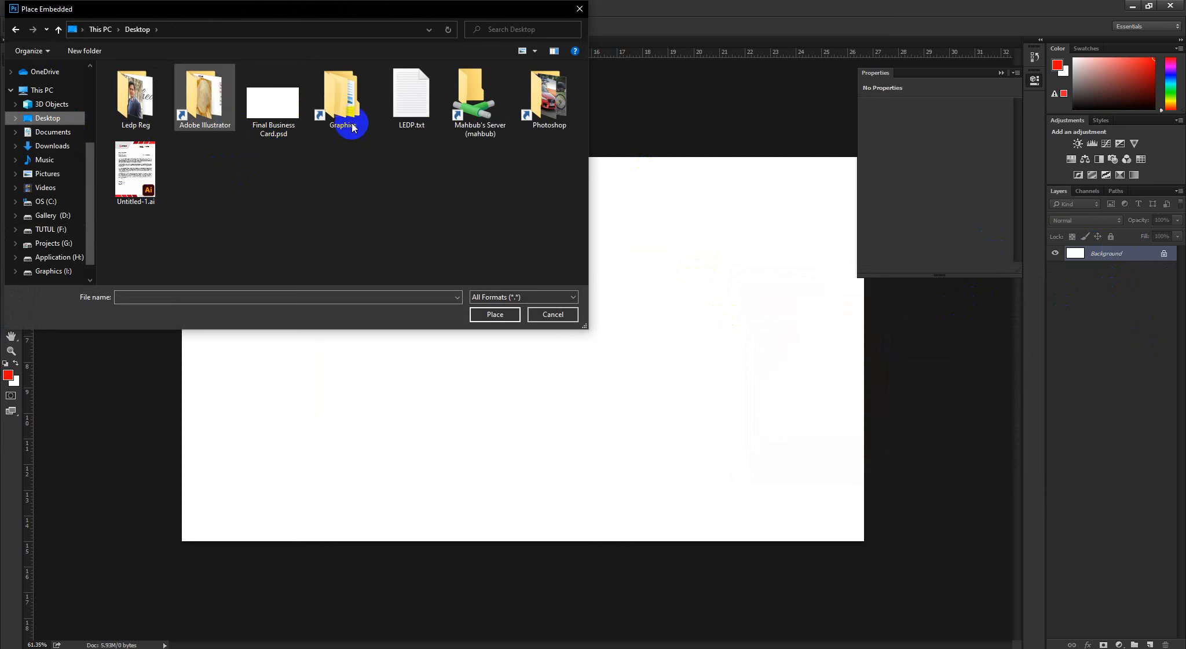
Place BG c.jpg from the Photoshop folder as an embedded image and enlarge it about its centre to about 17.7 × 11.1 in
double_click(546, 95)
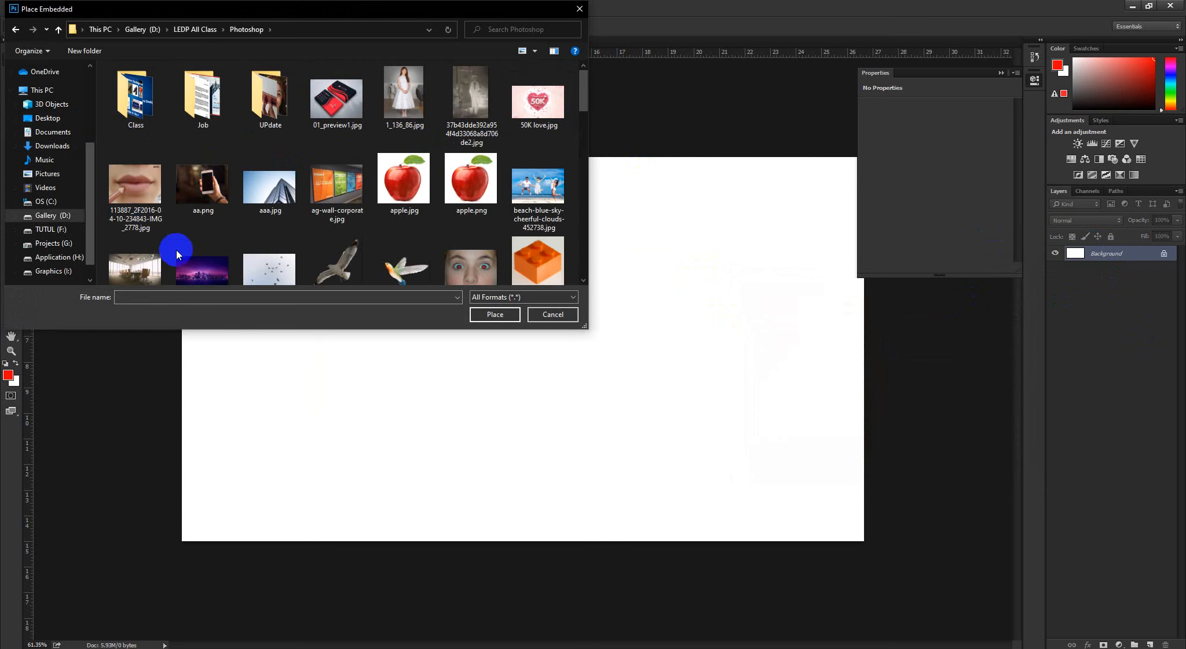
scroll(175, 251, down, 1)
click(212, 244)
click(485, 320)
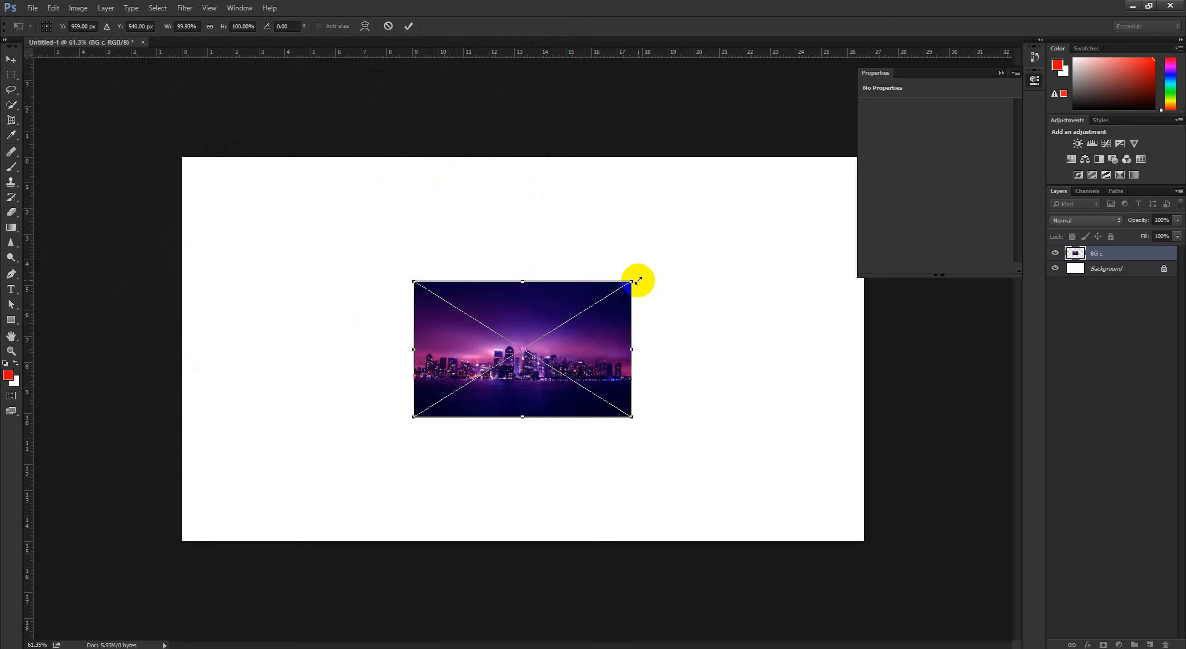
drag(751, 205, 755, 198)
click(408, 26)
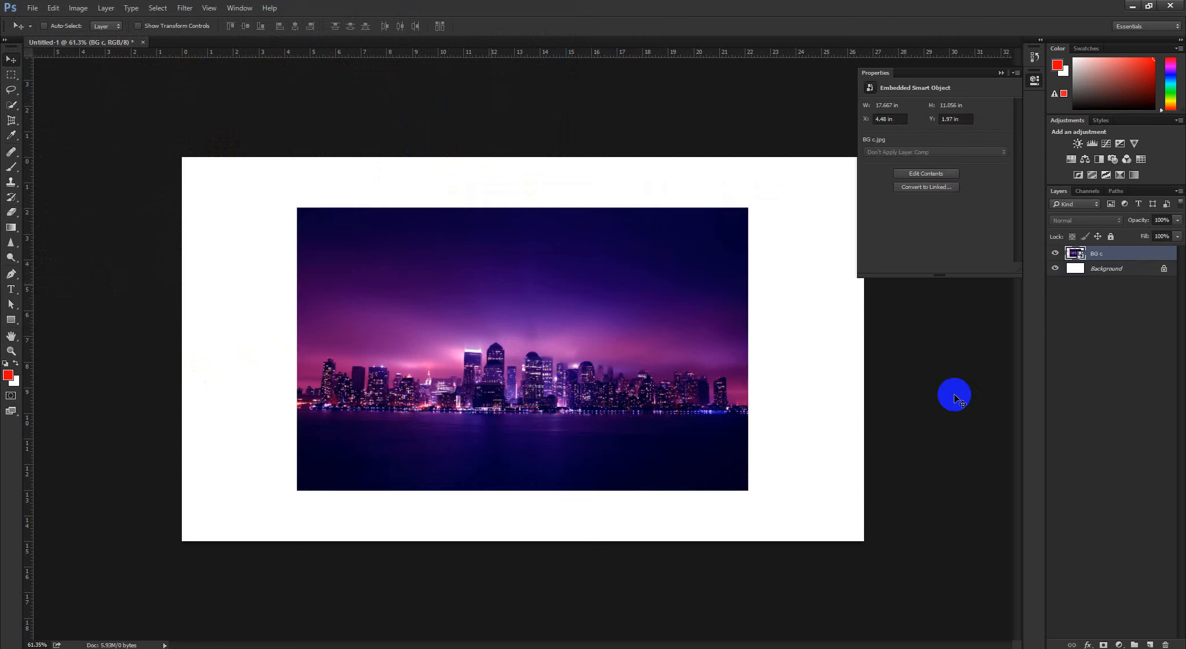
Select the BG c layer and collapse the Properties panel
click(1121, 327)
click(1116, 253)
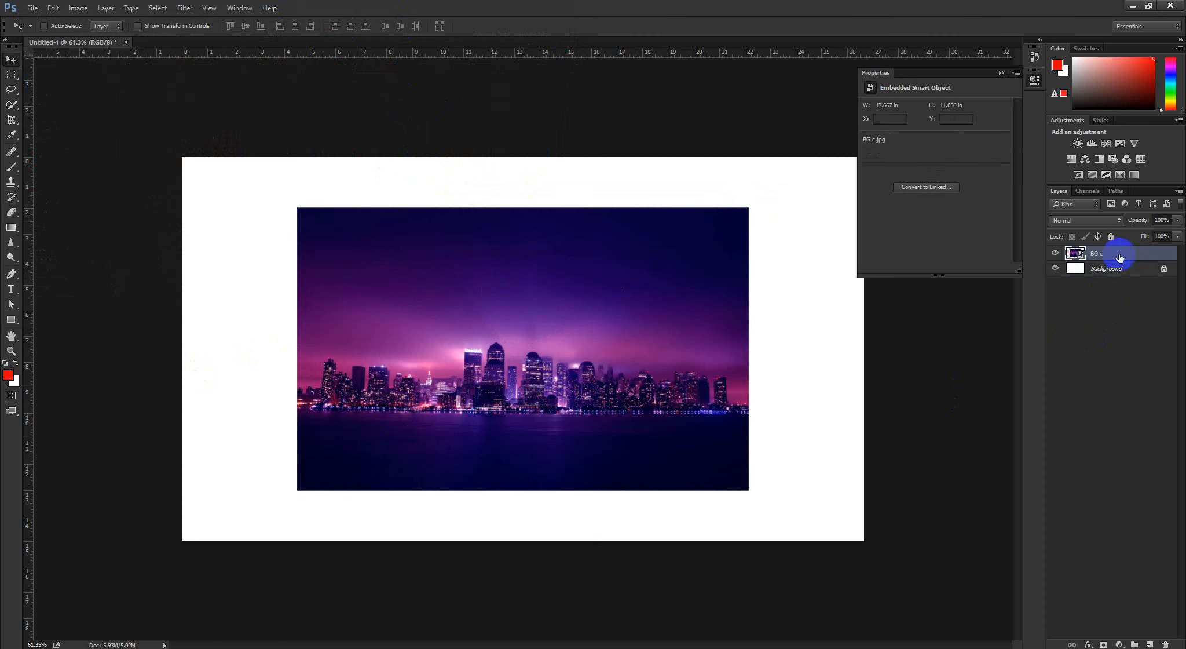
click(1114, 307)
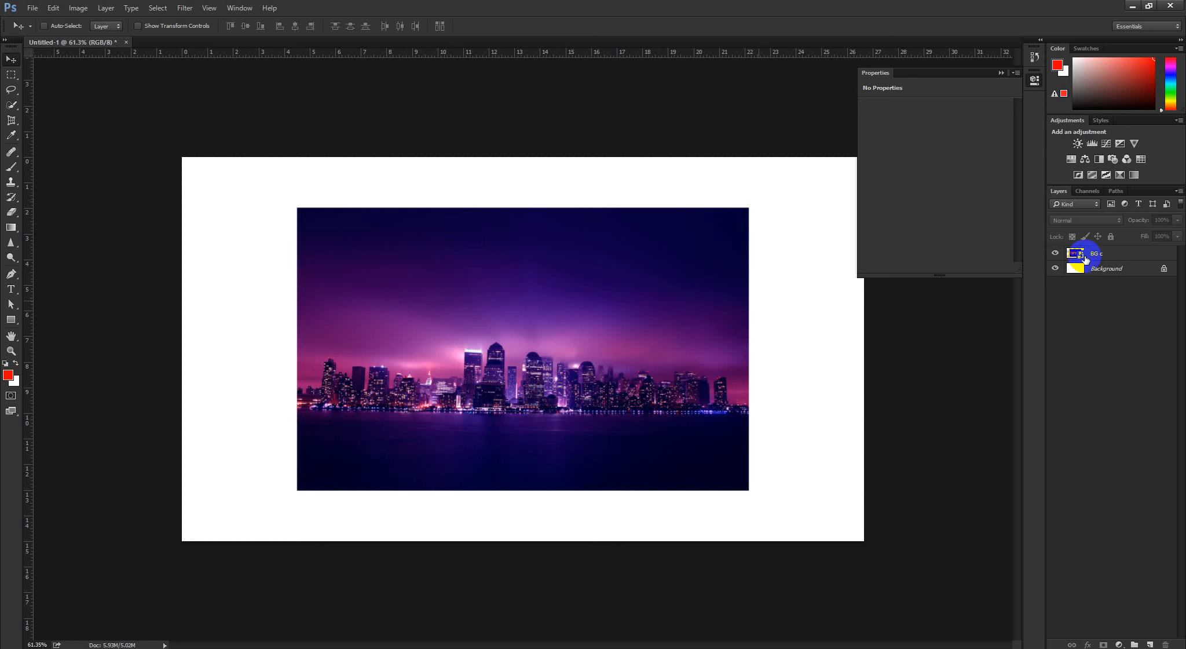
click(1110, 256)
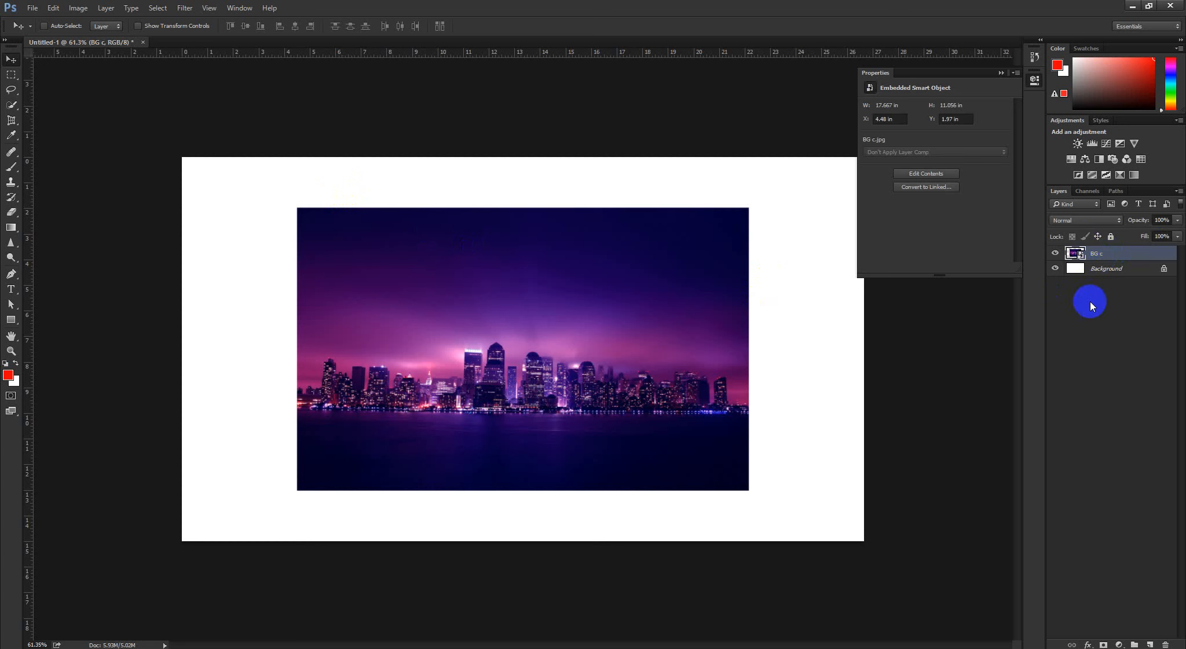
click(1000, 74)
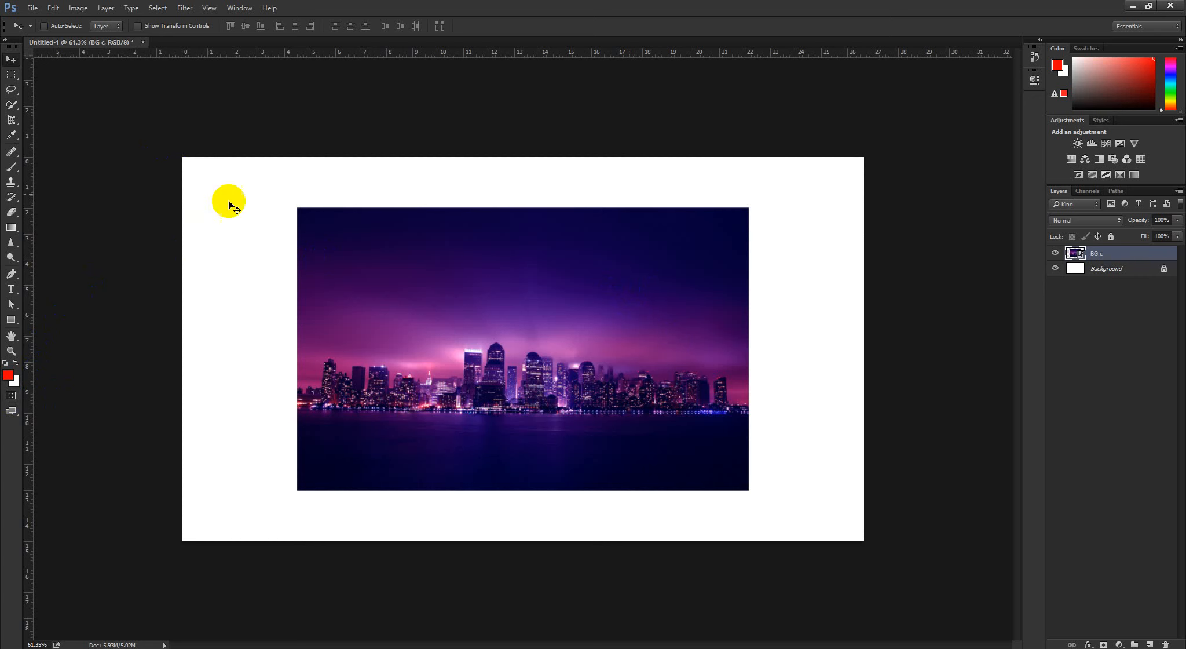
Set the foreground colour to white (ffffff)
click(10, 373)
drag(800, 361, 728, 286)
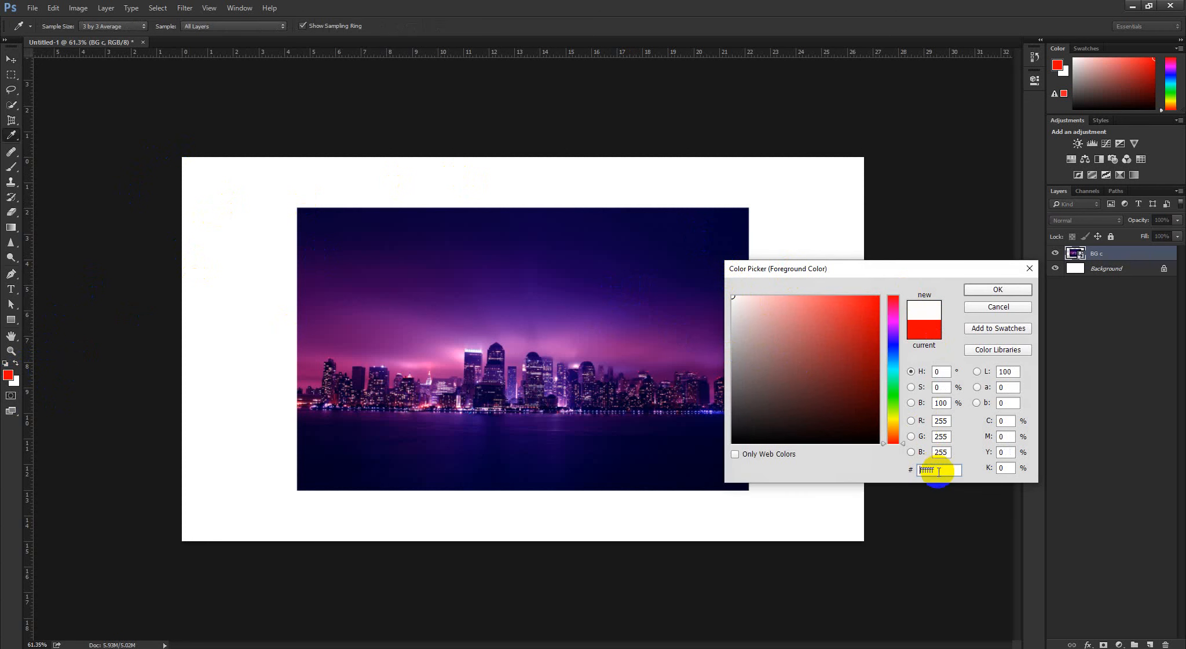
mouse_move(735, 299)
mouse_down()
mouse_move(718, 297)
mouse_move(693, 244)
mouse_up()
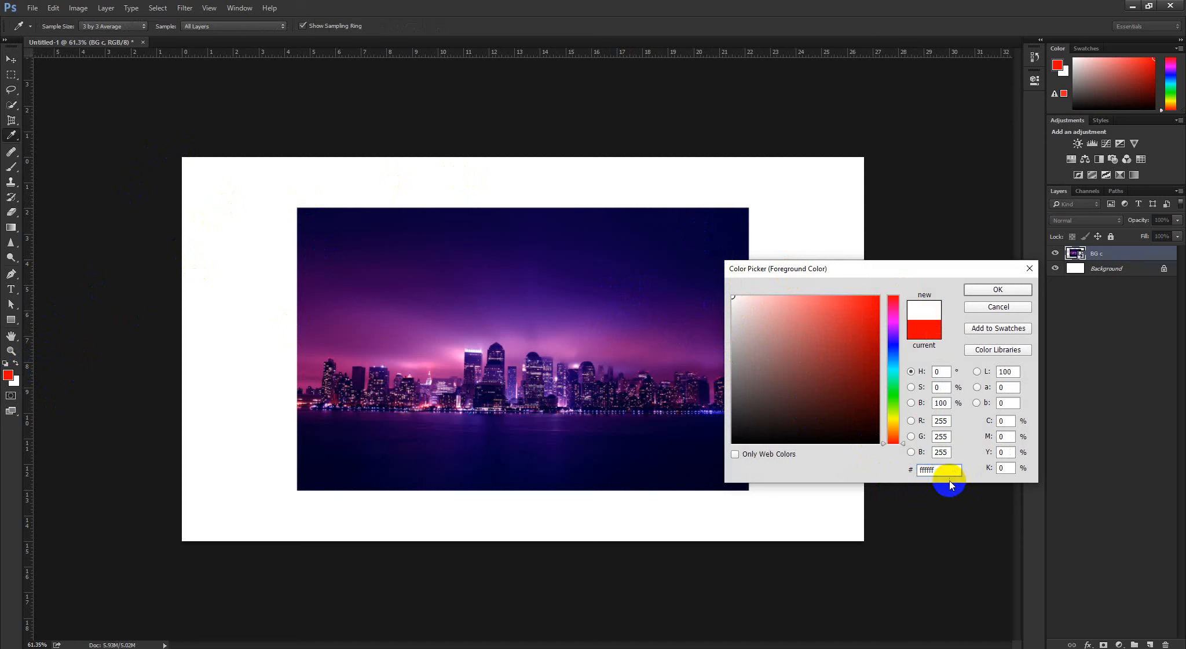
click(1006, 290)
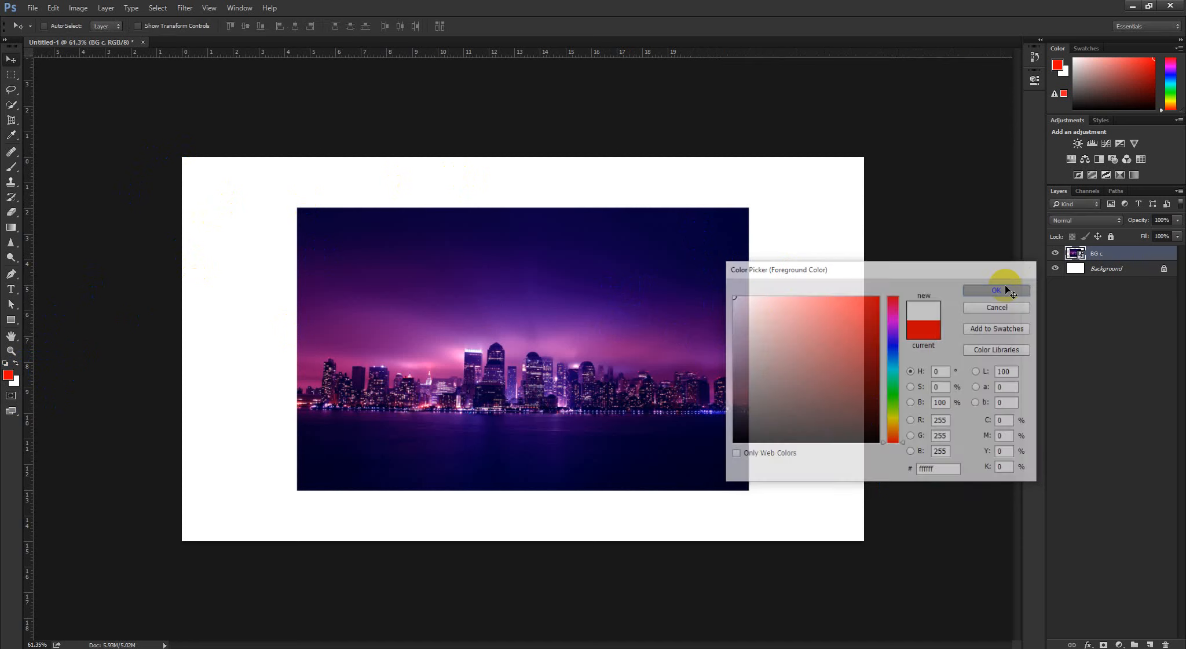
Set the foreground colour to black (000000) and return to the Move tool
click(12, 385)
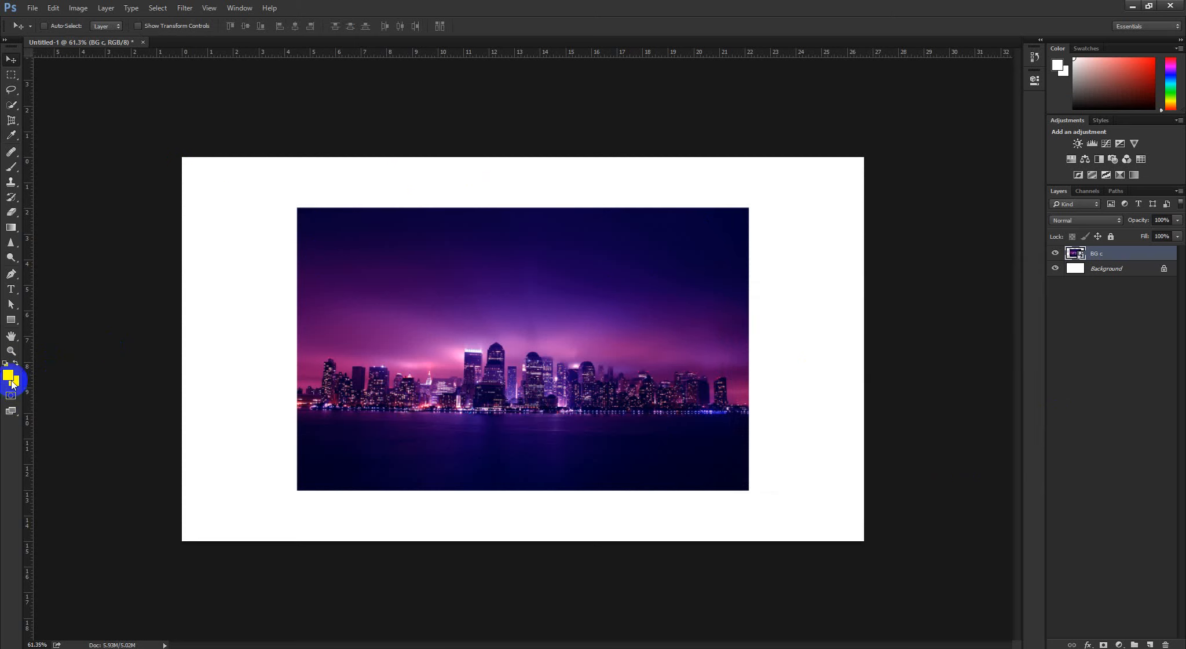
click(10, 378)
drag(771, 425, 936, 474)
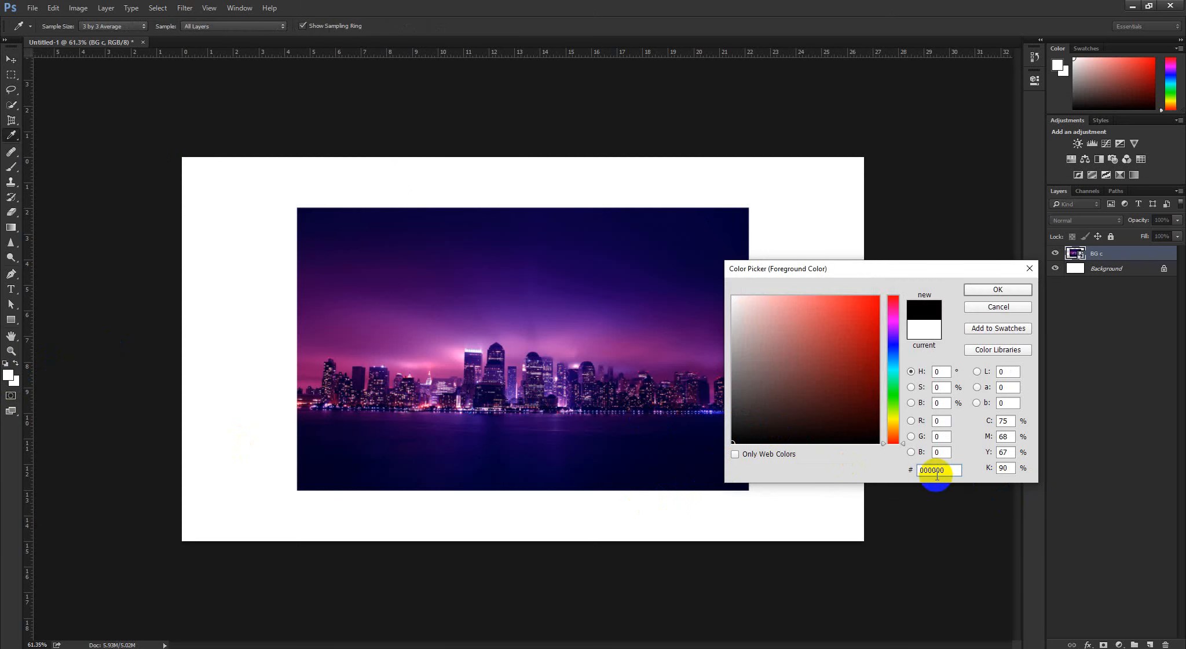
click(1000, 289)
key(v)
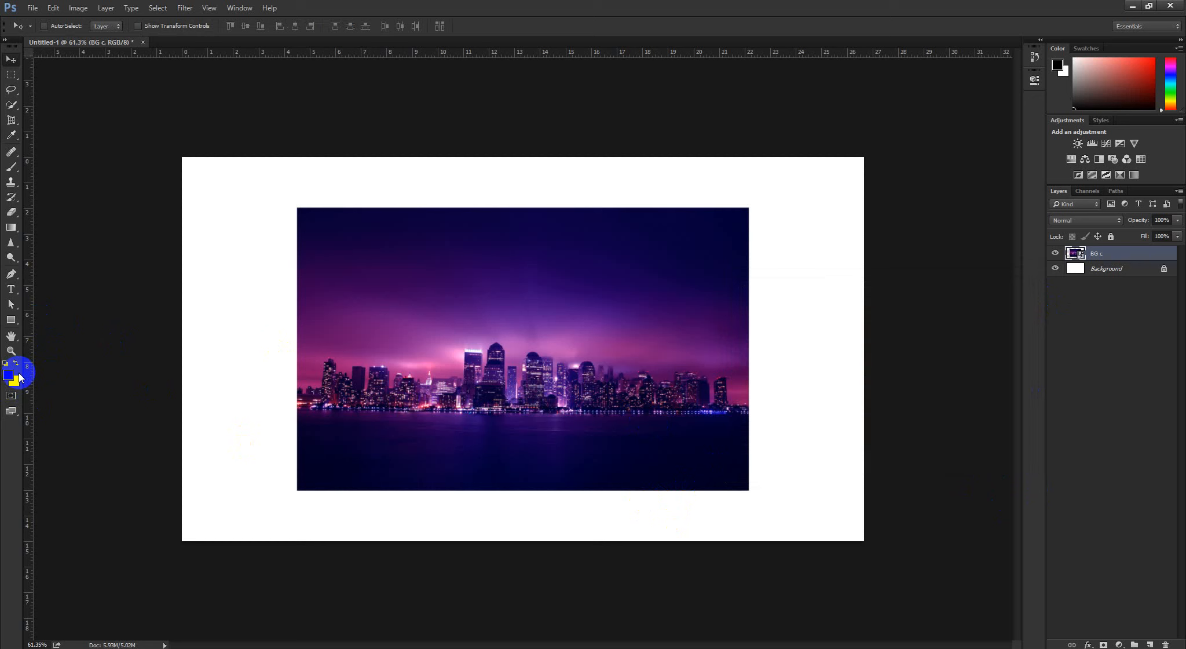
Change the layer thumbnail size to Large Thumbnails
click(1097, 321)
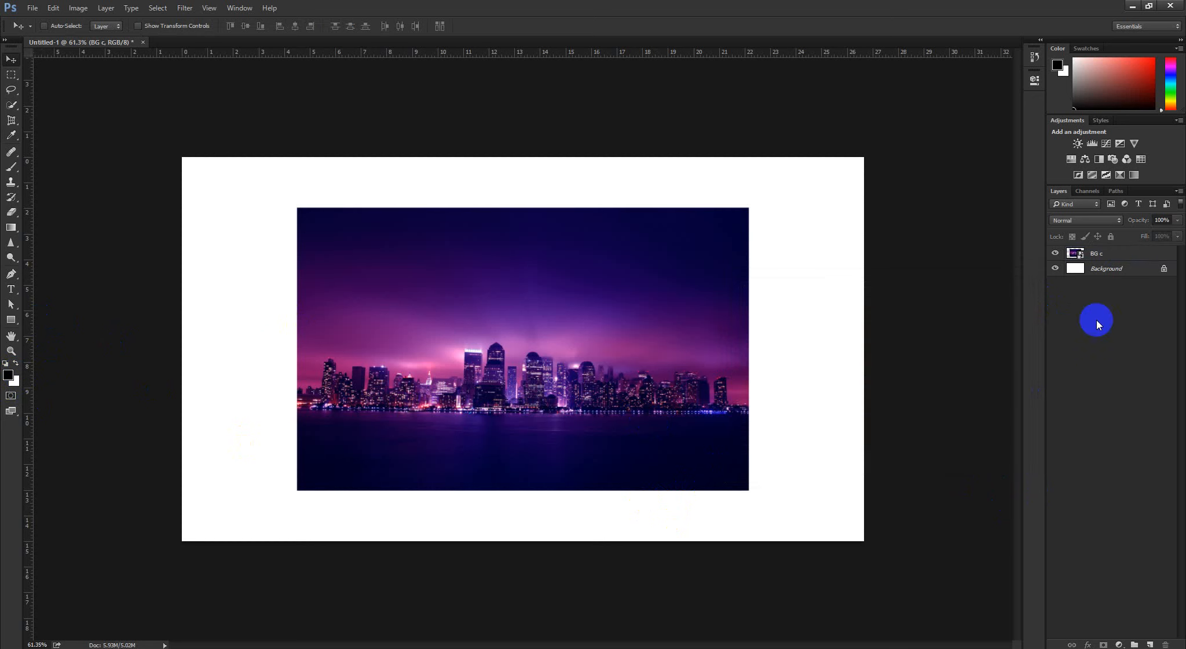
click(1122, 255)
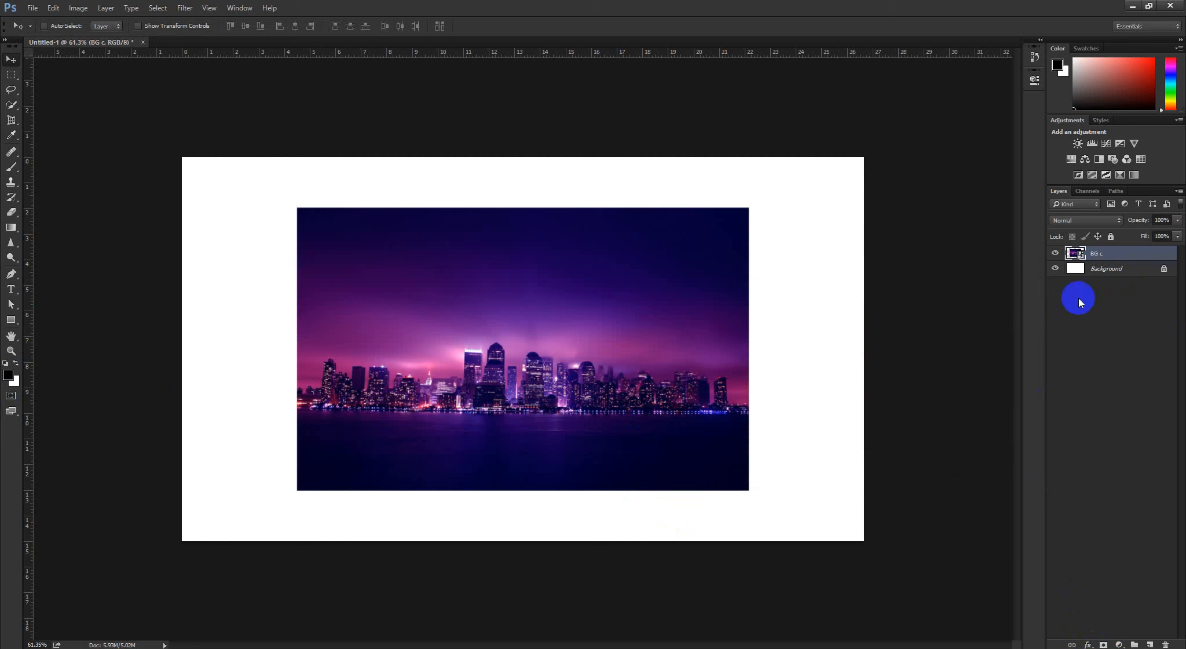
click(1074, 321)
right_click(1081, 318)
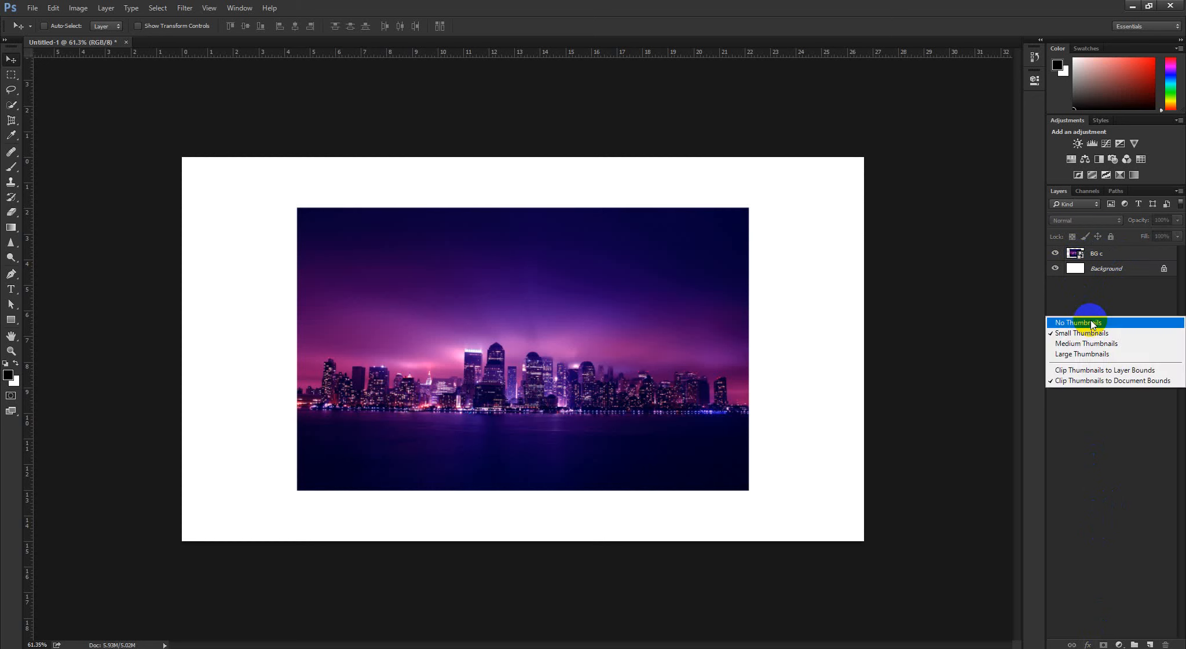
click(1085, 354)
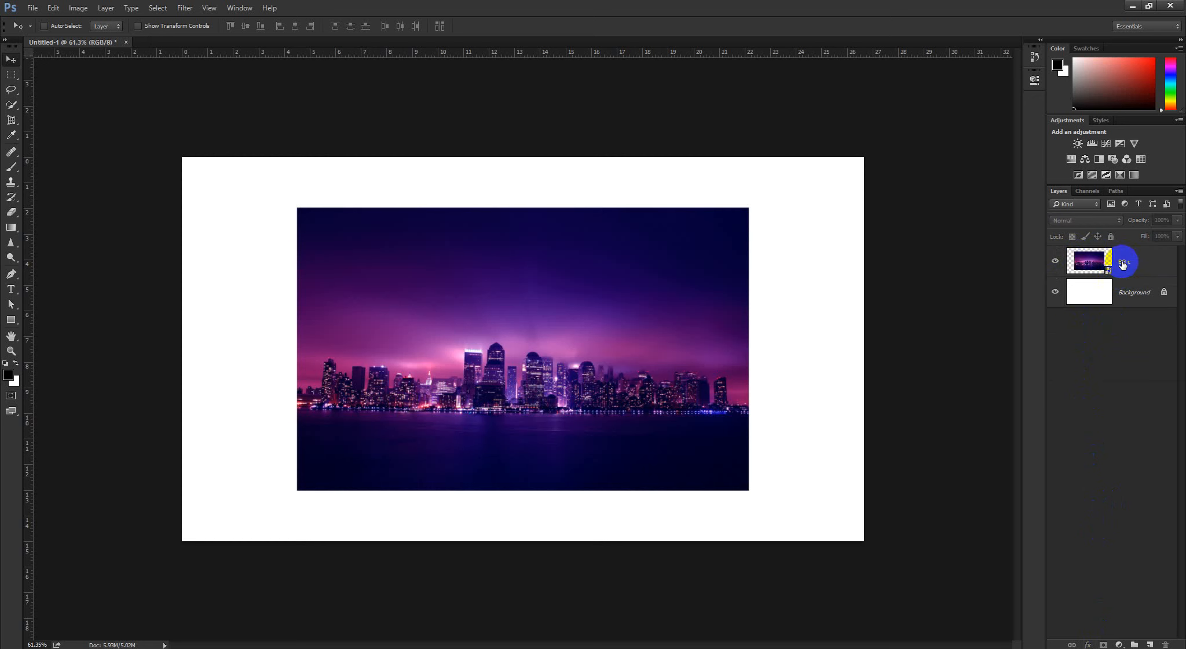
Select the BG c layer and add a white layer mask to it
click(1087, 265)
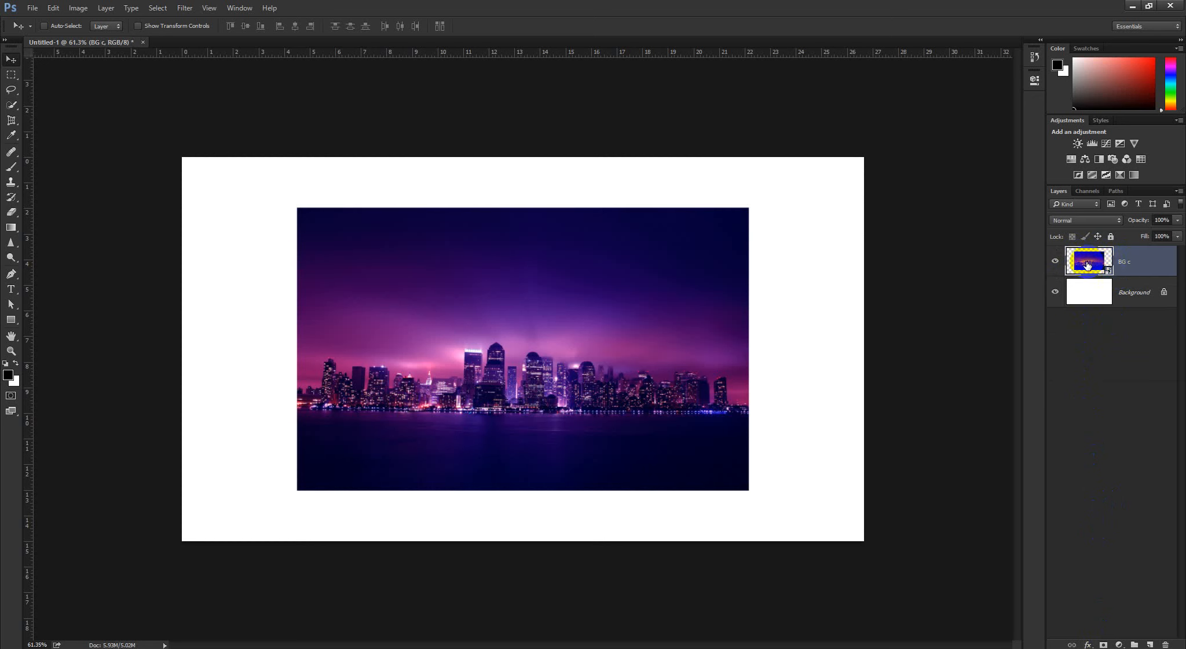
click(1073, 355)
click(1087, 264)
click(1103, 644)
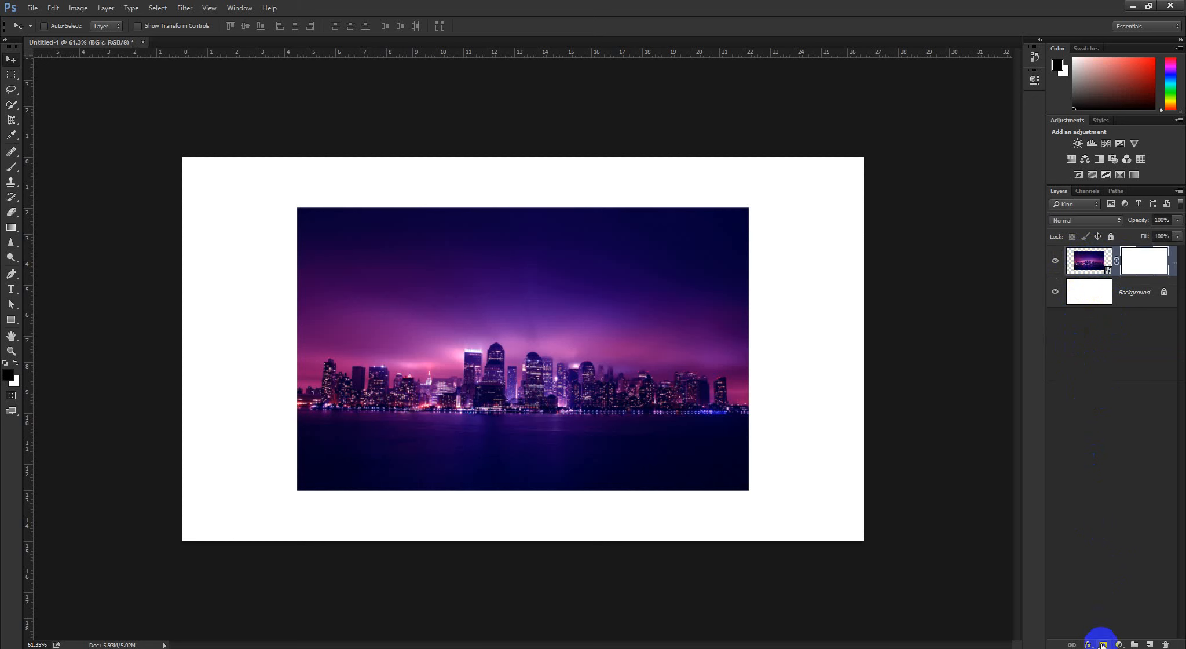
Select the BG c layer's mask, view it alone on the canvas, and switch back to the normal image view
click(1087, 471)
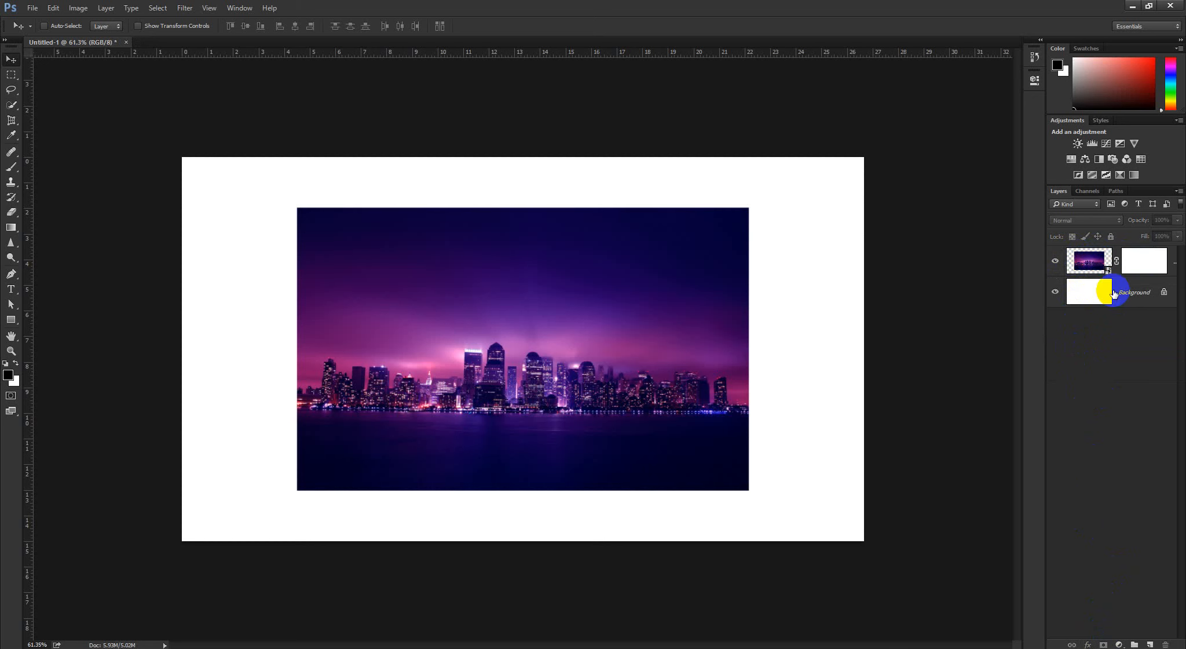
click(1141, 267)
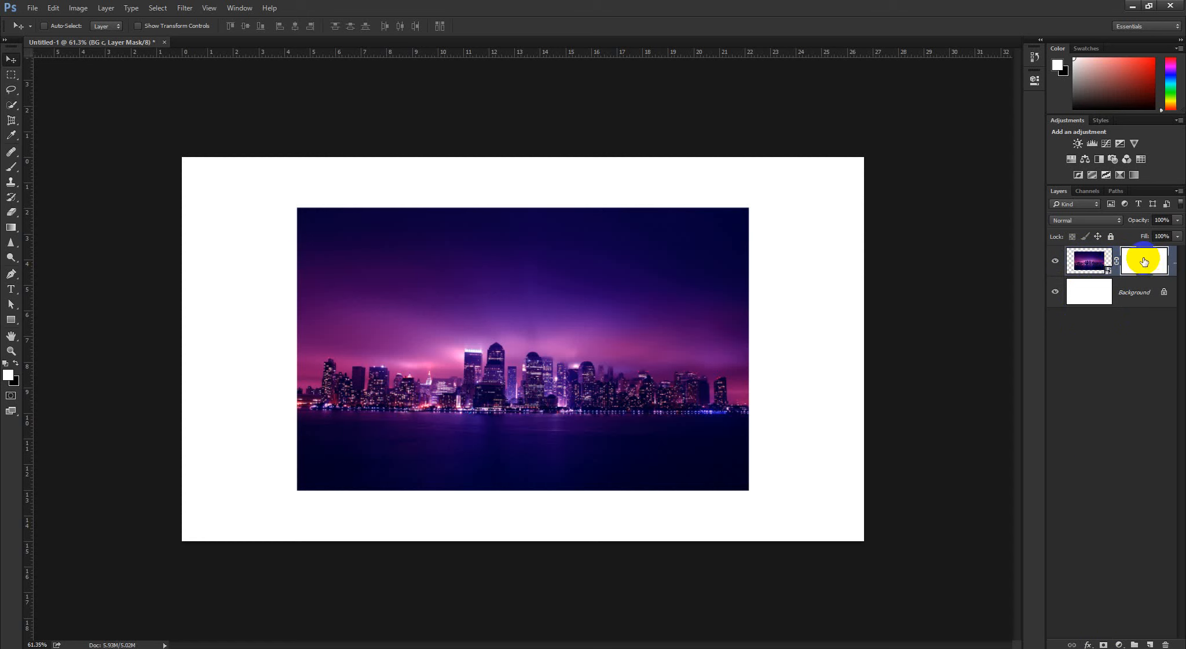
click(1143, 262)
alt+click(1142, 261)
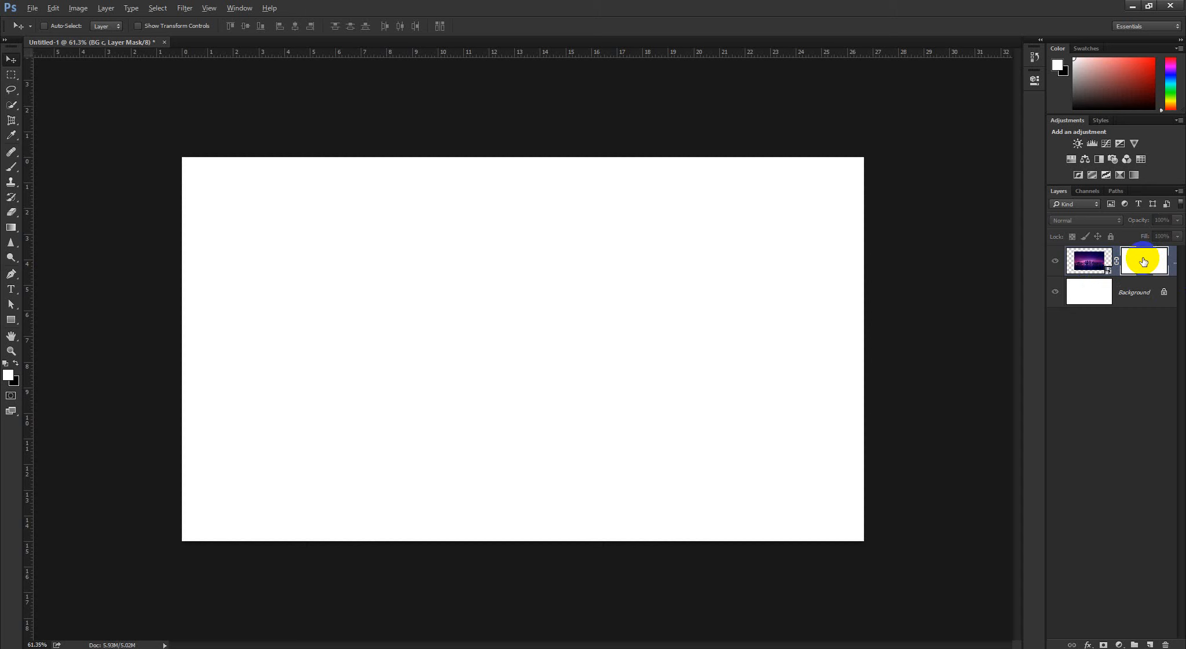
alt+click(1143, 262)
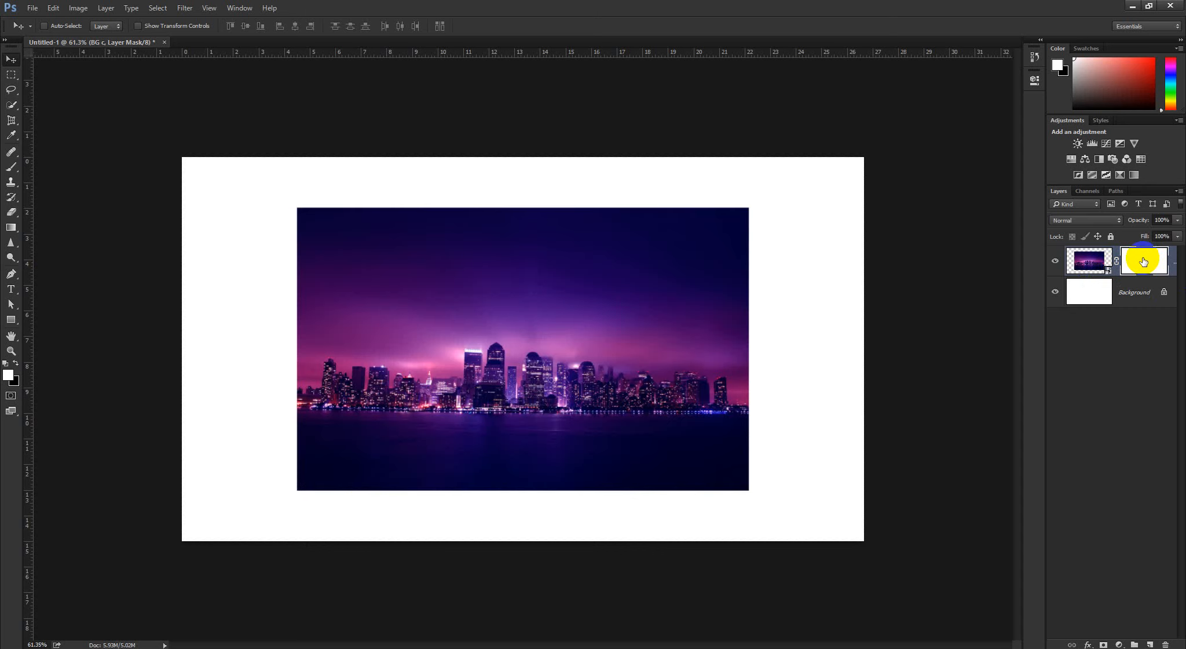
key(super)
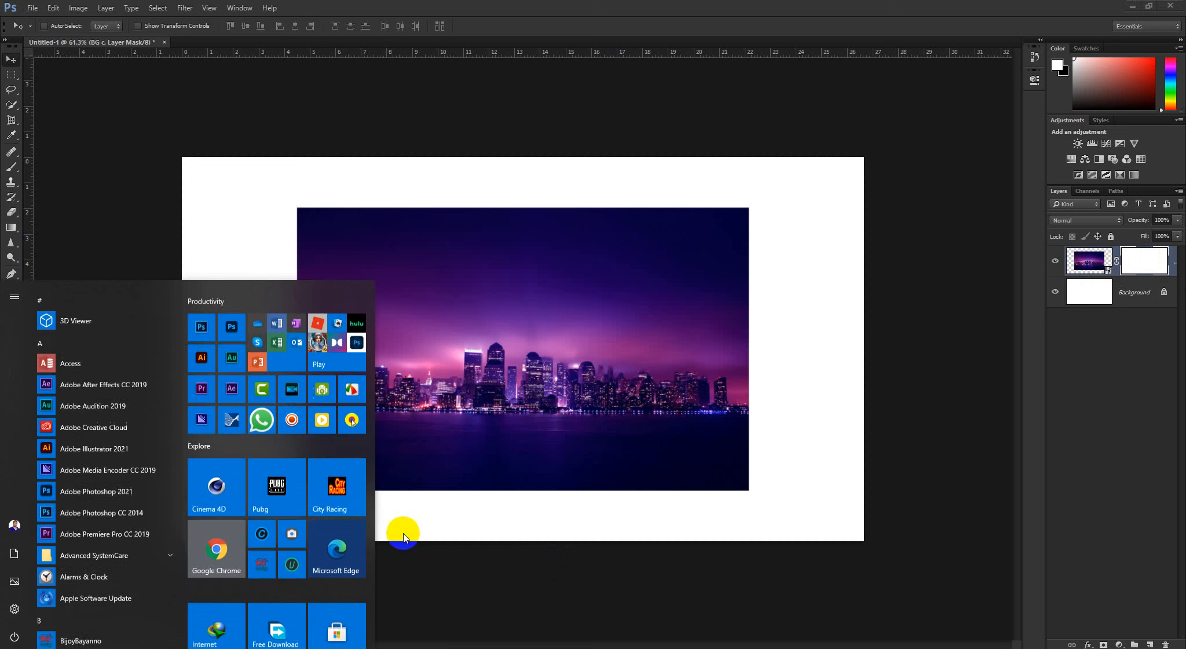
click(352, 419)
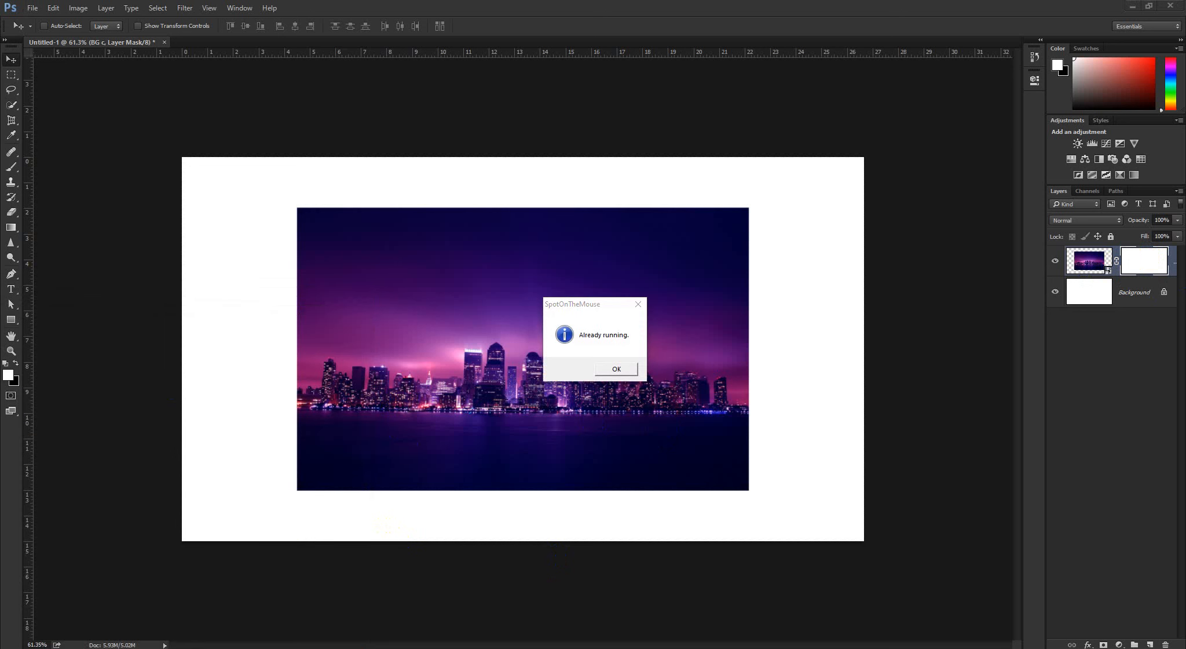
click(618, 371)
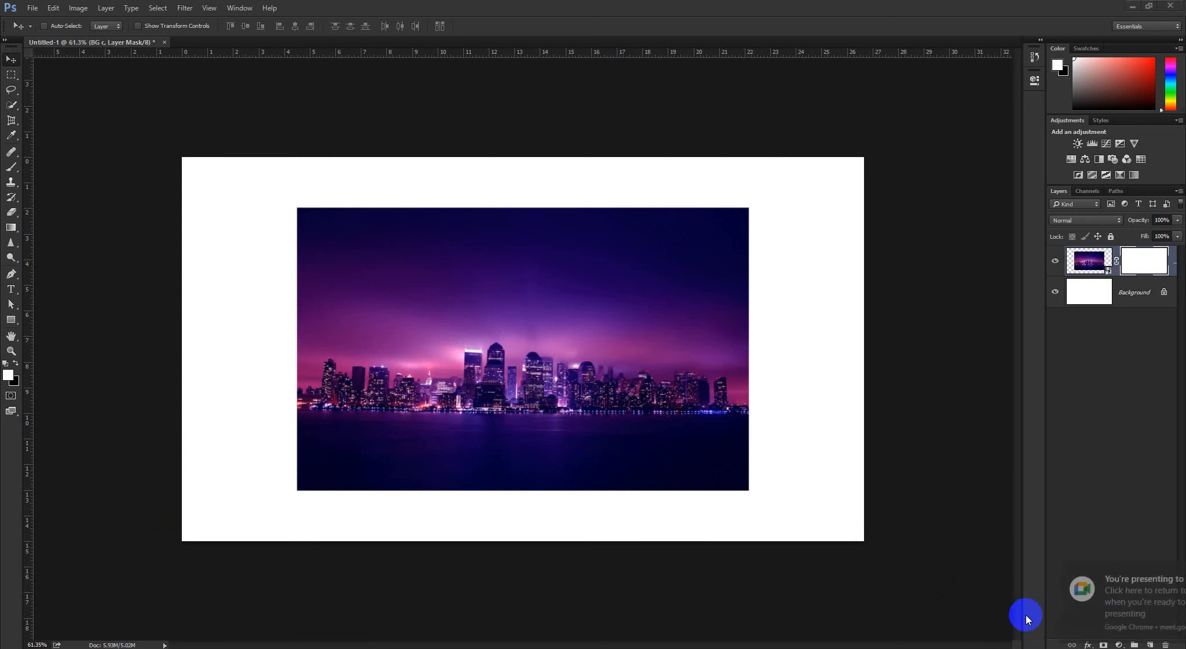
click(1112, 568)
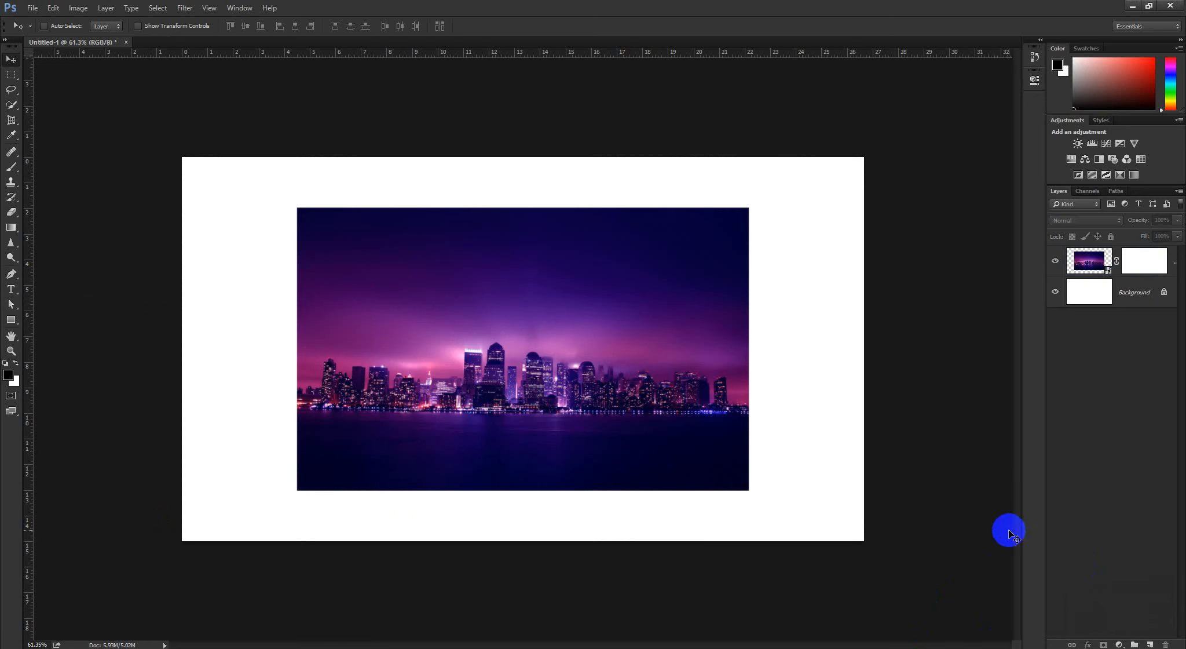
Reselect the BG c layer's mask and toggle the canvas between mask-only and normal view several times, ending on the mask
click(1141, 262)
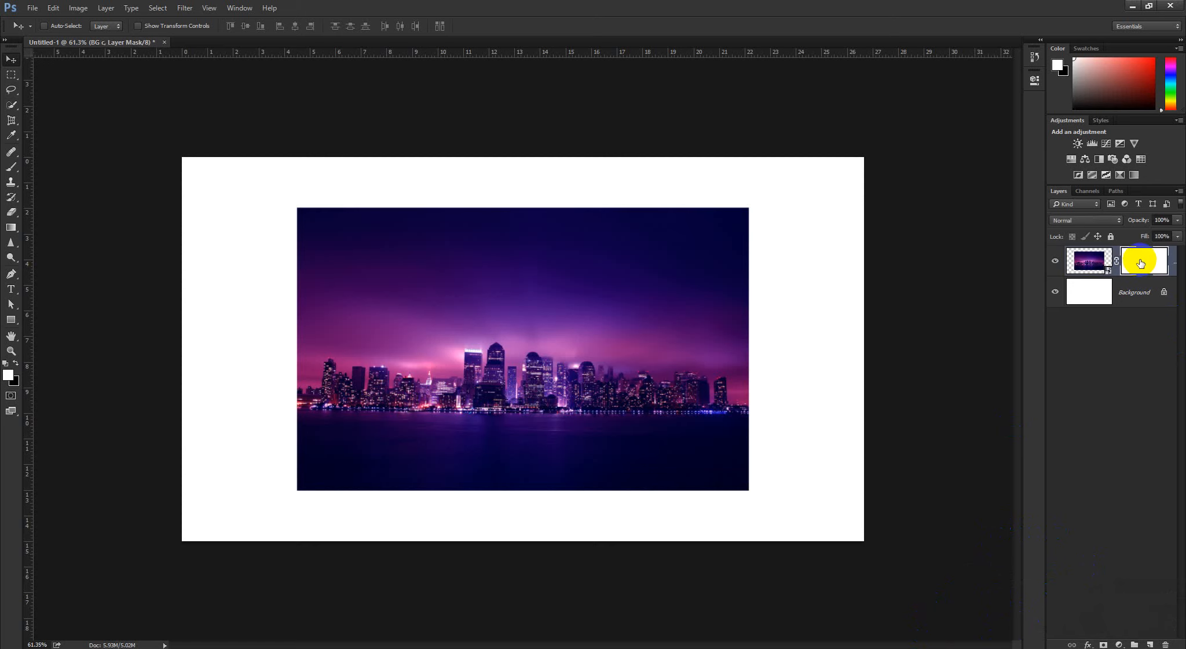
alt+click(1140, 262)
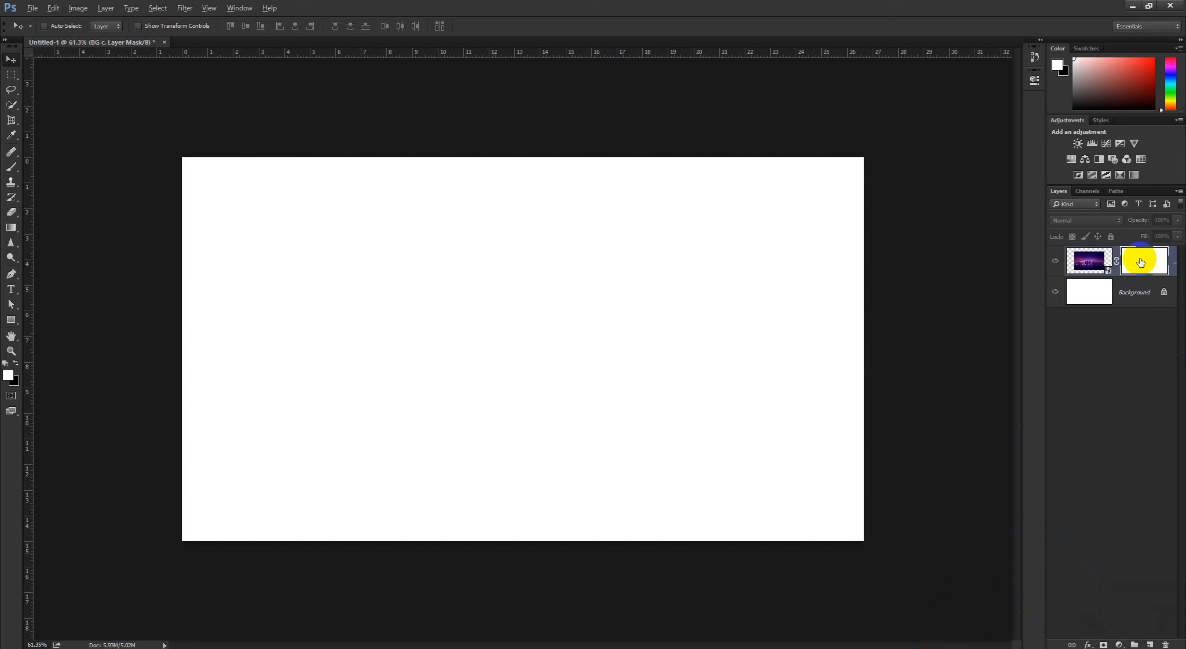
alt+click(1140, 261)
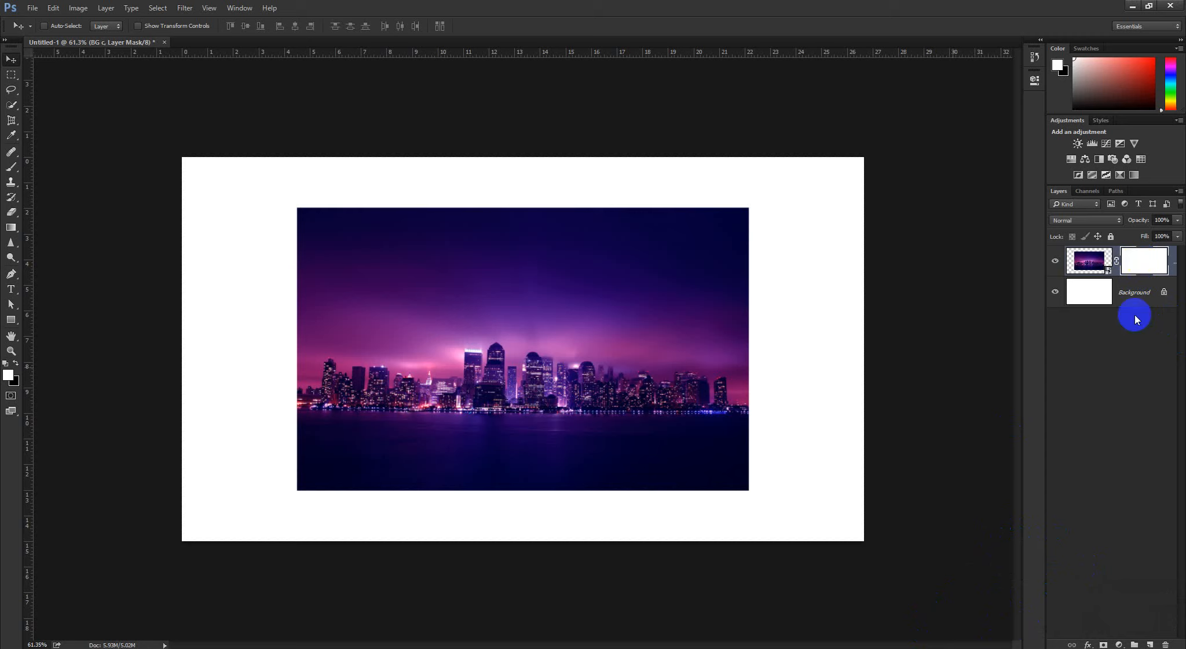
alt+click(1138, 266)
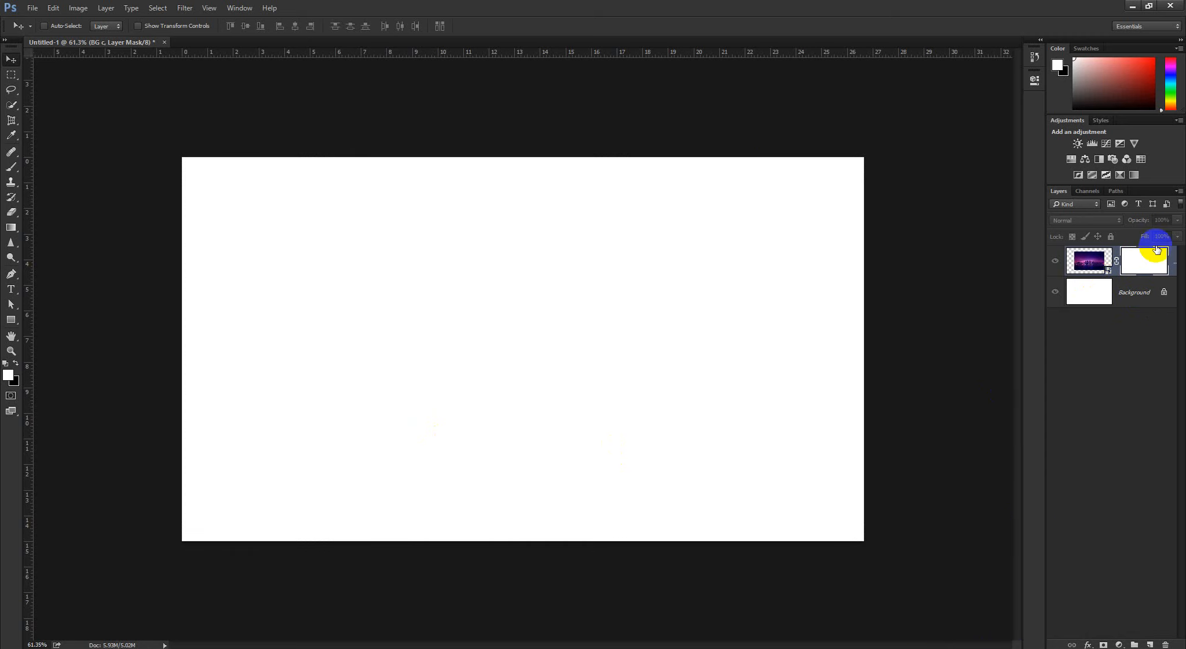
alt+click(1144, 260)
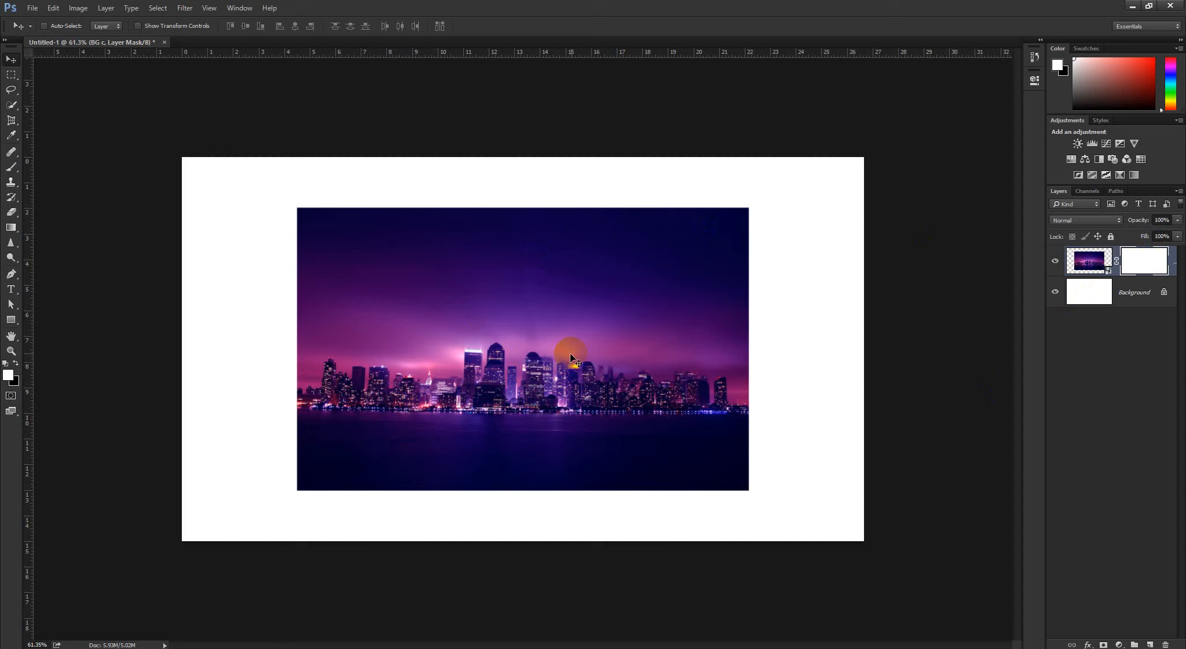
alt+click(1140, 260)
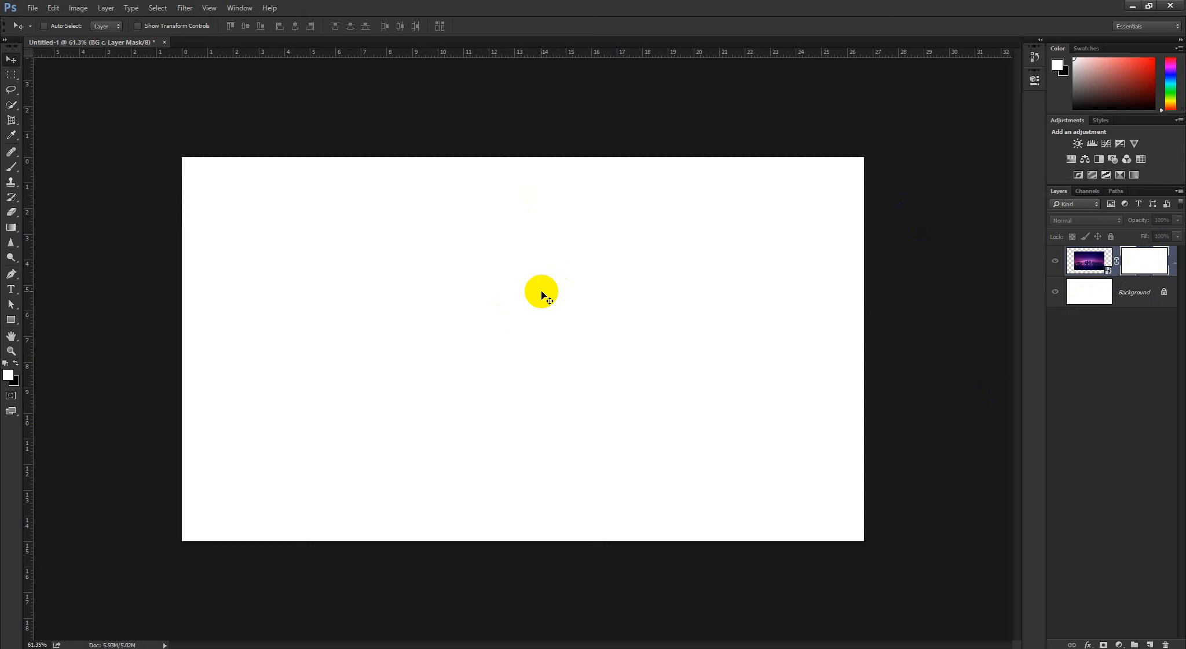
alt+click(1142, 262)
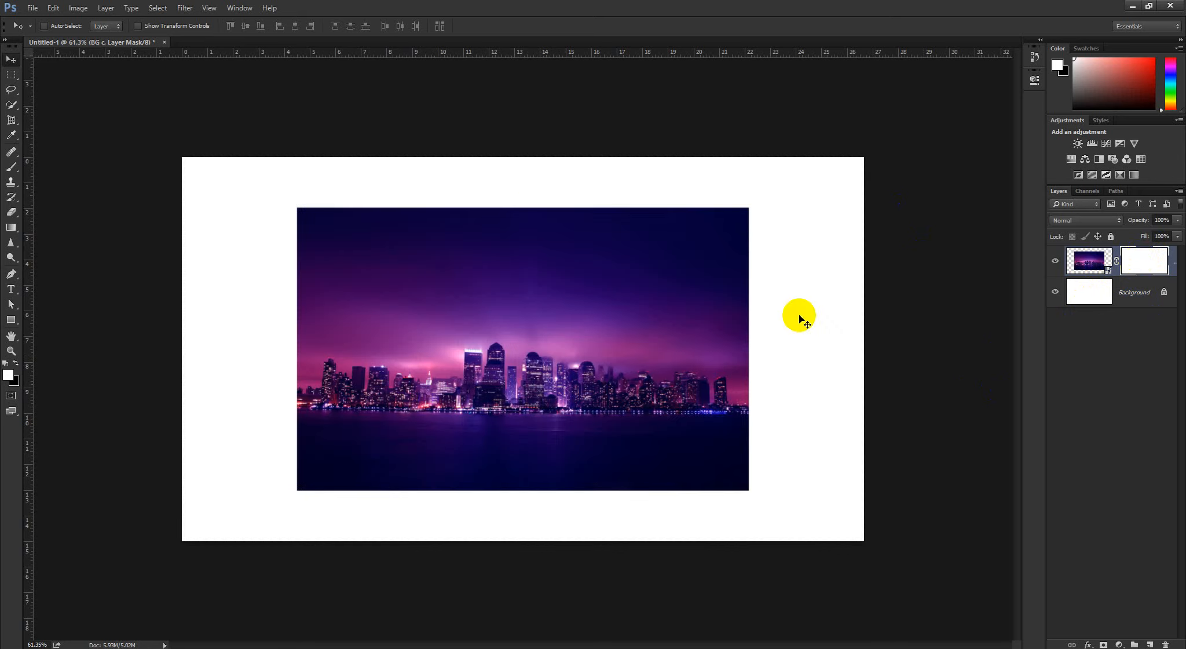
alt+click(1142, 263)
click(1085, 346)
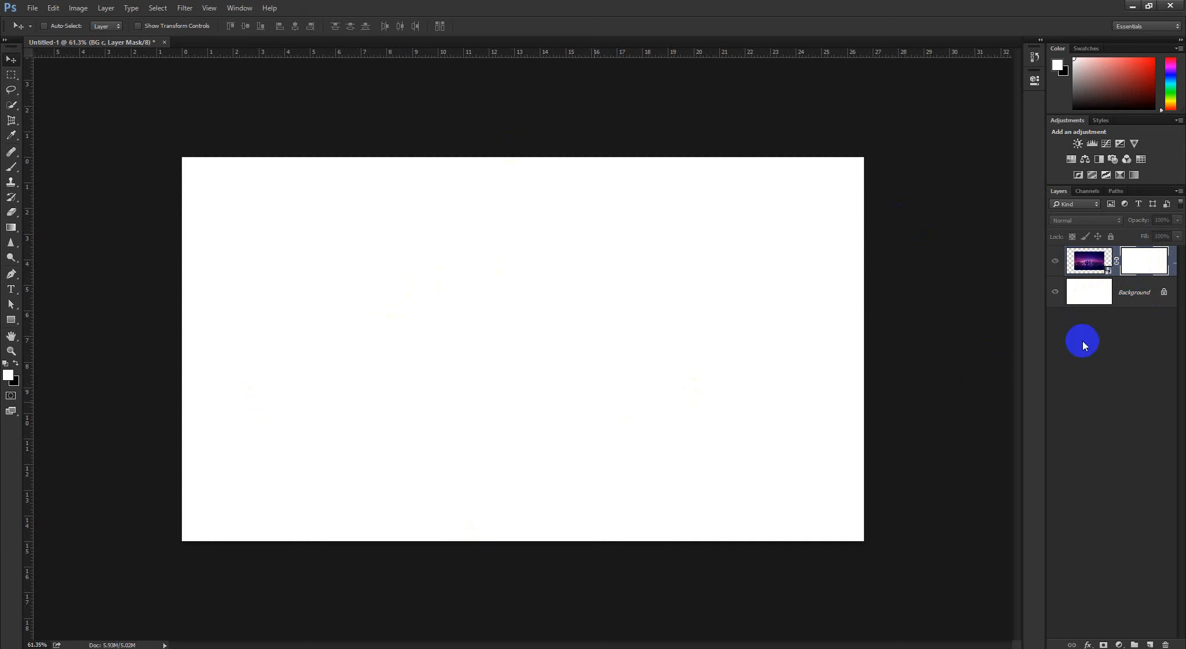
Compare the normal image view with the BG c mask view, and swap the foreground and background colors back and forth
alt+click(1143, 261)
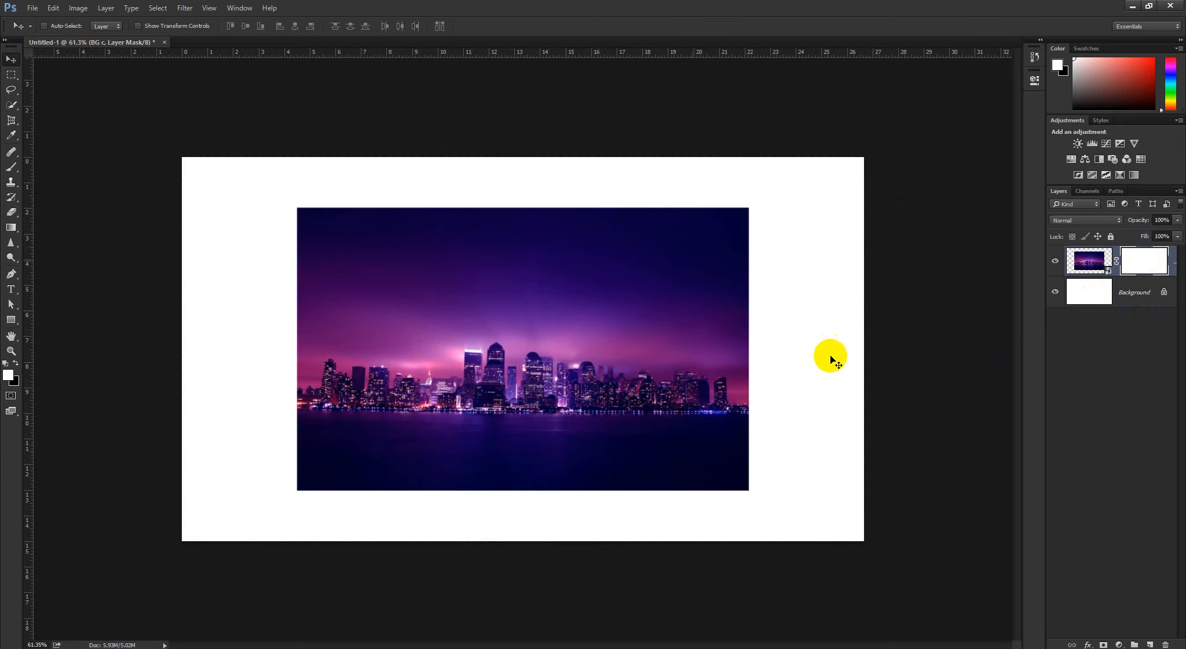
alt+click(1146, 265)
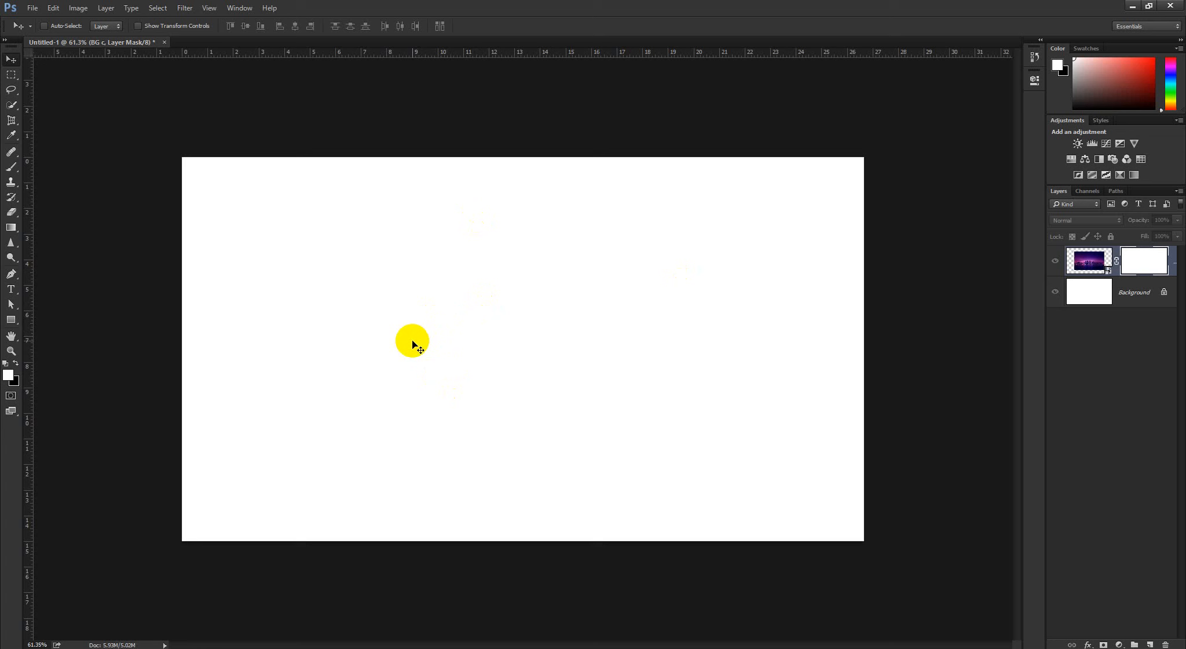
click(17, 364)
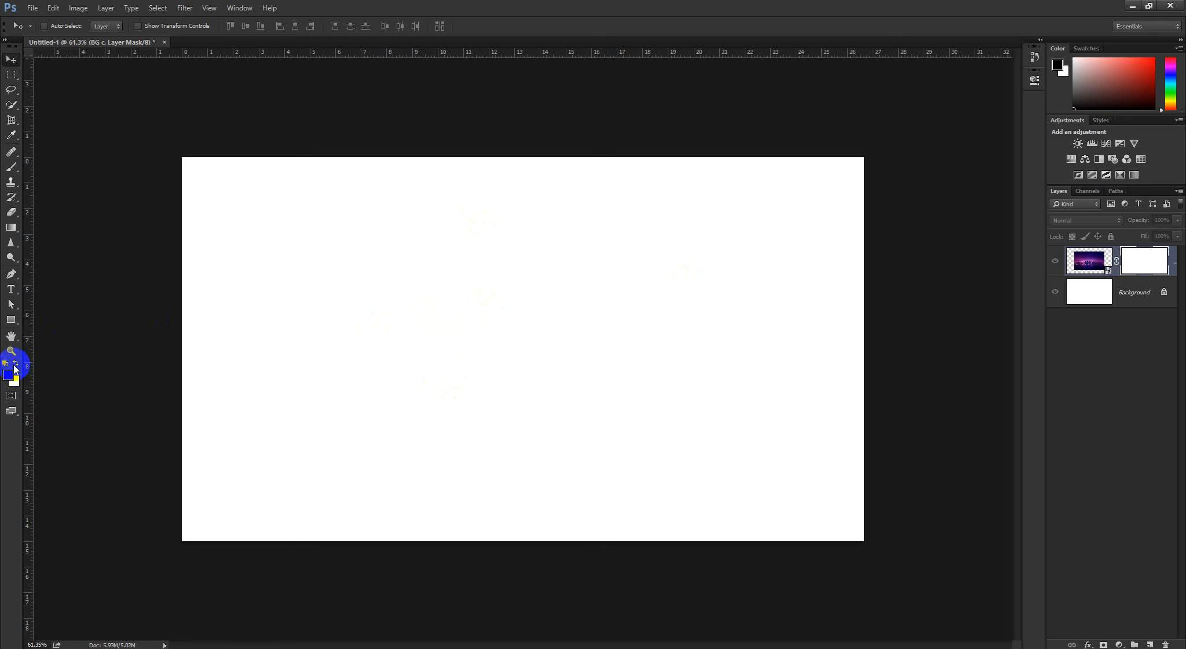
click(16, 364)
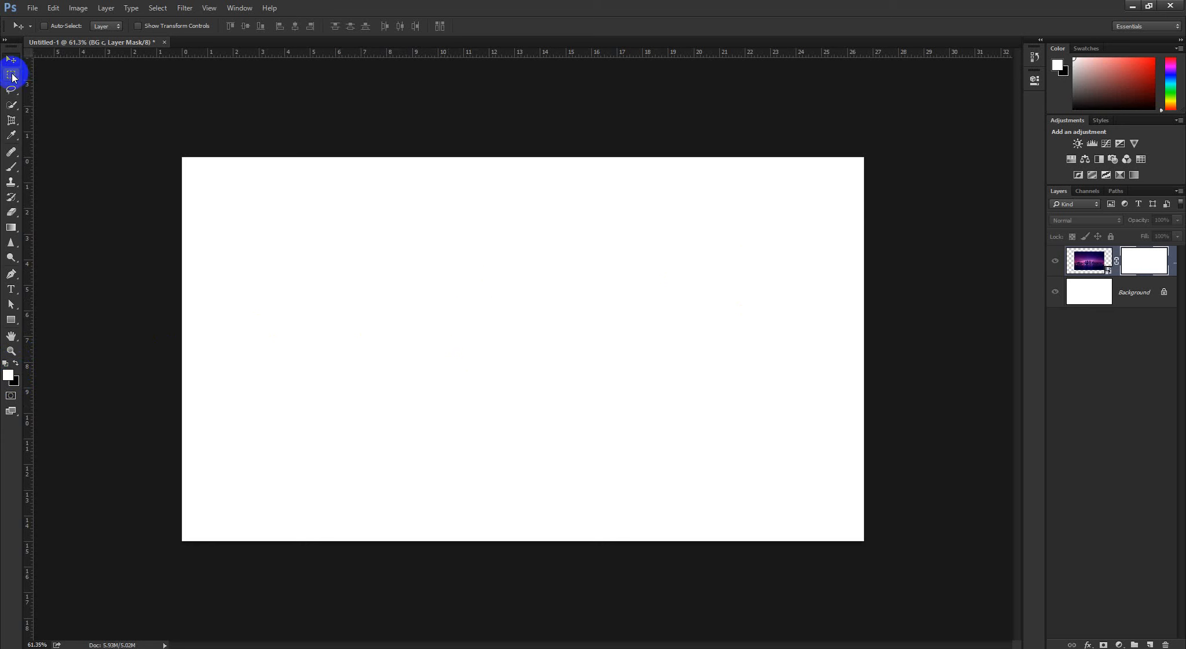
Select a wide rectangle across the middle of the mask with the Rectangular Marquee, fill it with black, and deselect
drag(11, 74, 53, 76)
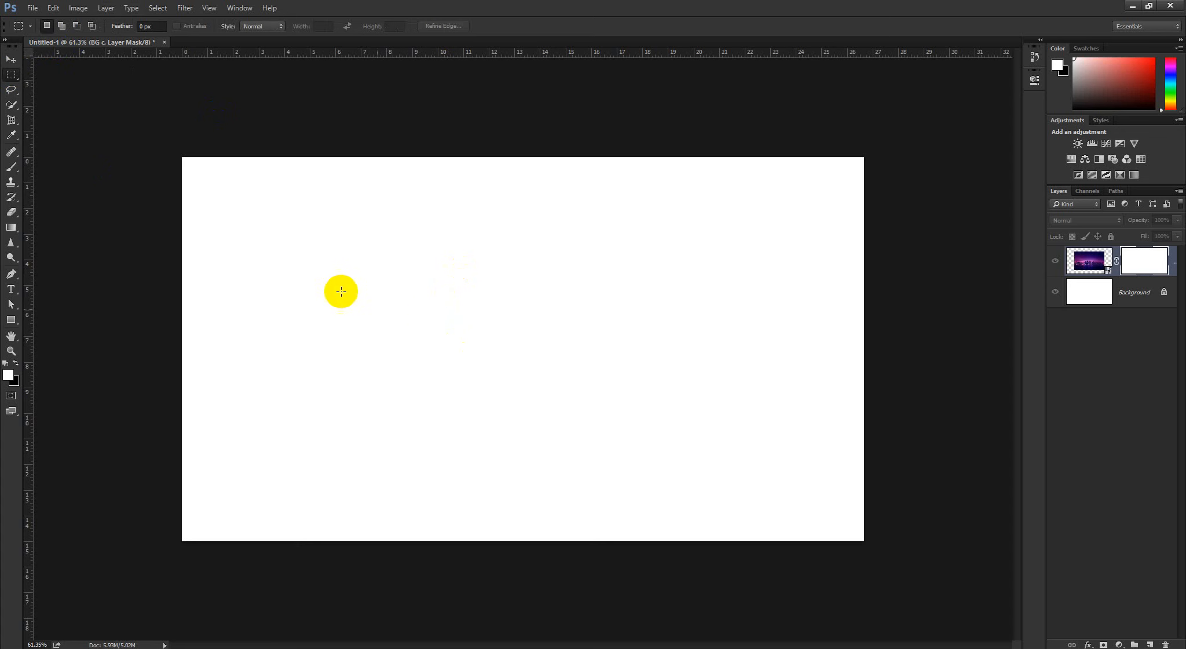
drag(302, 254, 695, 405)
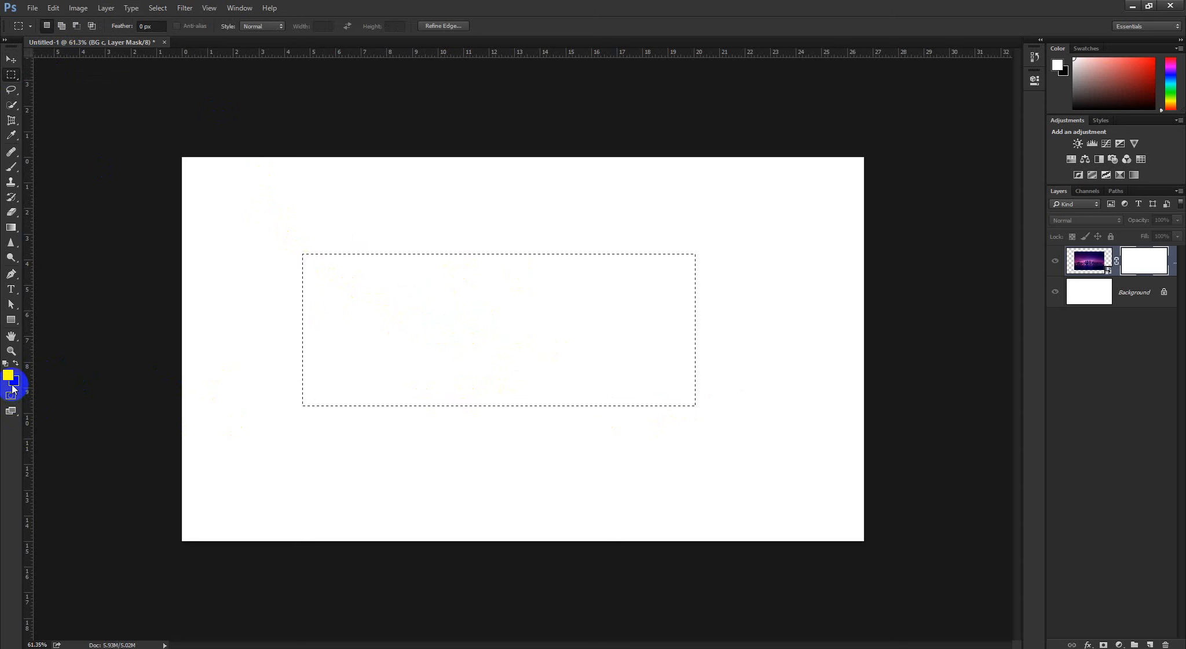
key(ctrl+BackSpace)
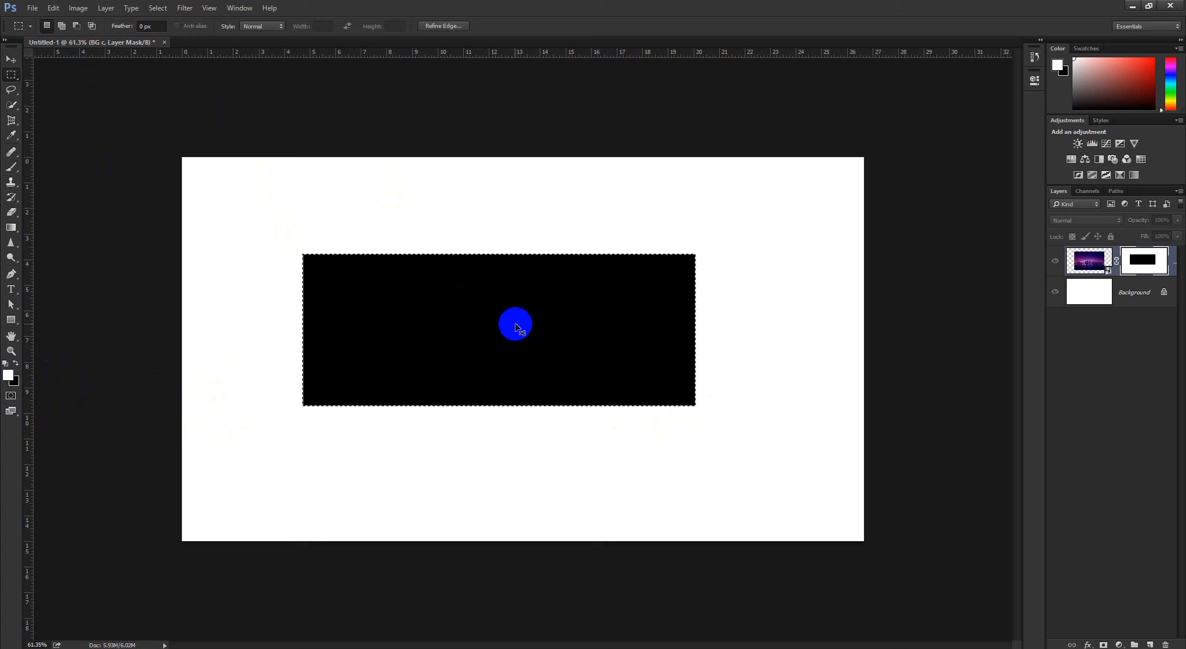
key(ctrl+d)
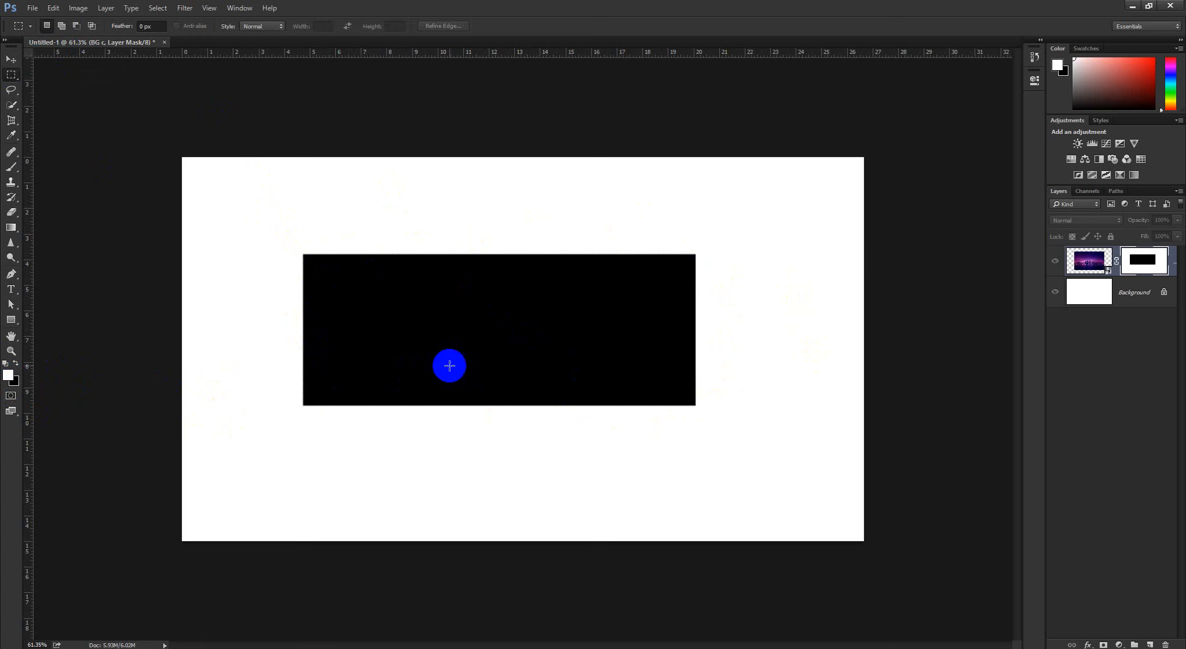
View the masked image with the Background layer hidden and shown, and return the canvas to the BG c mask
click(1146, 262)
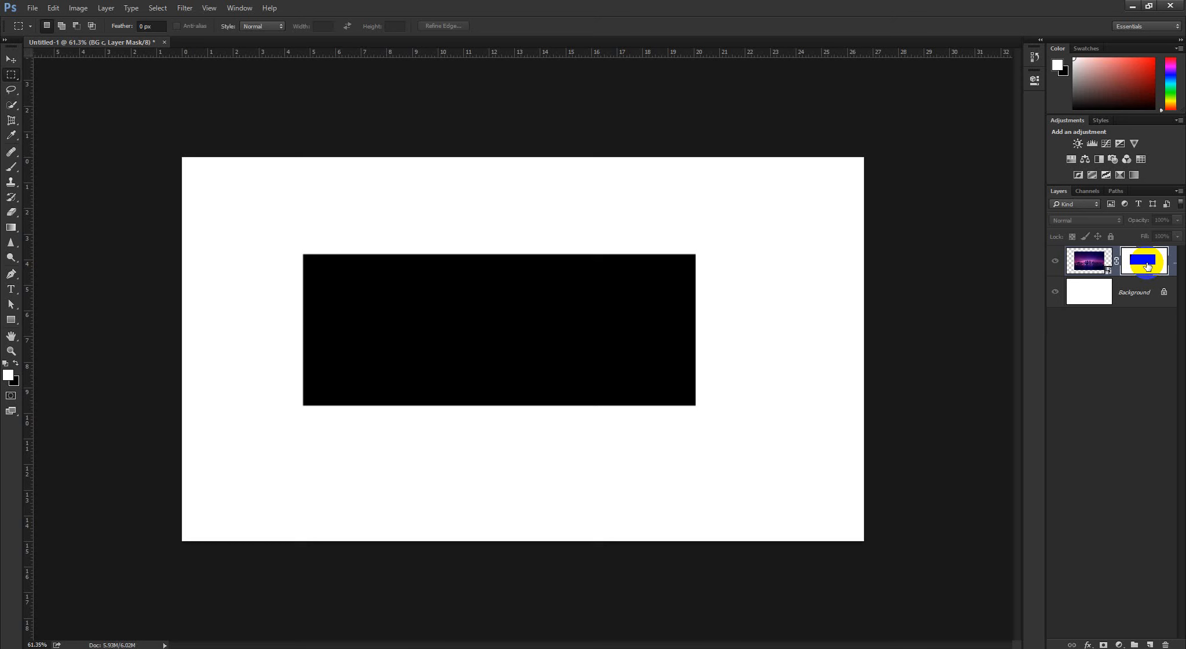
alt+click(1148, 265)
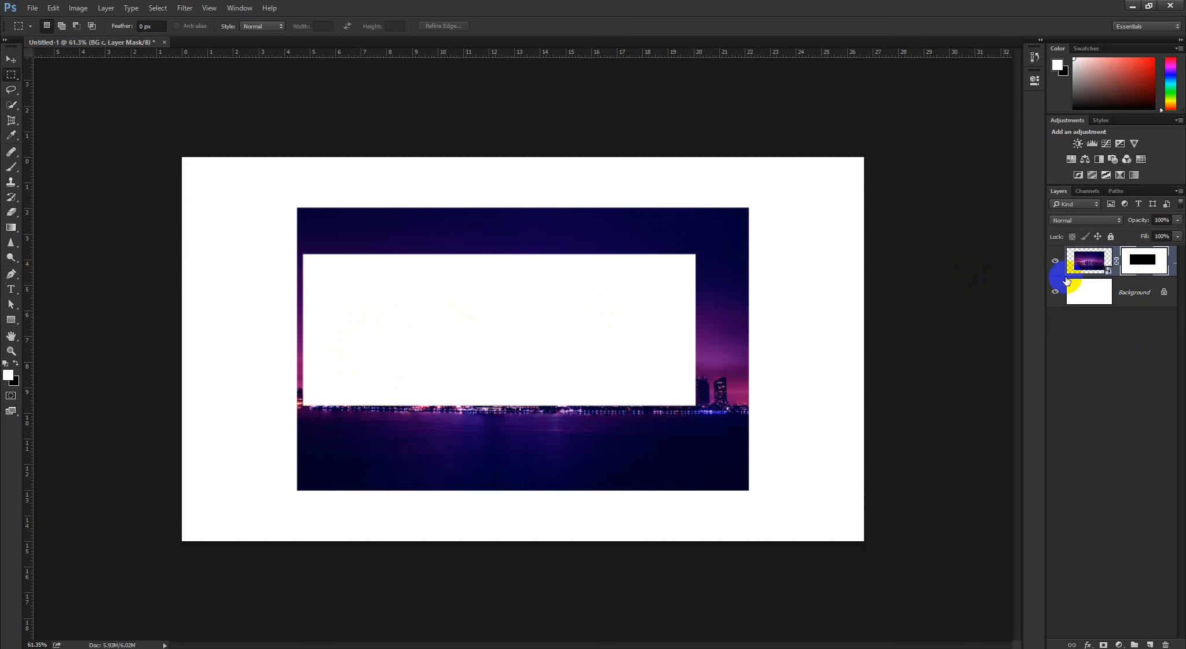
click(1055, 291)
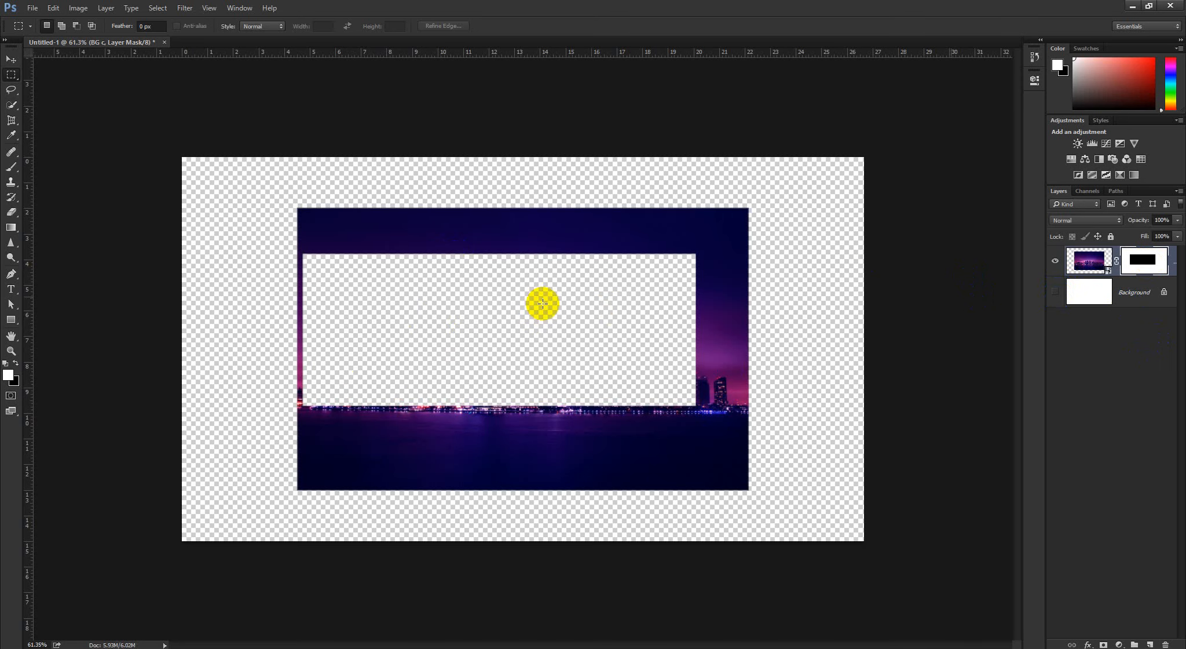
click(1055, 291)
click(1148, 261)
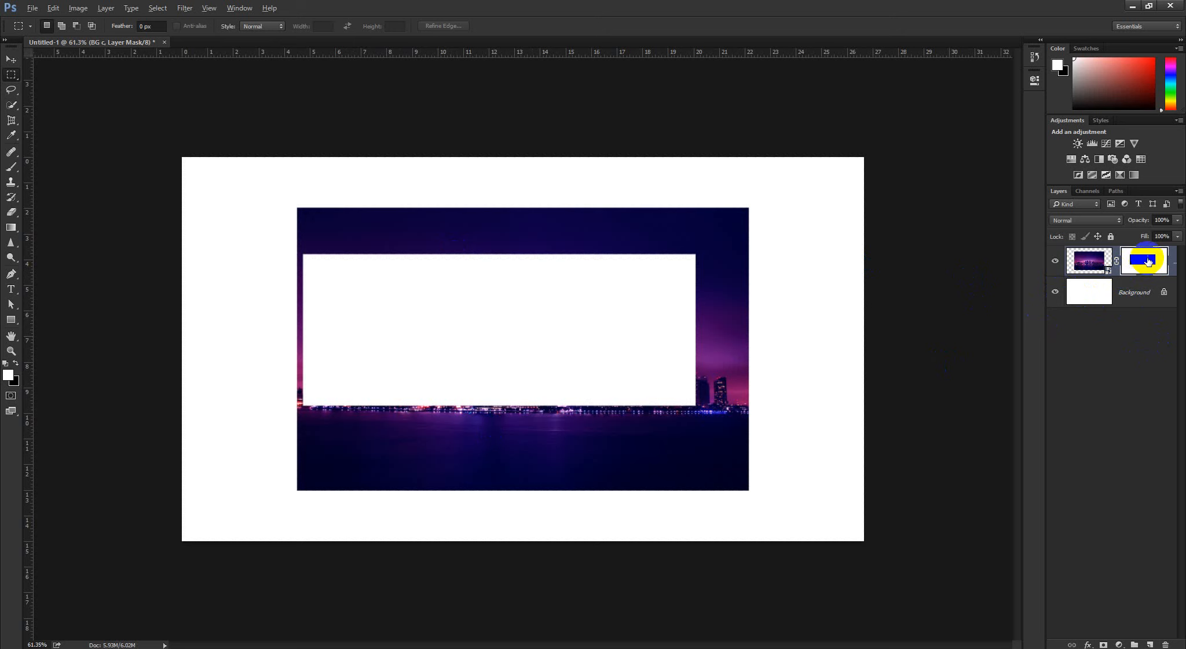
alt+click(1149, 261)
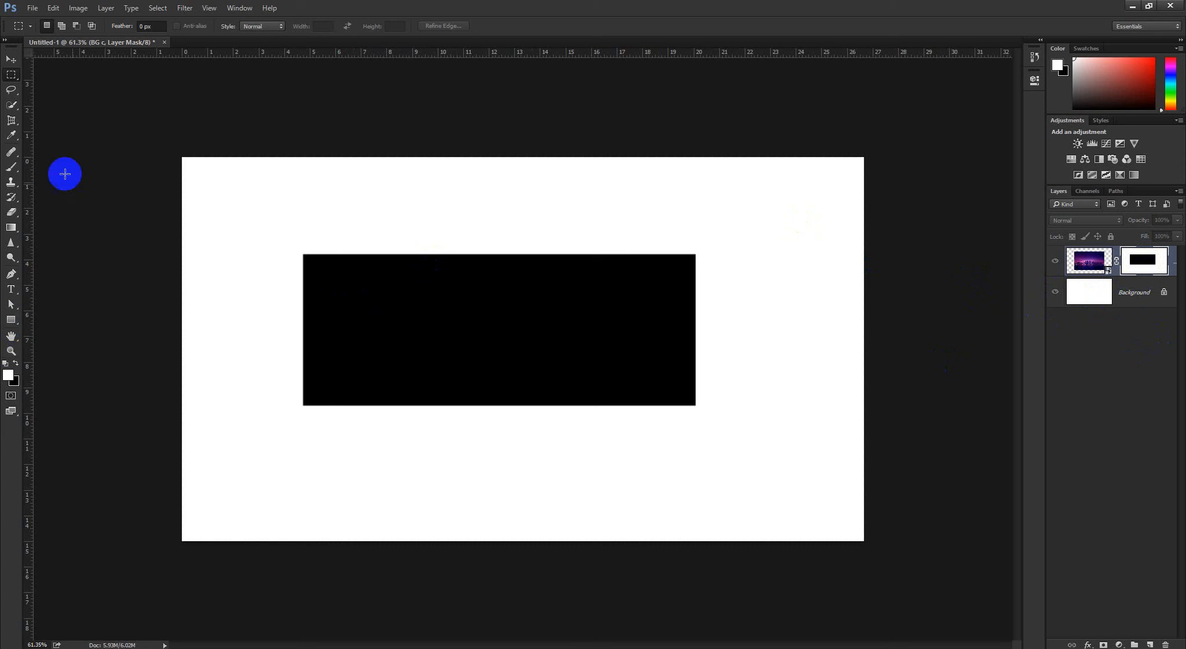
Choose the Brush tool, enlarge the brush to 363 px, and try a white stroke on the black rectangle before undoing it
drag(11, 167, 53, 174)
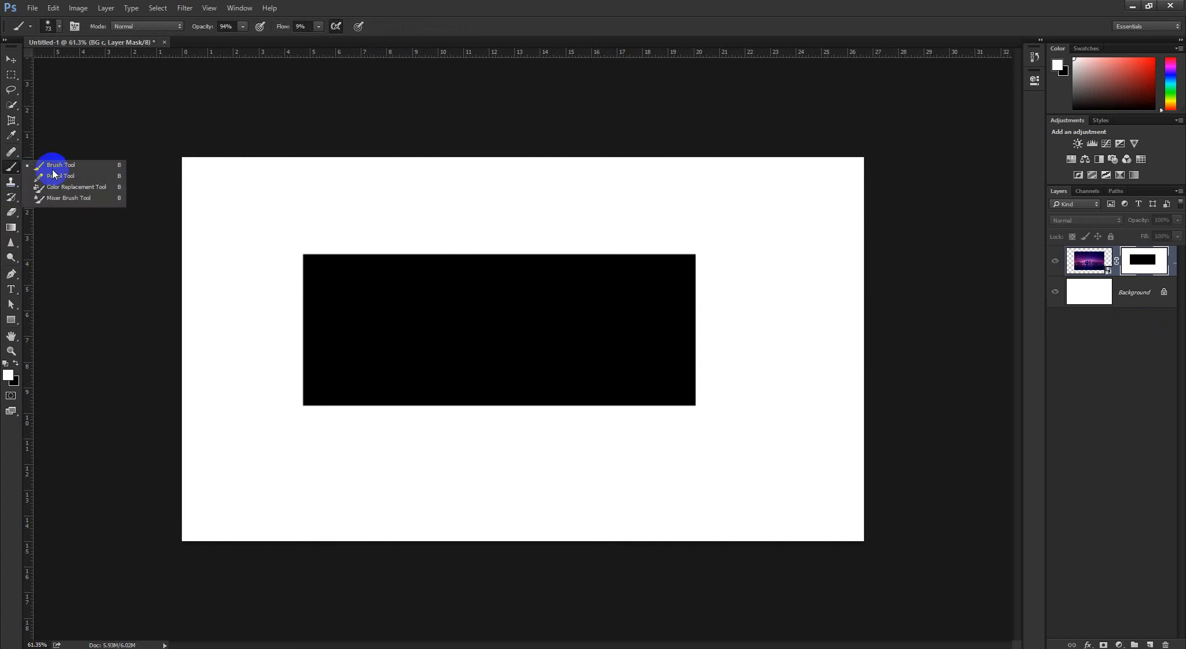
click(55, 167)
mouse_move(304, 253)
mouse_down()
mouse_move(391, 278)
mouse_move(374, 305)
mouse_up()
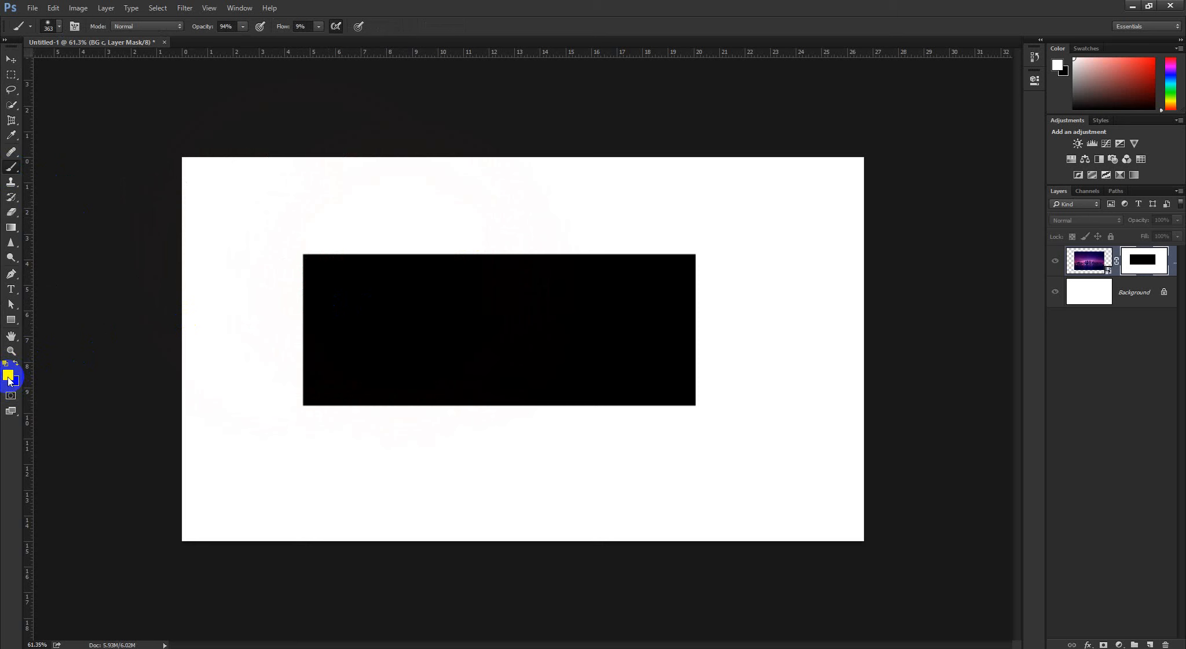
mouse_move(326, 349)
mouse_down()
mouse_move(372, 253)
mouse_move(373, 349)
mouse_up()
key(ctrl+z)
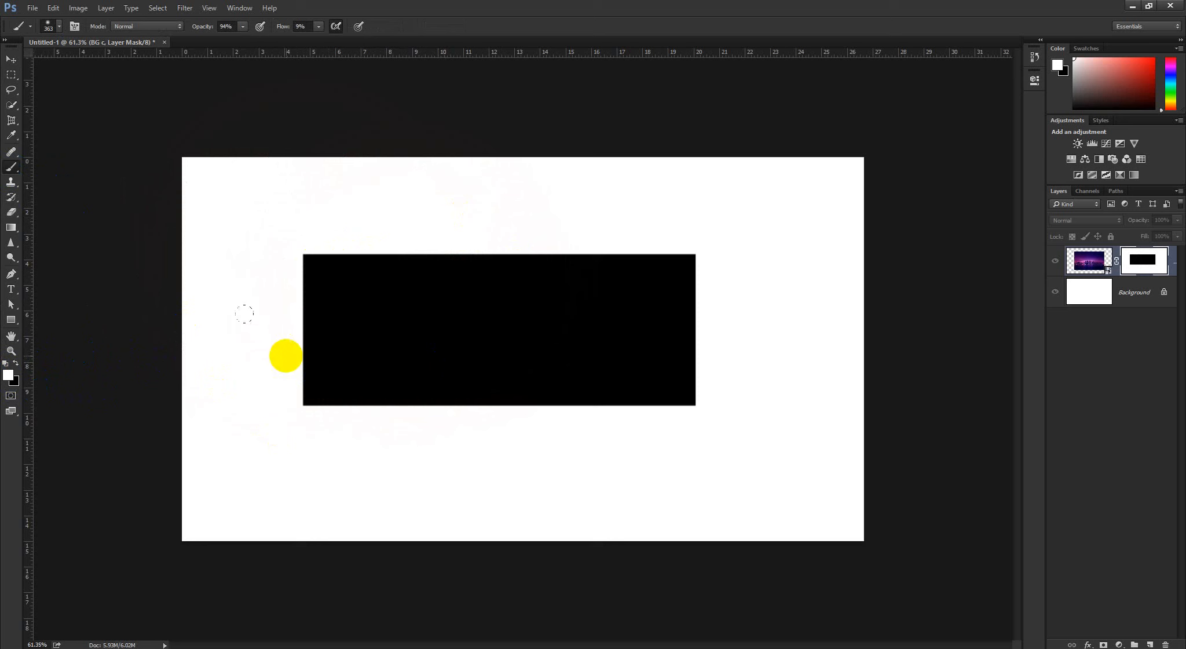
Paint a large soft black area around the mask's rectangle, using a brush of about 430 px at 100% opacity and flow
click(16, 362)
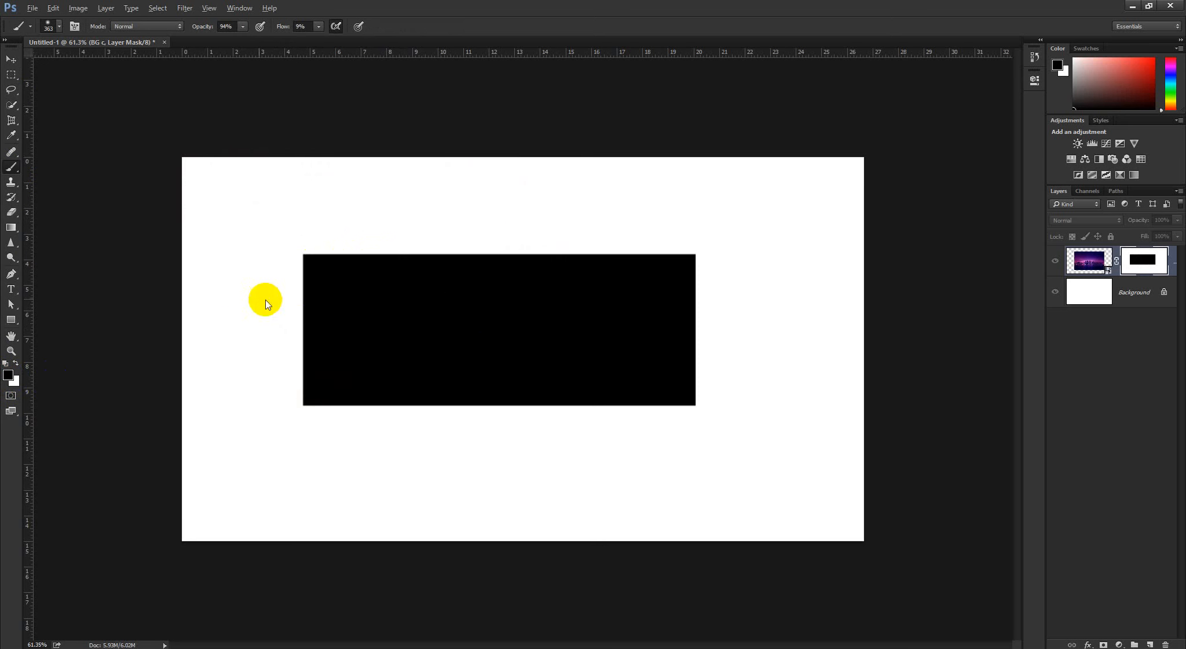
drag(265, 299, 283, 299)
drag(196, 28, 670, 29)
mouse_move(433, 294)
mouse_down()
mouse_move(572, 185)
mouse_move(373, 328)
mouse_move(408, 291)
mouse_move(681, 310)
mouse_move(617, 428)
mouse_move(446, 429)
mouse_up()
Check how the black brushwork hides the city image, and return the canvas to the BG c mask
click(1165, 275)
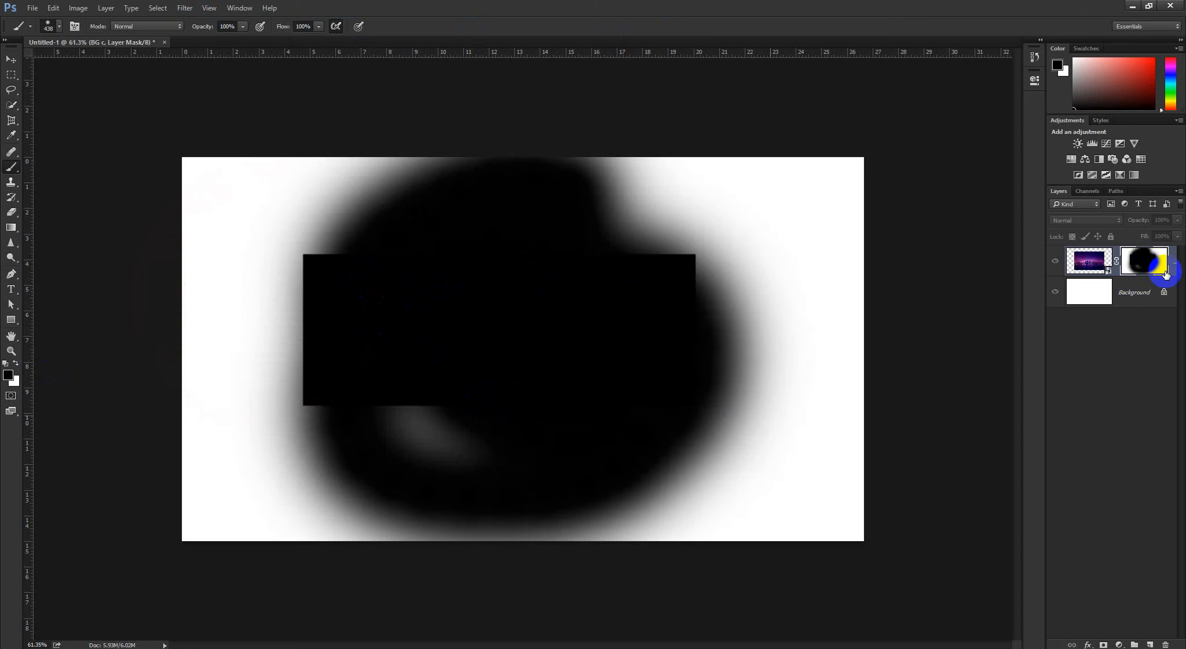
alt+click(1139, 262)
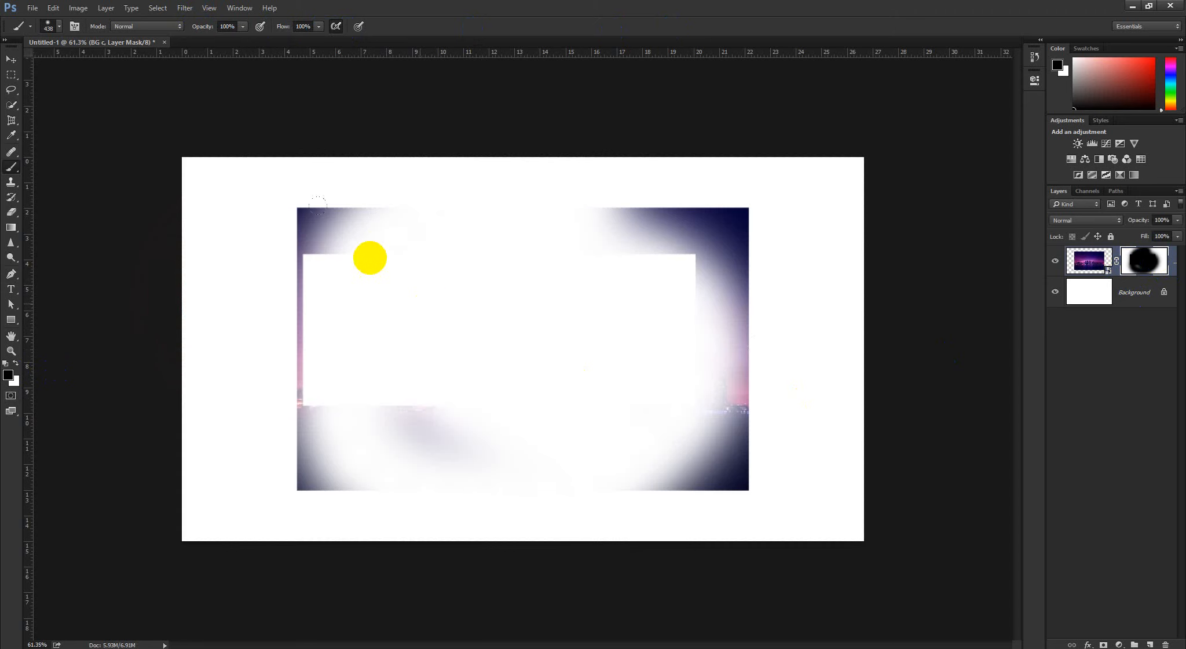
mouse_move(377, 254)
mouse_down()
mouse_move(413, 265)
mouse_move(358, 258)
mouse_up()
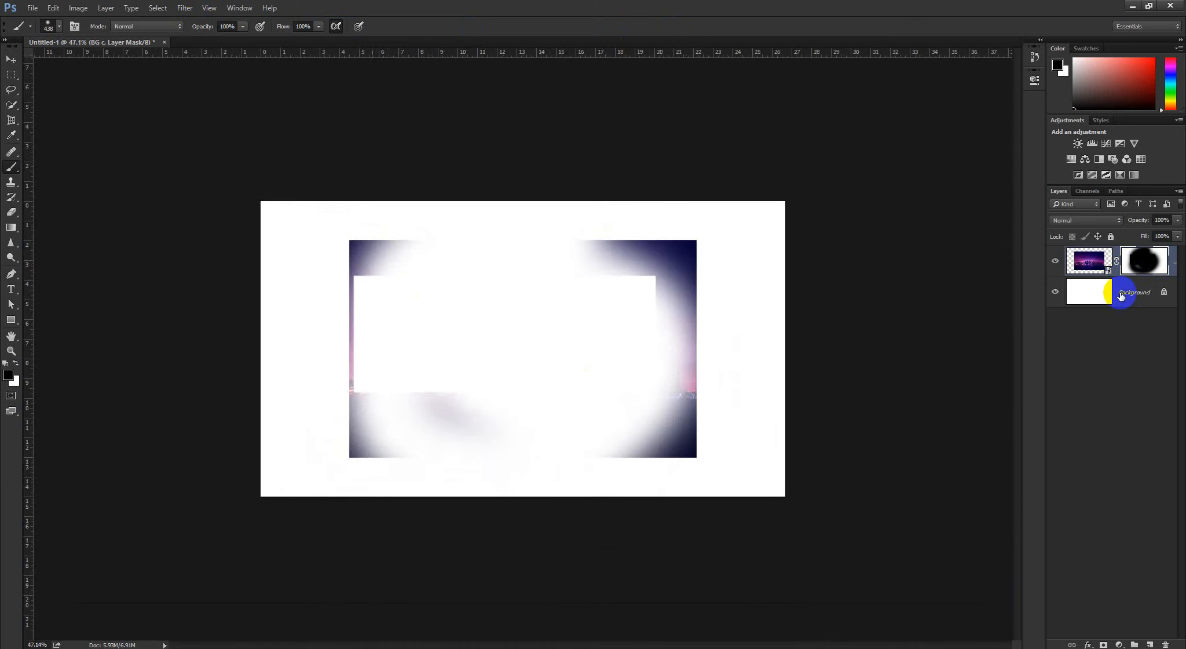
alt+click(1144, 262)
drag(454, 350, 474, 331)
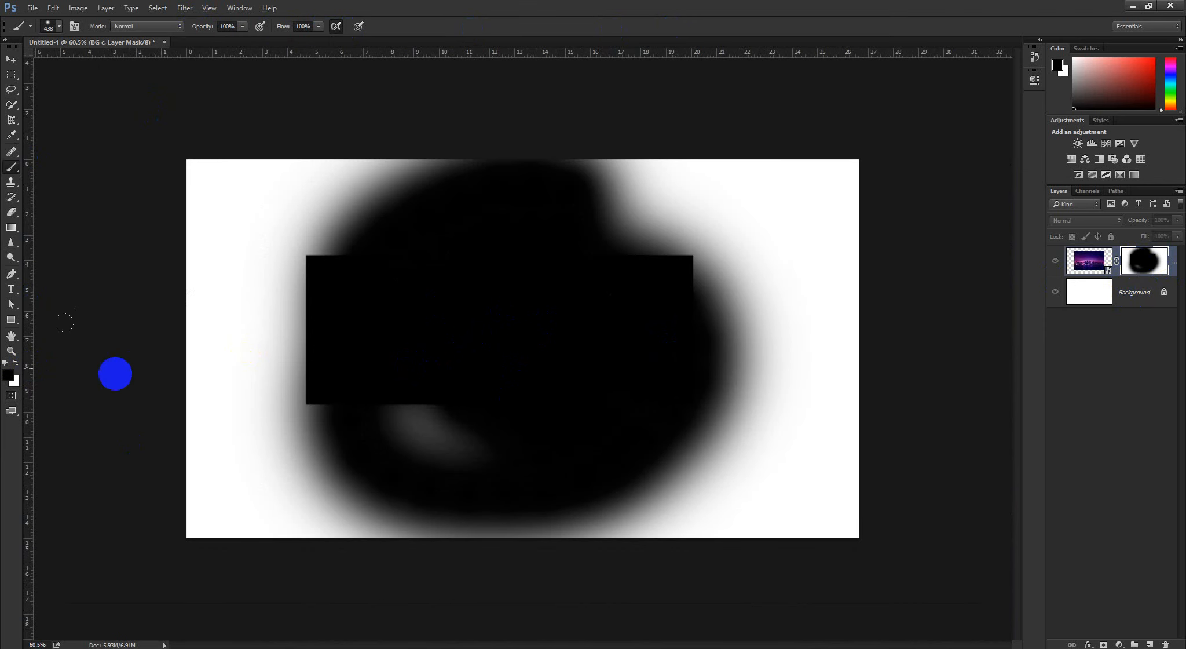
Paint white over the left and lower parts of the mask's black area with a soft 650 px brush
click(16, 363)
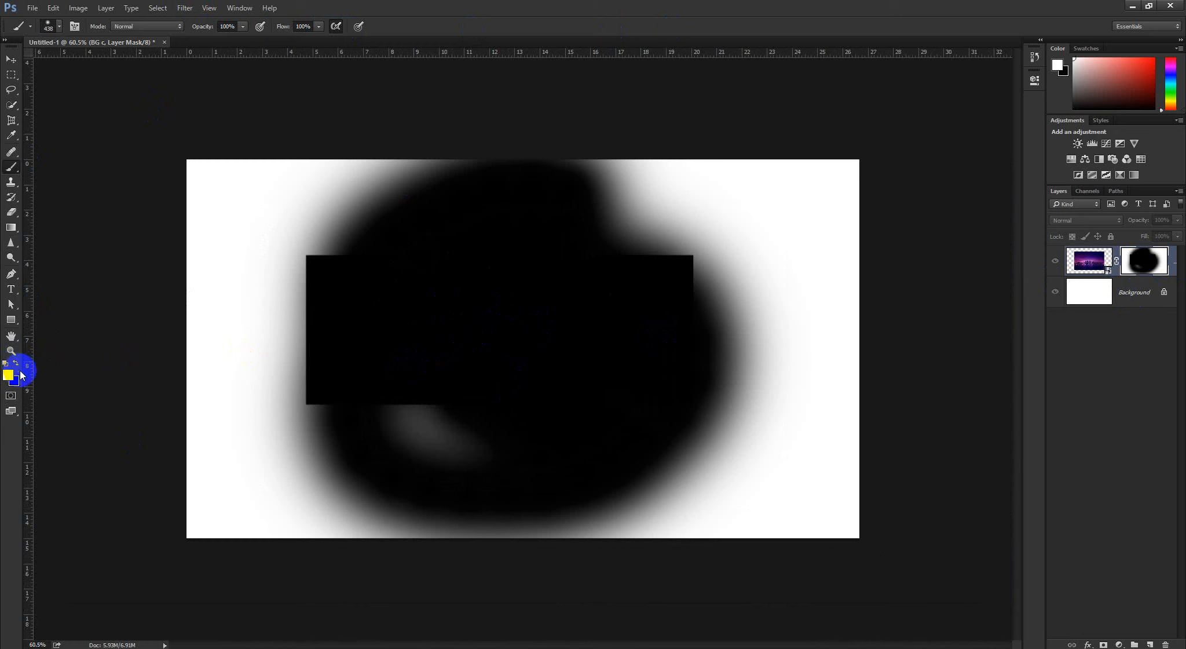
alt+drag(385, 295, 423, 293)
mouse_move(475, 246)
mouse_down()
mouse_move(413, 240)
mouse_move(343, 319)
mouse_move(343, 339)
mouse_move(442, 264)
mouse_move(380, 266)
mouse_move(349, 377)
mouse_move(438, 443)
mouse_move(588, 371)
mouse_up()
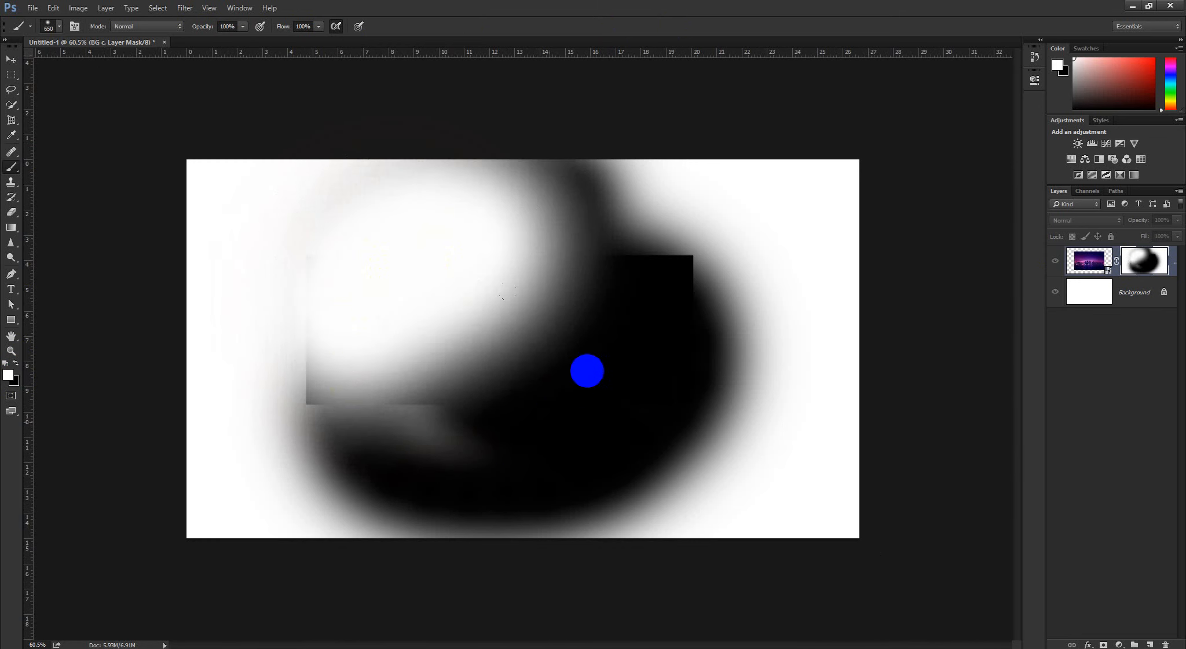
drag(610, 289, 504, 464)
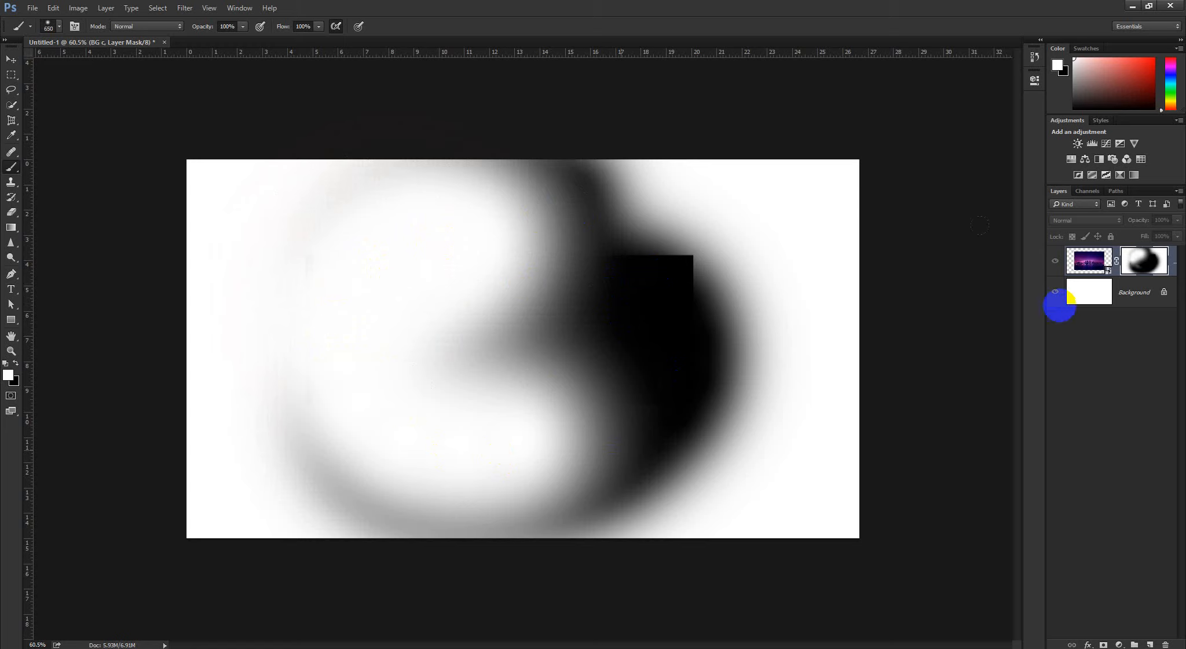
Check the partly restored city image, and paint more white over the upper middle of the mask
alt+click(1141, 265)
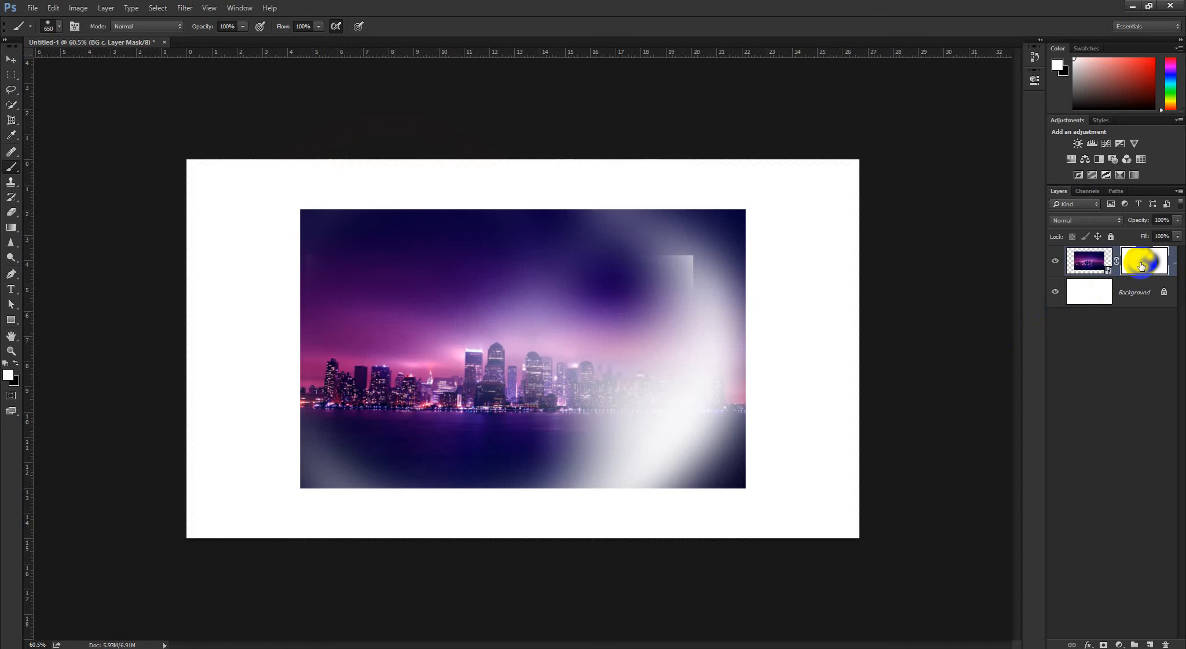
alt+click(1141, 265)
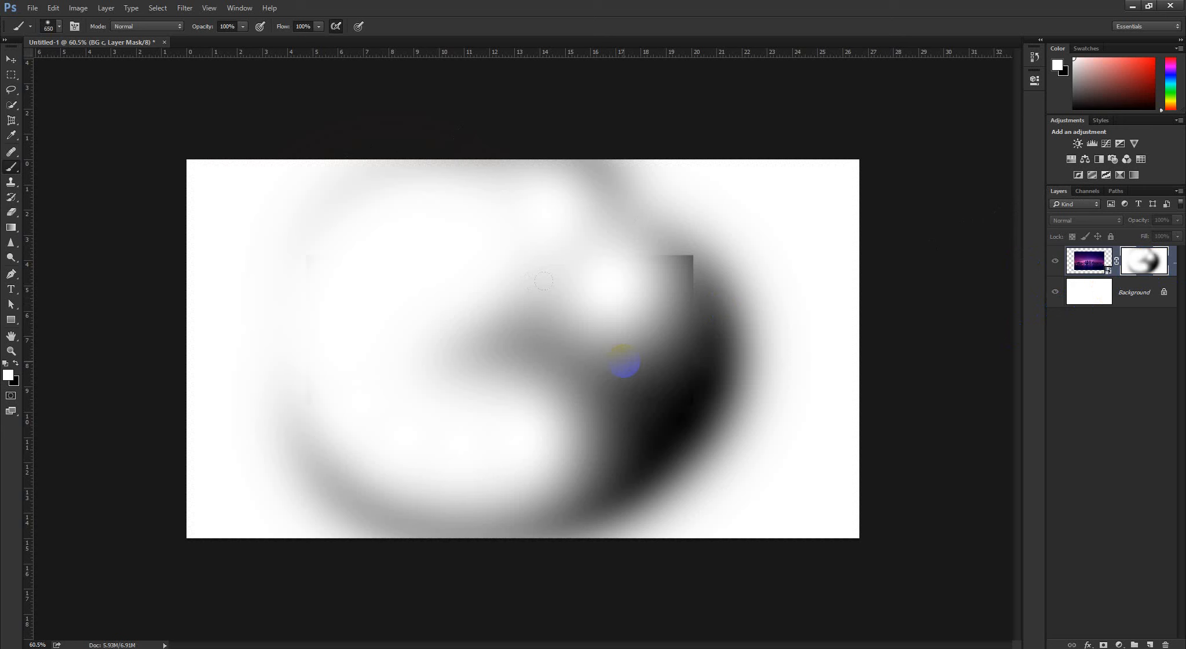
click(463, 244)
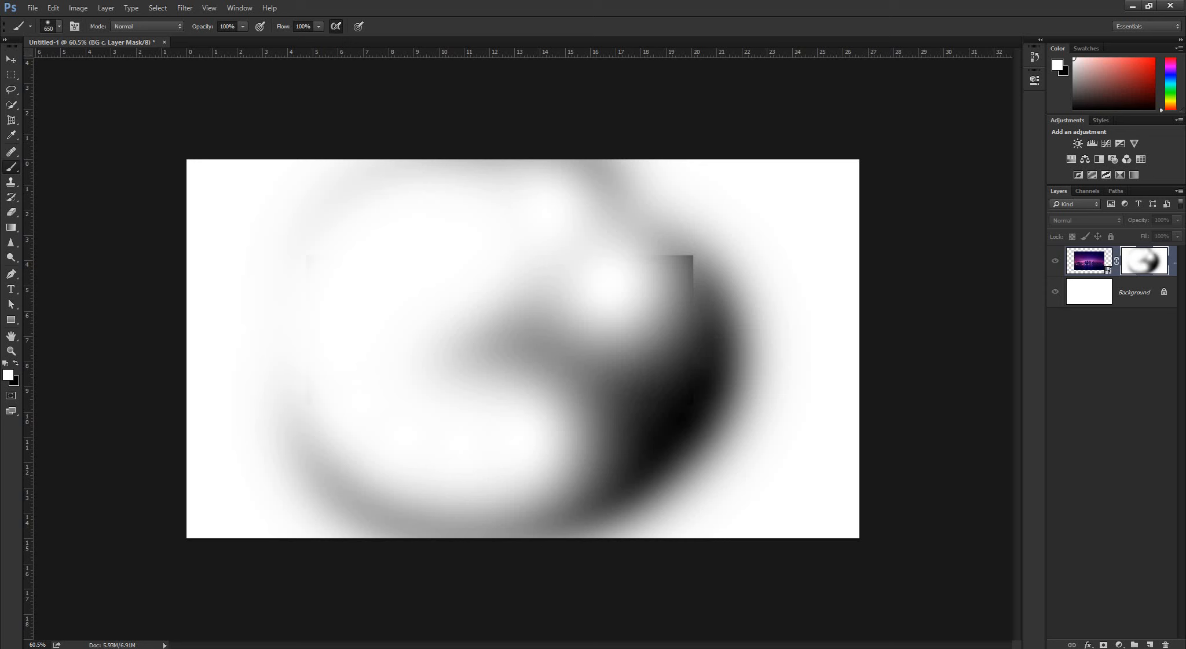
click(1132, 253)
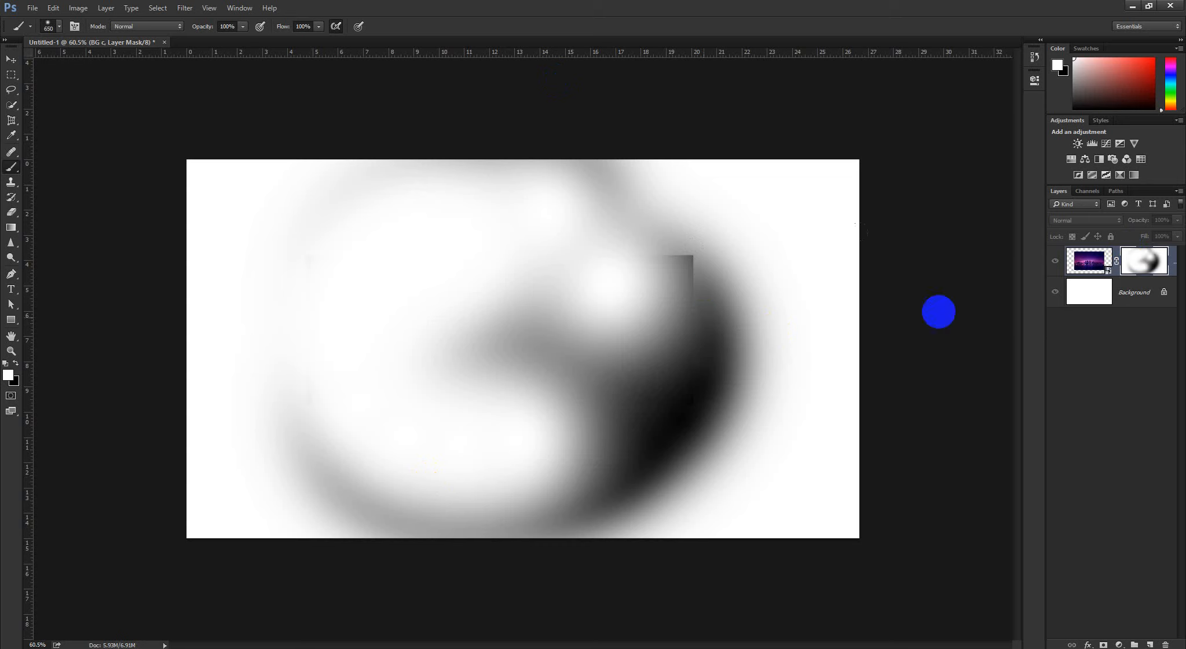
Compare the image with its mask again, and paint white over the gray patch near the mask's center
click(1107, 268)
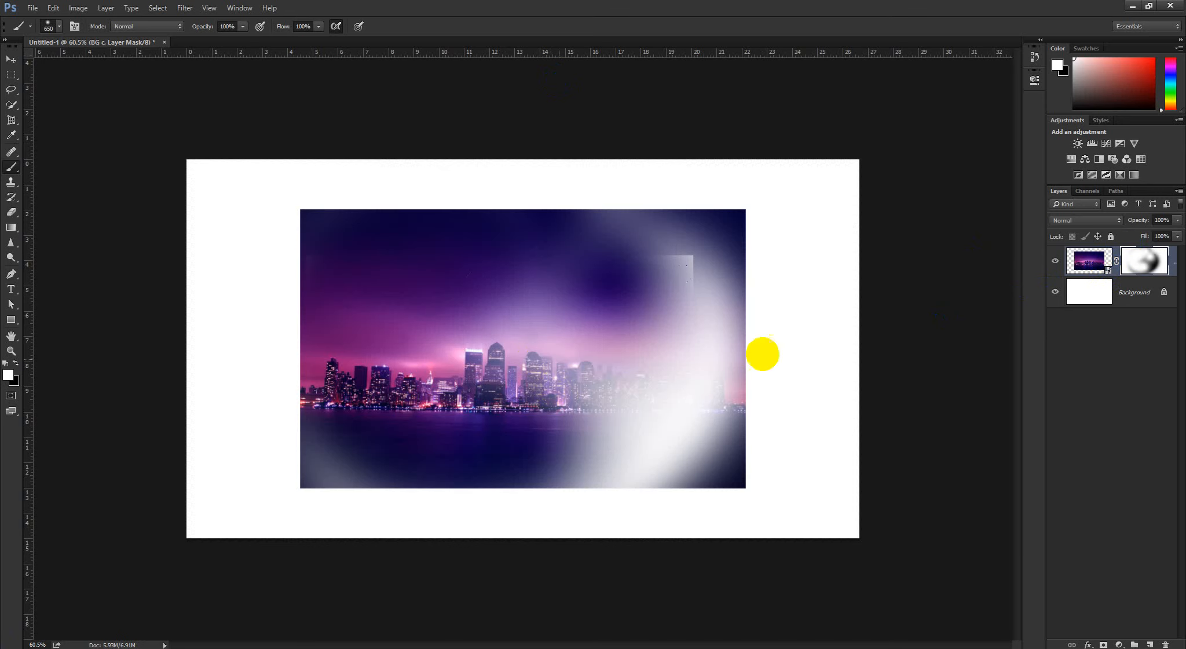
alt+click(1147, 262)
mouse_move(447, 283)
mouse_down()
mouse_move(445, 370)
mouse_move(438, 283)
mouse_move(242, 344)
mouse_move(37, 360)
mouse_up()
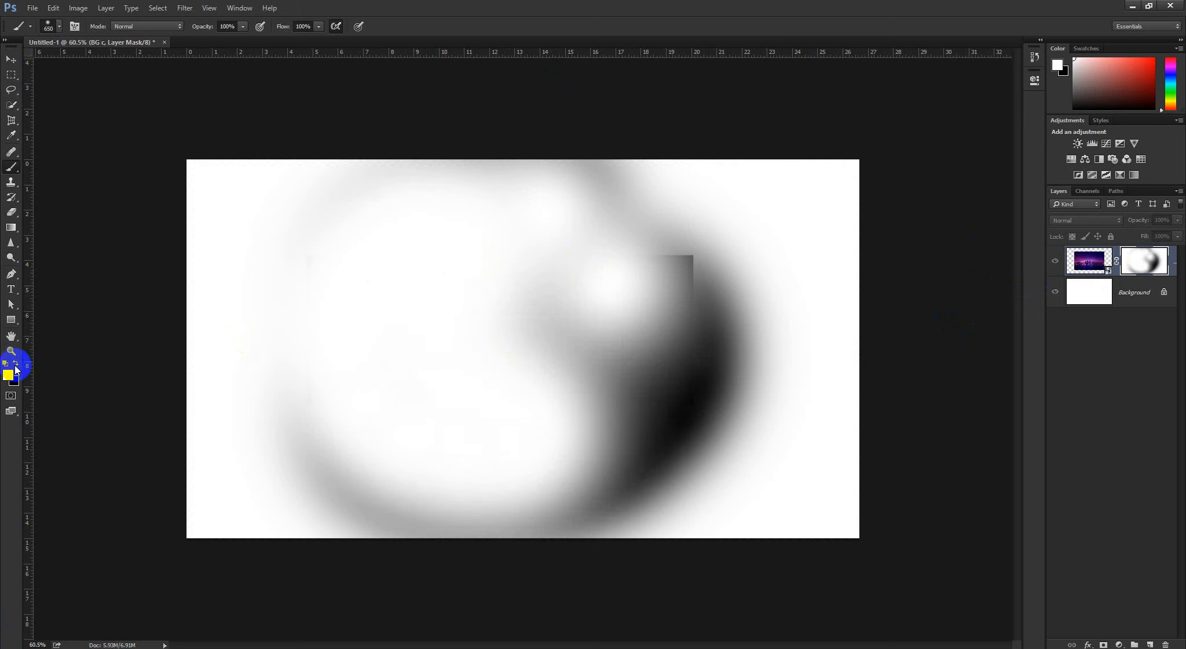
Paint a large soft black circle over the mask's center with a 990 px brush, and view the resulting image
click(16, 364)
alt+right_click(468, 333)
mouse_move(462, 334)
mouse_down()
mouse_move(601, 413)
mouse_move(605, 294)
mouse_move(385, 387)
mouse_move(623, 300)
mouse_move(638, 448)
mouse_move(580, 315)
mouse_up()
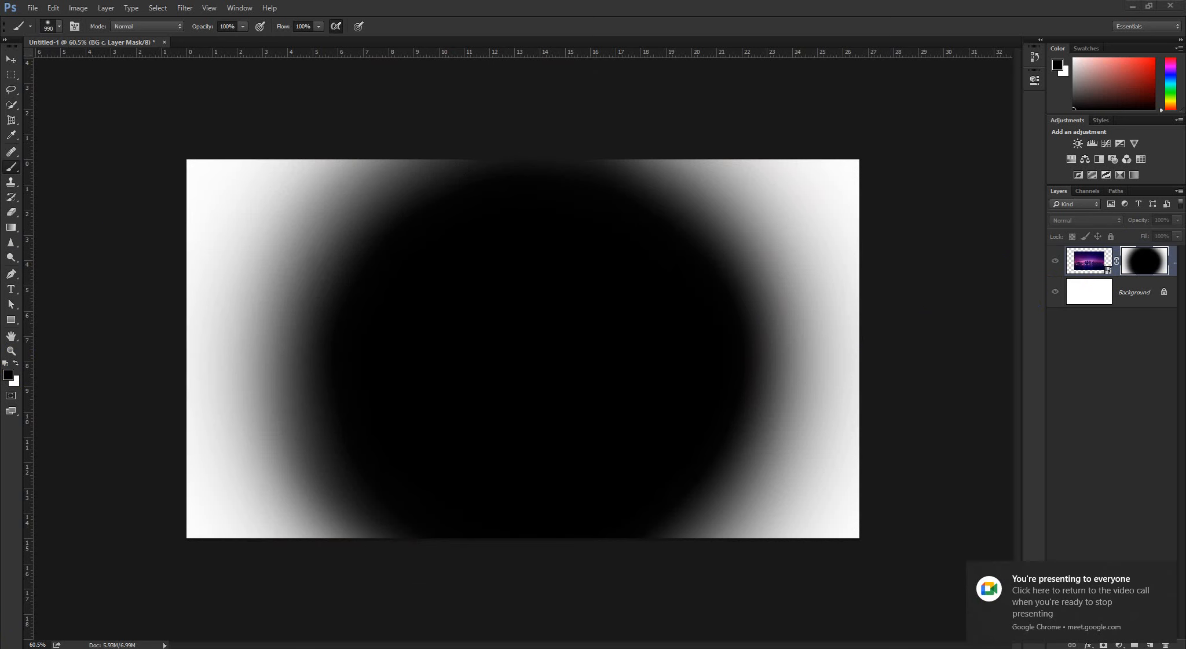
alt+click(1140, 260)
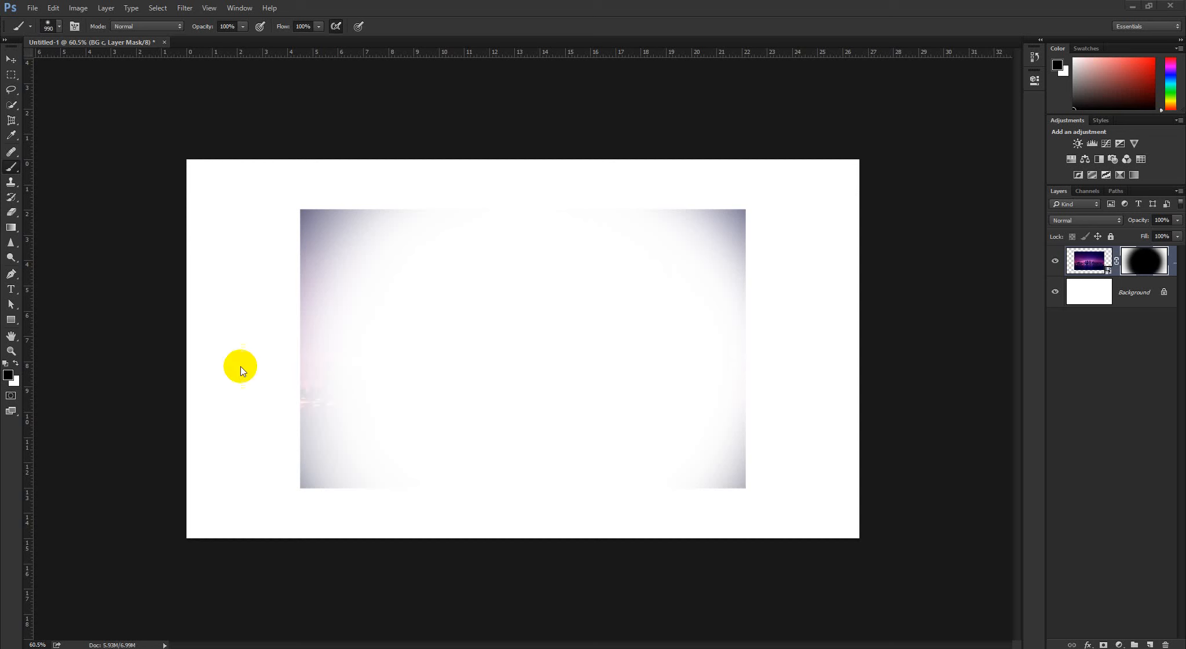
click(1143, 258)
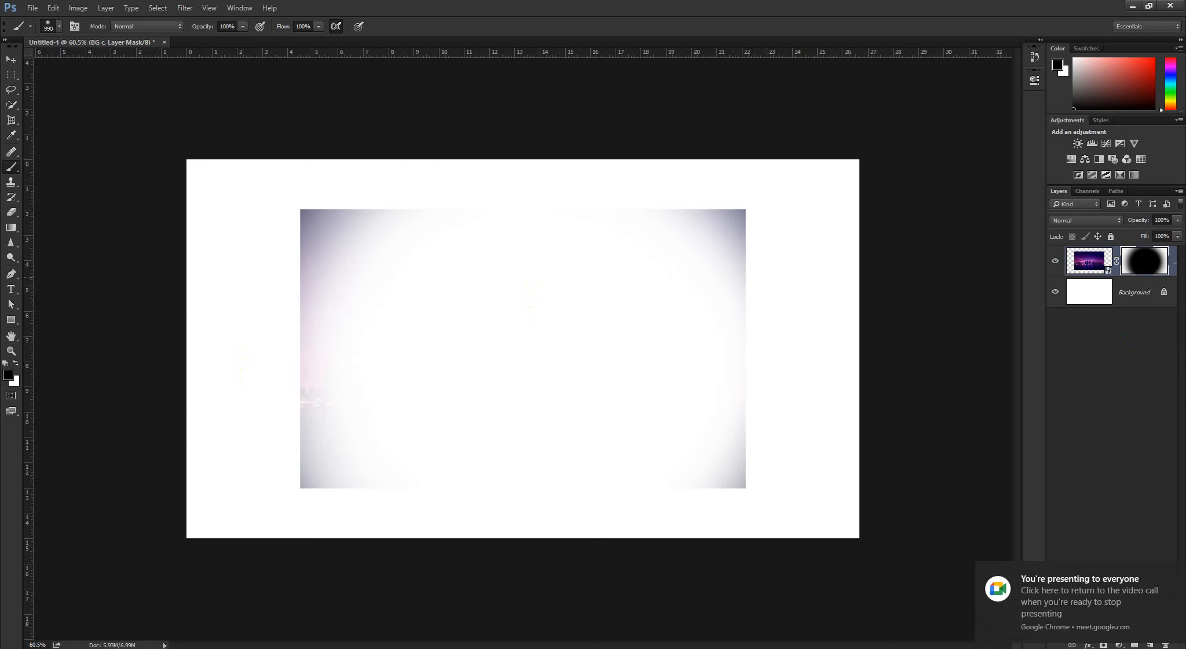
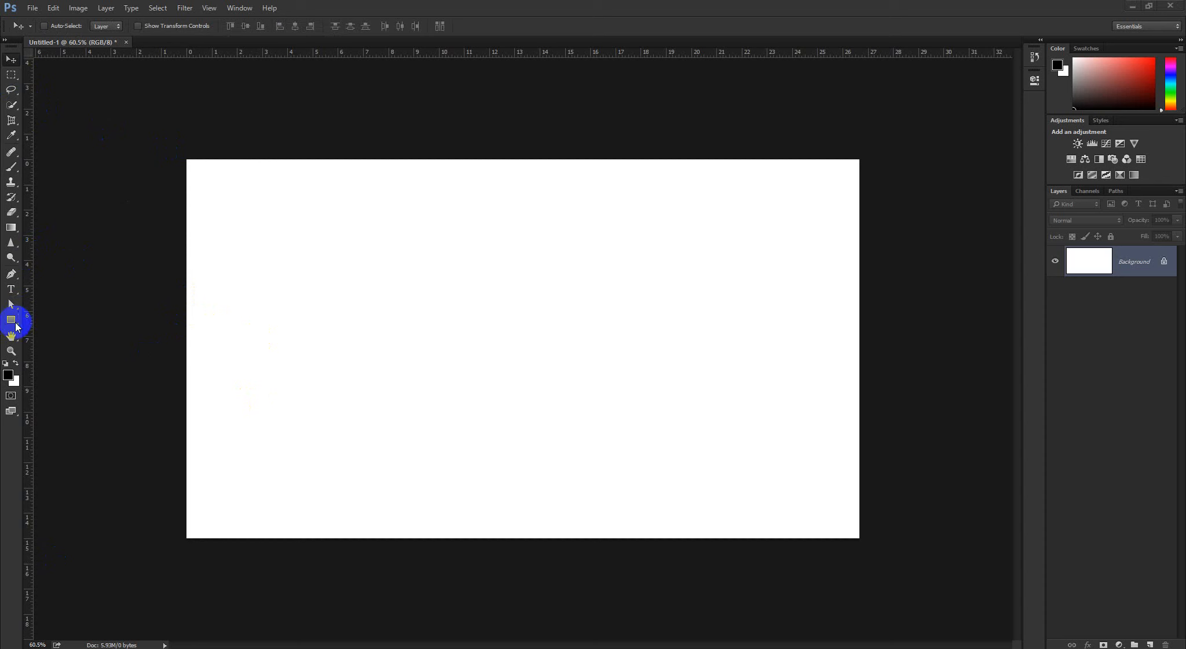
Fill a large rectangular selection with bright red on a new layer and deselect it
click(21, 76)
drag(274, 217, 688, 439)
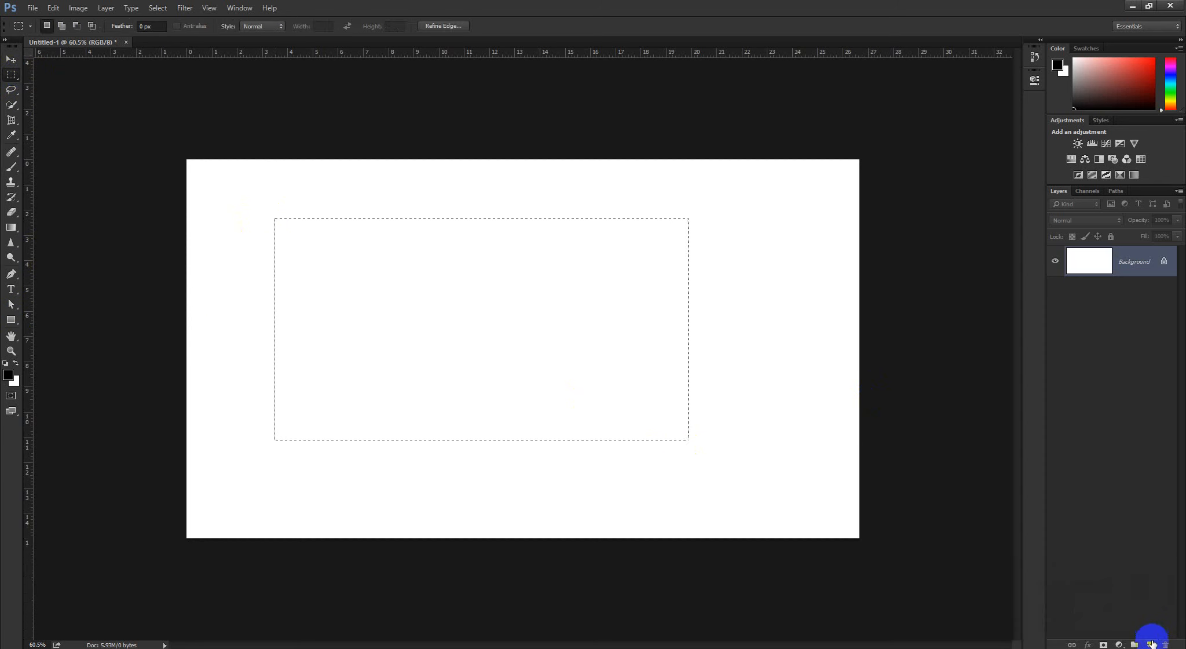
click(1149, 645)
click(8, 375)
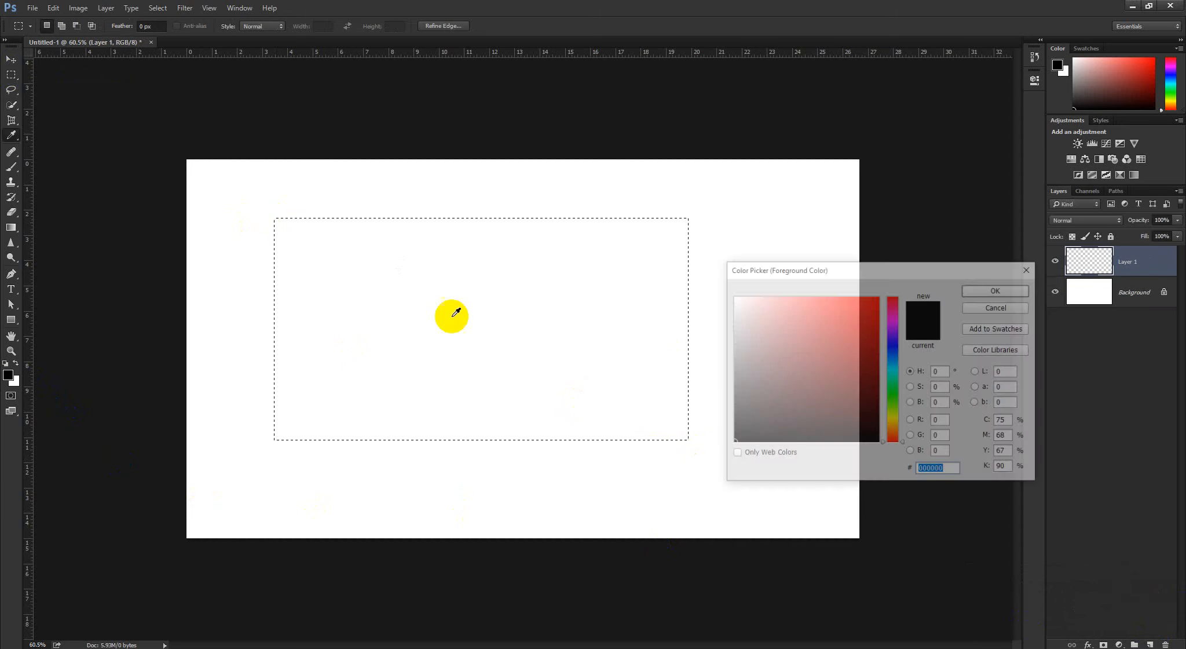
click(879, 296)
click(1017, 293)
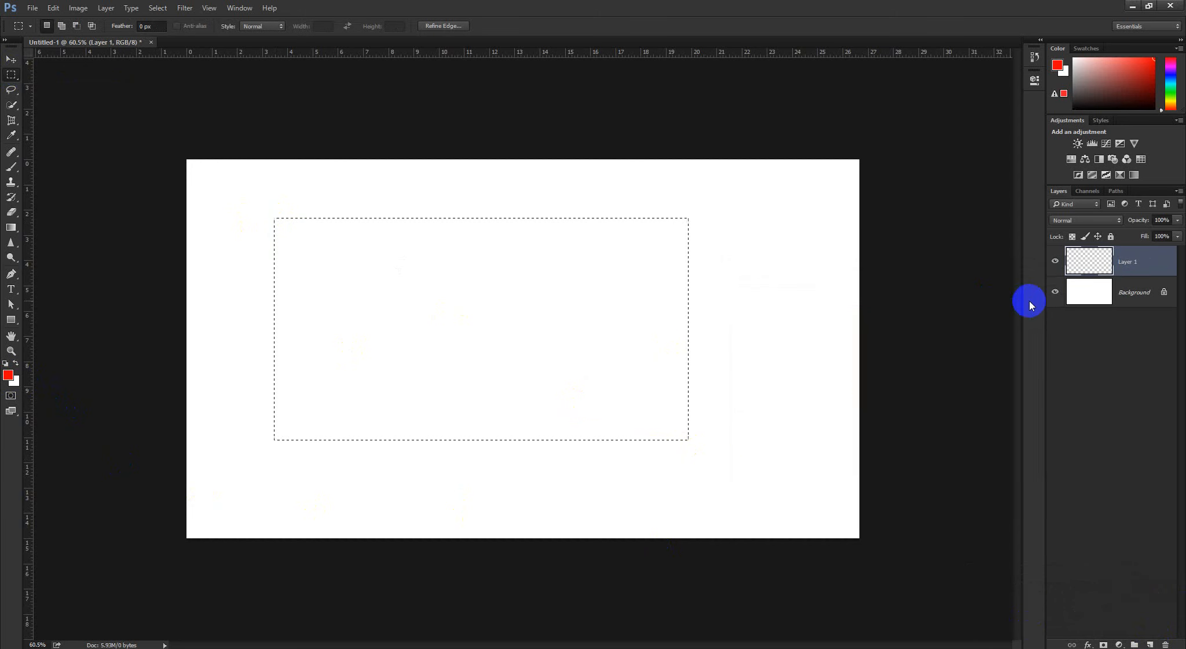
key(alt+BackSpace)
key(ctrl+d)
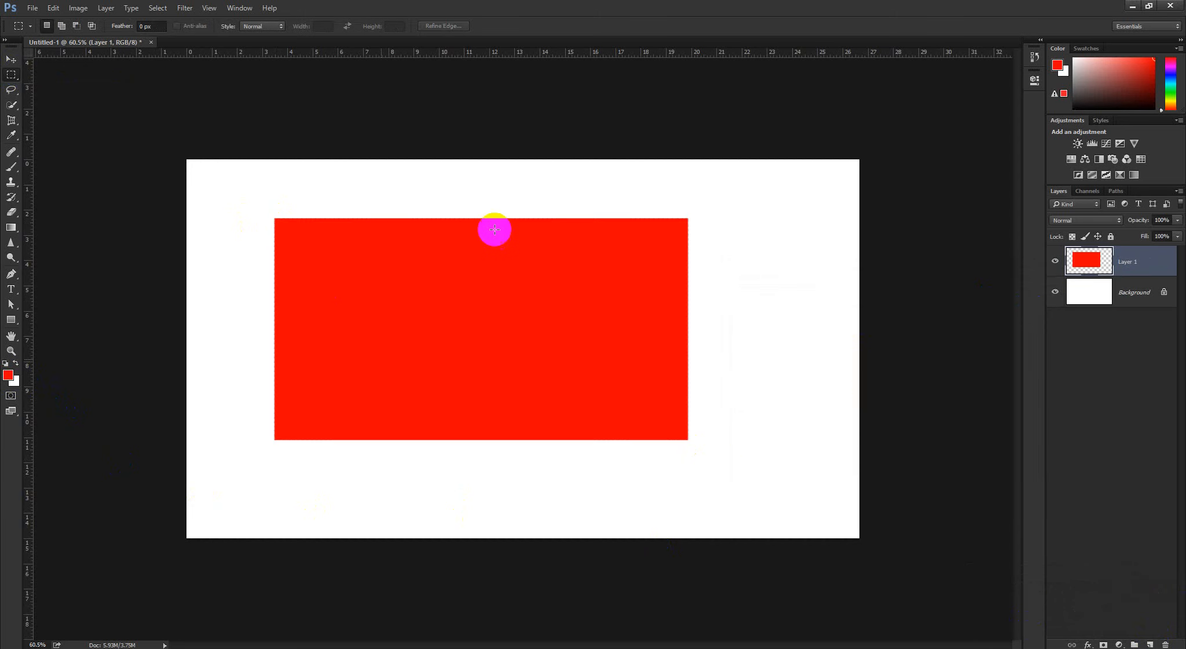
Add a layer mask to the red rectangle and paint a soft vertical black band down it with the 990 px brush
click(1102, 643)
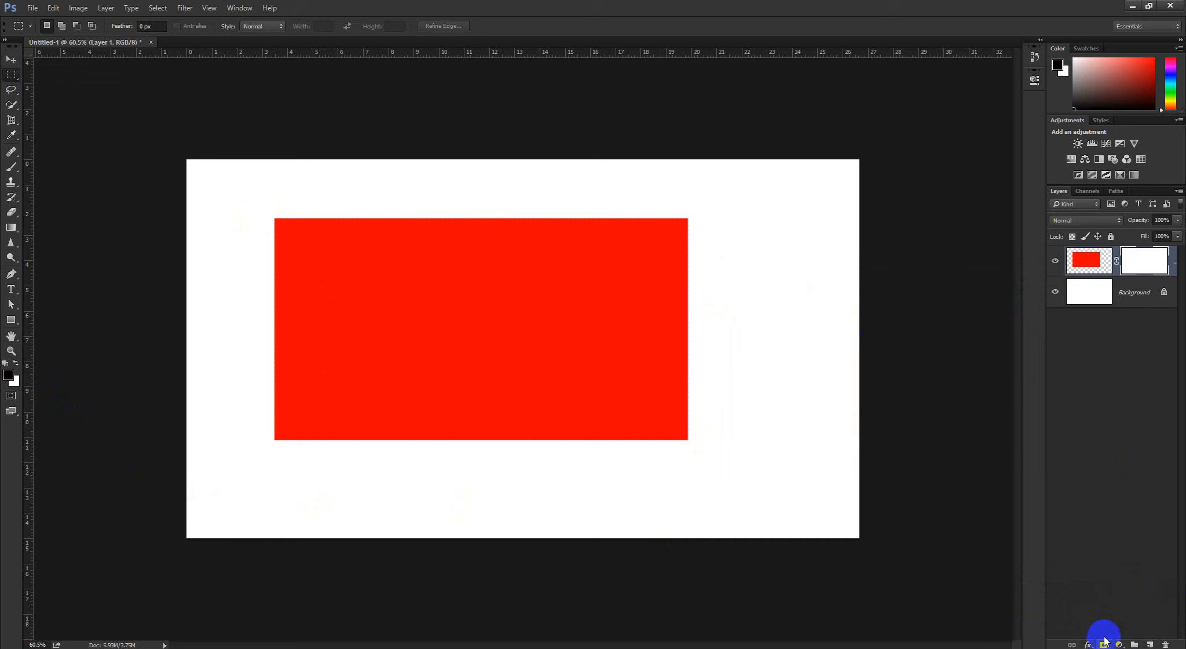
alt+click(1144, 260)
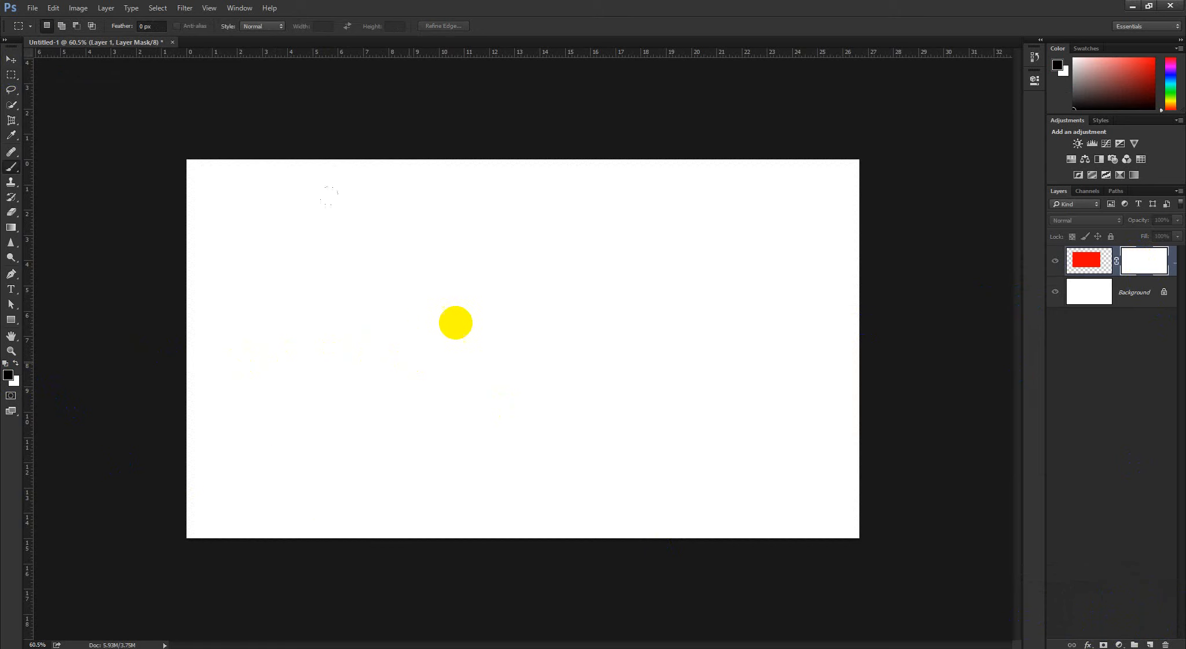
key(b)
click(464, 209)
drag(463, 208, 462, 550)
alt+click(1144, 260)
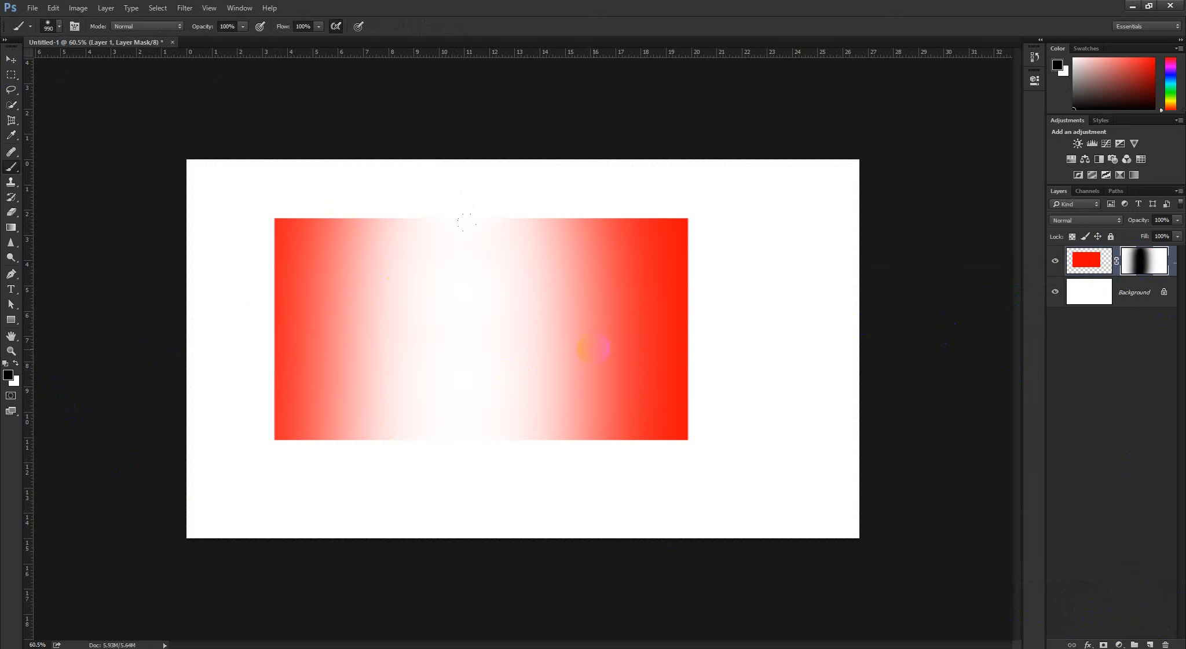
alt+click(1144, 269)
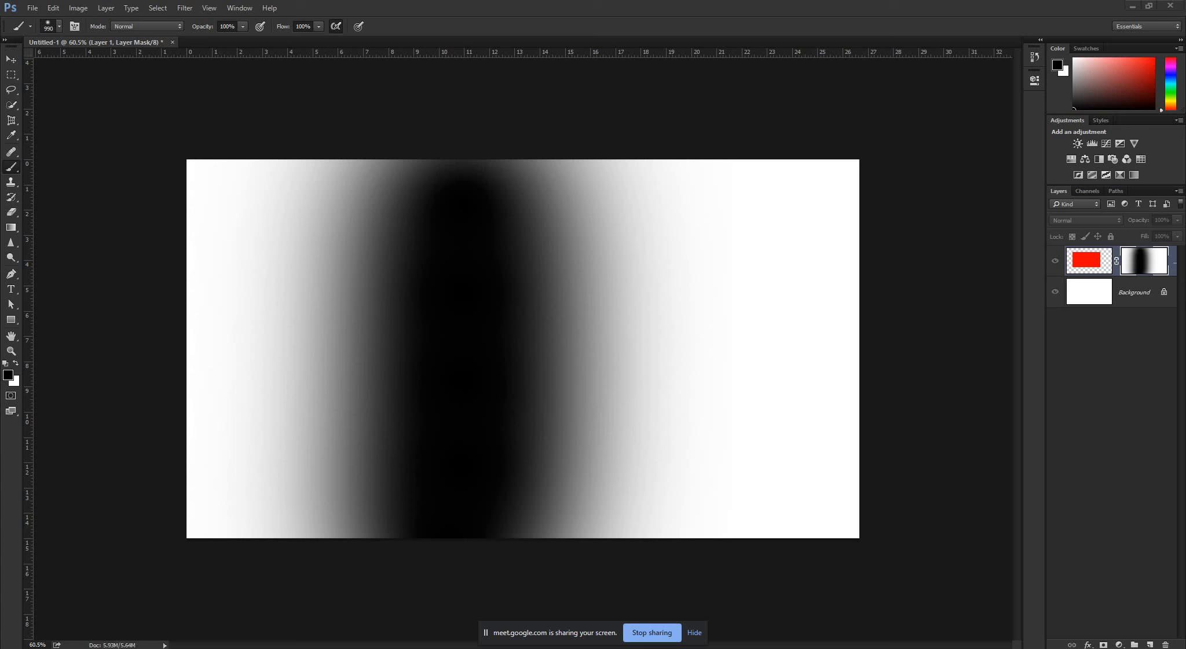
Hide the screen-sharing bar, delete the masked red rectangle's layer, and switch to the Move tool
click(697, 631)
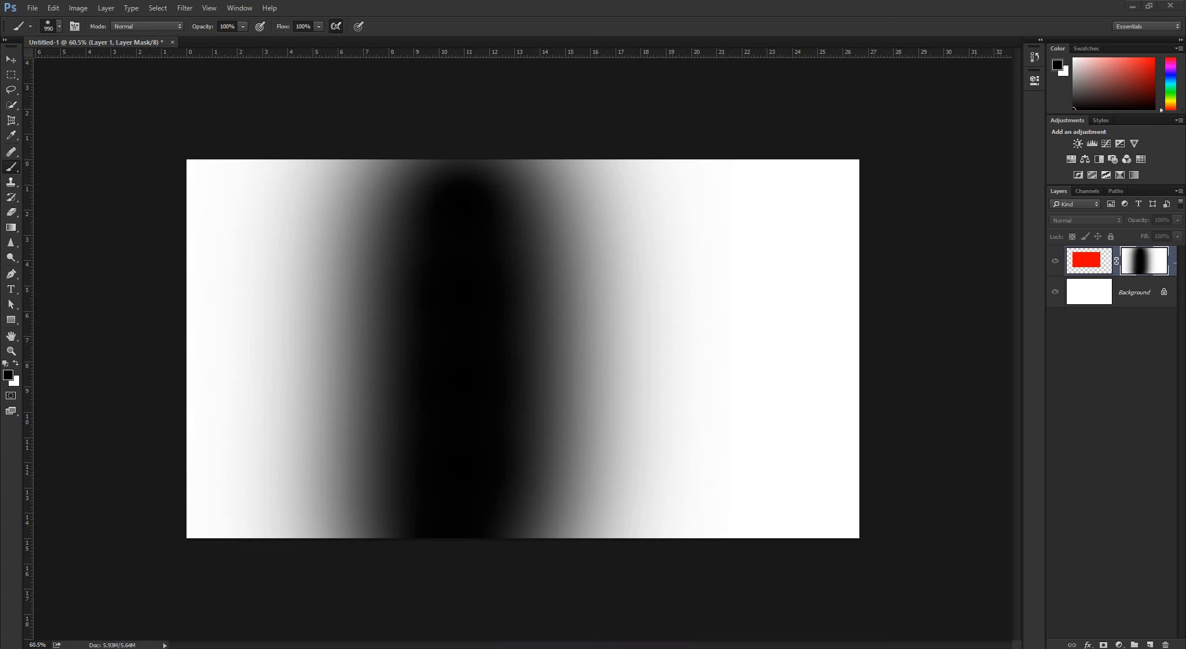
mouse_move(206, 646)
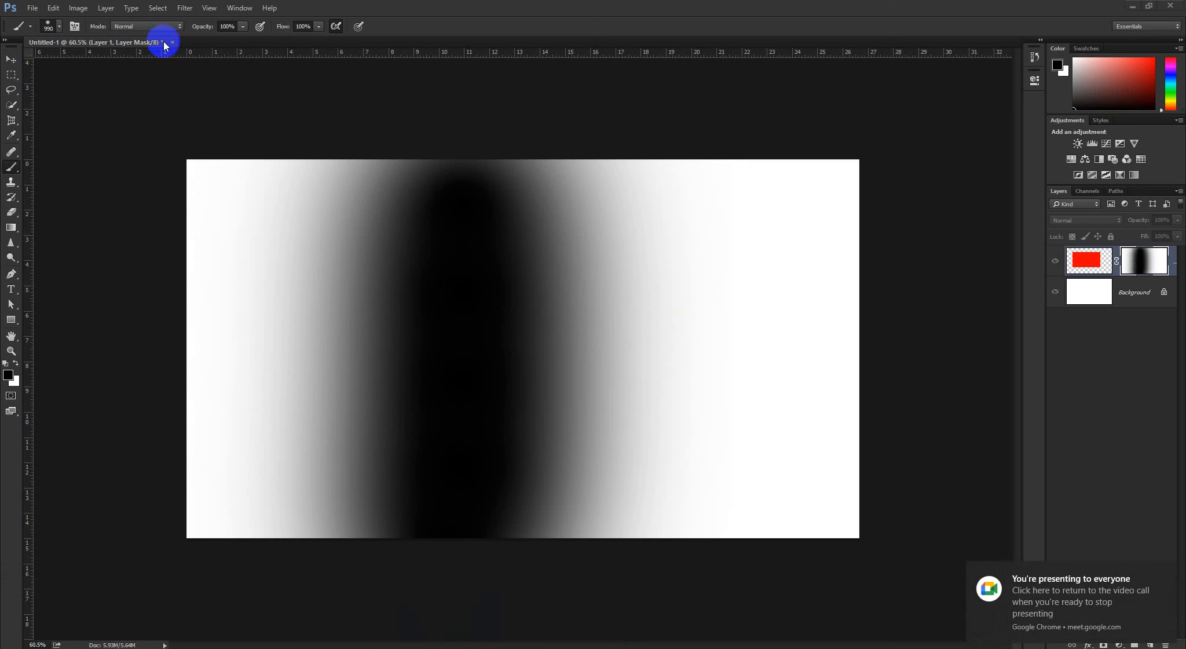
click(1140, 264)
key(Delete)
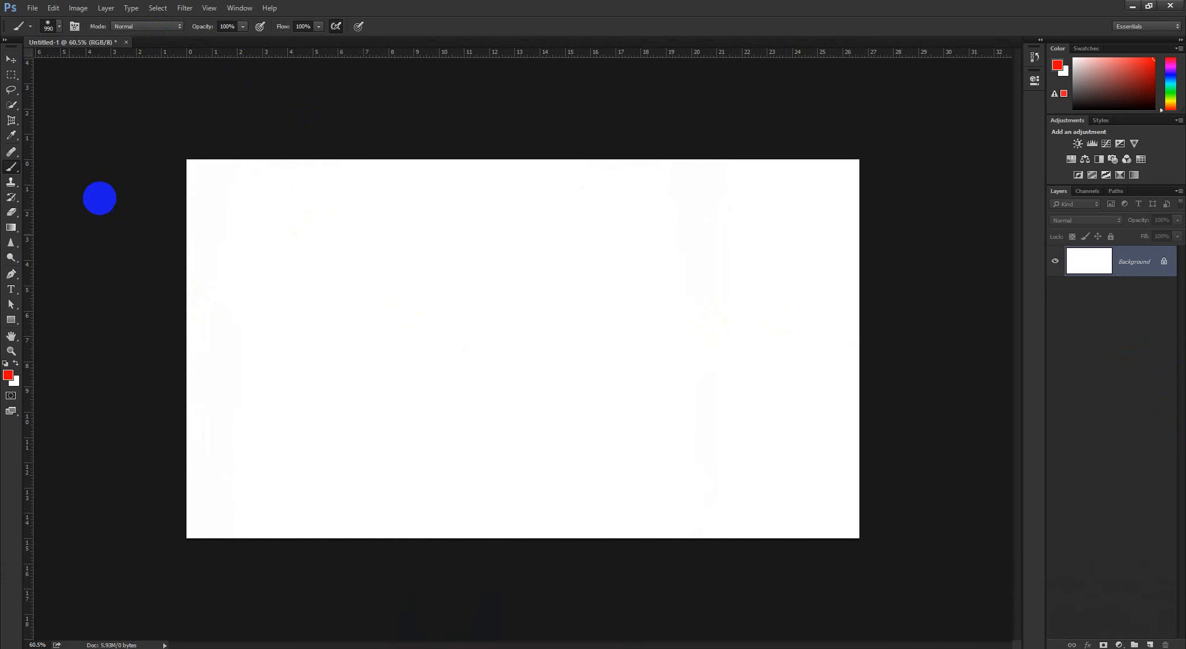
click(11, 59)
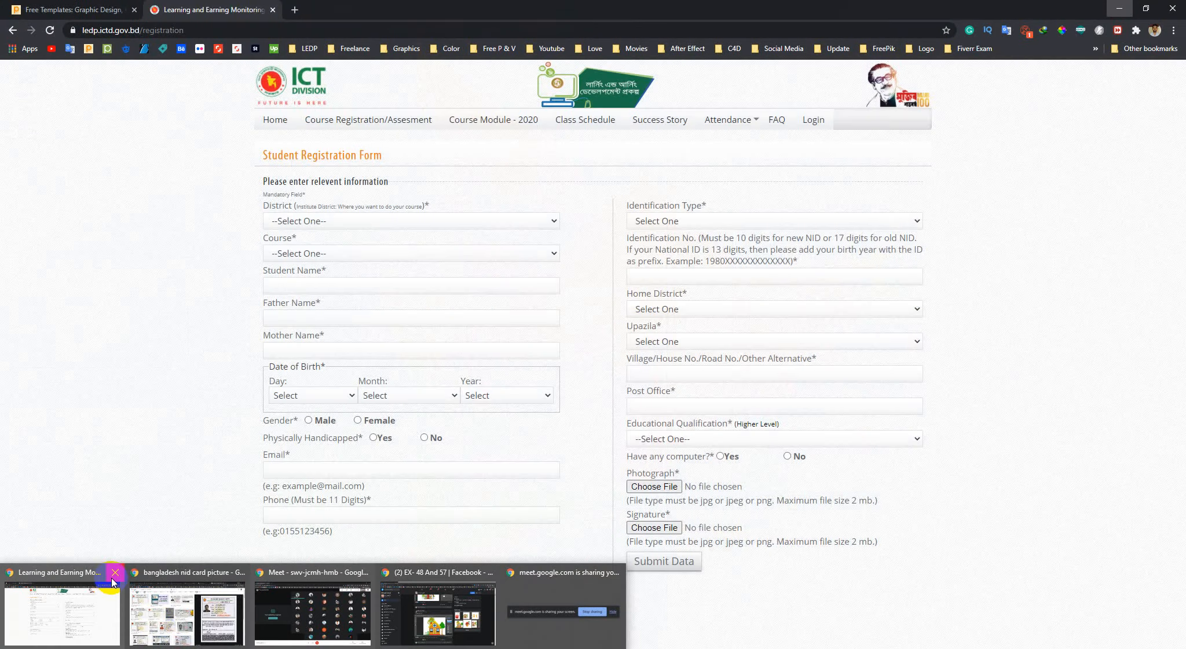
Close the browser window with the student registration form, and open the Gallery (D:) drive in File Explorer
click(115, 573)
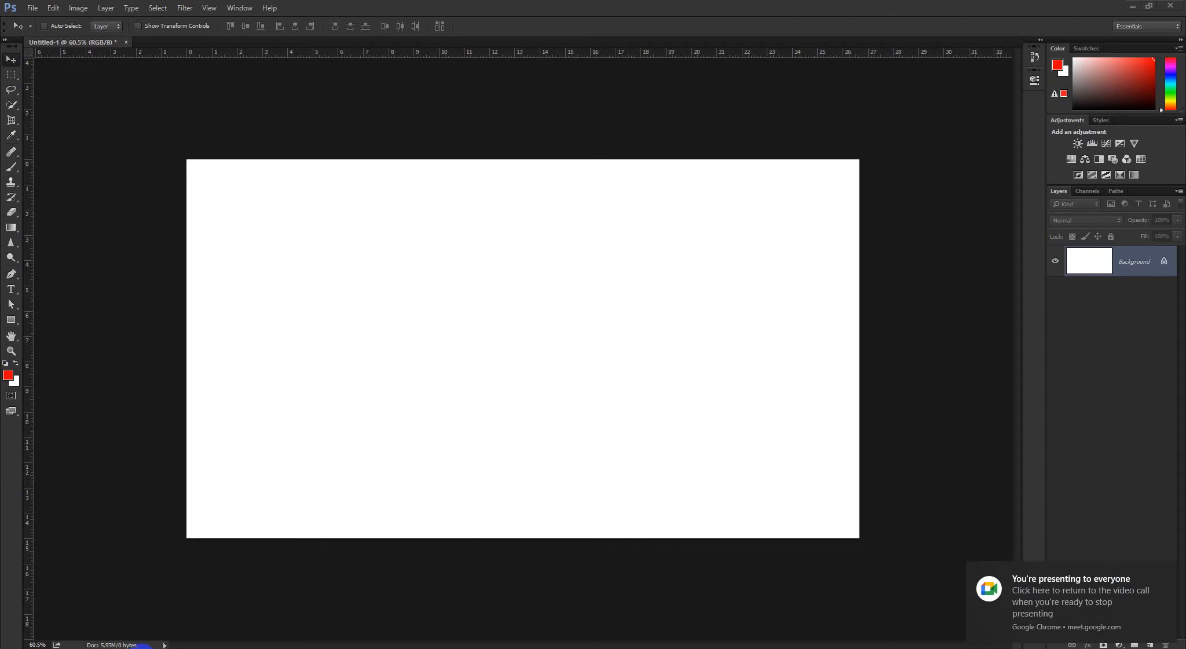
key(super+e)
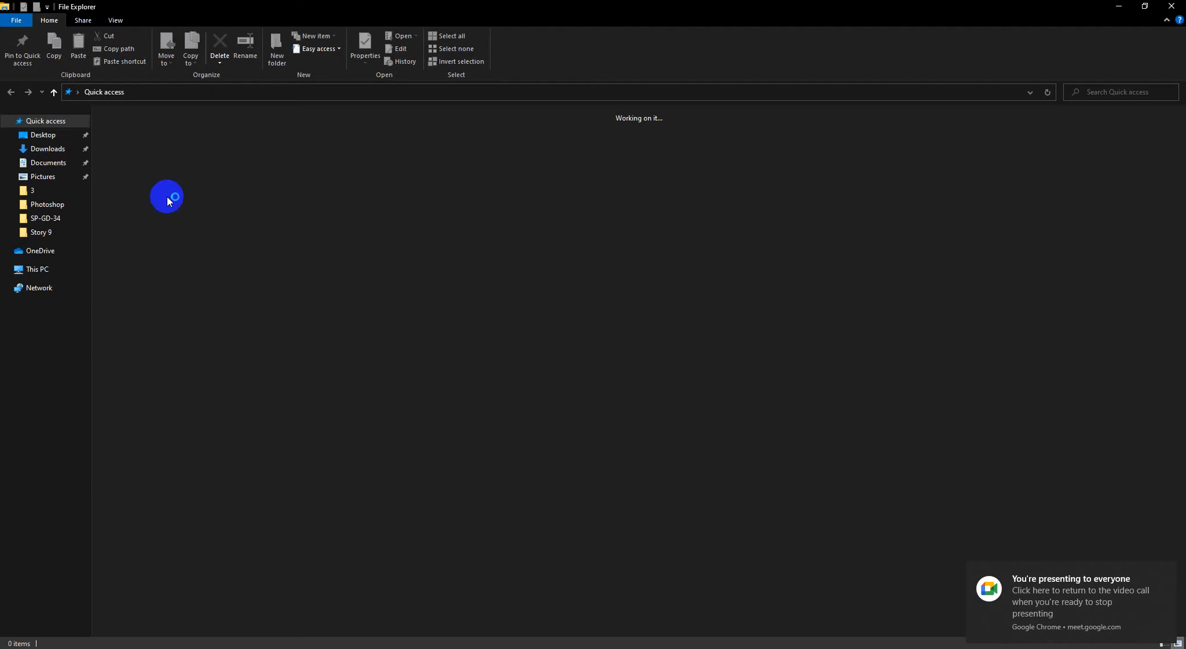
click(42, 138)
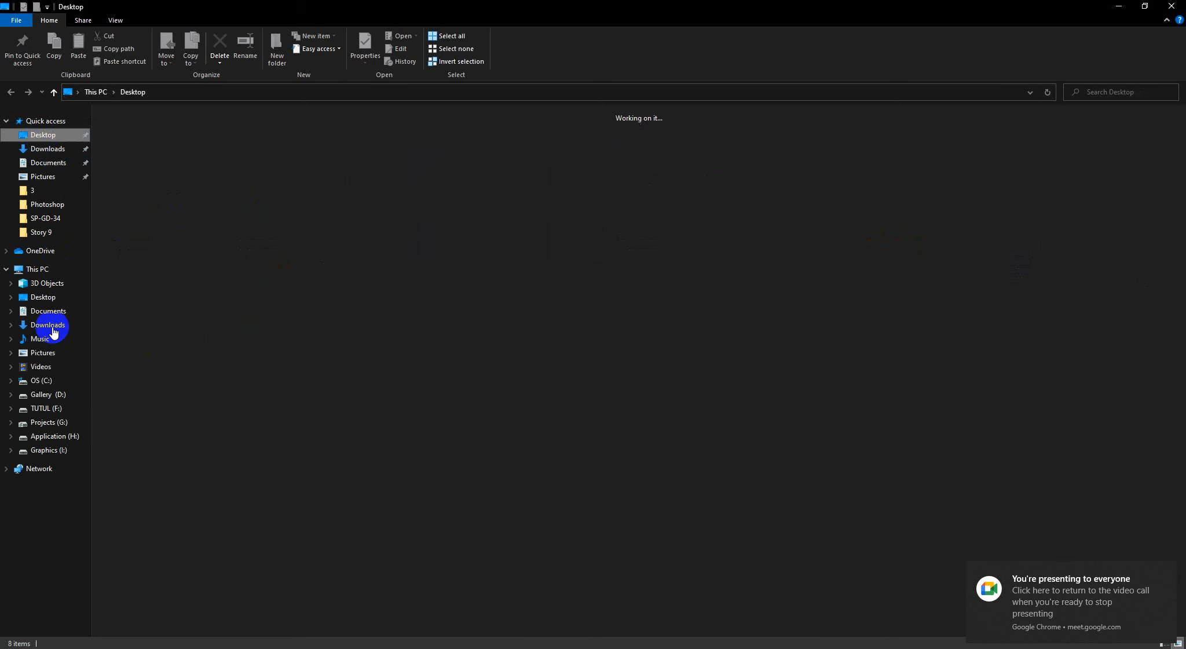
click(47, 394)
click(47, 311)
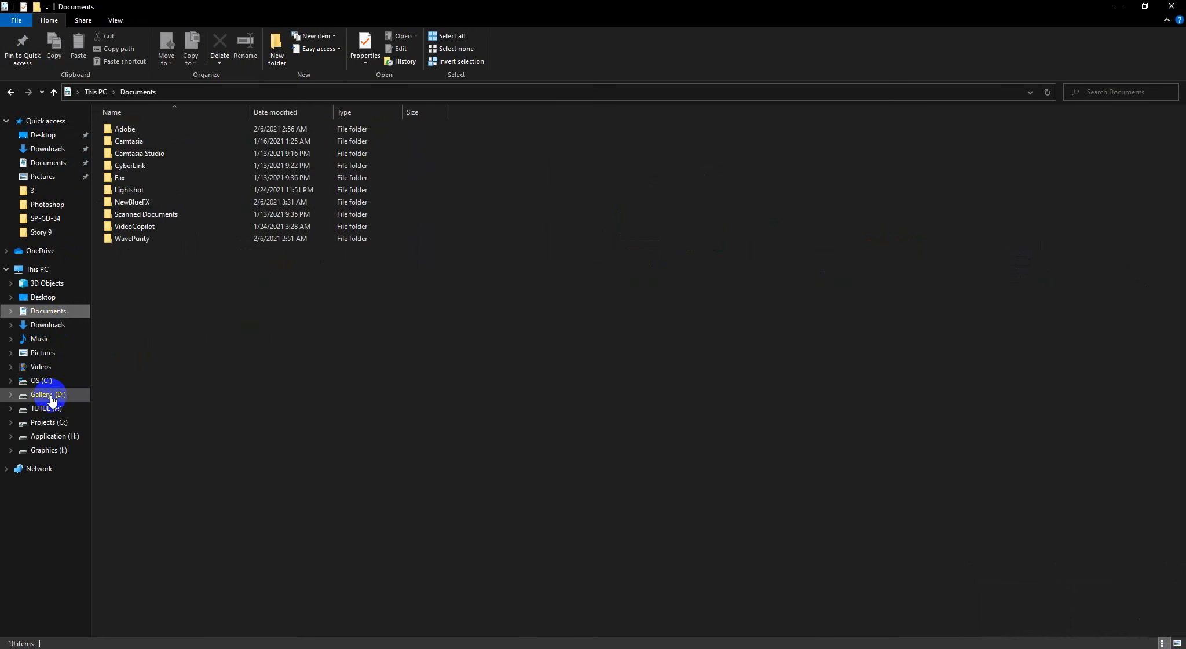
click(51, 394)
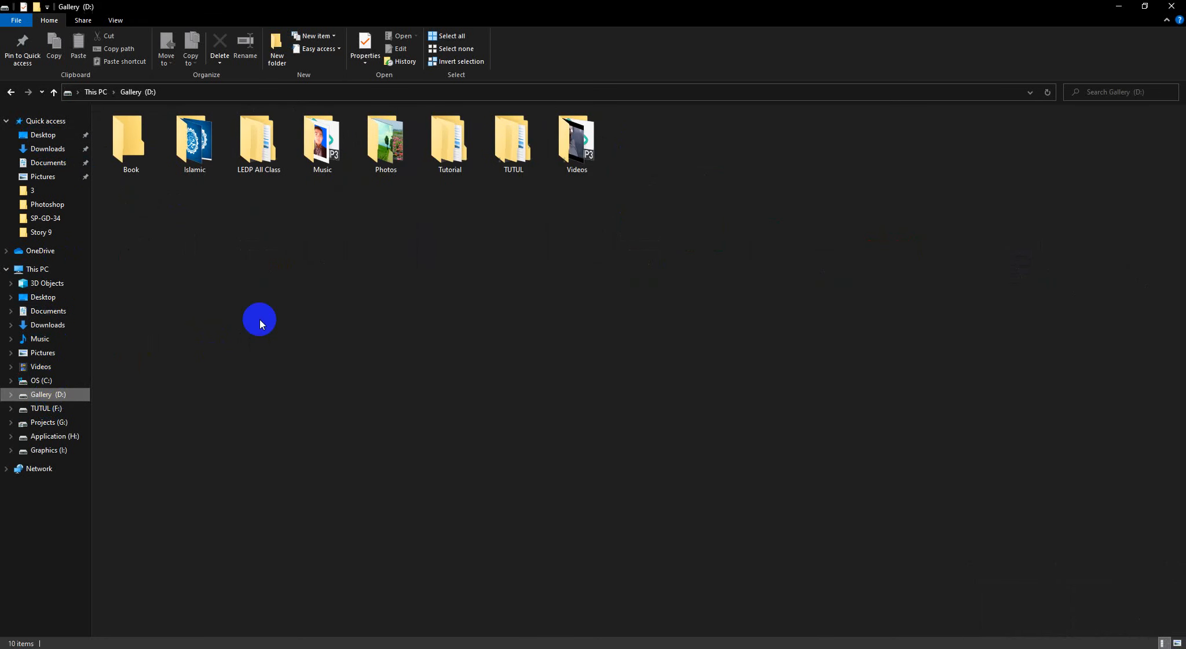
Open the LEDP folder inside LEDP All Class, and open 2ledp-module-graphic-design-.pdf
click(269, 162)
double_click(267, 158)
drag(281, 7, 578, 2)
double_click(271, 154)
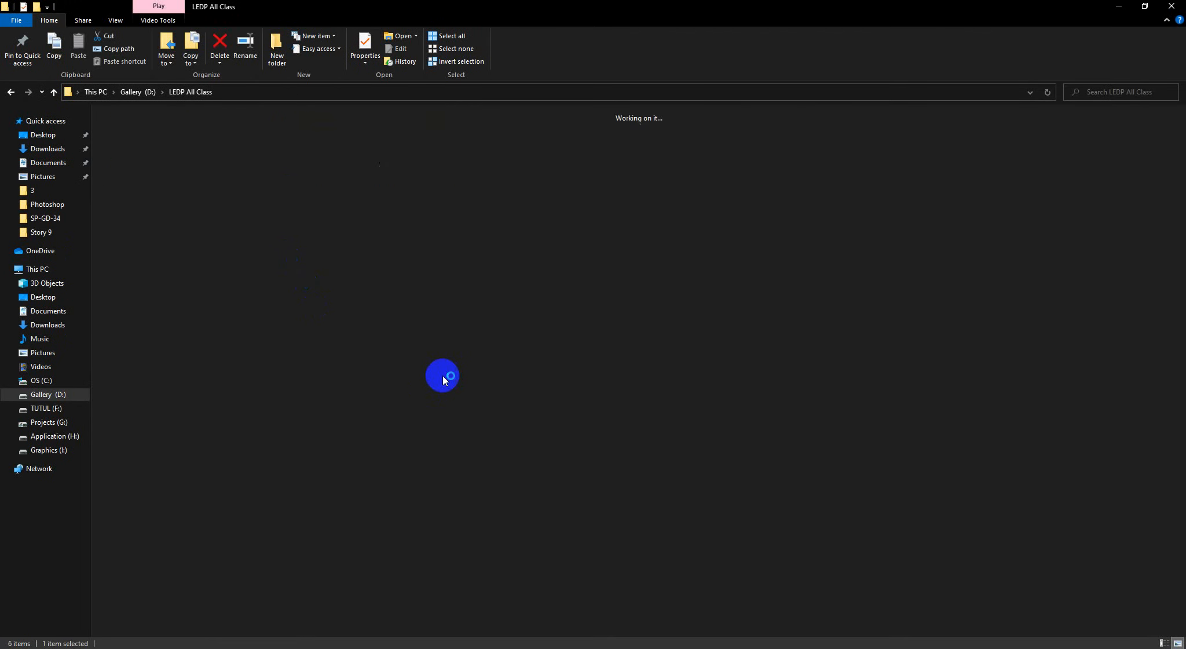
click(12, 92)
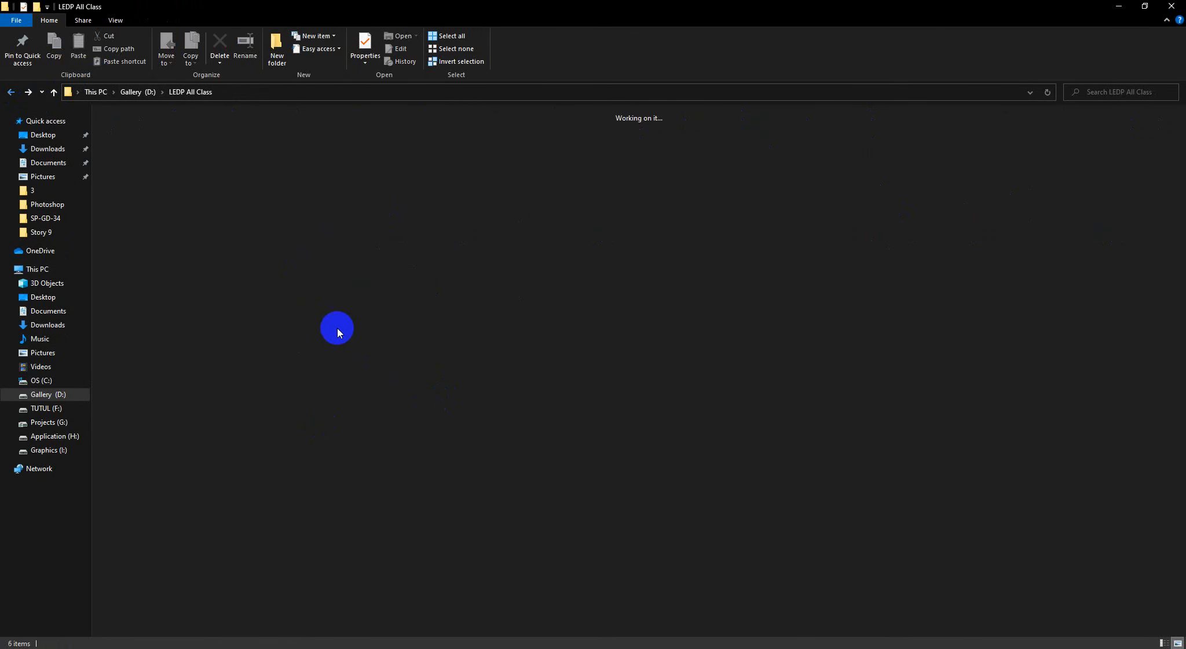
click(265, 161)
double_click(195, 144)
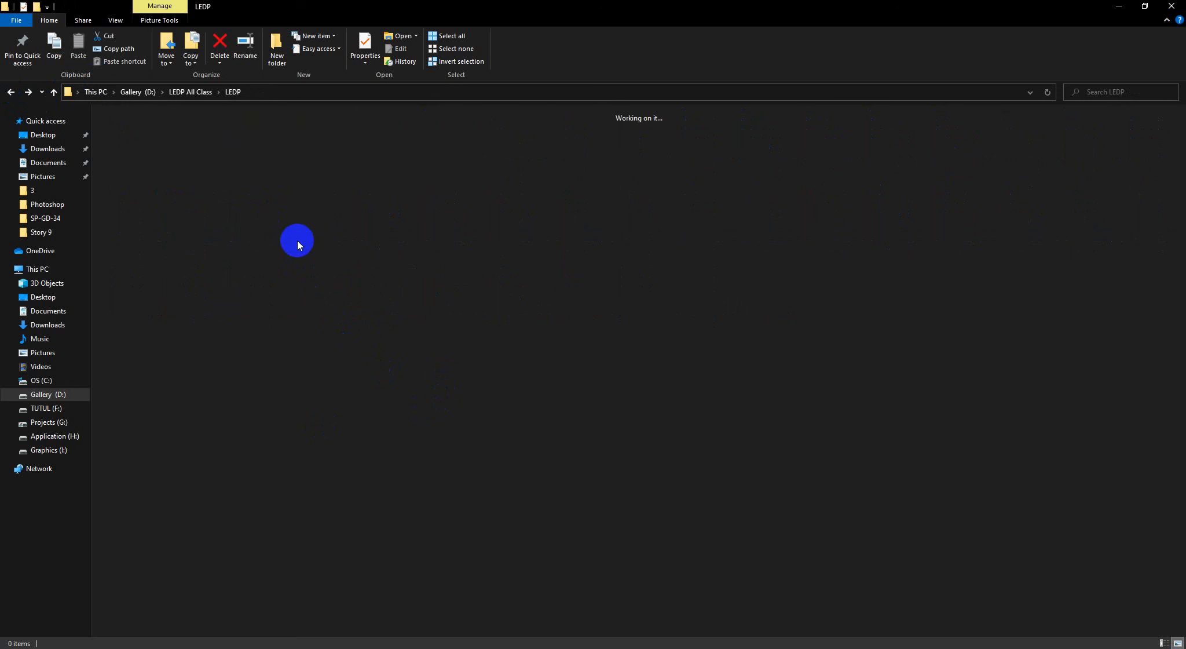
click(184, 118)
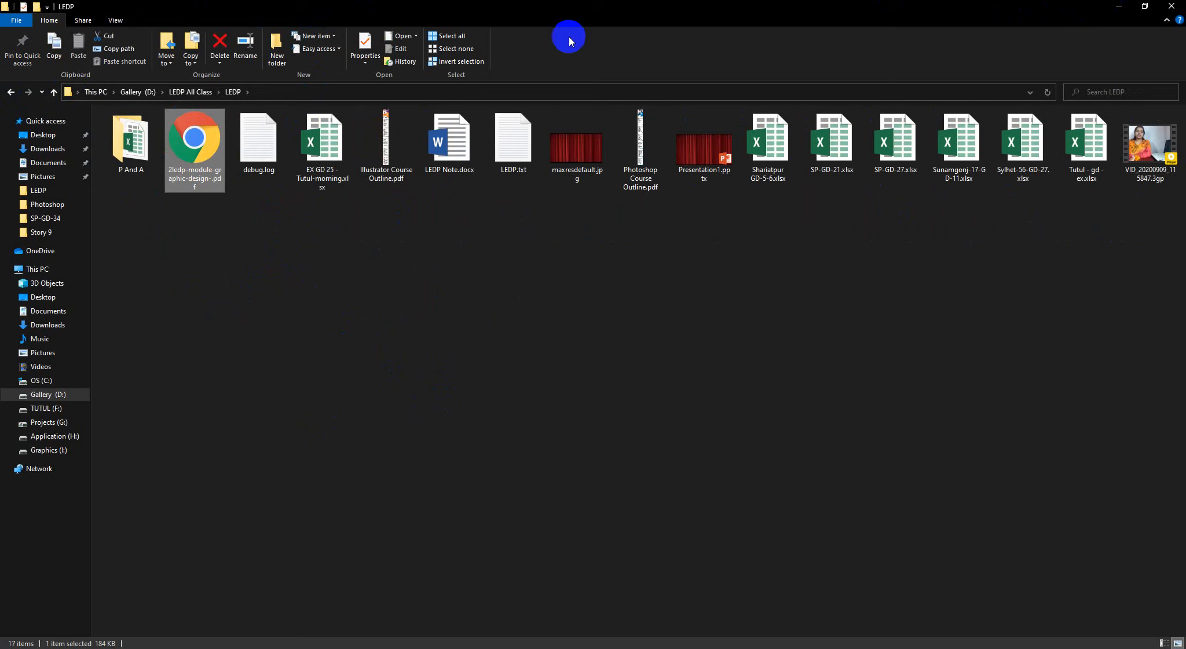
Minimize File Explorer and Photoshop to bring up the module PDF in the browser, and close the empty new tab
click(1118, 7)
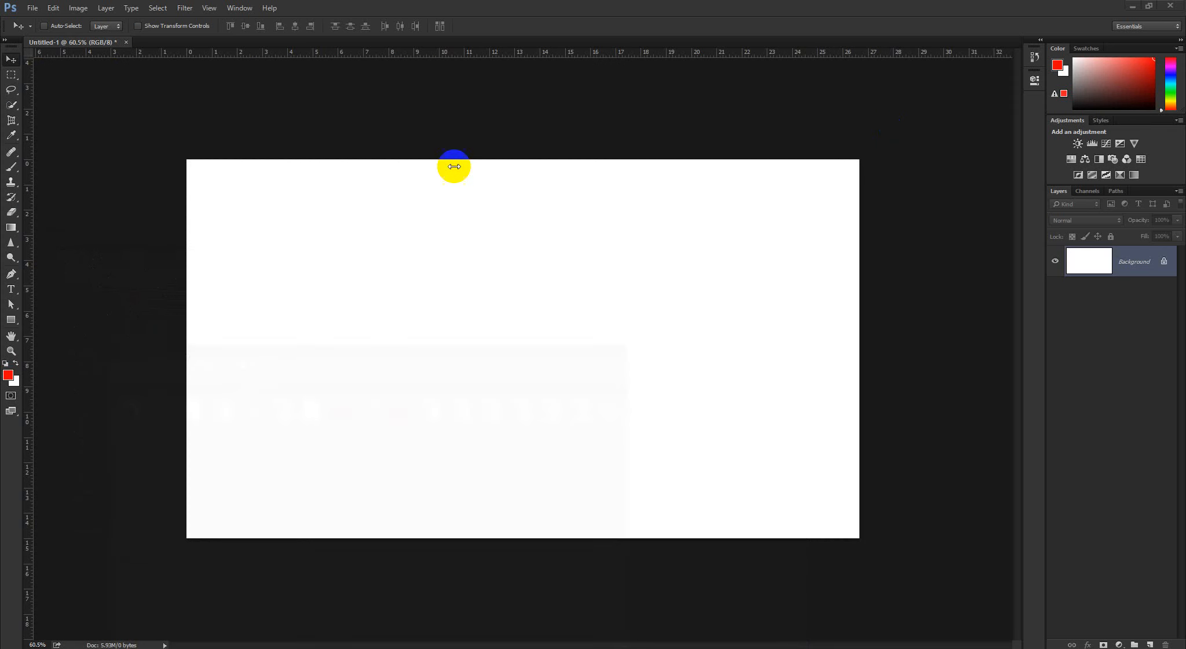
click(1133, 6)
drag(542, 1, 405, 13)
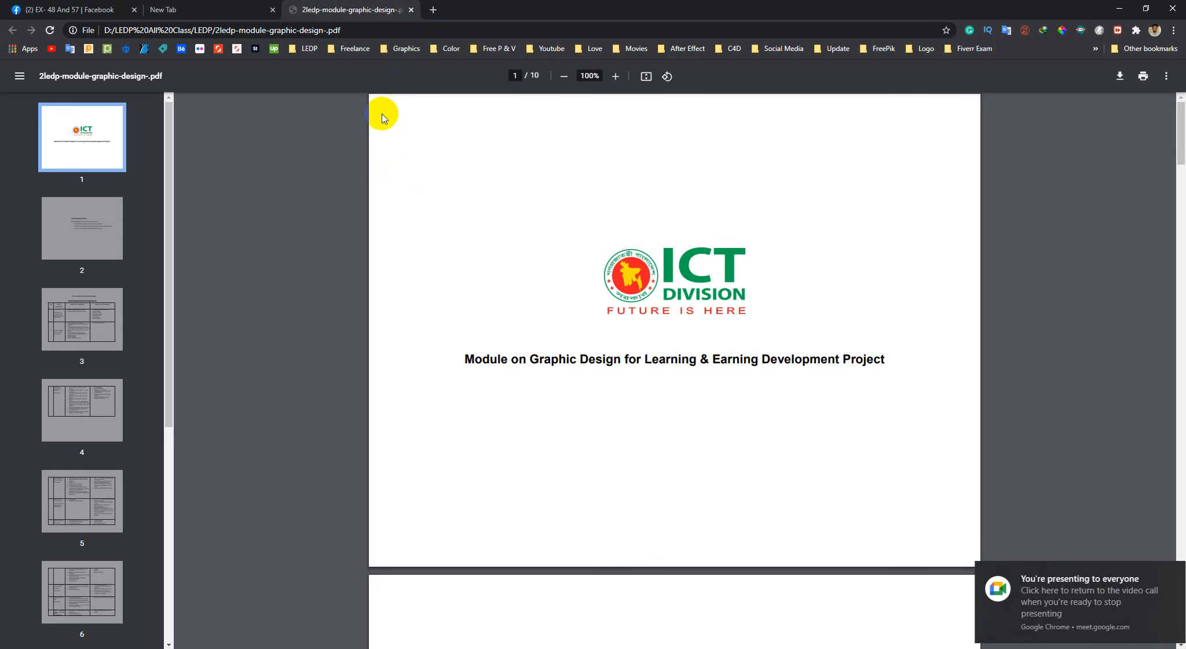
click(272, 10)
Examine the day 2 layer and mask topics on page 3 of the course module, highlighting Blending Option
scroll(711, 445, down, 4)
scroll(711, 444, down, 10)
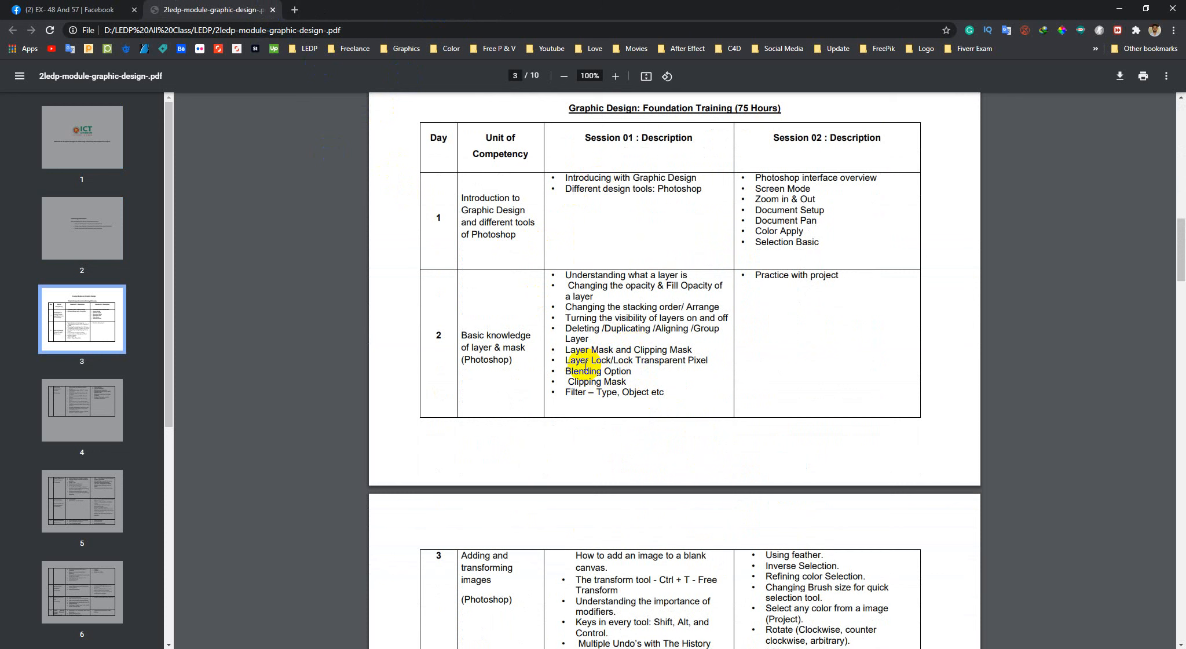
drag(566, 371, 639, 371)
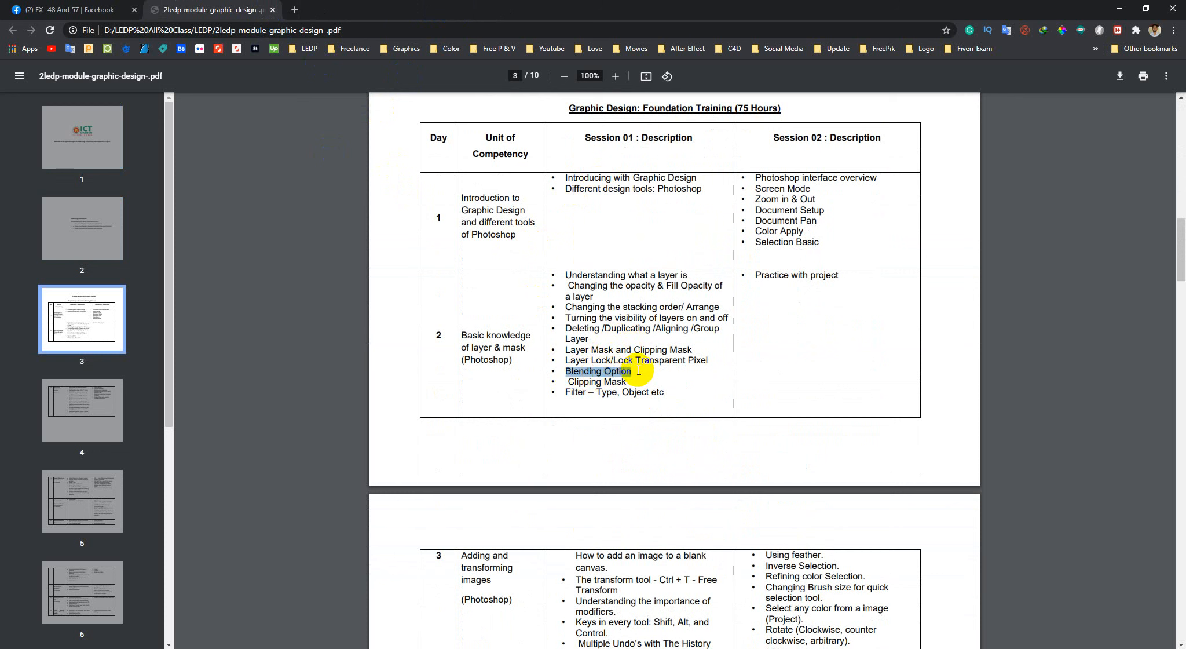
click(645, 349)
scroll(646, 324, down, 2)
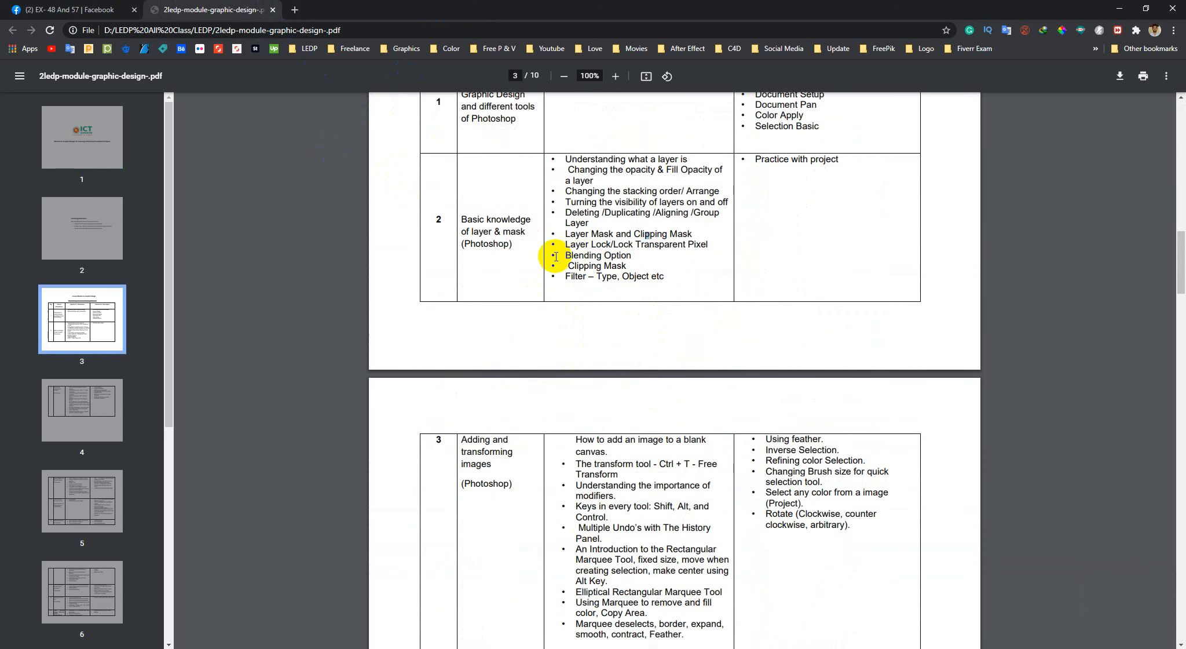
drag(570, 258, 635, 251)
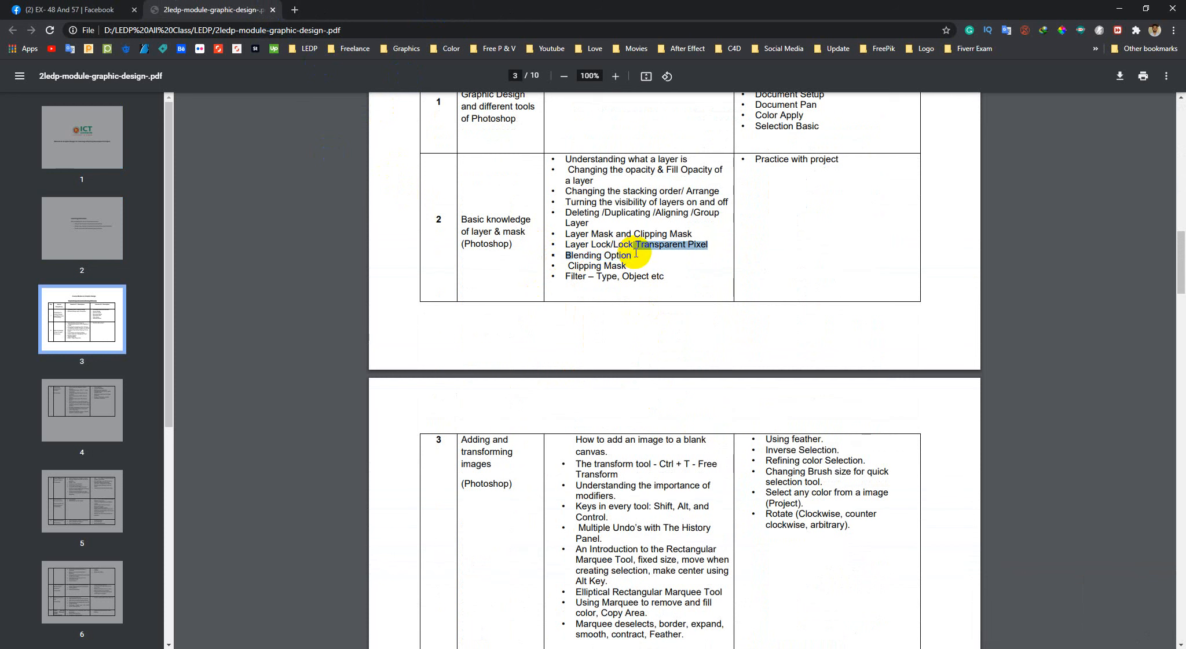
click(599, 267)
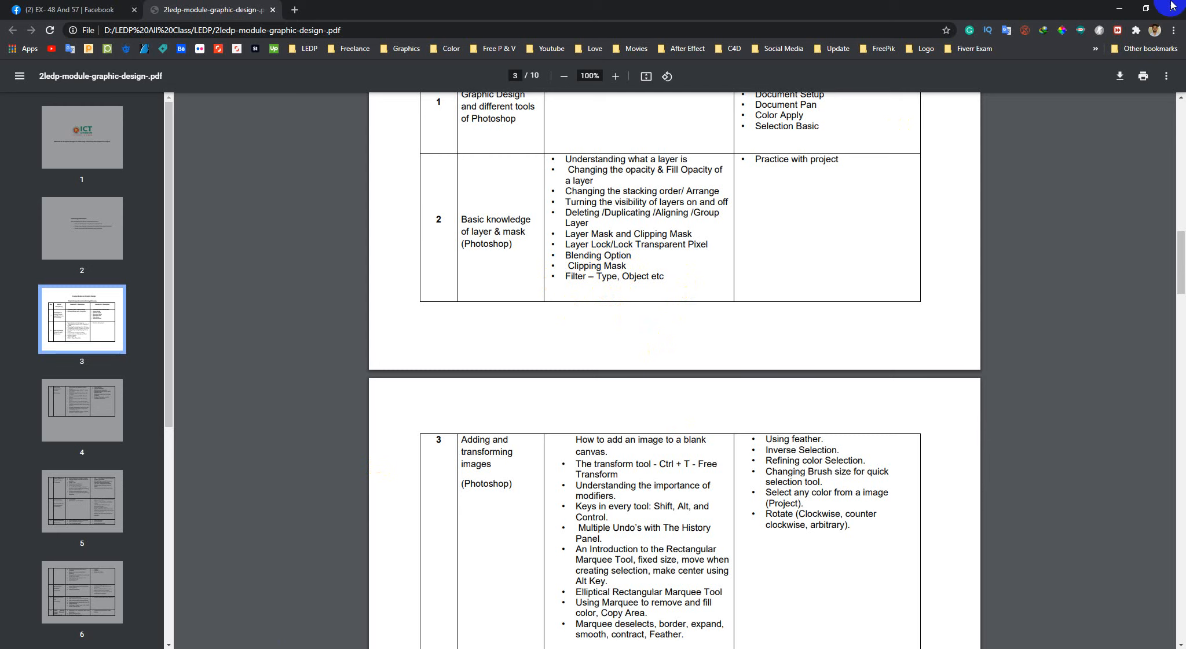
Minimize the browser and switch back to the blank Photoshop document
click(1122, 10)
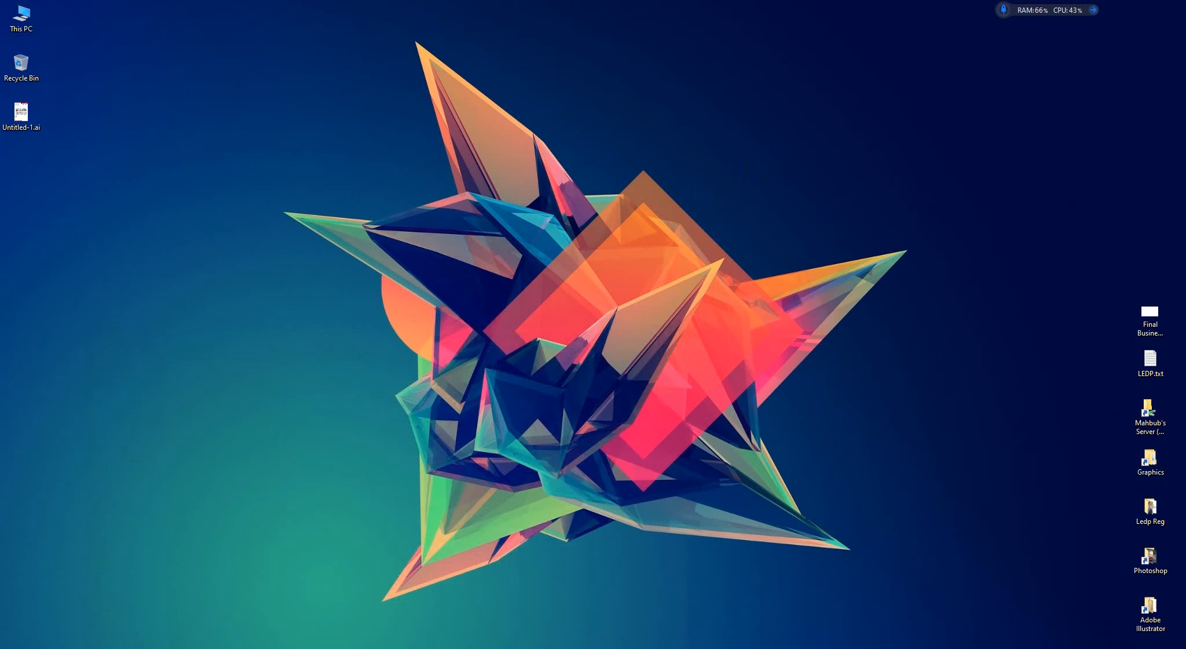
mouse_move(210, 637)
click(209, 596)
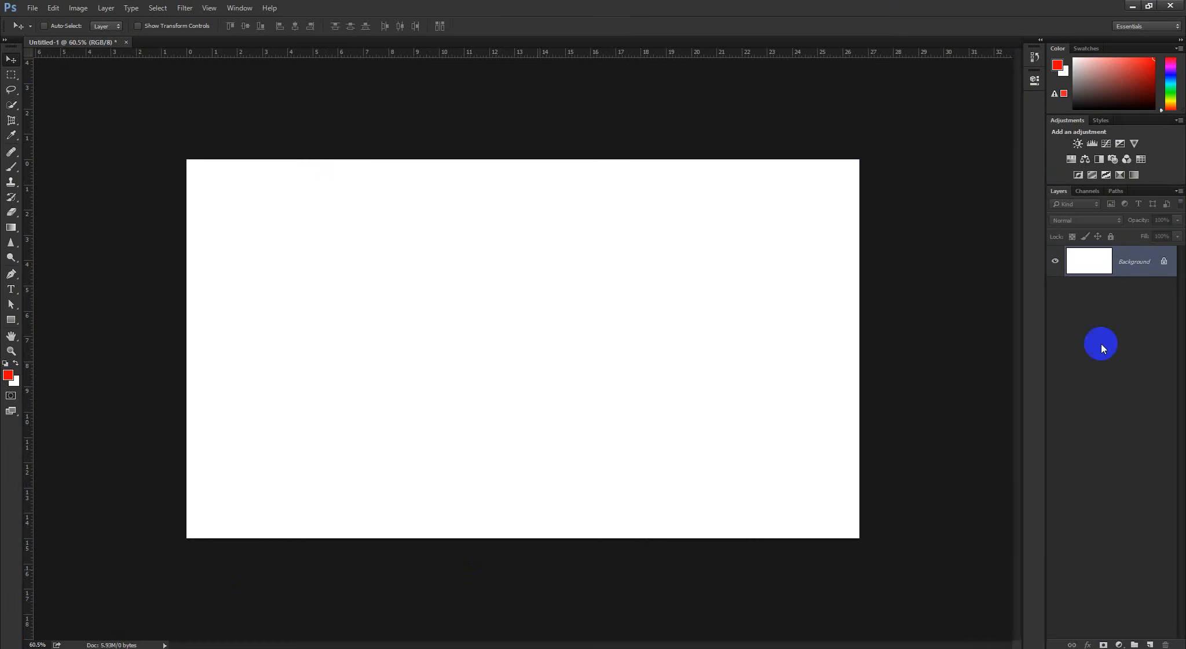
Add a new empty layer above the background and open its list of blending modes
scroll(660, 309, down, 5)
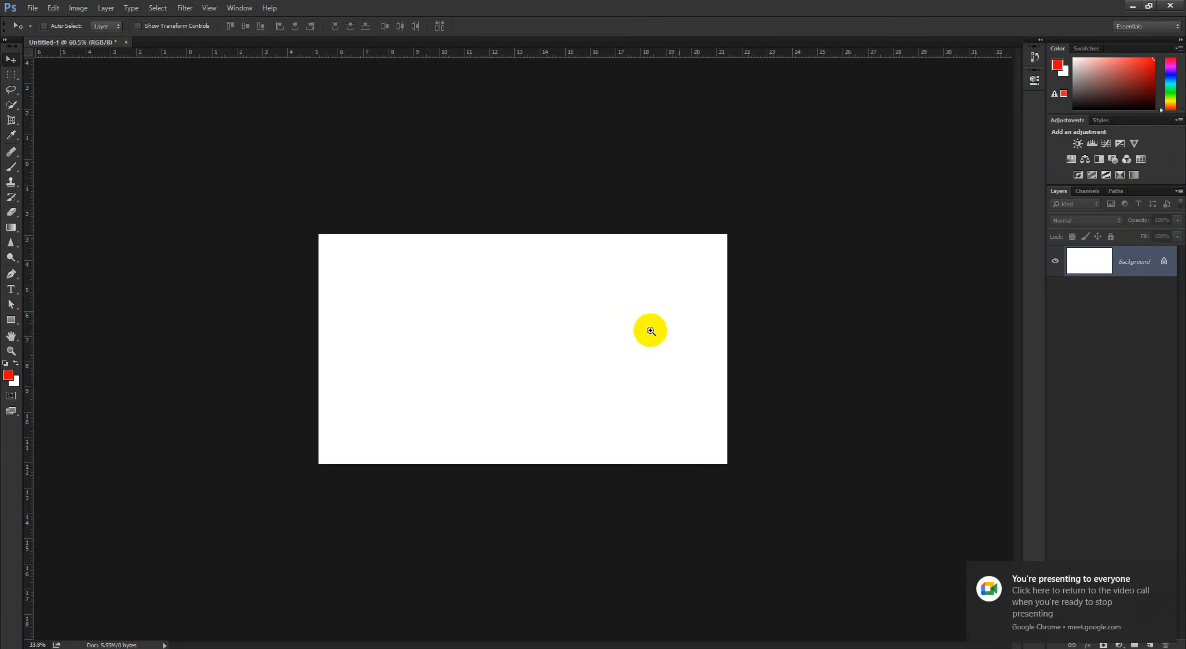
click(1086, 573)
click(1092, 267)
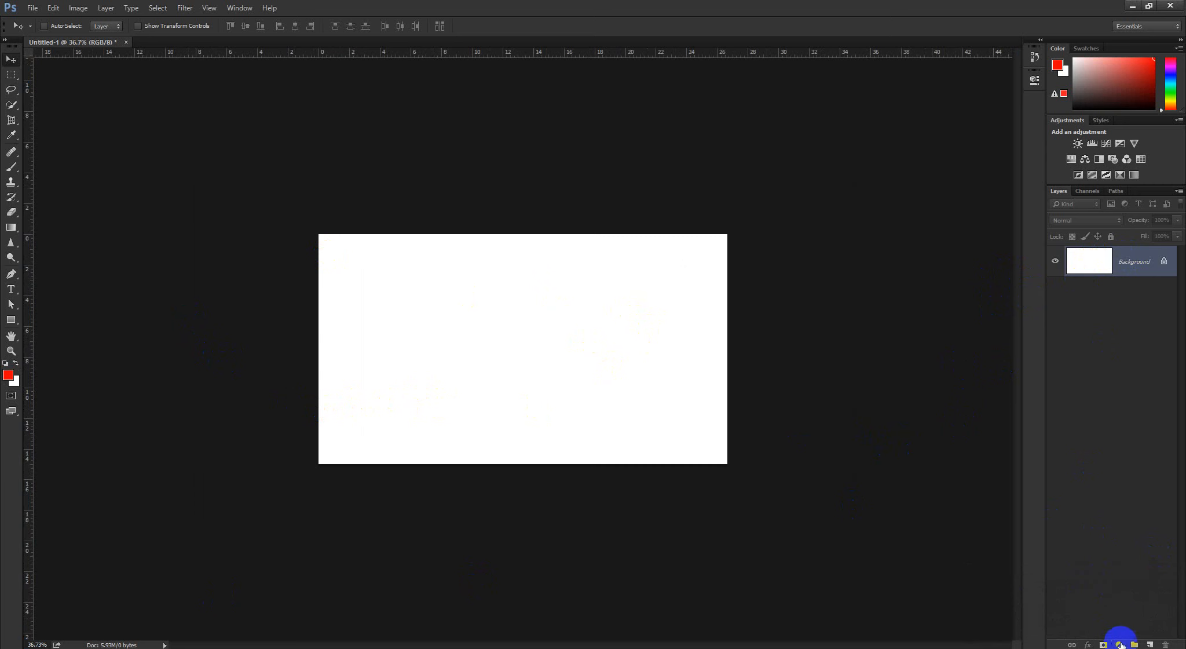
click(1150, 644)
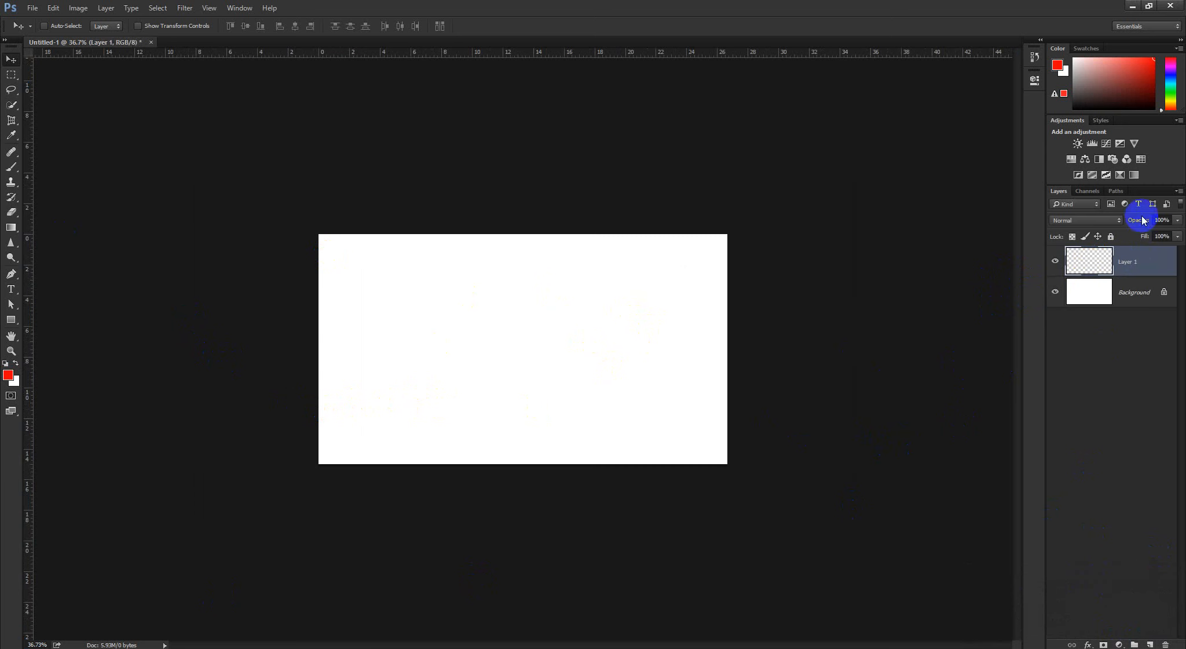
click(1084, 226)
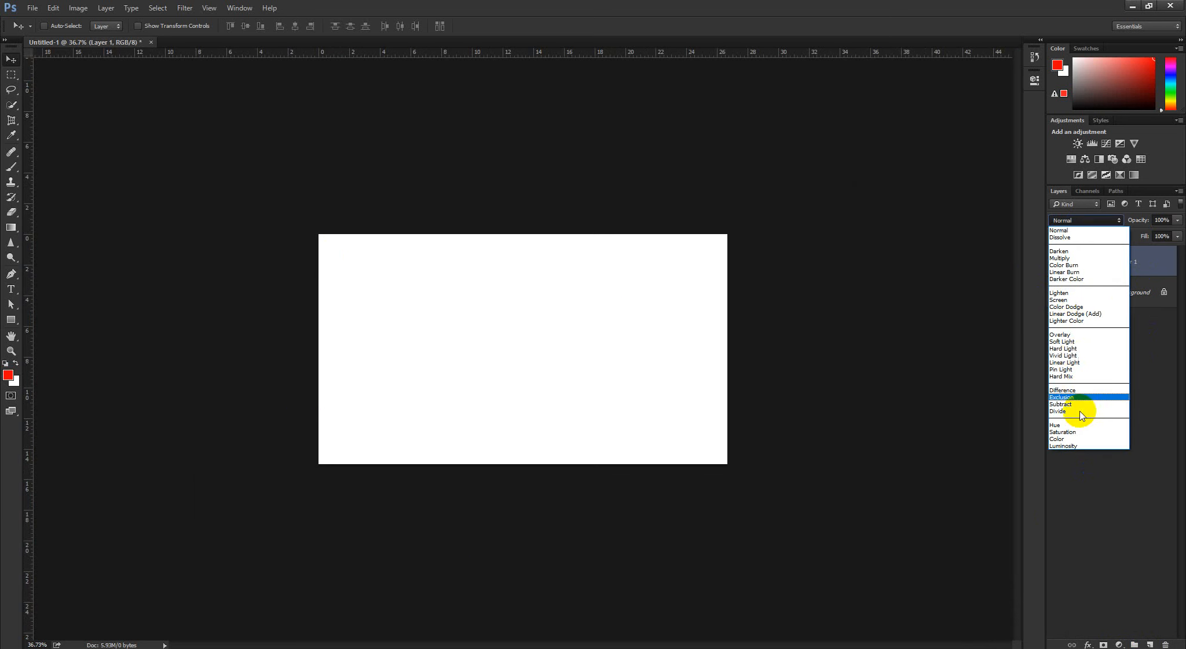
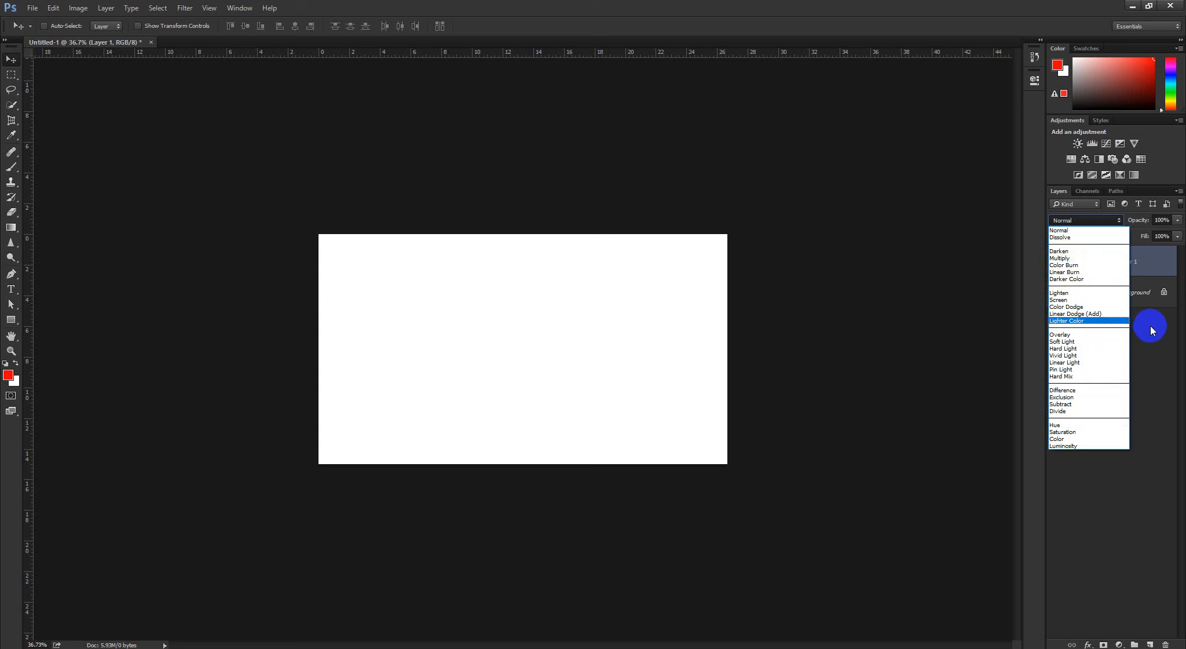
Dismiss the blending mode list and open the photo of a lone tree in a green field
click(1147, 326)
click(38, 8)
click(41, 30)
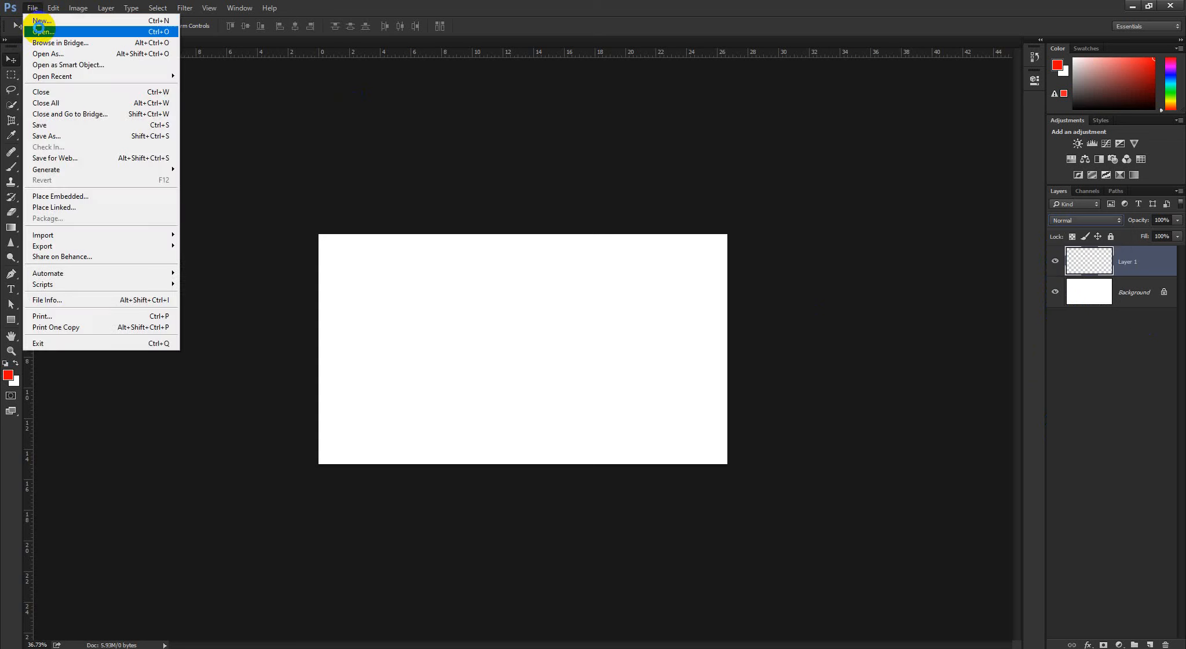
scroll(424, 233, down, 3)
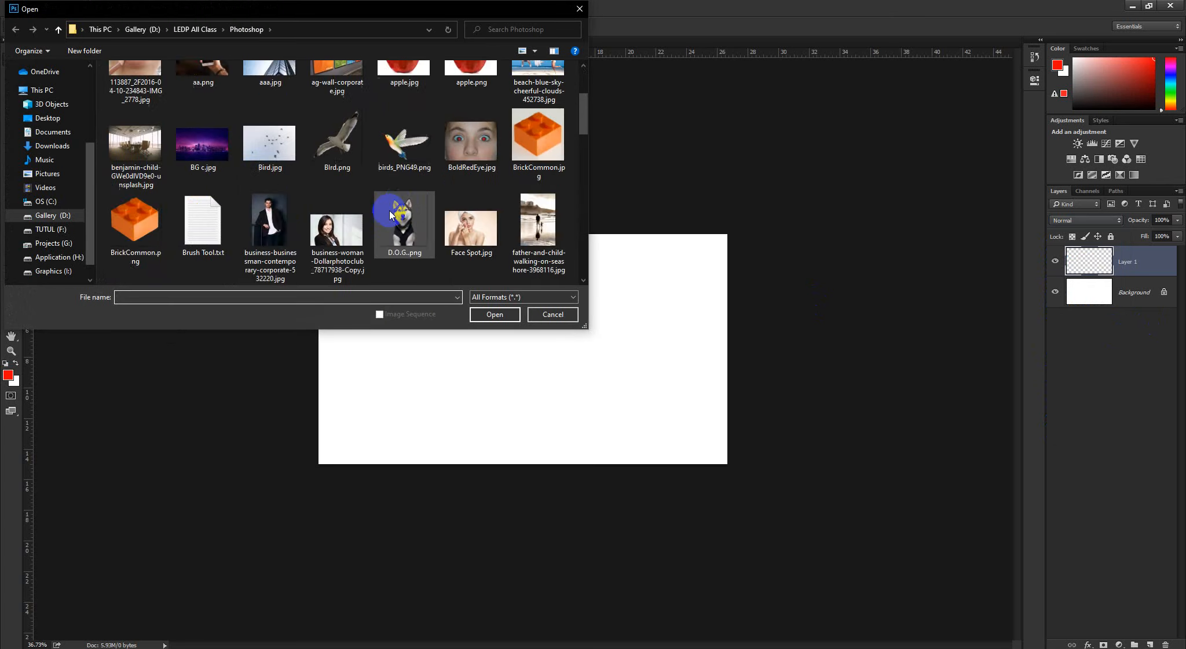
scroll(274, 171, down, 5)
scroll(455, 216, up, 2)
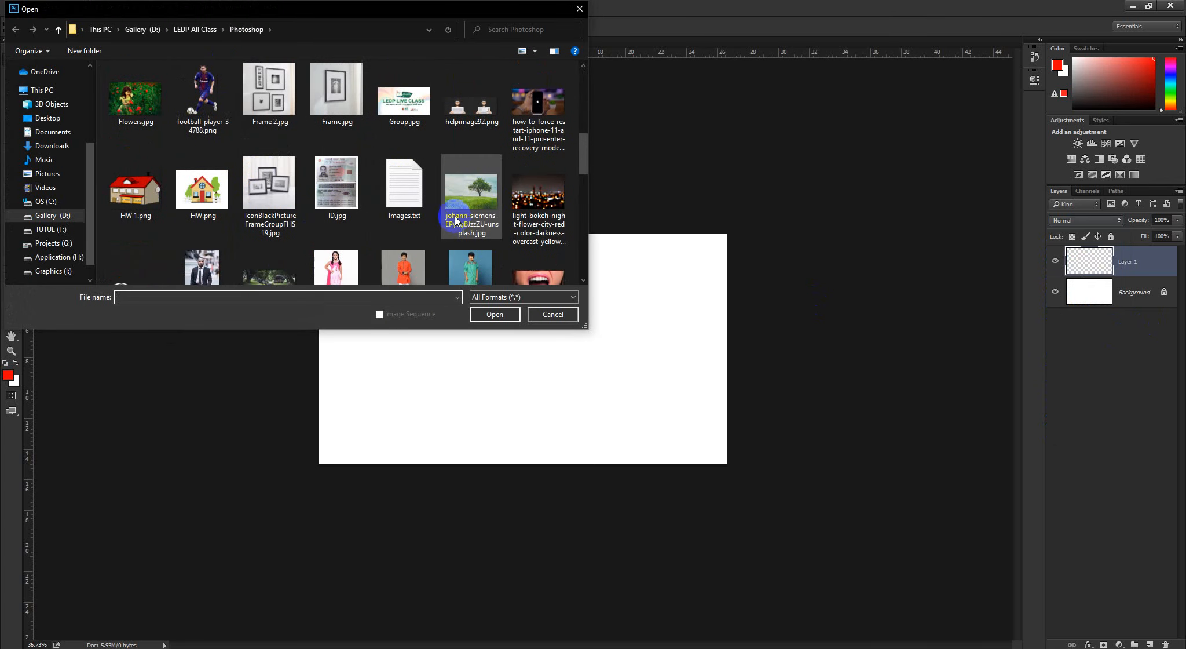
click(455, 216)
click(502, 317)
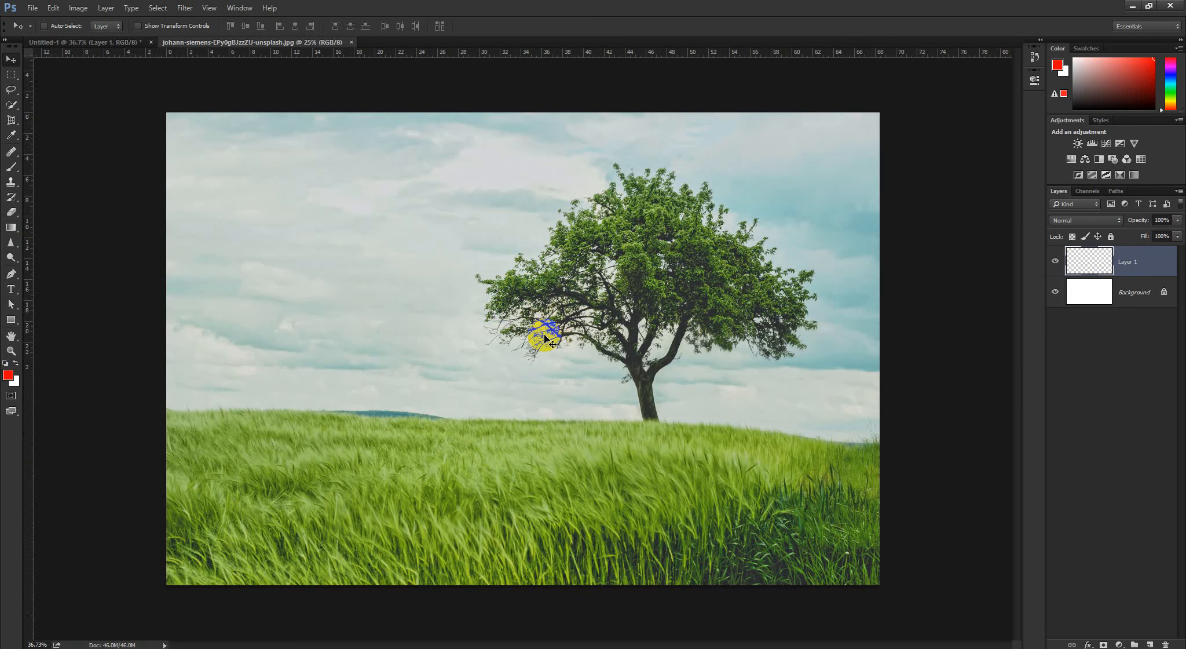
scroll(582, 301, up, 3)
scroll(578, 337, down, 4)
scroll(579, 344, up, 4)
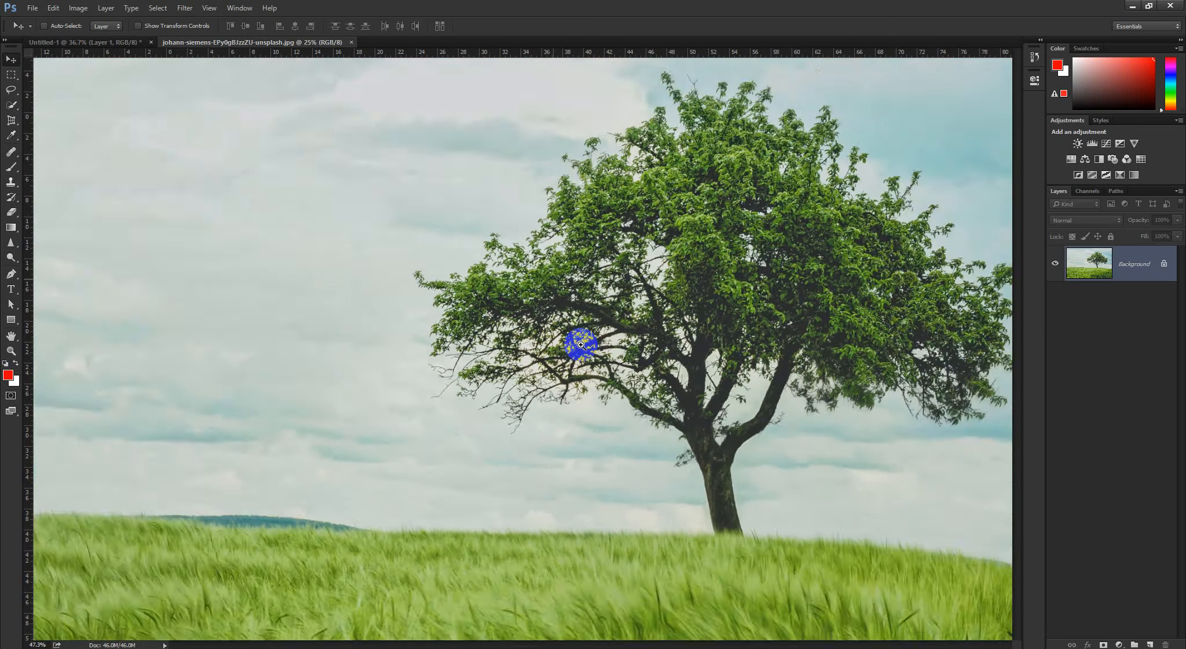
scroll(563, 351, down, 4)
scroll(559, 351, up, 1)
scroll(549, 348, down, 2)
scroll(549, 348, up, 1)
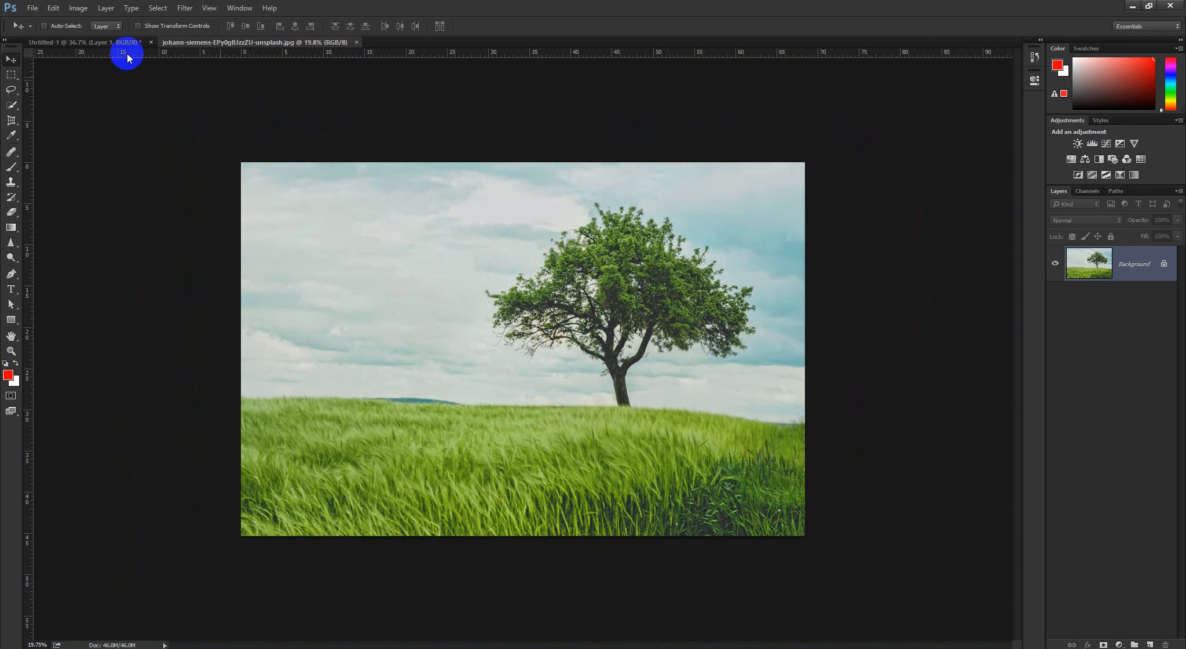
Place Bird.jpg as an embedded layer over the tree photo, enlarged to about 1359%
click(32, 7)
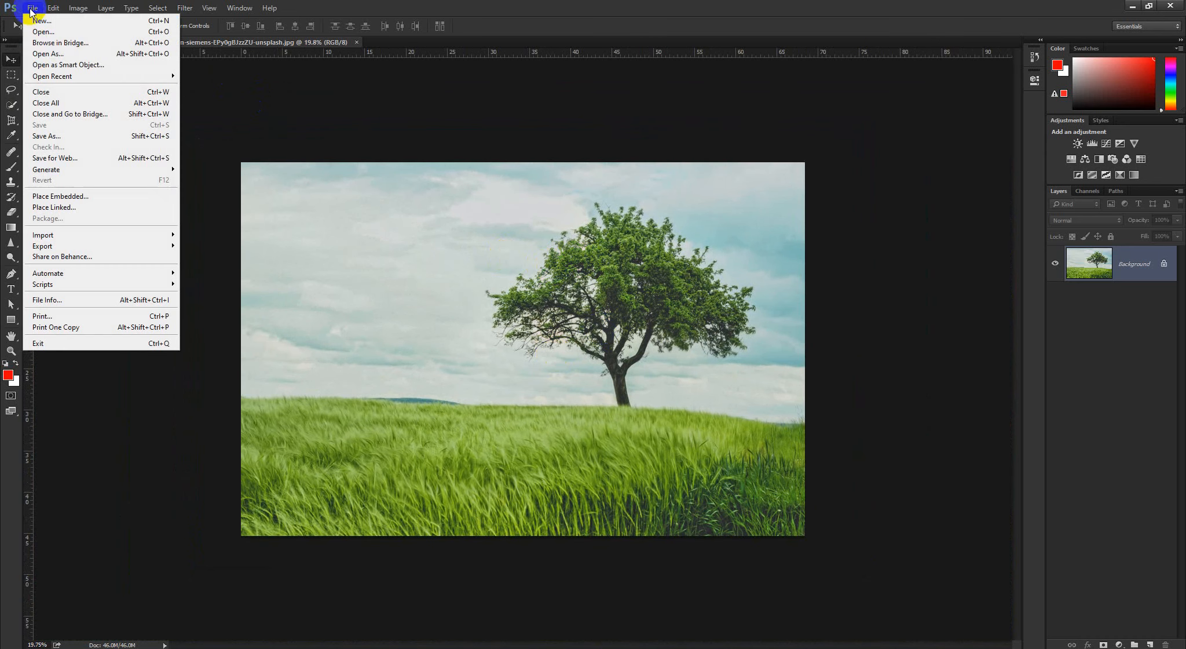
click(42, 196)
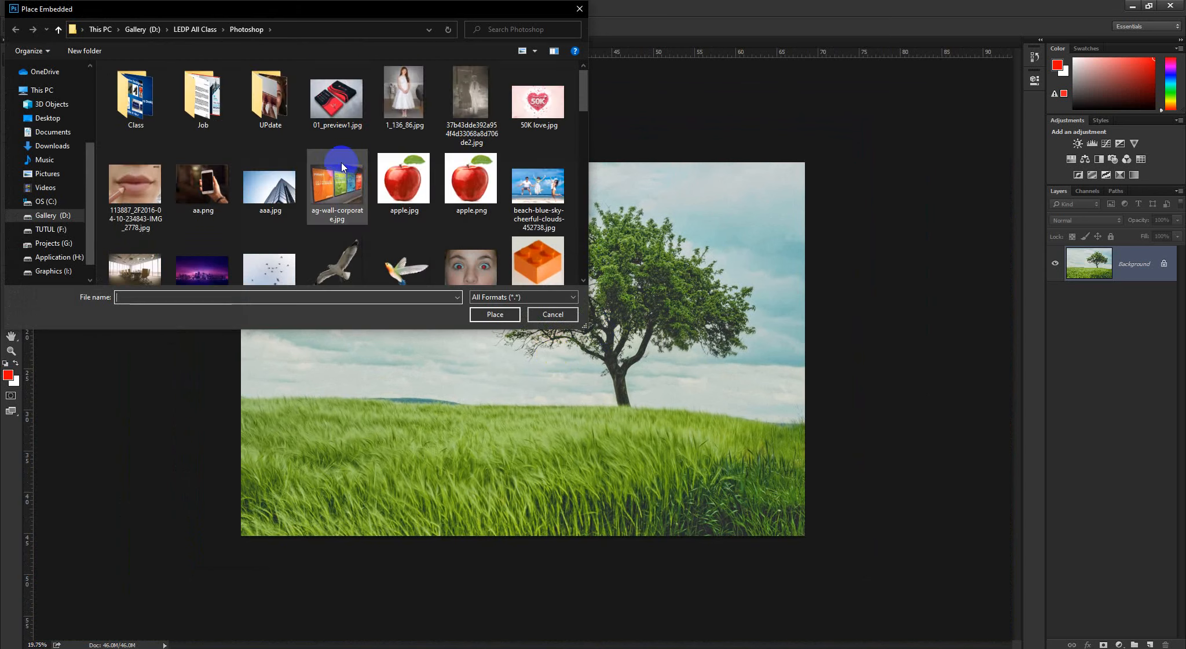
scroll(341, 174, down, 3)
click(269, 156)
click(502, 319)
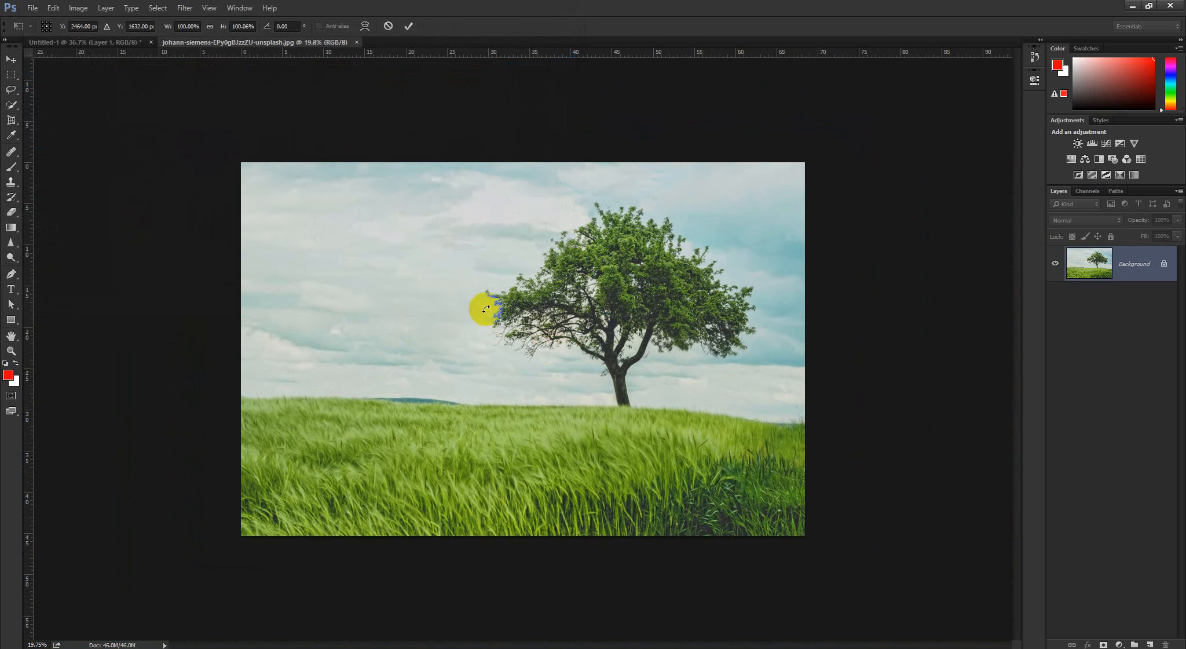
drag(539, 339, 633, 280)
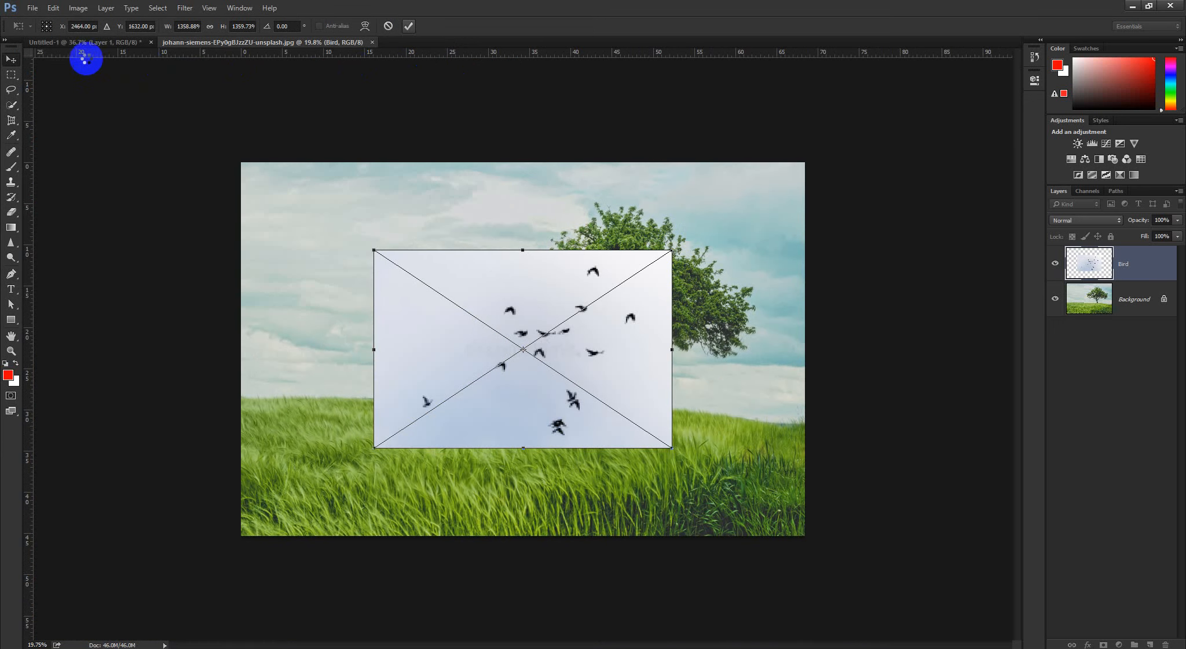
key(Return)
Move the bird image into the sky beside the tree and scale it proportionally to about 901%
drag(449, 299, 362, 242)
scroll(367, 256, up, 6)
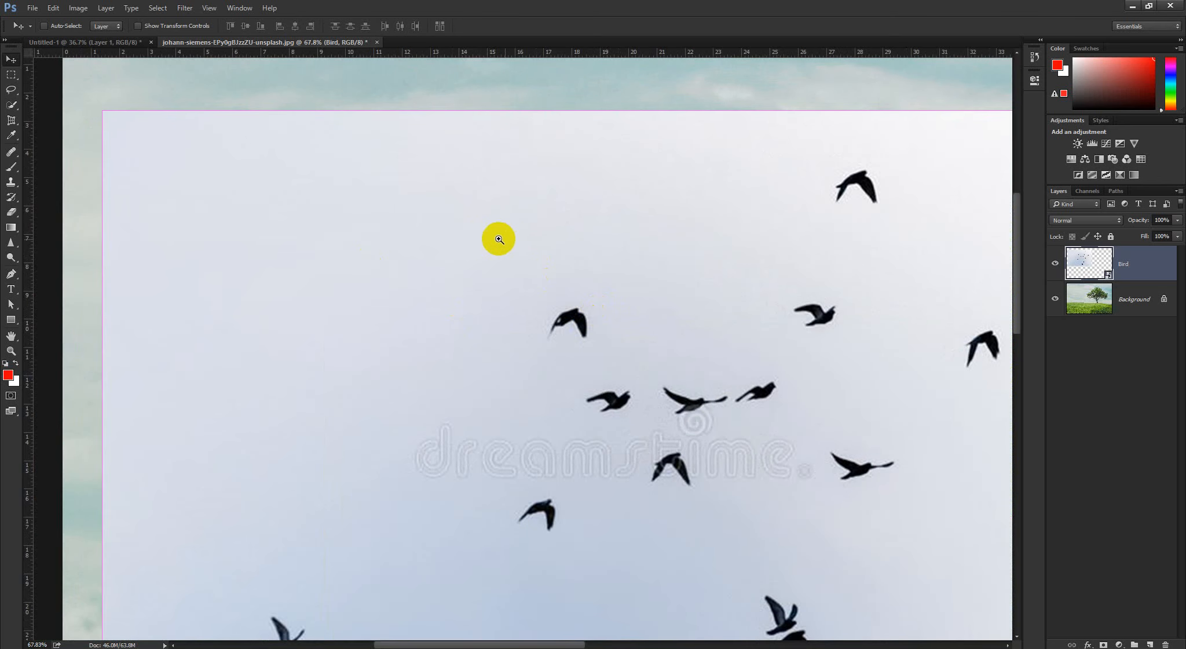
scroll(442, 238, down, 6)
scroll(502, 273, up, 1)
scroll(406, 246, up, 1)
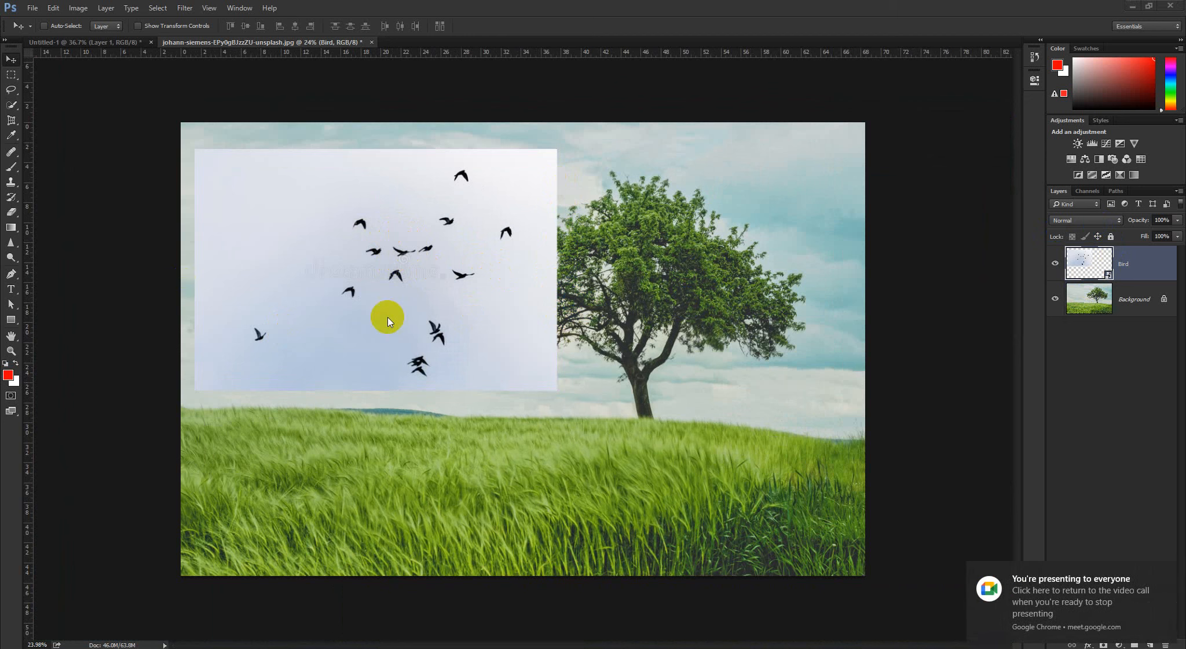
key(ctrl+t)
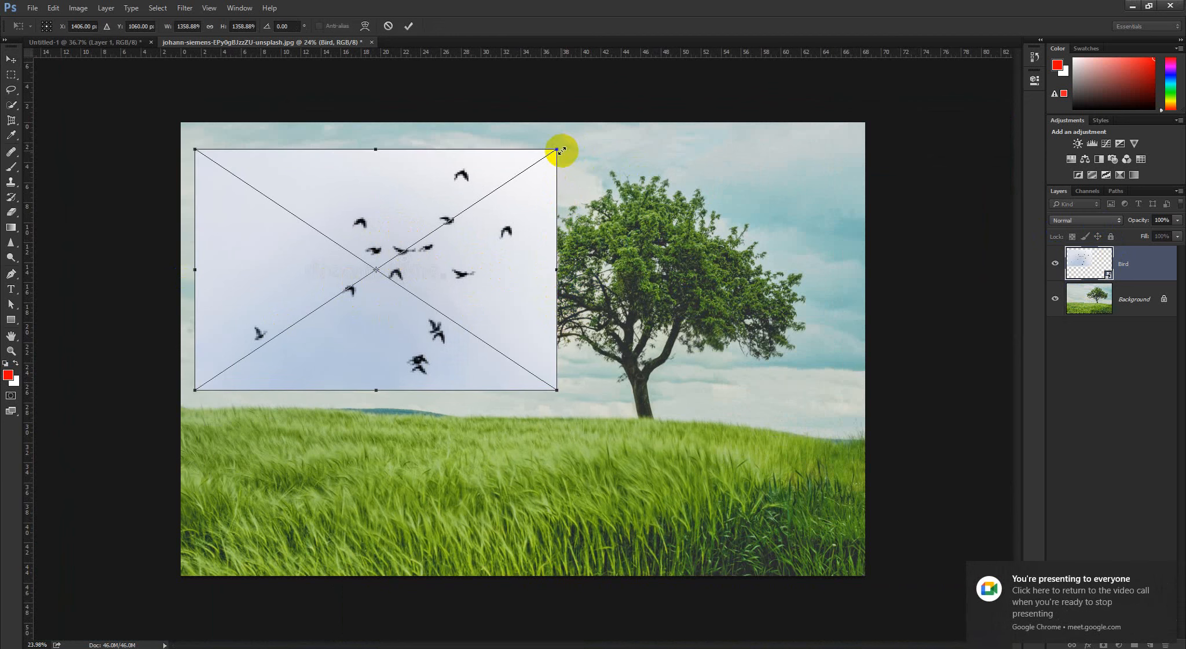
drag(562, 150, 501, 188)
drag(436, 246, 404, 269)
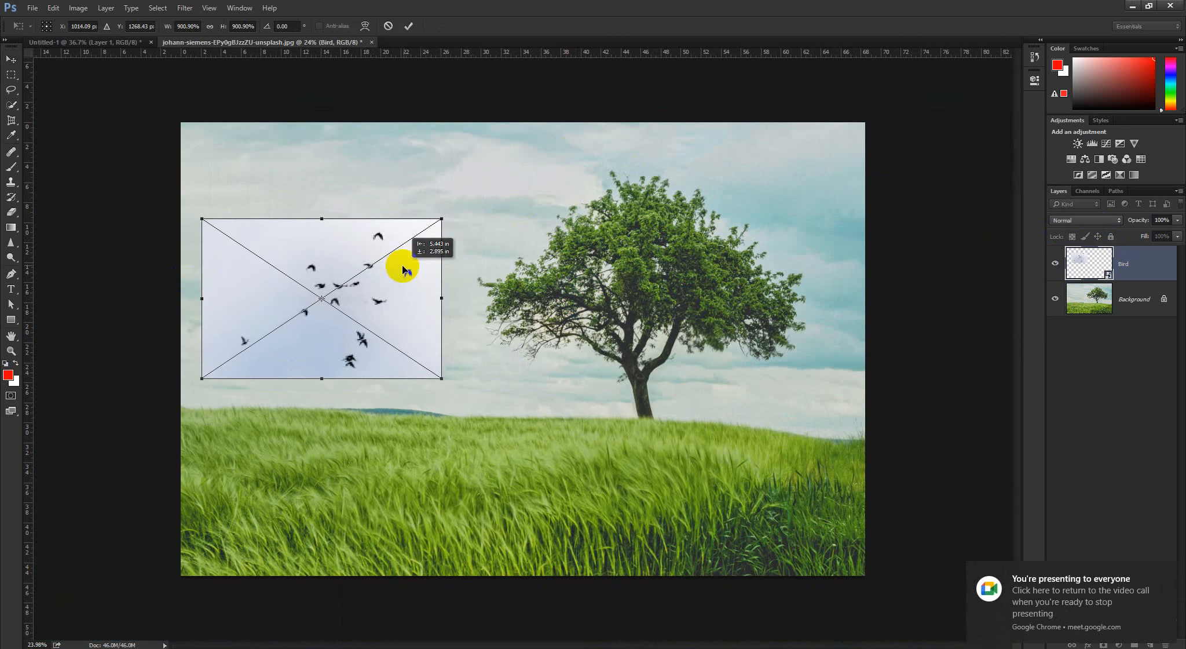
click(408, 25)
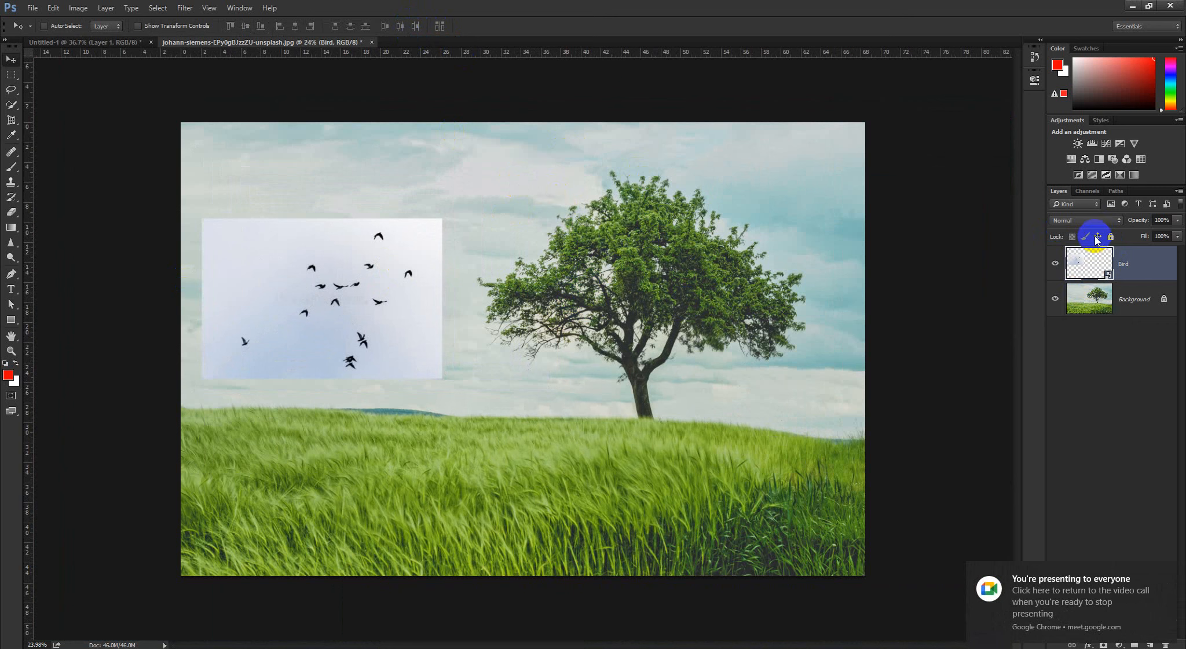
Try the Multiply blending mode on the Bird layer, briefly hiding and showing the background for comparison
click(1084, 220)
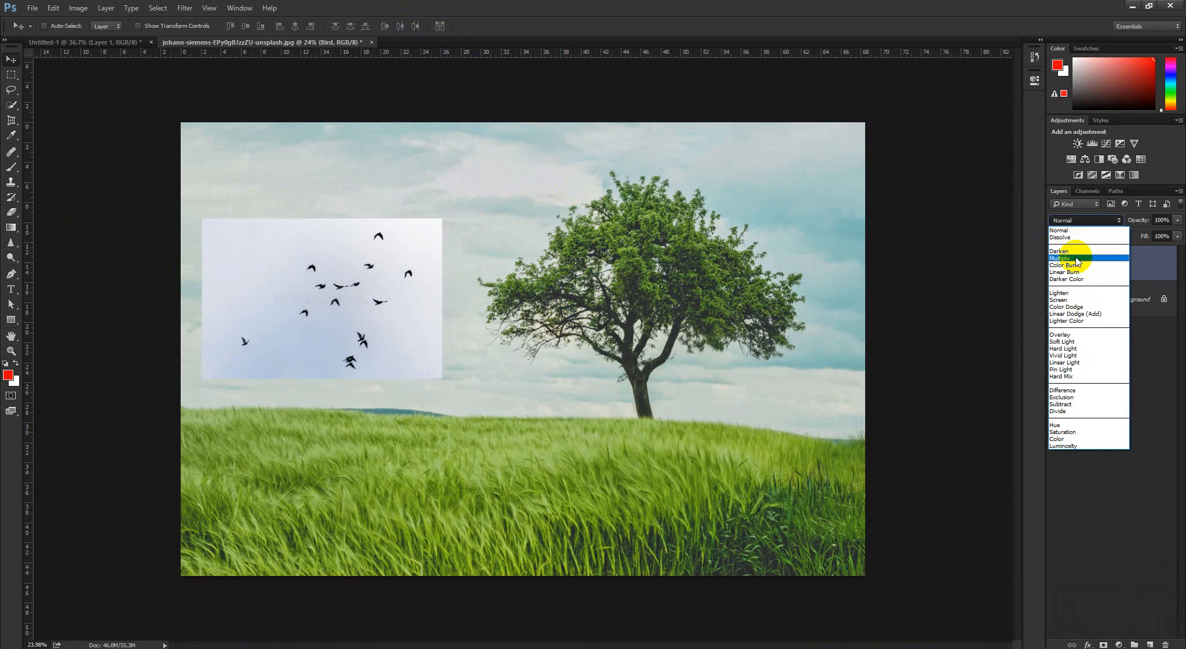
click(1072, 258)
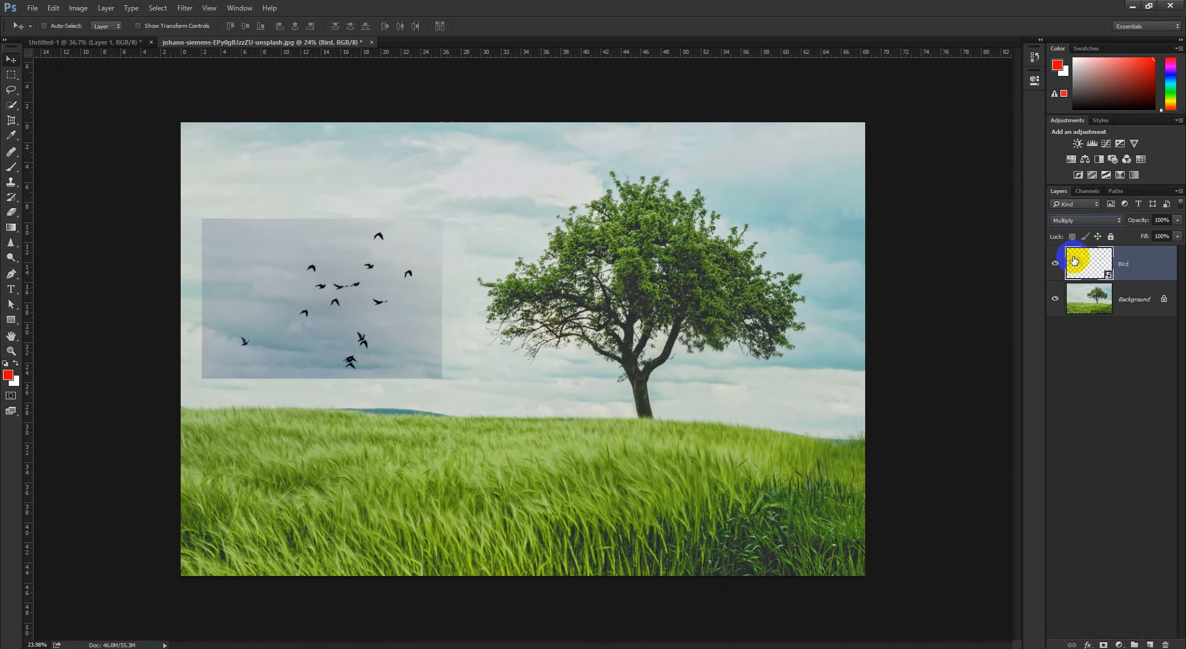
click(1055, 298)
click(1055, 298)
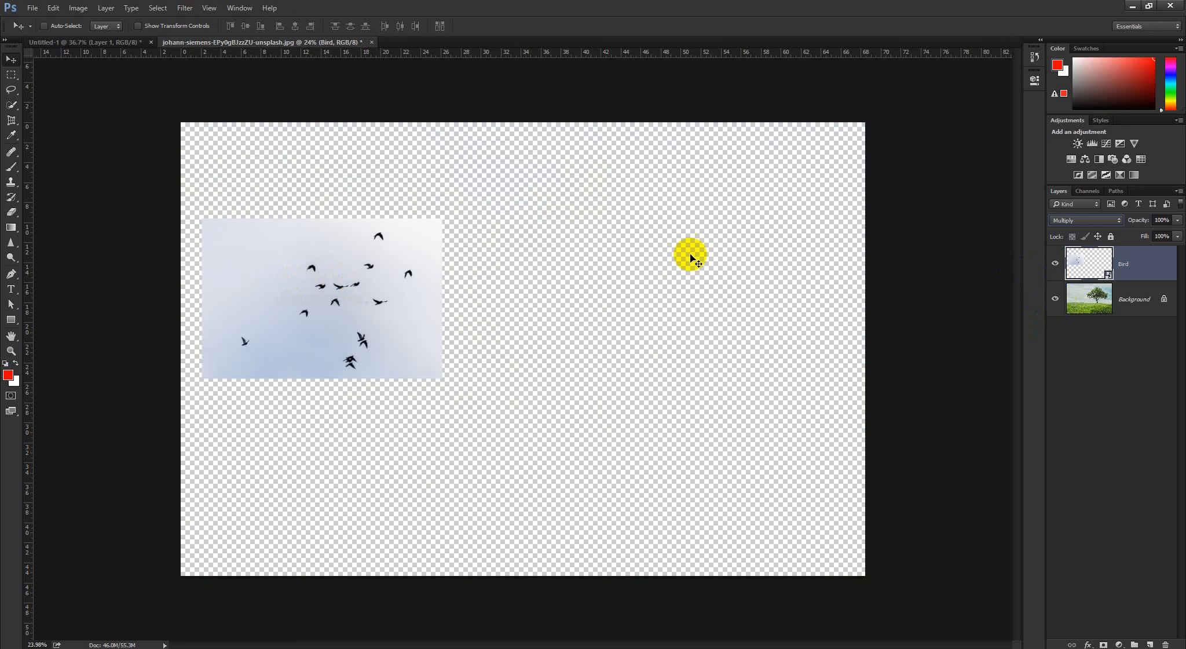
Set the Bird layer's blending mode to Darken and view the composite with no layer selected
click(1069, 220)
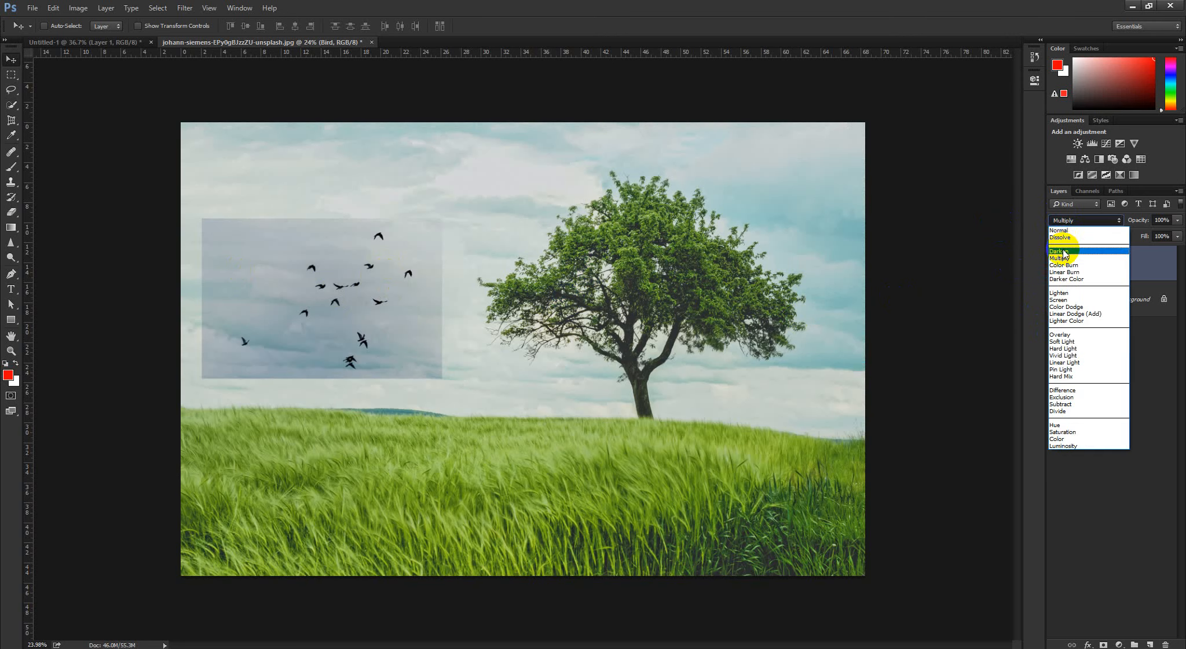
click(1064, 252)
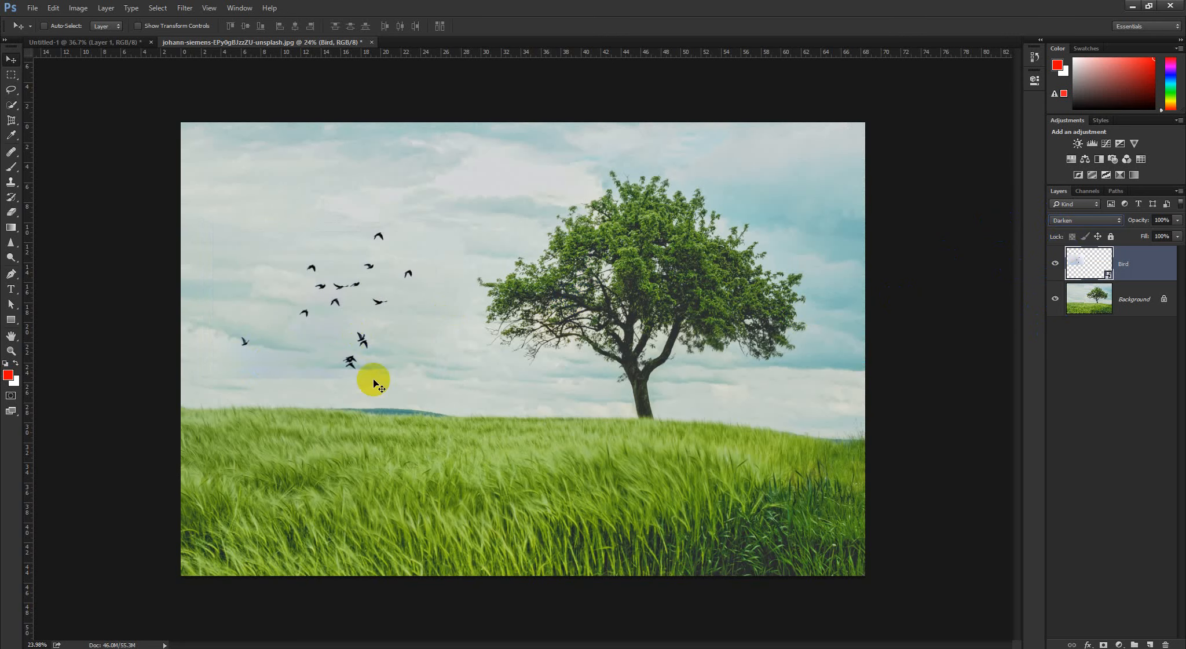
key(ctrl+minus)
key(ctrl+minus)
key(ctrl+minus)
key(ctrl+plus)
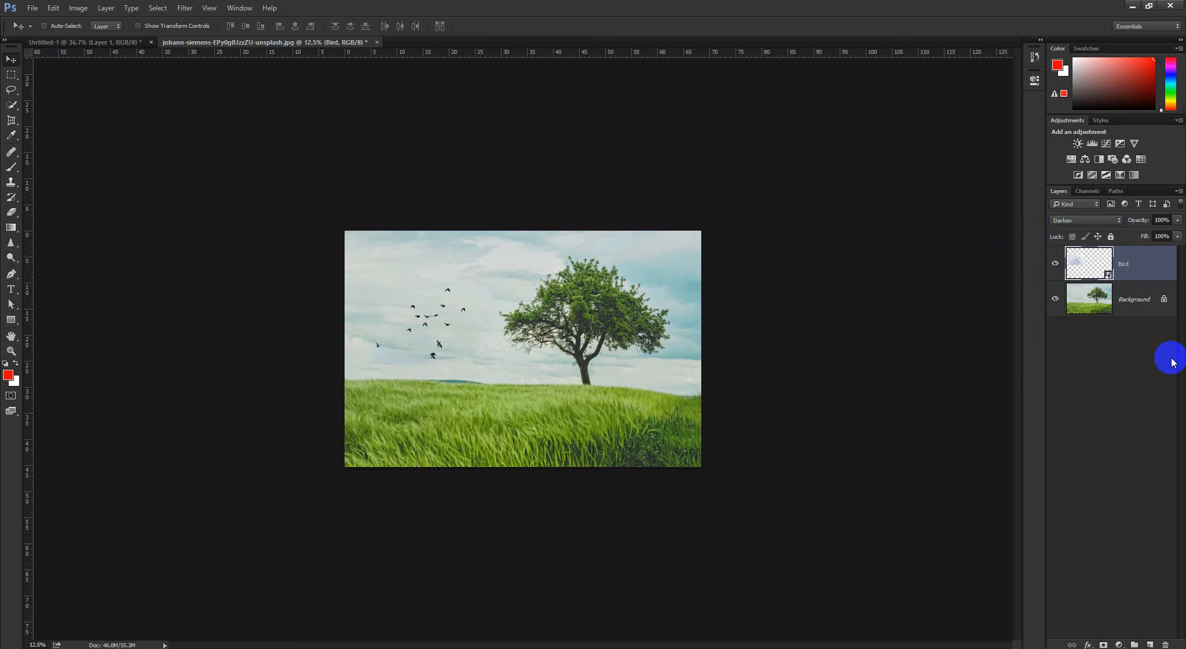
click(1171, 362)
key(ctrl+plus)
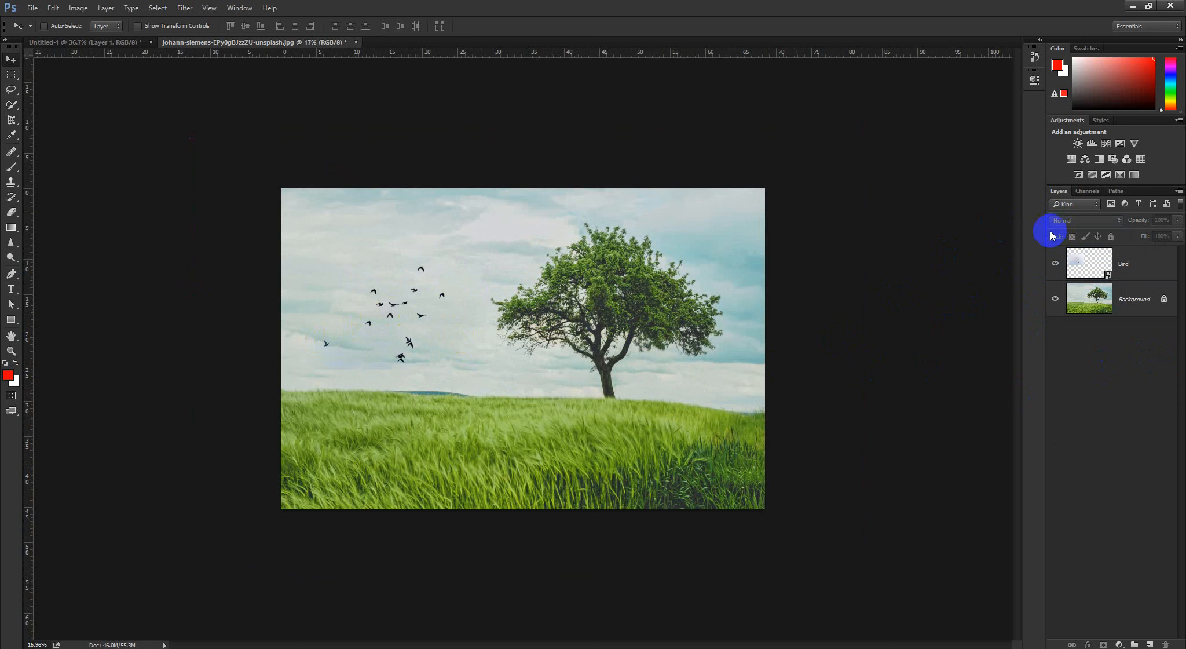
Compare the Bird layer in Normal and Darken by switching it to Normal and back to Darken
click(1106, 257)
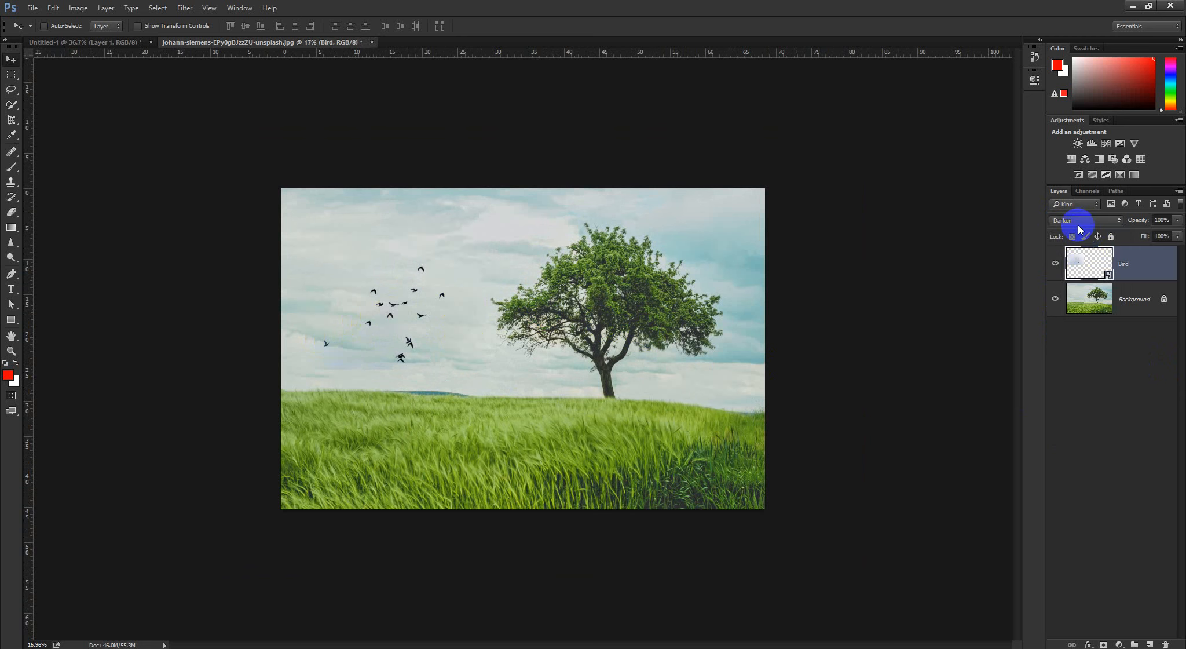
click(1084, 220)
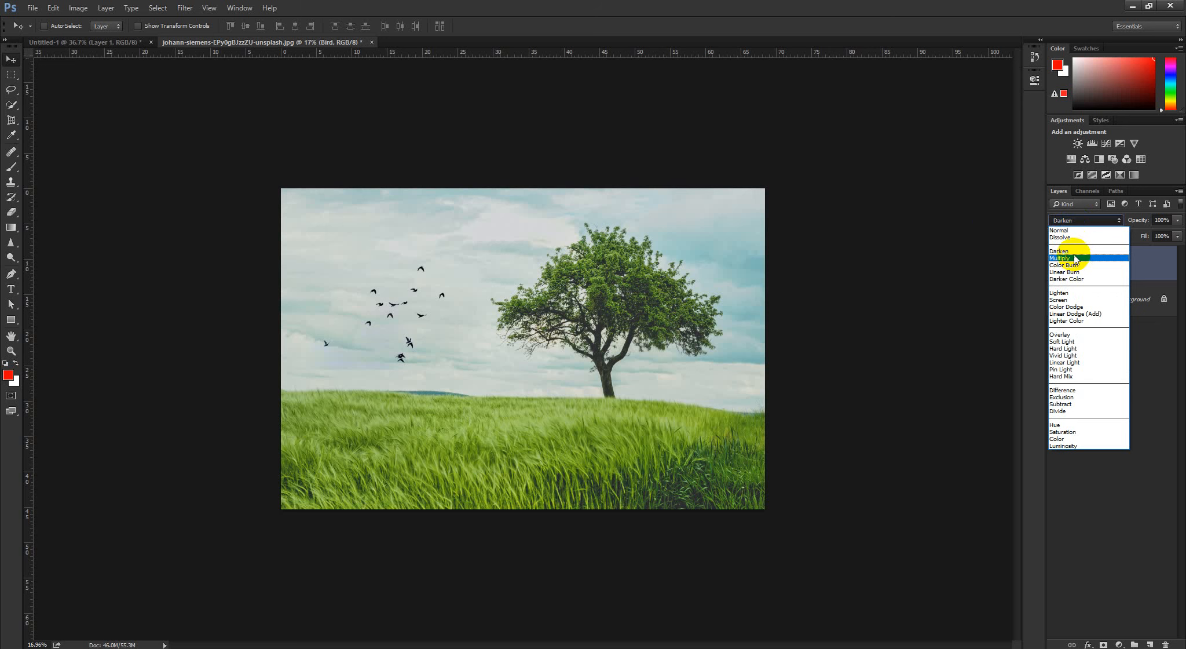
click(751, 2)
click(1067, 221)
click(1067, 230)
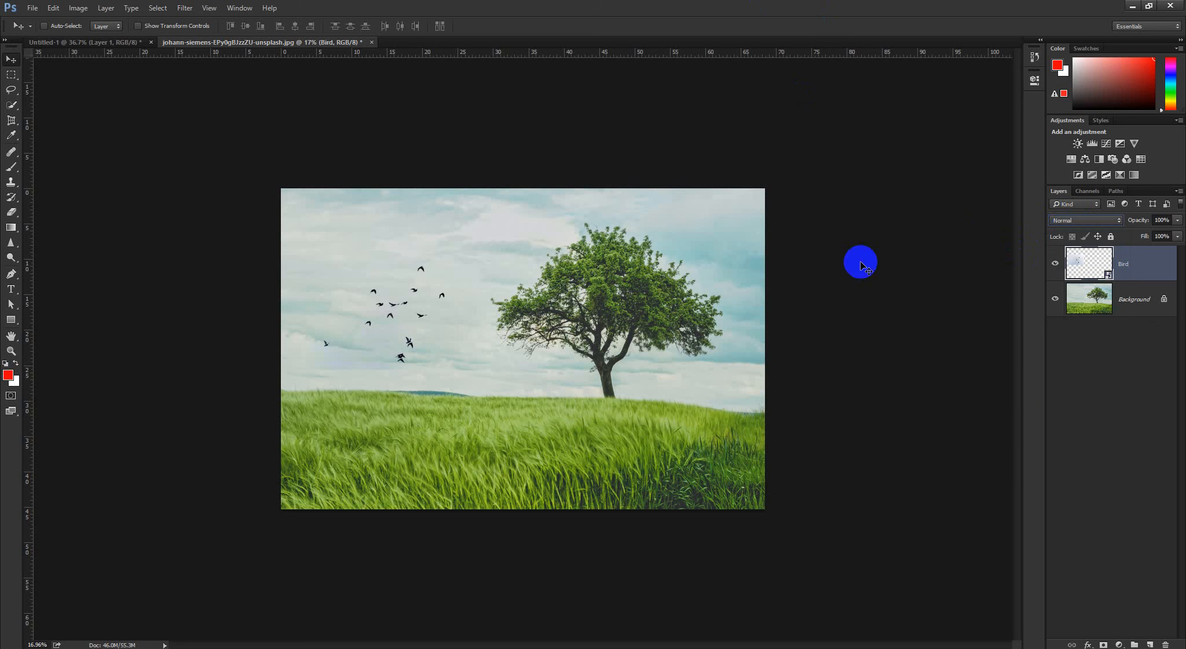
click(1084, 225)
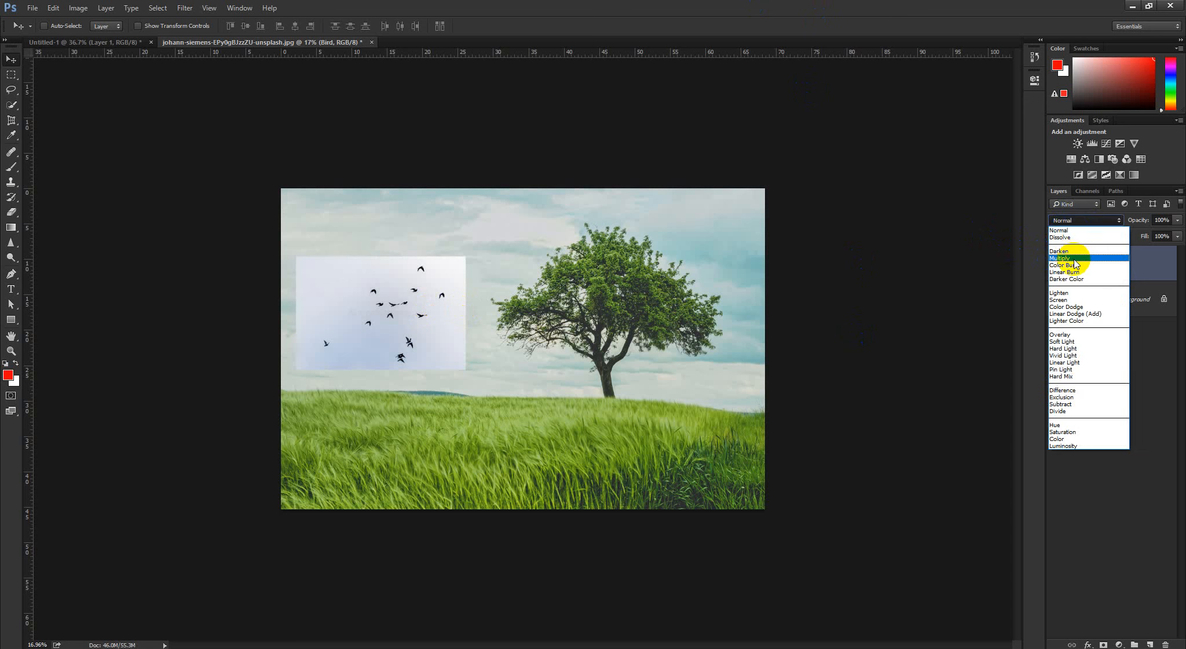
click(1069, 252)
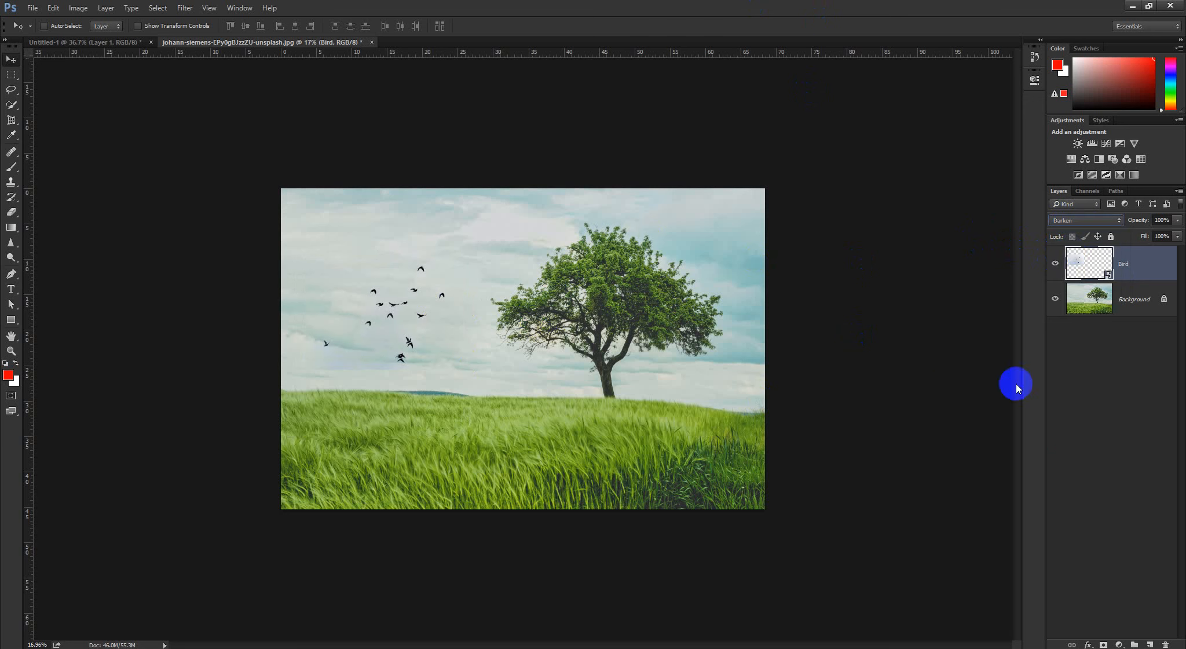
Open "pexels-photo as Smart Object-1.jpg" from the Photoshop folder and fit the whole picture in view
click(34, 9)
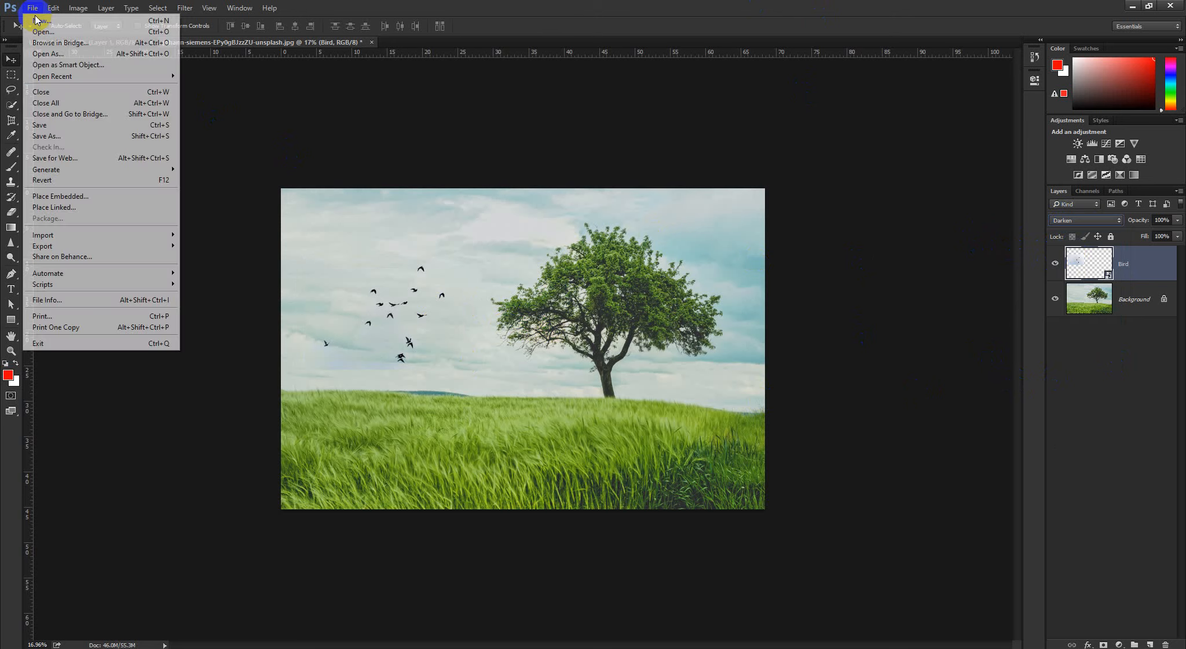
click(39, 29)
scroll(374, 191, down, 1)
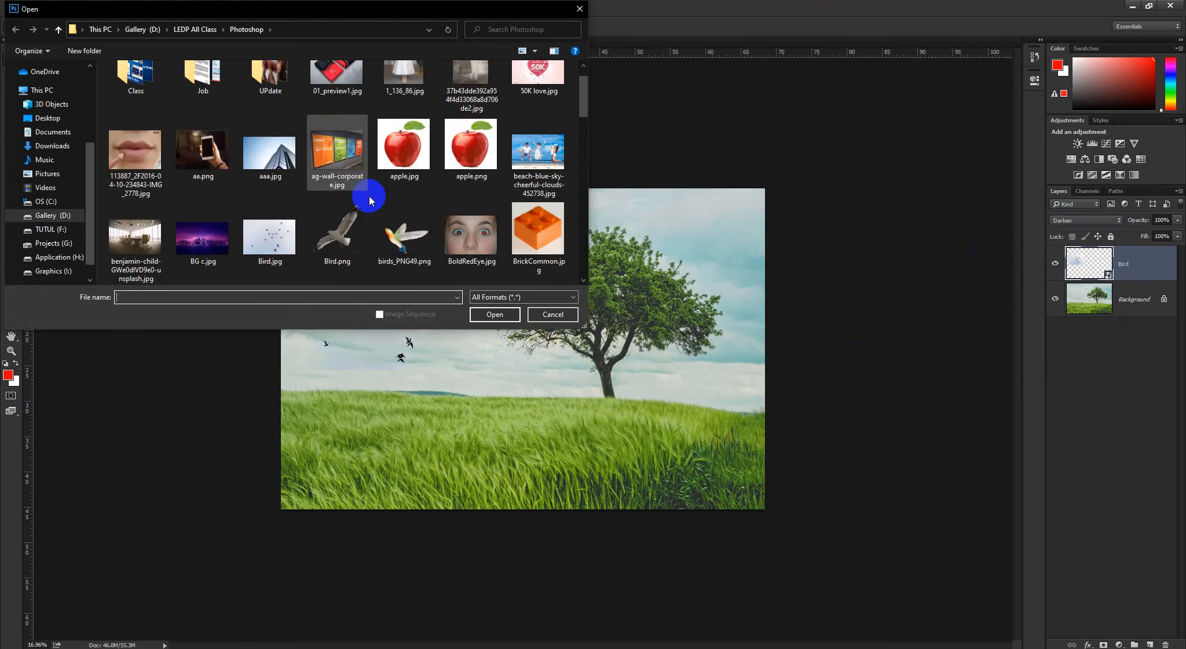
scroll(243, 221, down, 10)
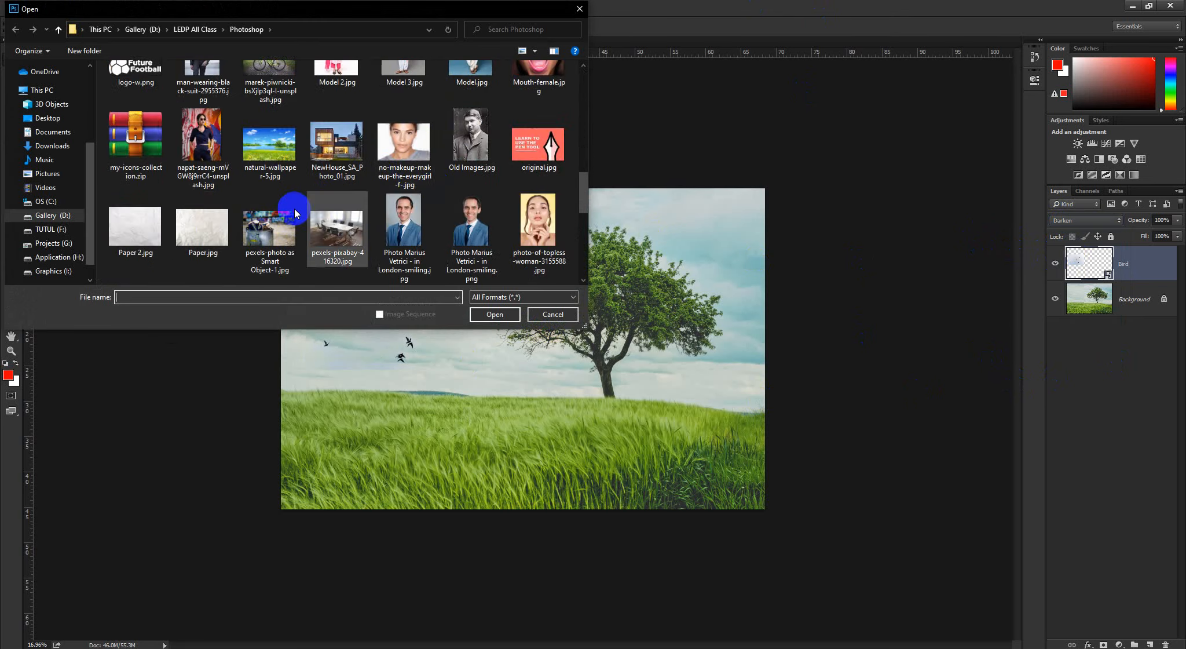
scroll(432, 208, down, 2)
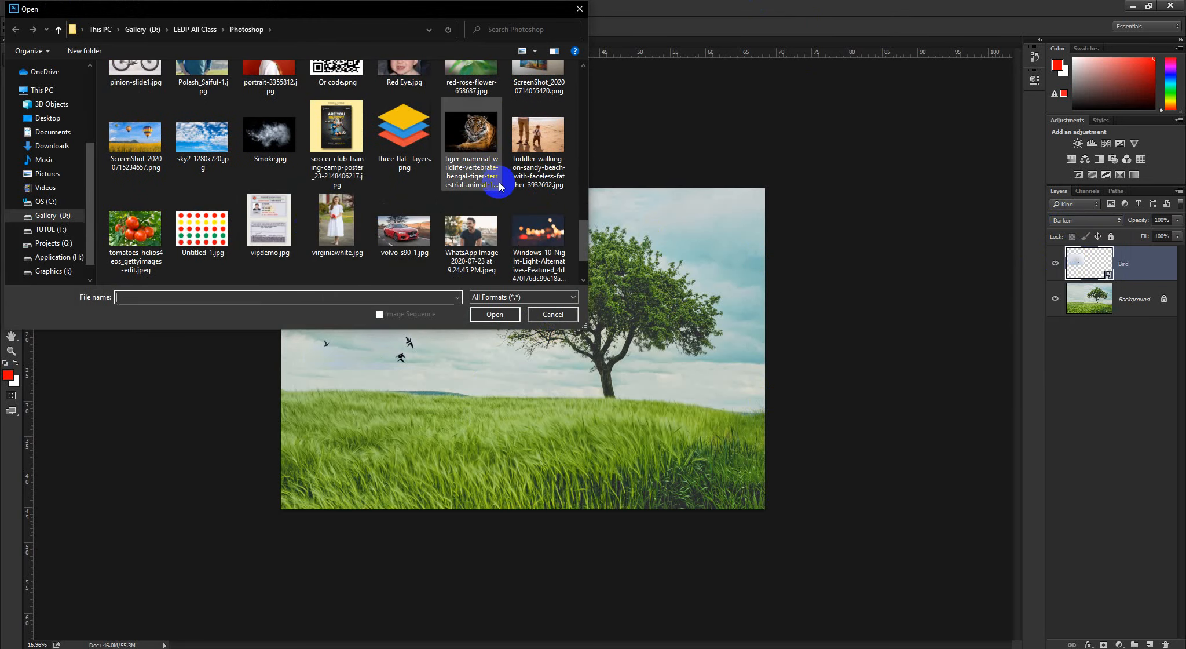
scroll(402, 212, up, 3)
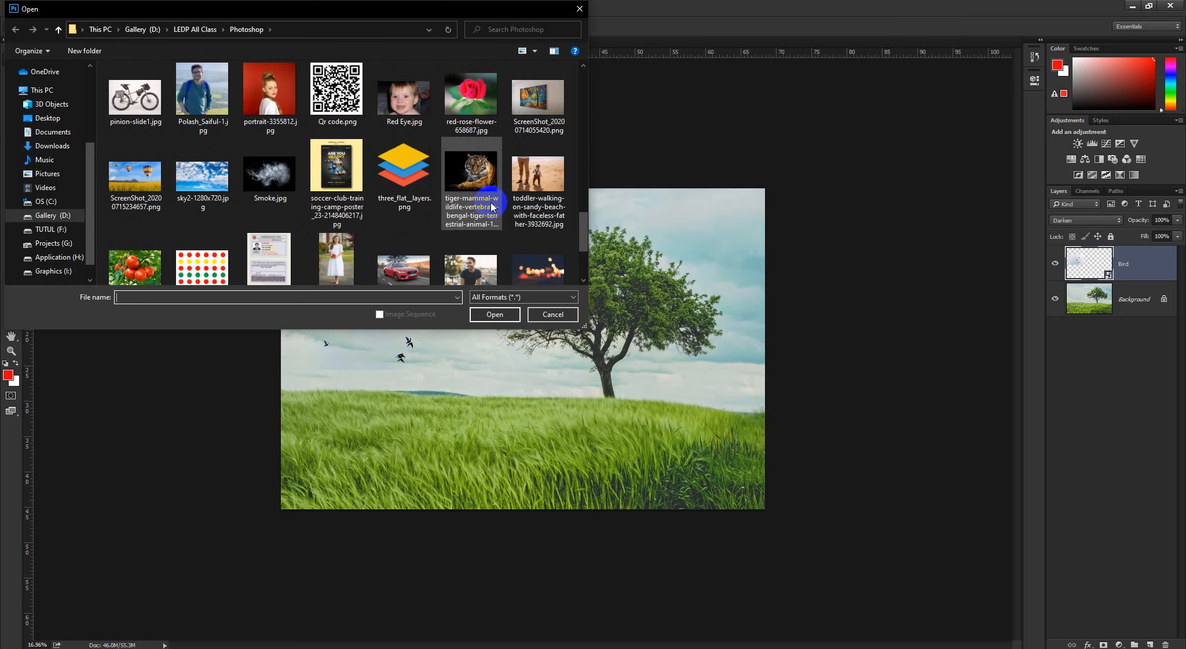
scroll(487, 201, up, 3)
click(271, 194)
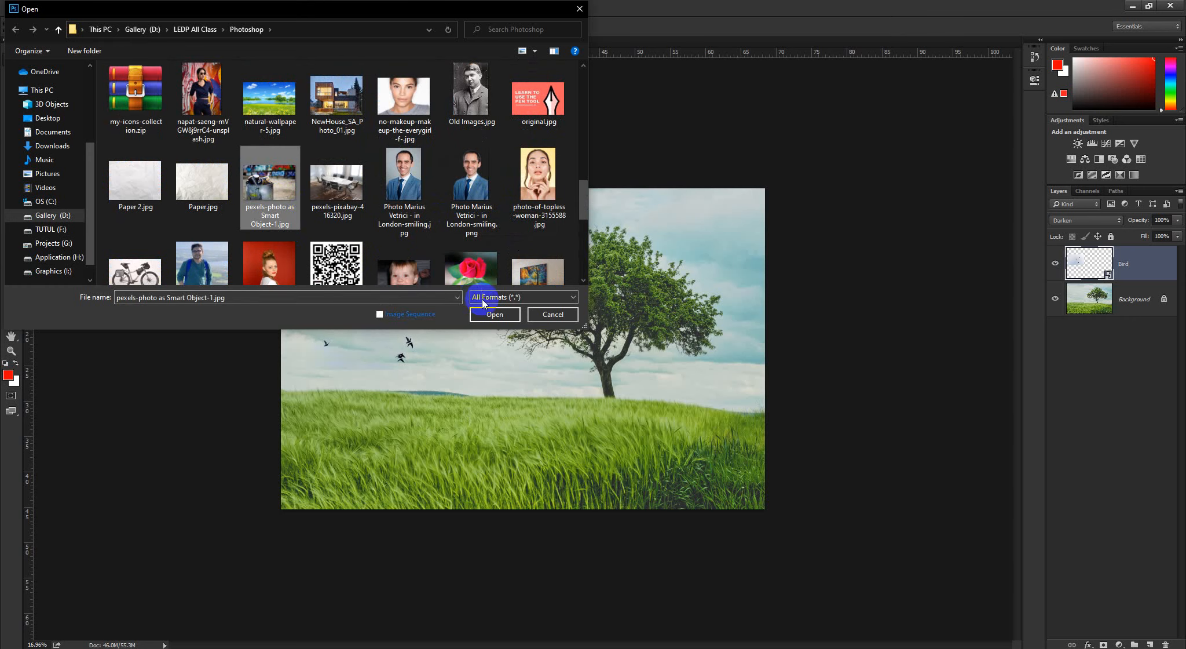
click(483, 314)
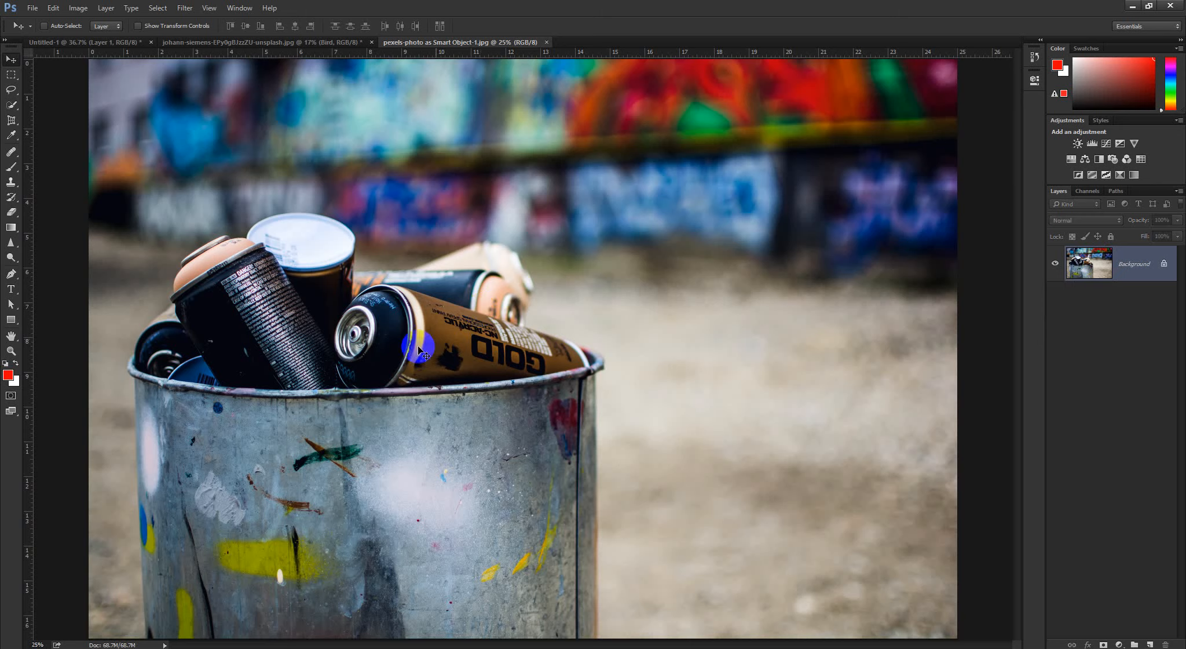
scroll(438, 365, down, 6)
scroll(446, 371, up, 5)
scroll(455, 378, down, 1)
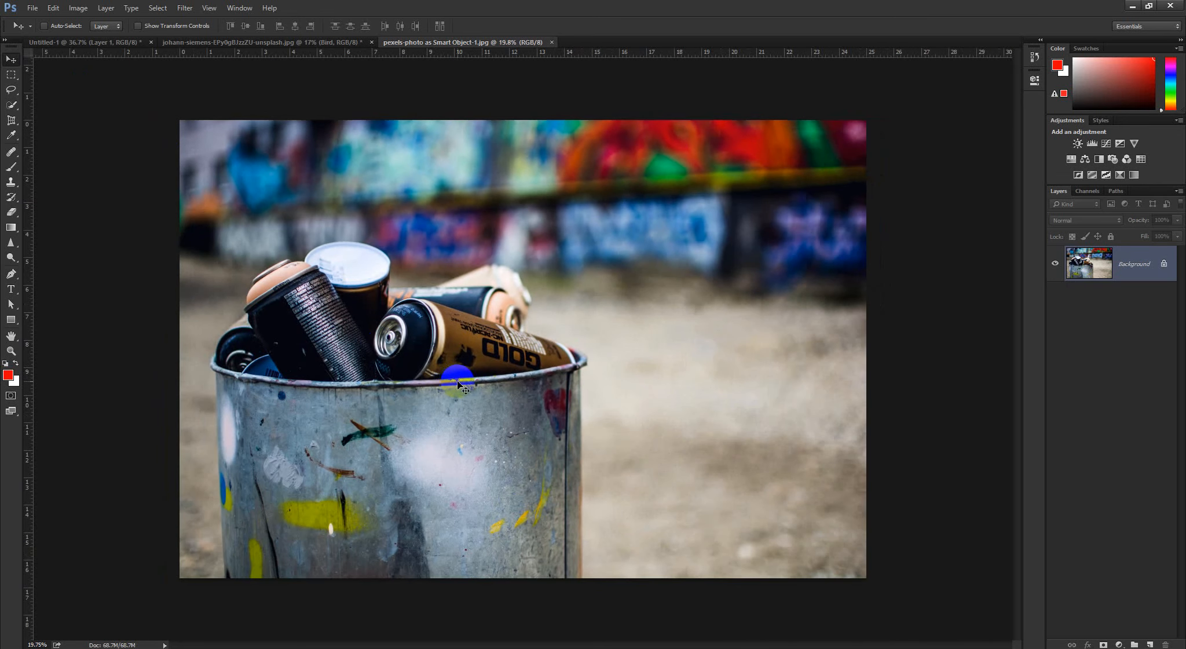
Place the Smoke image from the Photoshop folder as an embedded layer in the spray-can photo
click(33, 8)
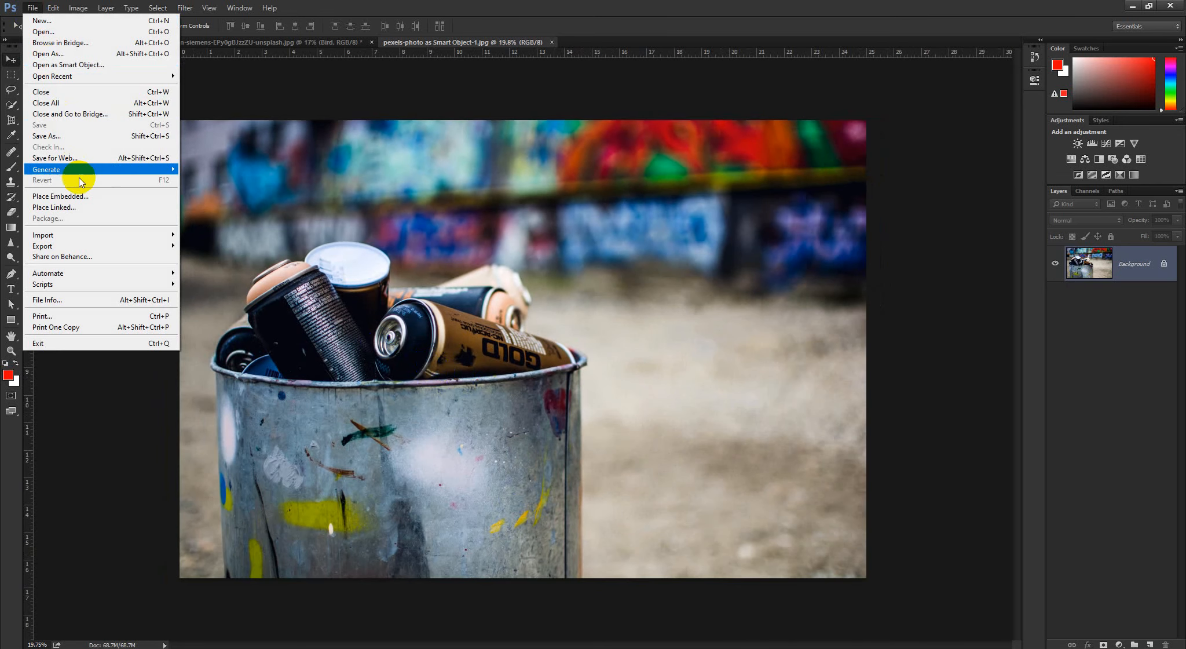
click(82, 195)
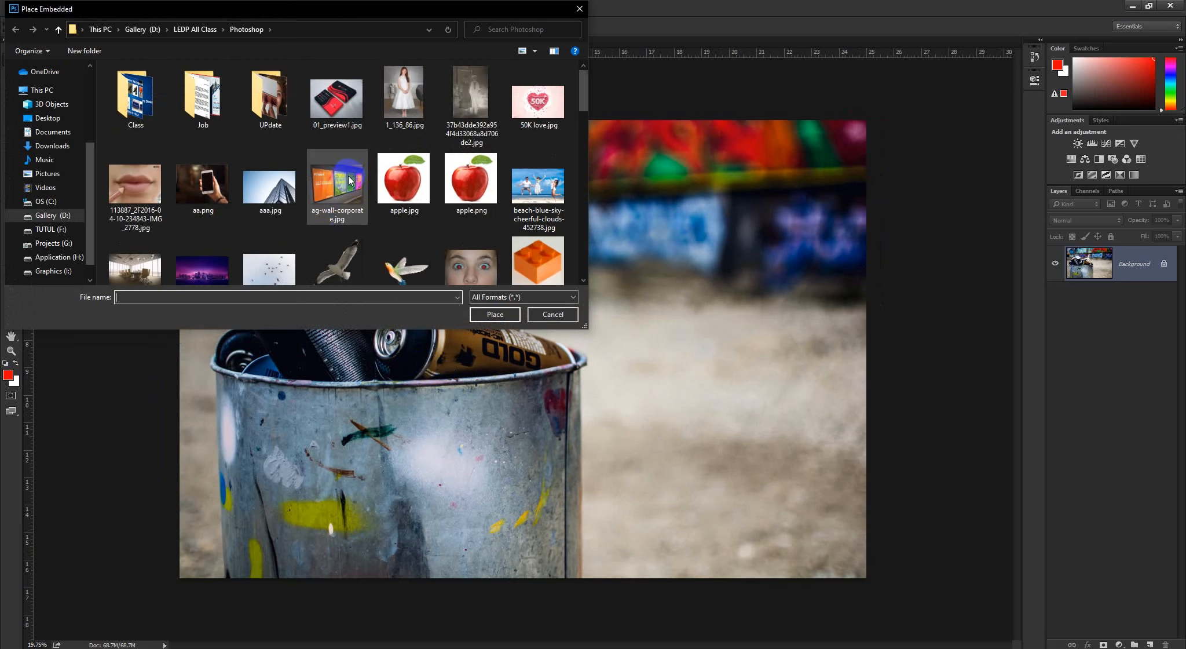
scroll(360, 197, down, 2)
scroll(360, 197, down, 10)
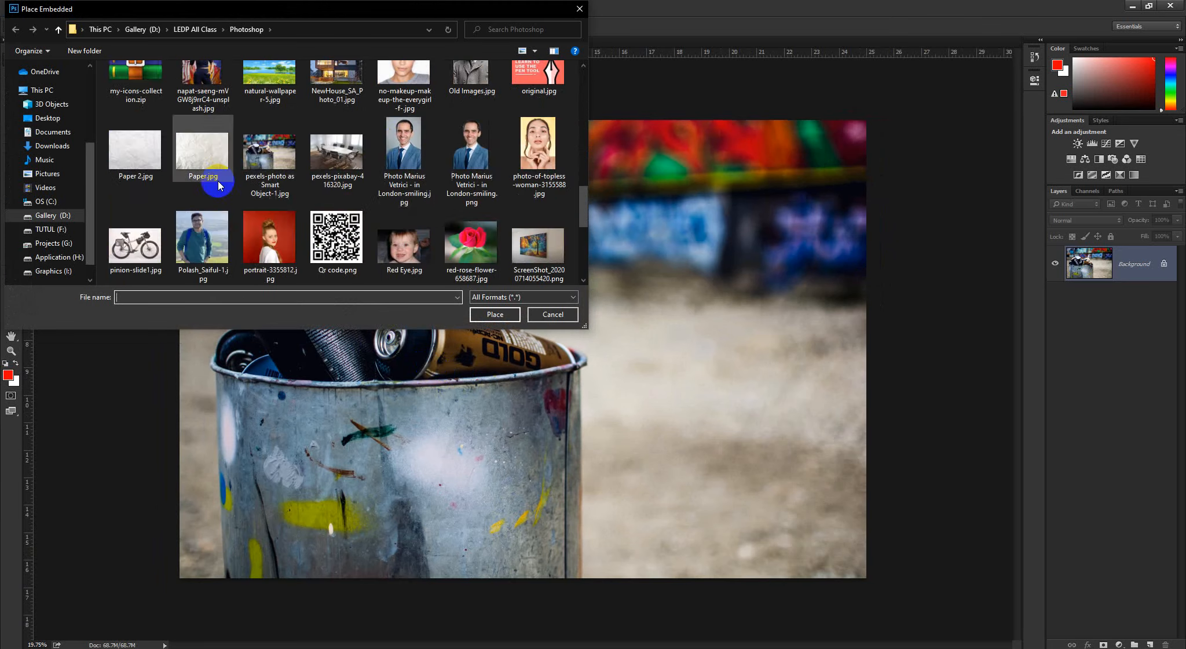
click(270, 136)
click(512, 318)
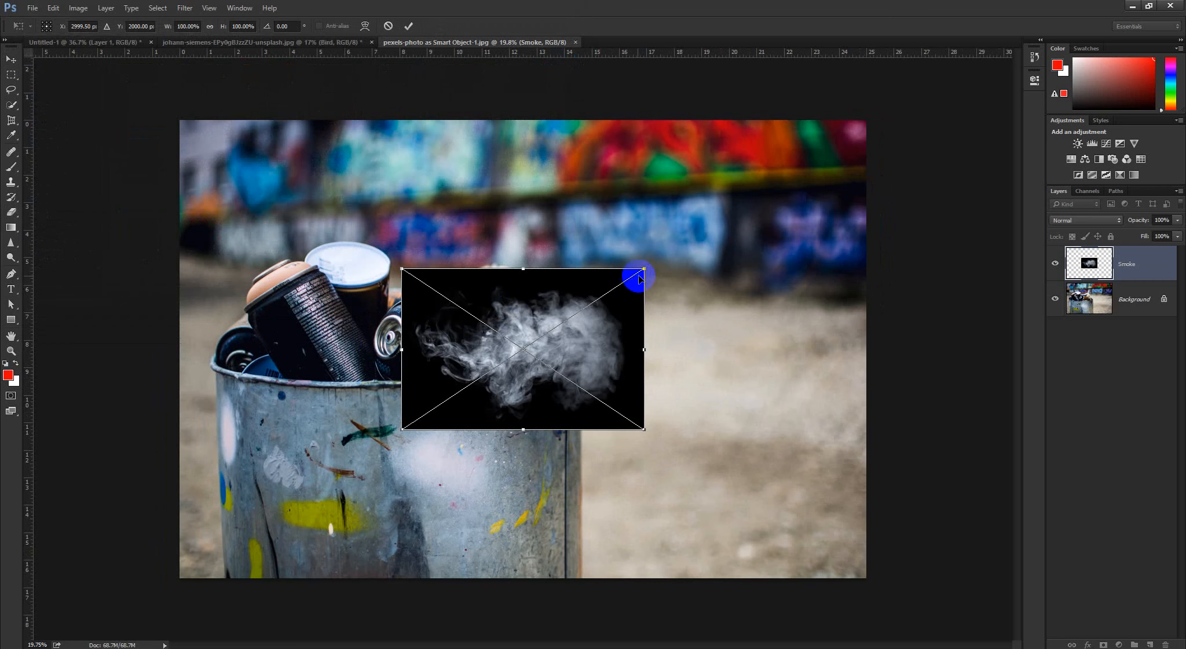
Scale the placed Smoke image up to about 165% and move it over the spray cans
drag(645, 270, 723, 214)
click(408, 25)
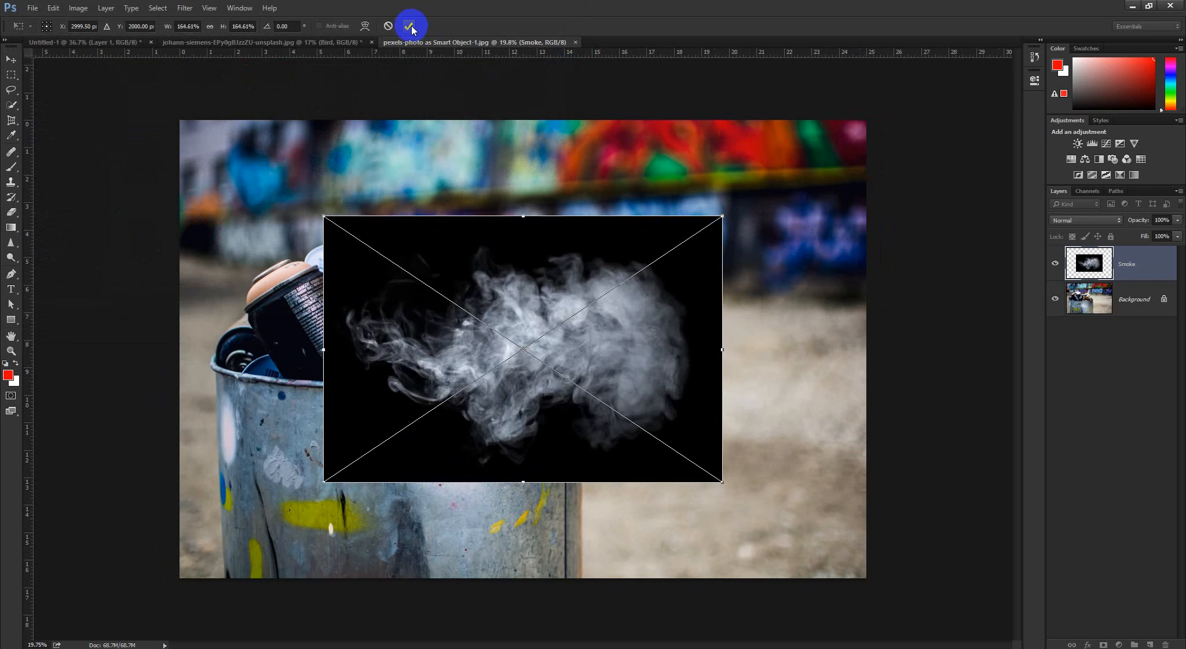
drag(505, 342, 436, 330)
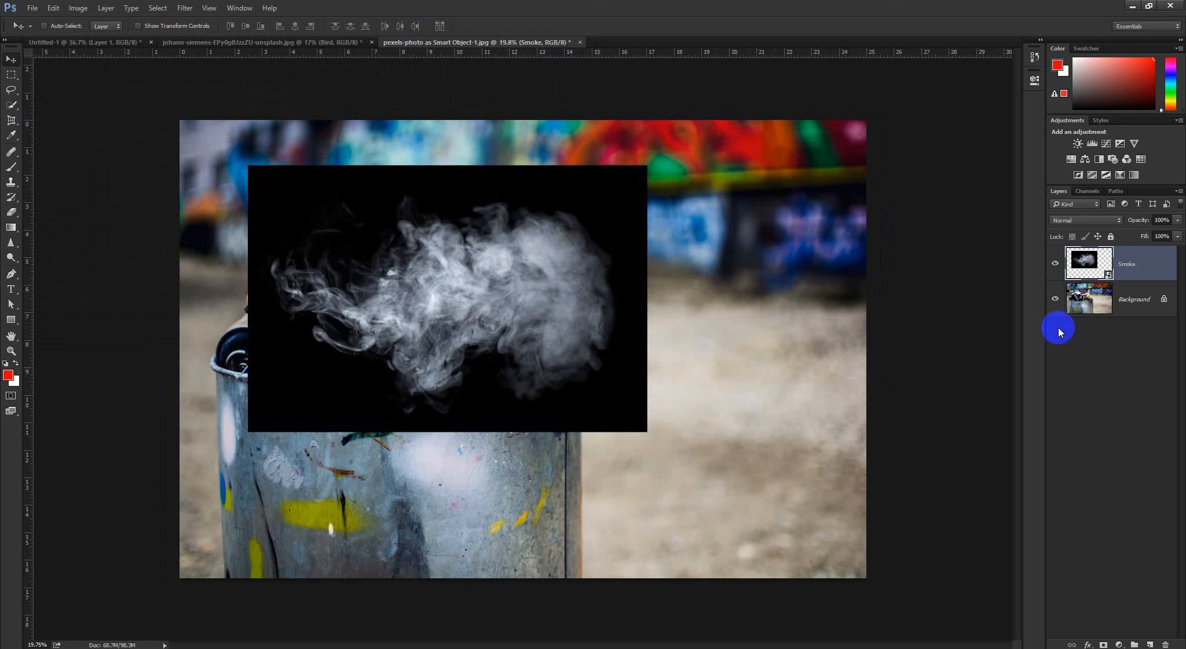
Set the Smoke layer's blending mode to Screen and shift the smoke above the cans
click(1071, 220)
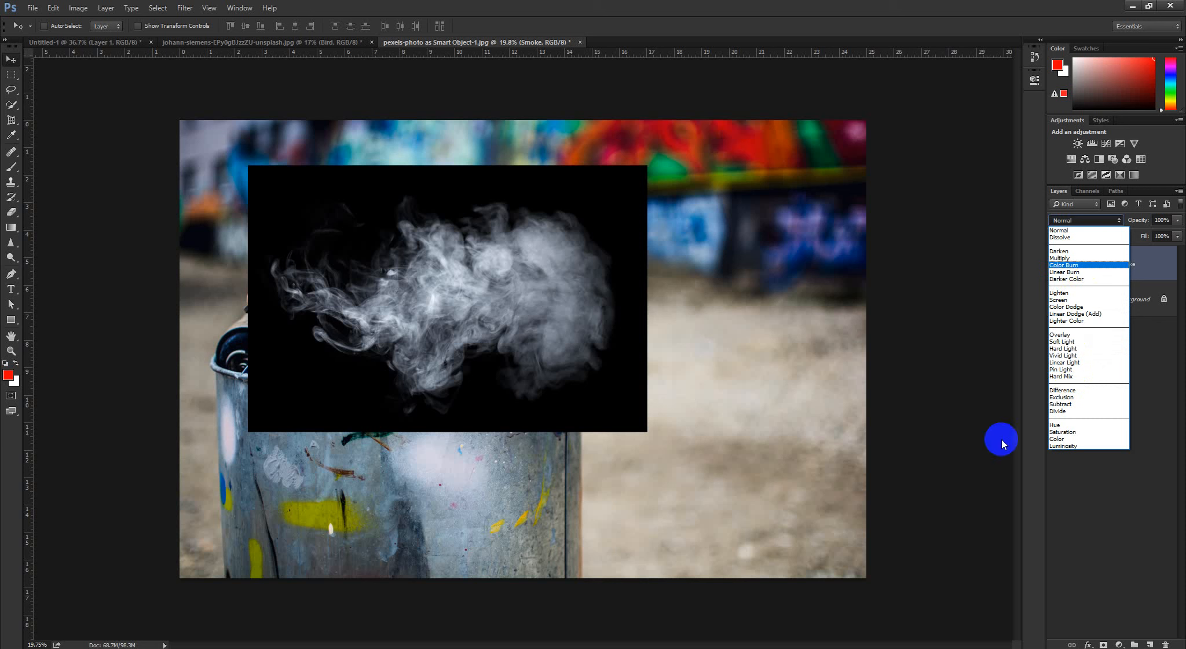
click(1069, 300)
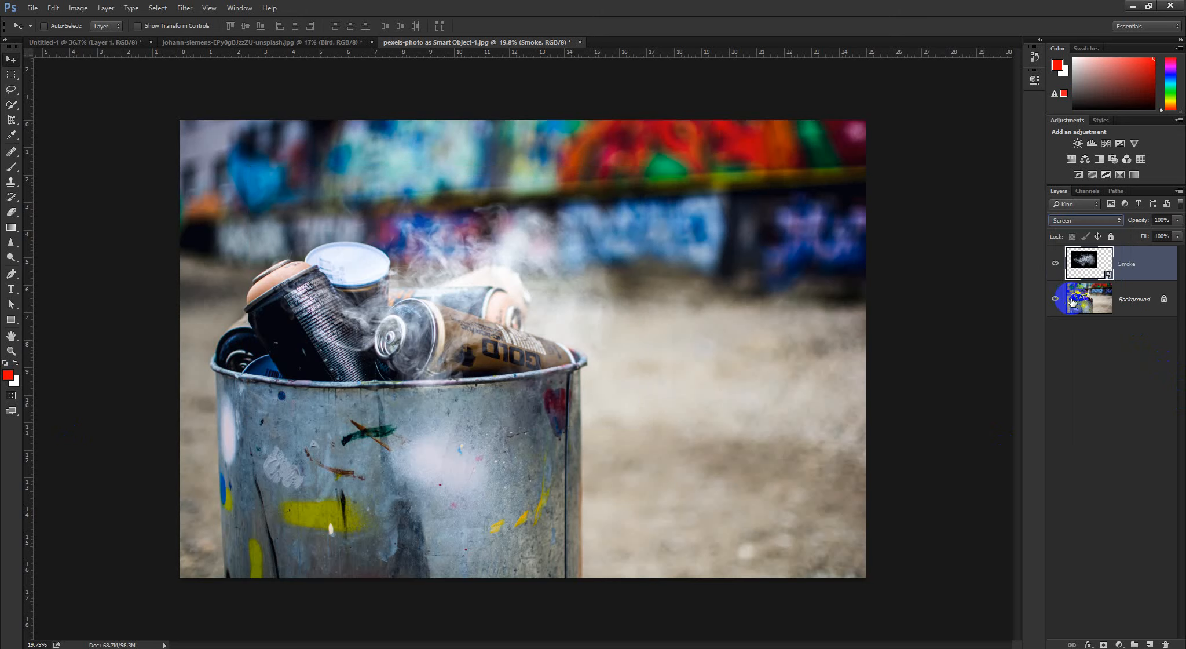
drag(461, 221, 544, 231)
Hide and show the Background layer to compare the blend, and reposition the smoke over the cans
click(1057, 299)
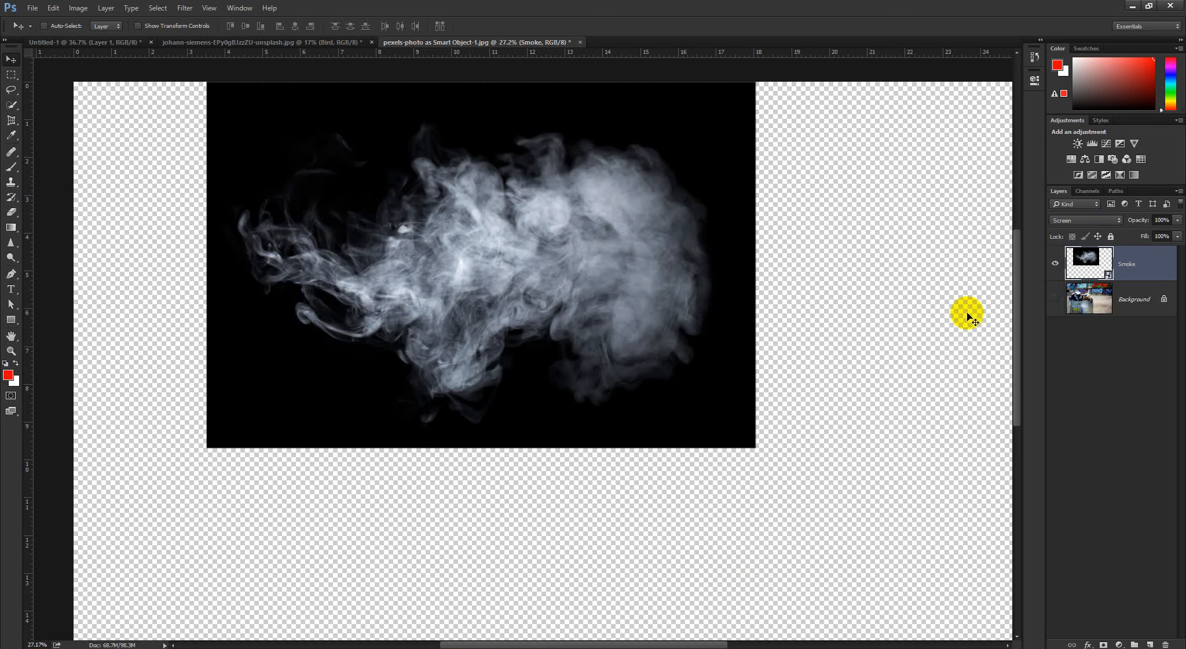
click(1055, 299)
scroll(609, 308, down, 3)
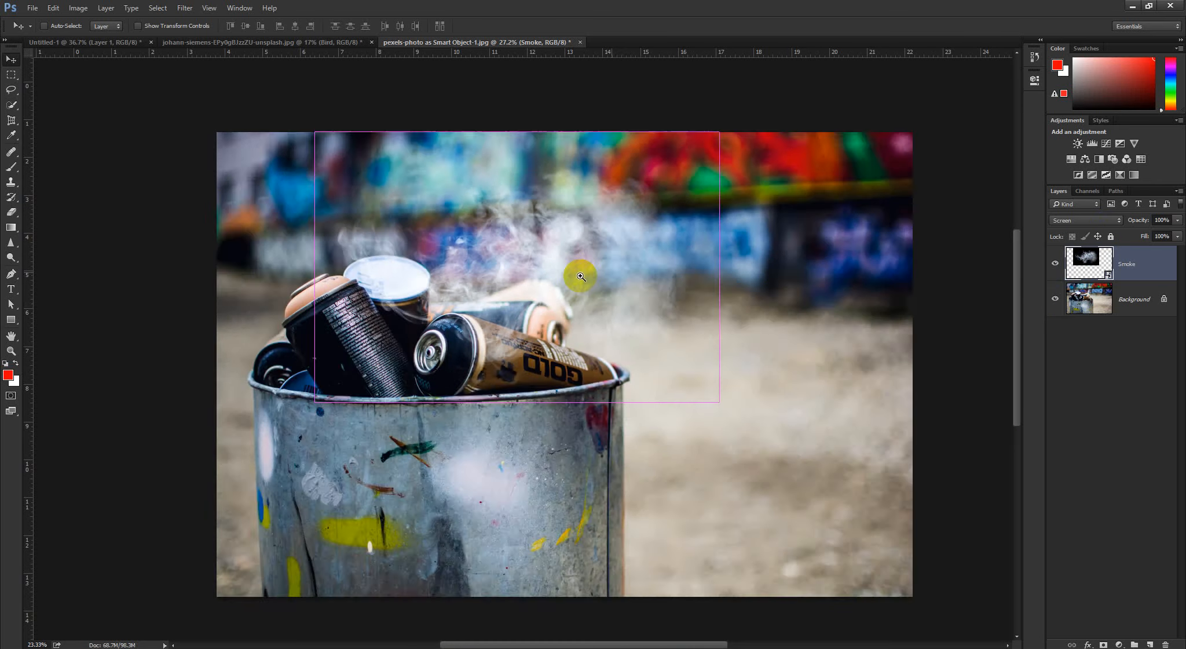
drag(523, 284, 505, 307)
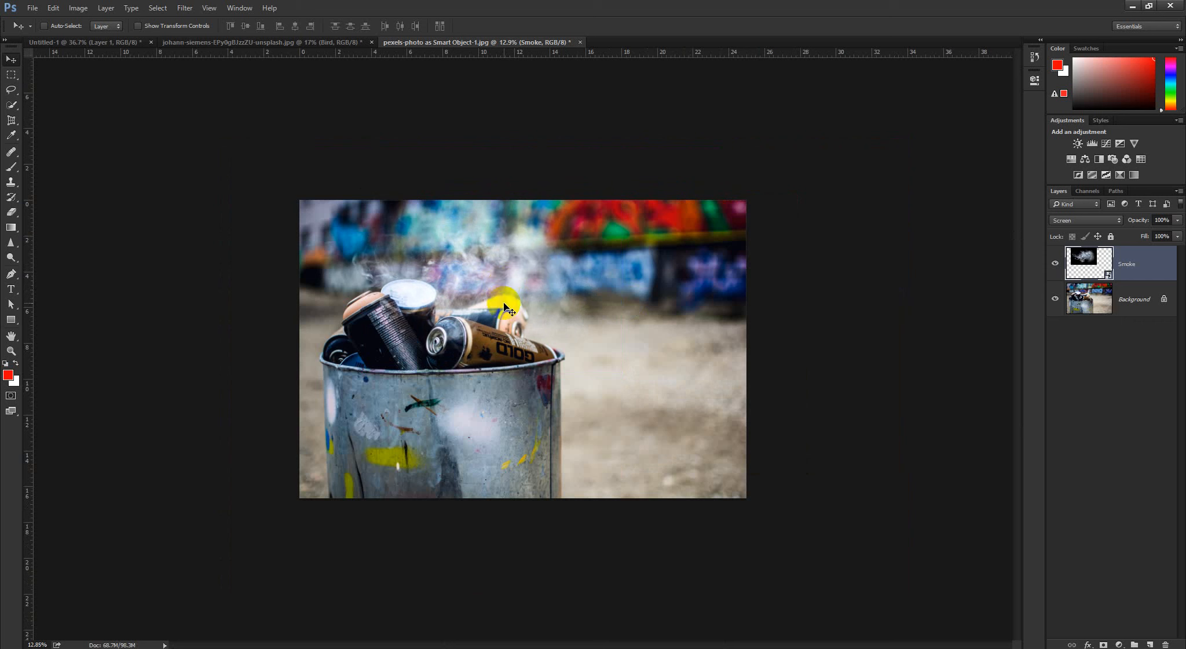
Look through the available blending modes for the Smoke layer and view the composite with no layer selected
click(1077, 223)
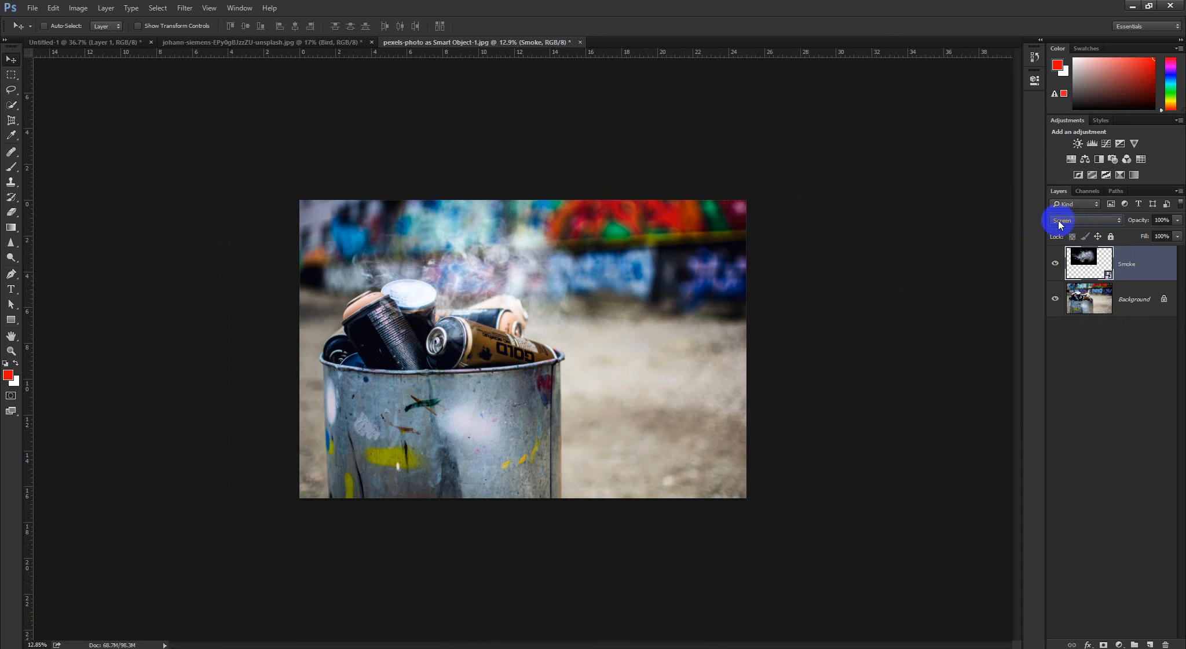
click(1060, 224)
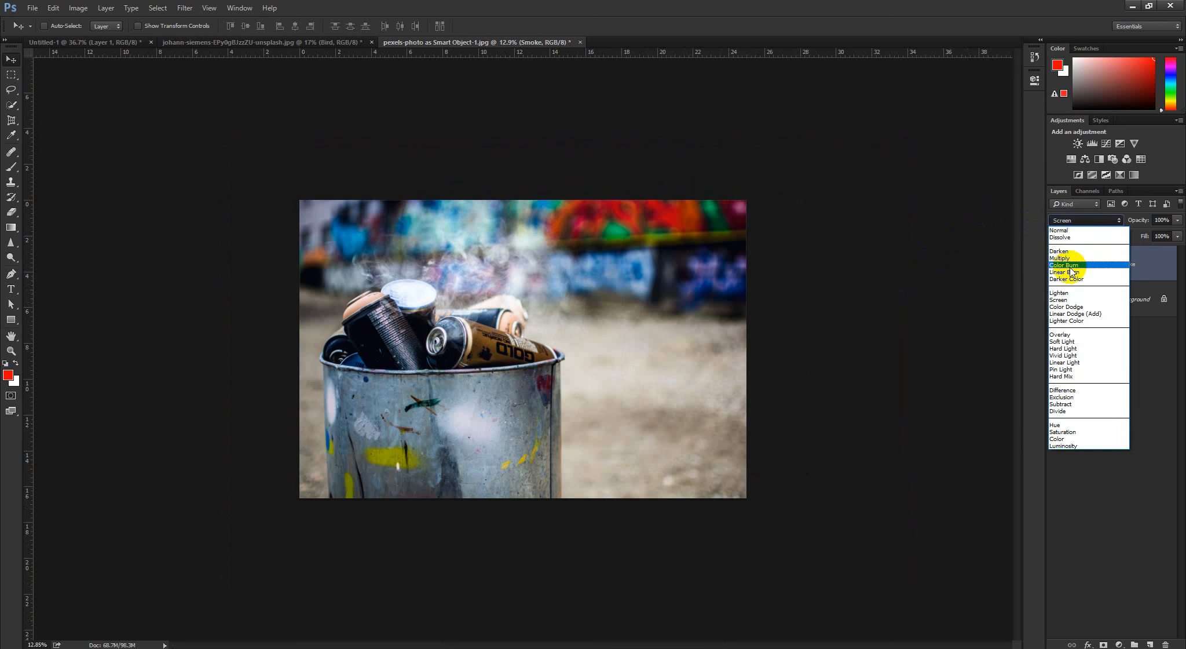
click(714, 1)
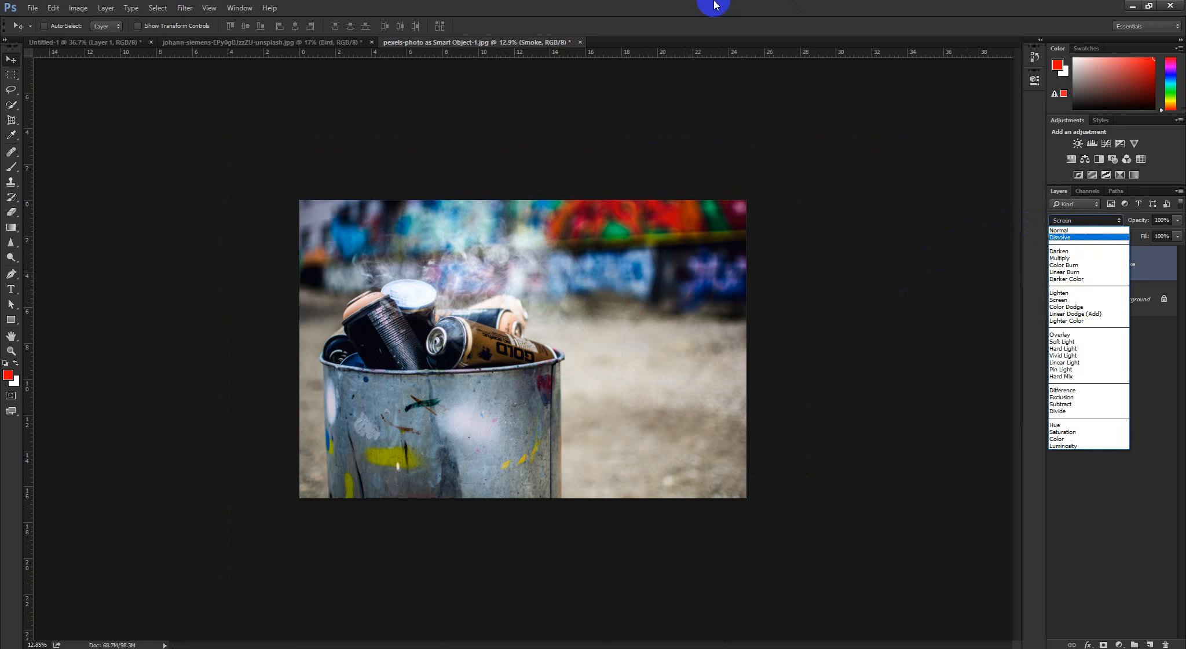
click(1112, 378)
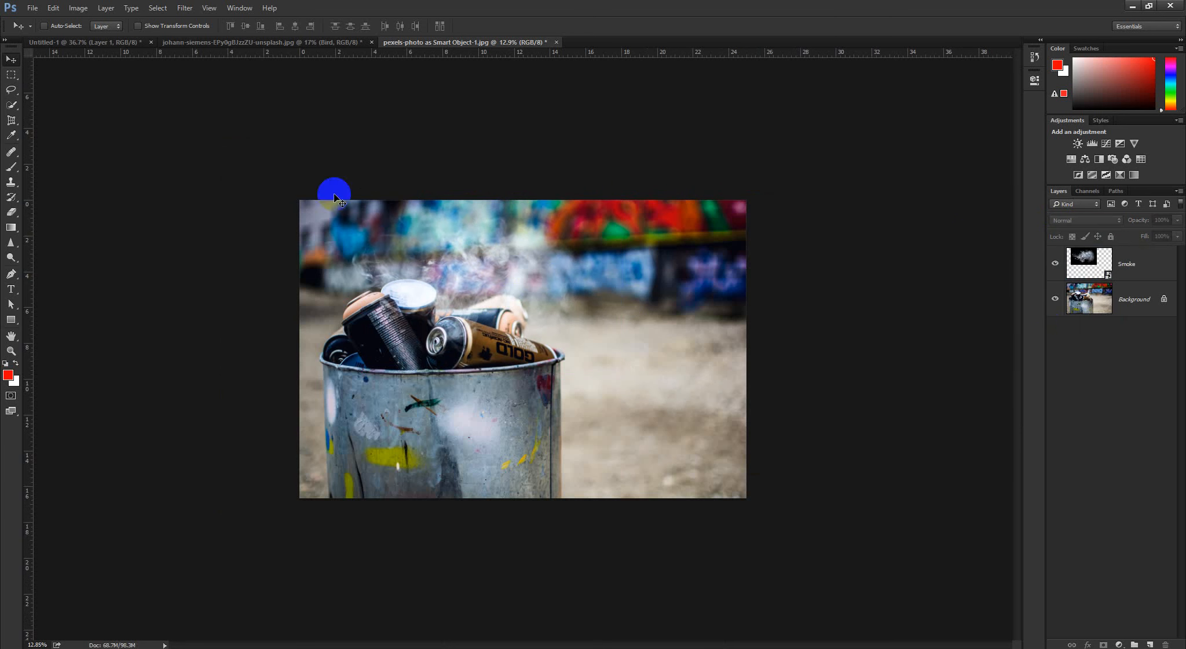
Switch to 2ledp-module-graphic-design-.pdf in Chrome and review the class 2 topics on layers and masks
click(200, 647)
click(307, 613)
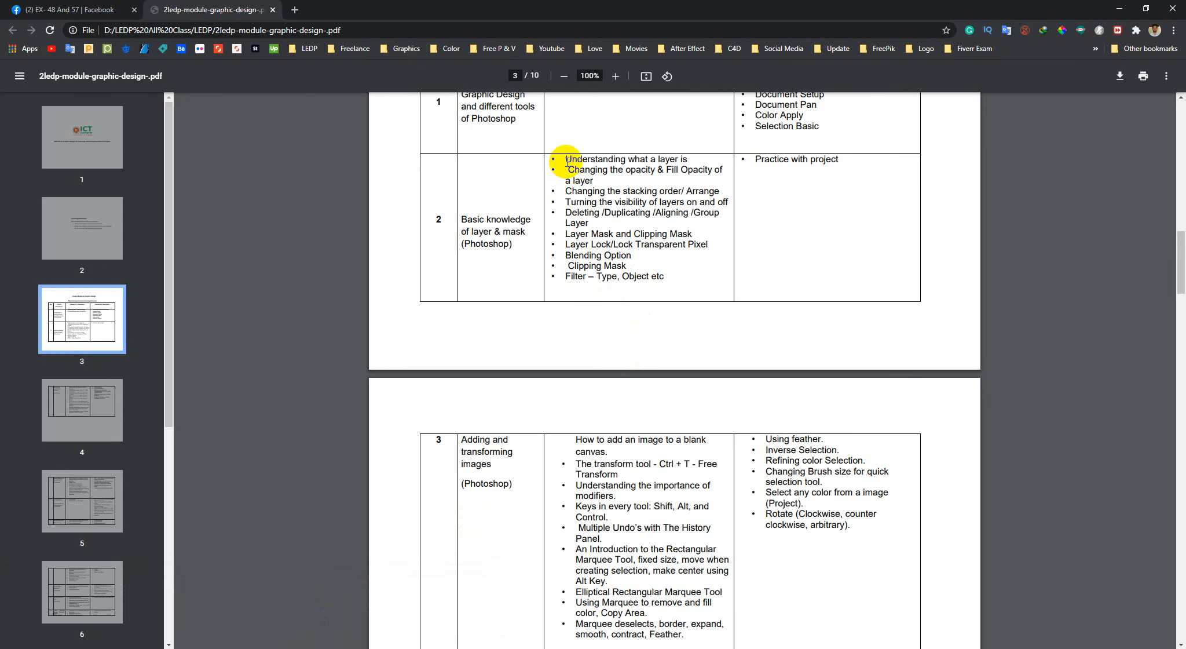
drag(567, 159, 668, 287)
click(644, 441)
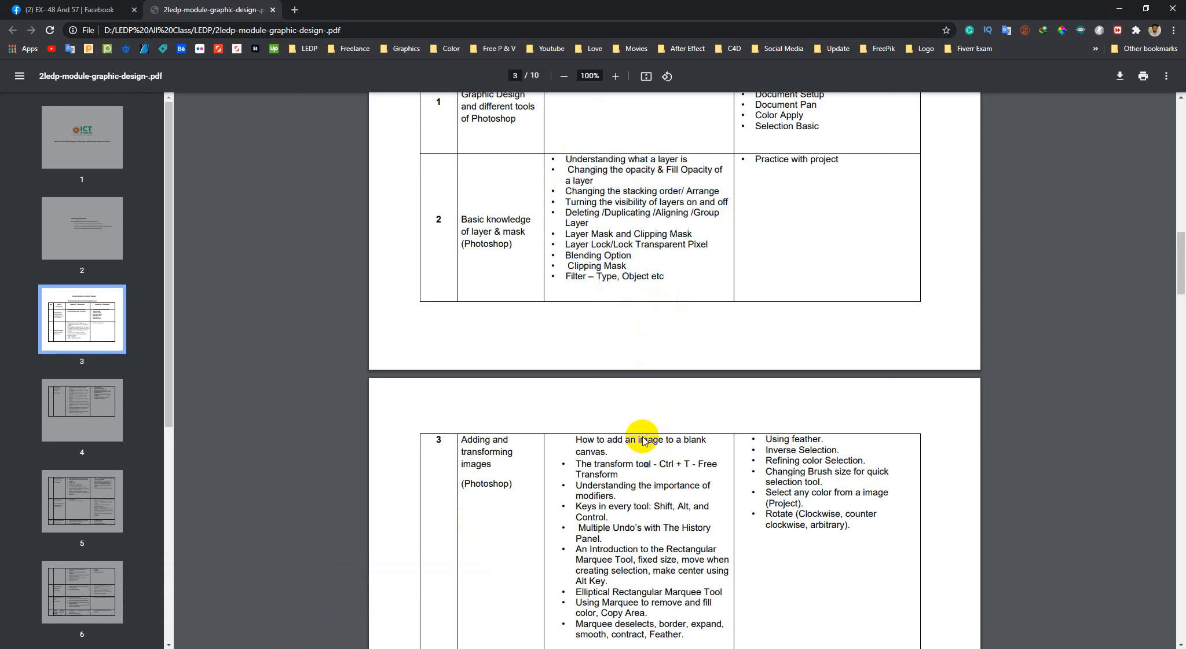
Review the class 3 topics on adding and transforming images in the PDF and return to Photoshop
scroll(643, 441, down, 2)
drag(575, 324, 710, 347)
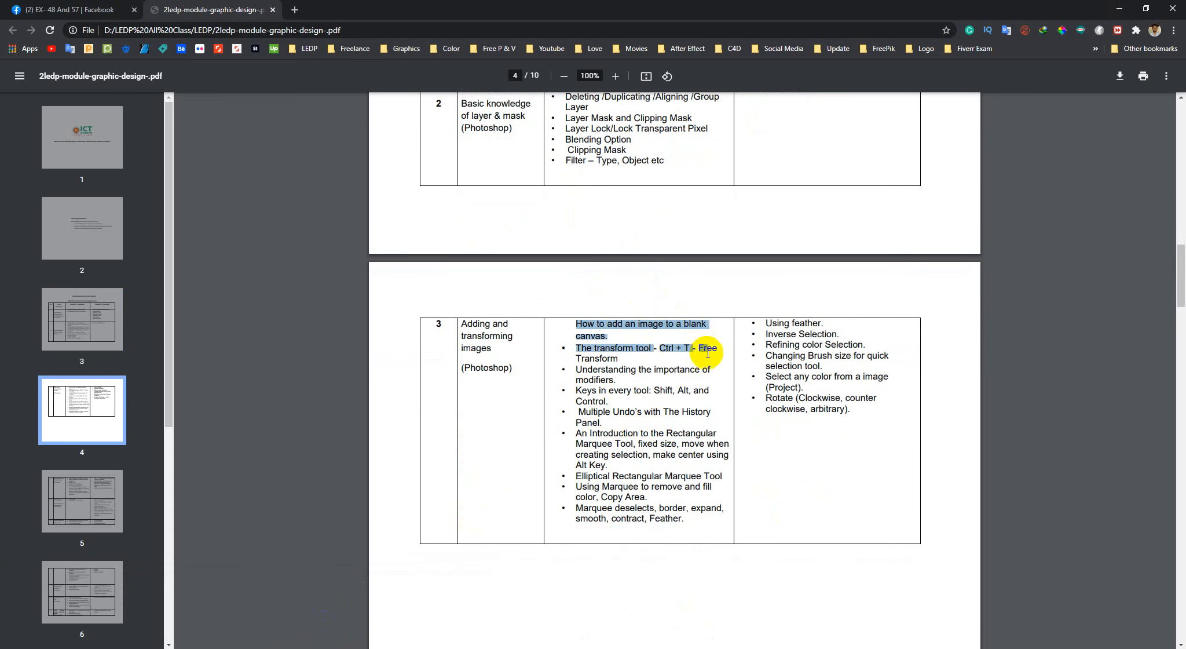
click(644, 387)
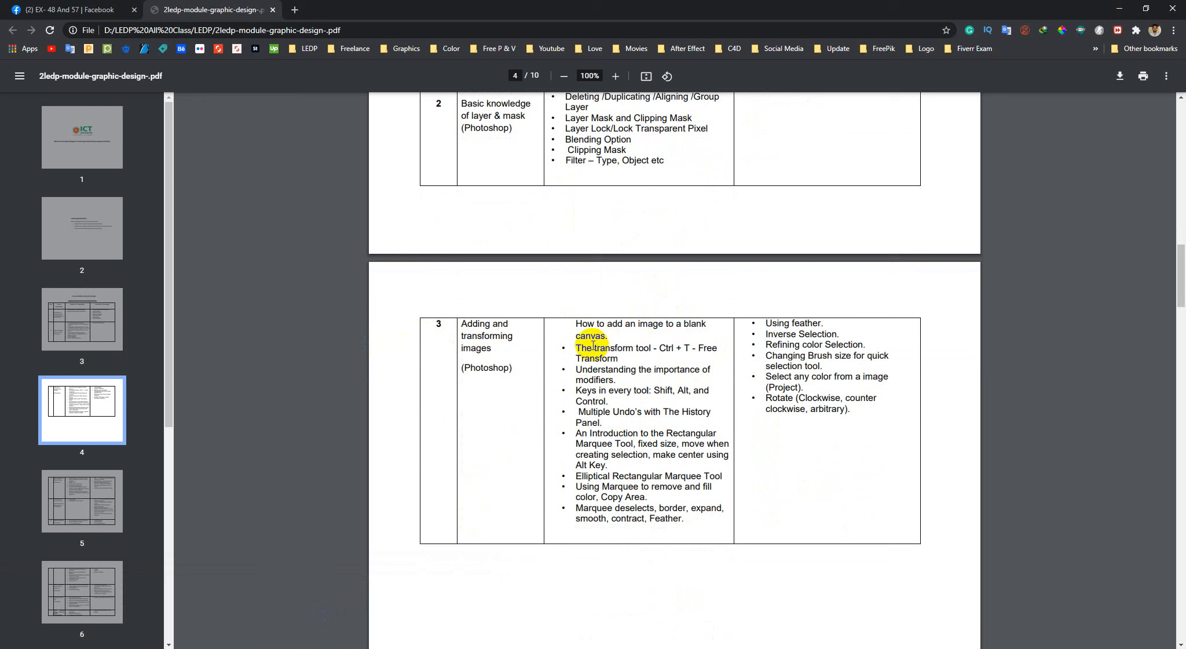
triple_click(581, 326)
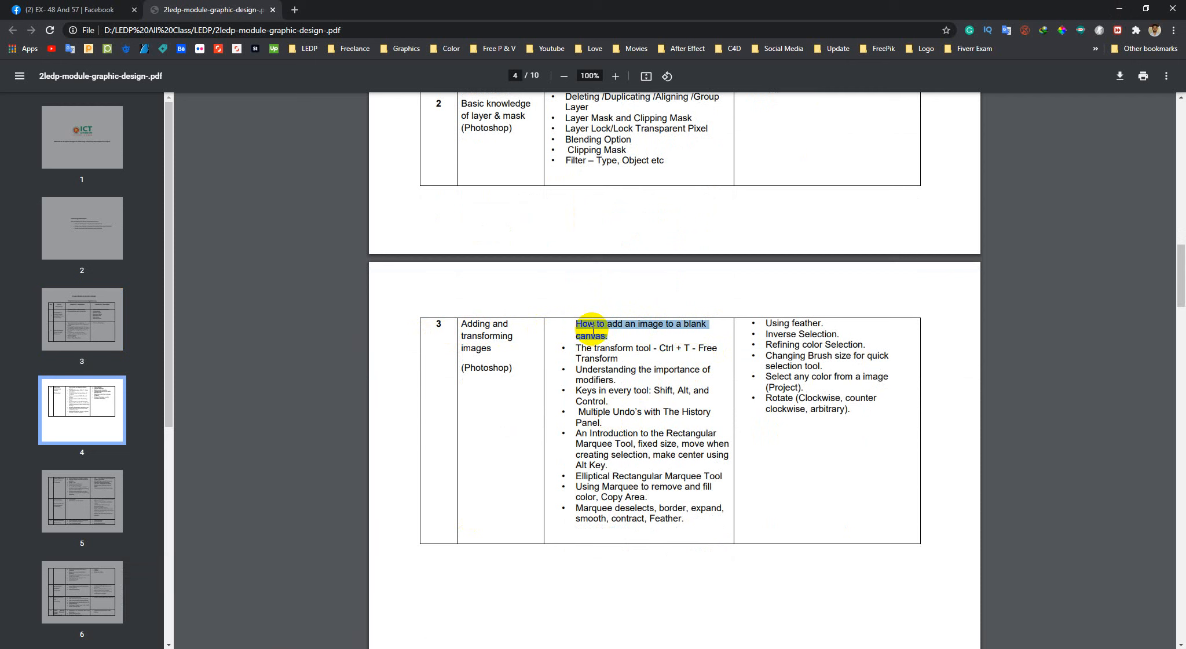
click(603, 335)
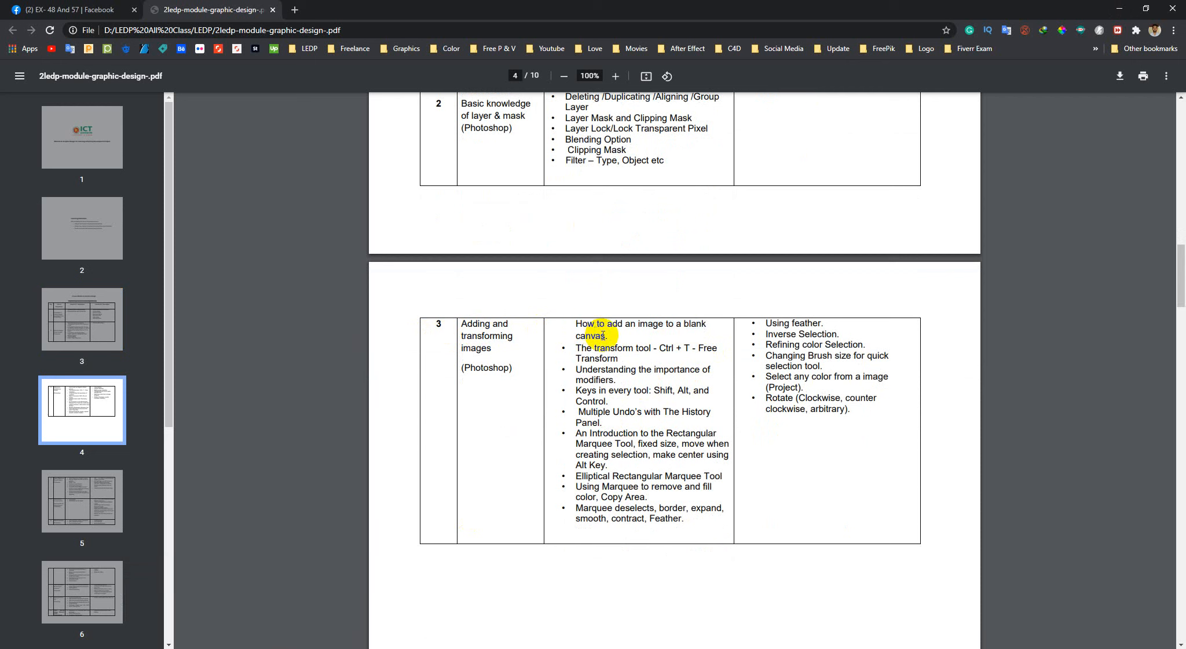
click(108, 185)
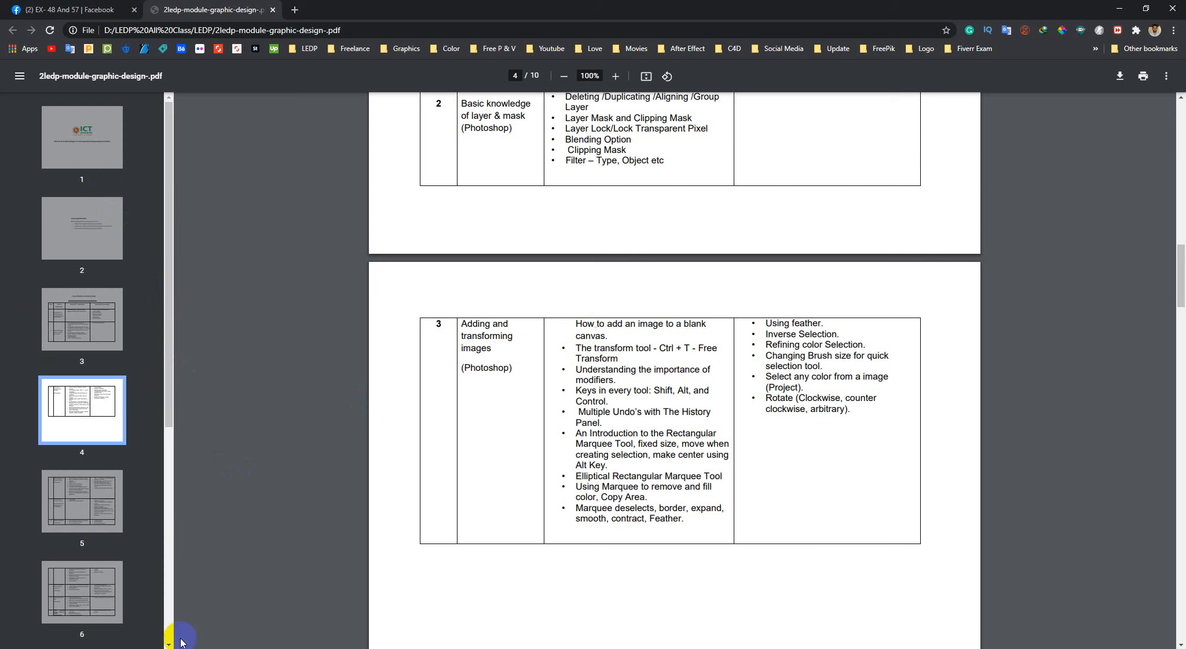
mouse_move(191, 645)
click(203, 614)
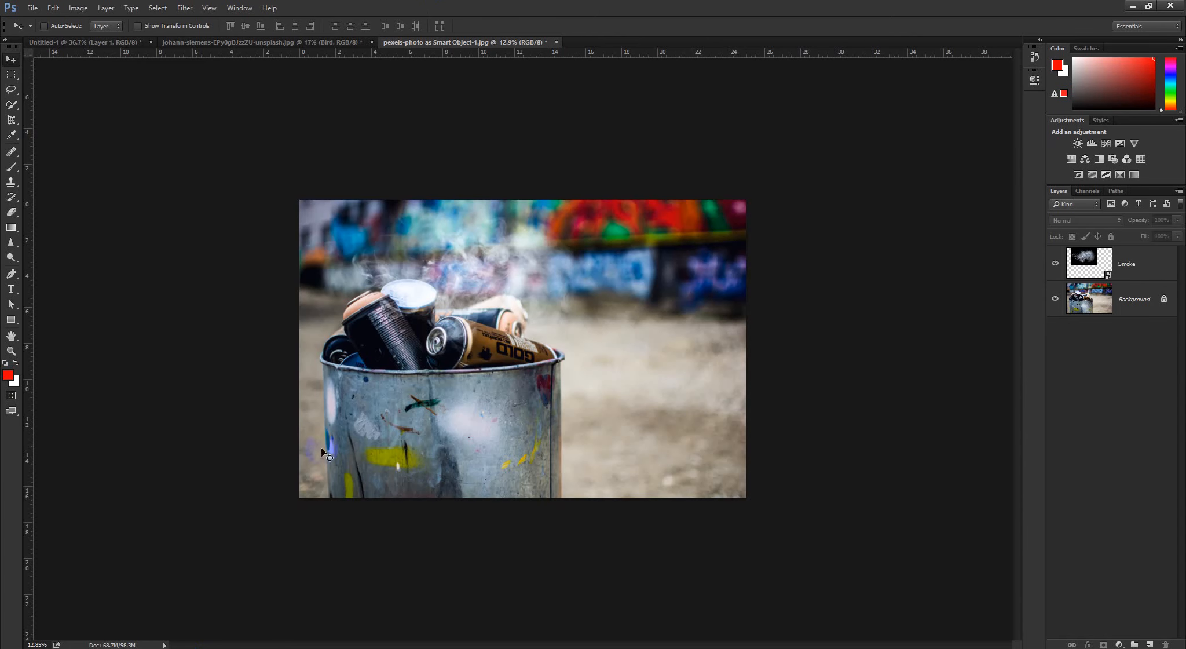
Close the spray-can document and start Photoshop again
click(556, 43)
click(594, 254)
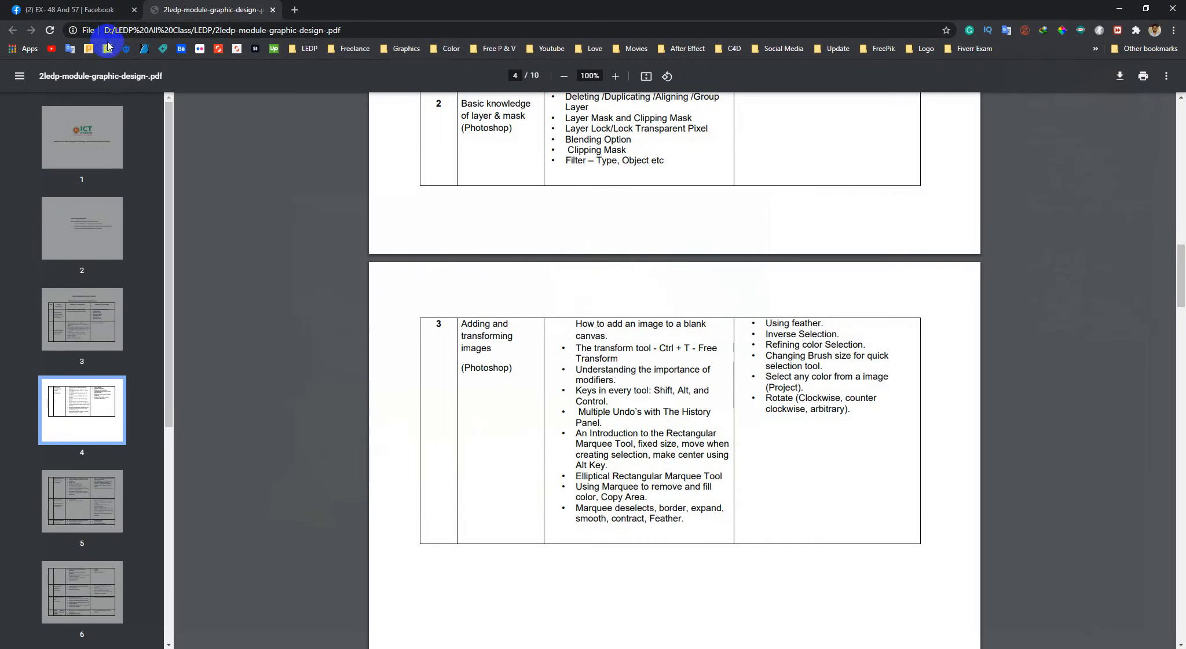
click(10, 647)
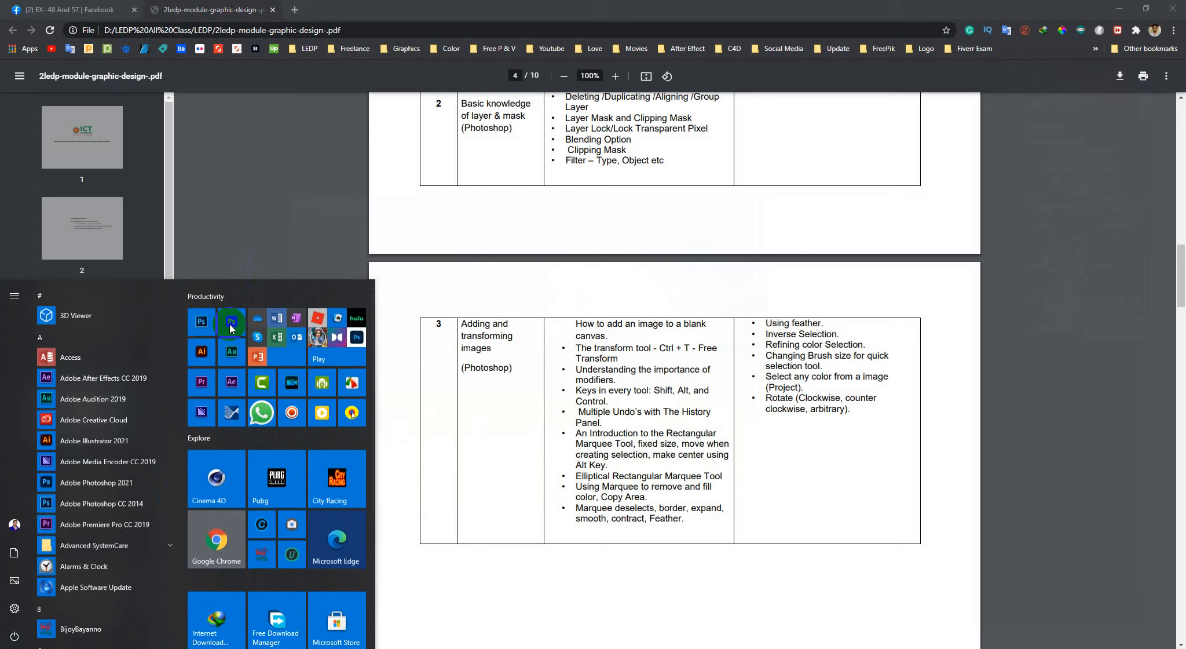
click(202, 326)
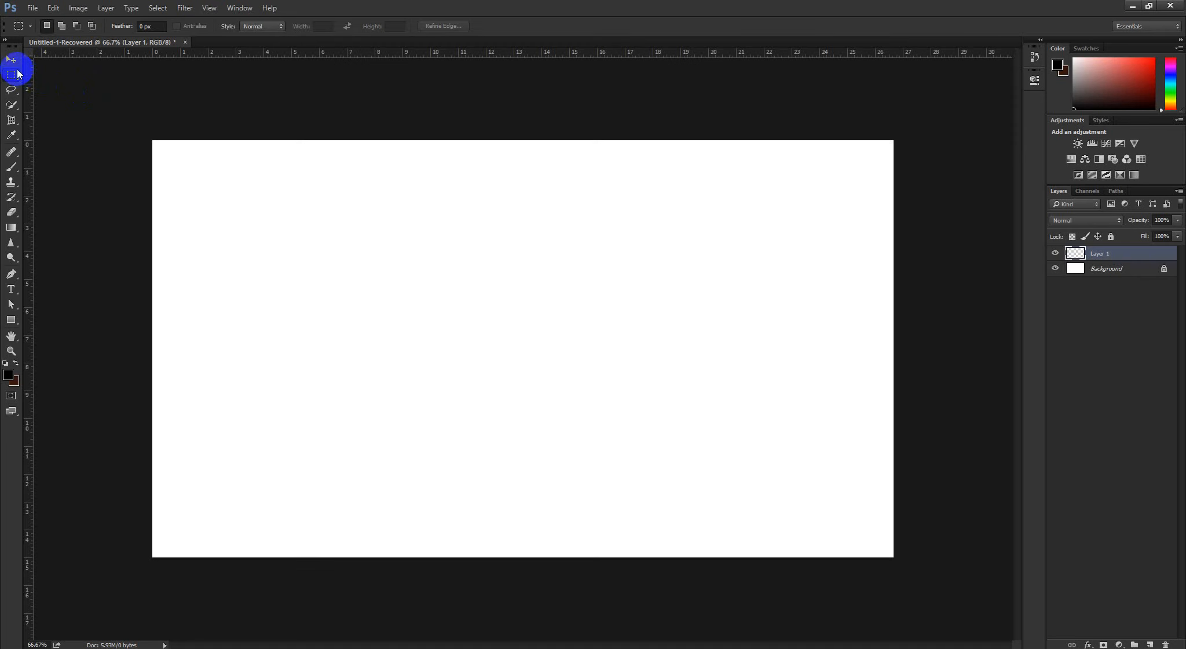
Place aaa.jpg from the LEDP All Class Photoshop folder as an embedded image on the blank canvas
click(11, 59)
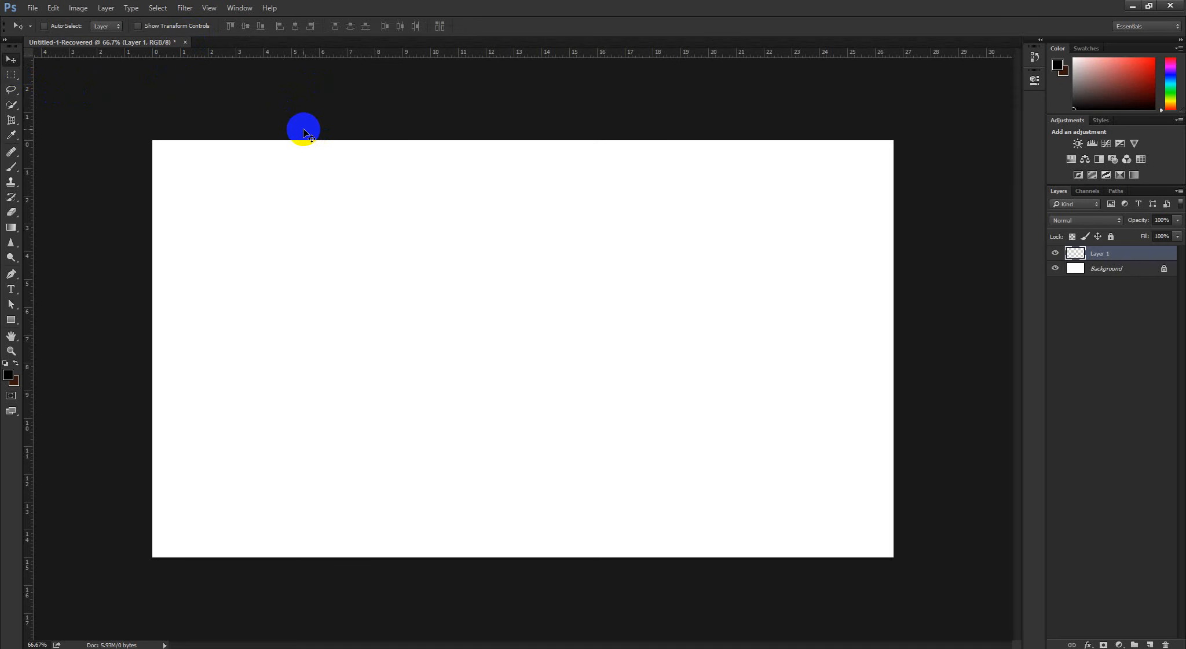
click(40, 10)
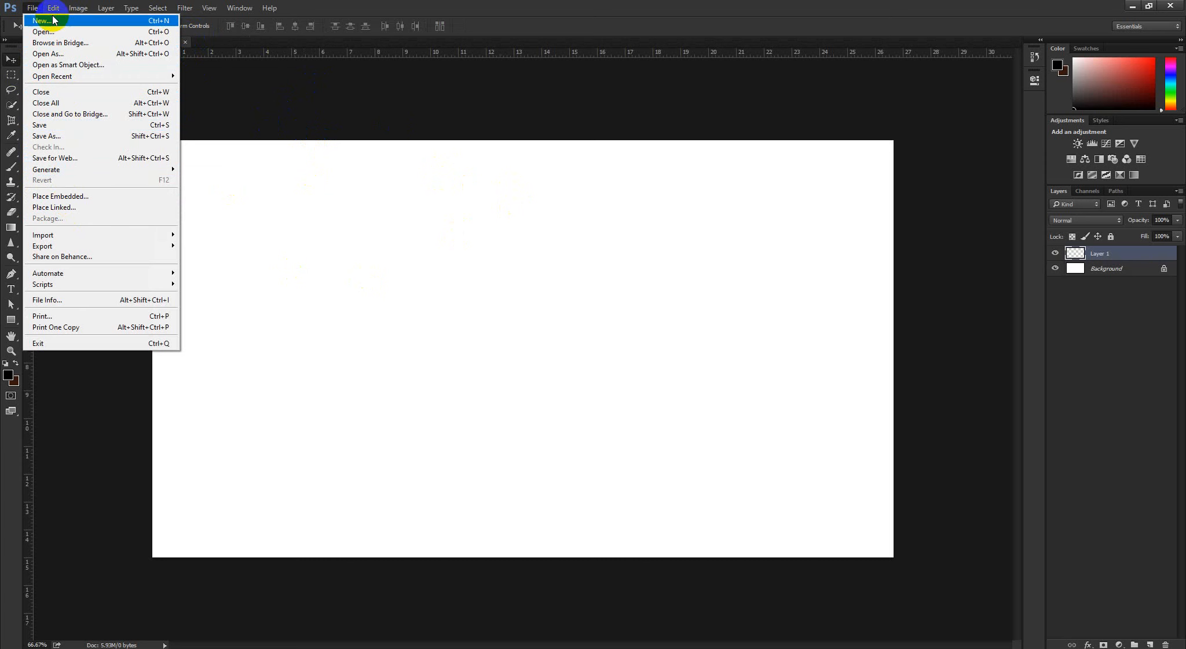
click(74, 196)
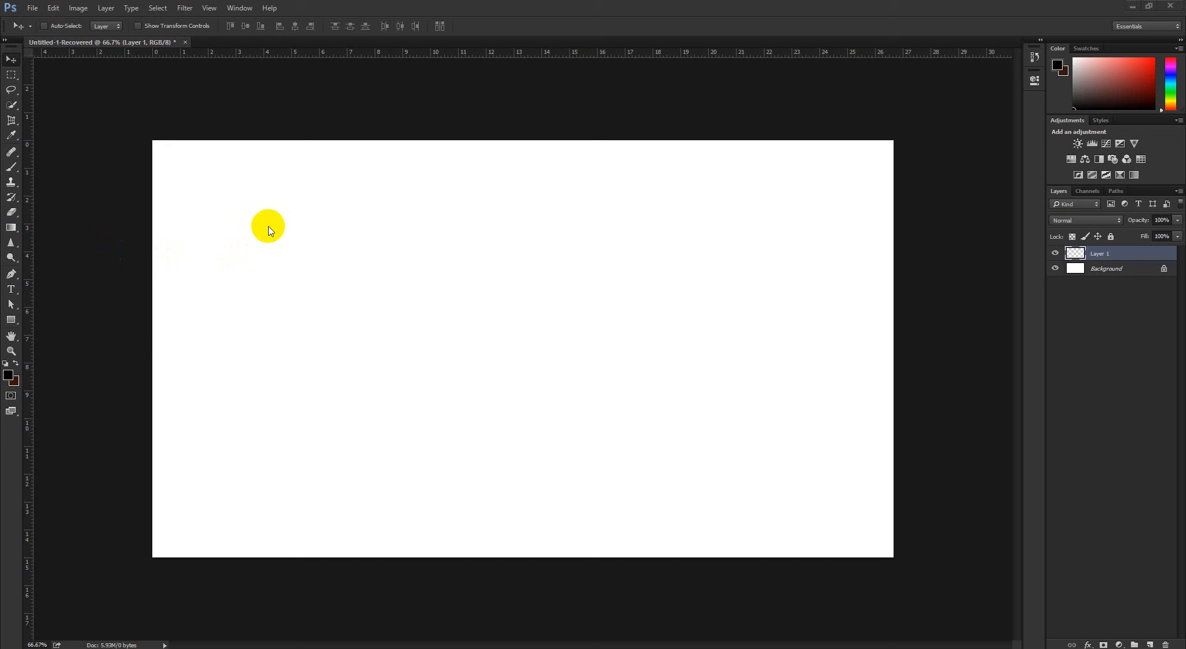
click(32, 8)
click(92, 196)
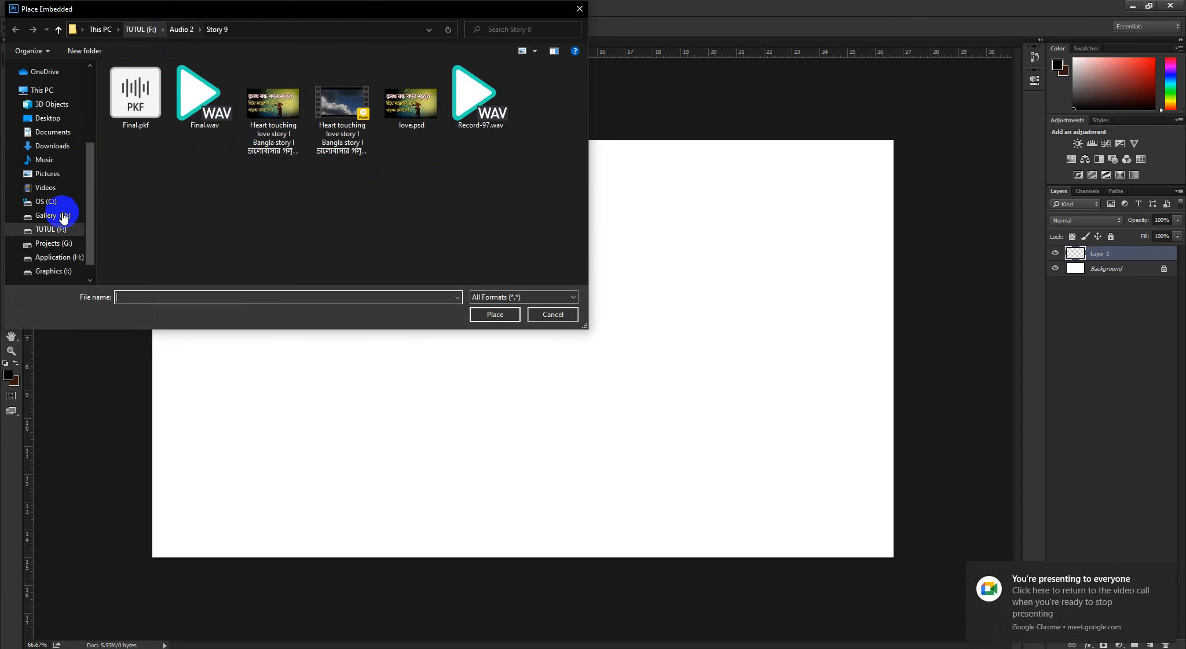
click(47, 117)
double_click(552, 111)
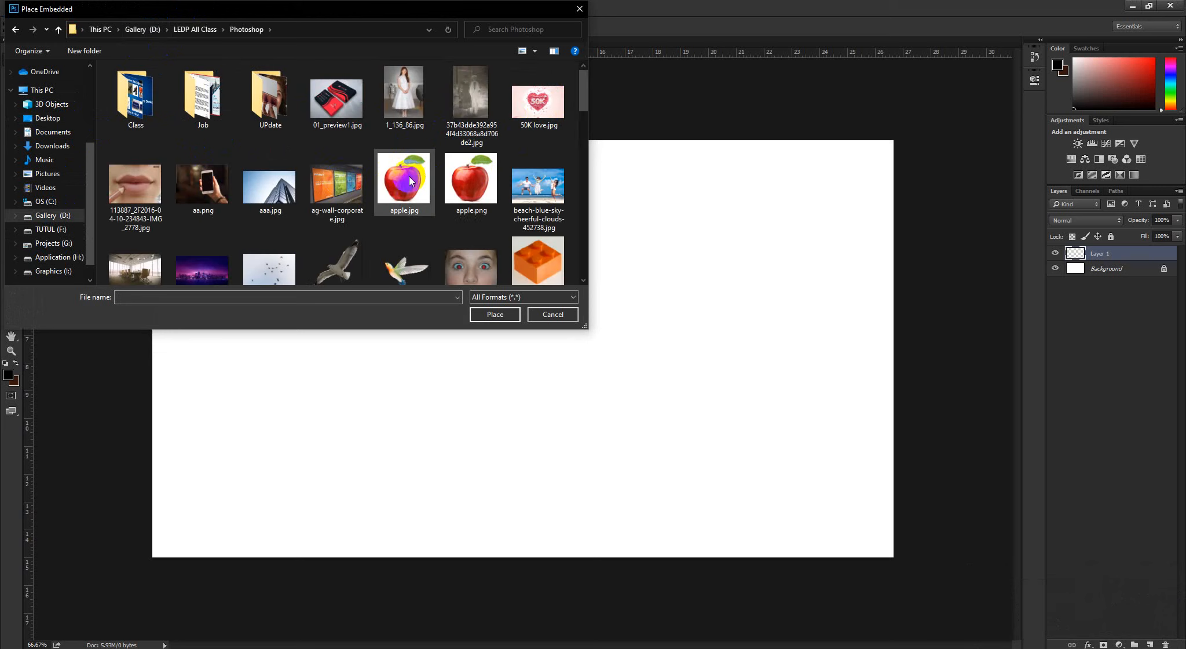
click(270, 186)
click(489, 311)
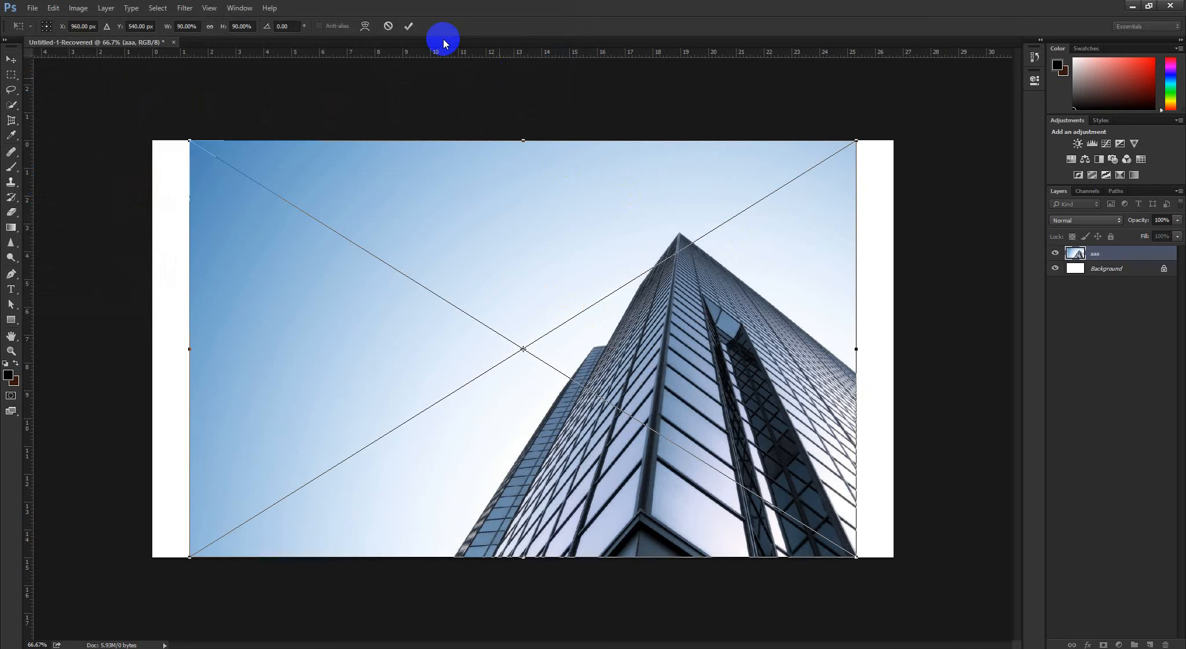
click(413, 26)
Scale the placed building image down to about 55% around its centre with Free Transform
key(ctrl+t)
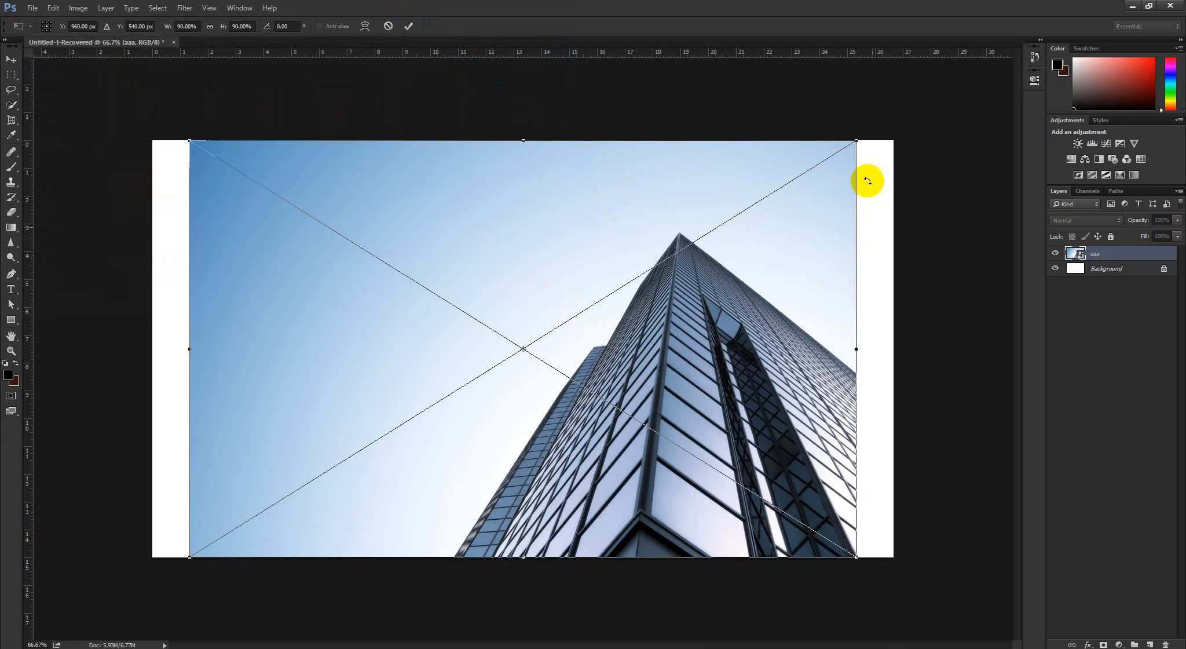
drag(858, 141, 726, 222)
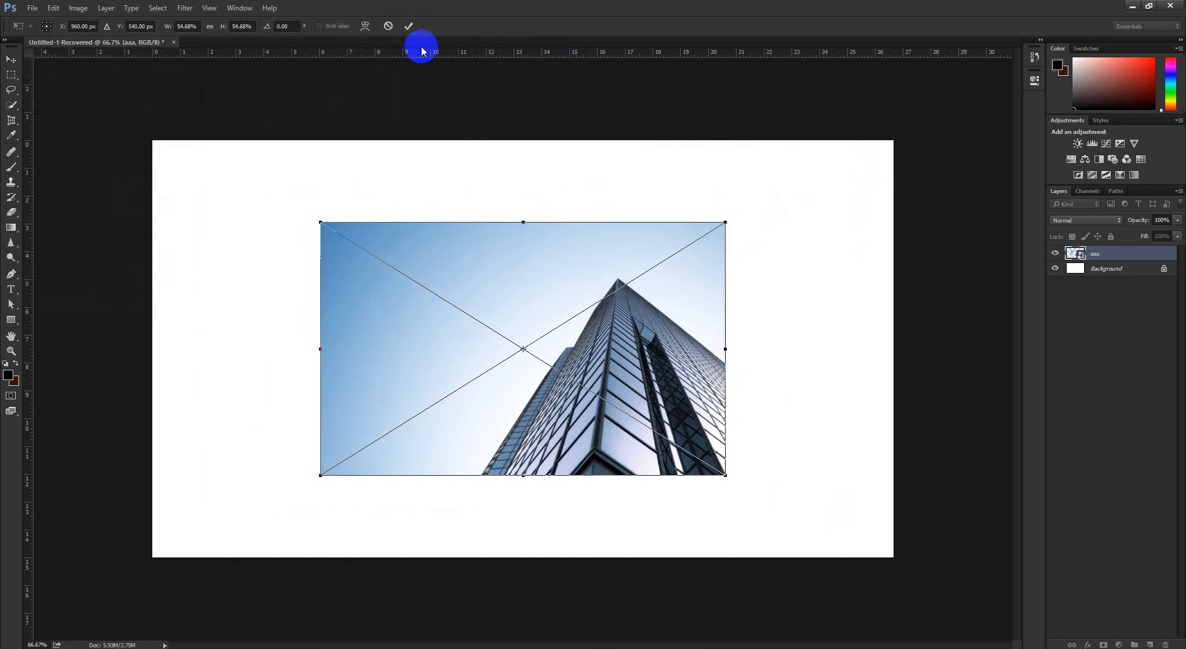
click(409, 26)
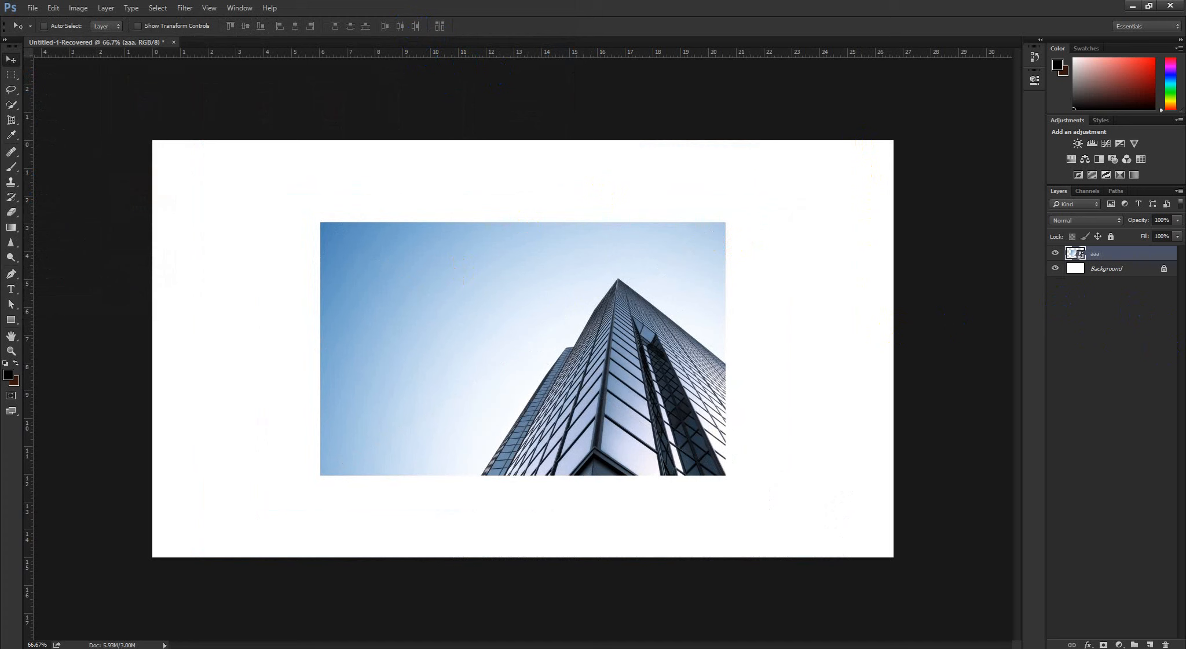
click(1079, 255)
click(1072, 298)
click(1105, 260)
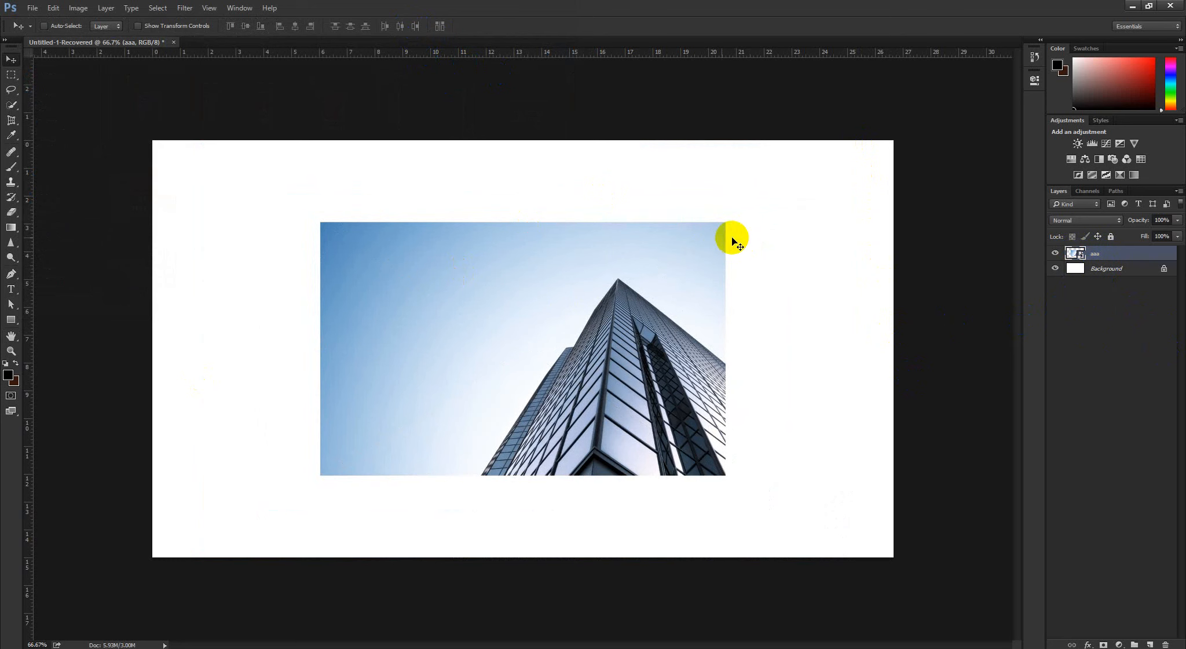
Place BG c.jpg from the Photoshop folder as a linked image and move it over the building image's upper-left corner
click(32, 8)
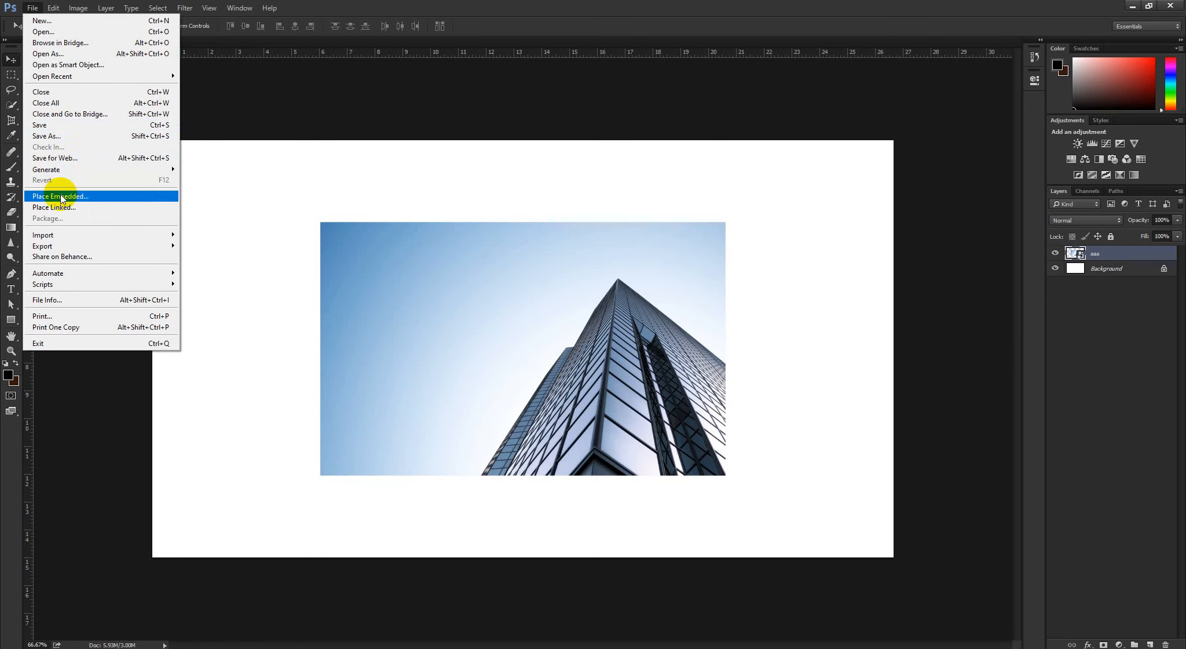
click(80, 207)
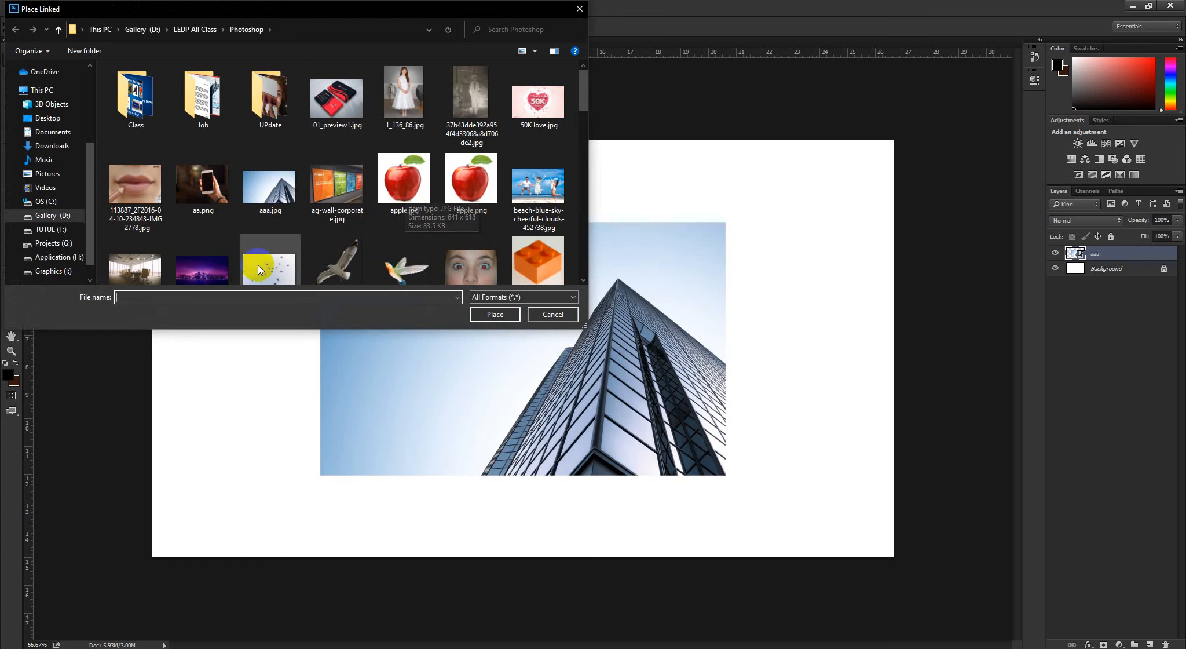
scroll(258, 265, down, 1)
click(204, 244)
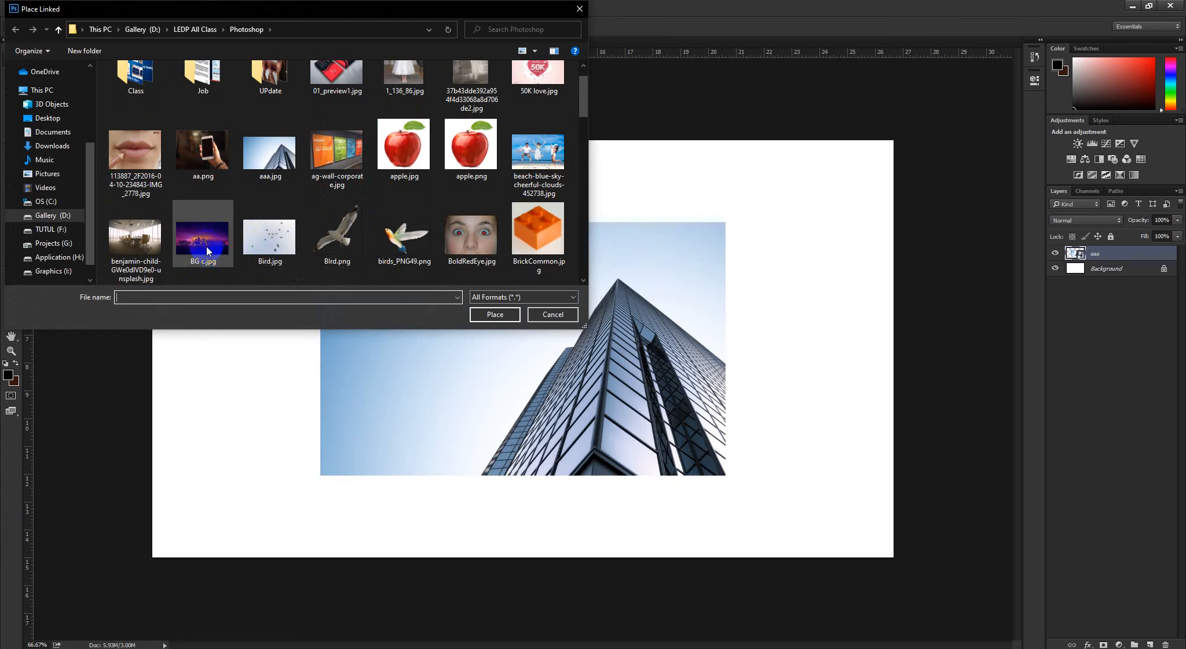
click(481, 314)
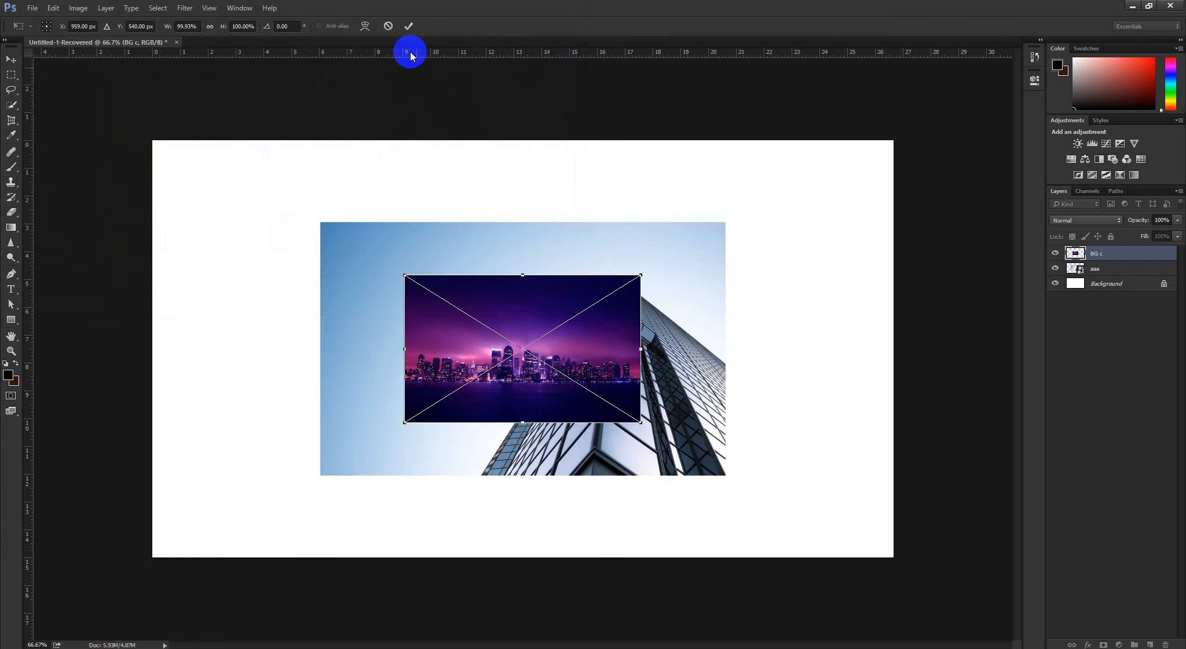
click(409, 25)
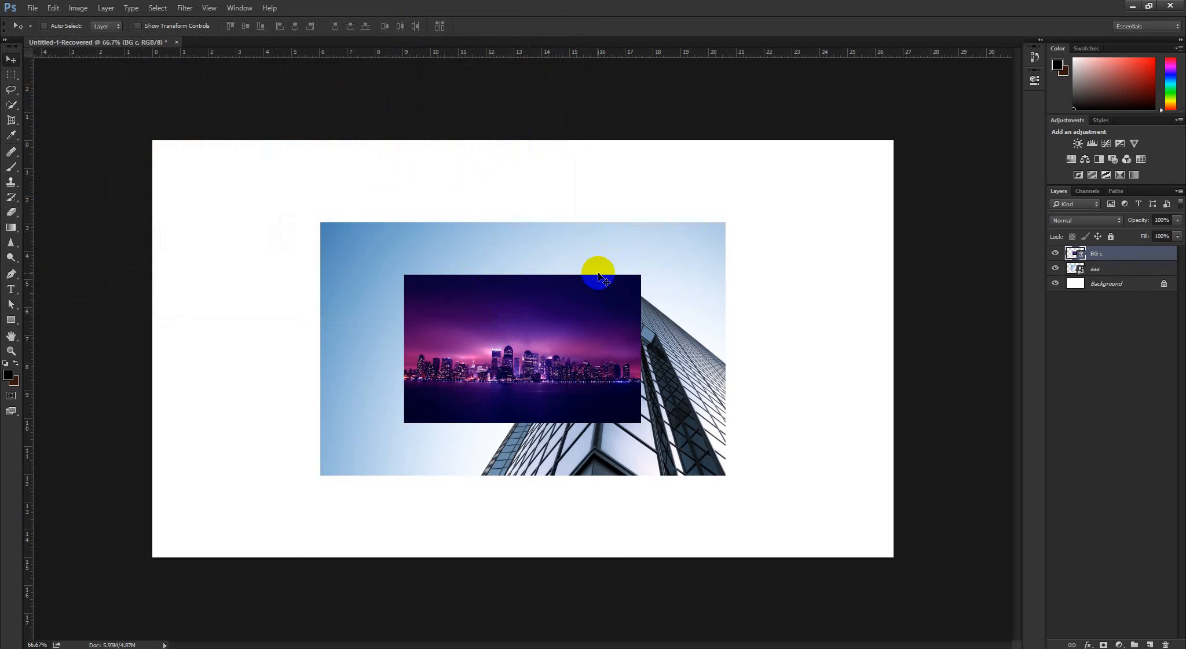
drag(490, 339, 320, 265)
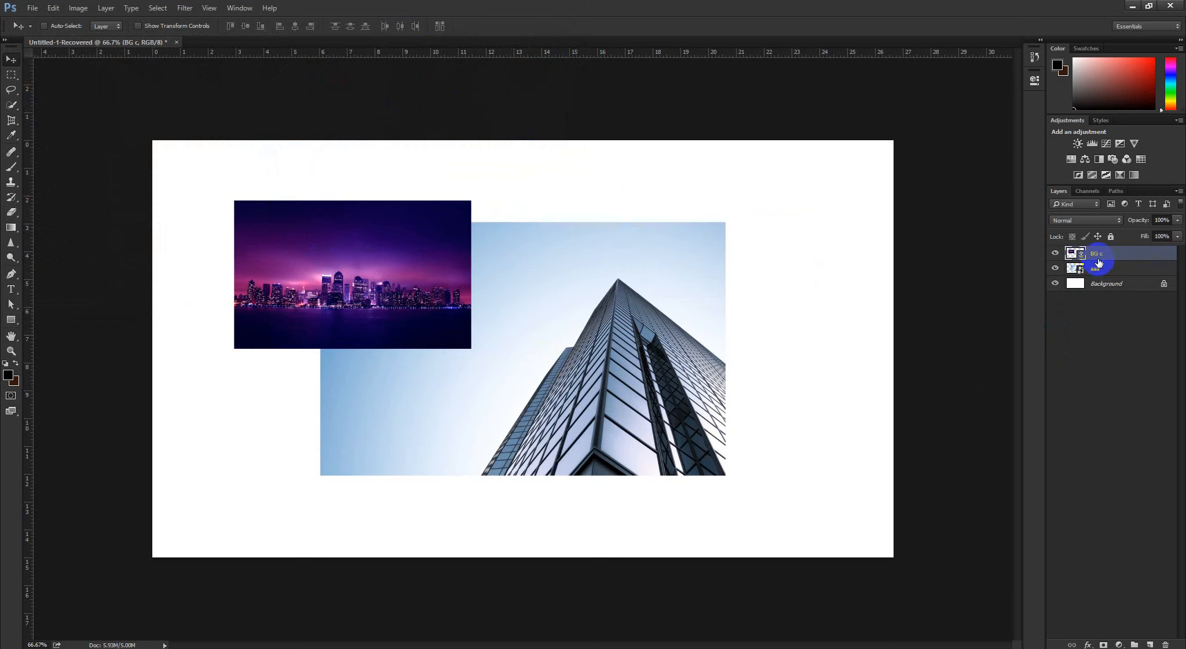
Compare the BG c and aaa layers by selecting each one and switching its visibility off and on
click(1081, 270)
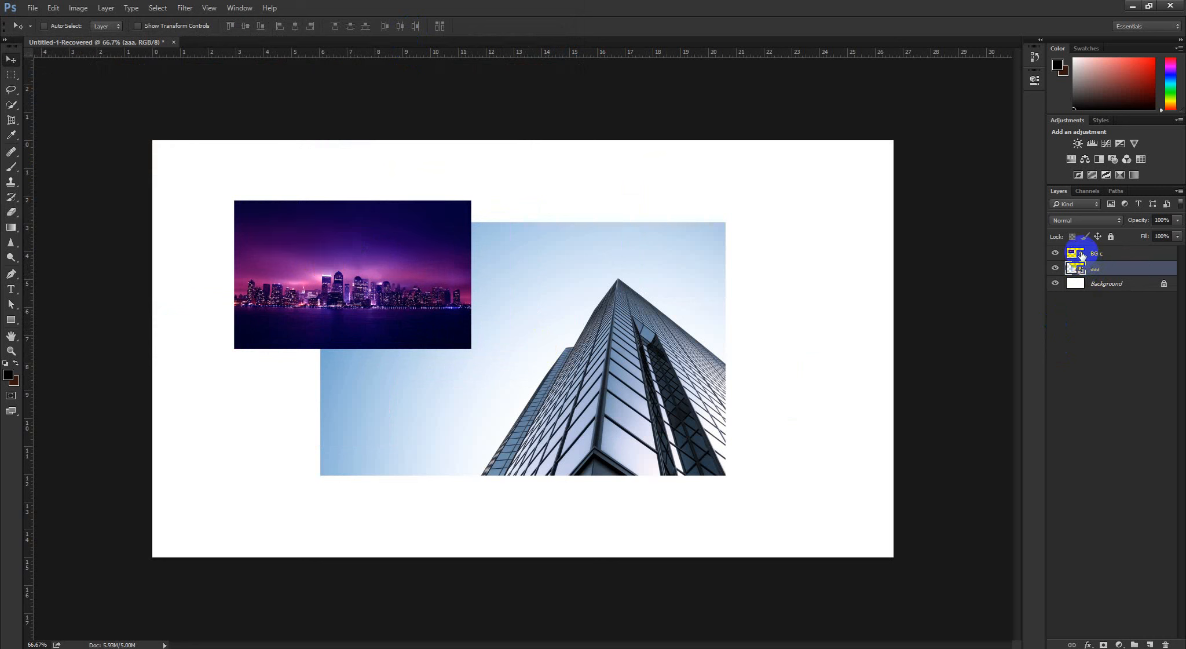
click(1081, 256)
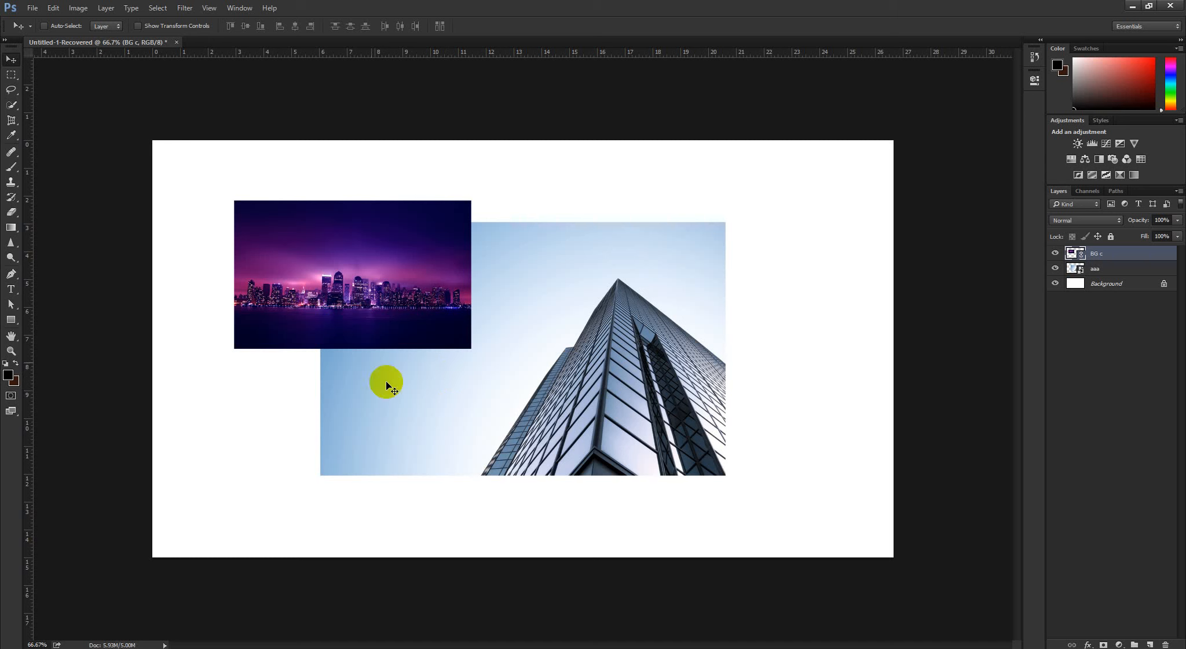
click(1148, 320)
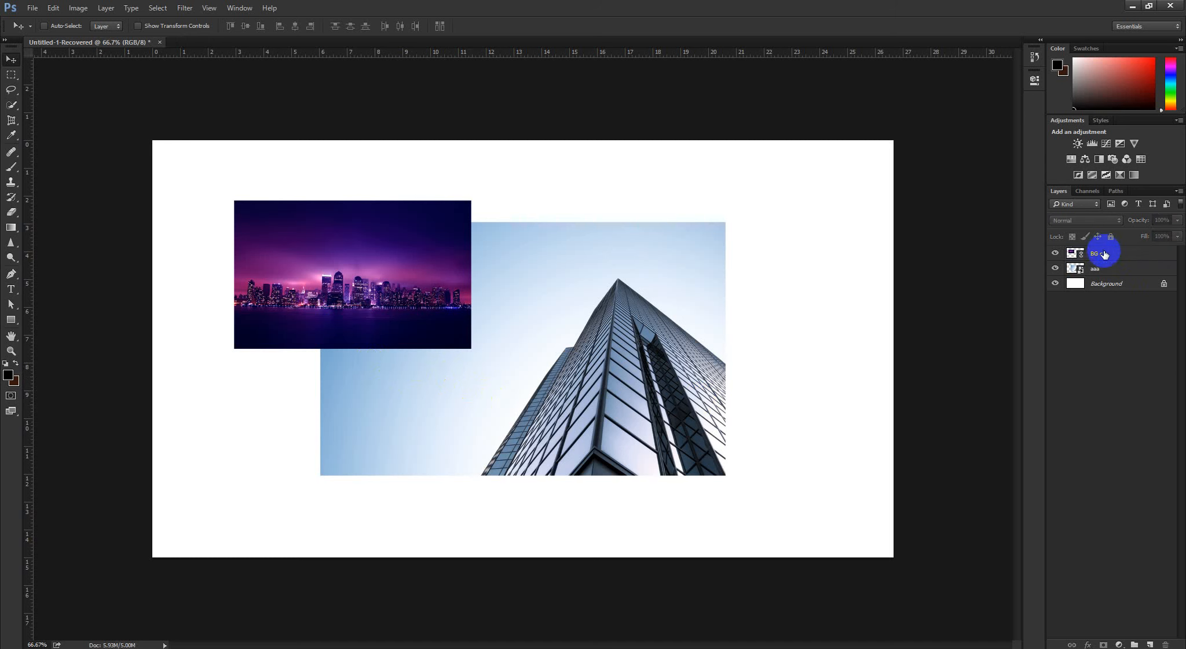
click(1093, 253)
click(1054, 253)
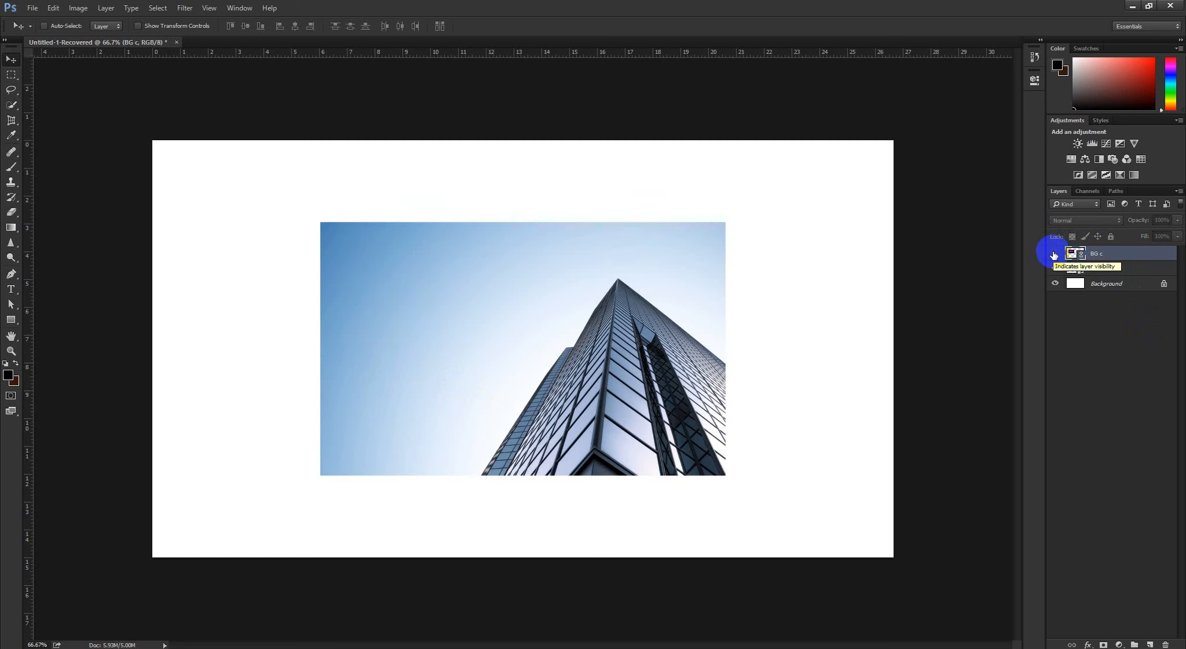
click(1087, 269)
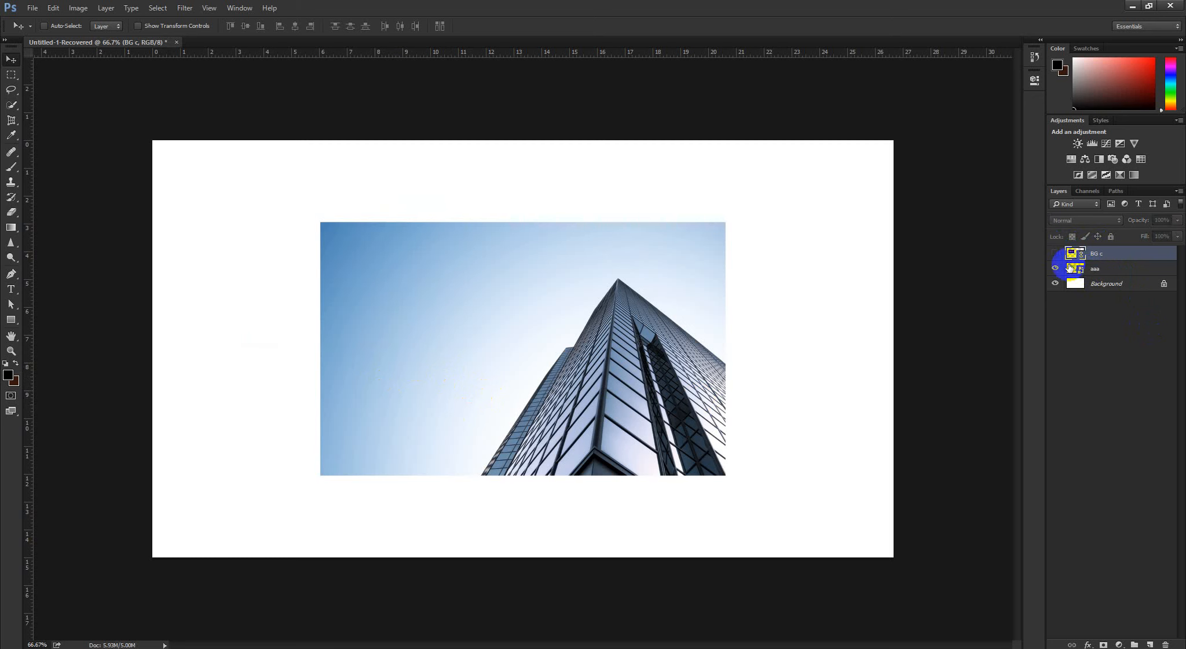
click(1054, 269)
click(1054, 269)
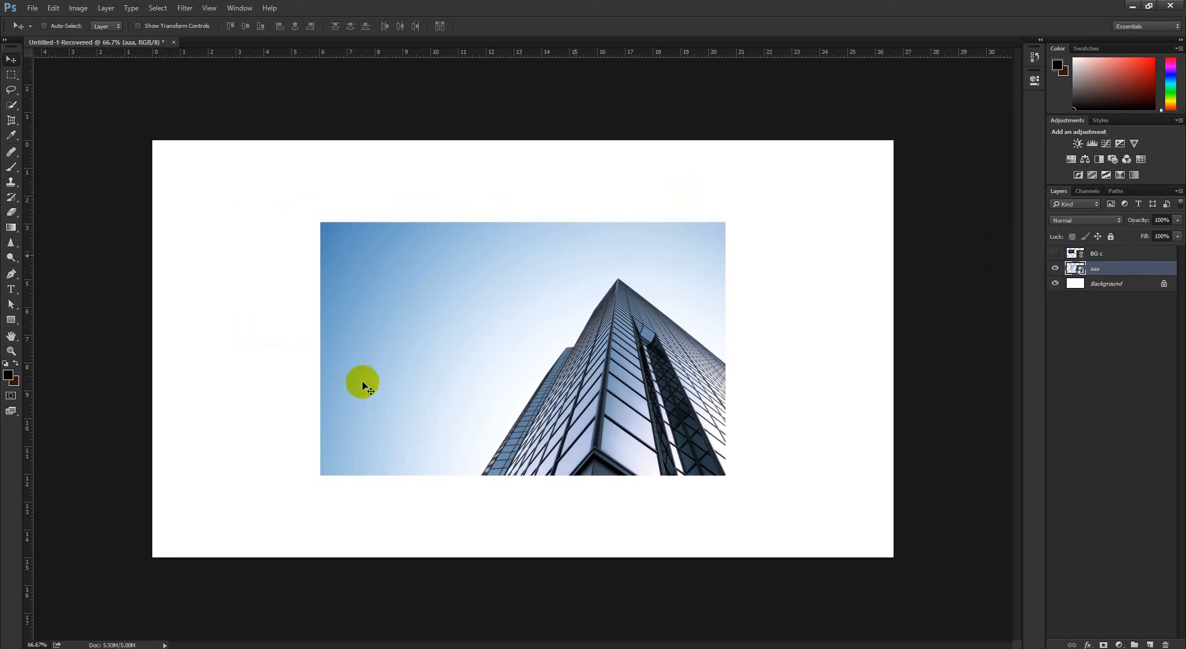
click(1113, 253)
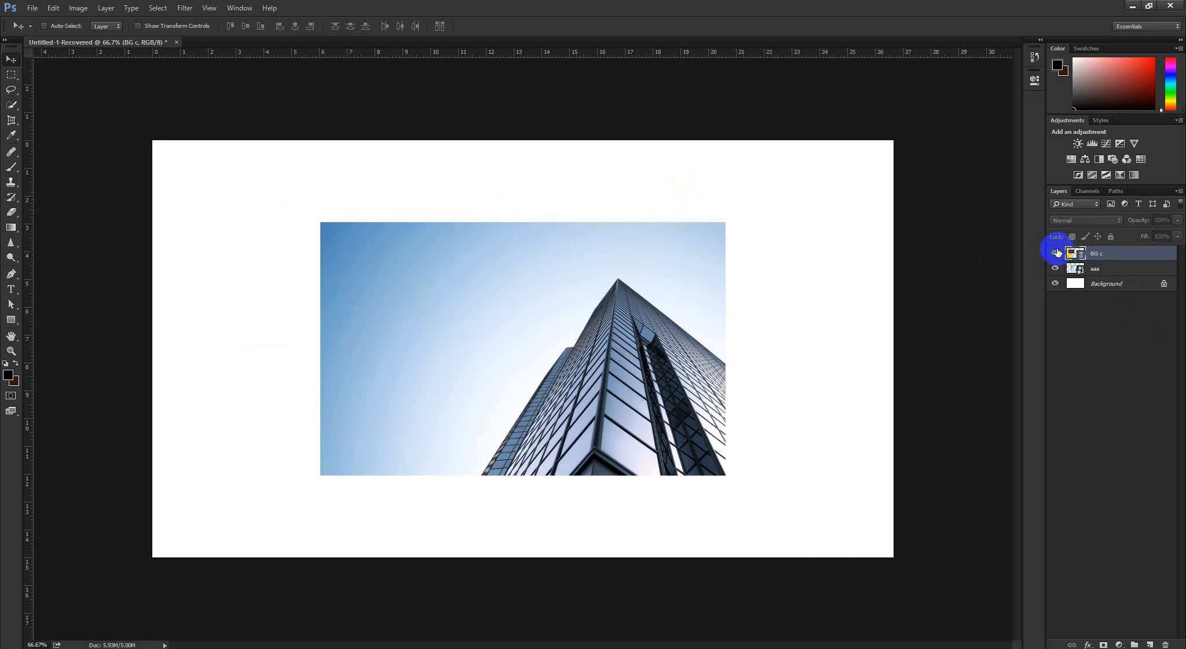
click(1056, 253)
click(1055, 254)
click(1057, 253)
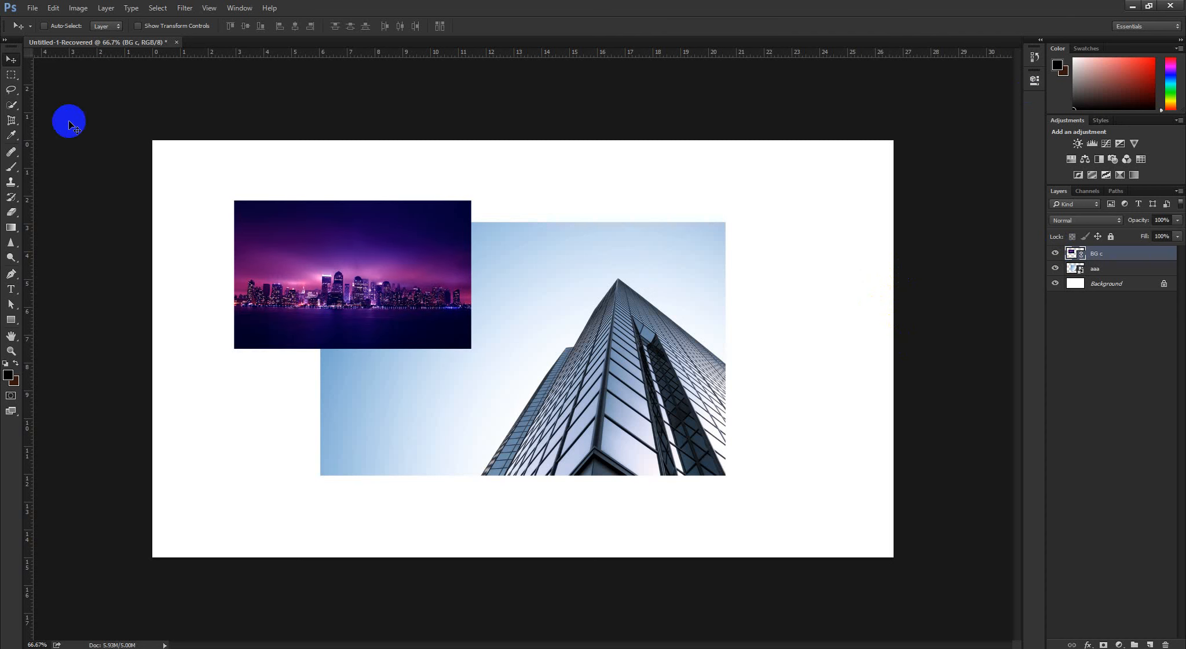
Switch to the Photoshop image folder in File Explorer and delete the source file BG c.jpg
click(1123, 7)
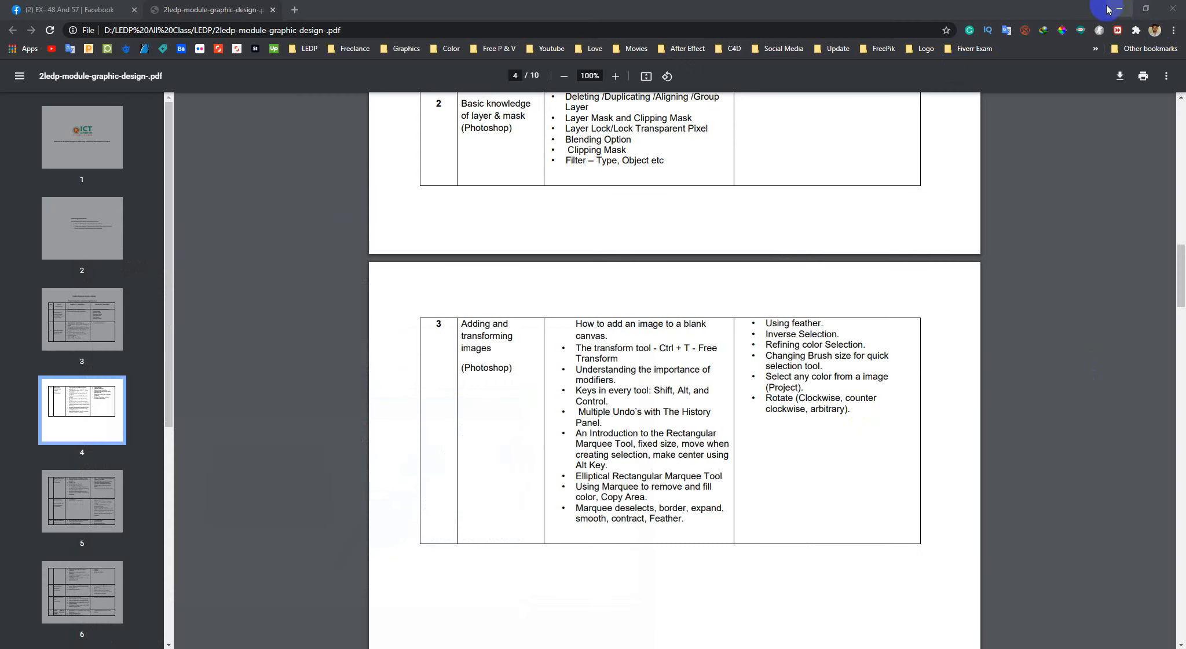
click(1124, 7)
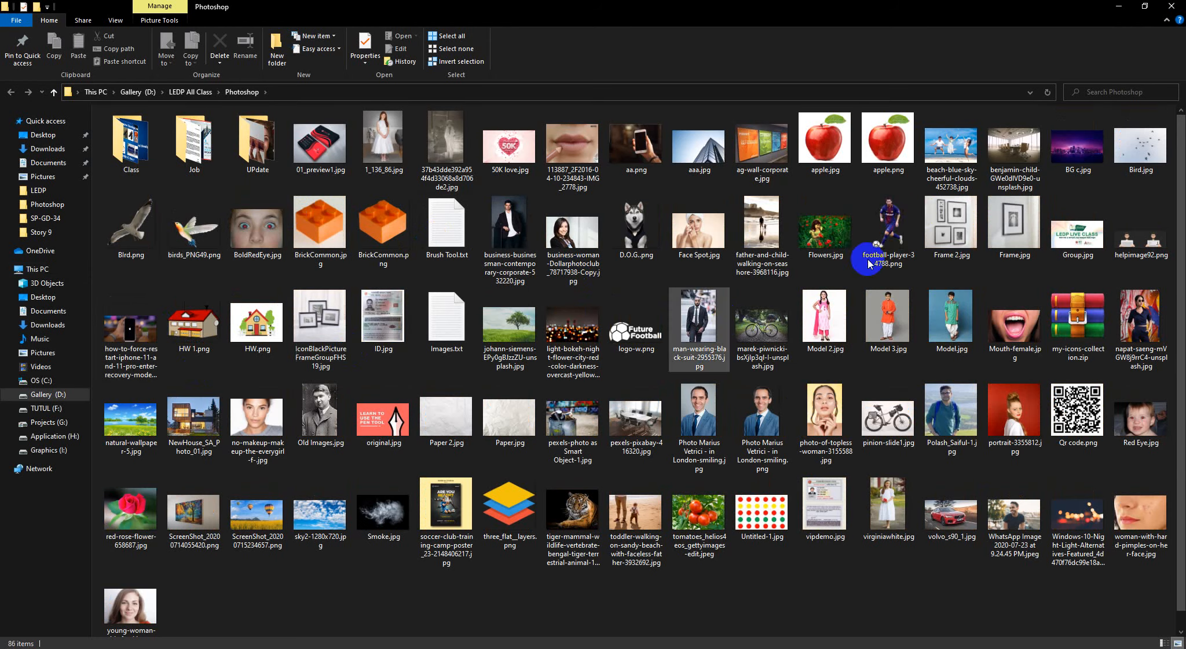
click(1078, 140)
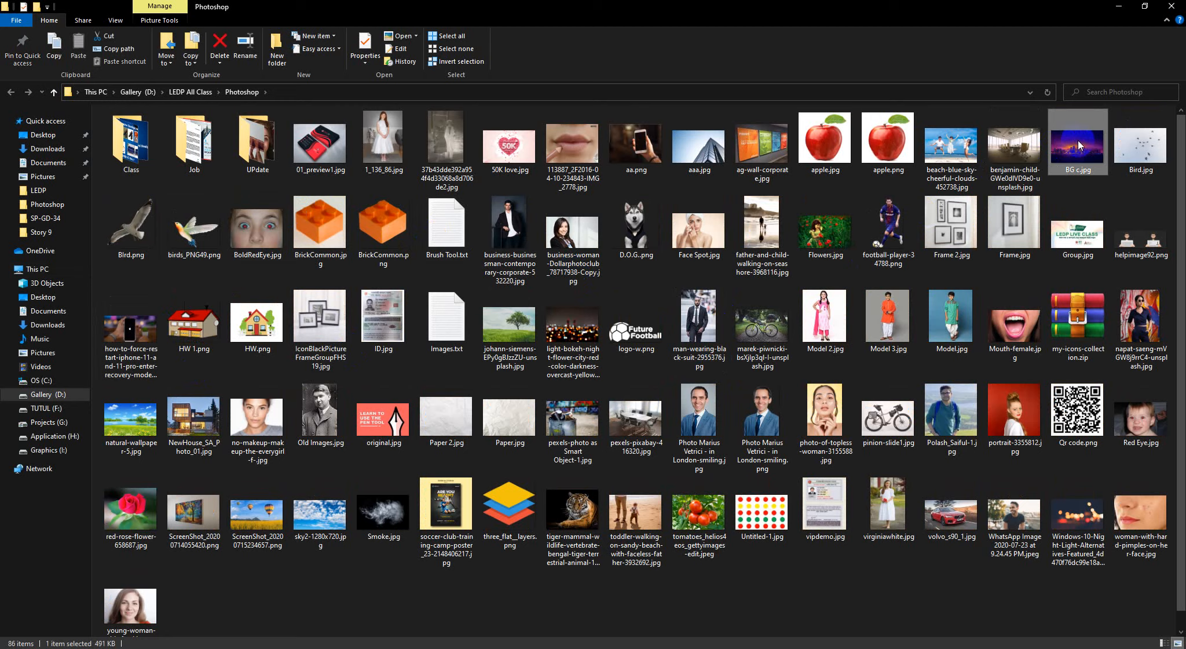
key(Delete)
click(1118, 6)
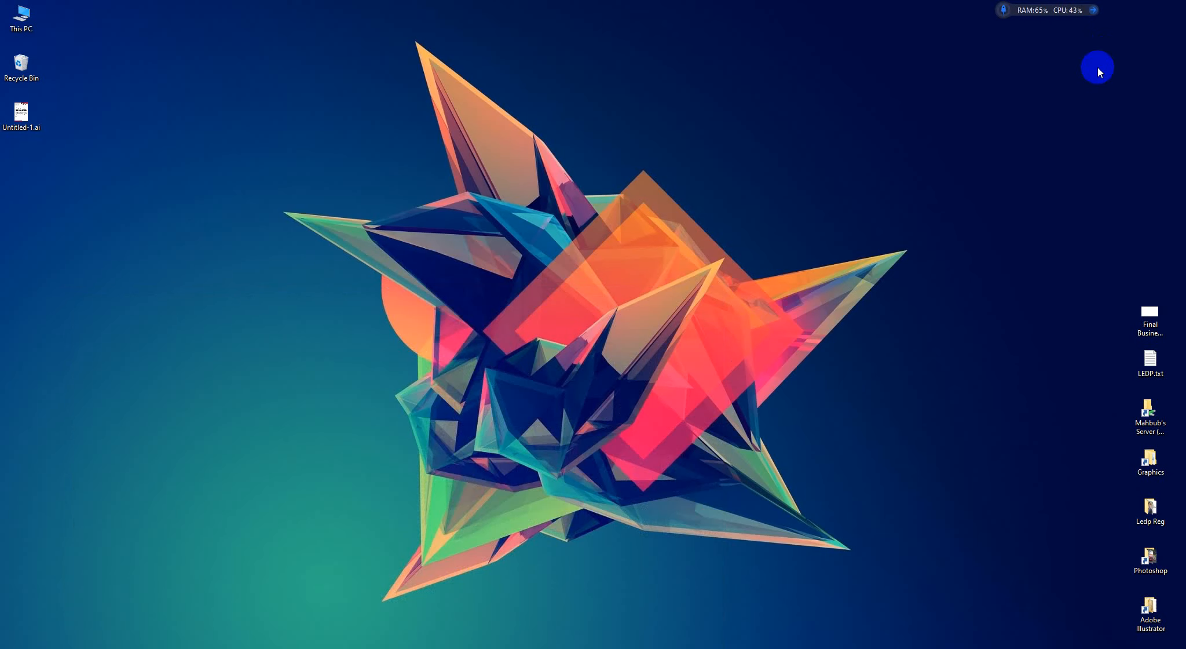
Restore BG c.jpg from the Recycle Bin and return to the Photoshop document
double_click(22, 62)
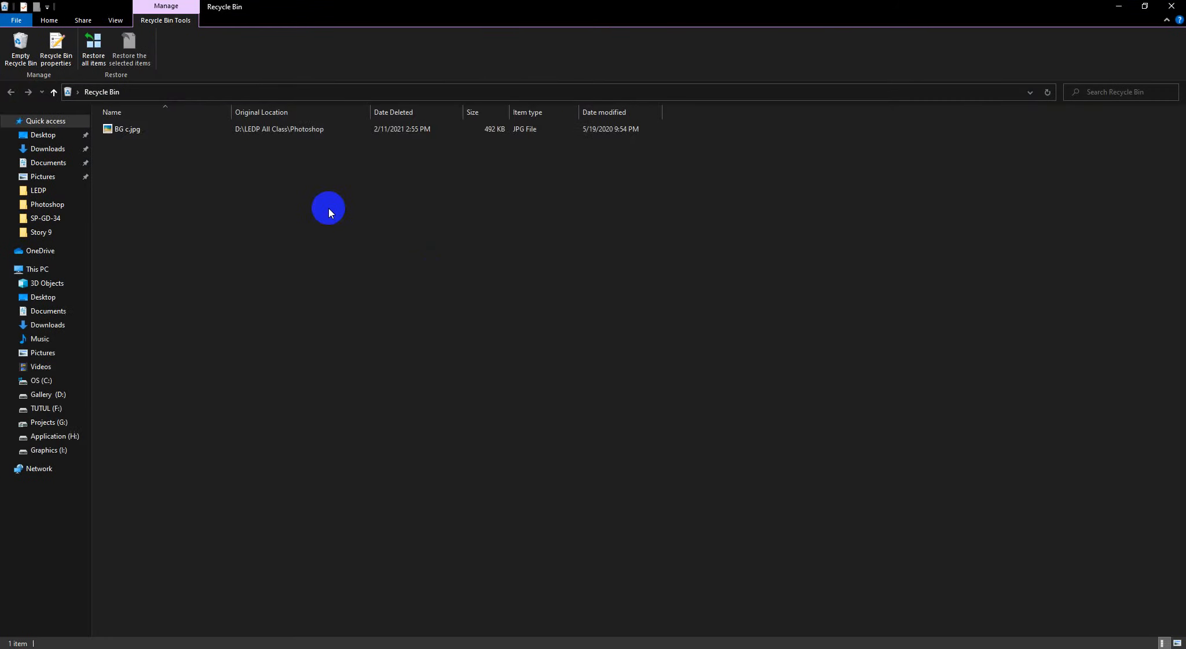
right_click(150, 131)
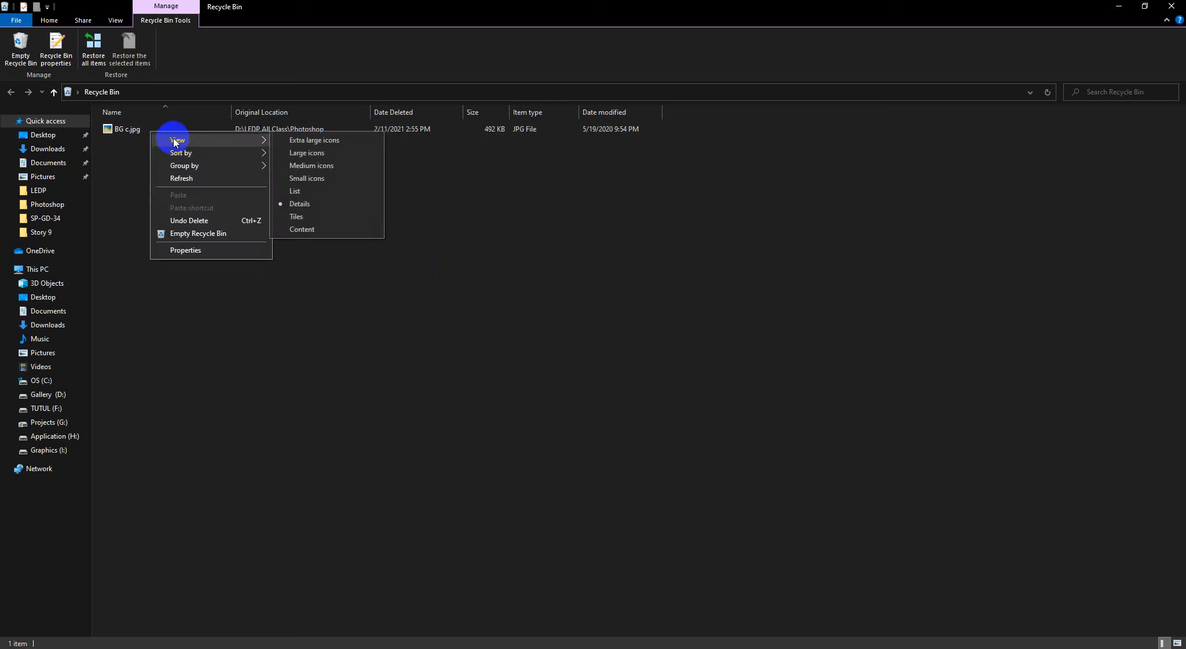
click(139, 137)
right_click(137, 131)
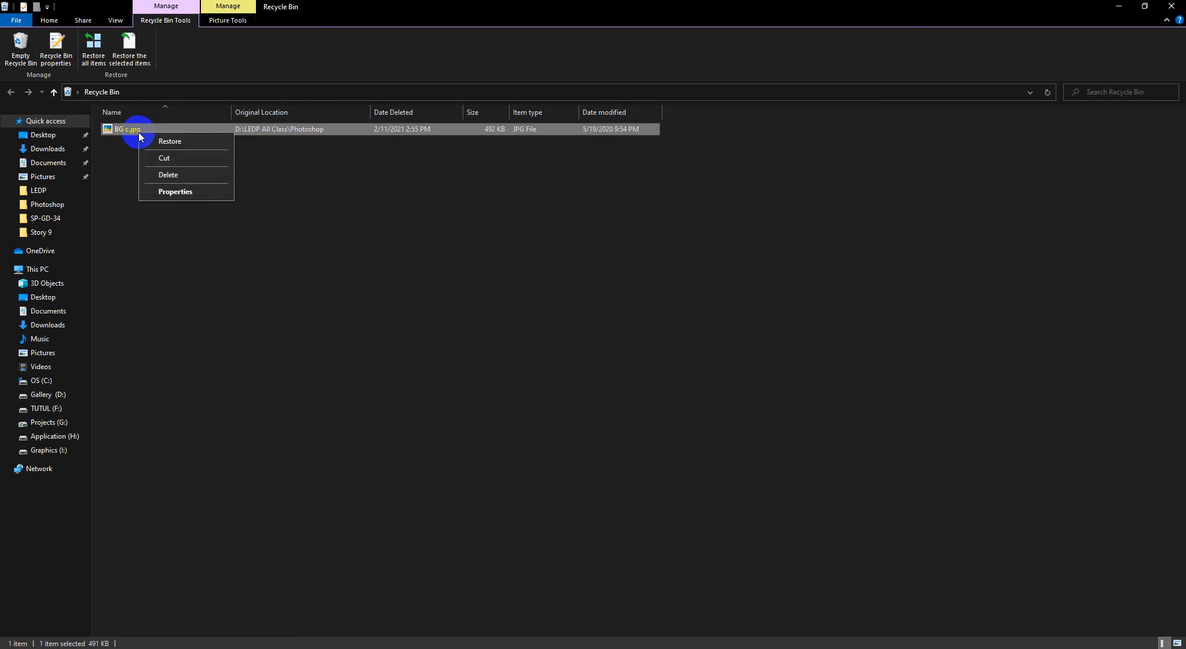
click(165, 142)
click(1175, 3)
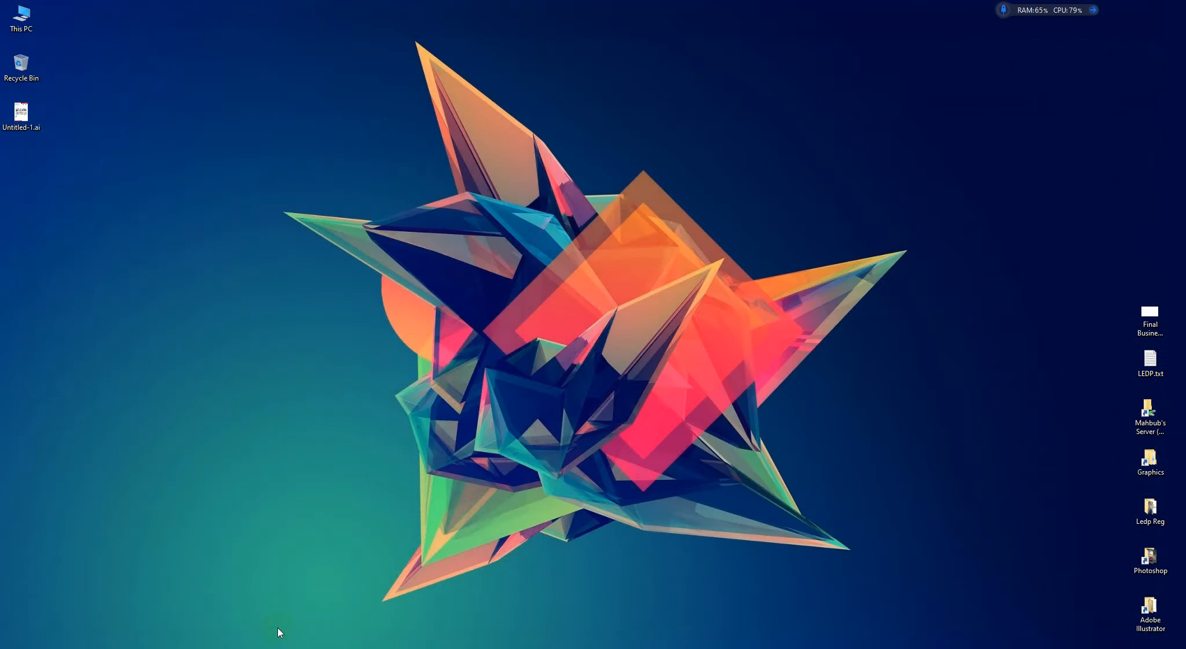
click(206, 647)
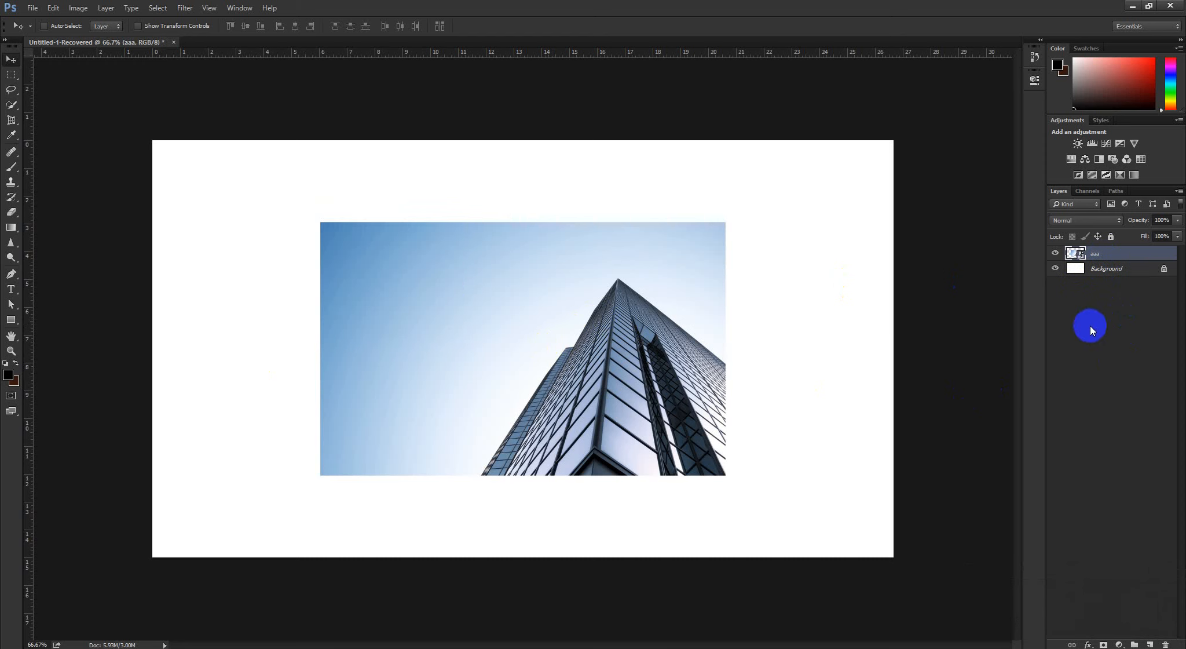
click(33, 10)
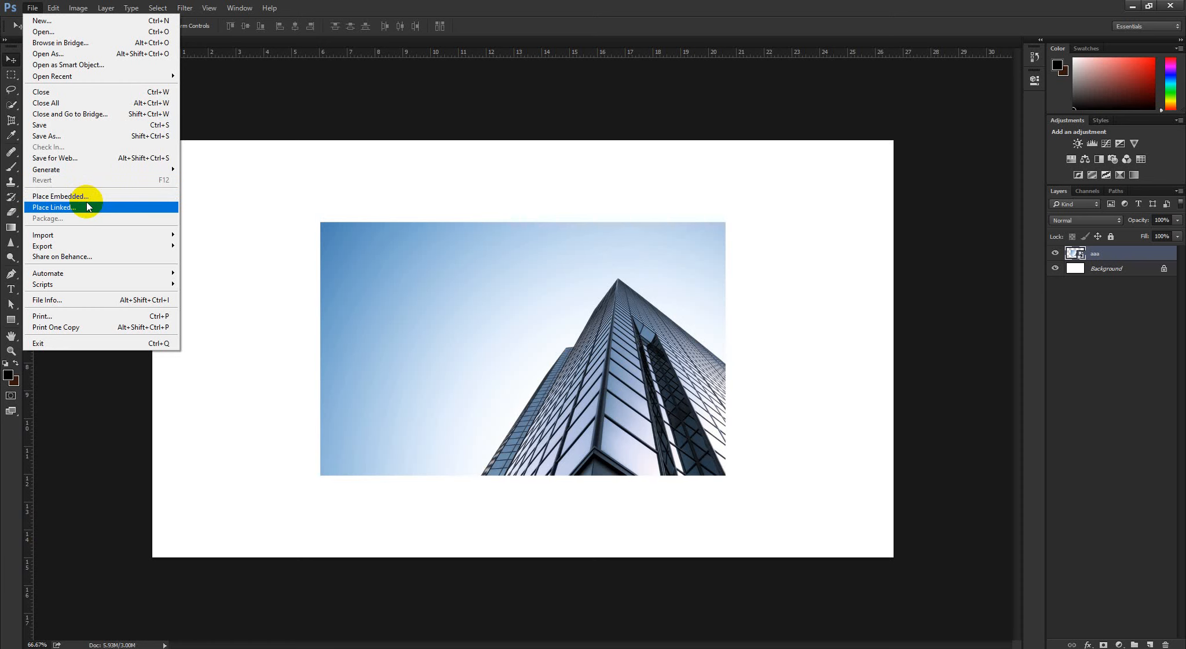
click(509, 1)
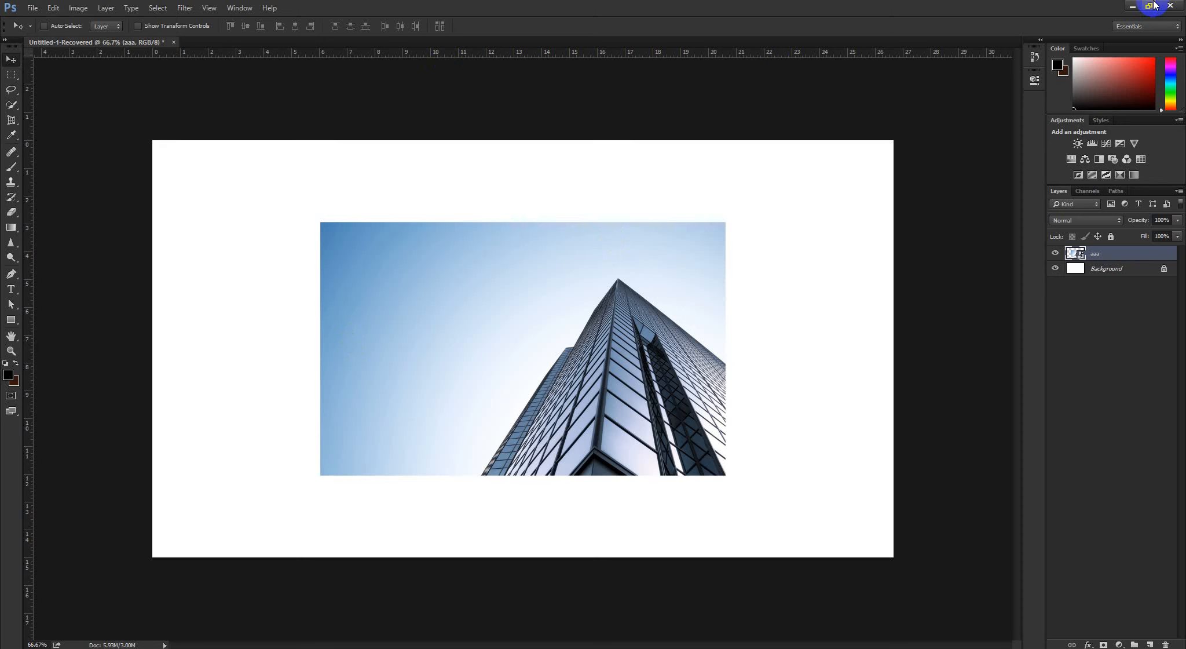
Open the Photoshop image folder from the desktop and place business-woman-Dollarphotoclub_78717938-Copy.jpg from it directly onto the canvas
click(1133, 5)
right_click(636, 196)
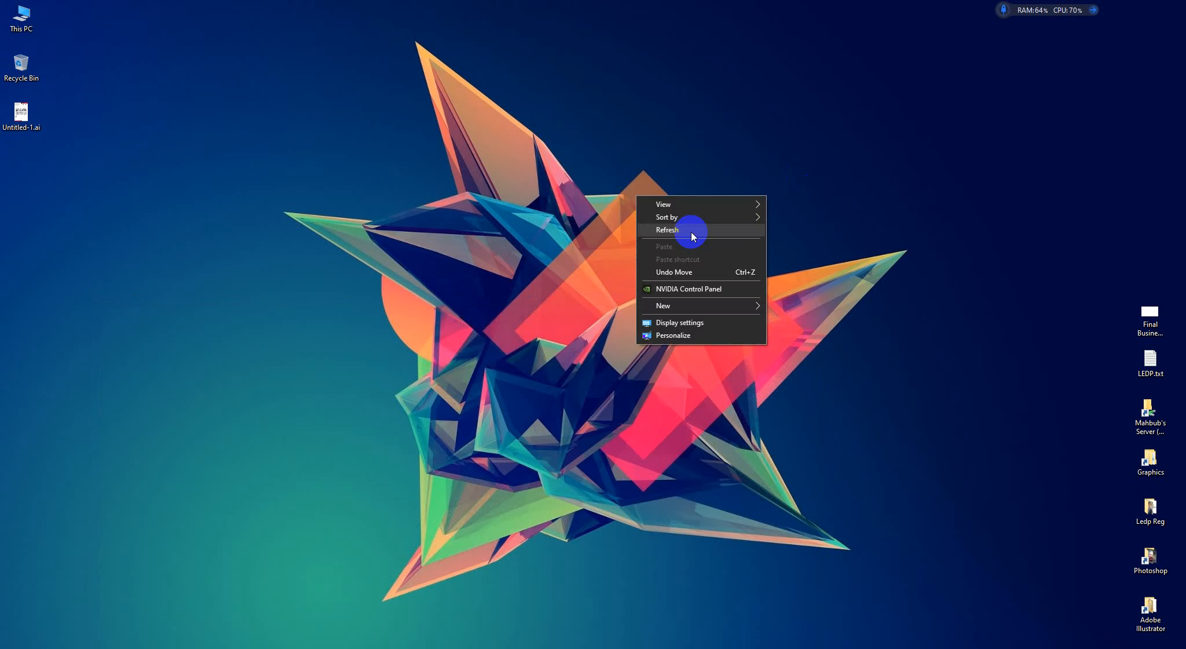
click(692, 231)
double_click(1136, 574)
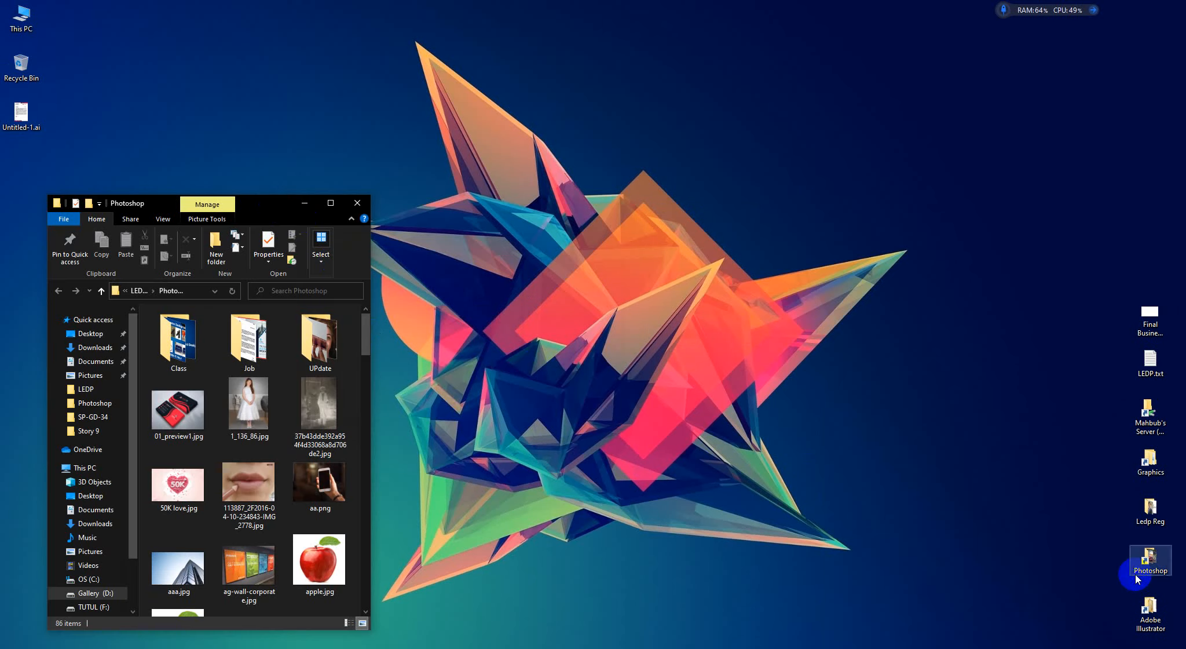
drag(266, 204, 545, 1)
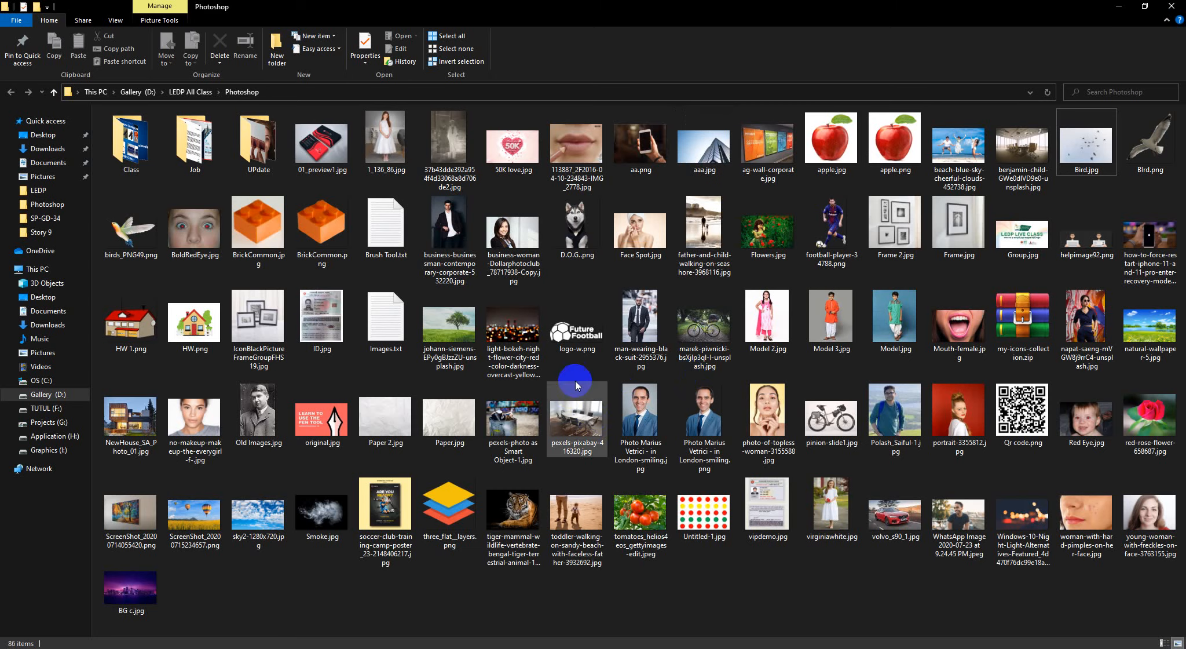
drag(513, 231, 261, 563)
drag(365, 269, 365, 266)
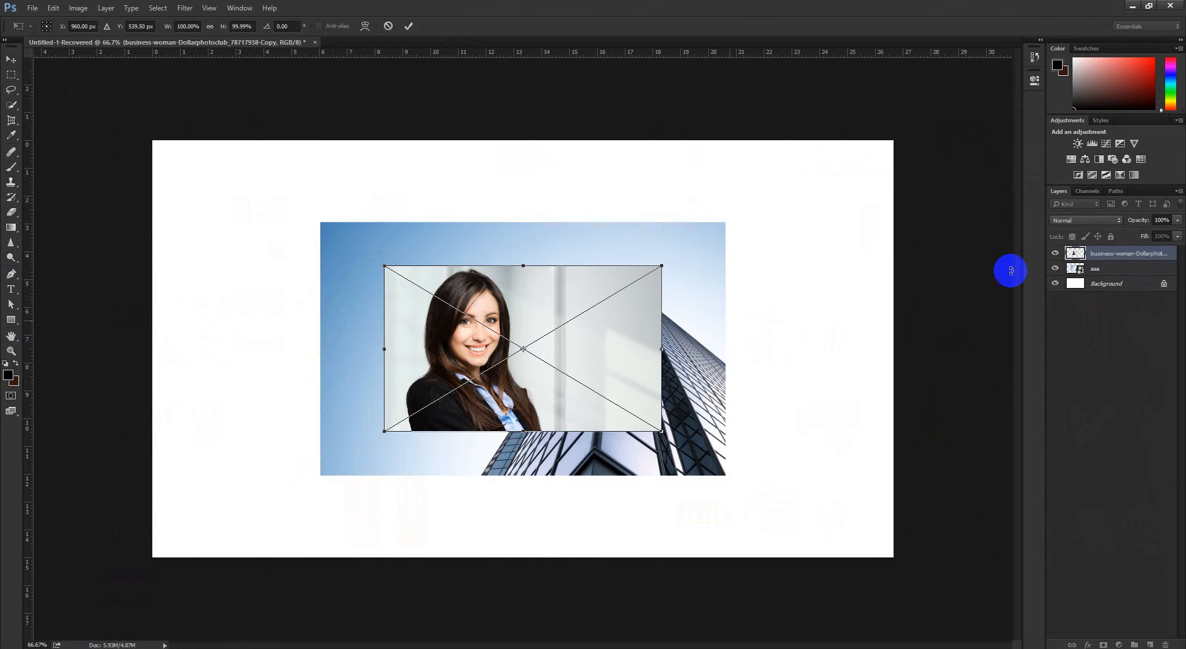
click(407, 29)
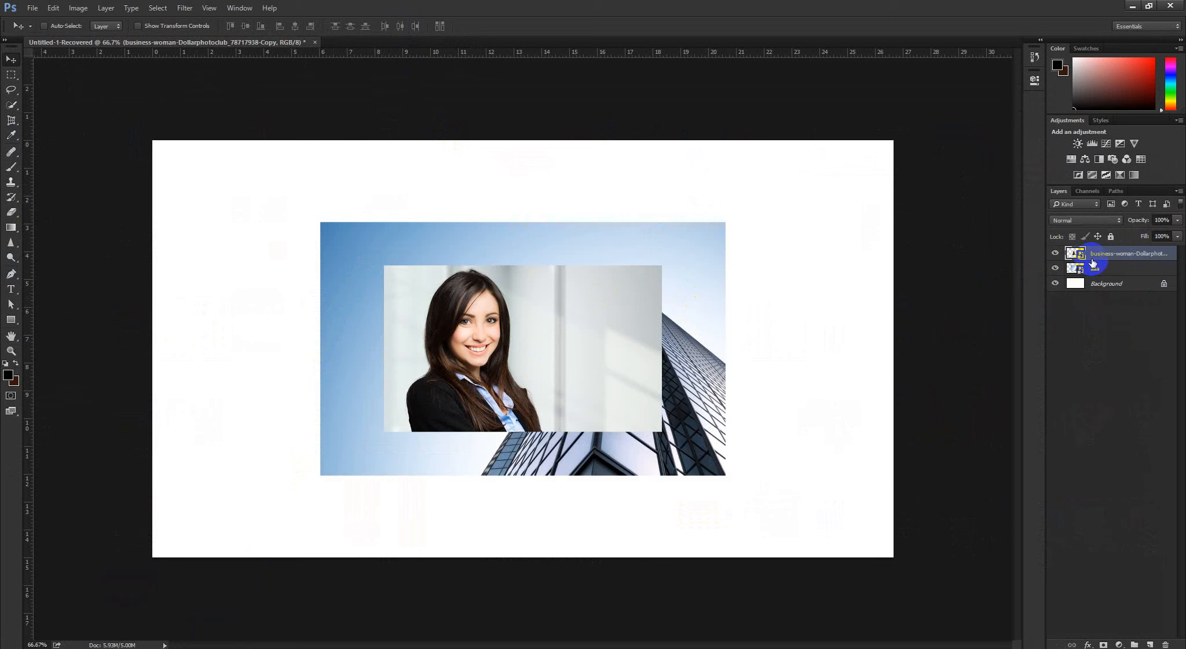
Delete the business-woman layer and the aaa building layer from the document
key(Delete)
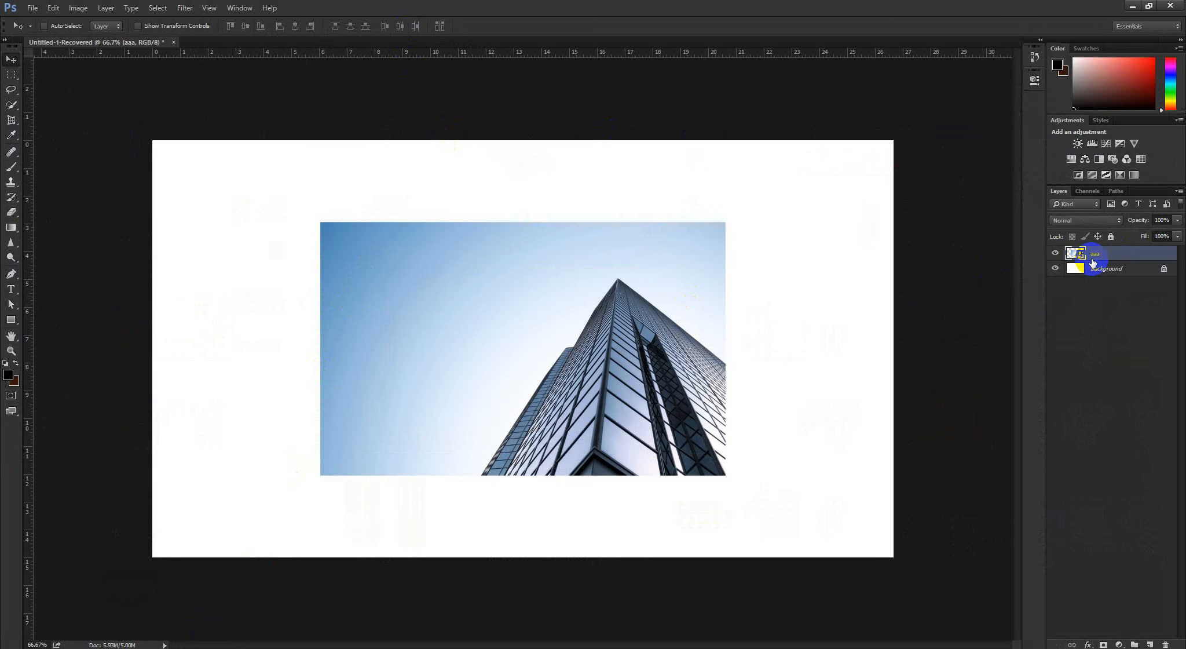
key(Delete)
Switch to the graphic design module PDF in Chrome to review the class 3 topics on adding and transforming images
click(32, 8)
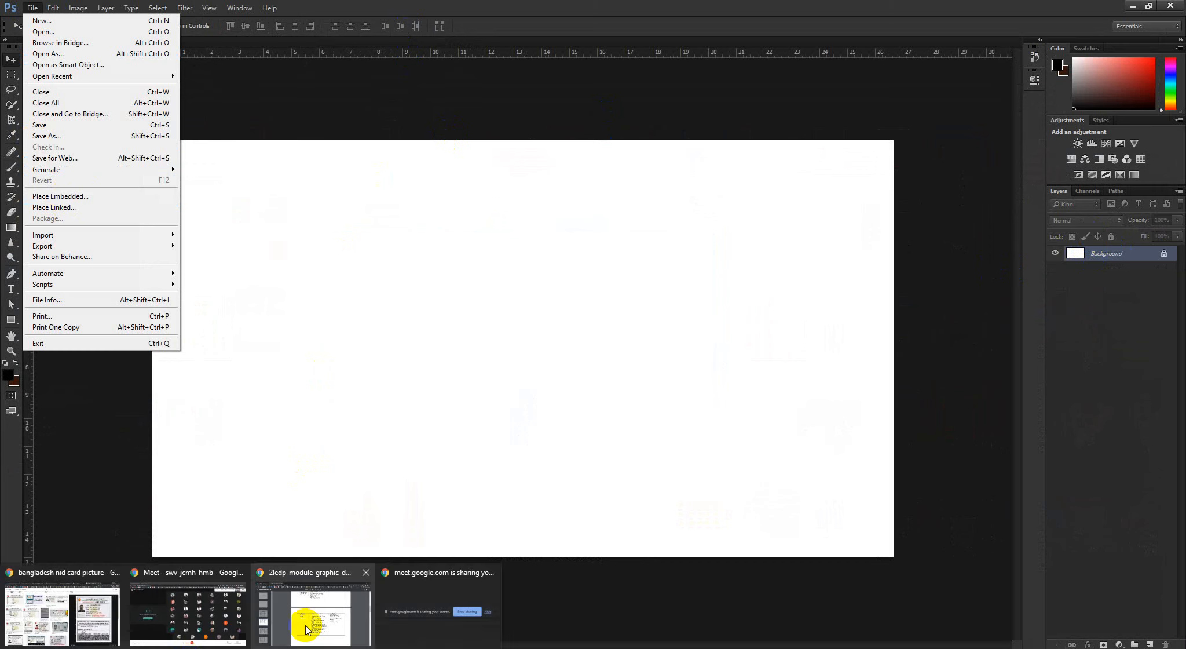
click(305, 630)
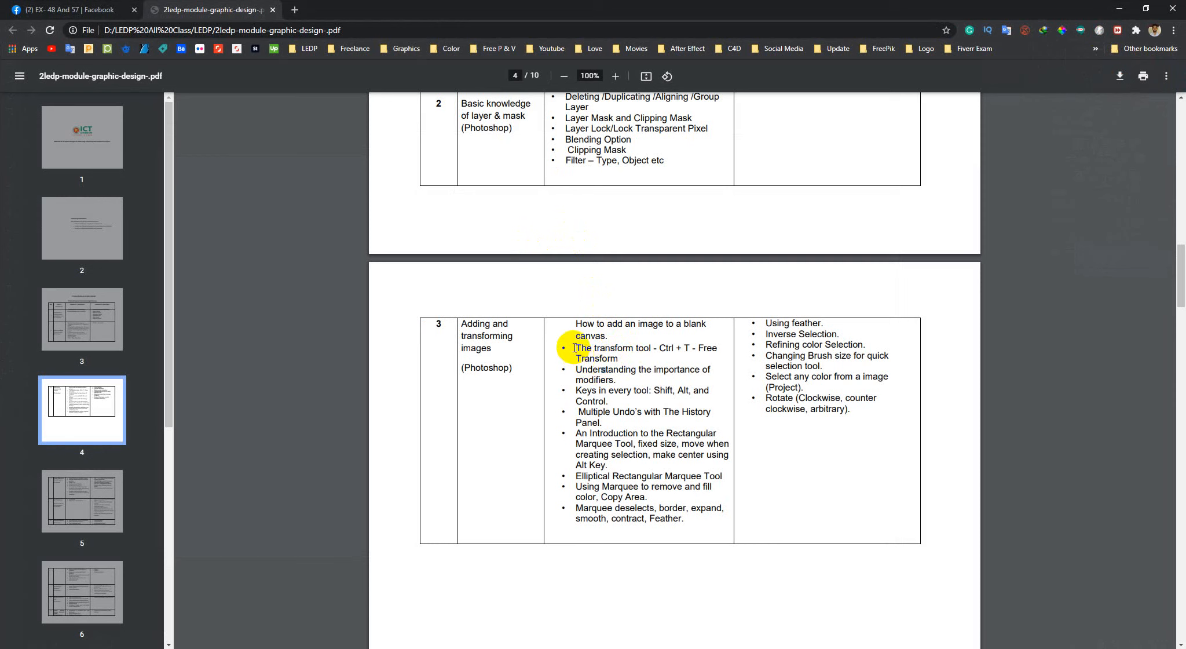
Highlight the Free Transform topic in the class 3 section of the PDF and return to the Photoshop document
drag(574, 348, 619, 359)
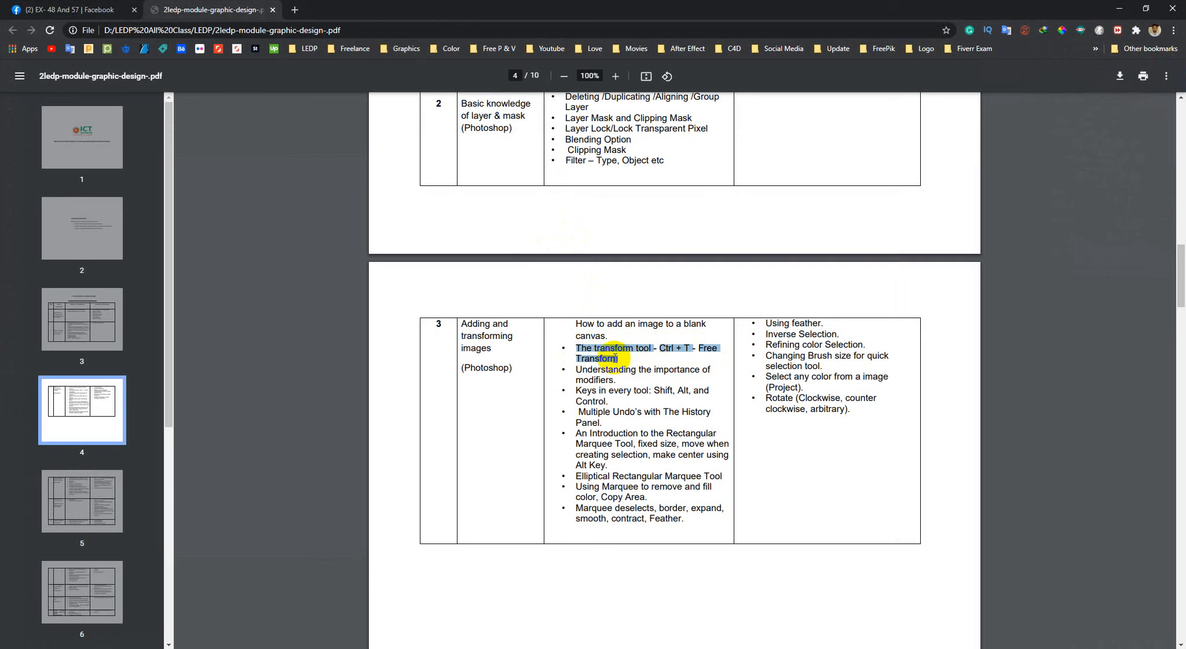
click(1123, 9)
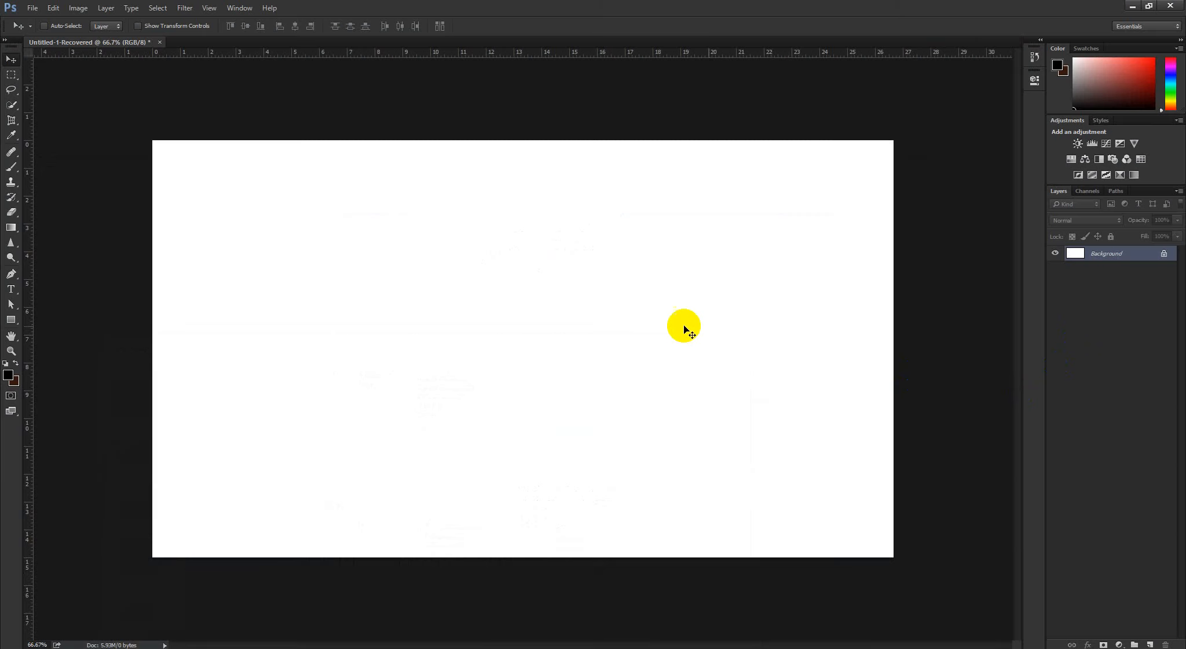
Place BG c.jpg as an embedded image centred on the blank canvas, enlarged to about 164%
drag(740, 315, 734, 341)
click(52, 3)
click(32, 7)
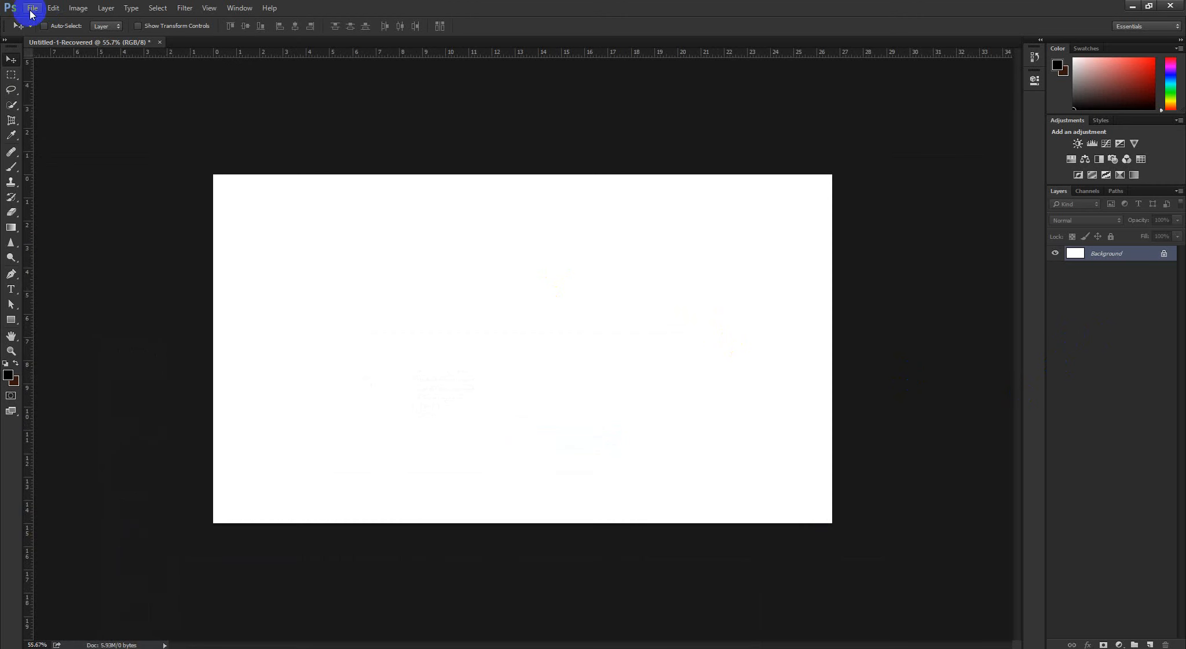
click(64, 196)
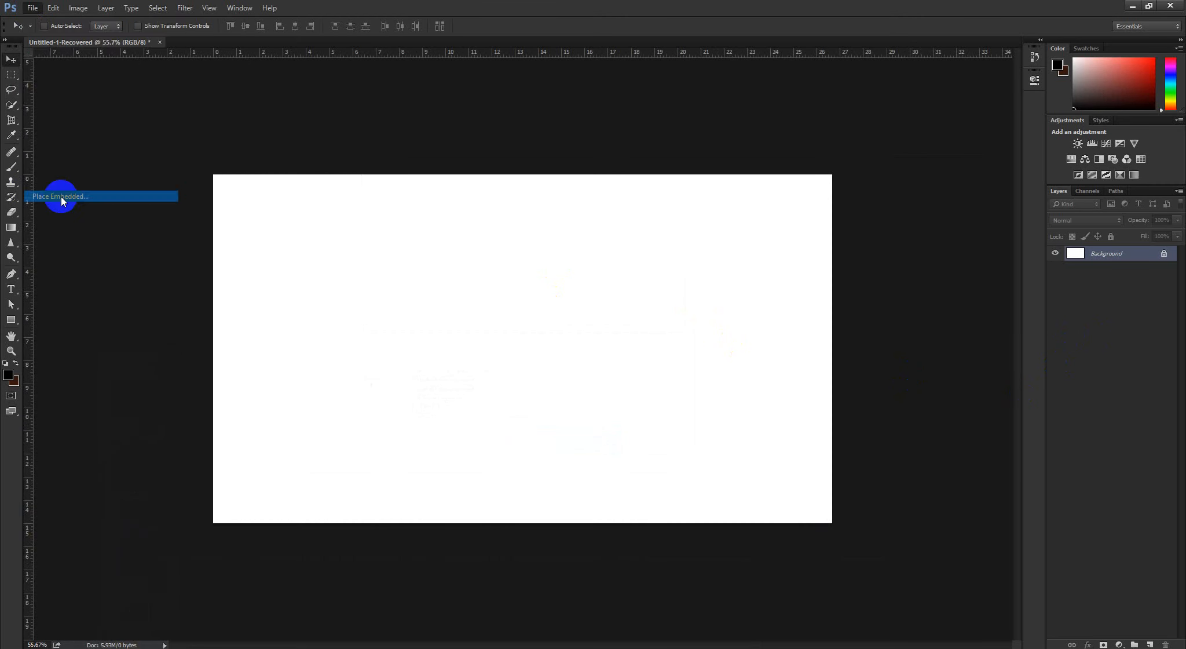
click(216, 258)
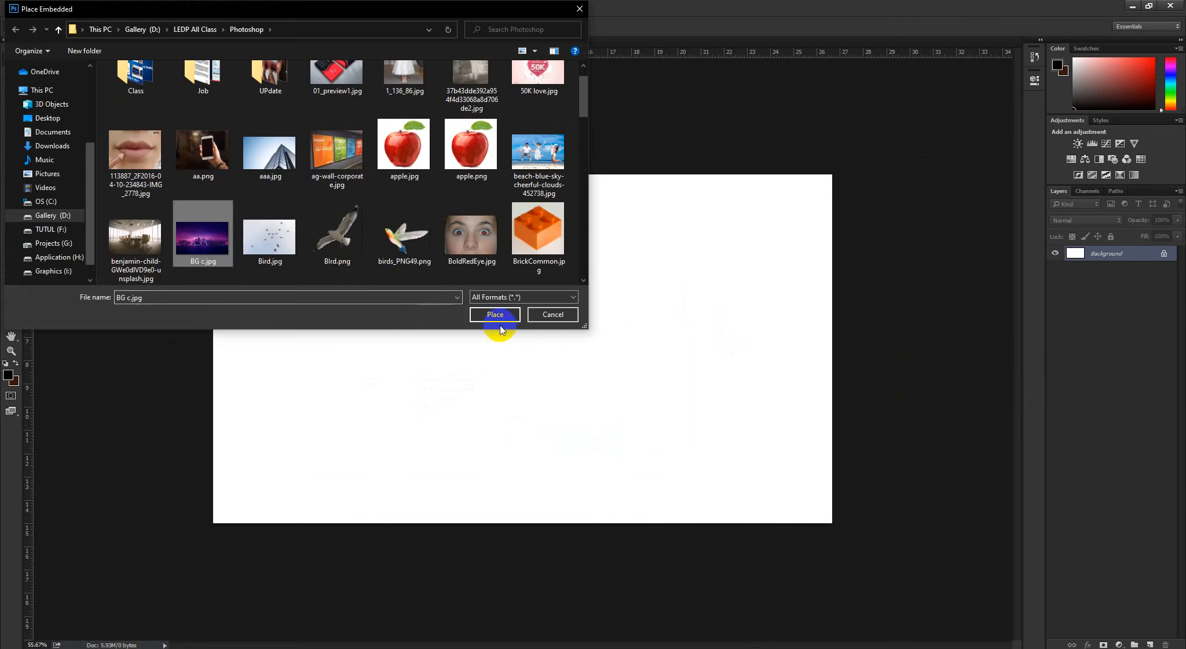
click(493, 314)
drag(622, 287, 685, 248)
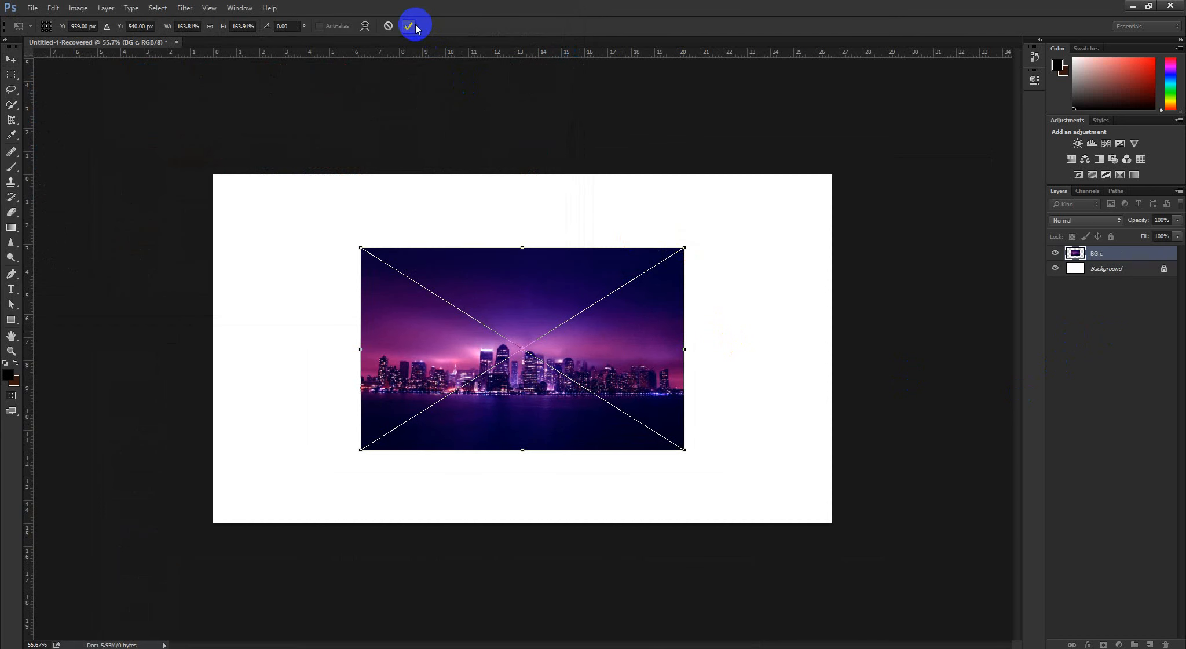
click(409, 26)
Try a Free Transform adjustment on the BG c layer, undoing the trial change before leaving the transform
click(1123, 253)
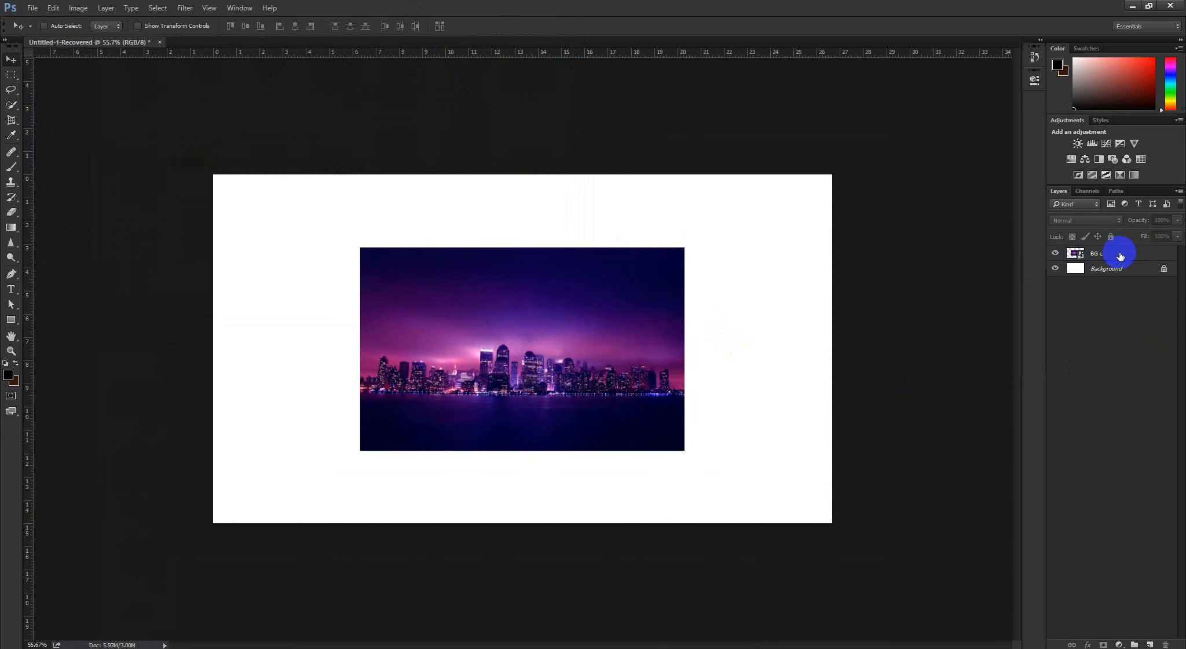
key(ctrl+t)
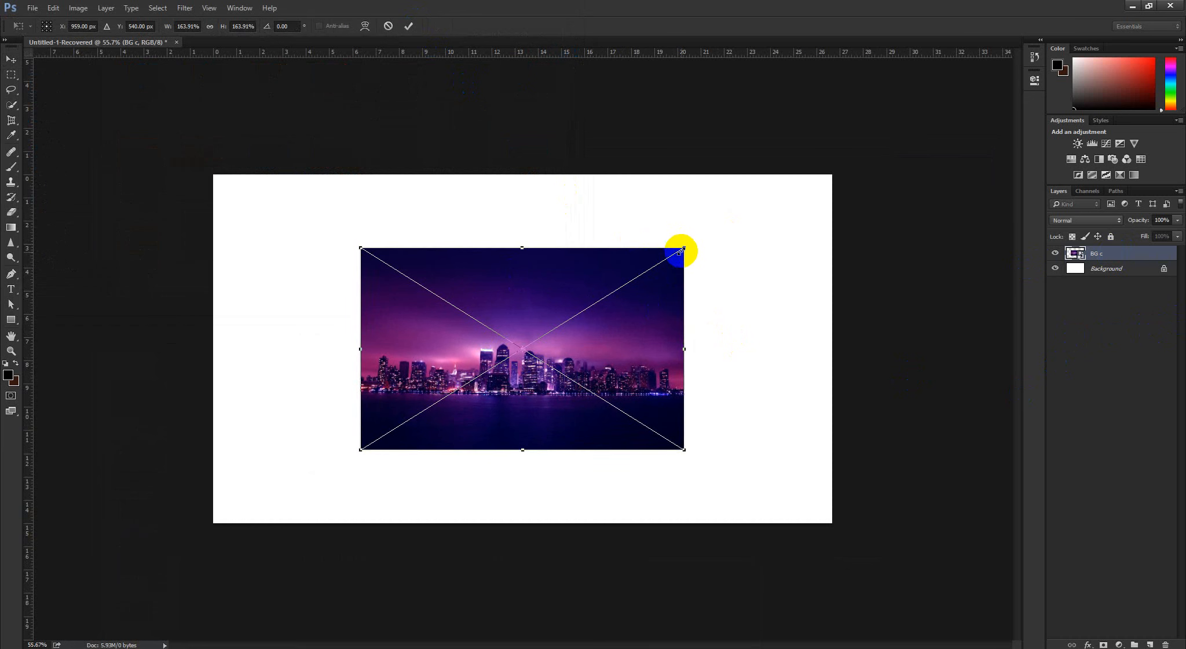
drag(699, 241, 647, 217)
key(ctrl+z)
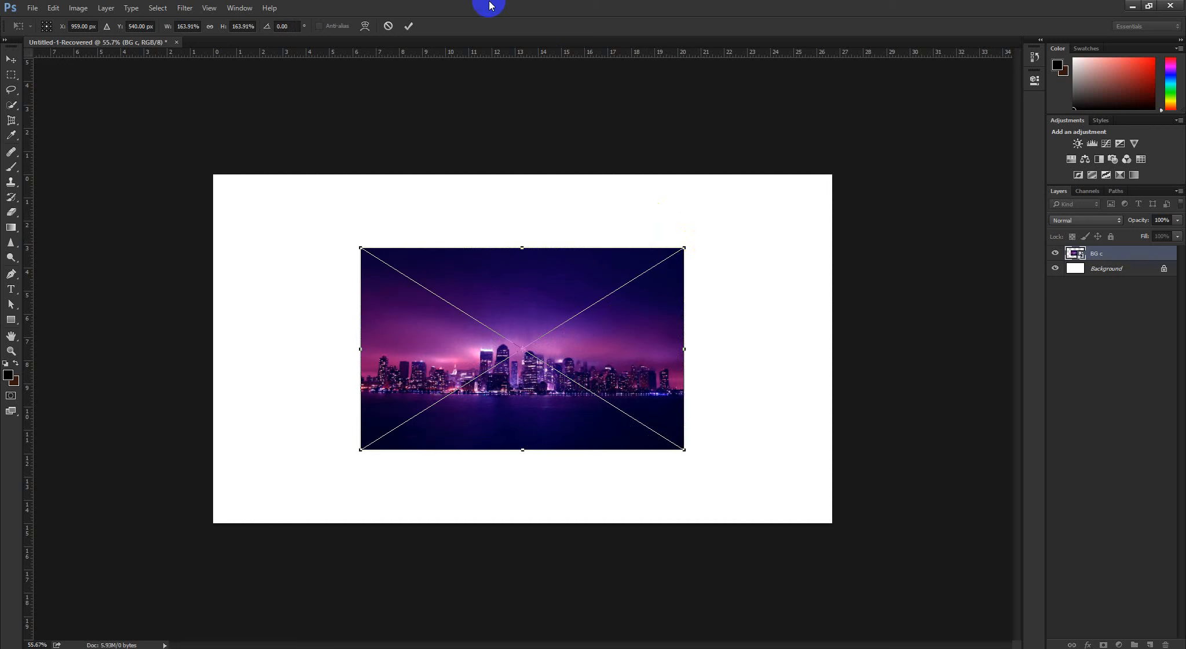
click(411, 27)
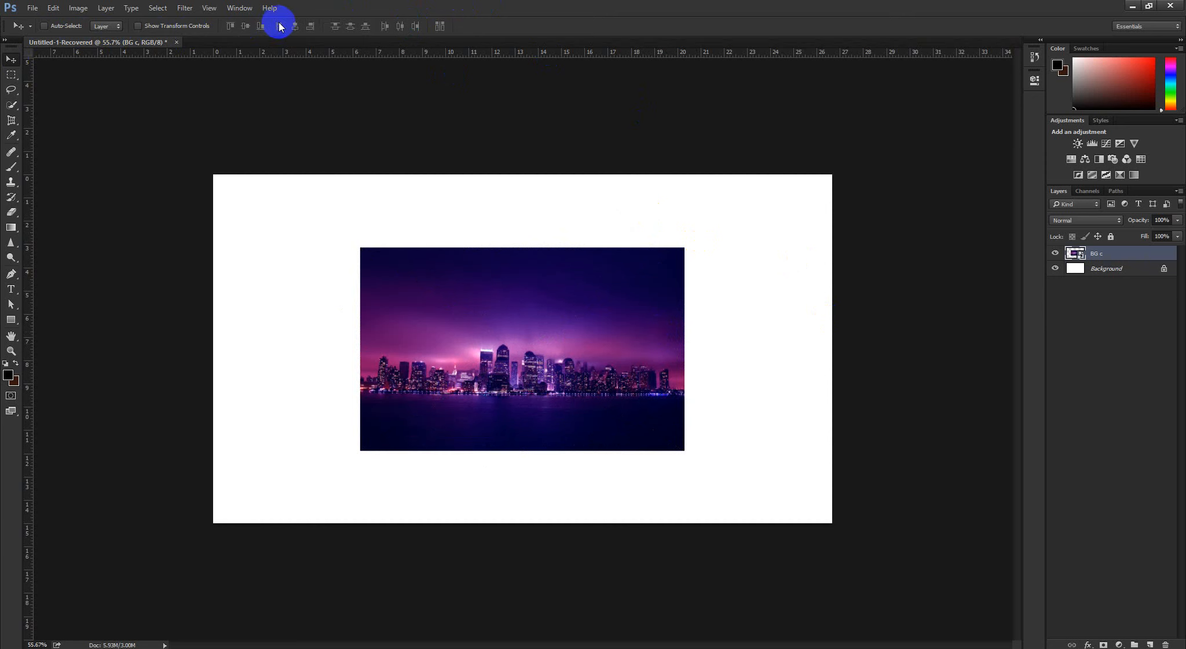
Enable Show Transform Controls and add a new layer with a black-filled rectangle overlapping the city image's left side
click(138, 26)
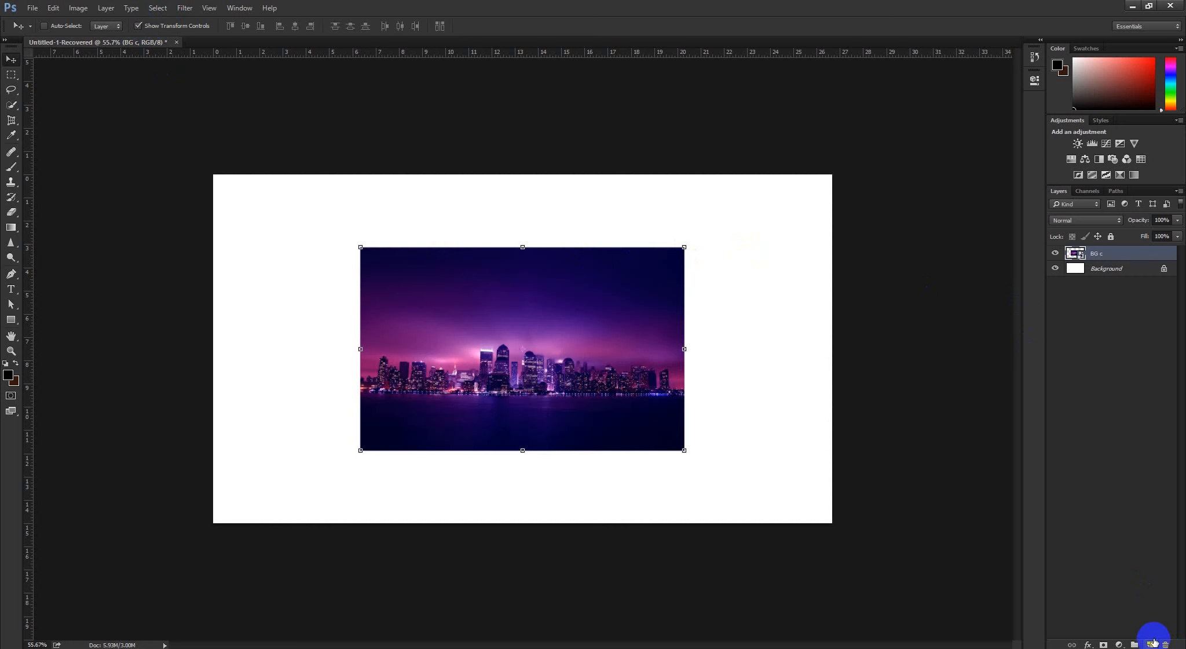
click(1151, 643)
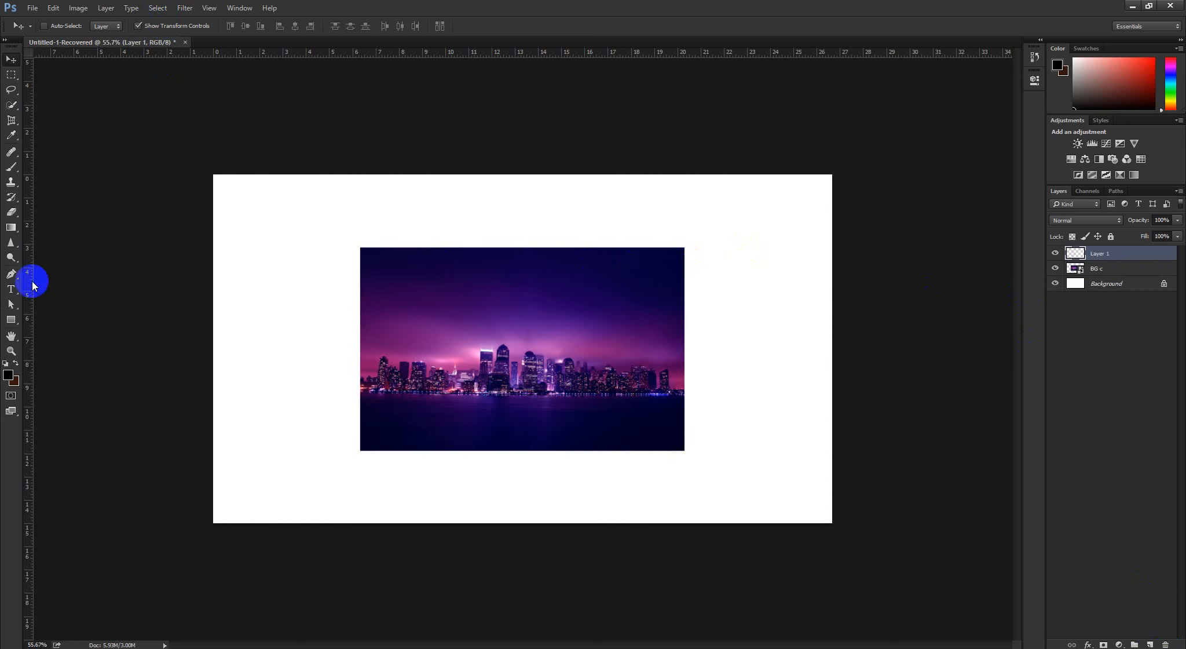
click(11, 75)
click(64, 71)
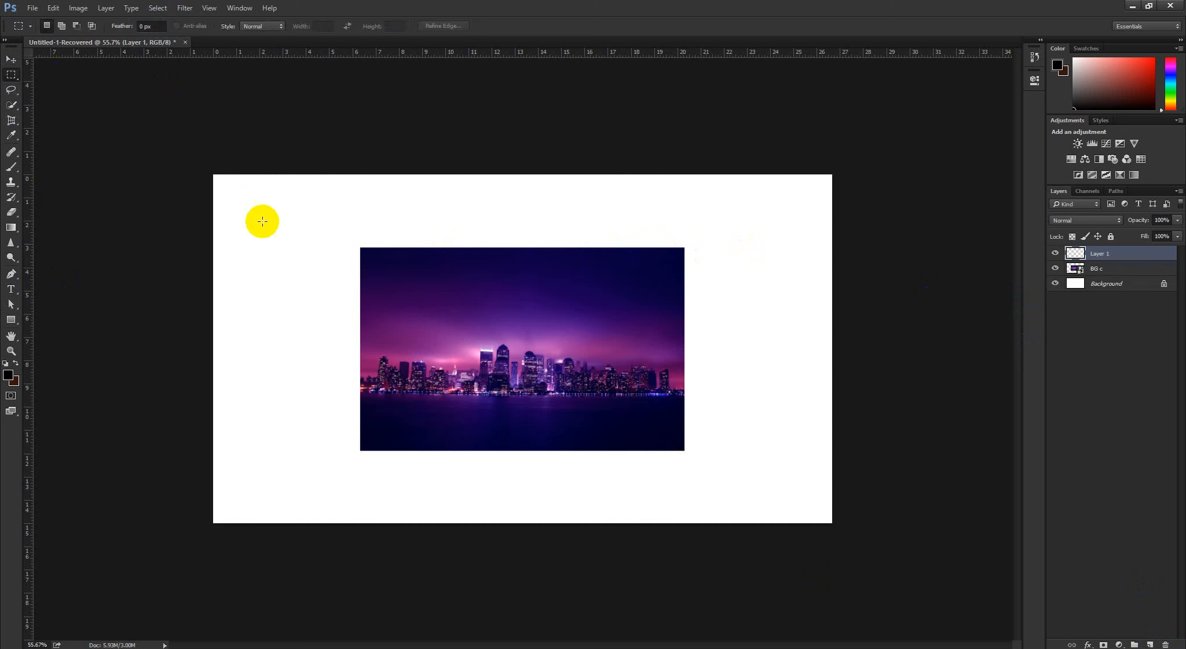
drag(263, 232, 441, 392)
key(alt+BackSpace)
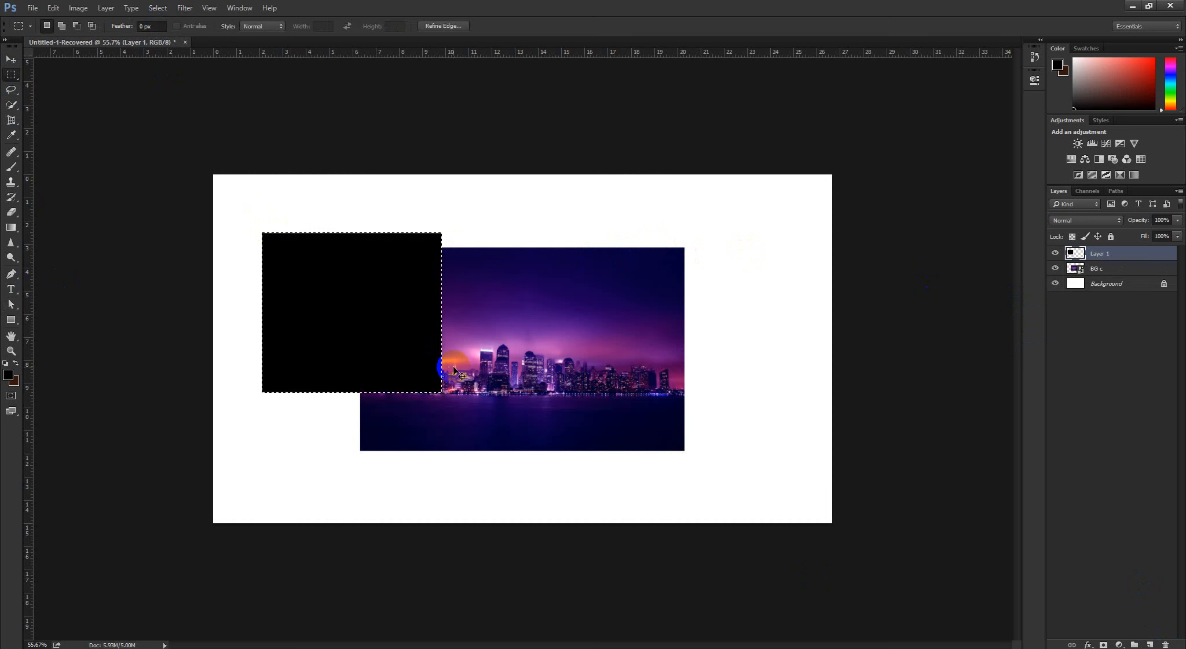
key(ctrl+d)
Enlarge the BG c image proportionally to about 166.5% using the Move tool's transform controls
click(1104, 267)
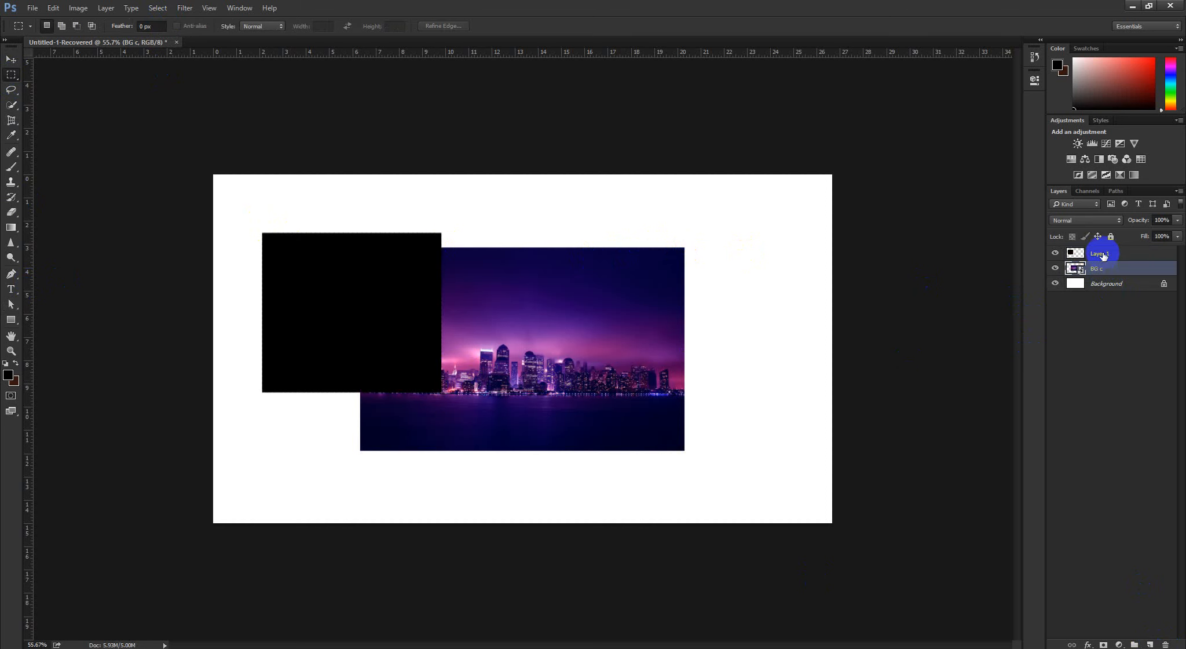
click(11, 59)
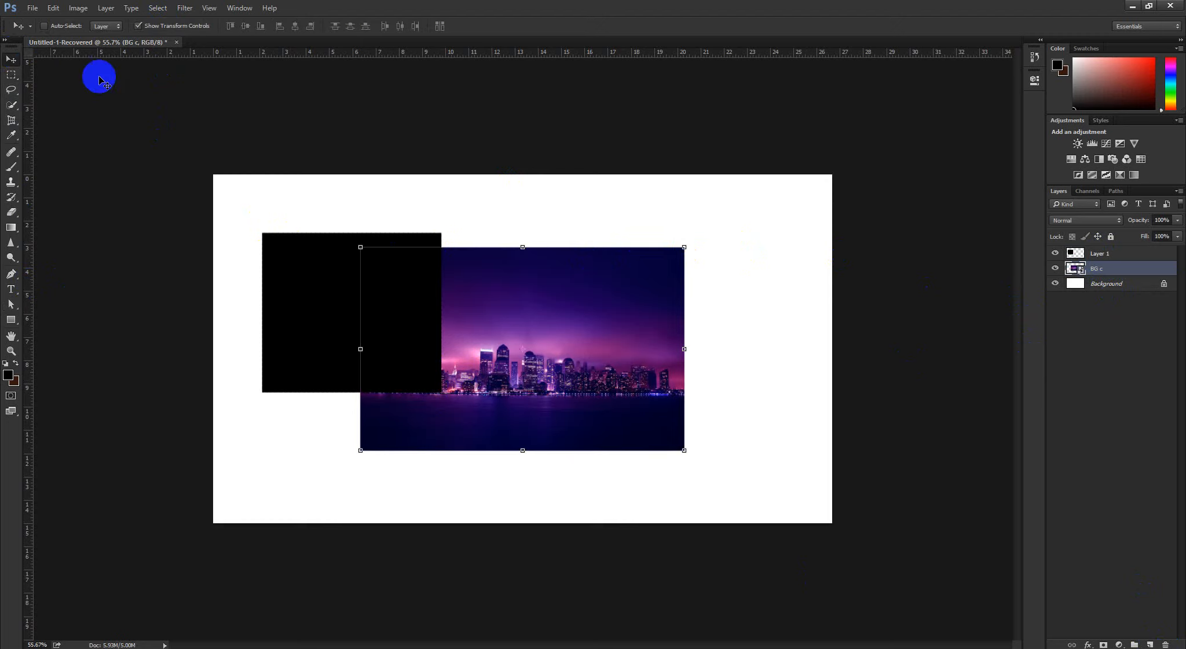
drag(680, 234, 797, 342)
drag(644, 413, 530, 413)
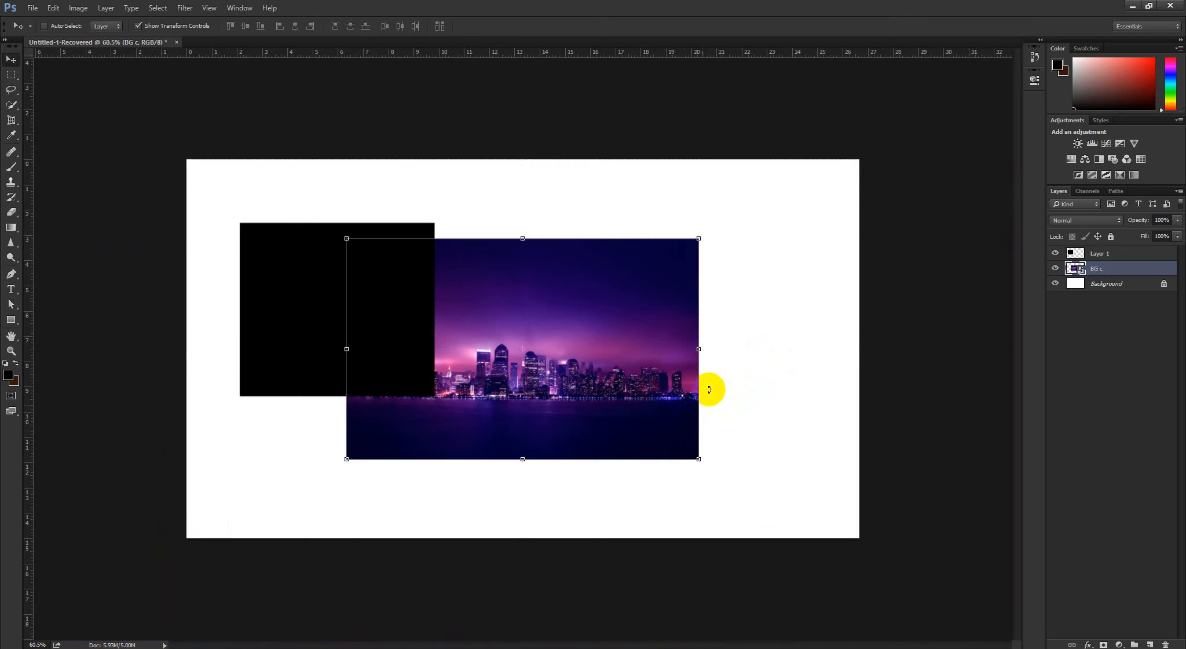
mouse_move(693, 234)
mouse_down()
mouse_move(588, 370)
mouse_move(714, 256)
mouse_move(698, 232)
mouse_up()
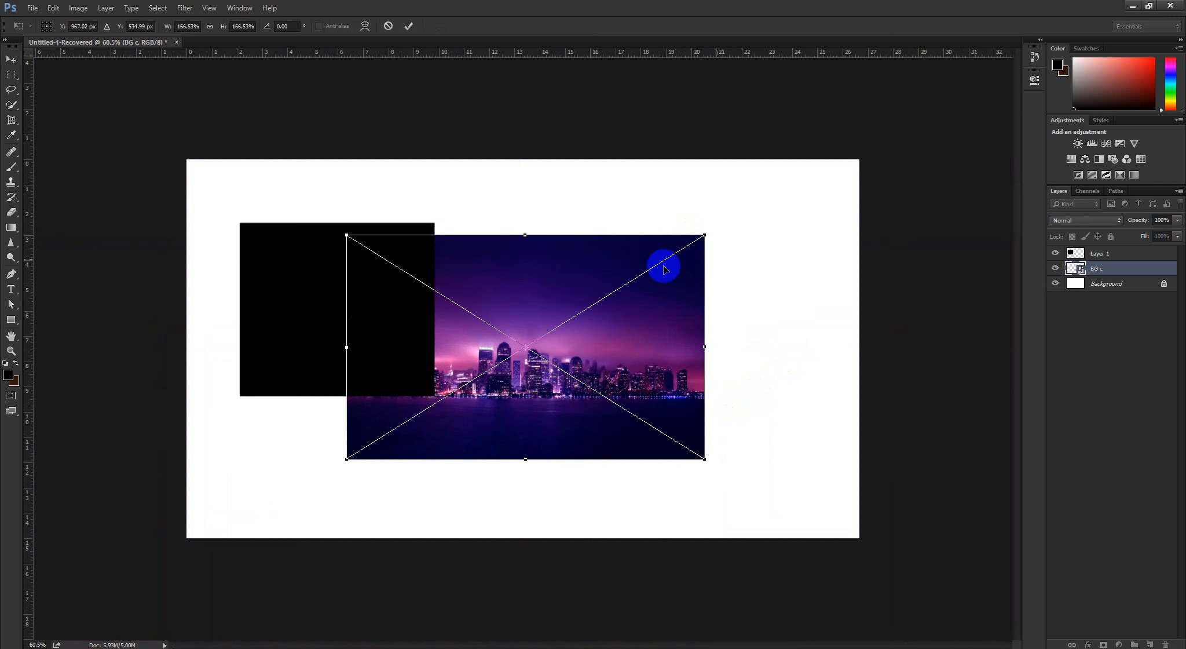
click(409, 27)
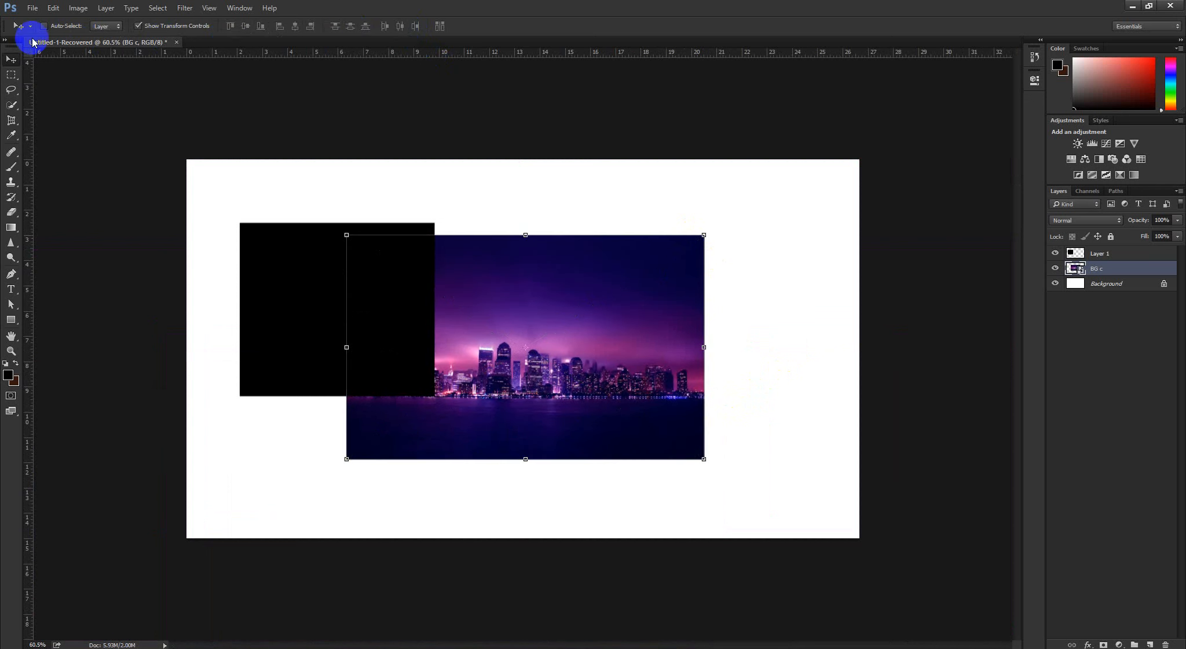
Disable Show Transform Controls and delete the black rectangle layer
click(1130, 254)
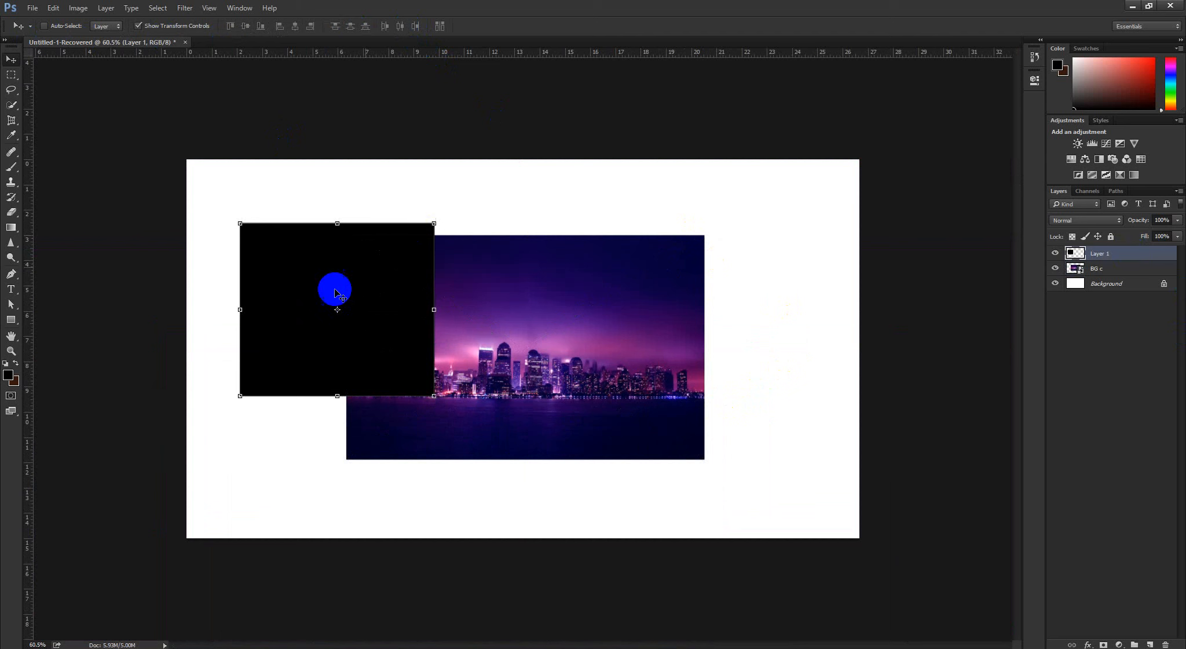
click(1141, 304)
click(1103, 254)
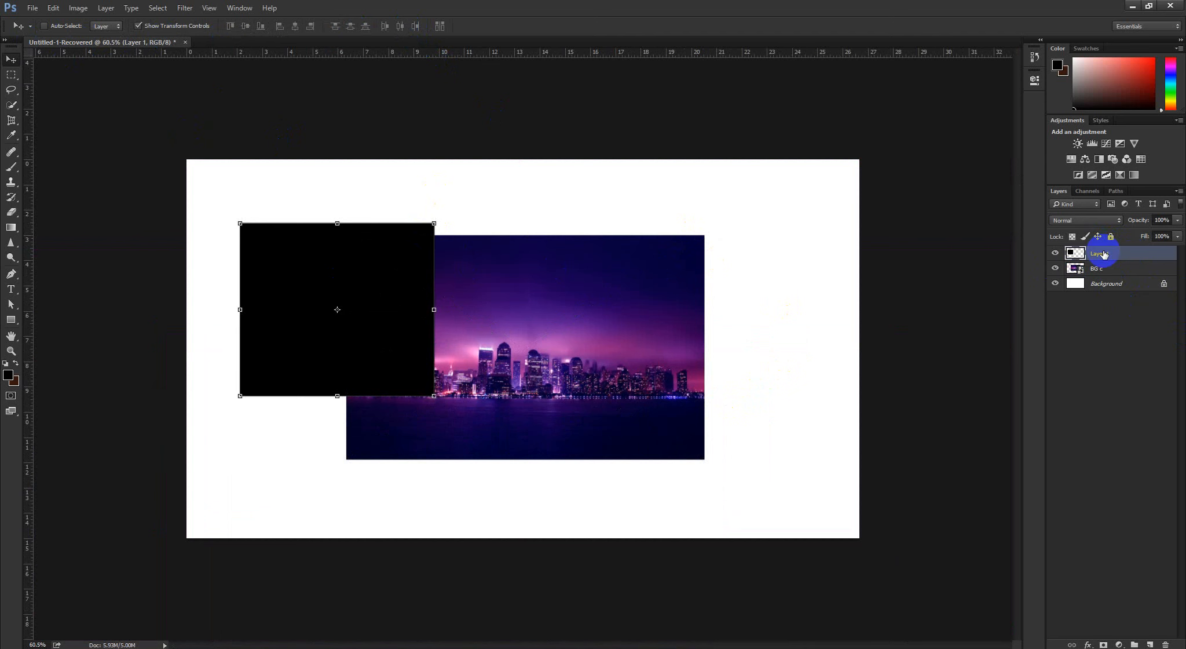
click(139, 26)
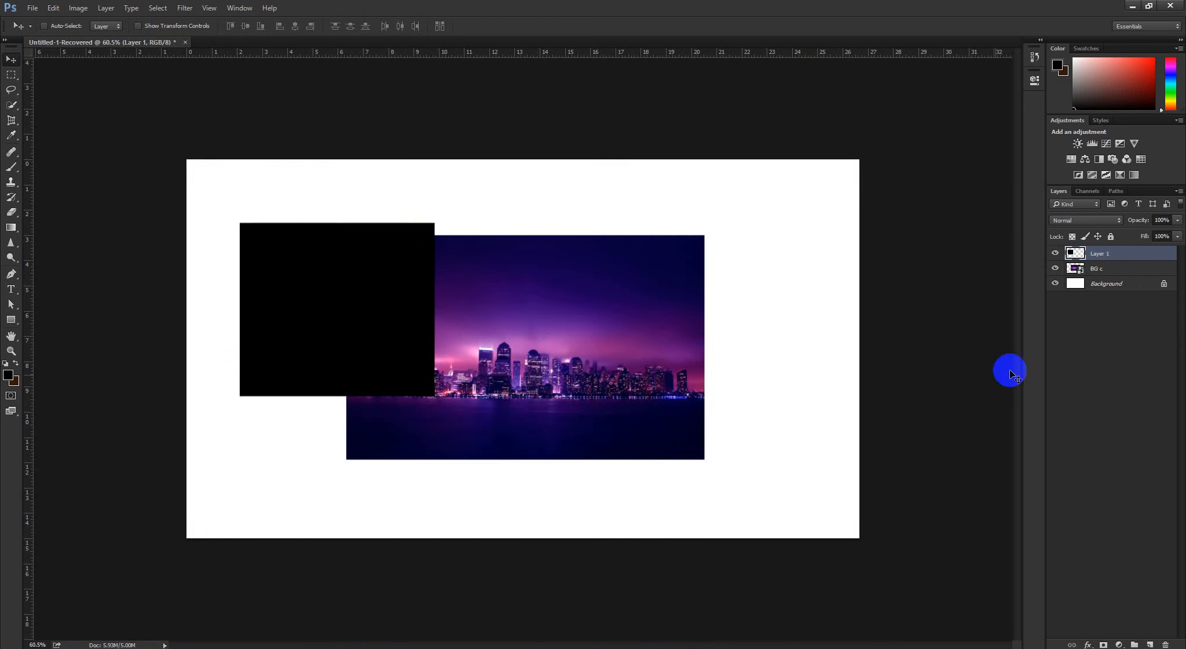
click(1096, 269)
click(1100, 254)
key(Delete)
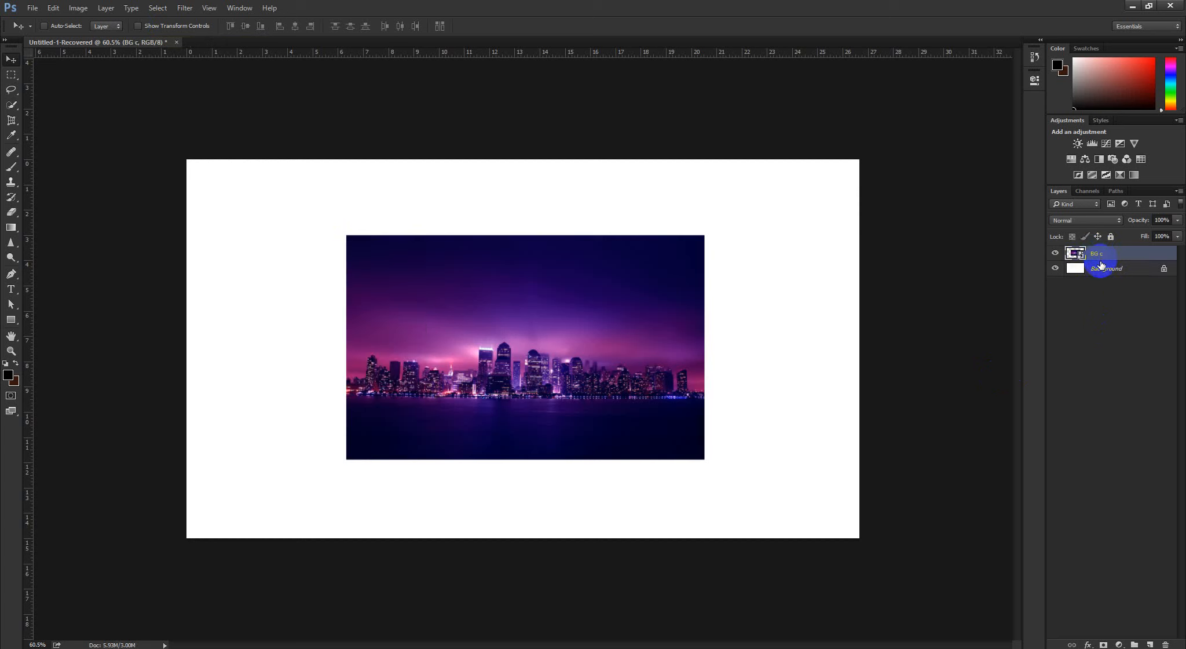
Run the Free Transform command on the BG c layer and apply it without resizing the image
click(1099, 284)
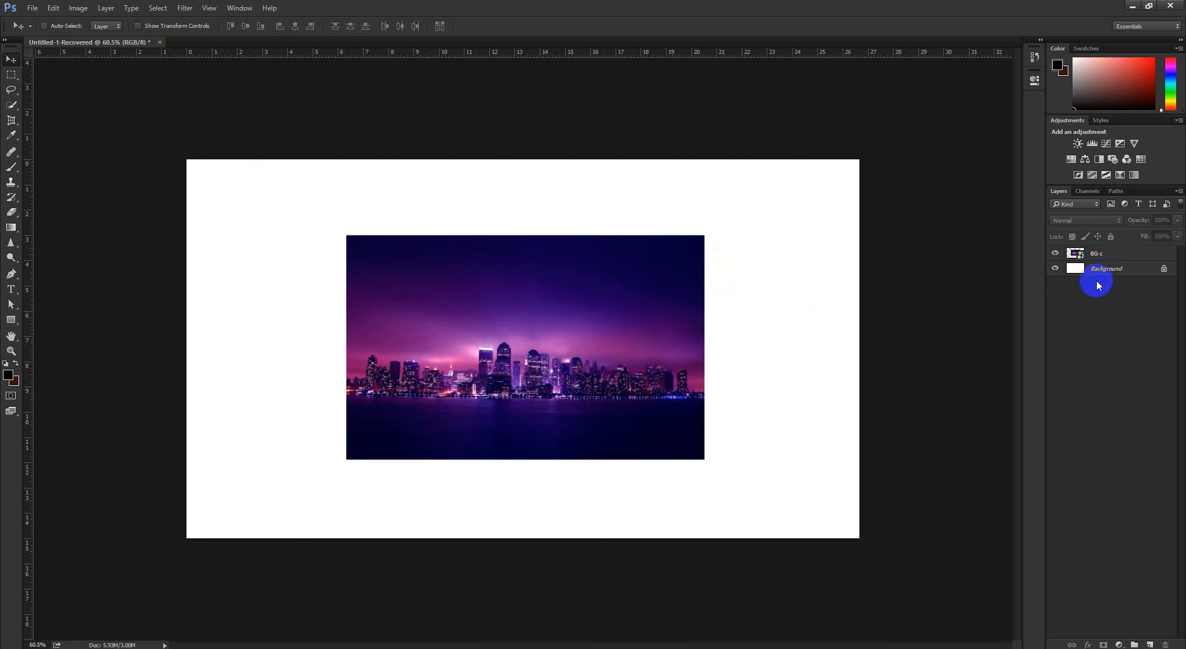
click(1094, 253)
click(52, 9)
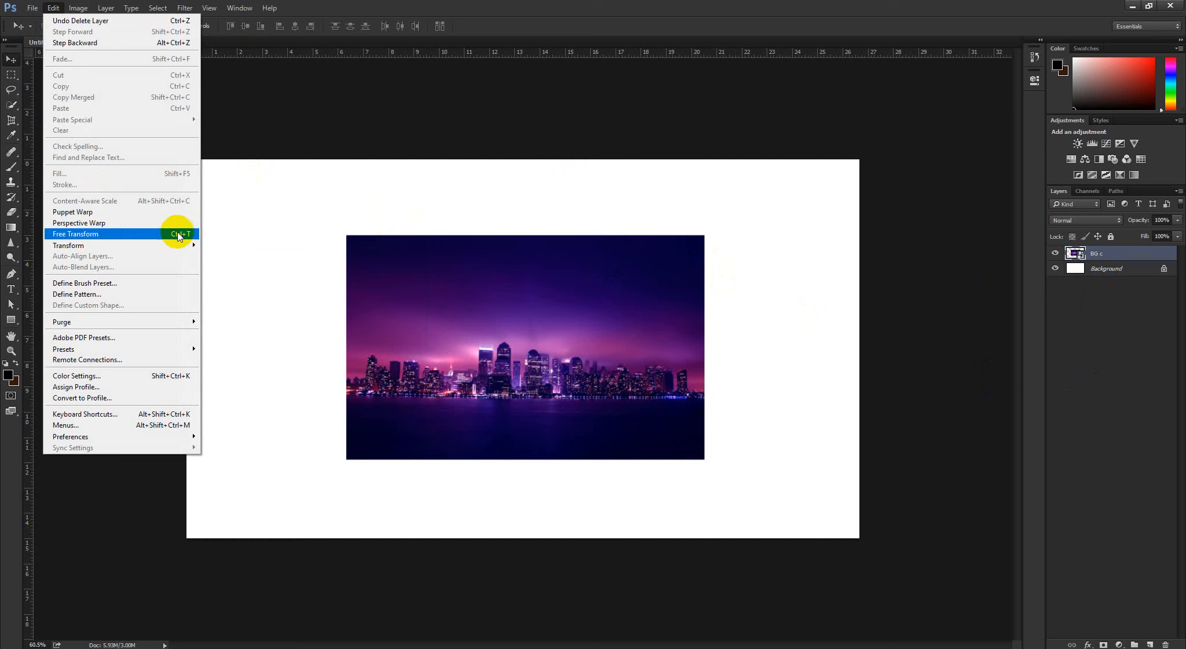
click(133, 234)
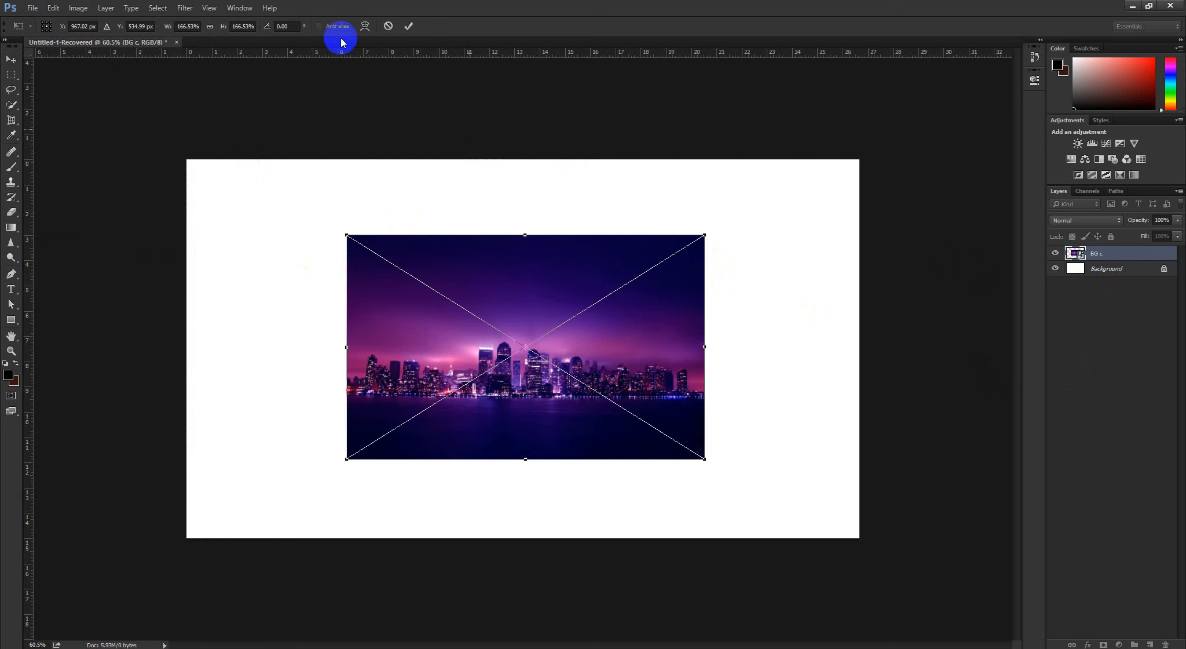
click(411, 29)
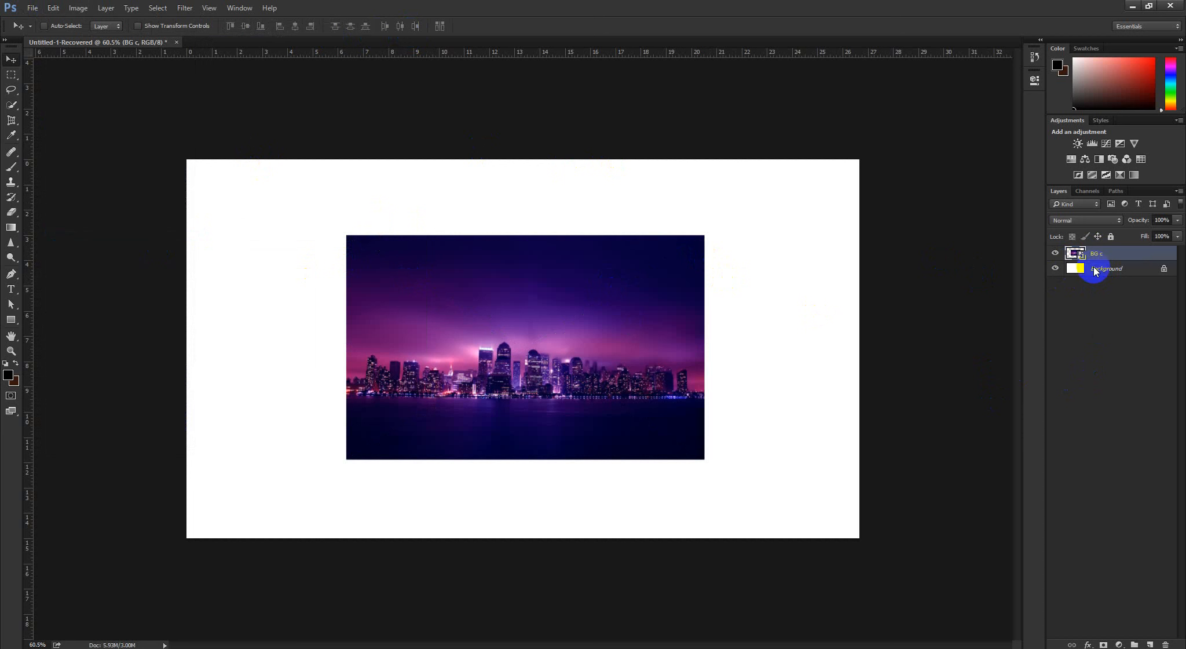
Free-transform the BG c image, moving its reference point up to about X 962, Y 396 px, and apply
key(ctrl+t)
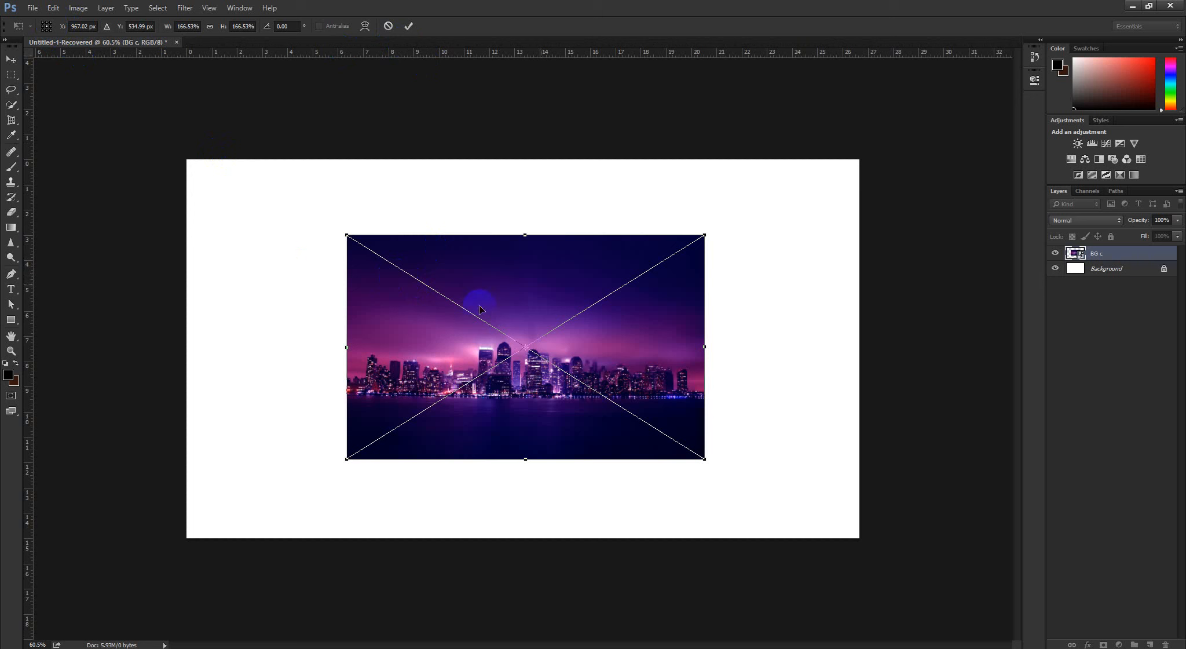
right_click(529, 340)
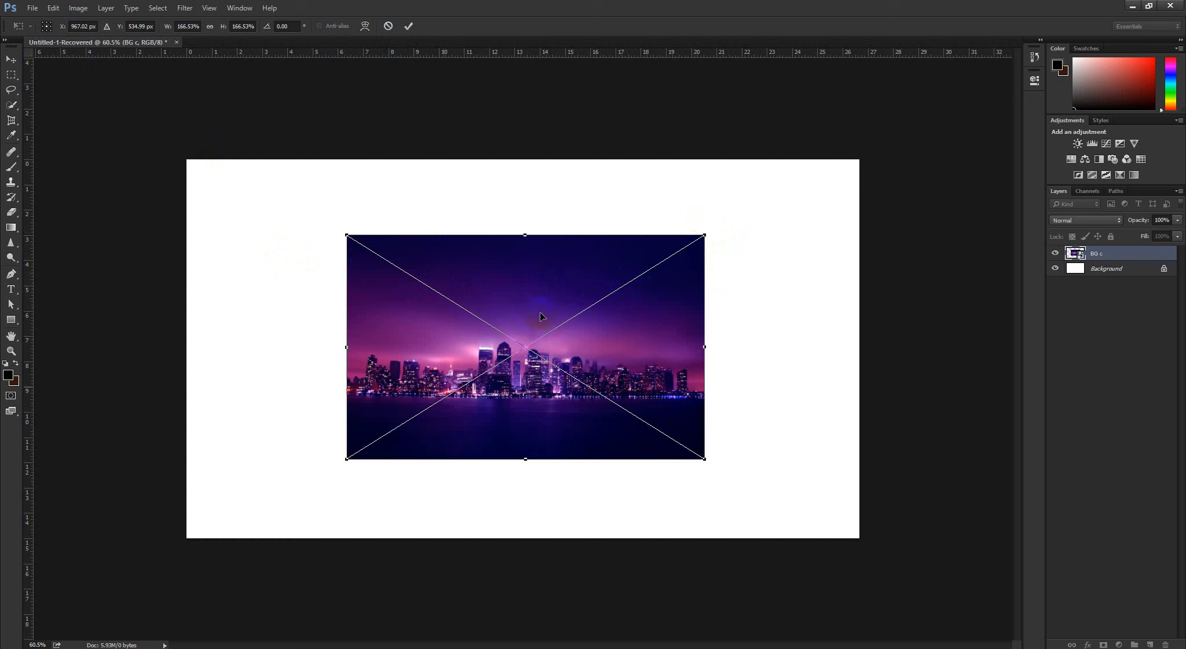
click(525, 348)
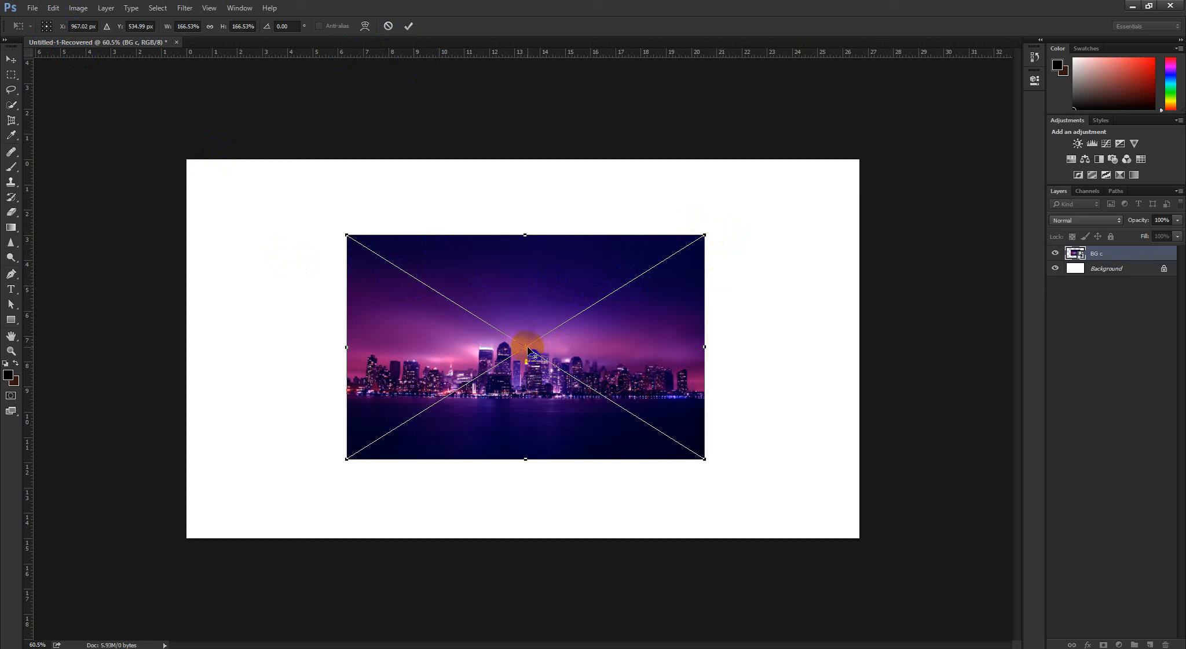
drag(528, 350, 523, 300)
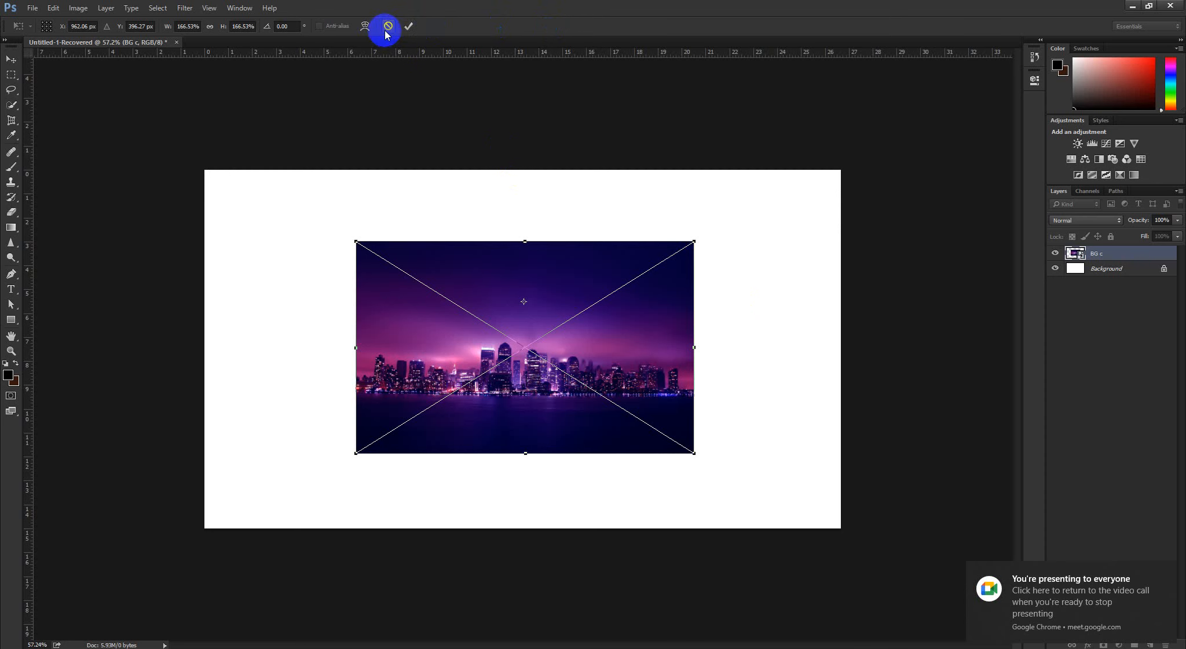
click(408, 25)
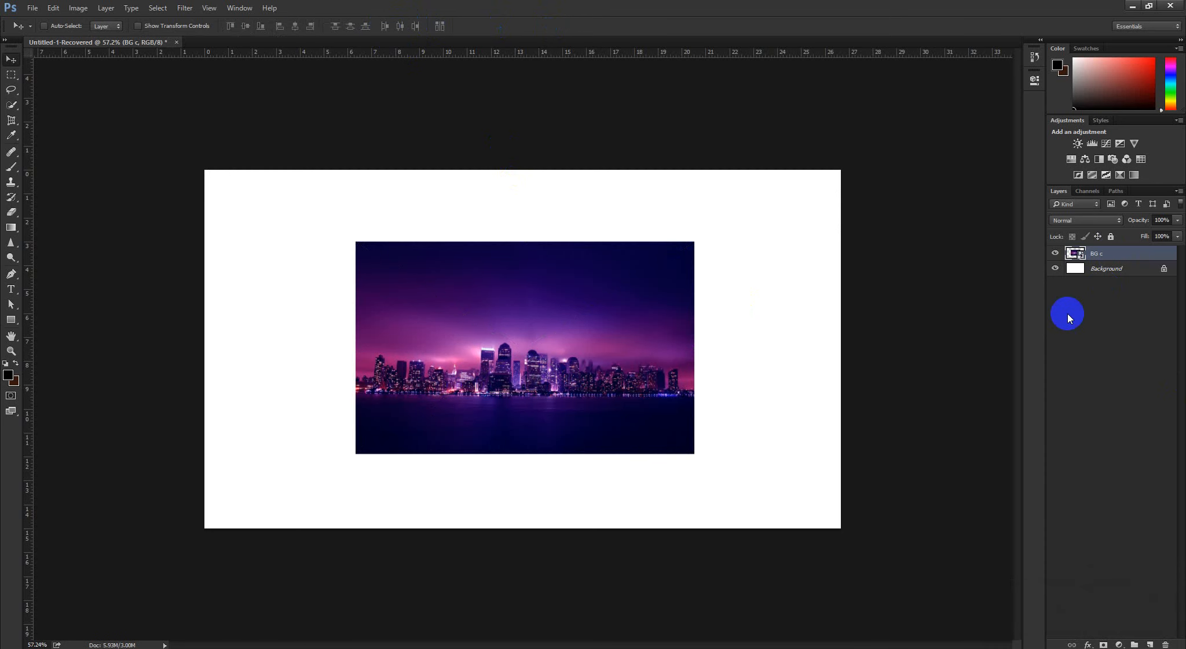
Move the BG c transform reference point to about Y 353 px, down to Y 431 px and back to the centre, then cancel
key(ctrl+t)
drag(521, 337, 525, 253)
scroll(556, 356, up, 2)
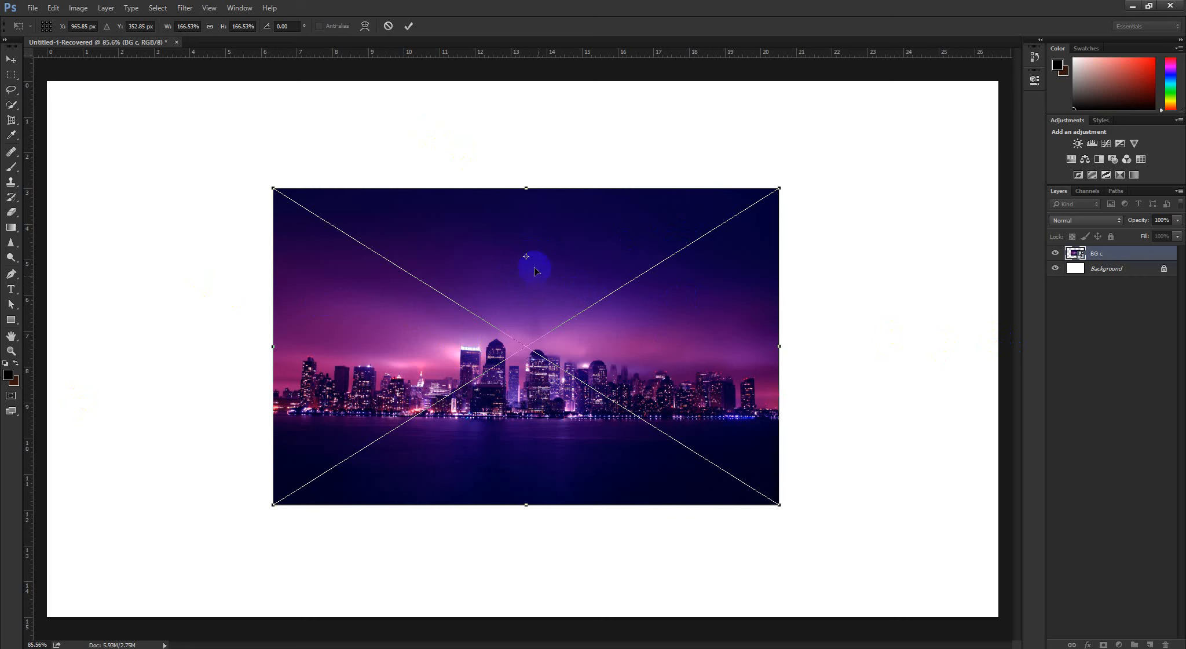
drag(525, 256, 529, 310)
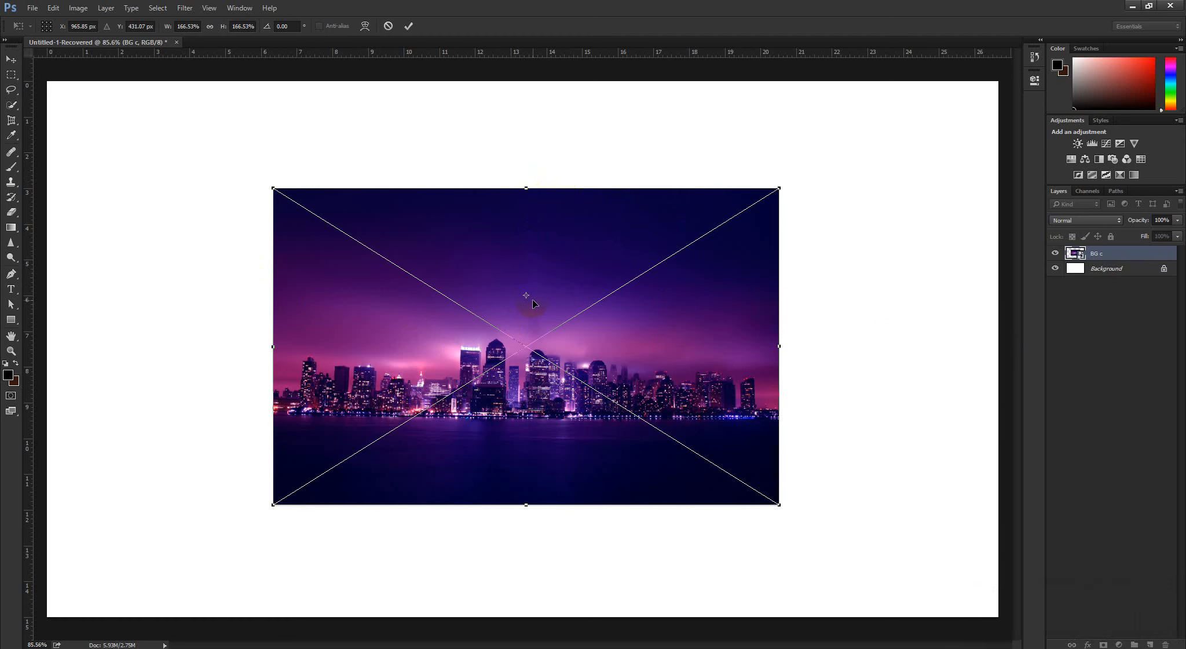
mouse_move(543, 329)
mouse_down()
mouse_move(517, 326)
mouse_move(533, 336)
mouse_up()
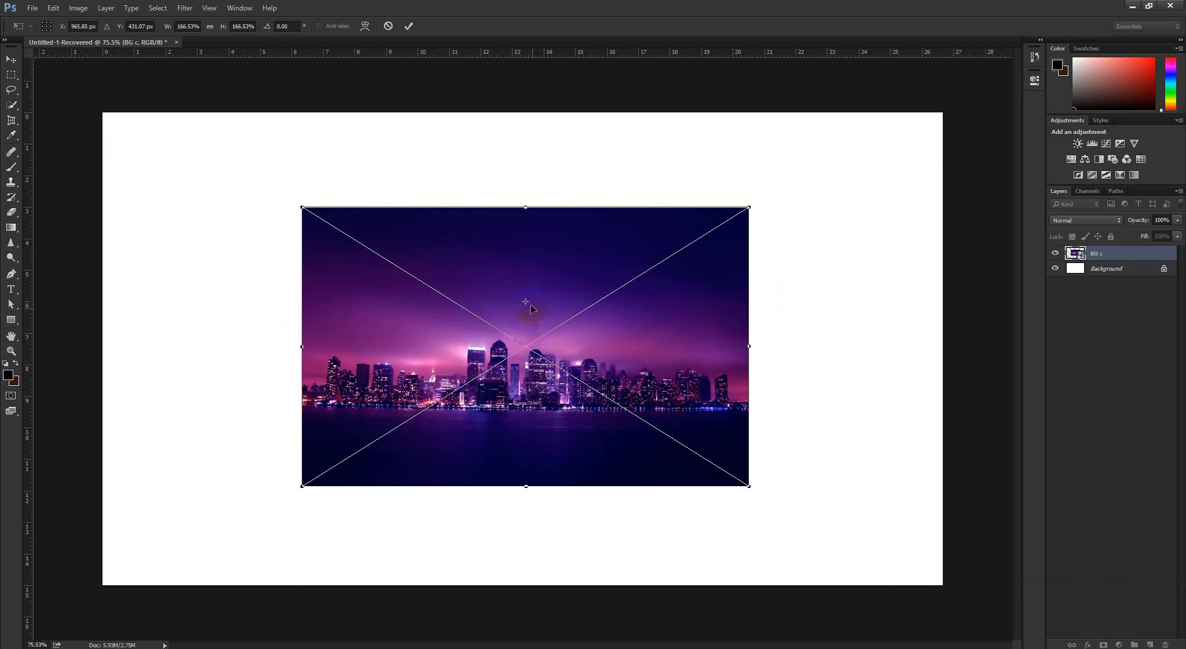
drag(529, 302, 526, 345)
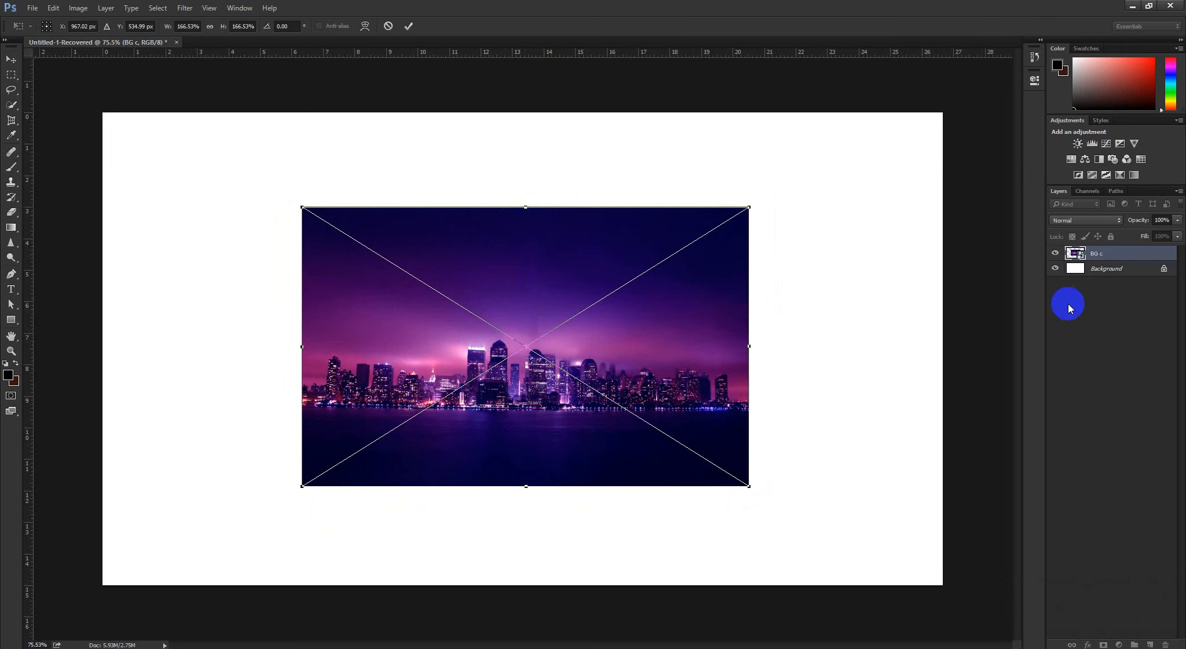
click(388, 26)
Free-transform the BG c image by rotating it slightly clockwise about its centre, then cancel the transform
key(ctrl+t)
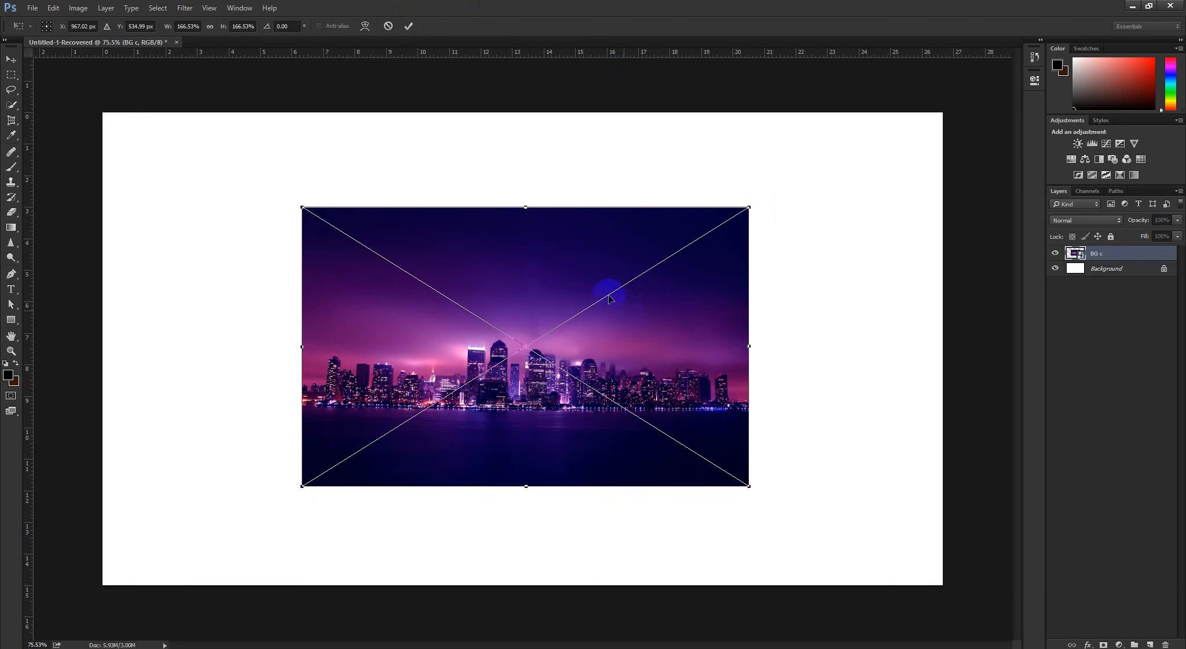
scroll(609, 298, down, 3)
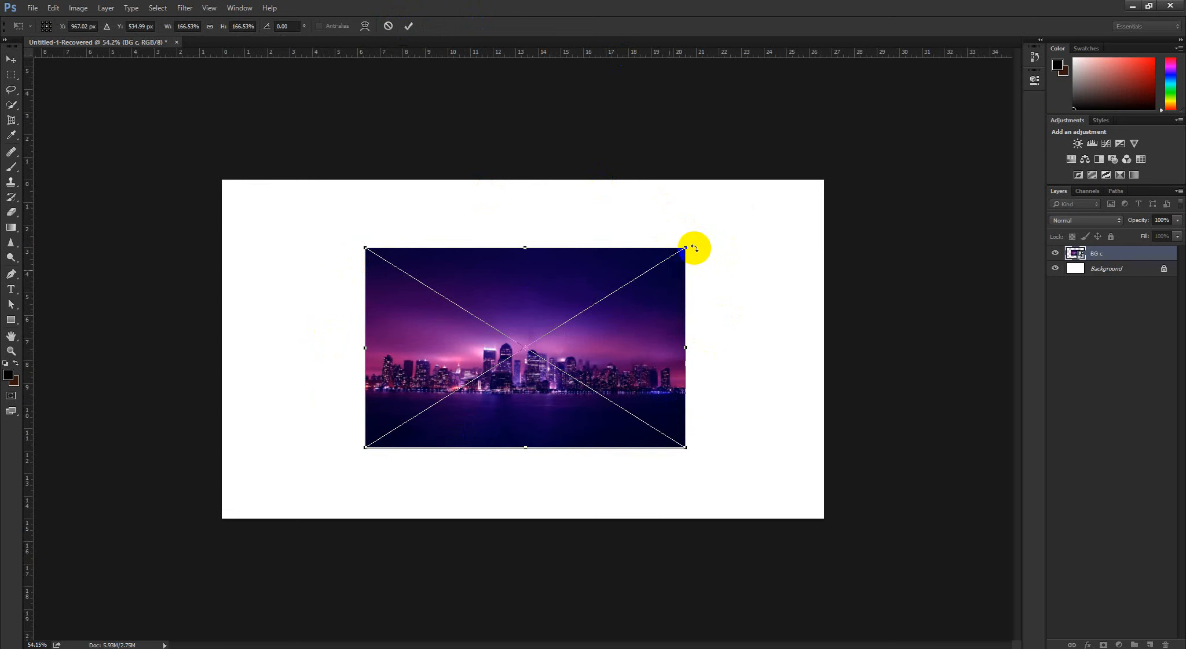
drag(707, 246, 654, 290)
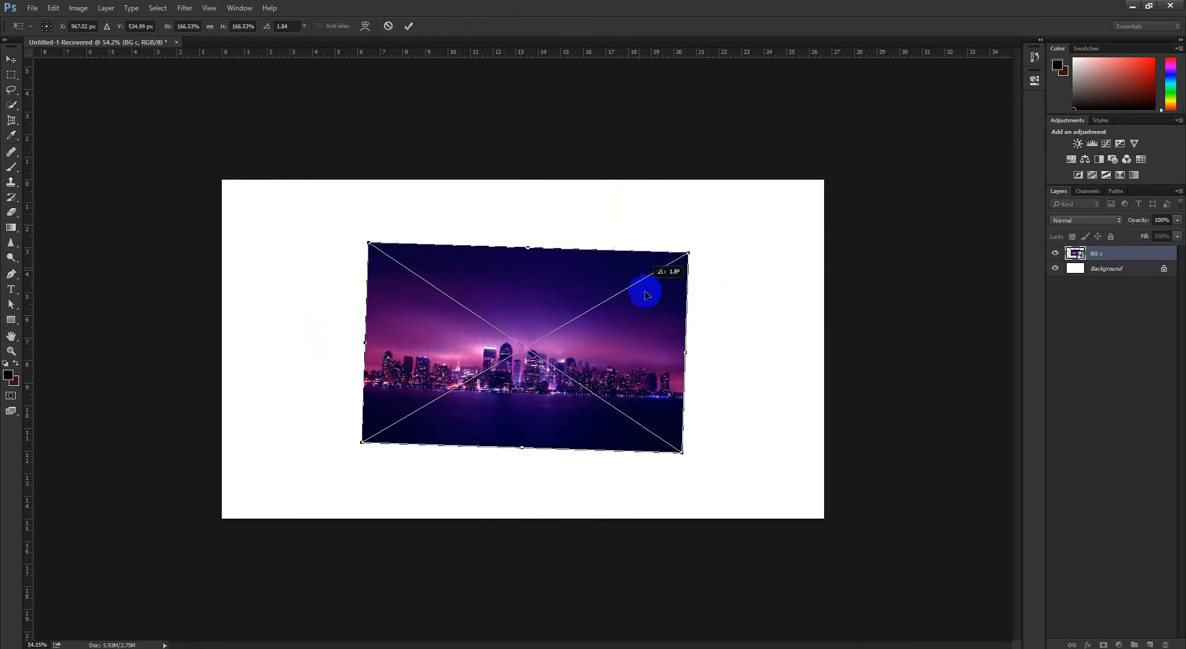
click(389, 26)
Move the BG c transform reference point up to about Y 480 px, then cancel the transform
scroll(607, 254, up, 1)
key(ctrl+t)
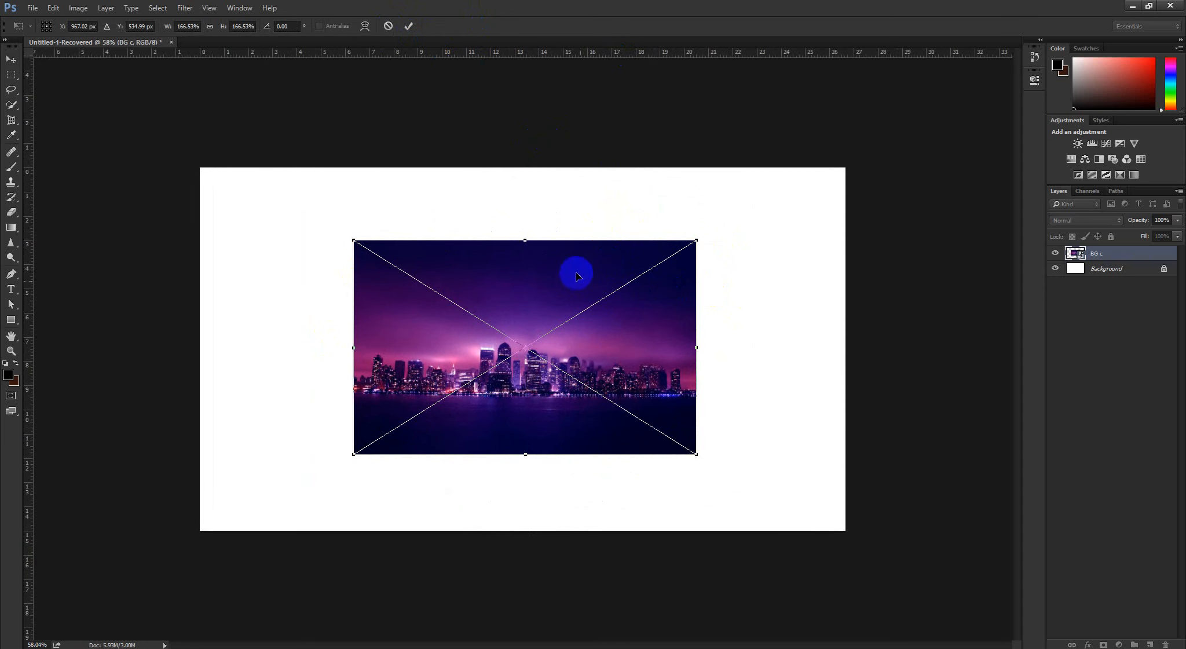
drag(524, 347, 525, 332)
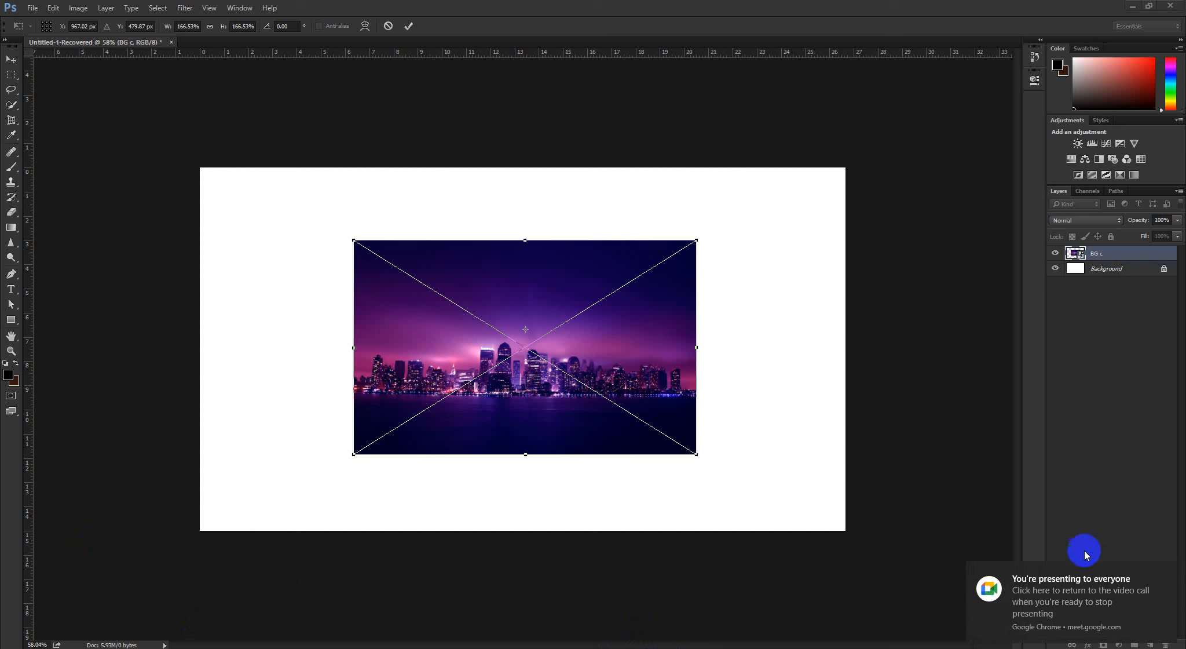
click(389, 26)
Deselect all layers and reselect the BG c layer
click(1137, 343)
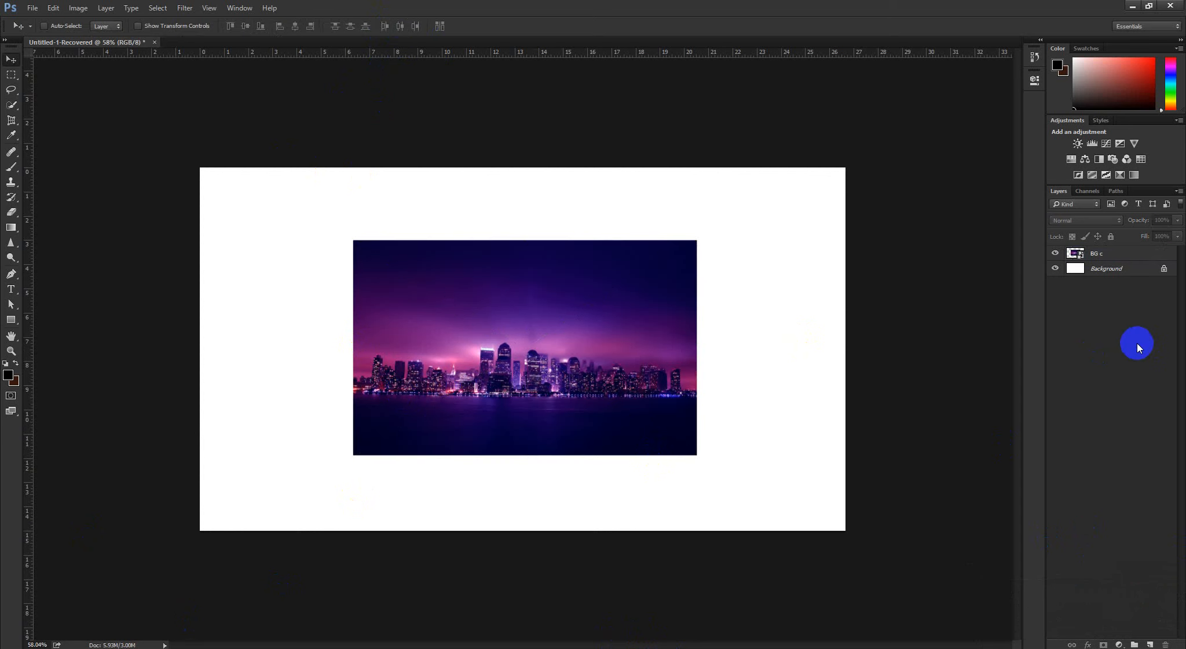
click(1109, 253)
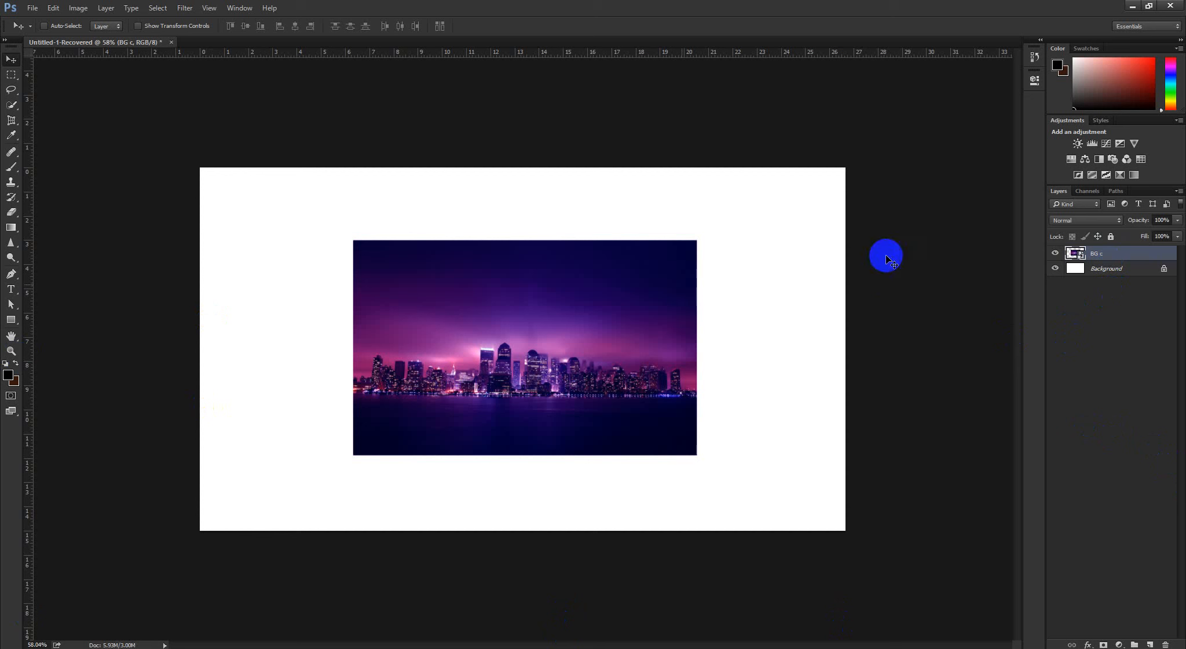
click(1058, 299)
click(1117, 259)
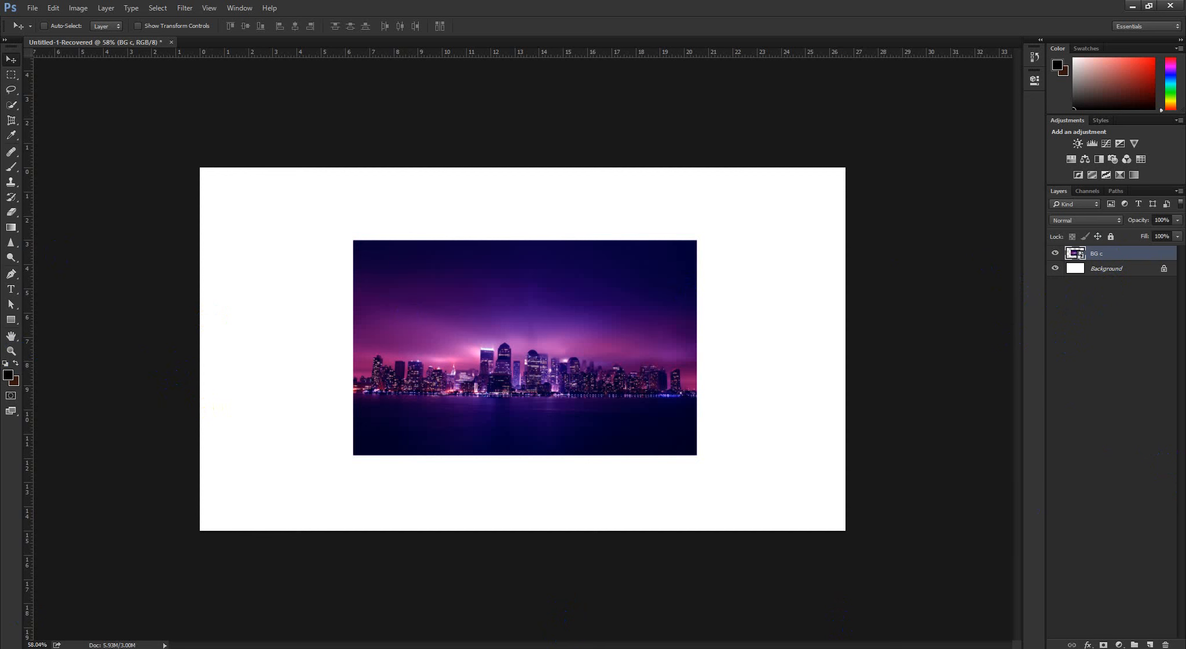
Move the BG c transform reference point to about X 963, Y 370 px and back to the centre, then rotate the image and undo the rotation
key(ctrl+t)
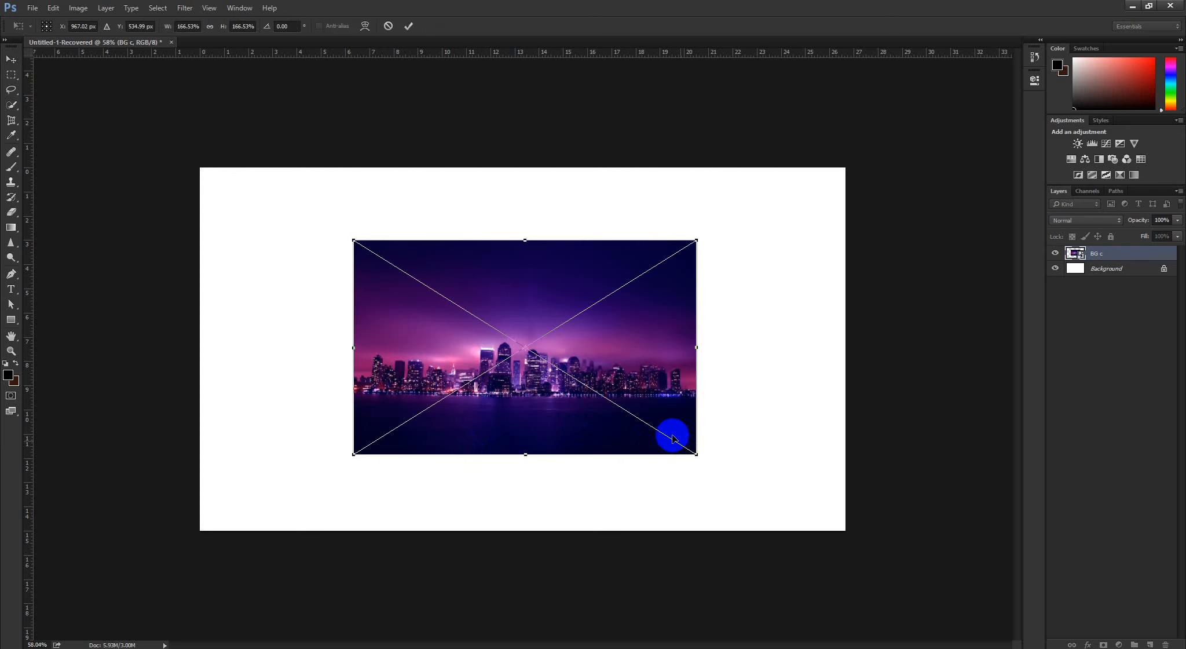
click(533, 329)
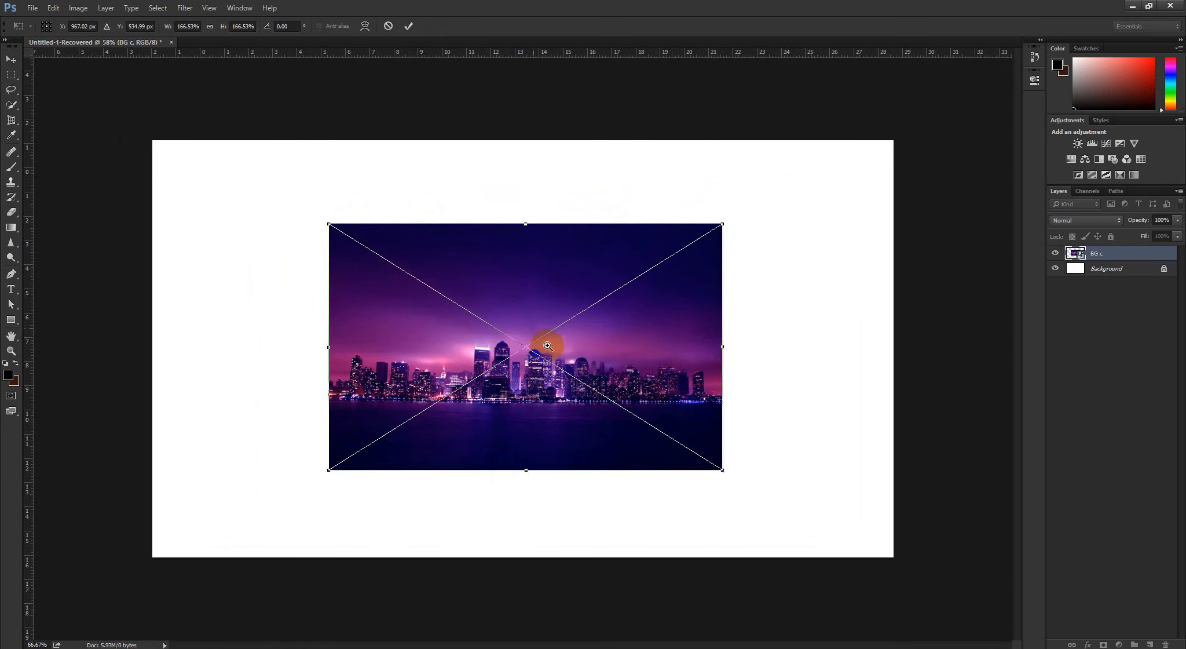
drag(530, 351, 528, 284)
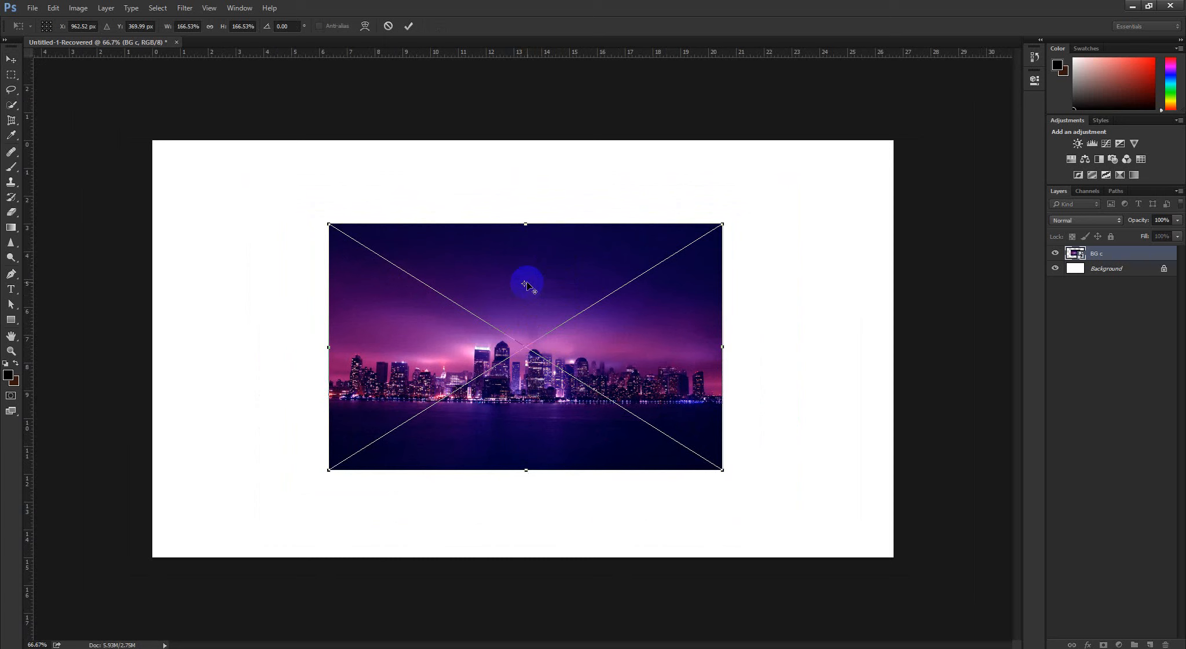
drag(526, 284, 525, 346)
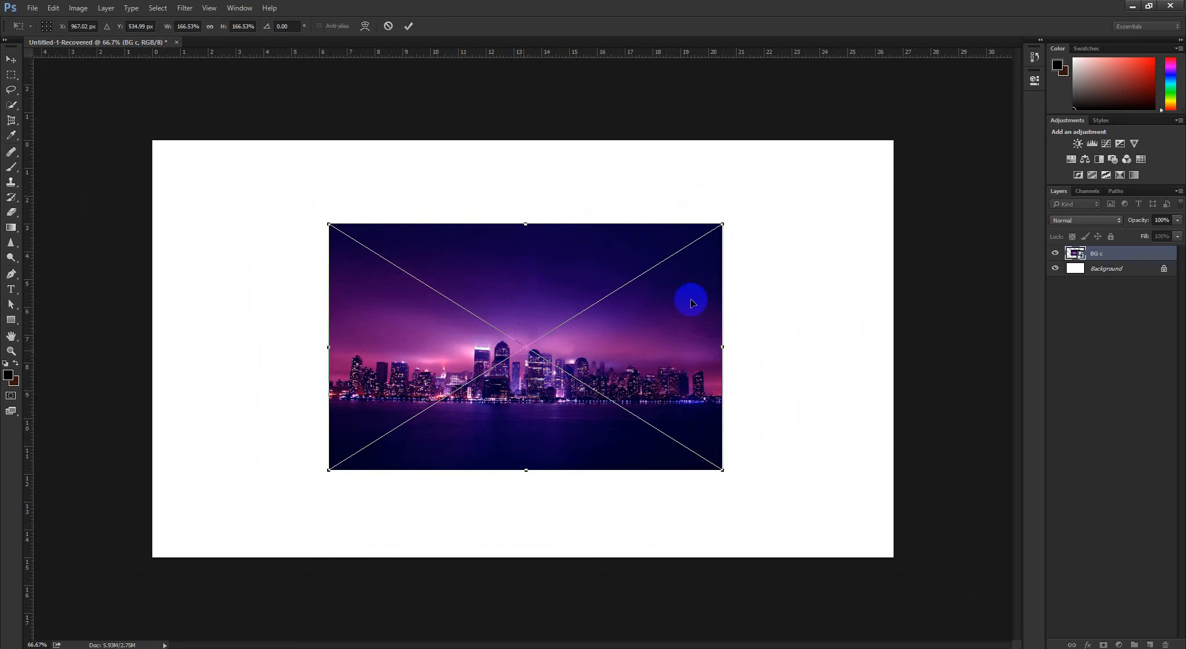
drag(701, 171, 737, 257)
key(ctrl+z)
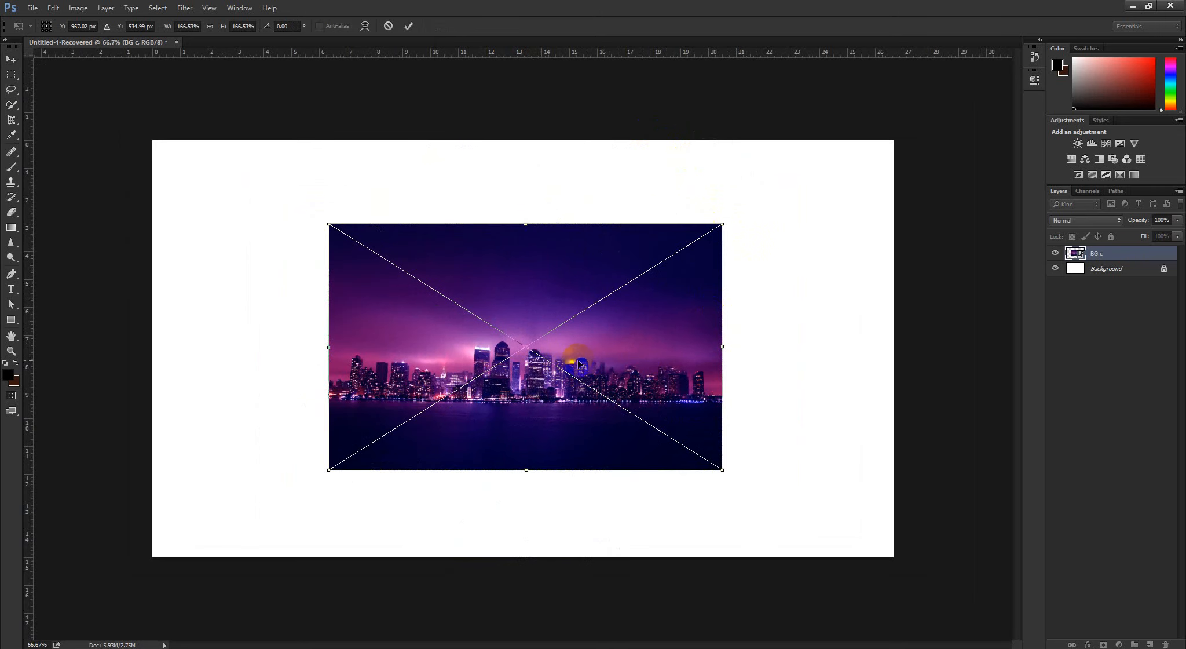
Try rotating the BG c image with its reference point at the top-edge midpoint, then about 0.75° around the bottom-edge midpoint, and cancel
drag(527, 346, 525, 224)
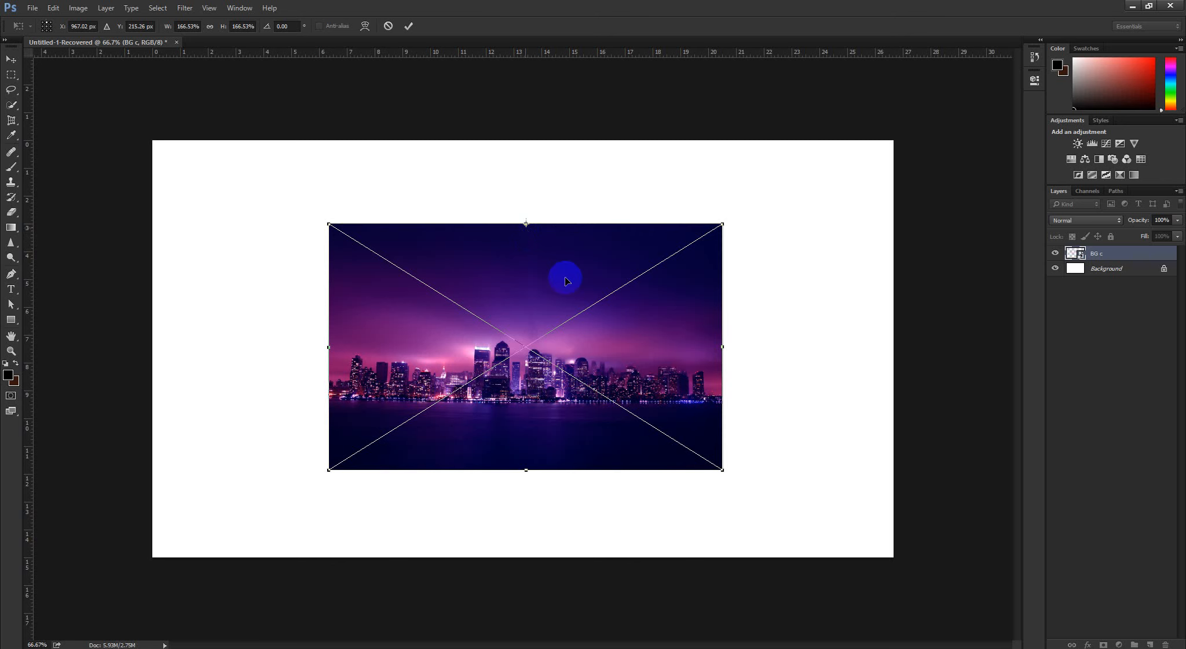
drag(745, 223, 731, 246)
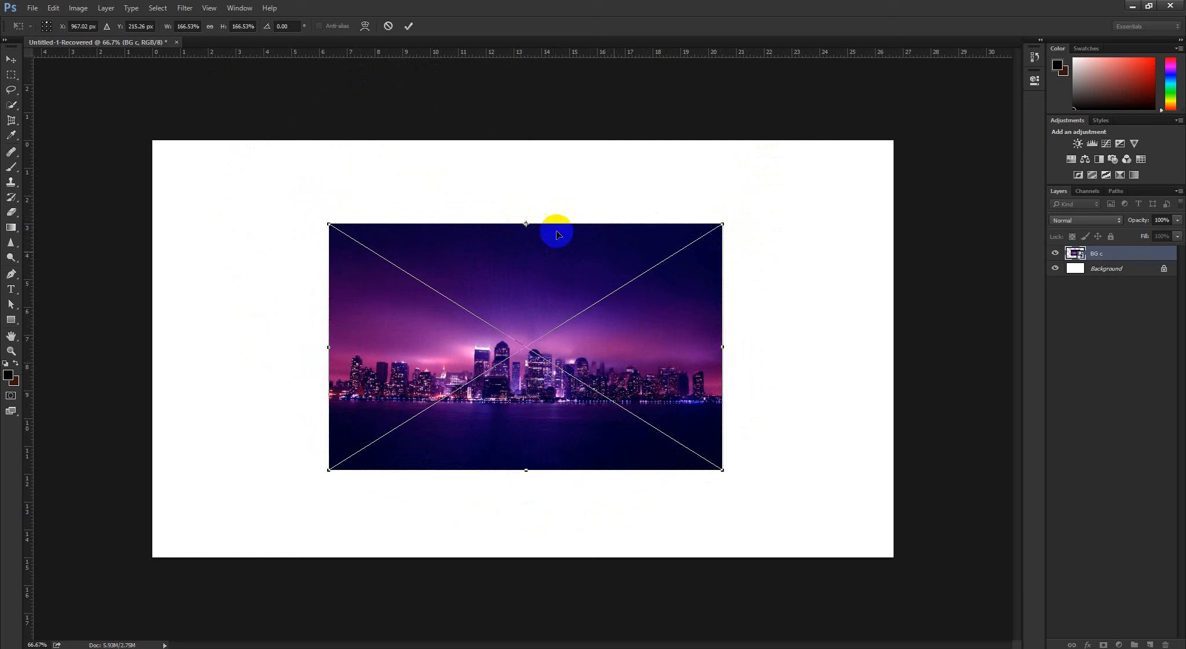
click(46, 29)
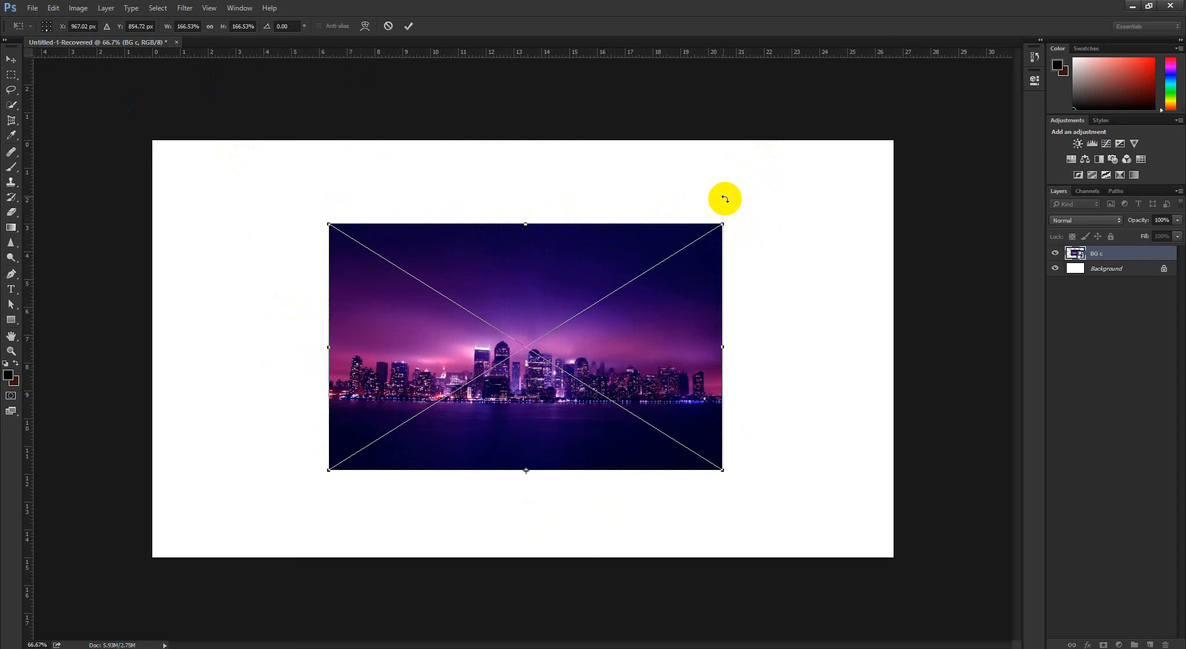
mouse_move(740, 215)
mouse_down()
mouse_move(557, 171)
mouse_move(384, 186)
mouse_move(715, 233)
mouse_move(775, 309)
mouse_move(389, 227)
mouse_move(725, 212)
mouse_move(670, 194)
mouse_move(476, 196)
mouse_move(753, 222)
mouse_move(720, 217)
mouse_up()
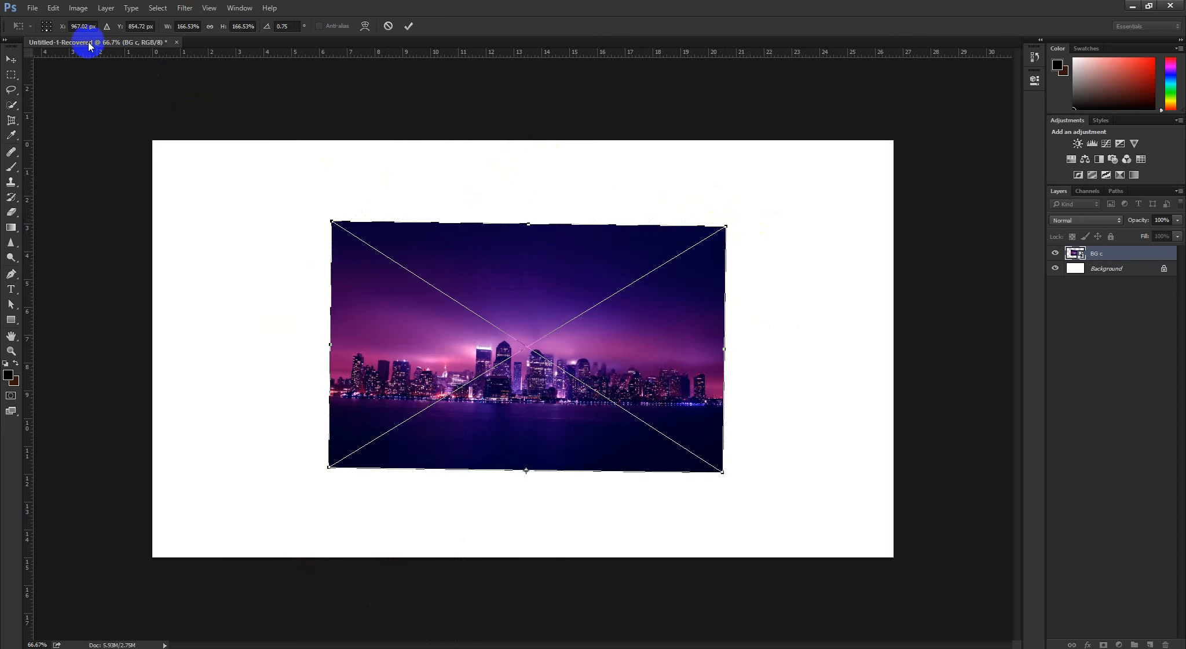
click(382, 27)
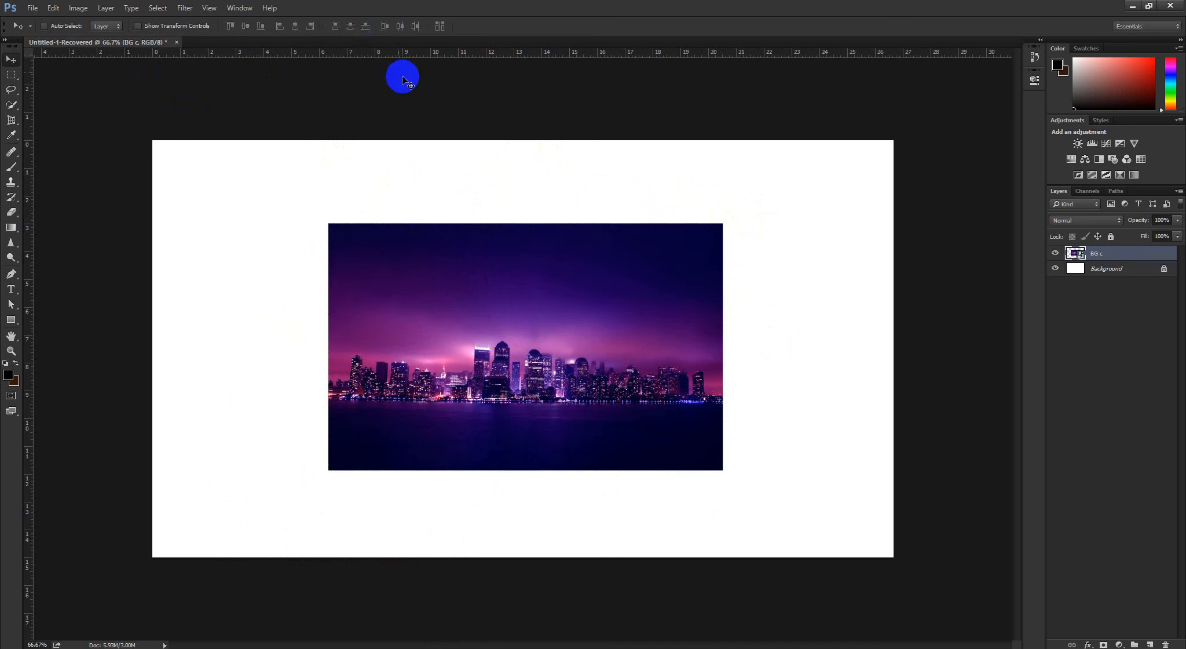
Free-transform the BG c image to about 172%, move its reference point to the image's top-right corner, and scale it to about 158%
key(ctrl+t)
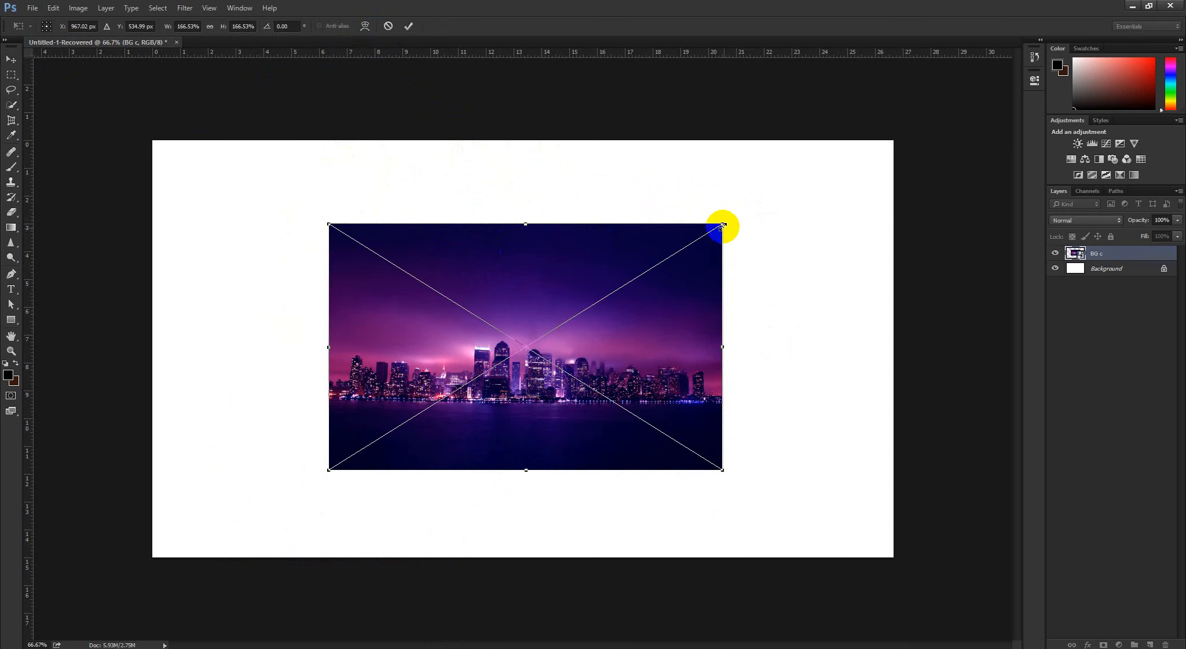
mouse_move(720, 227)
mouse_down()
mouse_move(619, 257)
mouse_move(683, 254)
mouse_move(662, 204)
mouse_move(679, 258)
mouse_move(746, 212)
mouse_move(732, 218)
mouse_up()
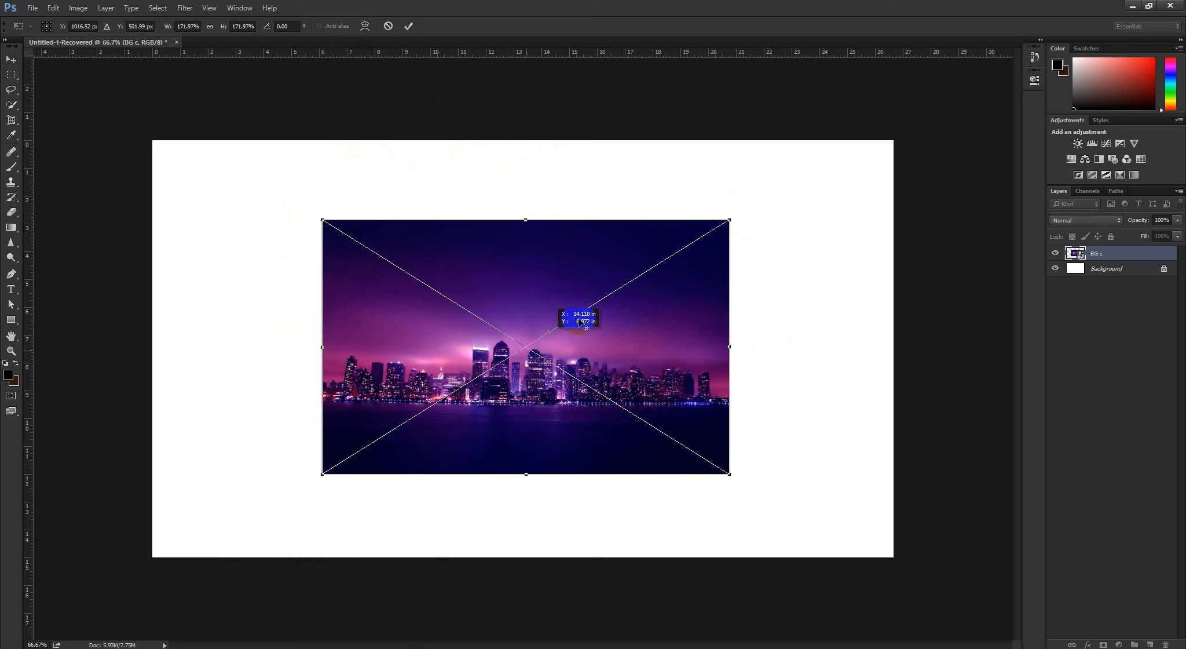
drag(579, 322, 730, 220)
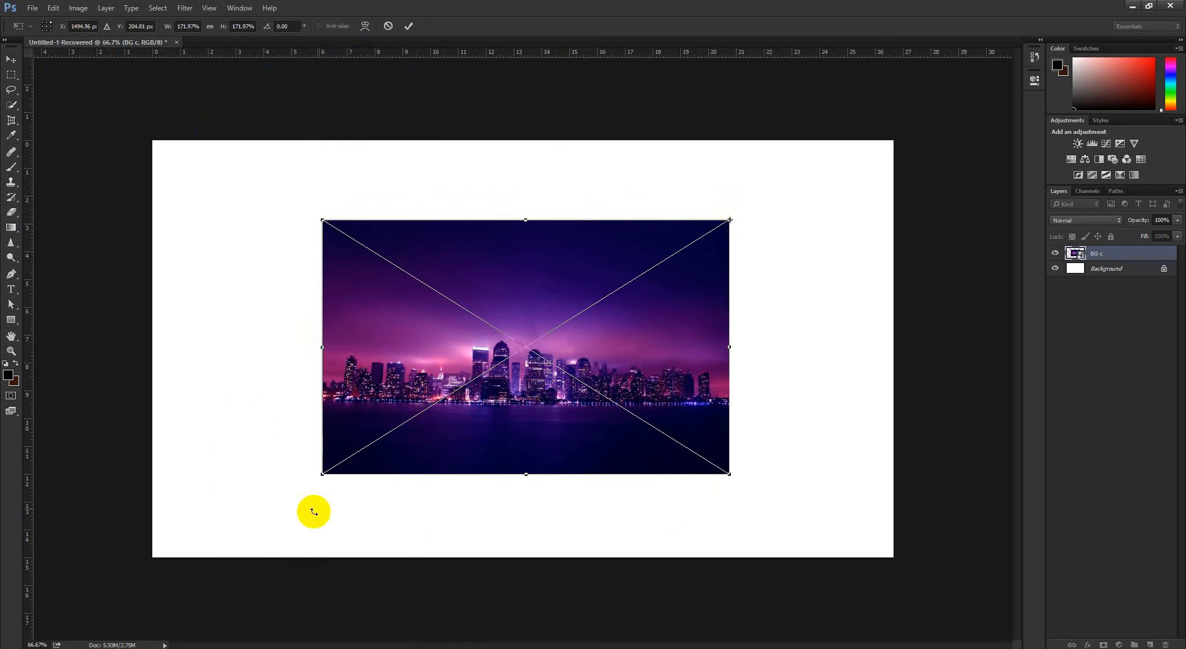
drag(326, 480, 384, 493)
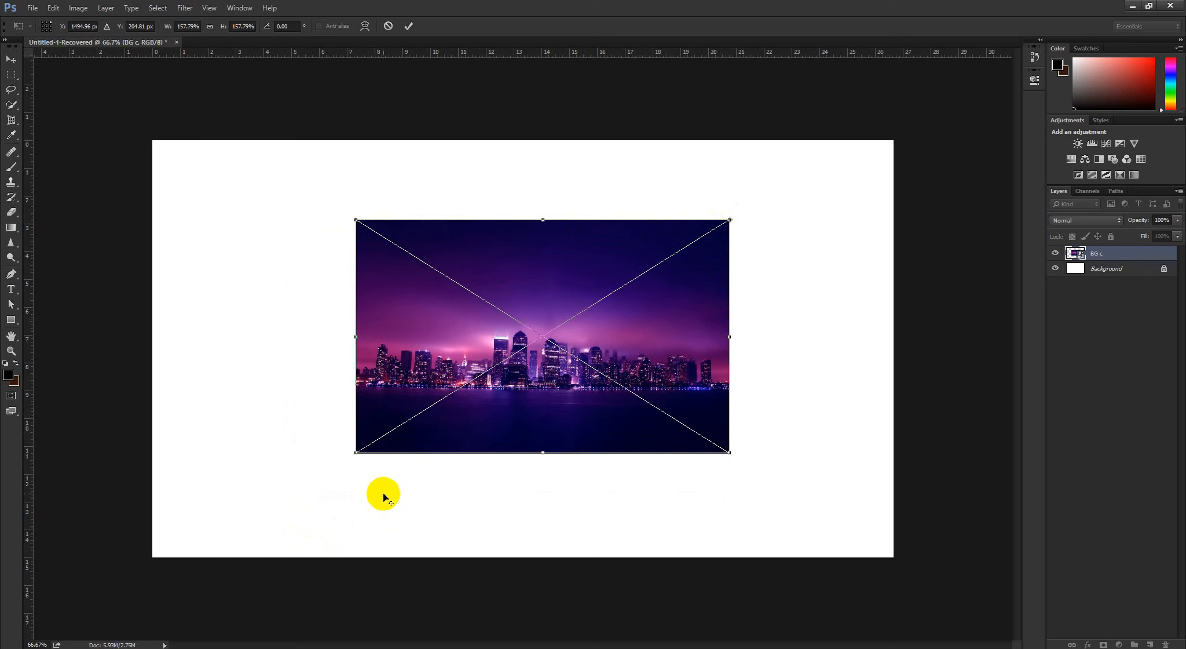
drag(364, 444, 367, 467)
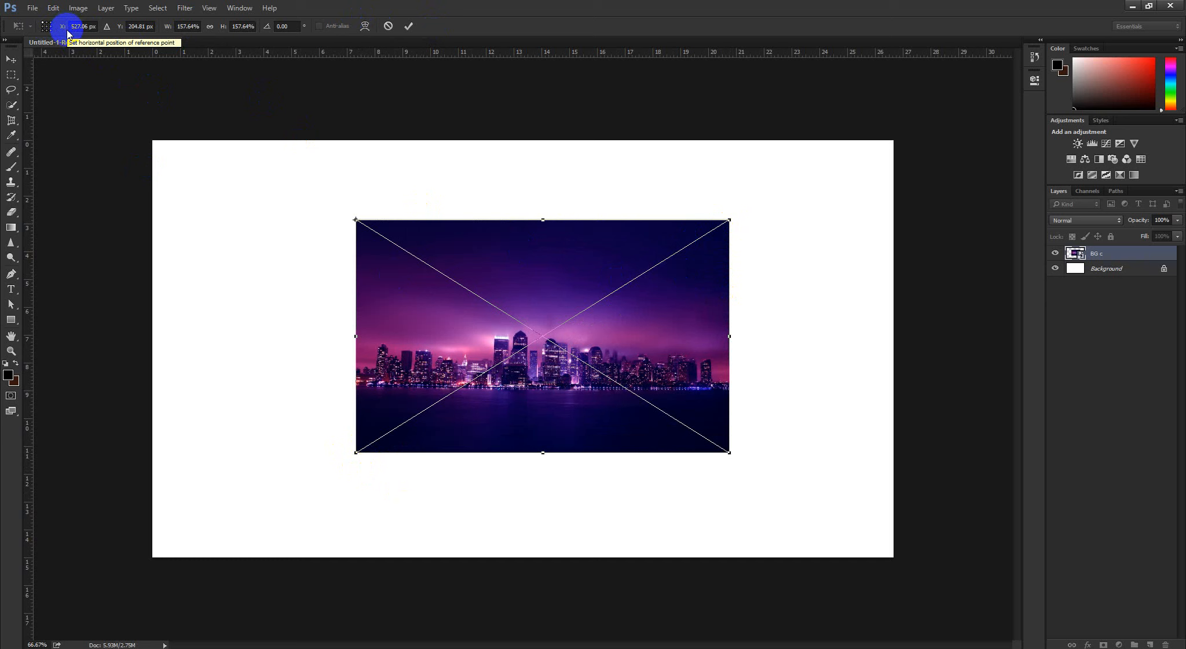
Reposition the BG c image by its top-left reference point to about X 655, Y 219 px using the numeric position values
drag(60, 31, 219, 42)
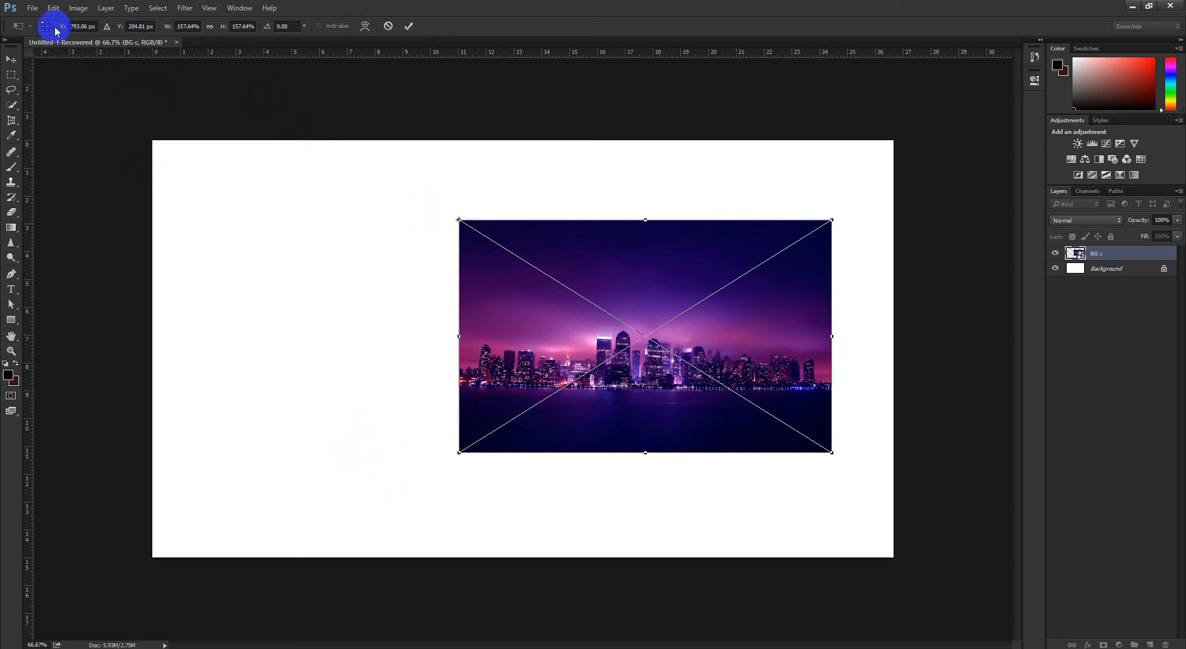
drag(60, 30, 157, 60)
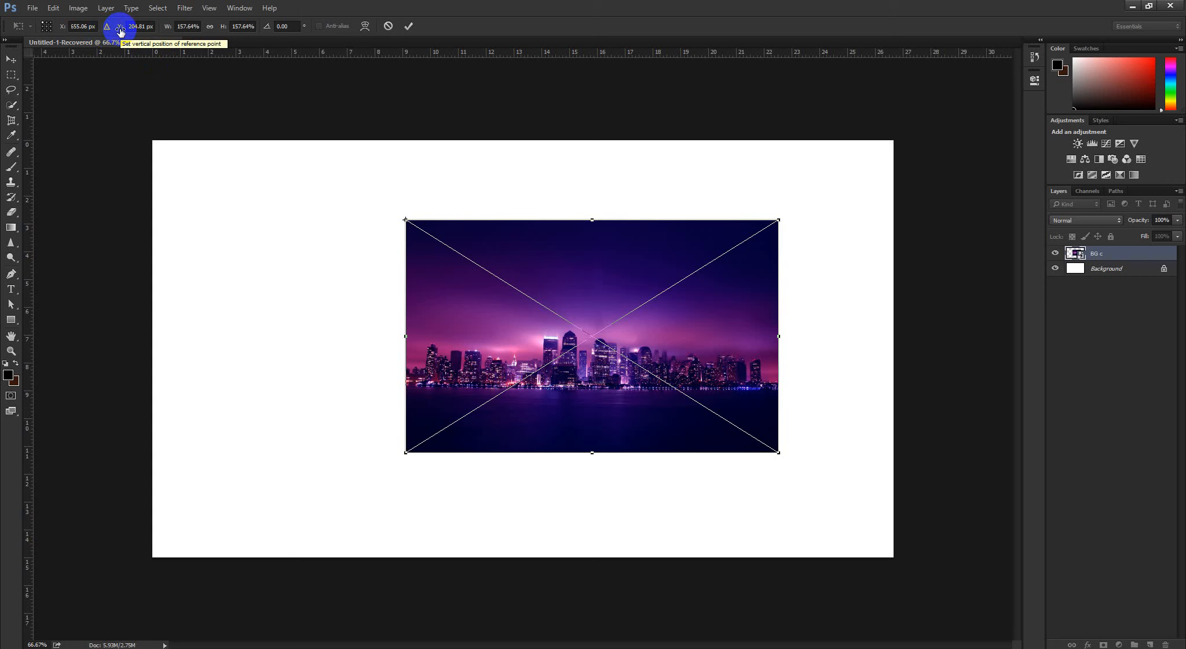
drag(121, 31, 198, 31)
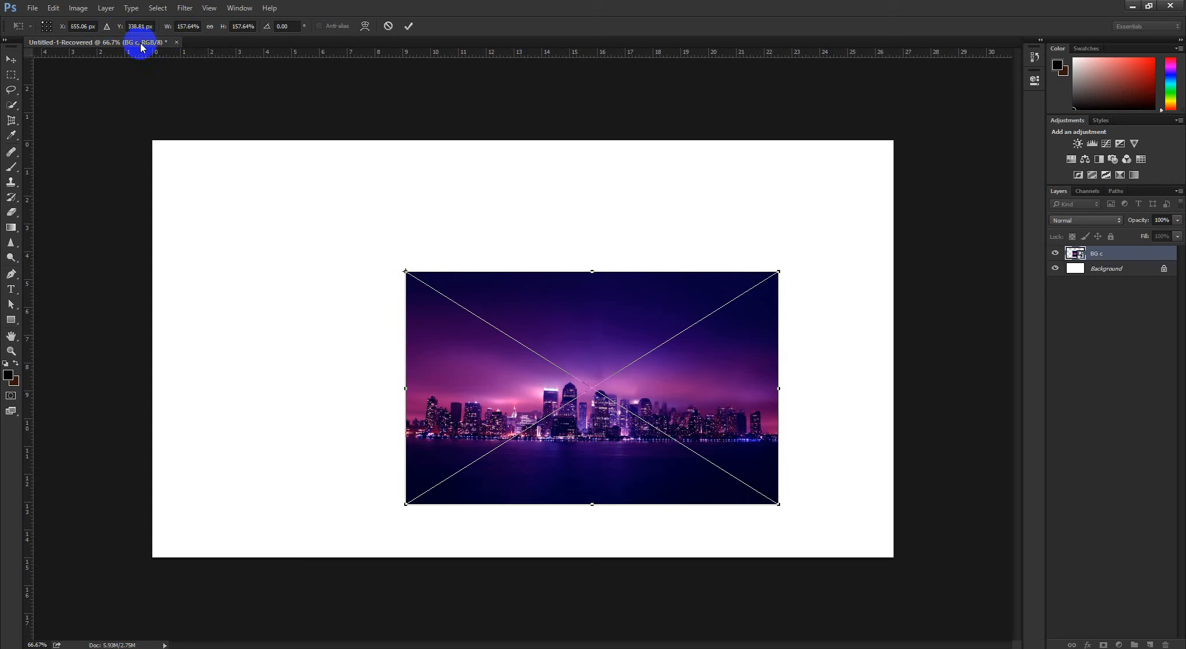
drag(119, 26, 53, 27)
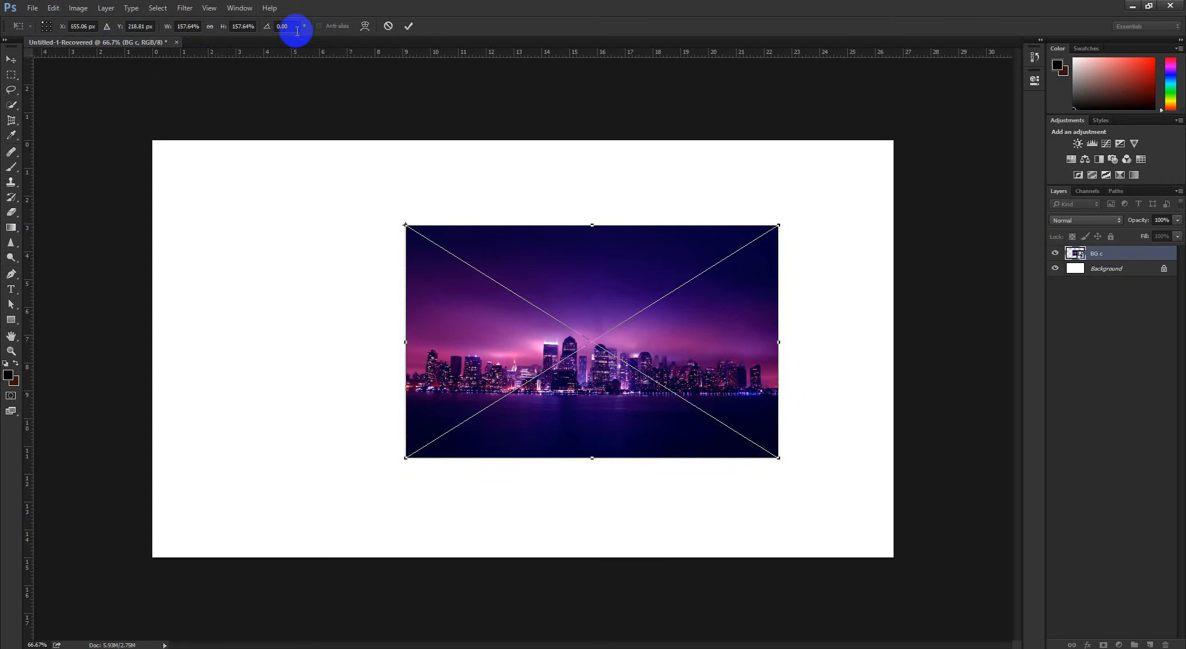
Set the BG c image's rotation angle to 45°, then cancel the transform
click(295, 26)
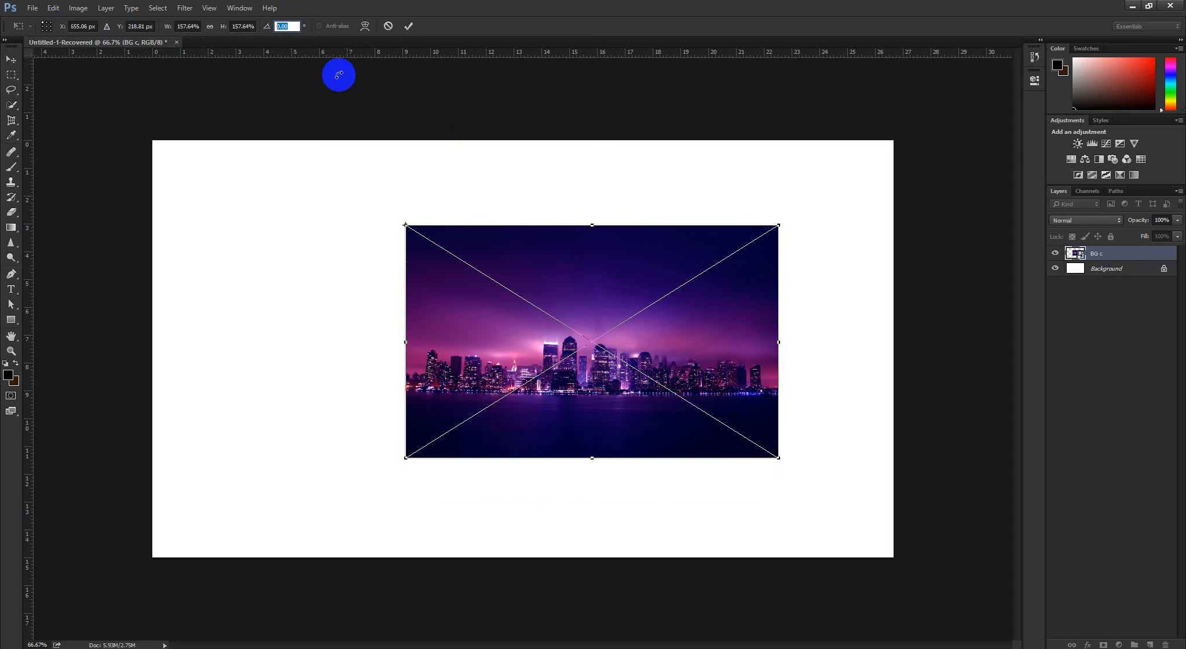
text(456)
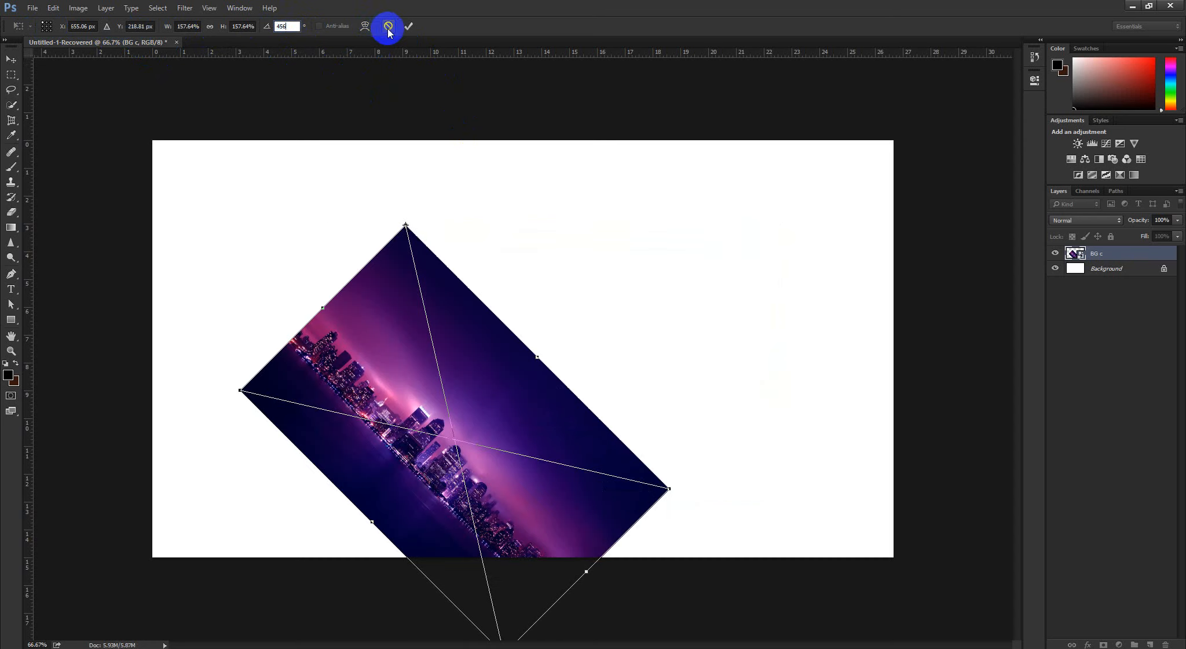
click(388, 27)
click(498, 224)
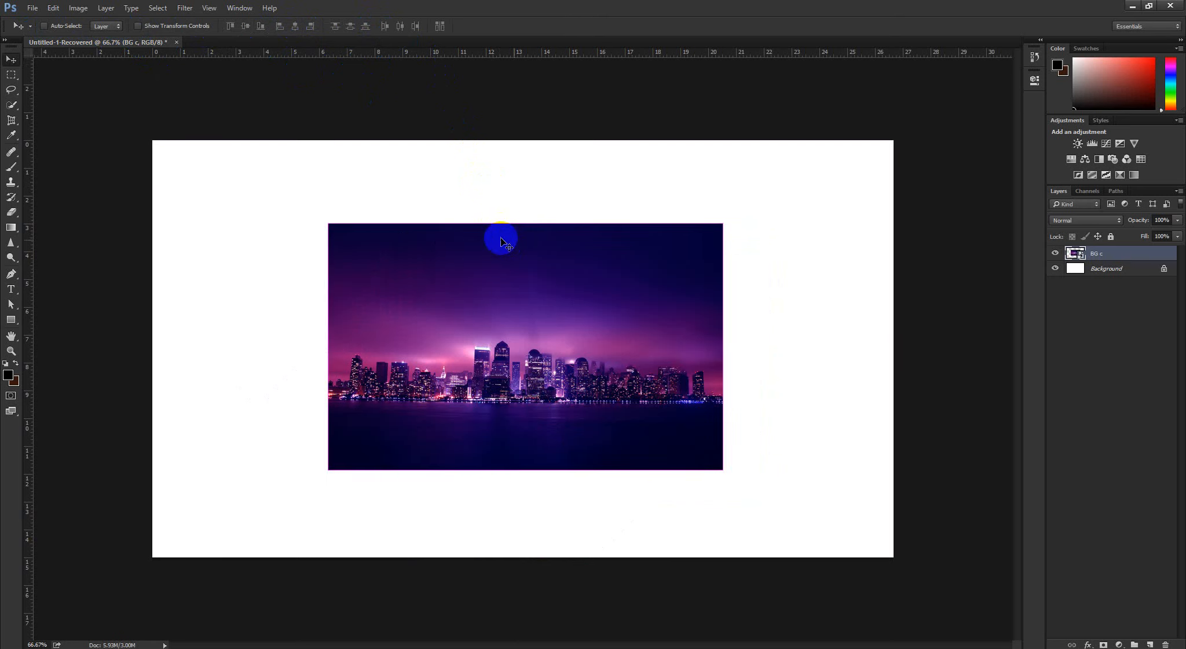
Free-transform the BG c image in Scale mode, enlarging it about its centre to about 189%
key(ctrl+t)
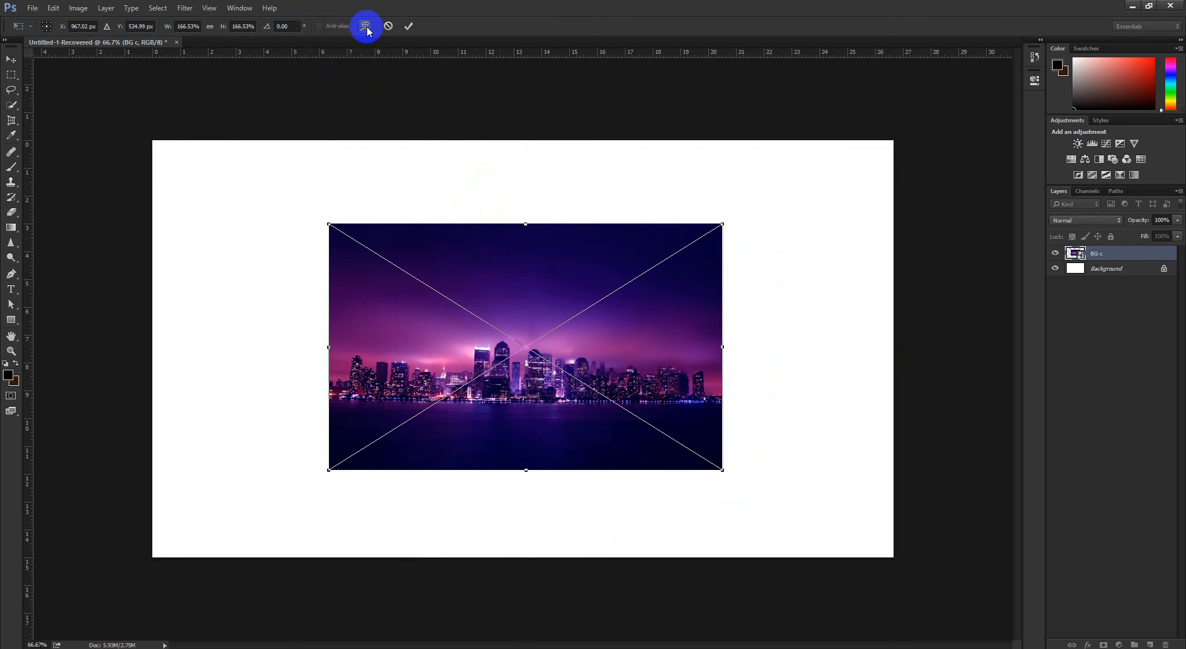
right_click(532, 261)
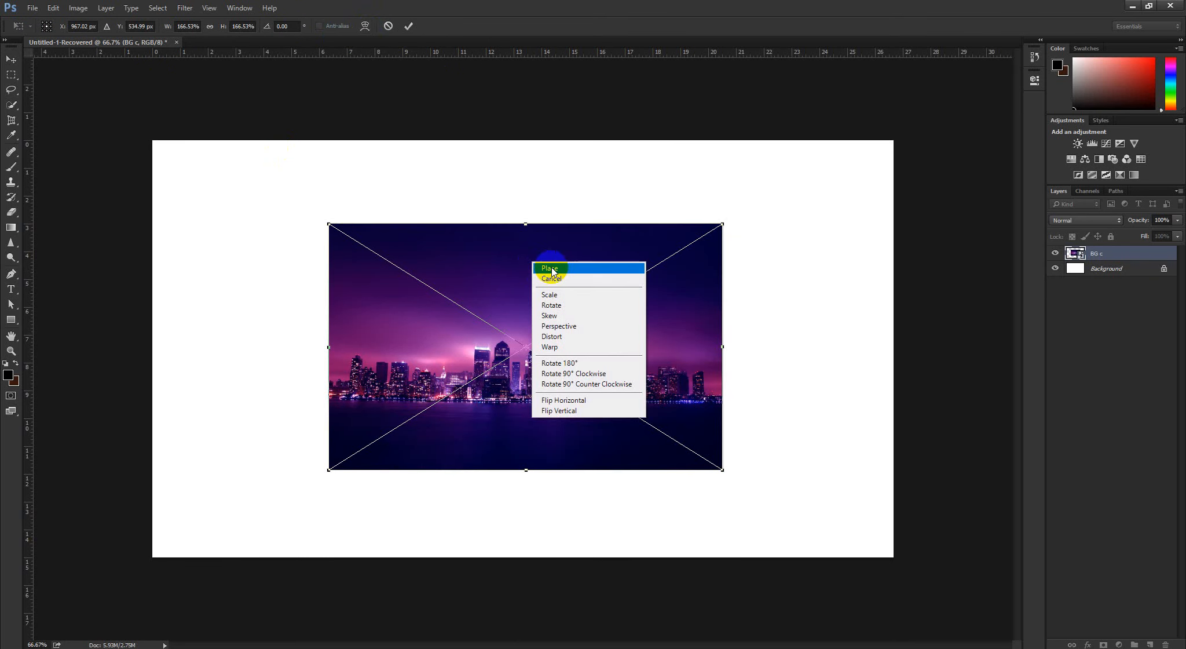
click(553, 269)
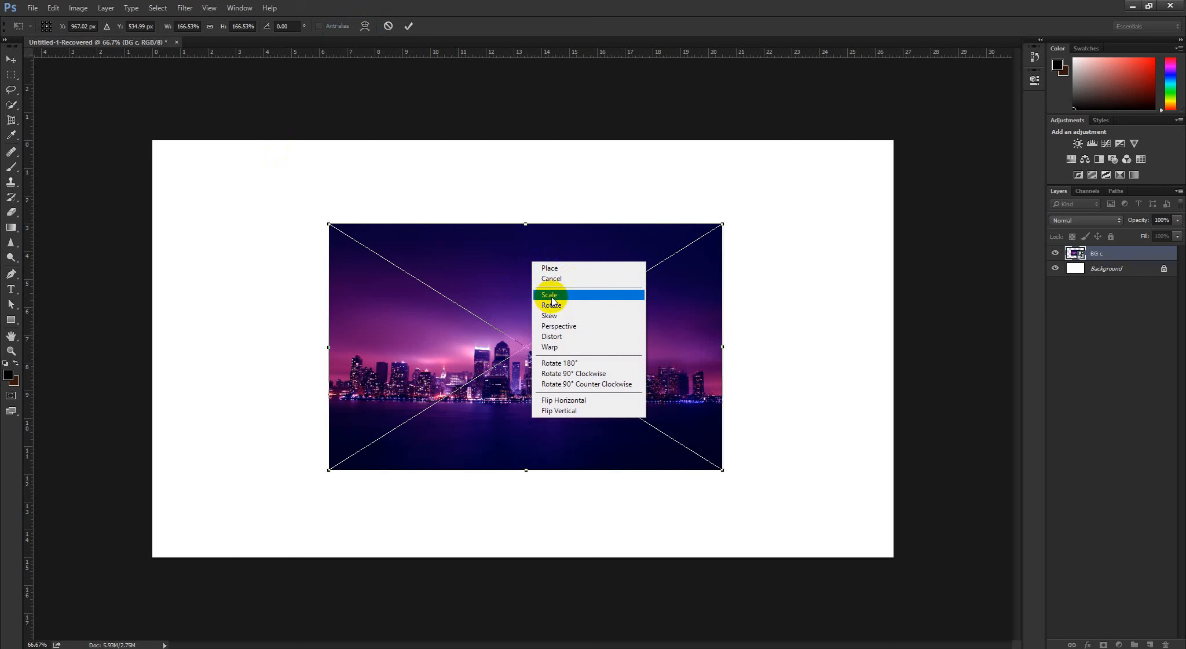
click(553, 296)
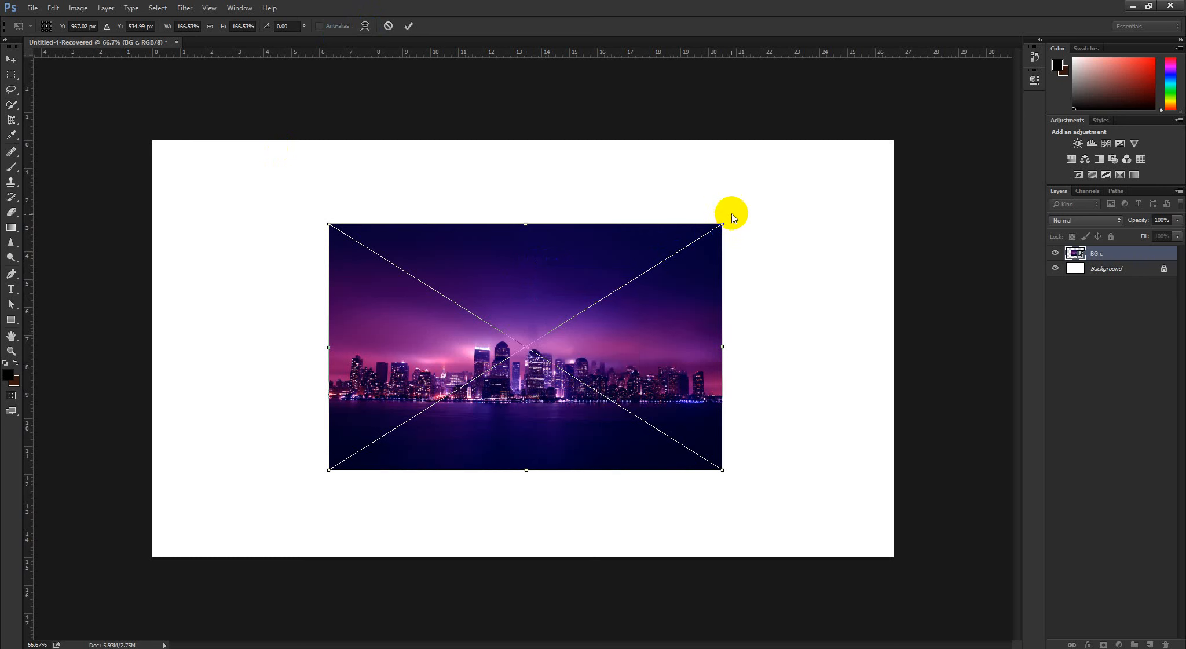
drag(726, 220, 748, 200)
Try rotating the BG c image by 15° in the transform's Rotate mode, then undo the rotation
right_click(592, 244)
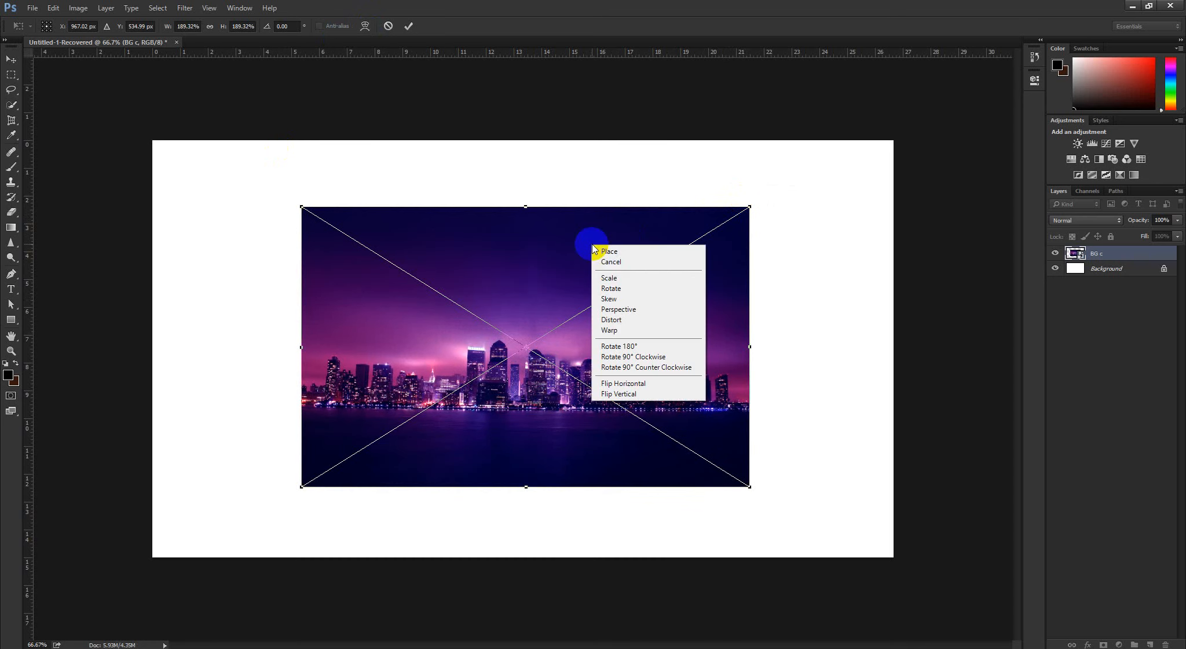
click(621, 288)
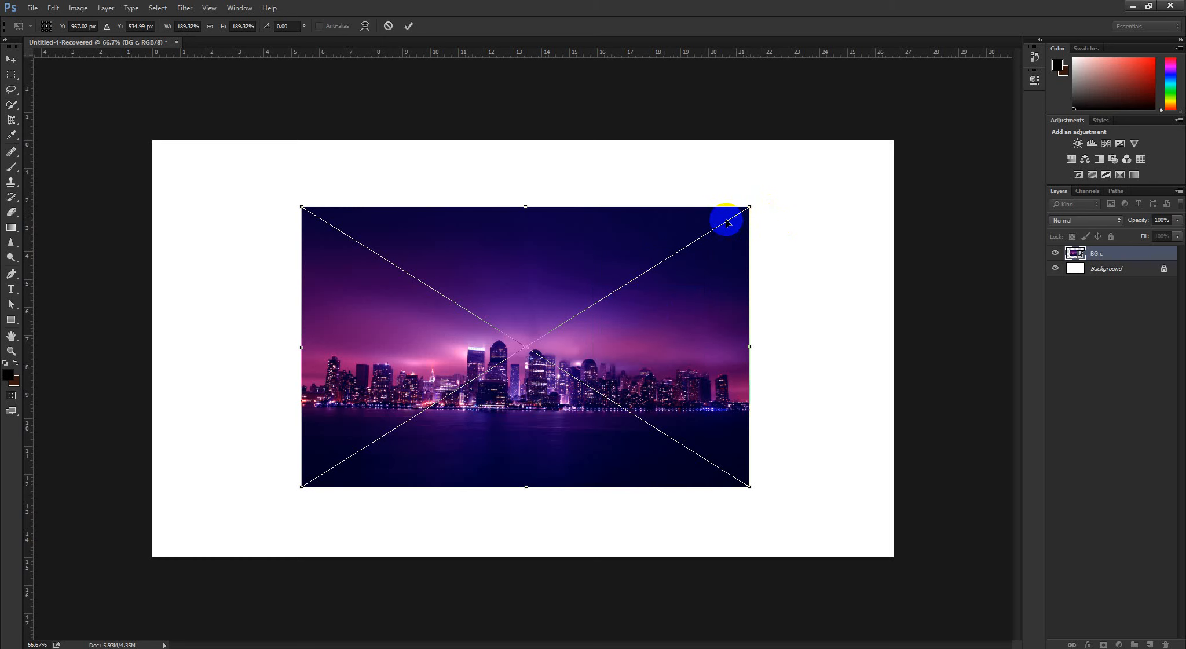
drag(768, 204, 784, 291)
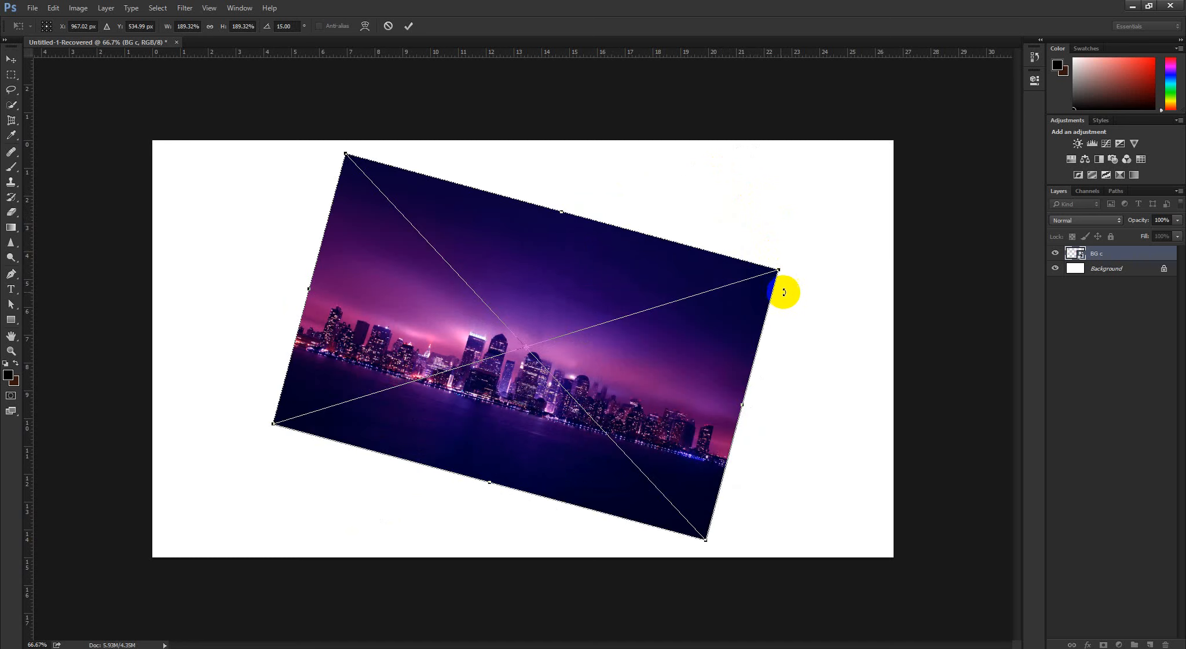
key(ctrl+z)
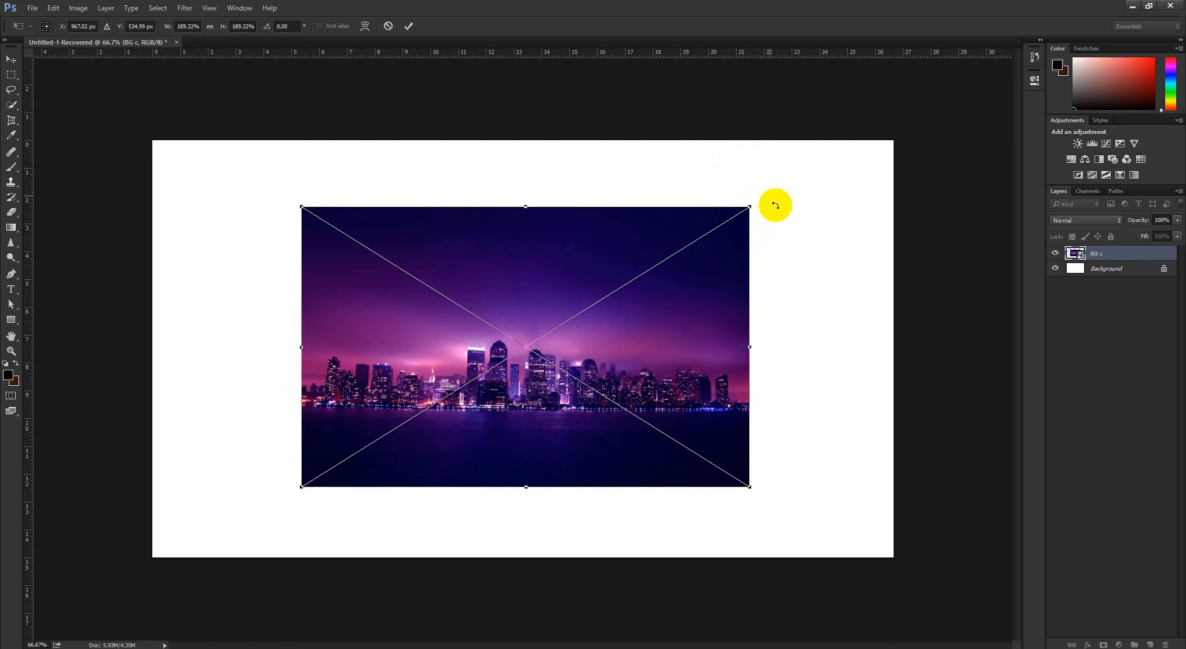
mouse_move(775, 201)
mouse_down()
mouse_move(789, 297)
mouse_move(776, 193)
mouse_up()
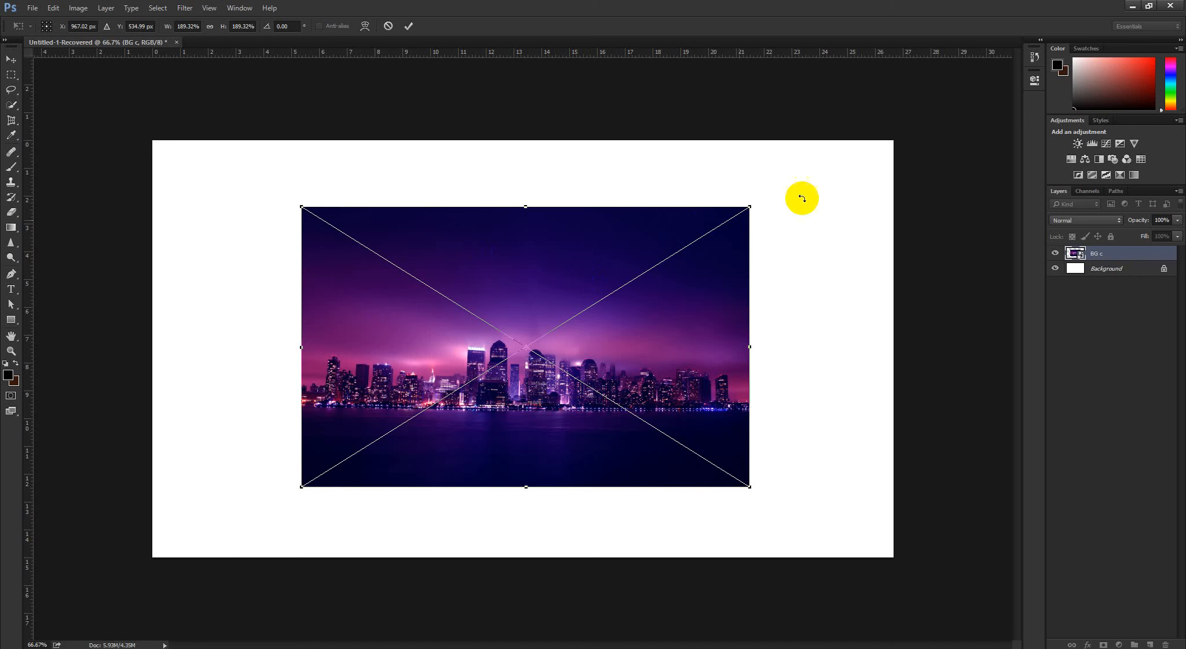
drag(781, 193, 799, 306)
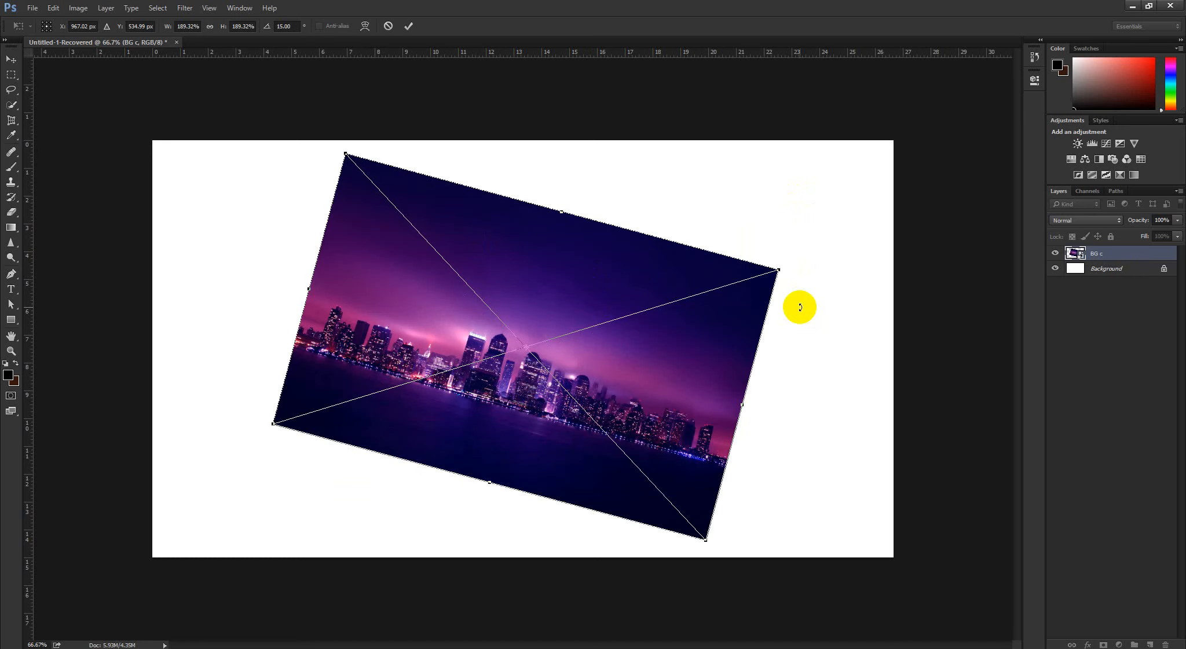
key(ctrl+z)
Apply the scale transform to the BG c image
right_click(533, 283)
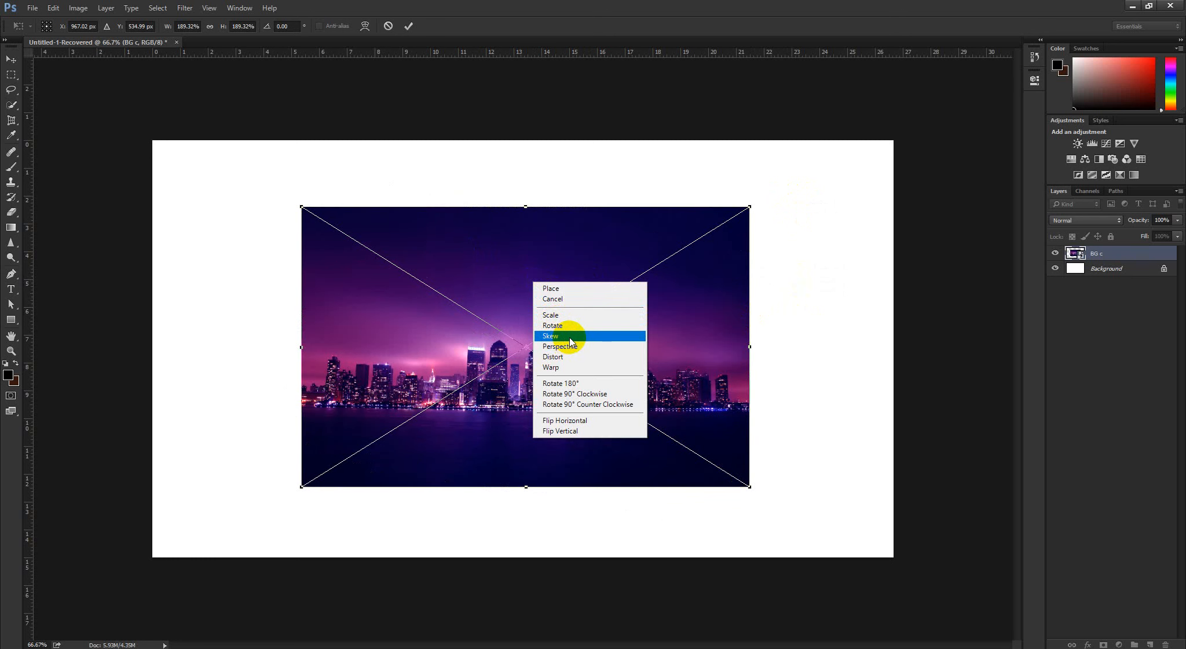
click(388, 26)
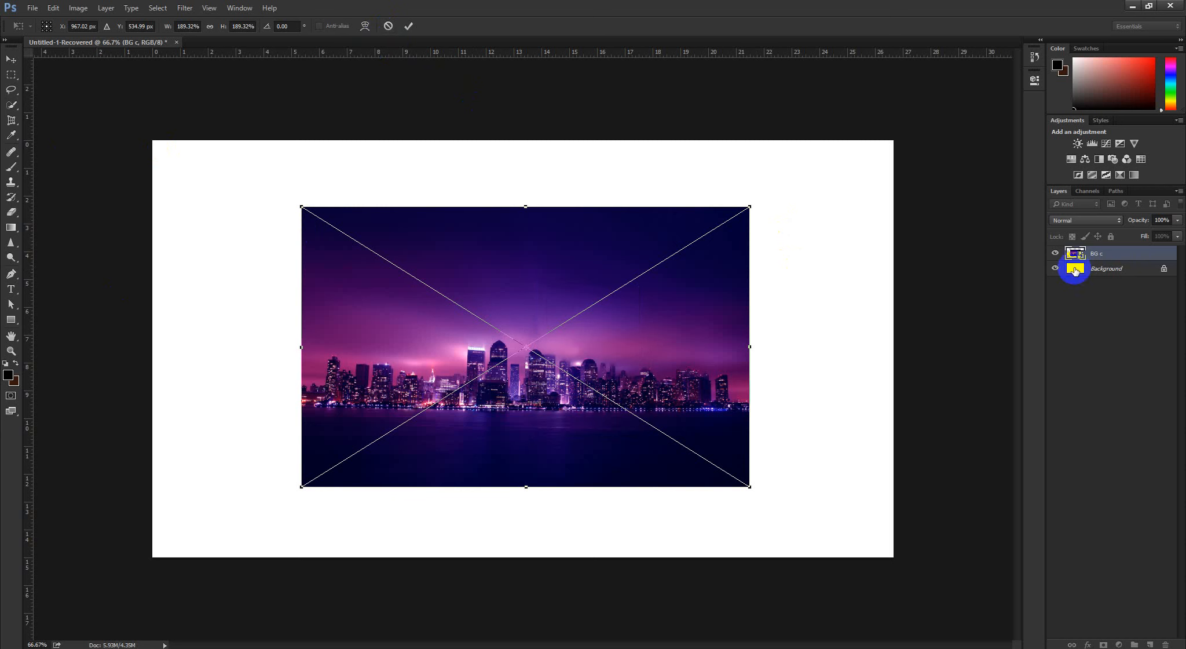
click(408, 26)
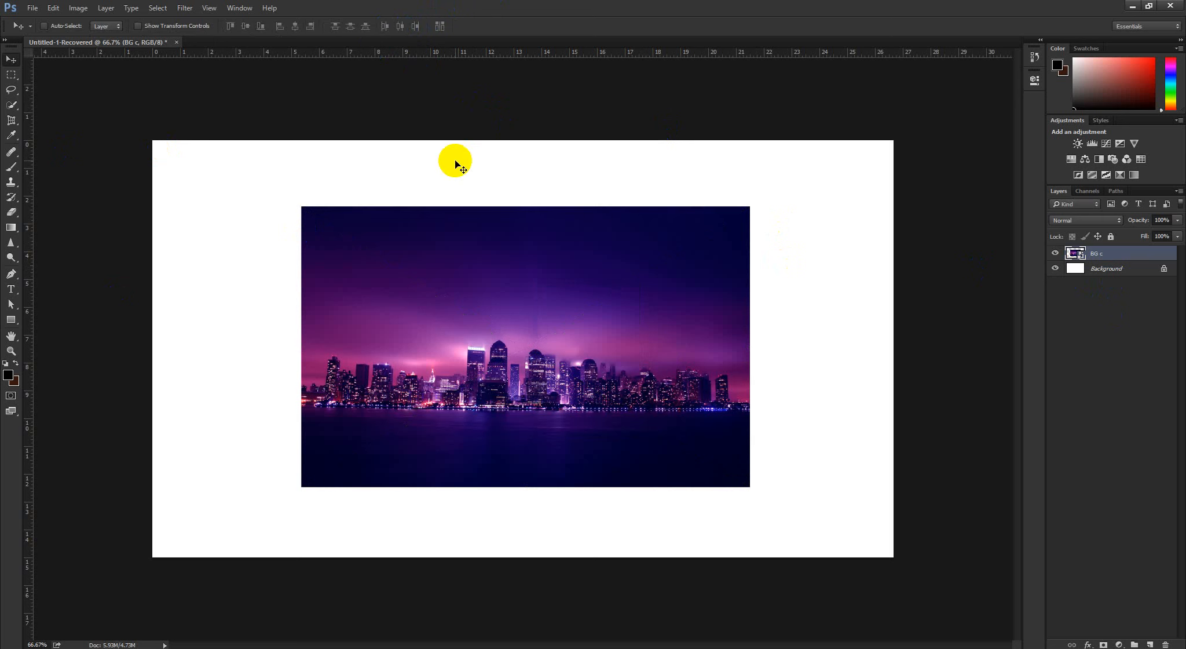
Free-transform the BG c layer, try skewing its top-right corner upward by about 5.5°, and cancel the transform
click(1157, 306)
click(1114, 253)
key(ctrl+t)
right_click(698, 317)
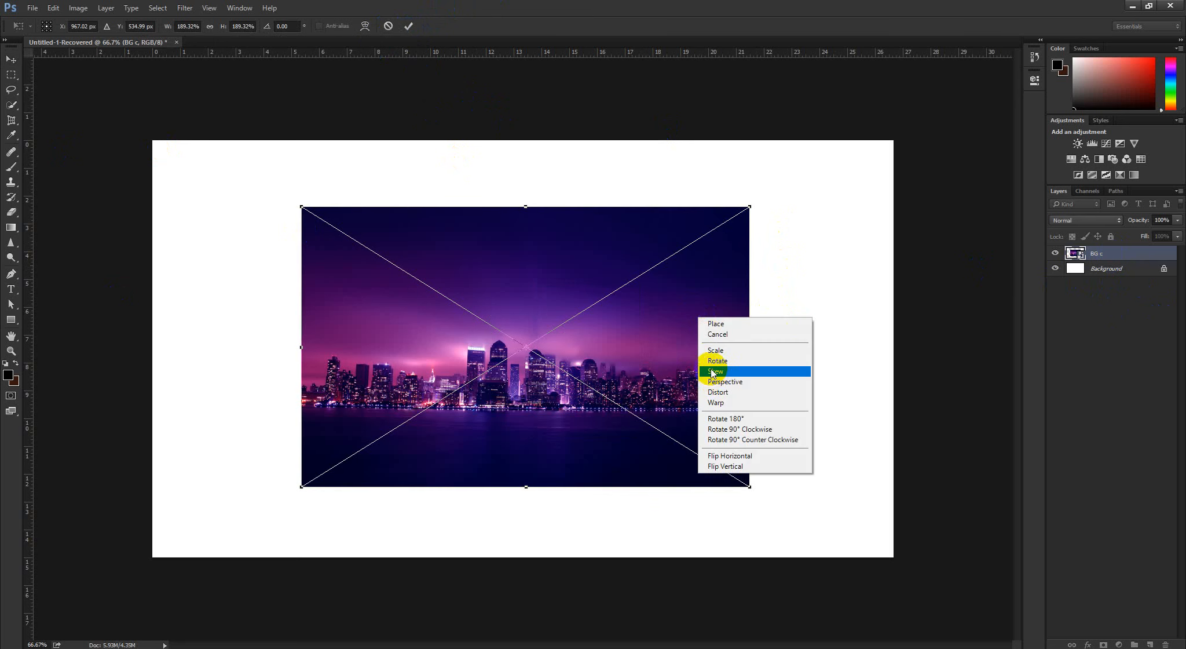
click(714, 372)
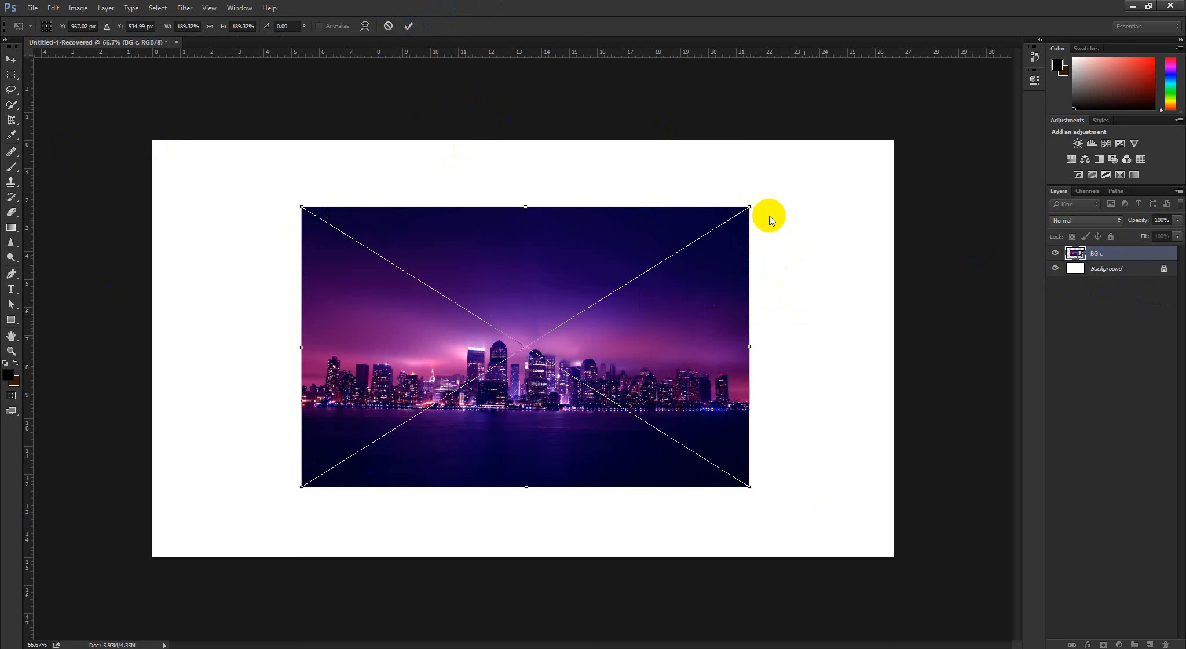
drag(750, 207, 714, 155)
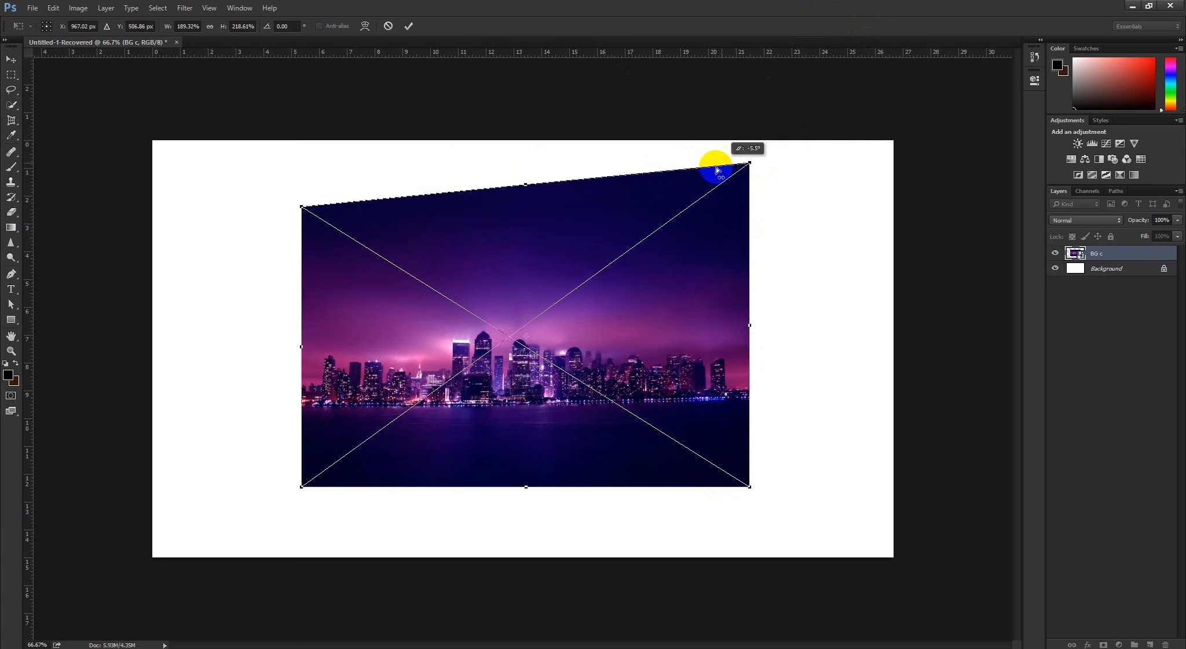
click(388, 26)
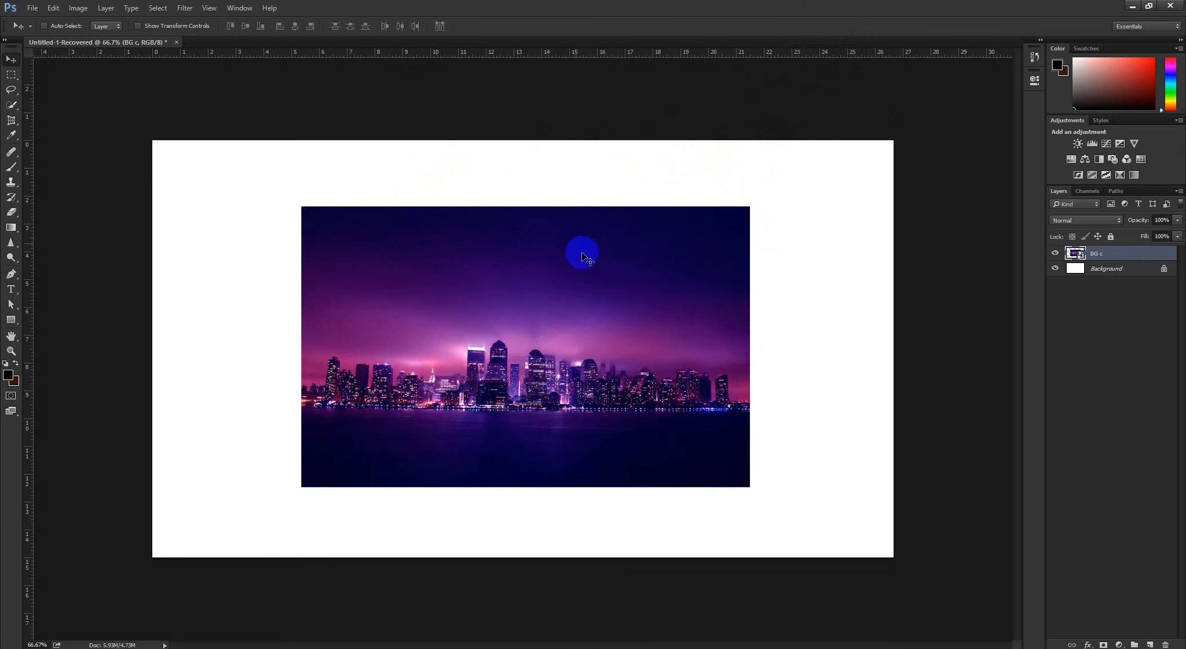
Try a Perspective transform on the BG c image, stretching its right edge to about 241% height, and cancel
key(ctrl+t)
right_click(583, 262)
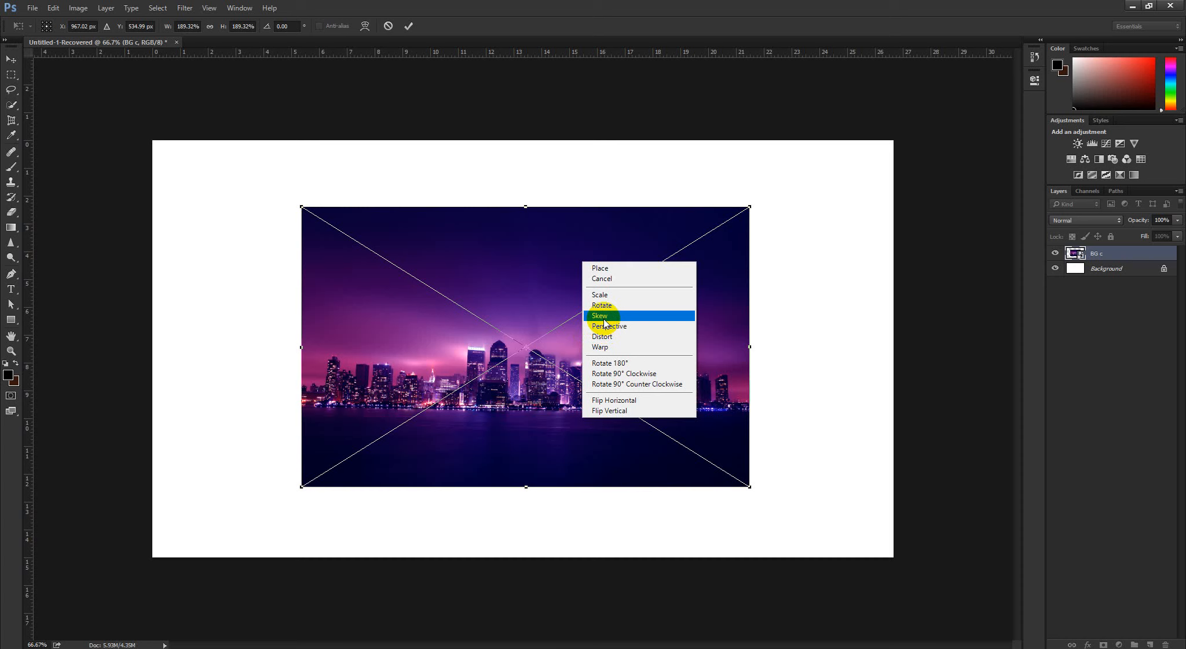
click(604, 328)
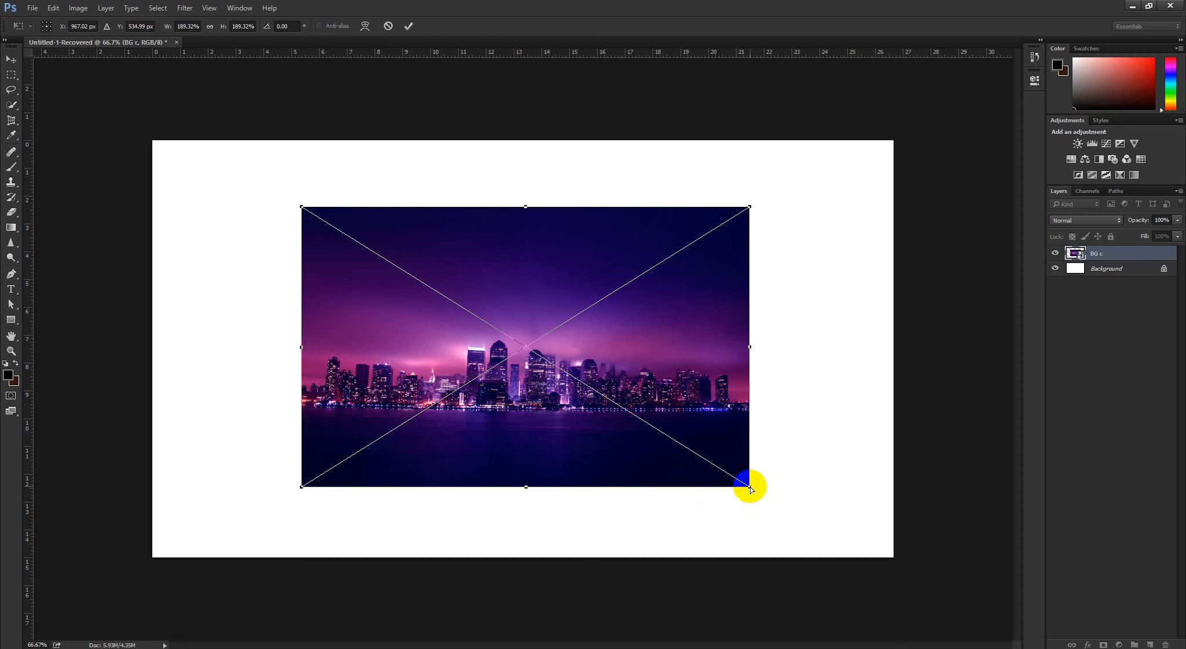
drag(750, 488, 747, 648)
drag(731, 626, 748, 526)
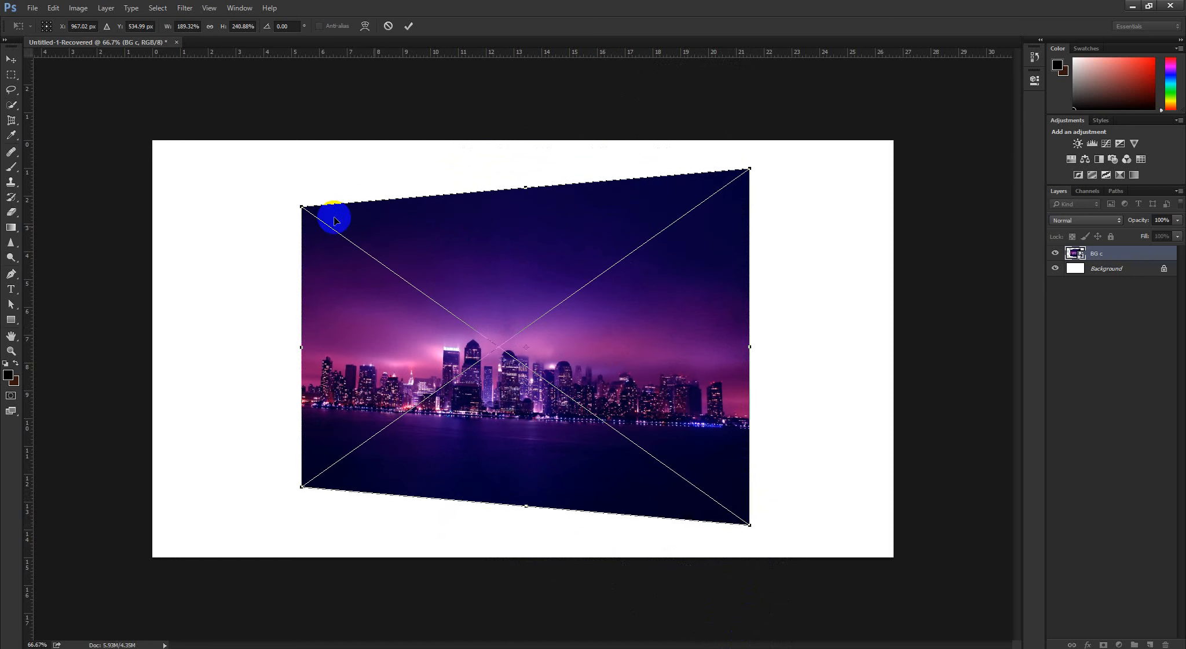
mouse_move(302, 207)
mouse_down()
mouse_move(388, 210)
mouse_move(210, 223)
mouse_move(410, 196)
mouse_move(323, 205)
mouse_up()
click(388, 25)
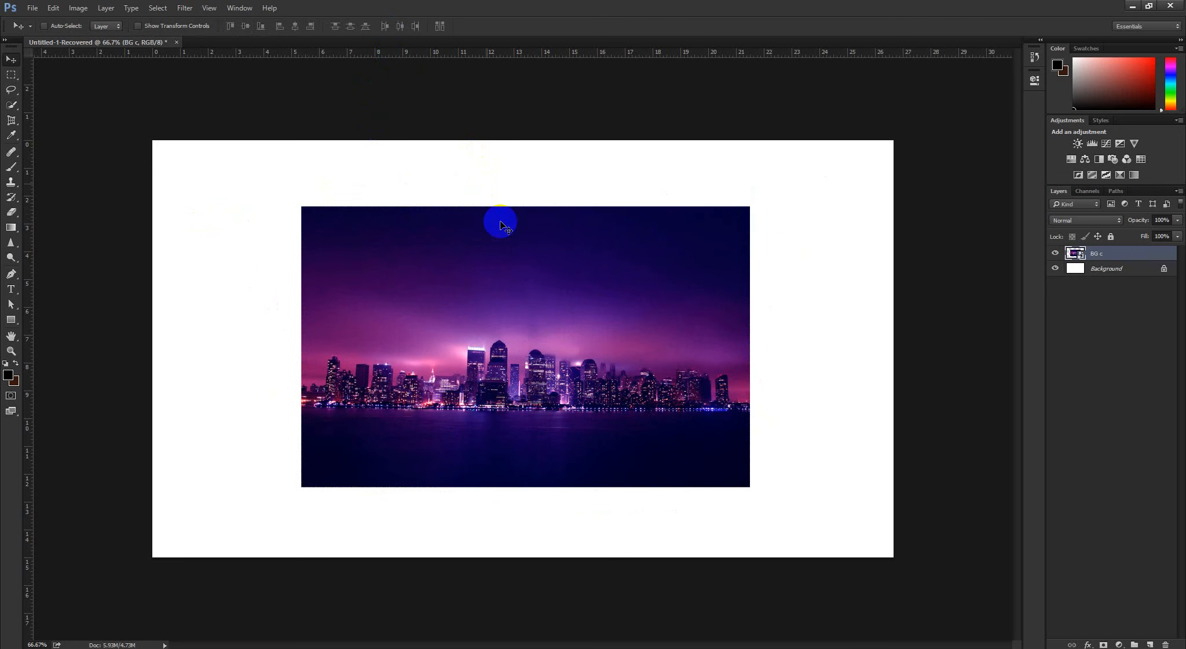
Try a Perspective transform from the BG c image's top-left corner, stretching its left edge to about 197% height, and cancel
key(ctrl+t)
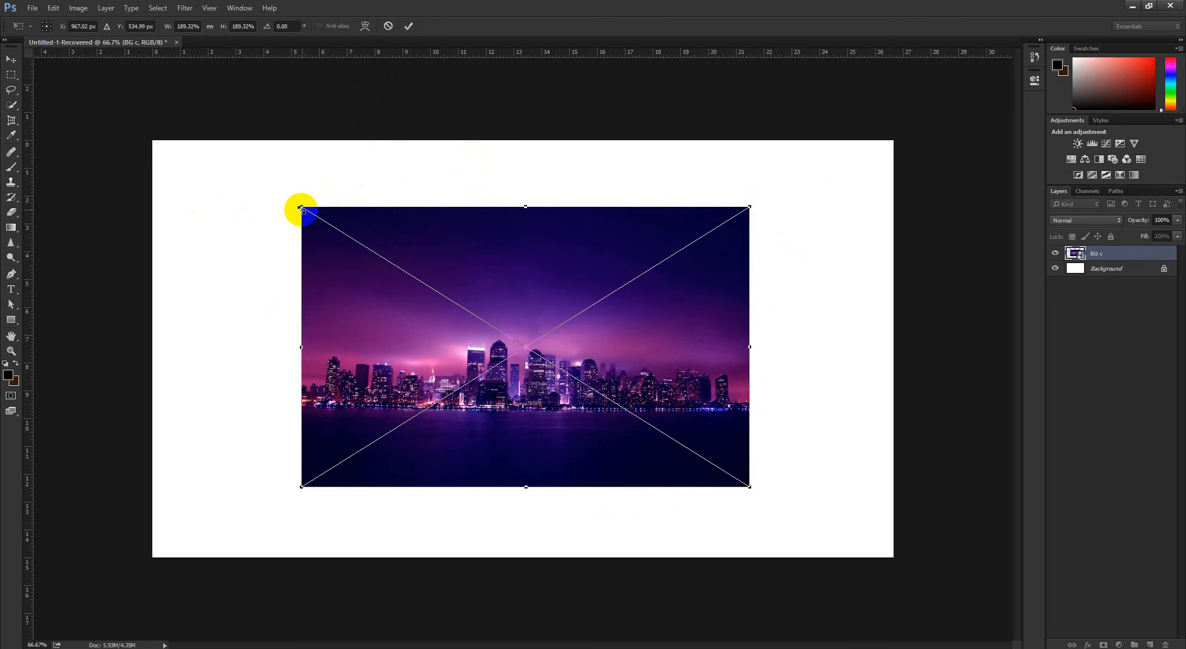
right_click(408, 227)
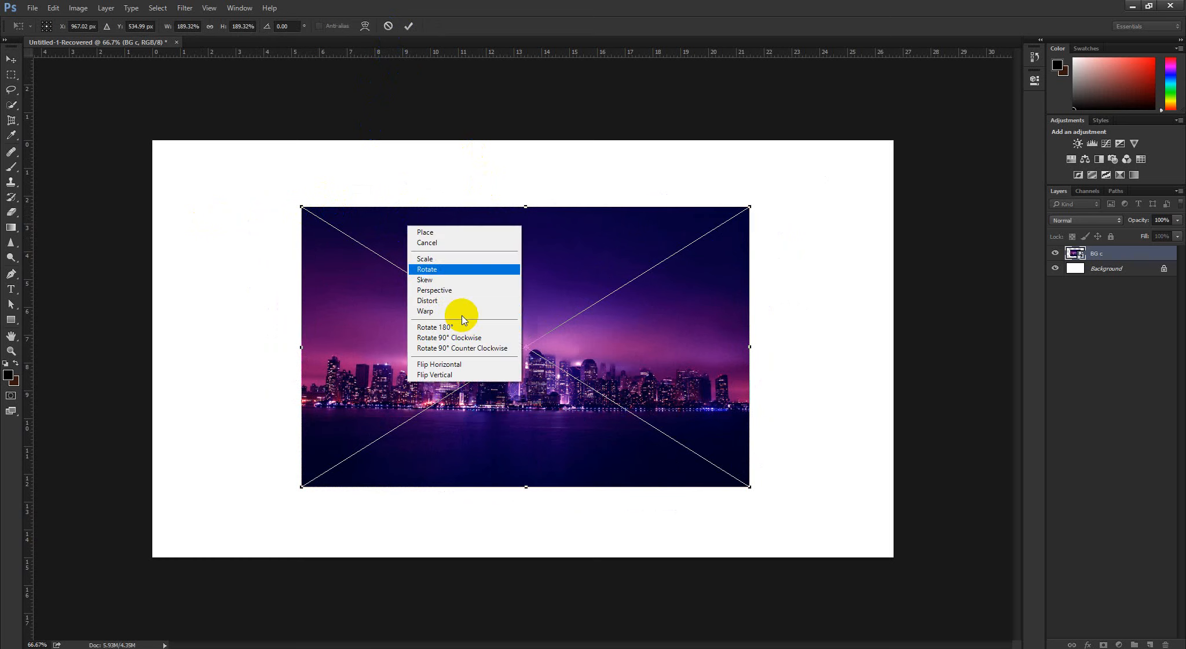
click(444, 290)
mouse_move(304, 206)
mouse_down()
mouse_move(405, 216)
mouse_move(299, 215)
mouse_move(291, 299)
mouse_move(301, 202)
mouse_up()
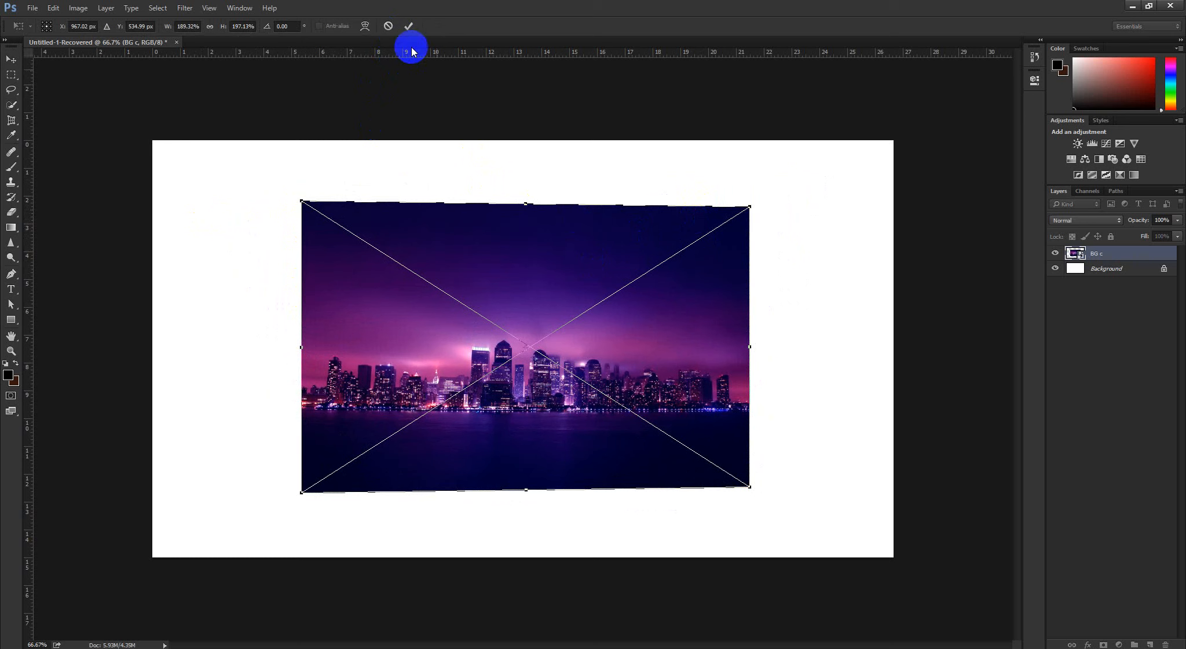
click(388, 26)
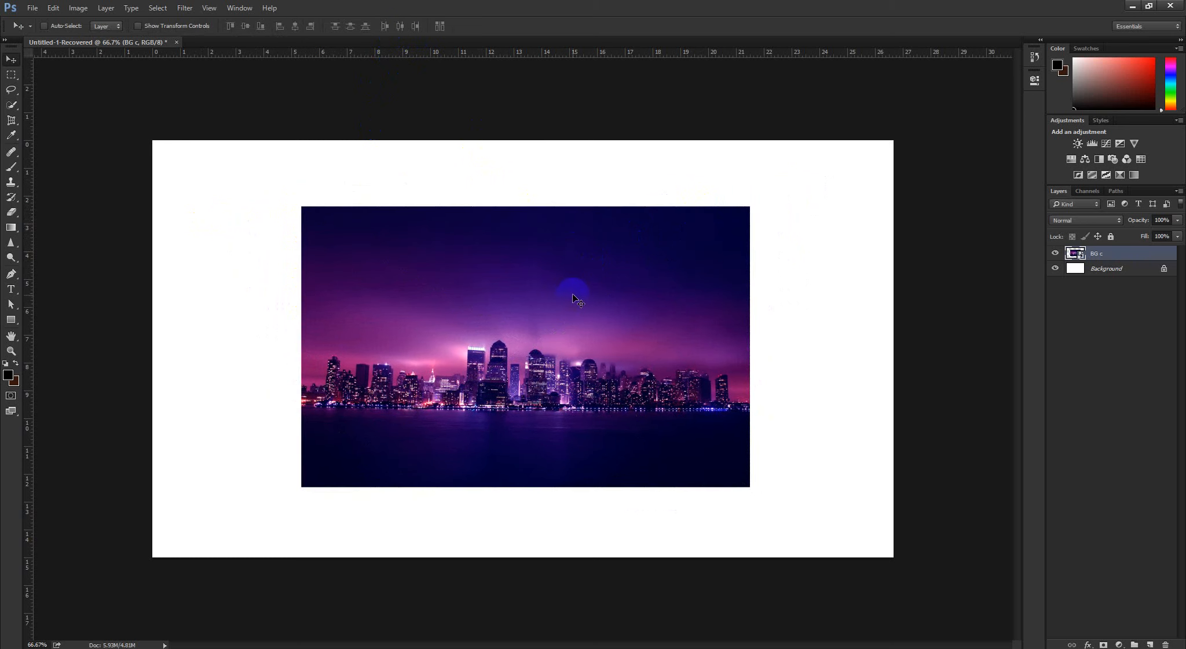
right_click(571, 293)
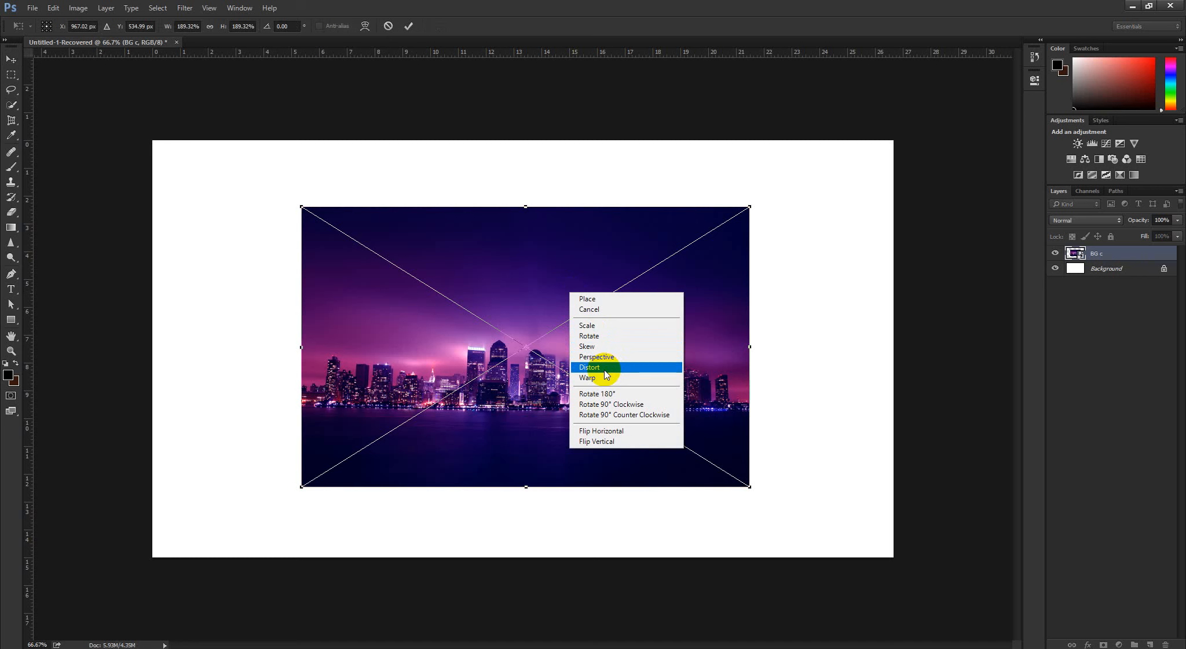
click(592, 3)
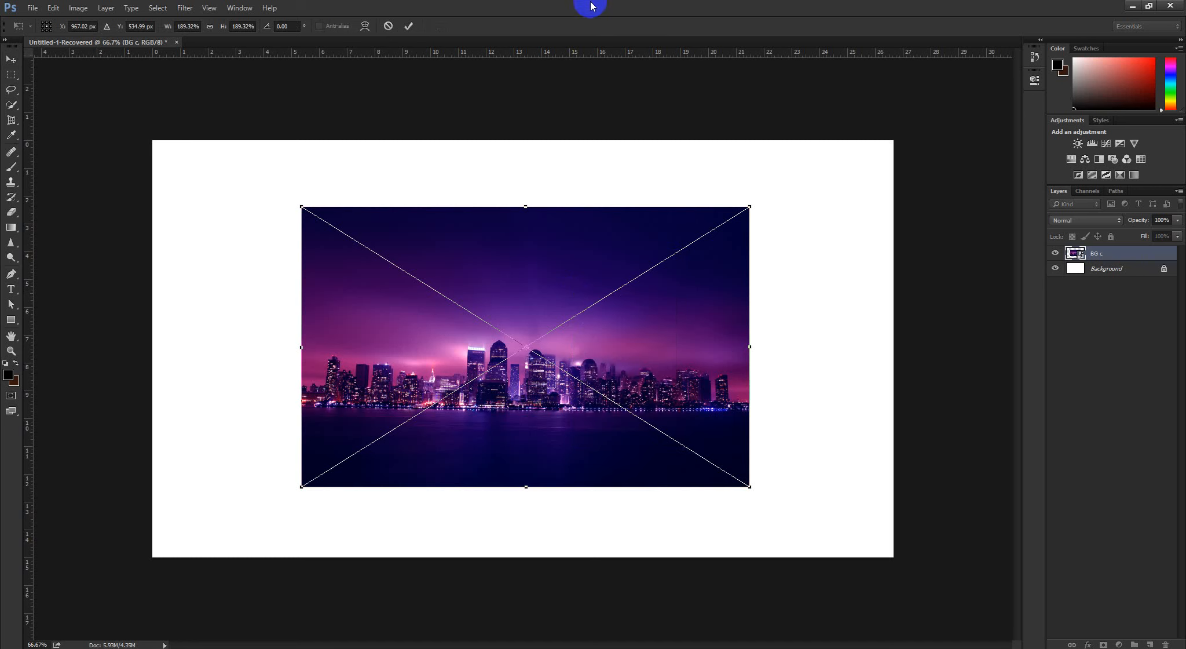
click(391, 28)
Hide the BG c layer and draw a black square about 422 px wide in the canvas's left half with the Rectangle tool
click(1055, 255)
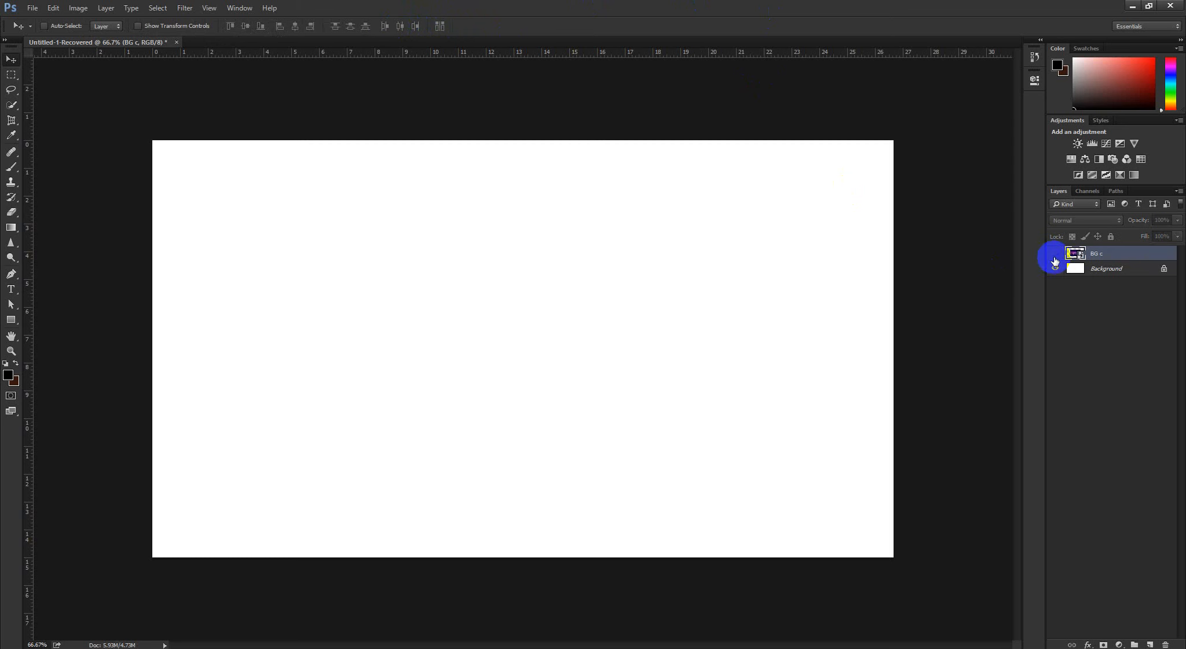
click(1083, 318)
click(11, 319)
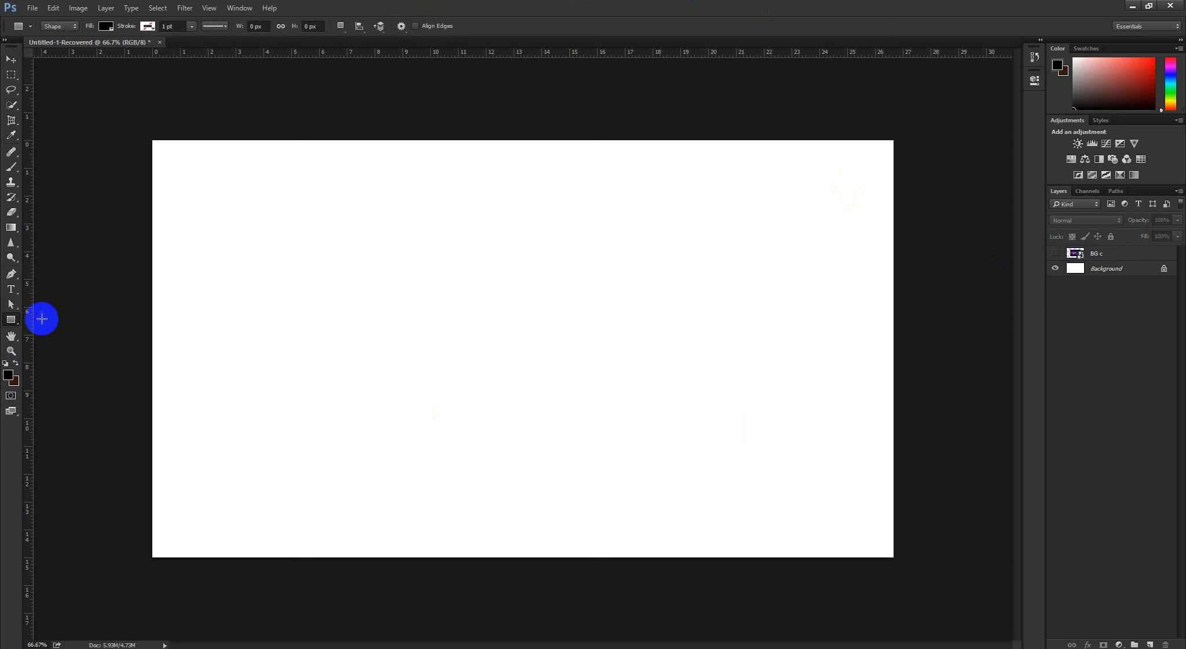
right_click(13, 318)
click(42, 318)
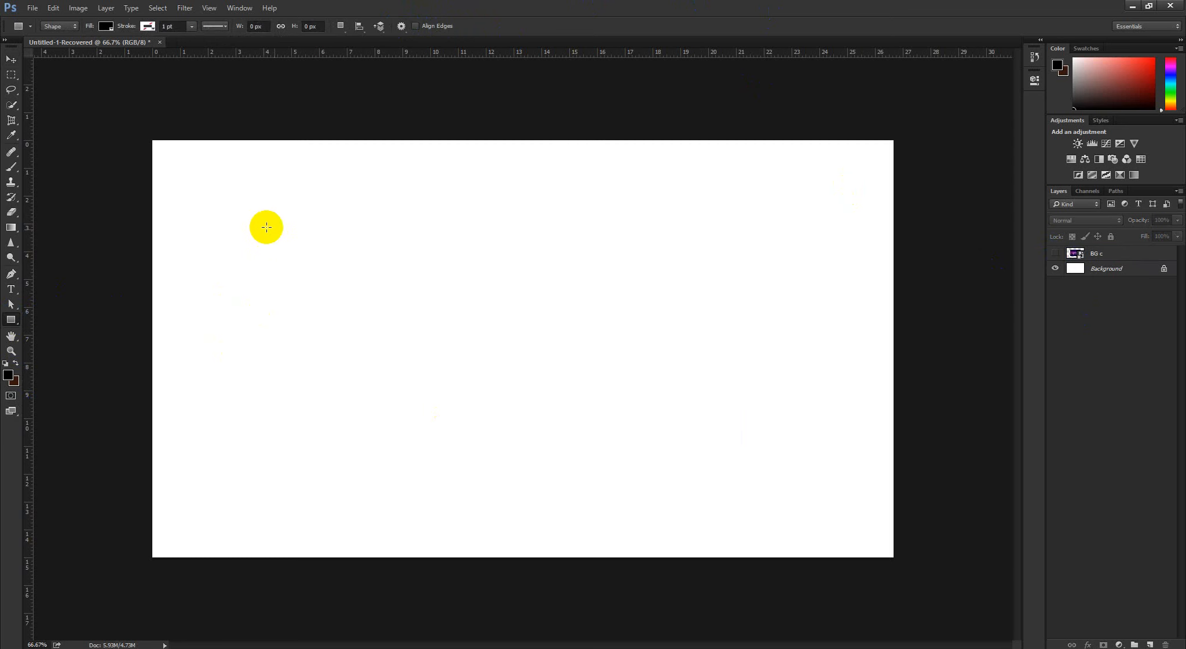
drag(266, 227, 429, 474)
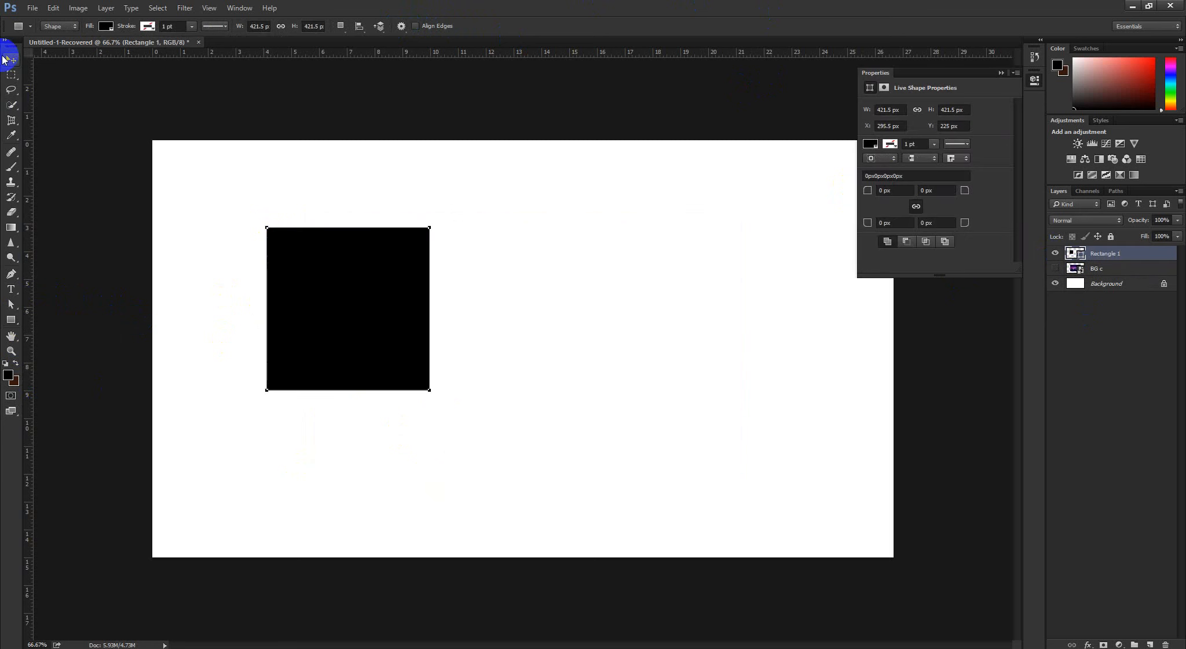
click(7, 59)
right_click(11, 320)
click(77, 316)
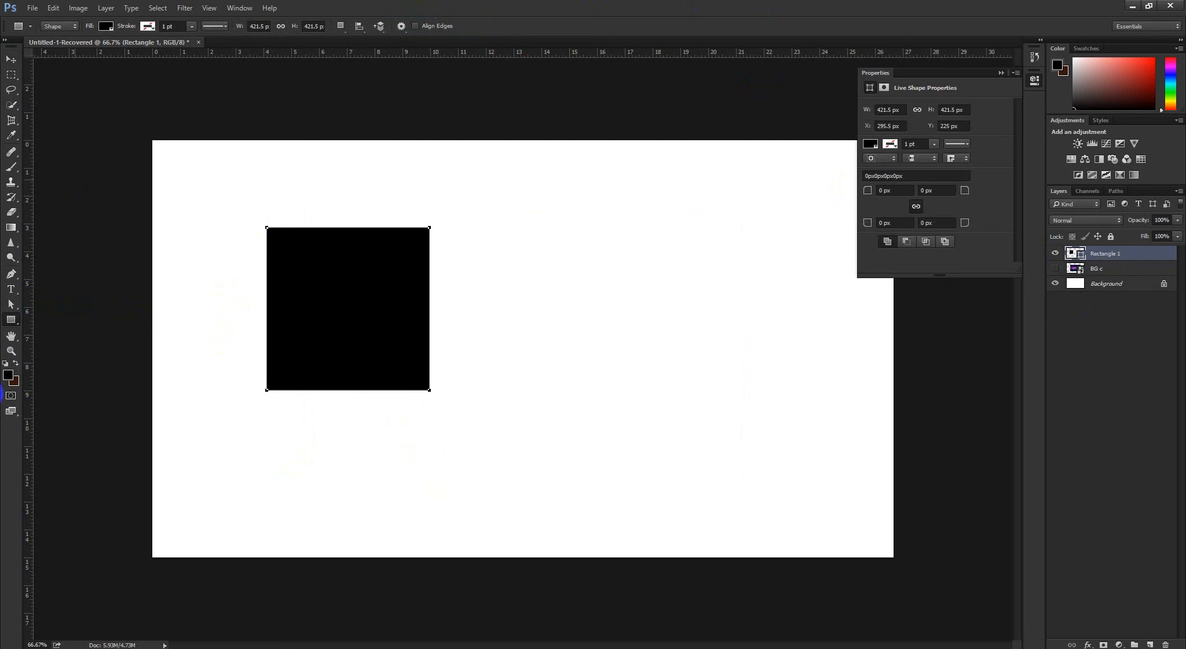
right_click(13, 321)
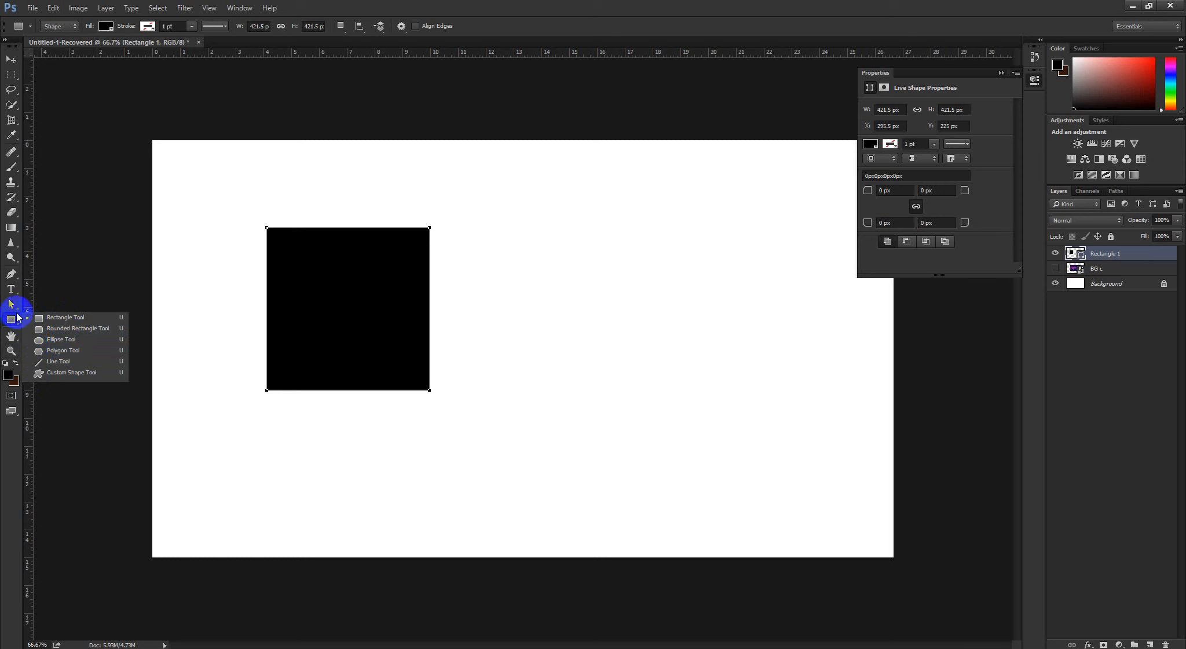
Recolour the black square to red, hex ff0000
click(1098, 247)
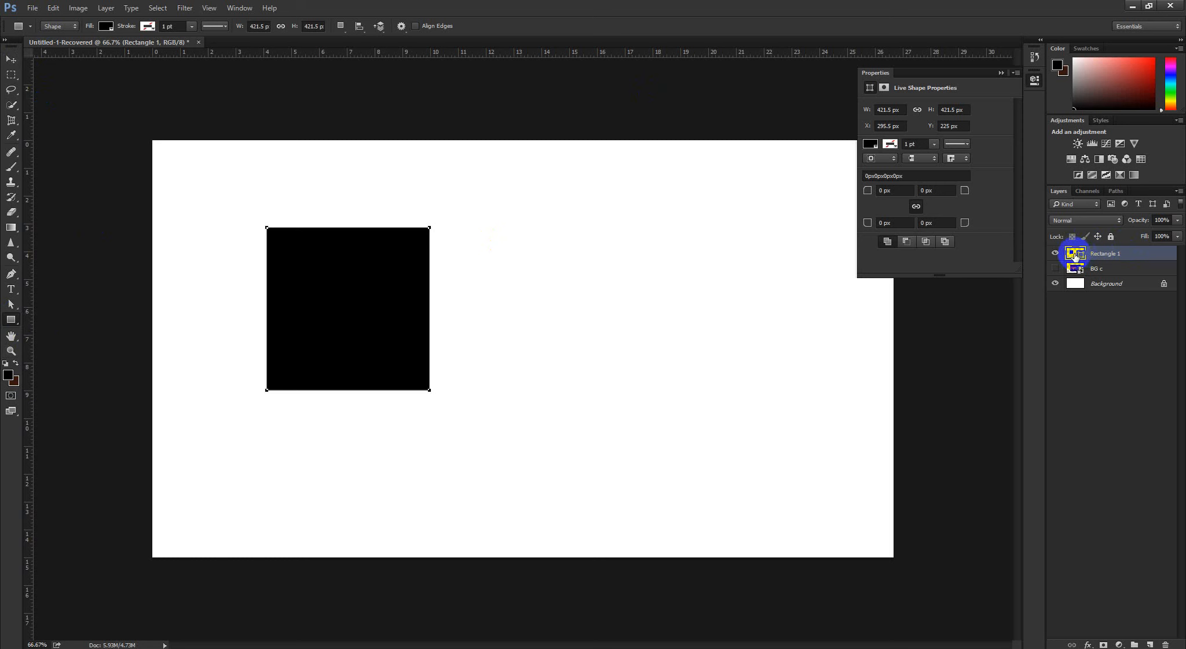
double_click(1076, 253)
text(ff0000)
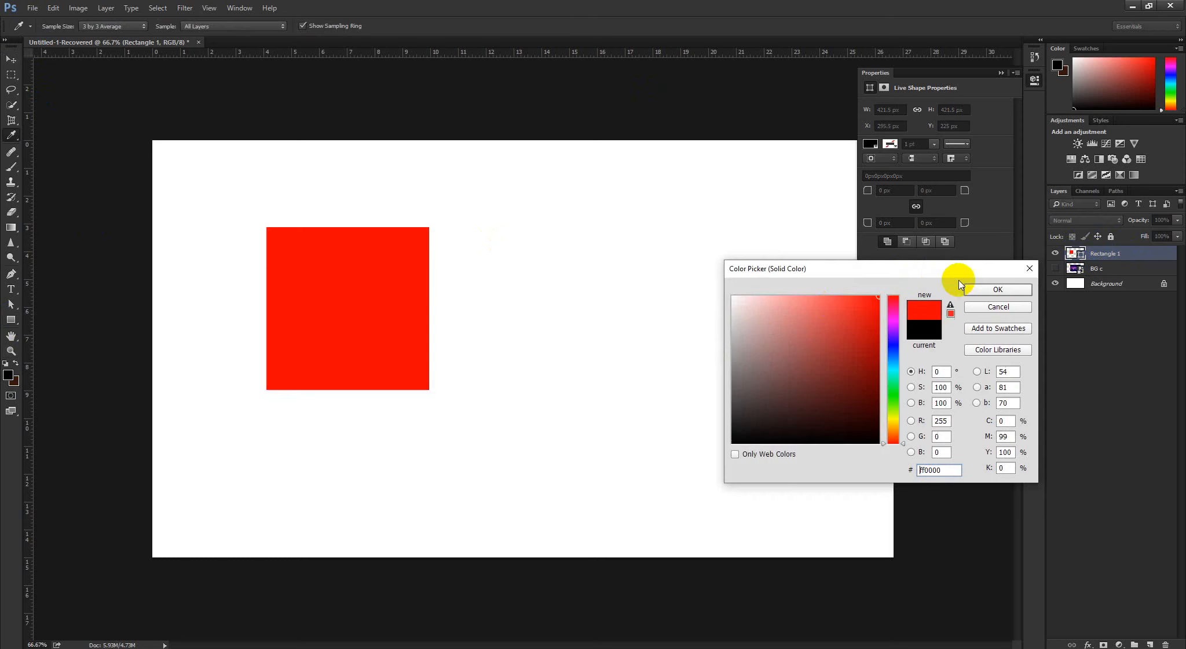
click(991, 290)
Duplicate the red square with the Move tool and place the copy beside the original on its right, level with it
click(11, 59)
drag(342, 290, 553, 298)
drag(371, 307, 368, 306)
Free-transform the original red square, try skewing its top-left corner downward by about 34°, and cancel the transform
click(1135, 269)
click(384, 331)
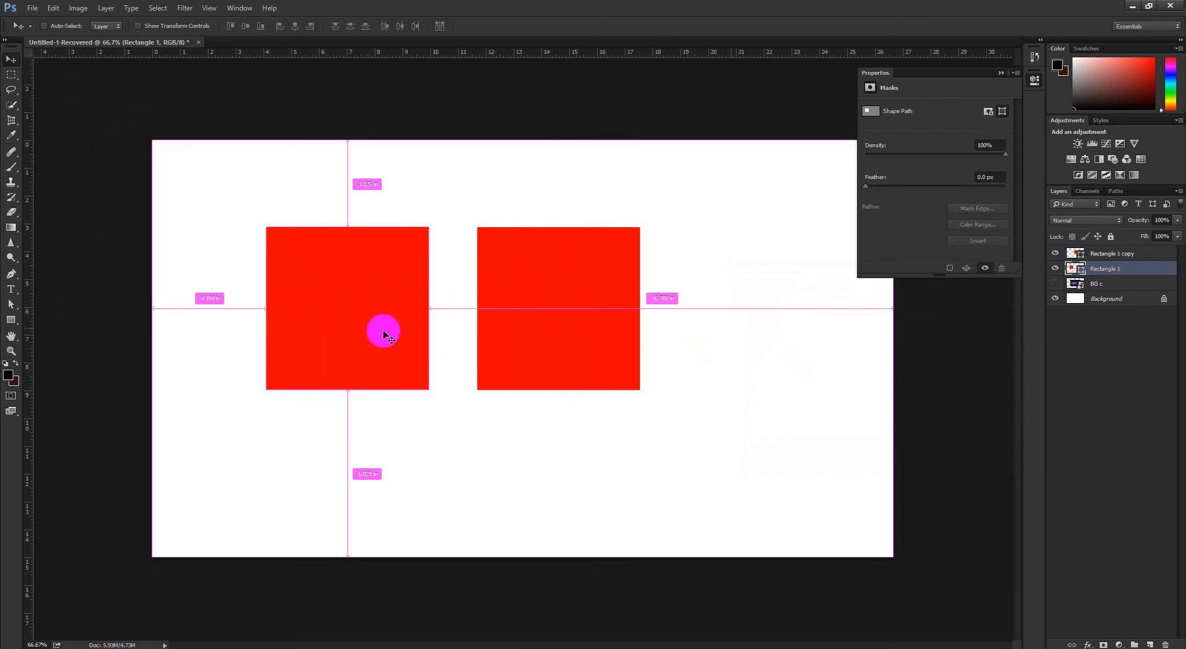
key(ctrl+t)
right_click(382, 320)
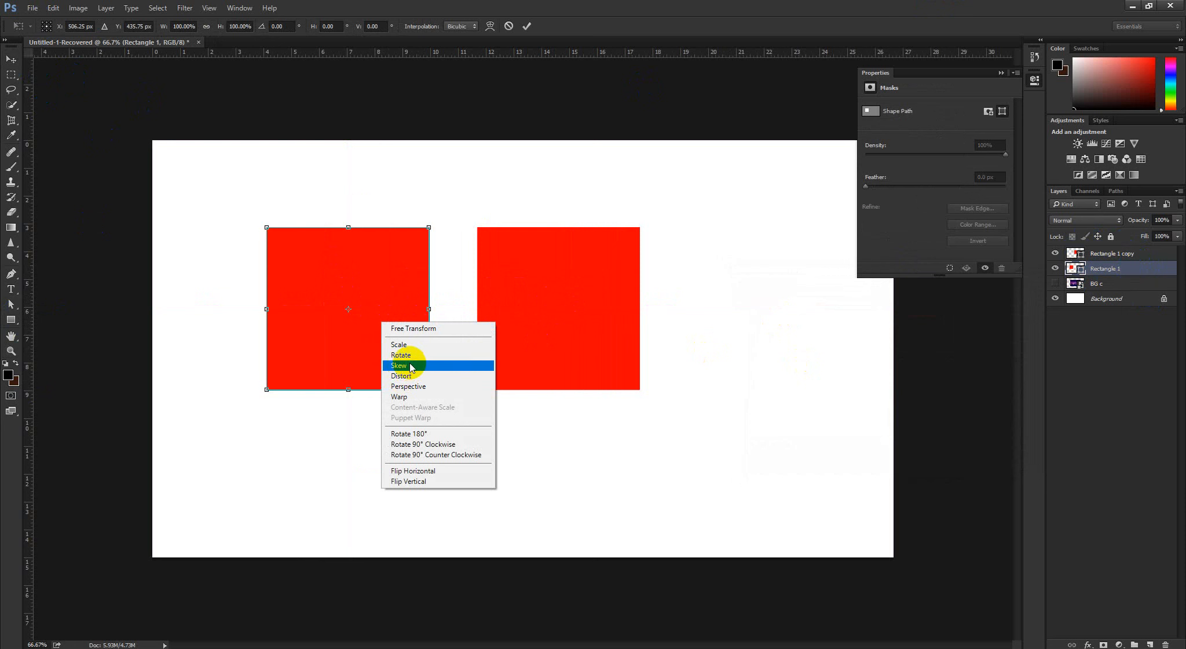
click(409, 366)
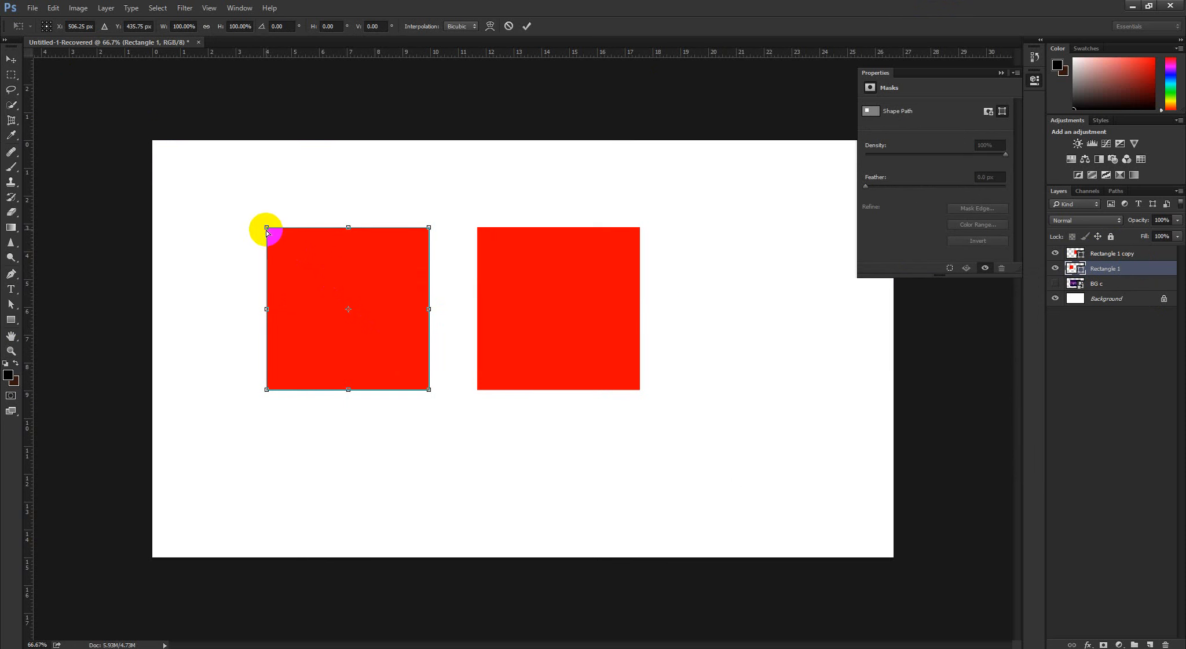
drag(267, 230, 350, 339)
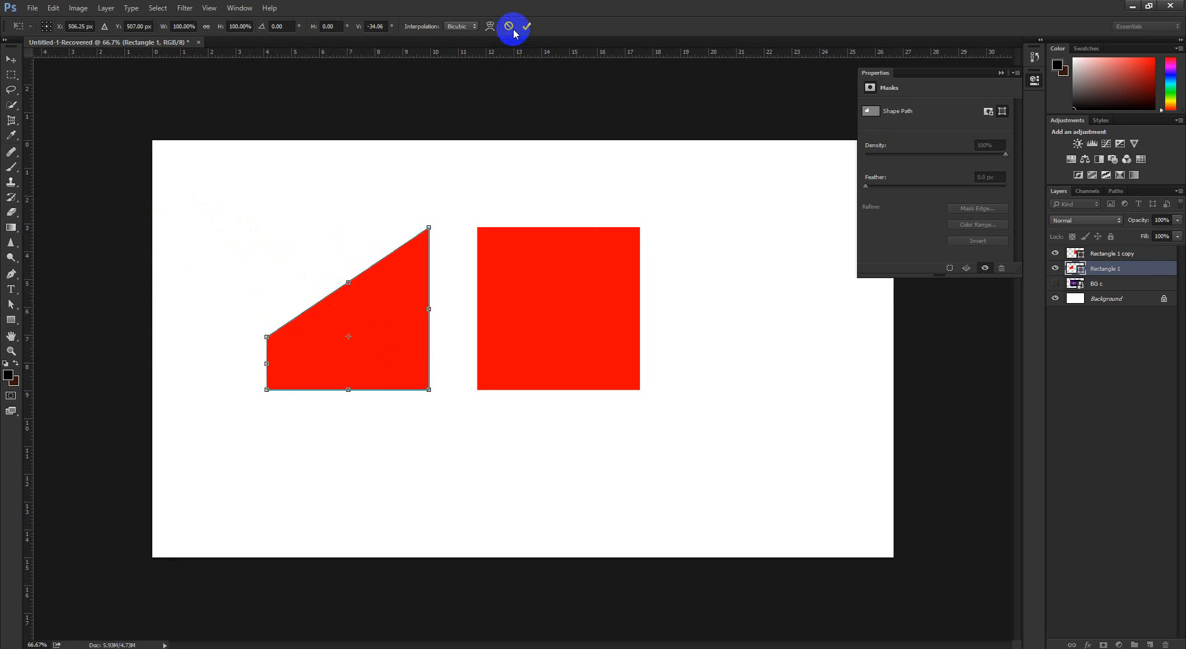
click(509, 26)
Try a Distort transform on the copied red square, pulling its top-left corner up and outward, and cancel
click(1141, 260)
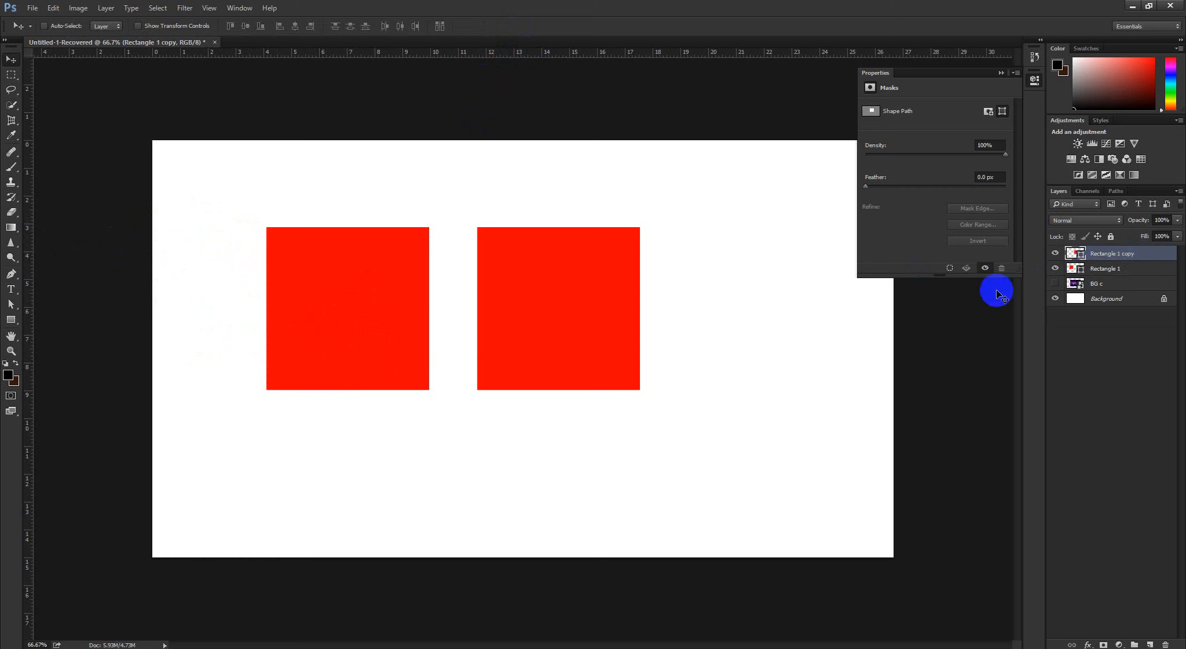
key(ctrl+t)
right_click(559, 279)
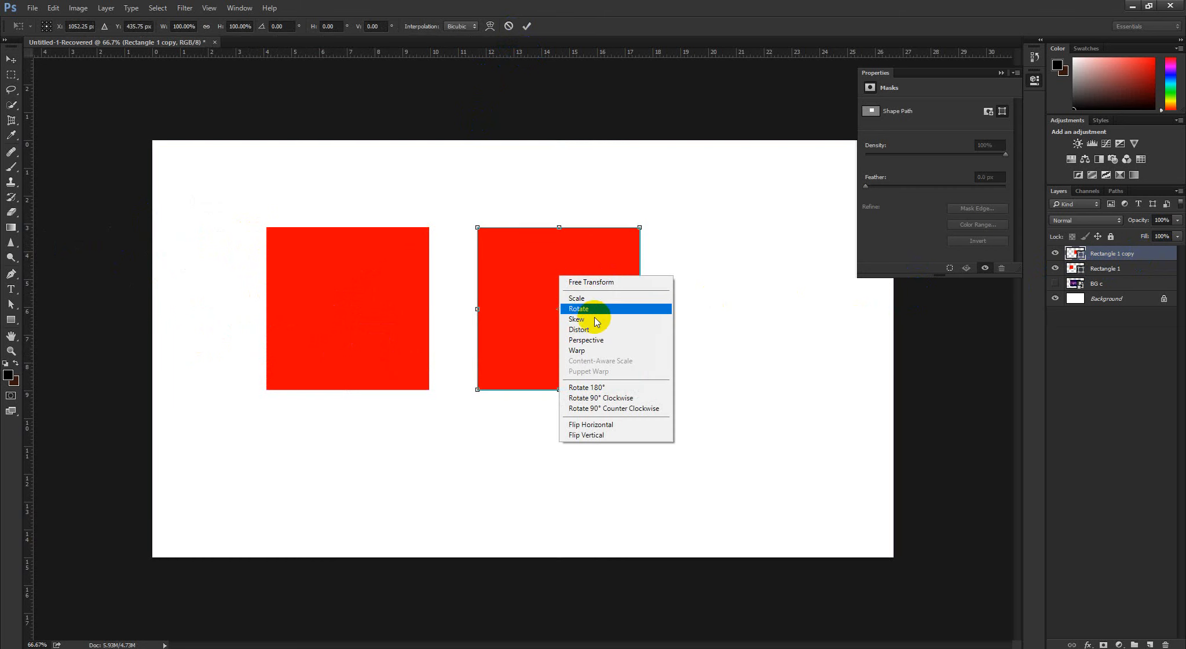
click(579, 329)
drag(478, 227, 400, 179)
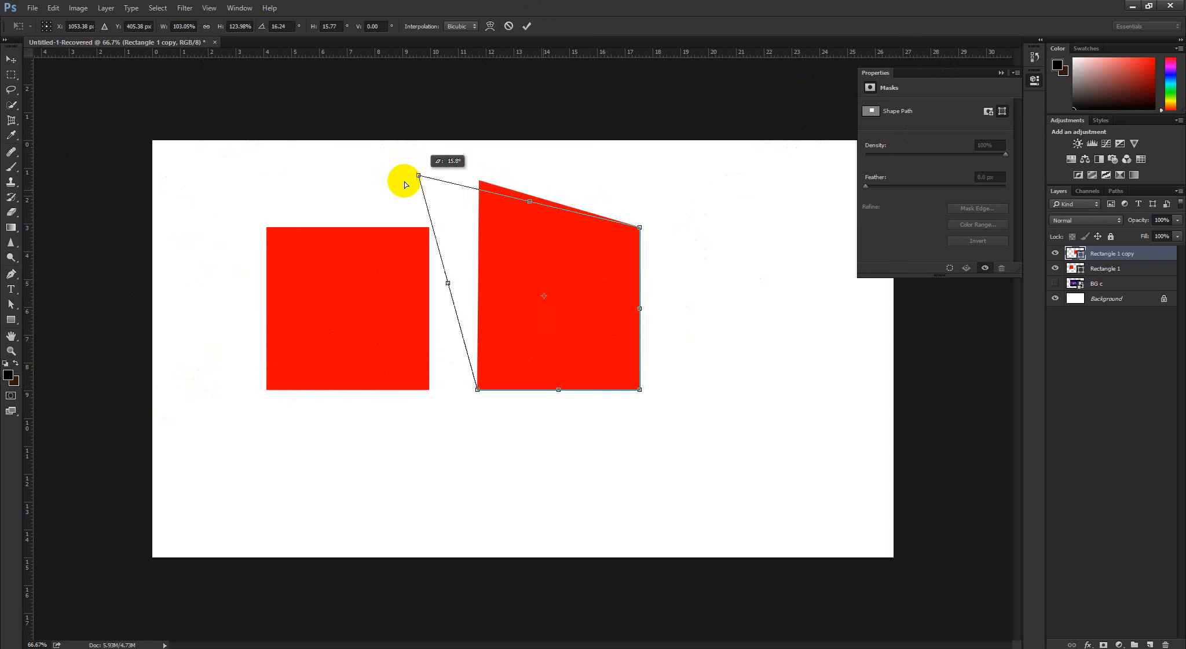
click(509, 25)
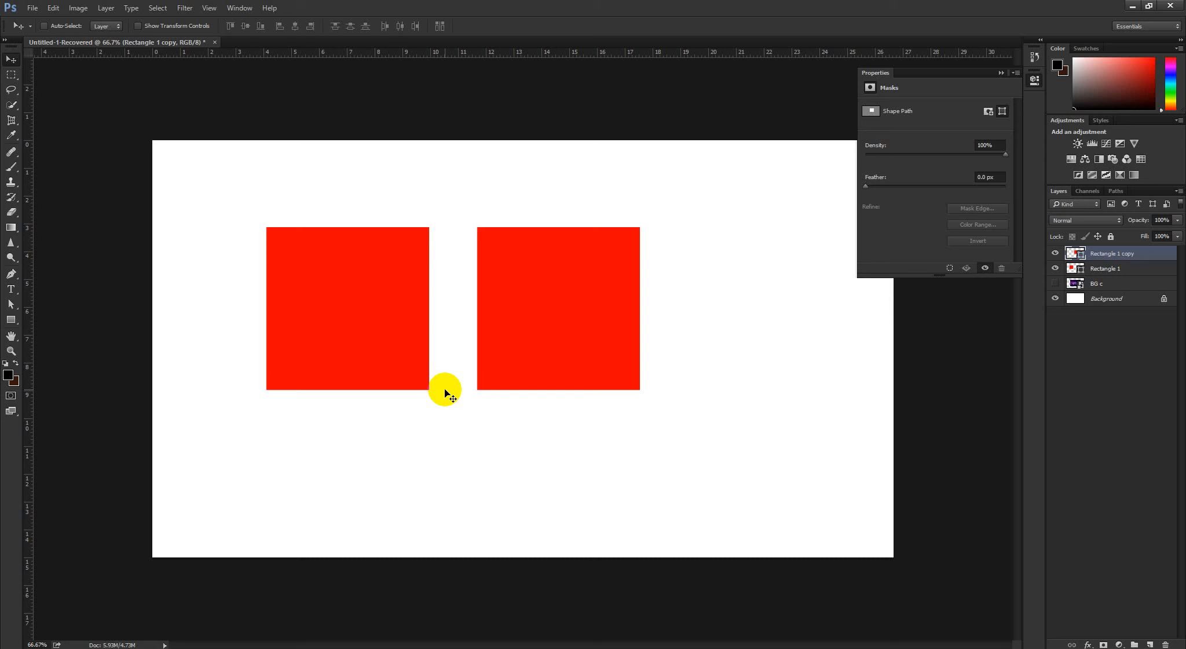
Free-transform the copied red square, try distorting its top-right corner up and outward by about 31.5°, and cancel
key(ctrl+t)
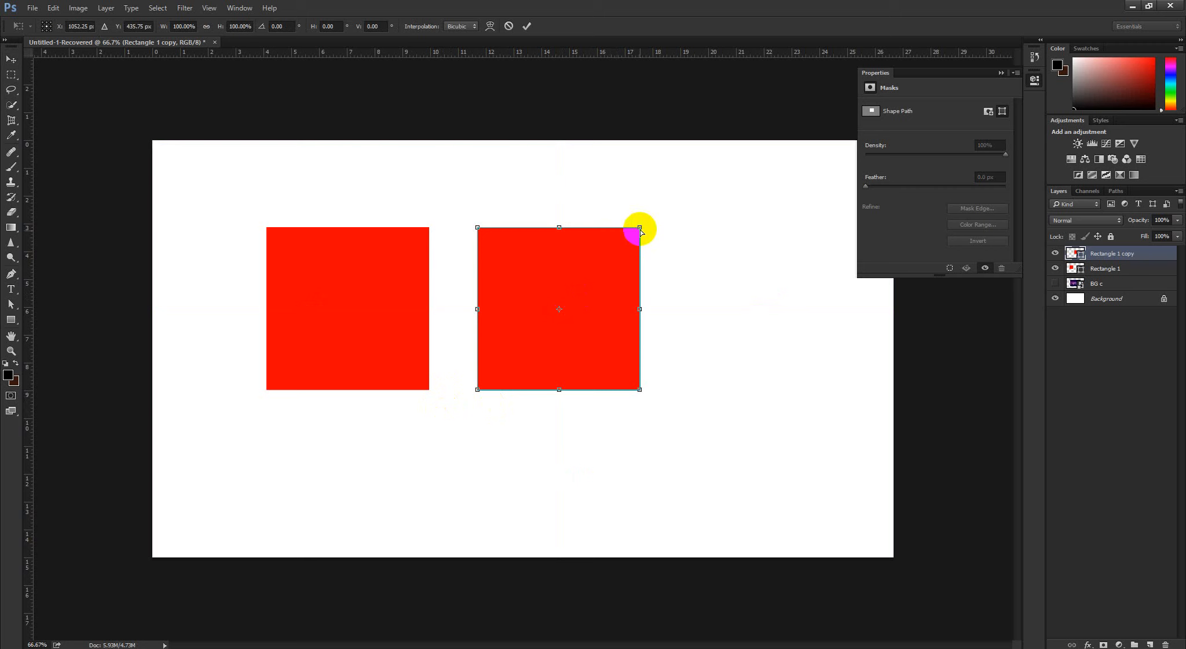
drag(641, 232, 696, 190)
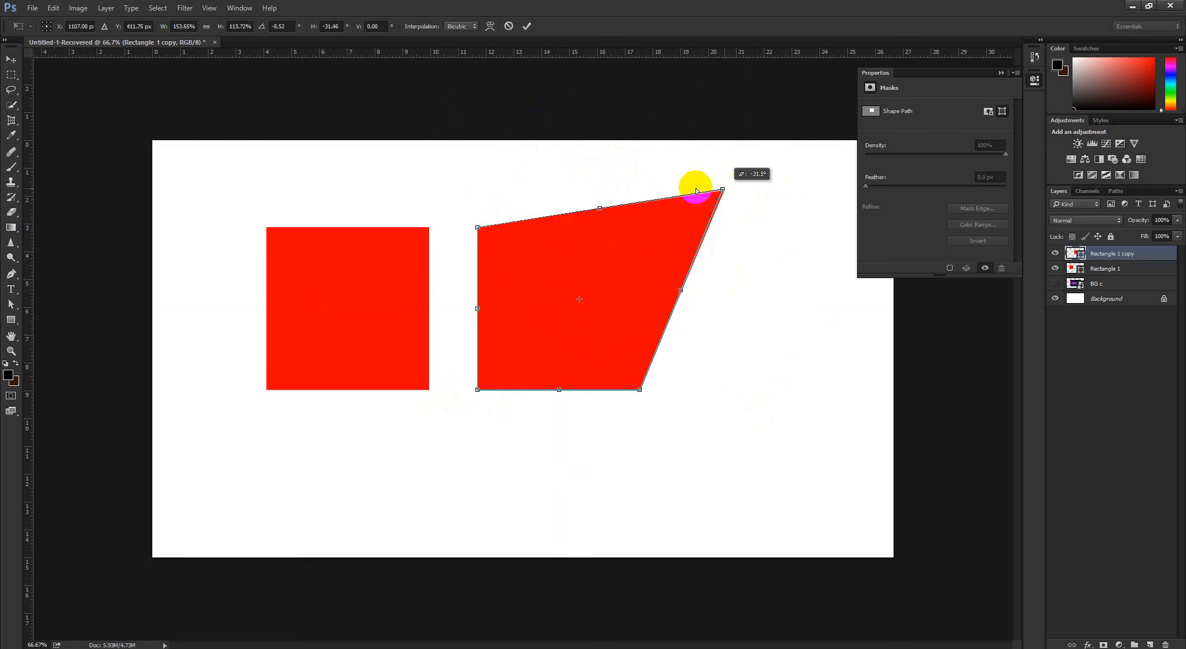
click(508, 26)
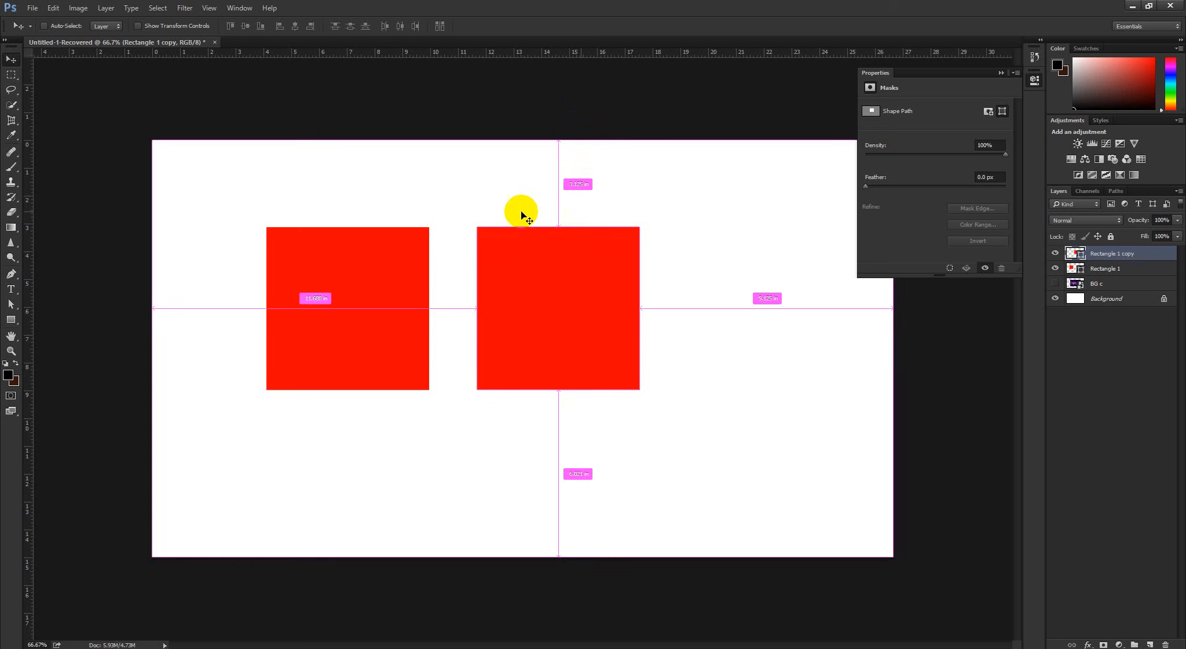
key(ctrl+t)
right_click(564, 243)
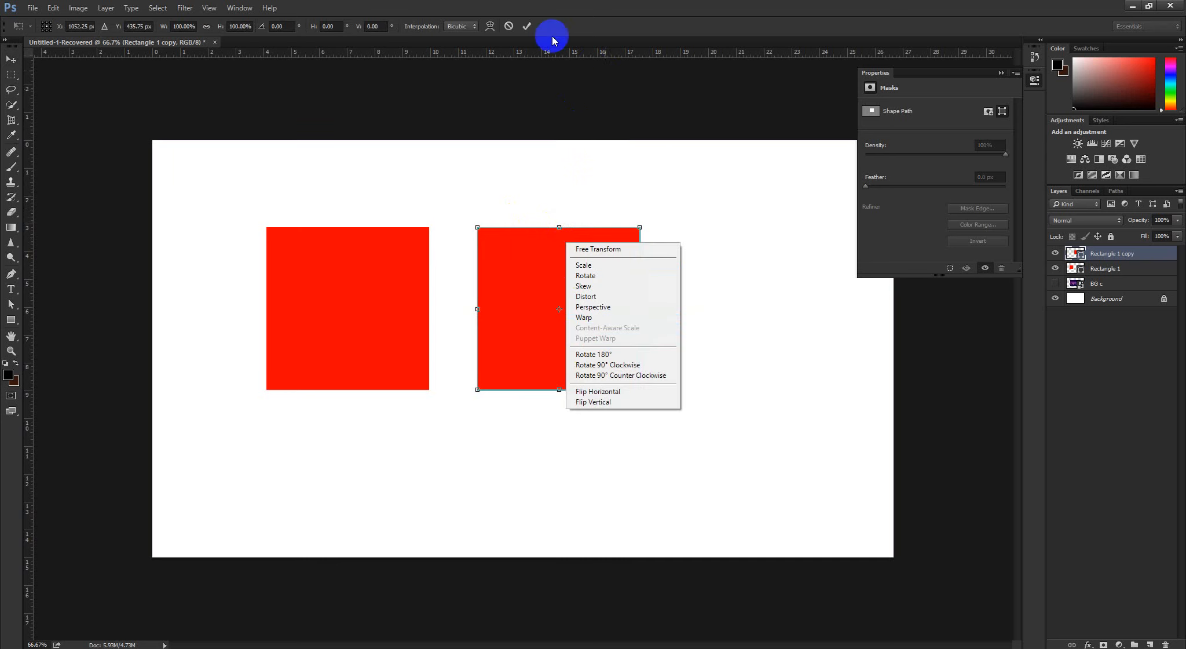
click(510, 26)
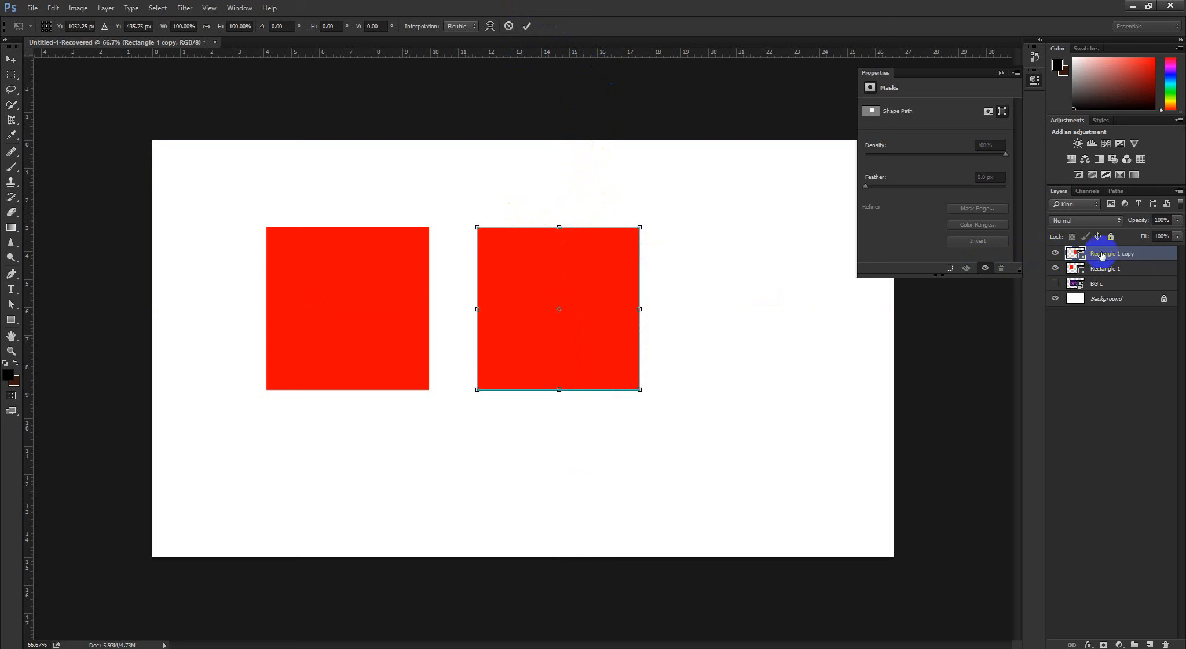
click(527, 26)
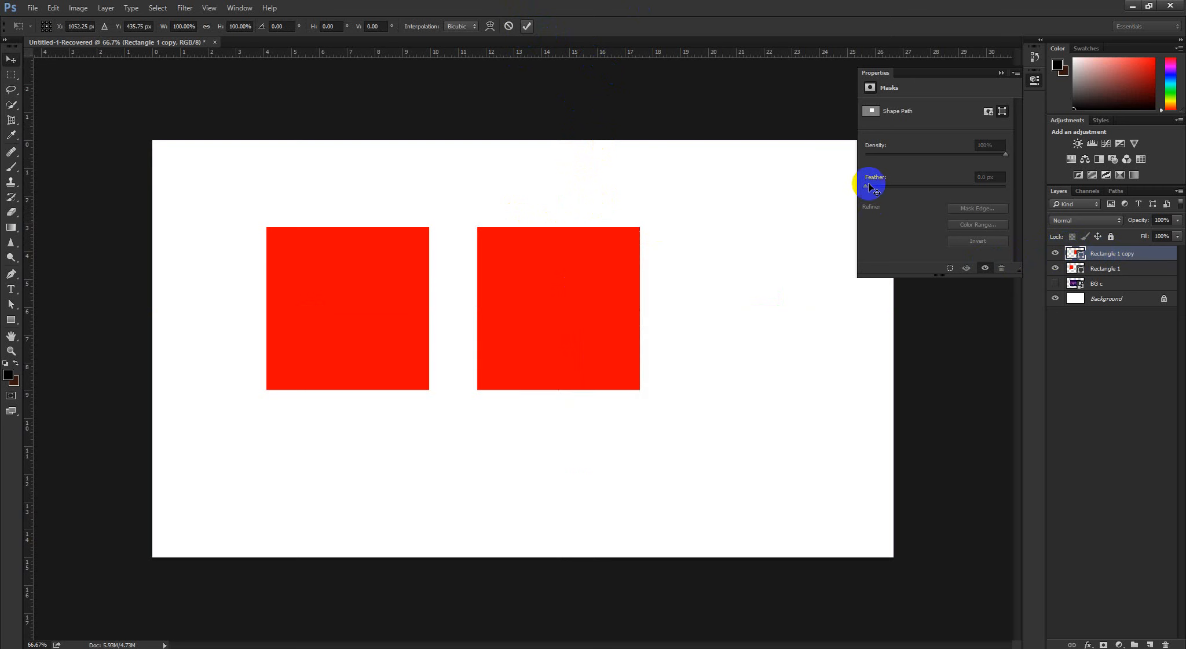
Hide both red square layers and show the BG c image
drag(1057, 254, 1061, 274)
click(1055, 283)
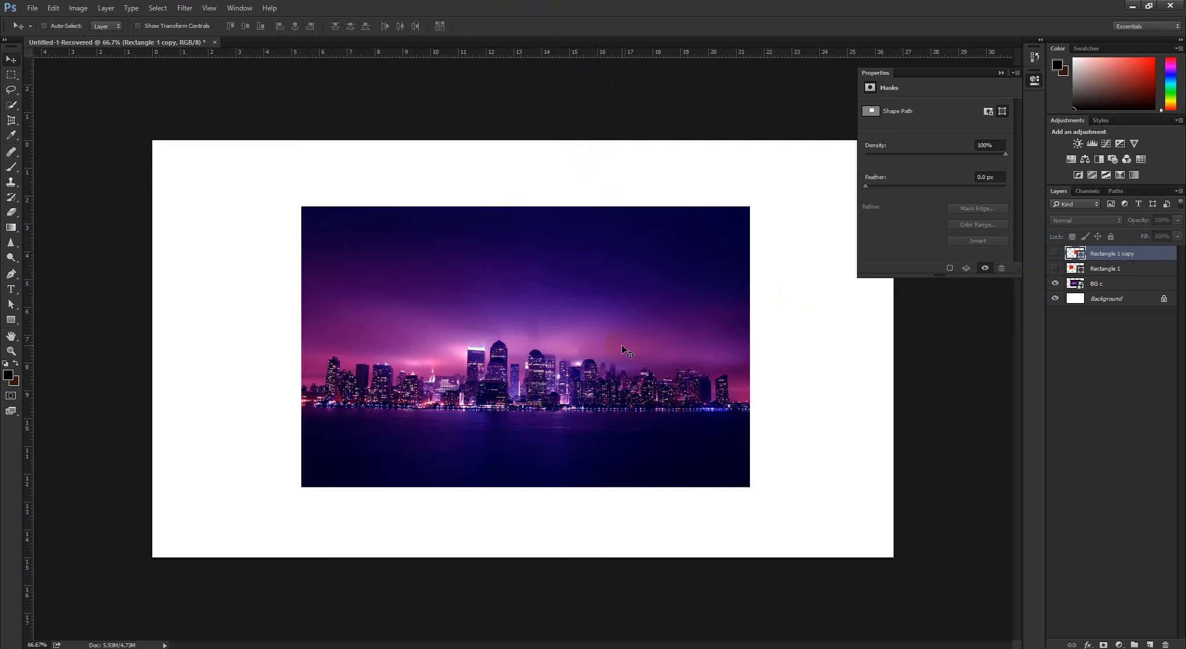
right_click(498, 350)
click(1093, 337)
Try a custom Warp on the BG c image, bending its top edge down and its bottom edge up, and cancel
click(1103, 284)
key(ctrl+t)
right_click(554, 309)
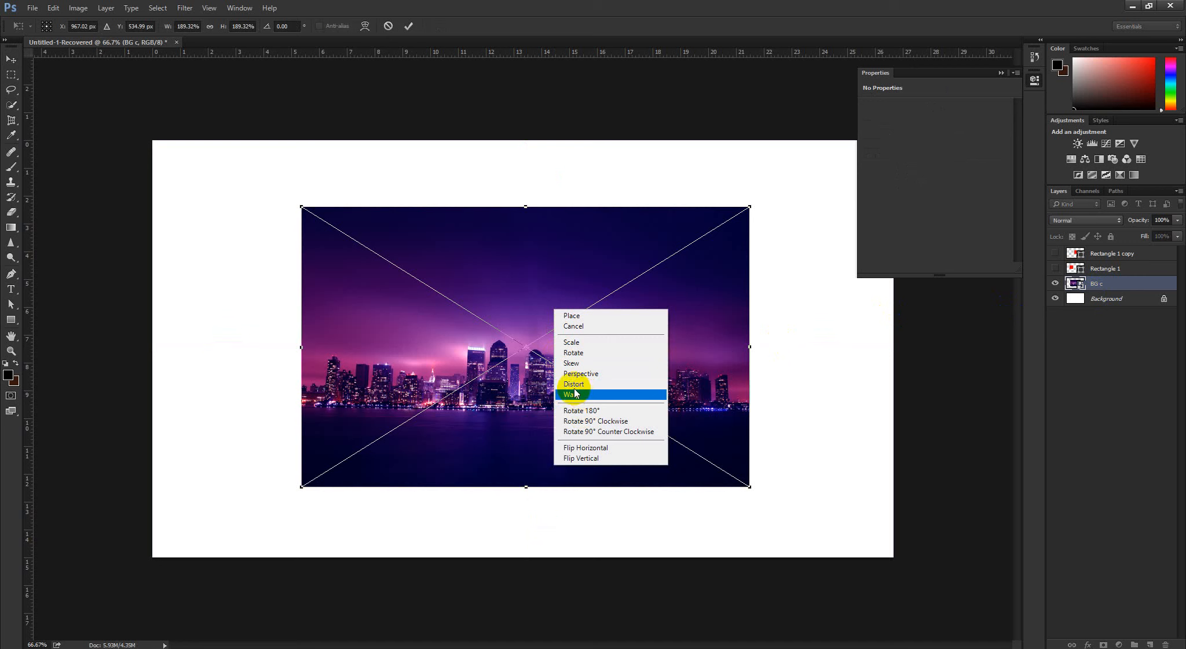
click(476, 21)
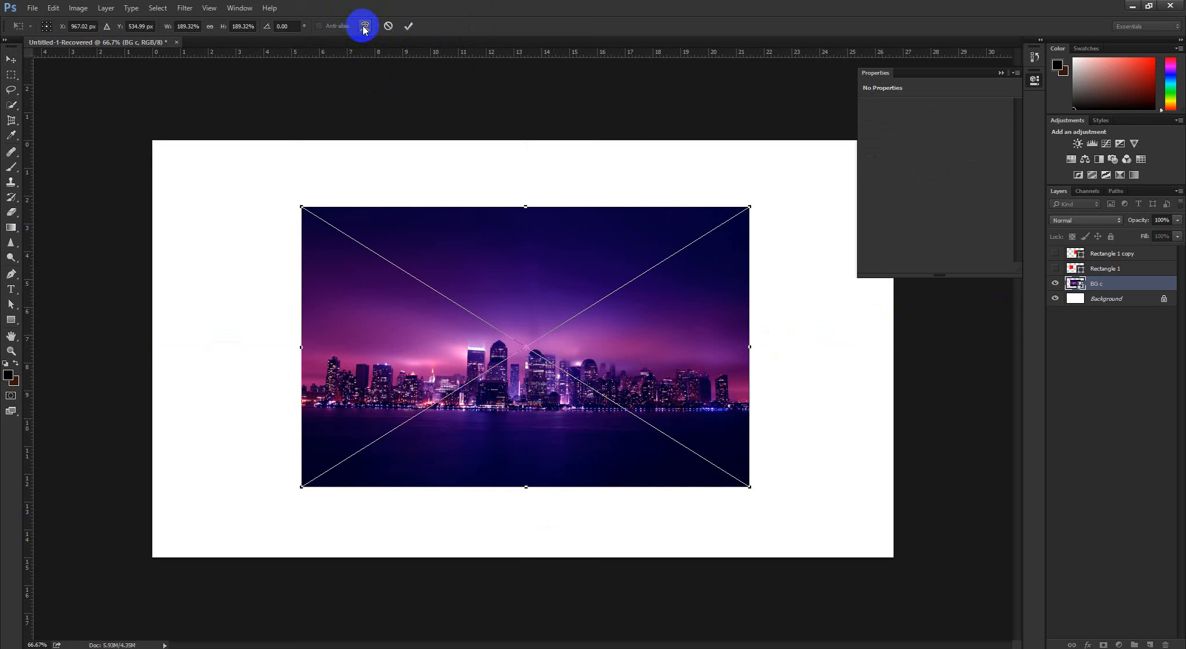
right_click(533, 284)
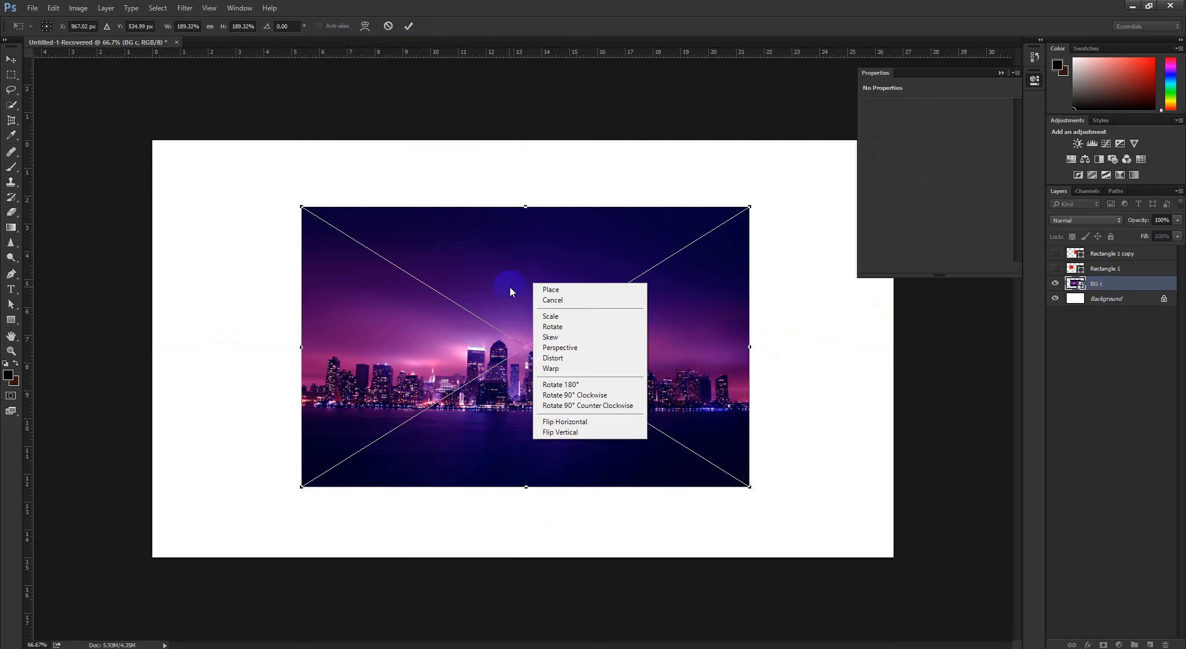
click(550, 370)
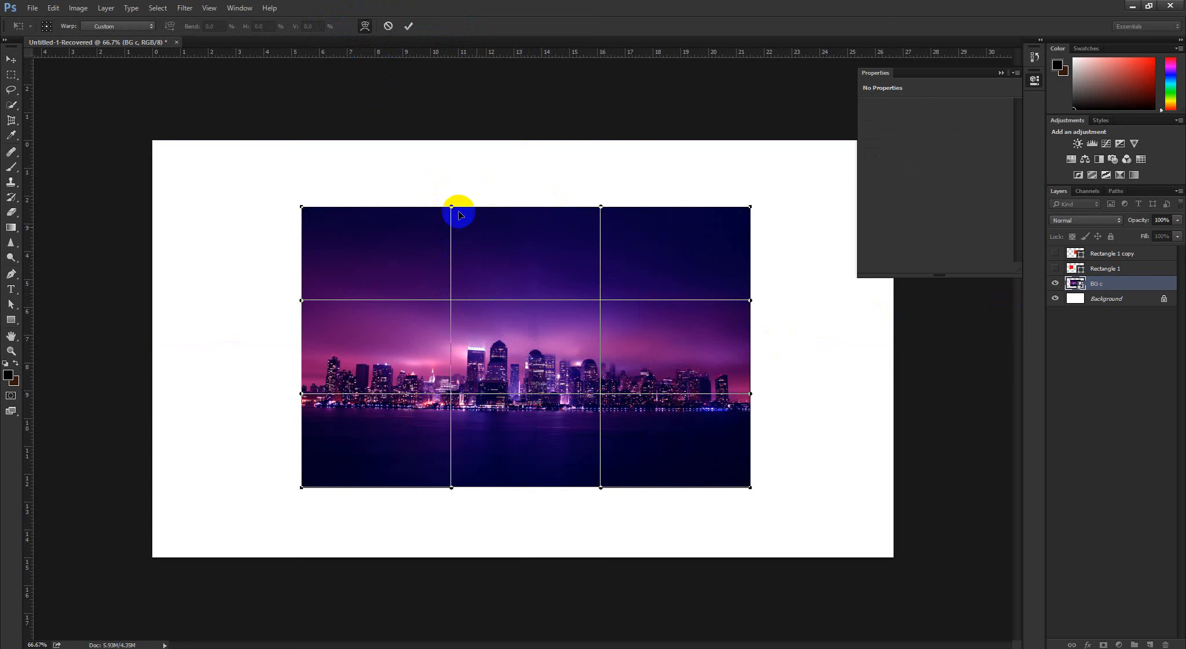
drag(459, 215, 499, 376)
drag(604, 490, 622, 375)
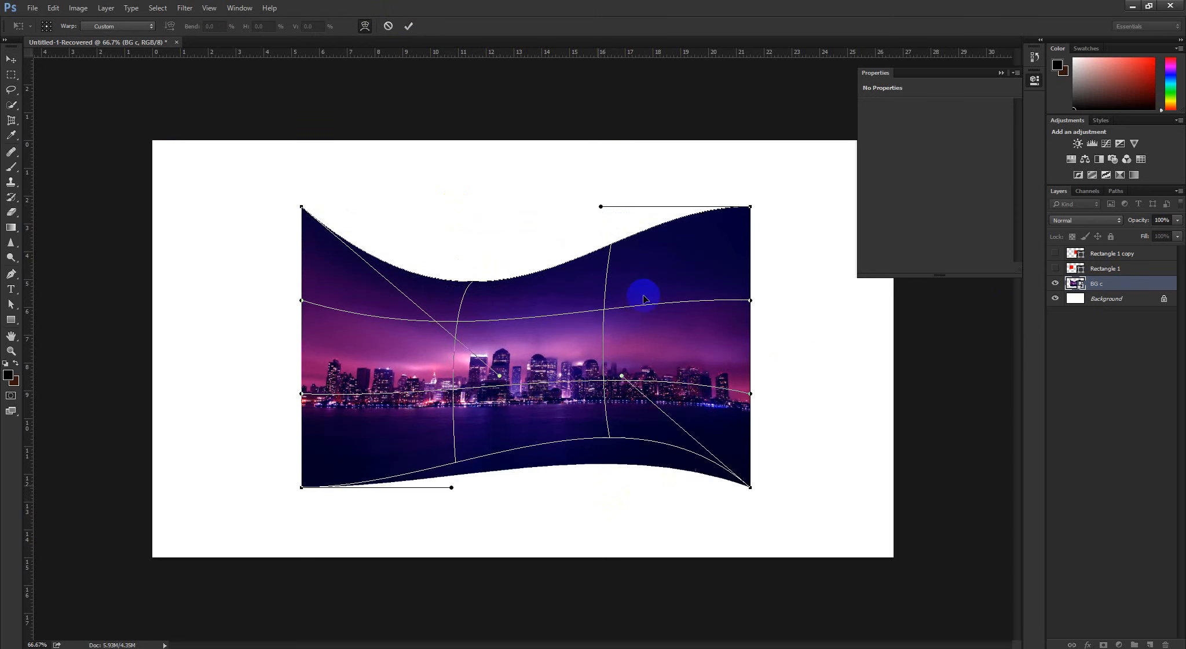
drag(645, 299, 645, 291)
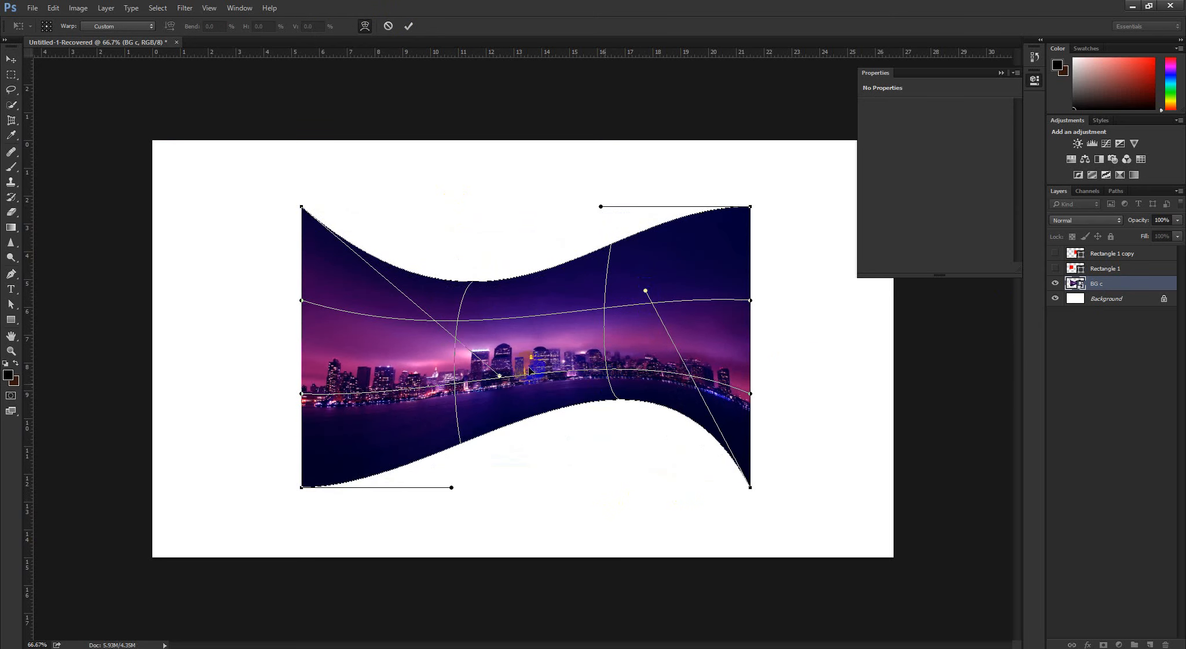
click(388, 27)
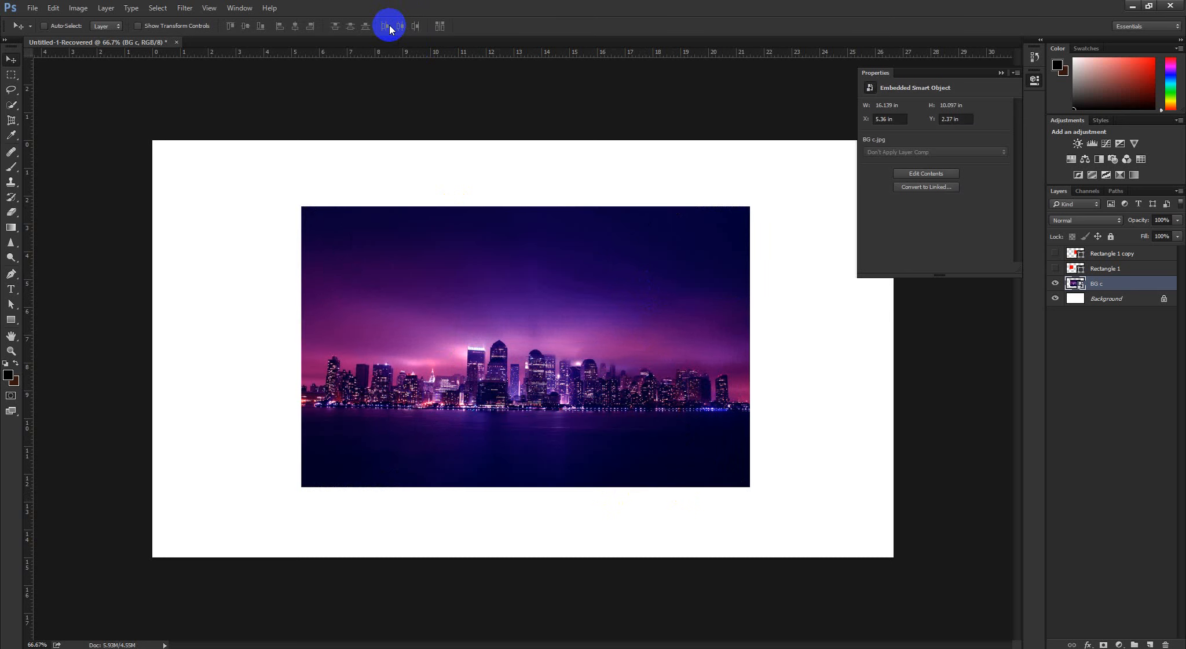
Add a new layer above the Rectangle 1 copy layer and hide the BG c image
click(1116, 255)
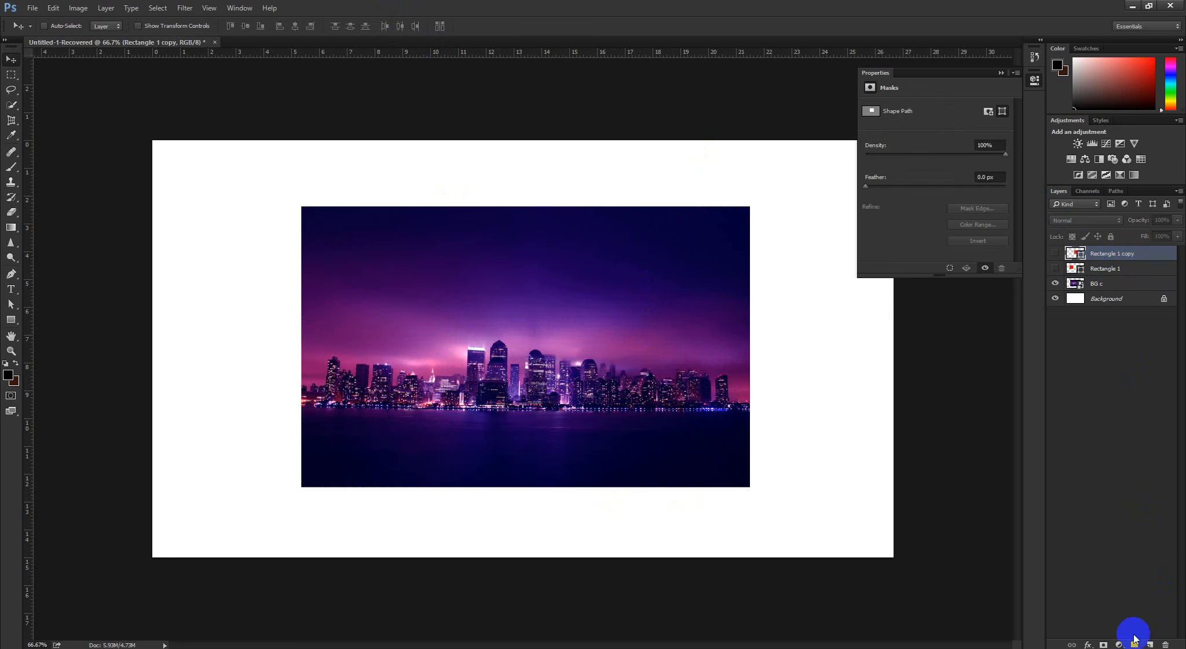
click(1151, 644)
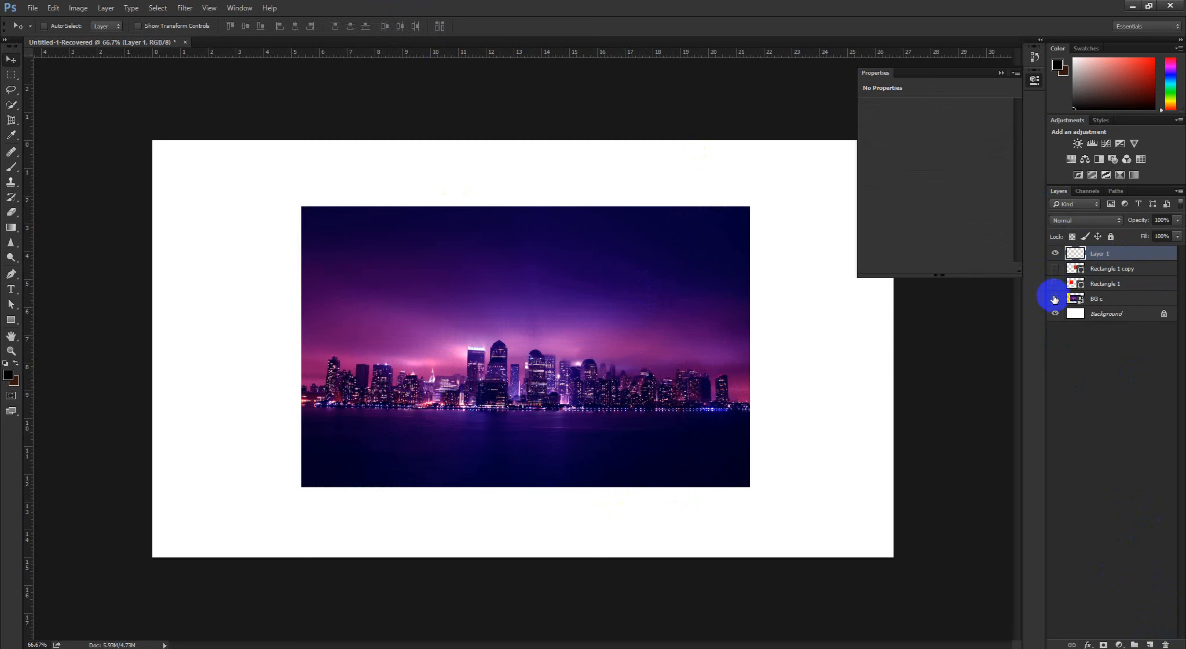
click(1055, 299)
Draw a black rectangle about 948 × 474 px in the middle of the canvas with the Rectangle tool
right_click(24, 313)
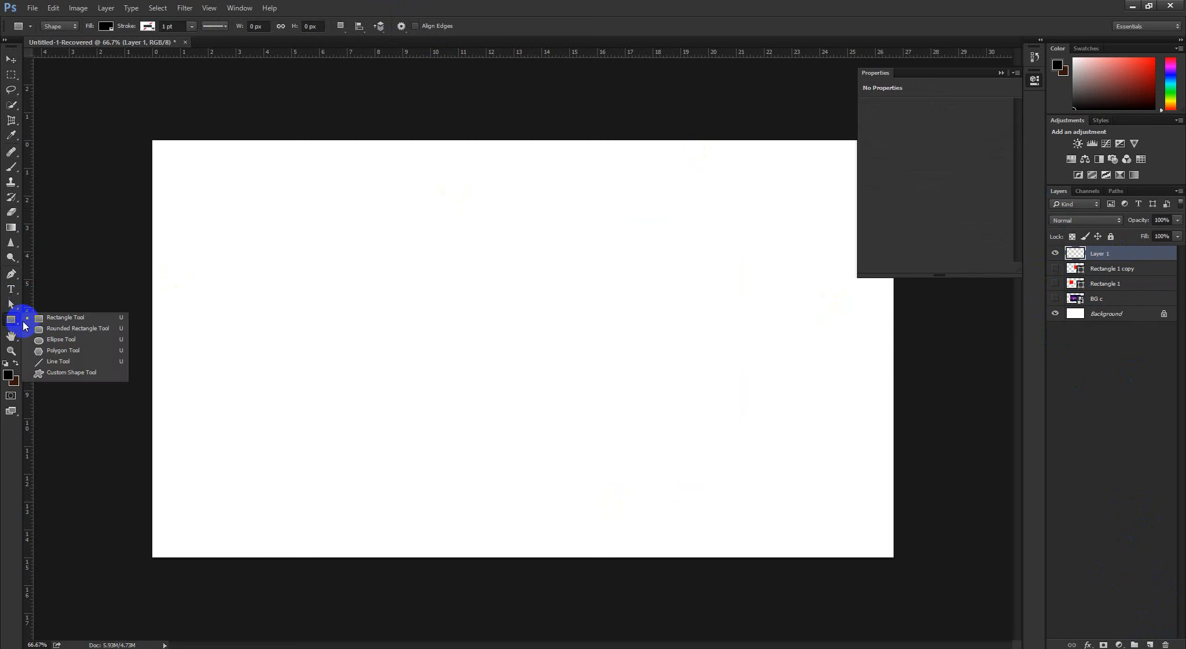
click(58, 312)
drag(334, 238, 700, 420)
Recolour the new black rectangle to a dark green with a hue of about 112°
double_click(1081, 255)
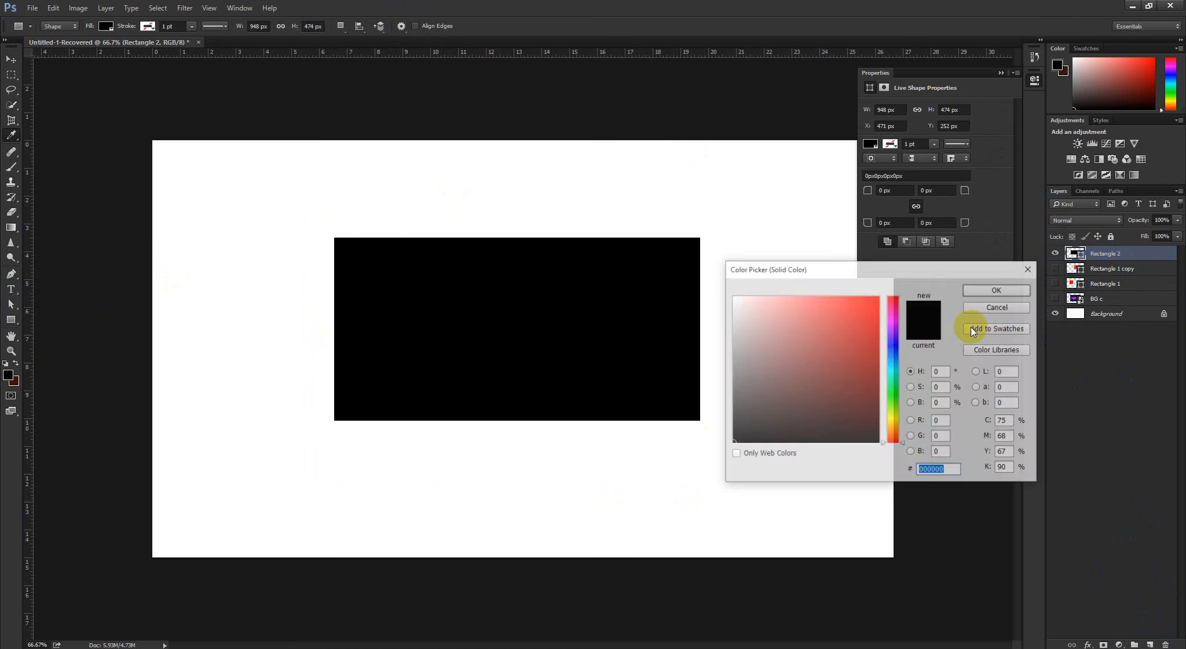
click(897, 392)
drag(898, 395, 898, 398)
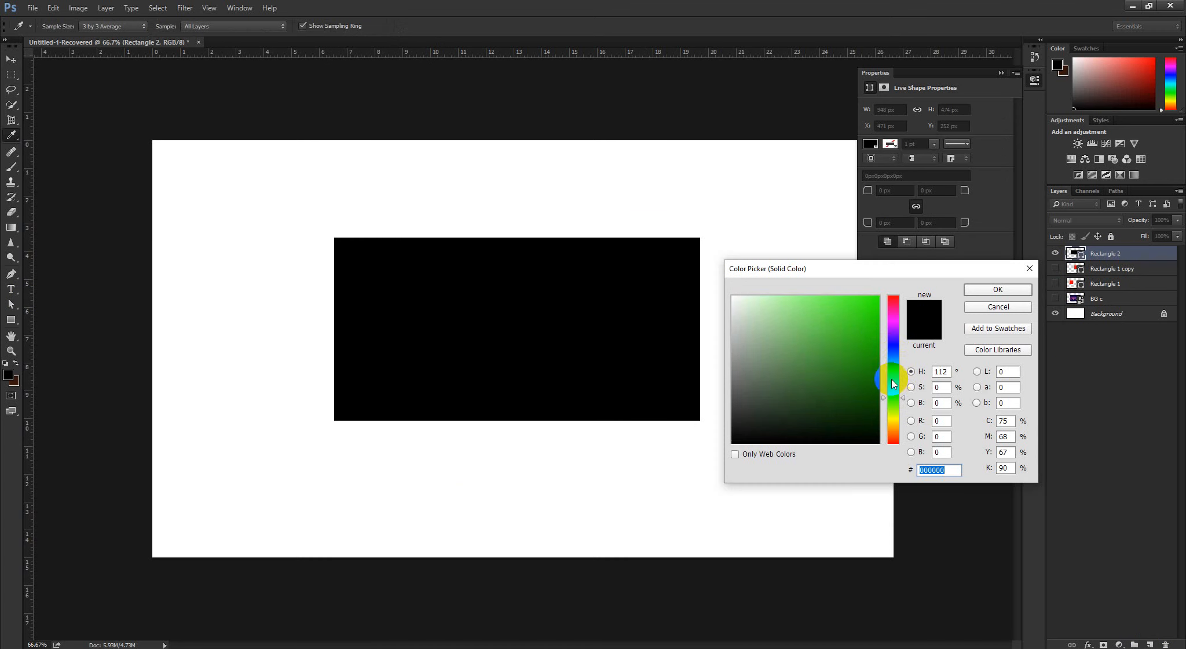
mouse_move(870, 339)
mouse_down()
mouse_move(887, 354)
mouse_move(879, 400)
mouse_move(910, 366)
mouse_up()
click(998, 286)
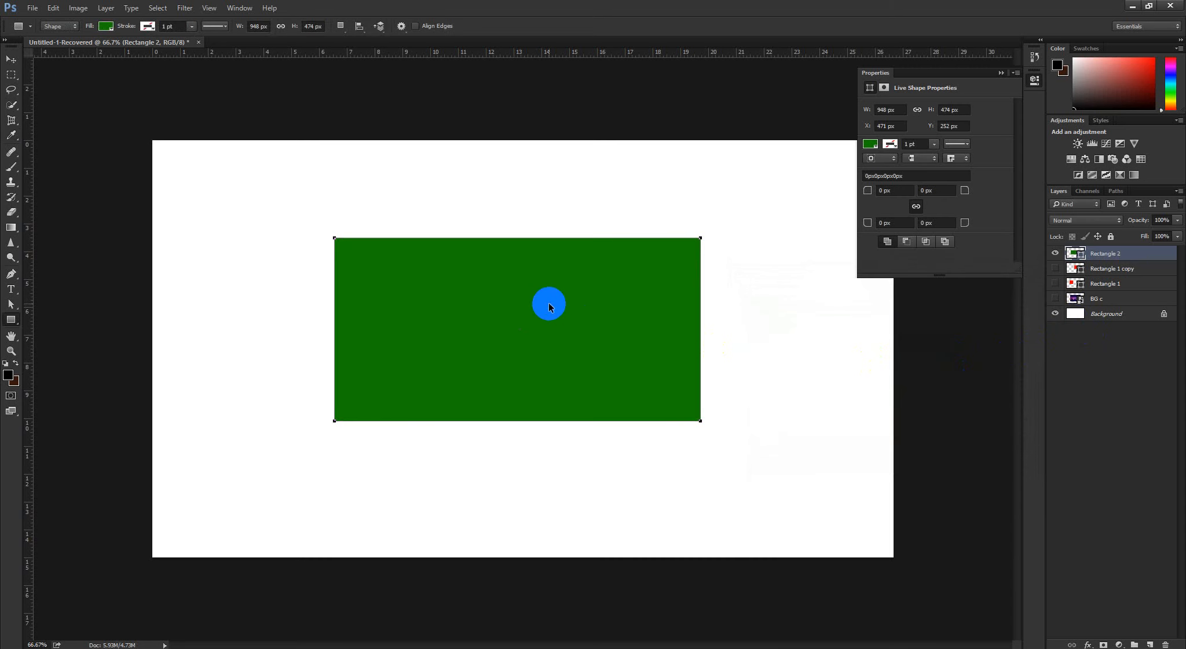
Try the Flag warp on the green rectangle with the bend reduced to 26.6%, and undo it
key(ctrl+t)
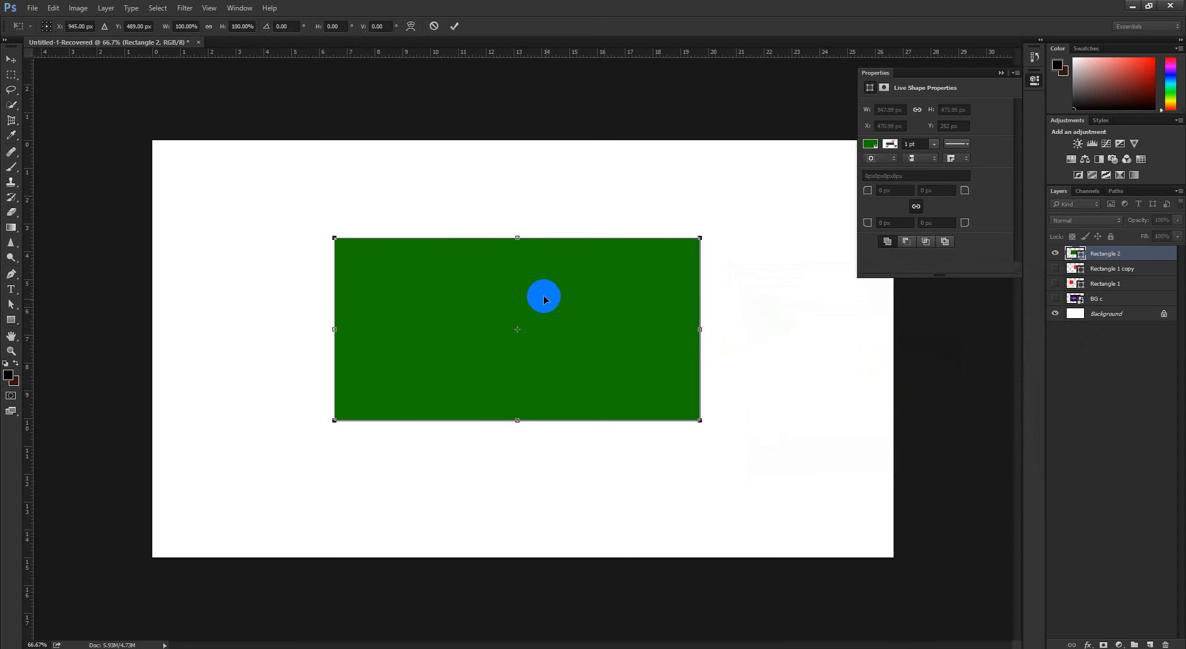
click(410, 26)
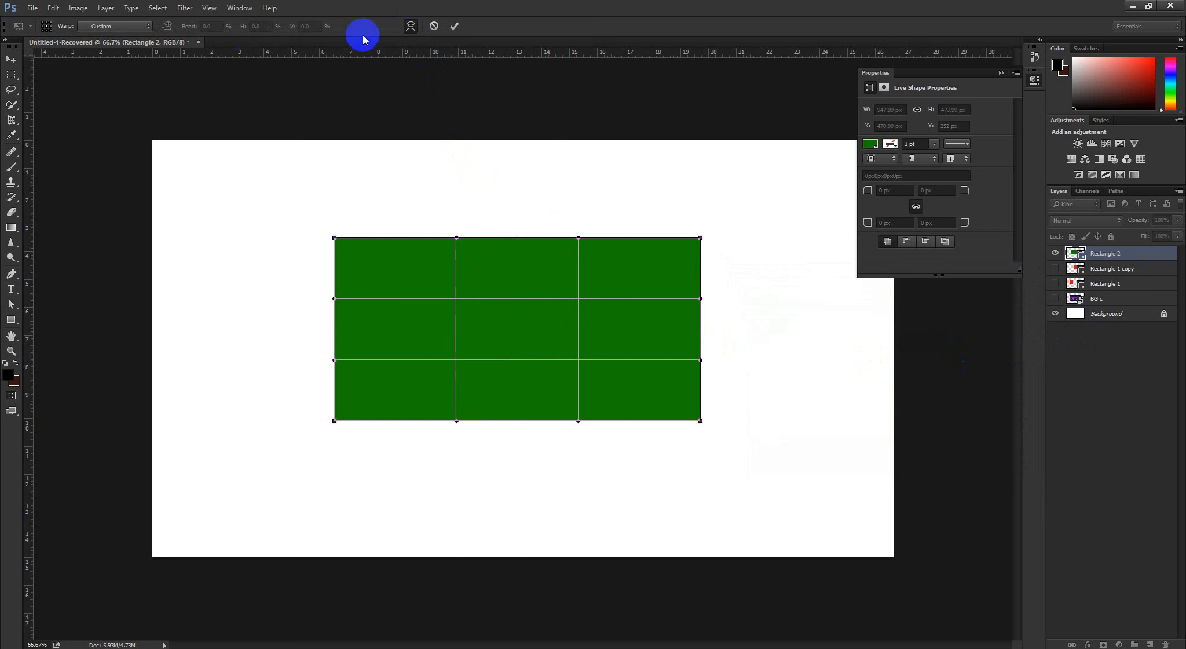
click(113, 32)
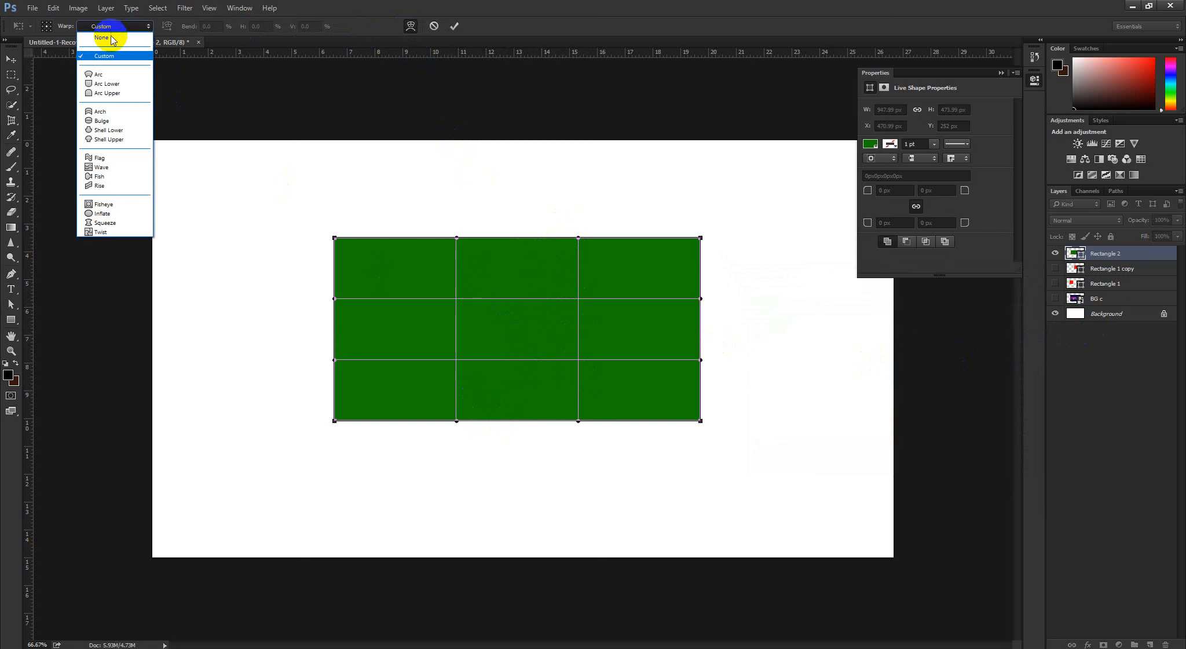
click(99, 159)
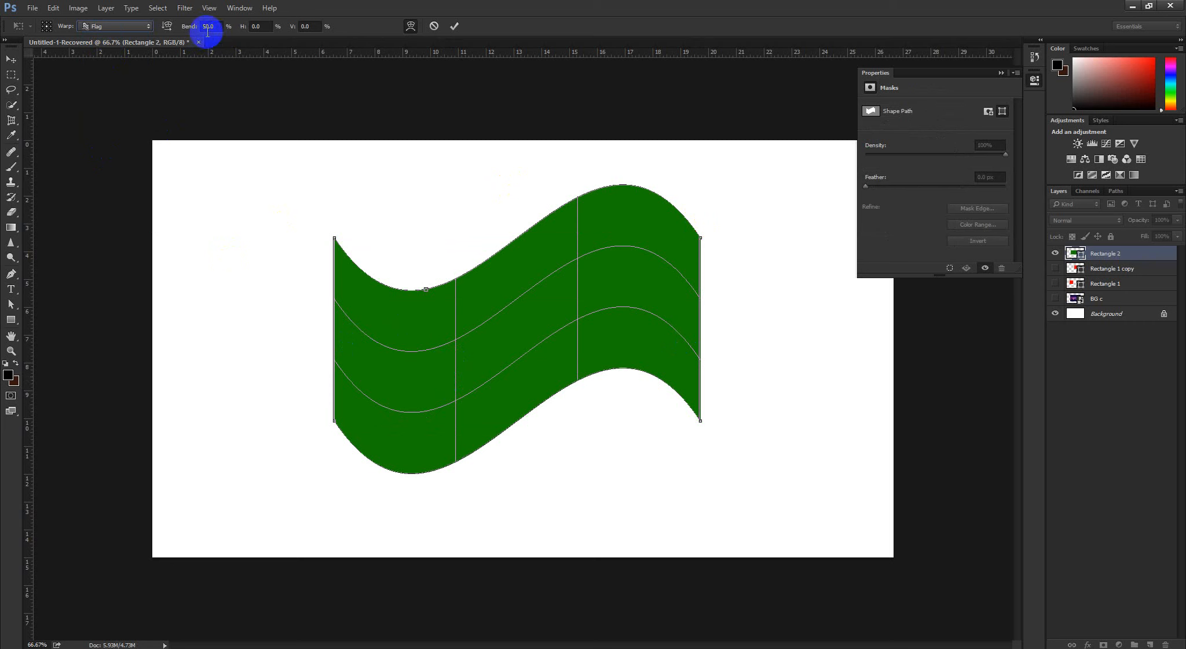
drag(189, 30, 147, 43)
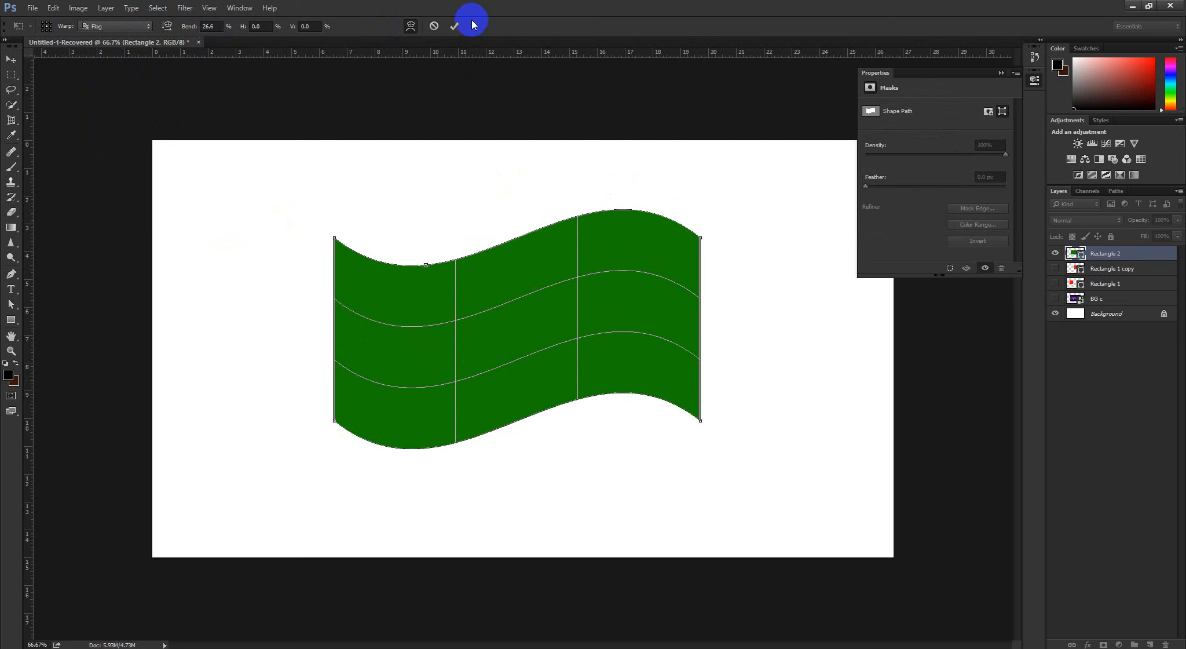
click(455, 25)
click(569, 242)
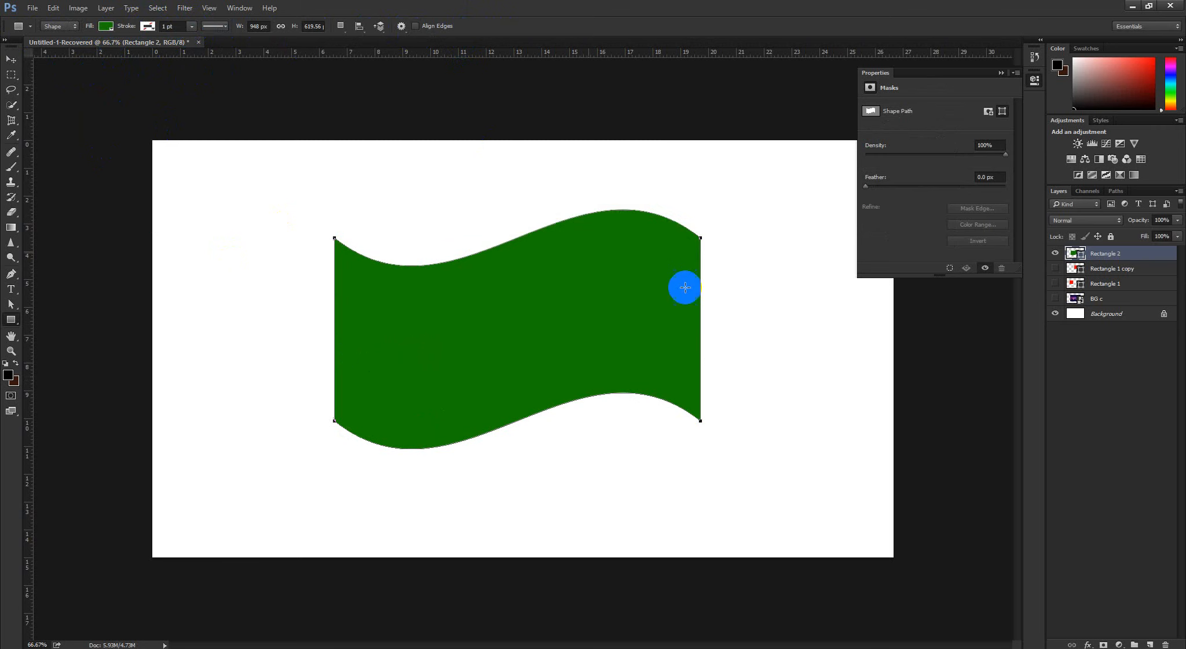
key(ctrl+z)
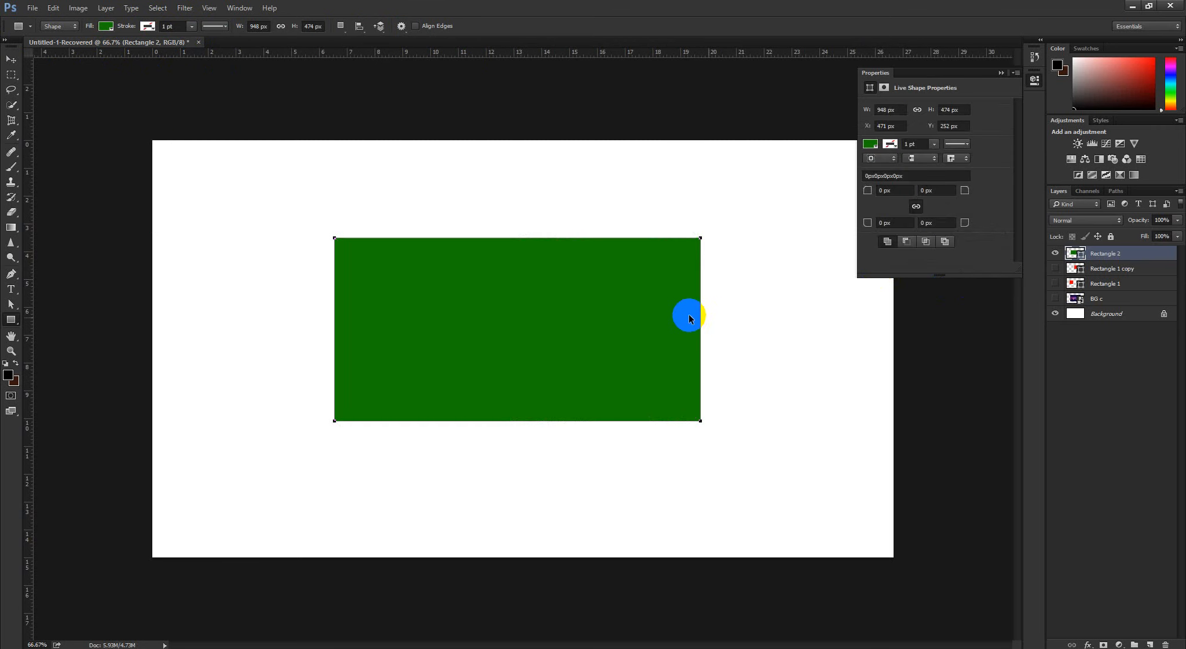
Try the Fish warp on the green rectangle with a 50% bend, and cancel the transform
key(ctrl+t)
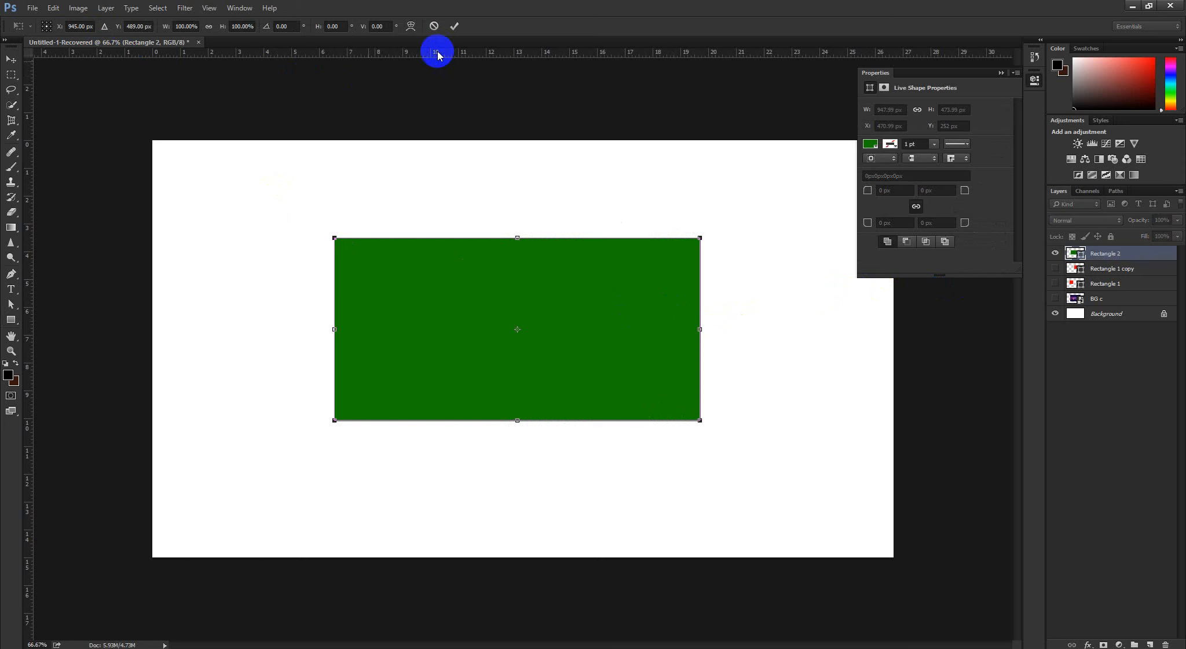
click(411, 25)
click(133, 27)
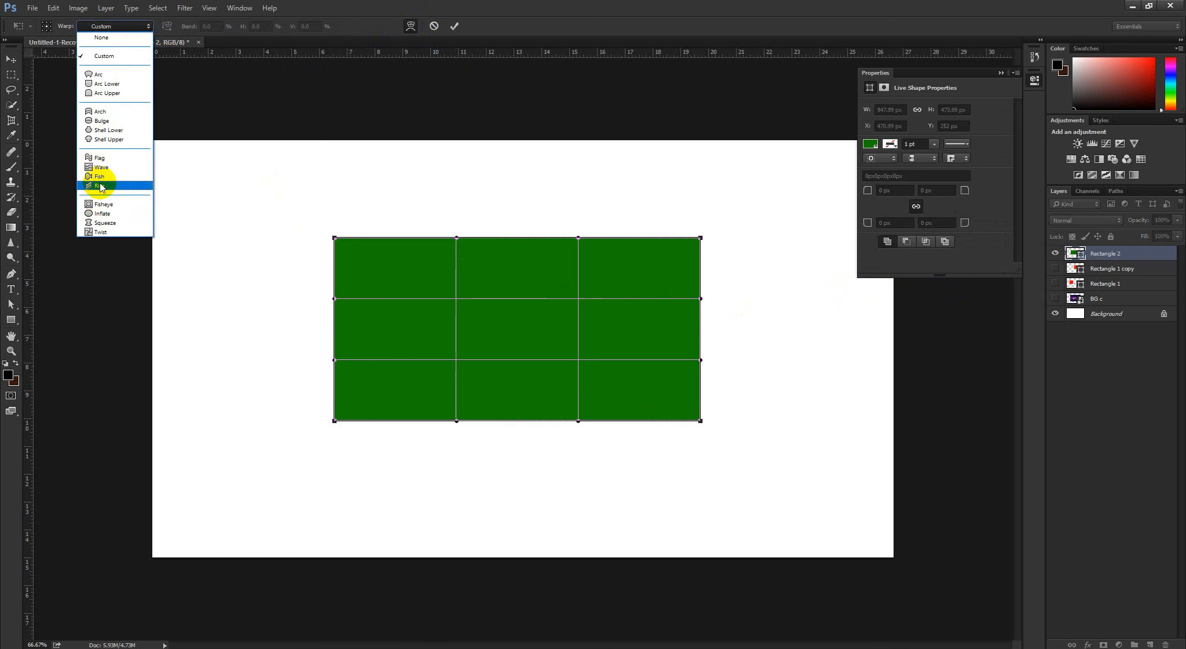
click(95, 176)
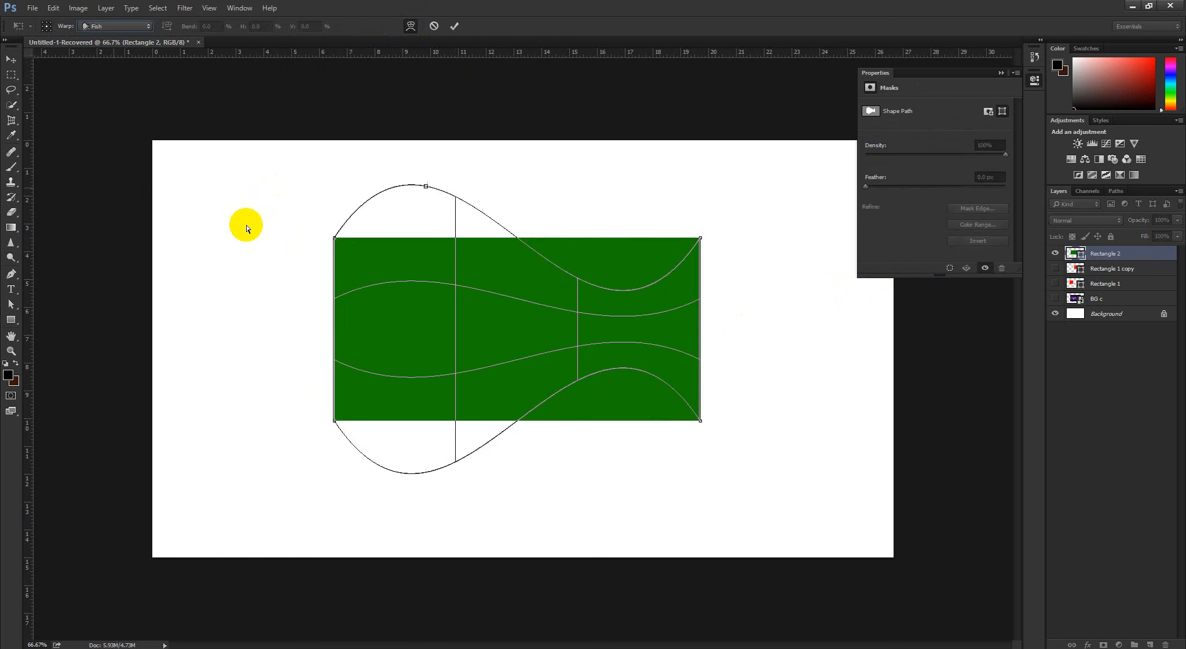
click(434, 25)
Try a custom Warp on the green rectangle, pulling the left part of its top edge down and its bottom edge up, and cancel
key(ctrl+t)
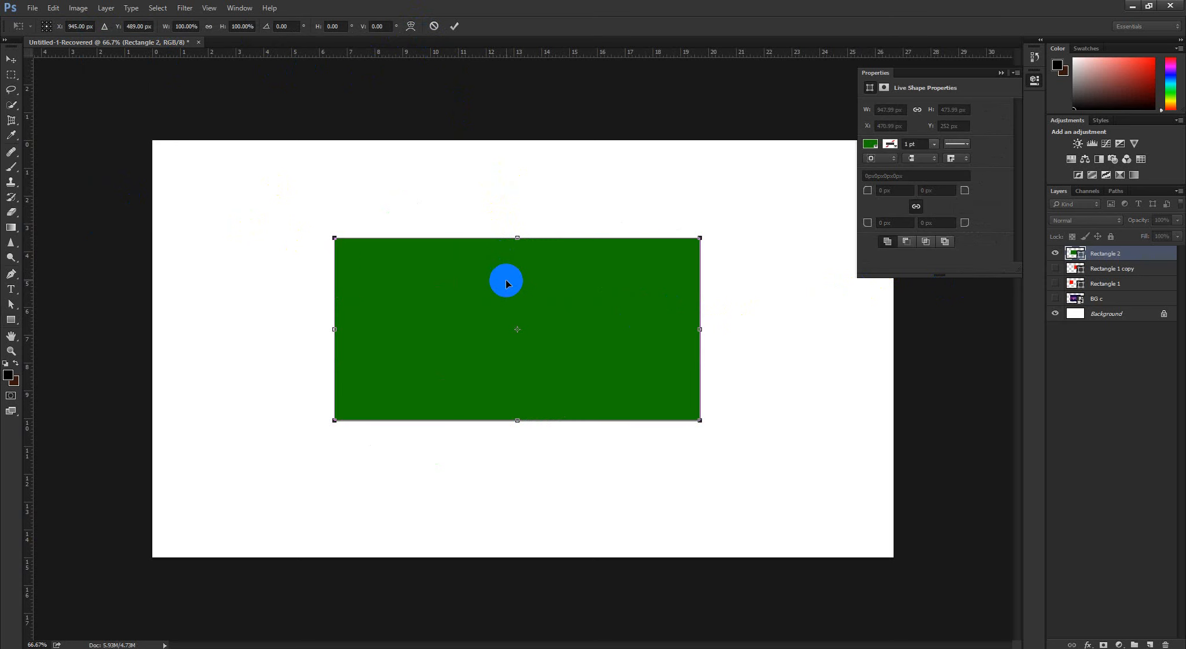
right_click(504, 277)
click(525, 356)
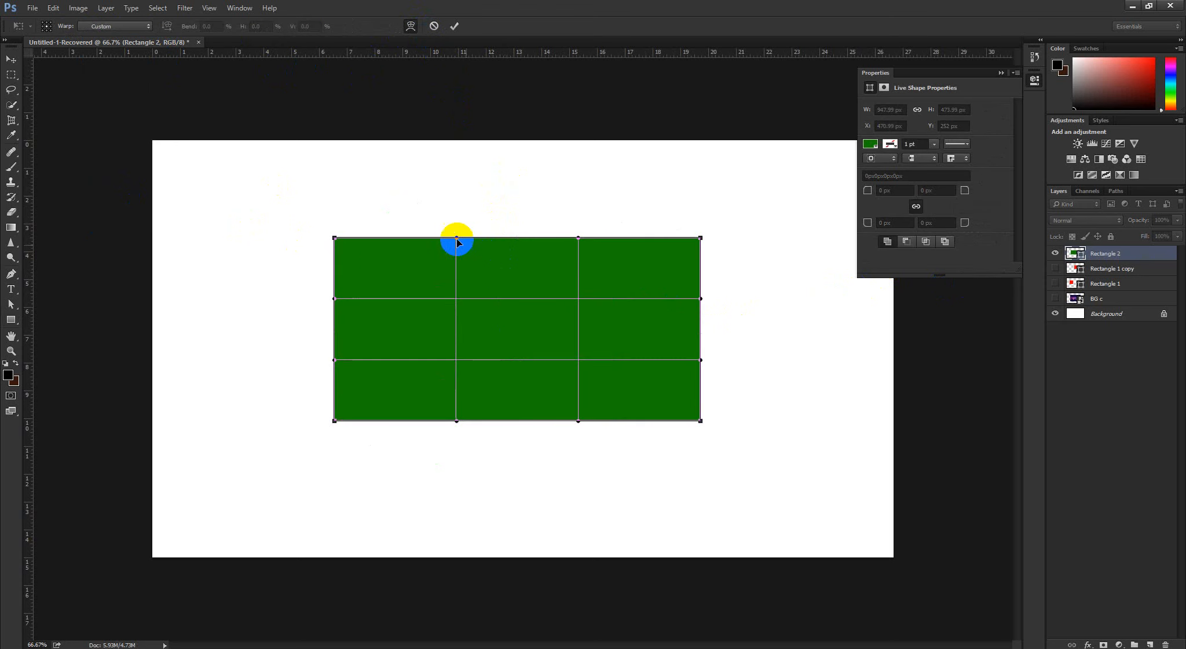
drag(458, 238, 454, 335)
drag(458, 421, 451, 305)
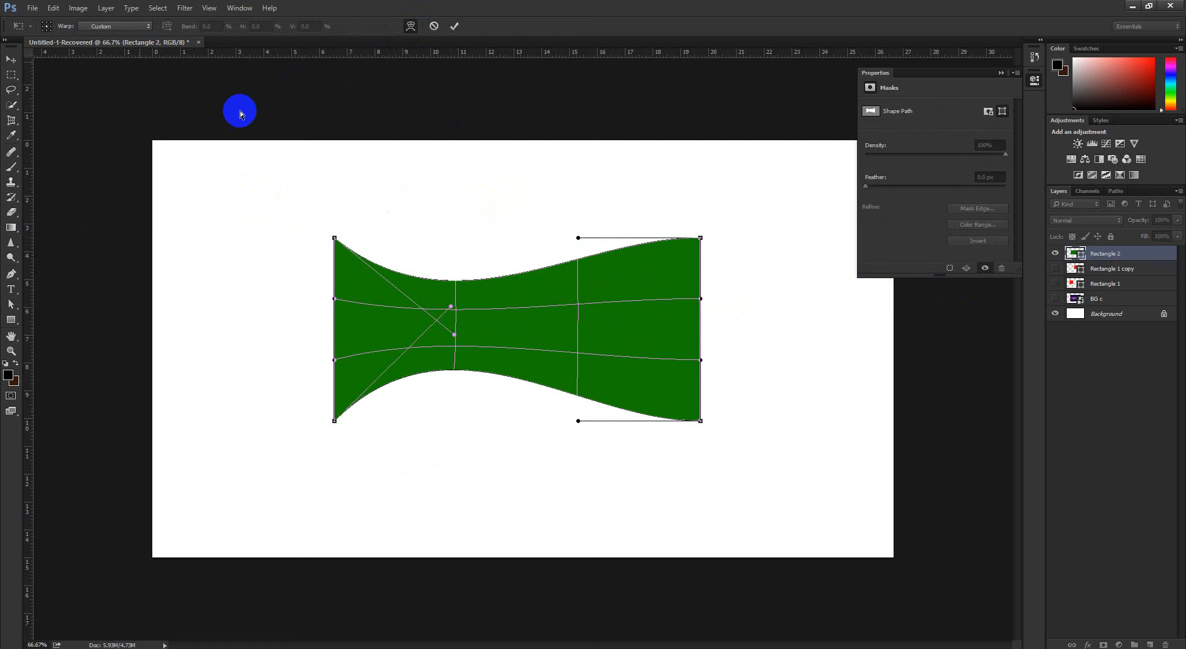
click(434, 26)
key(ctrl+t)
right_click(532, 304)
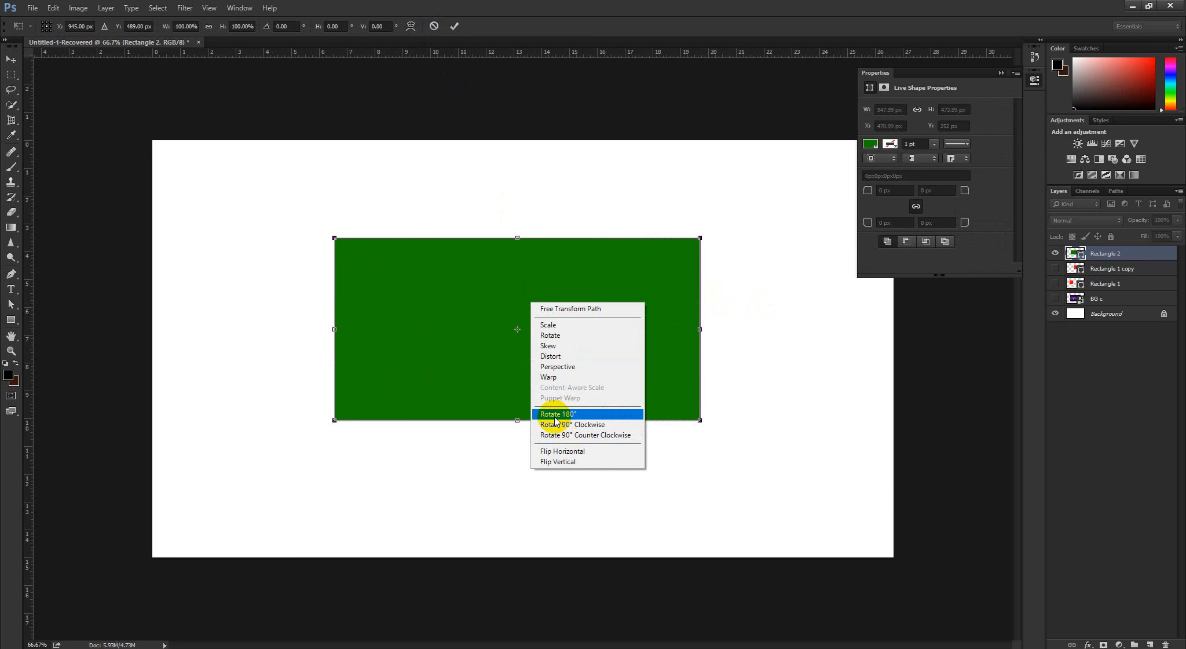
click(527, 26)
click(431, 24)
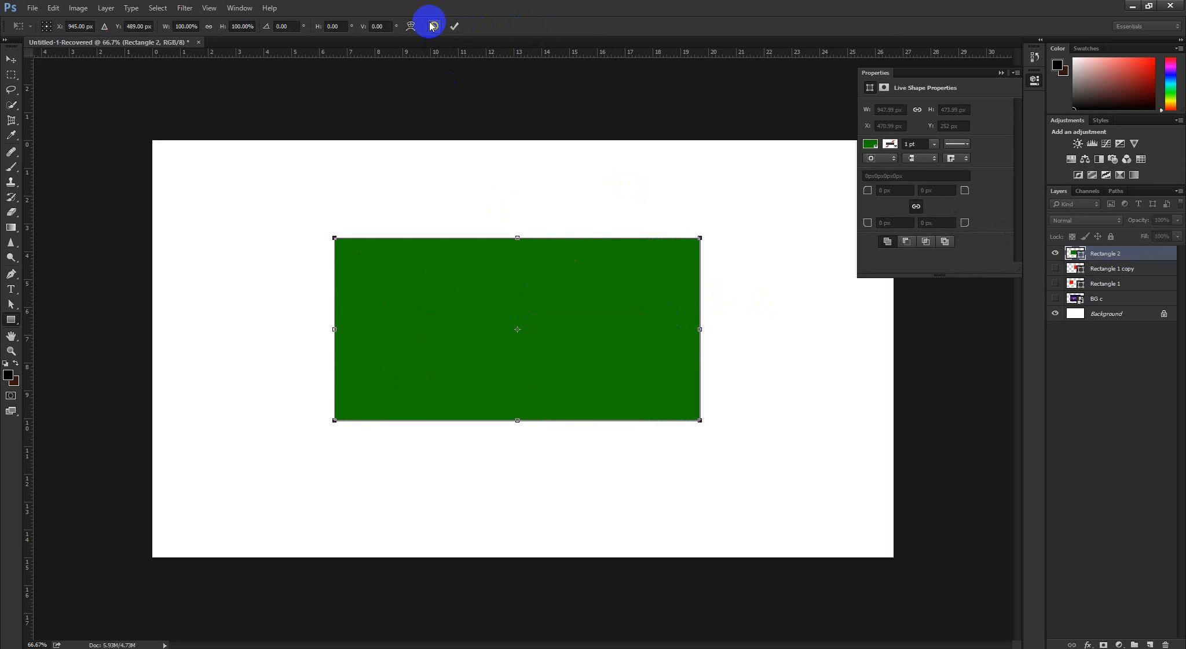
click(1131, 257)
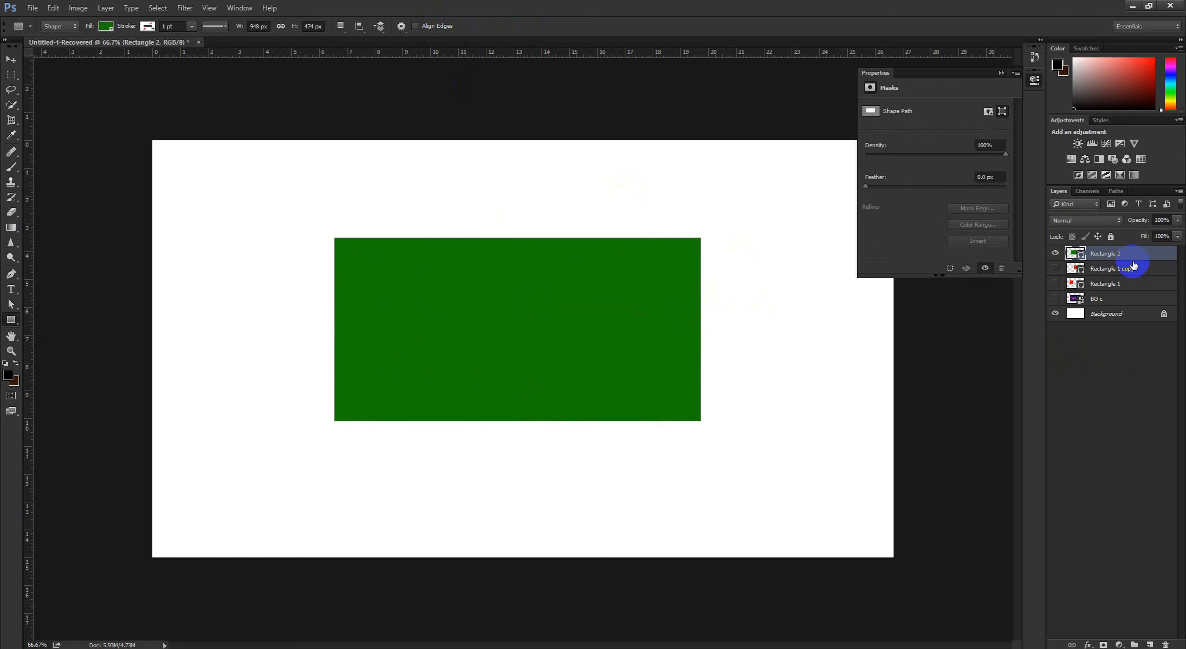
Apply an Arc warp to the green rectangle, increasing the bend until it forms a half ring about 1896 × 948 px
key(ctrl+t)
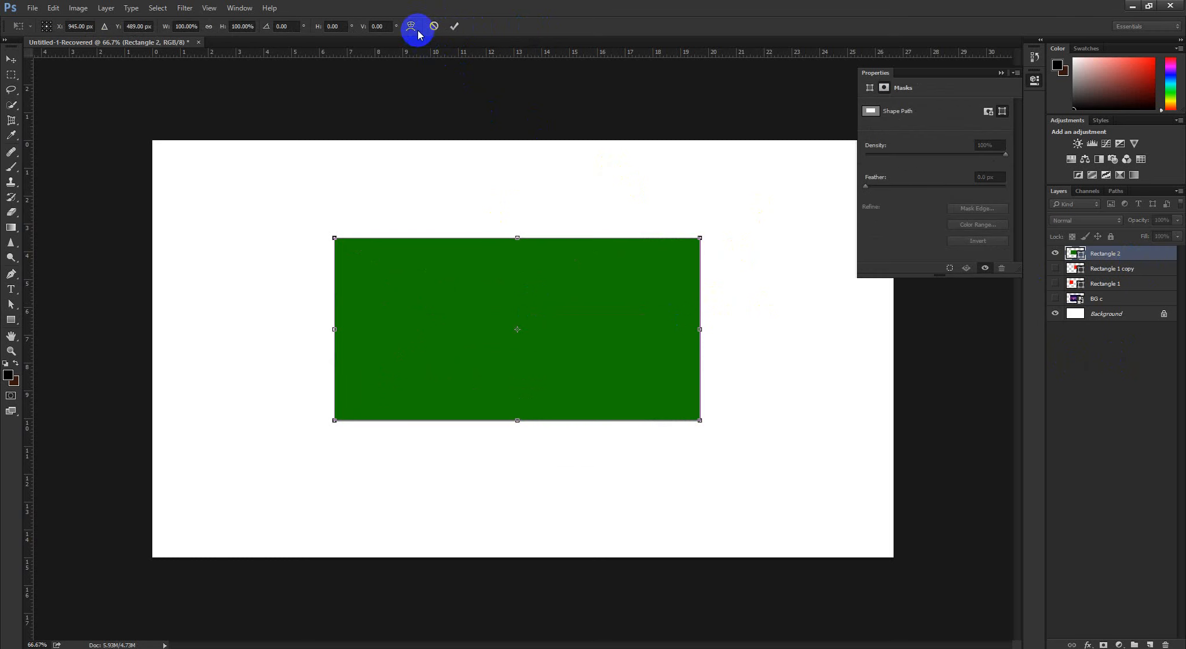
right_click(490, 246)
click(558, 24)
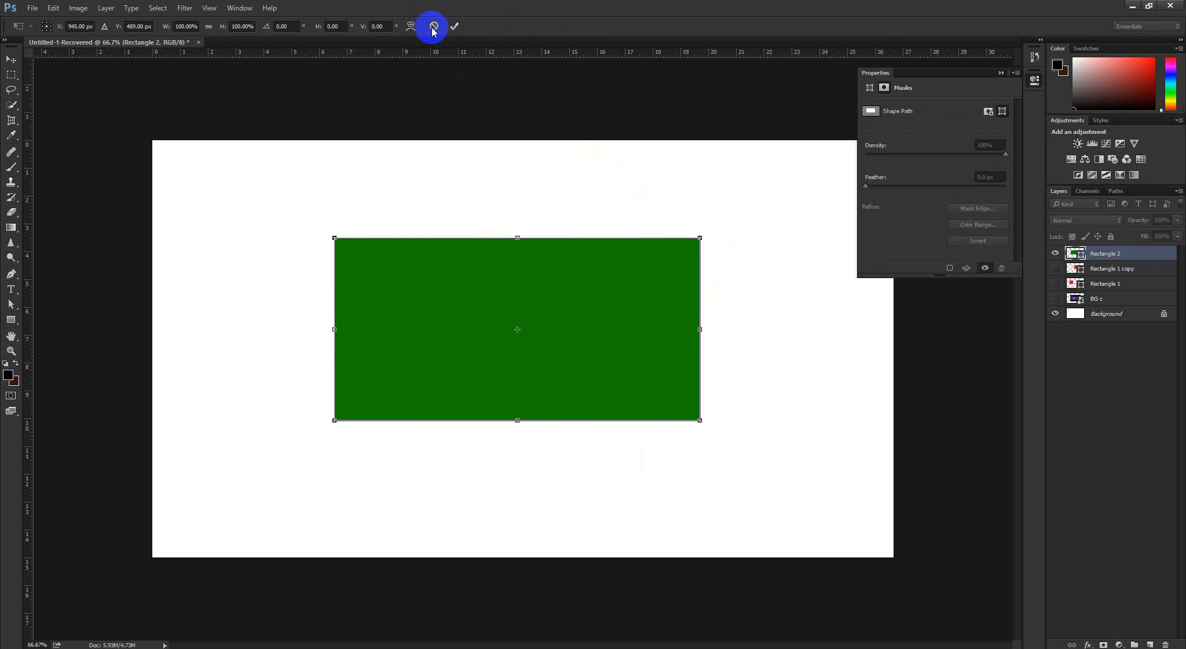
click(412, 26)
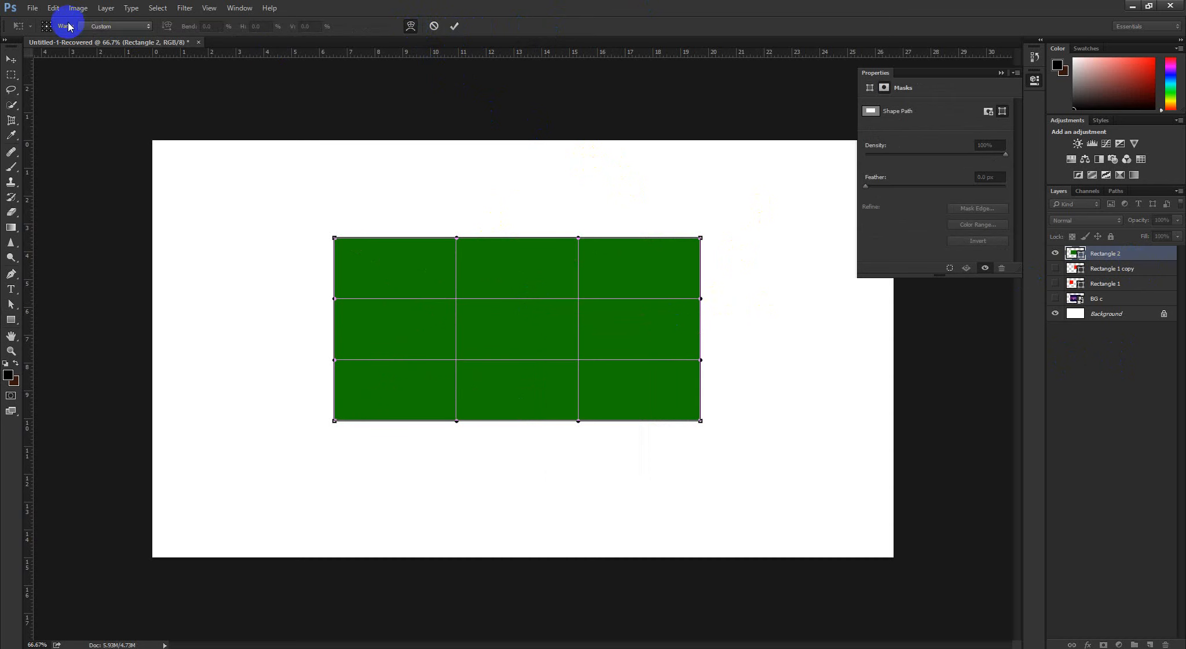
click(100, 26)
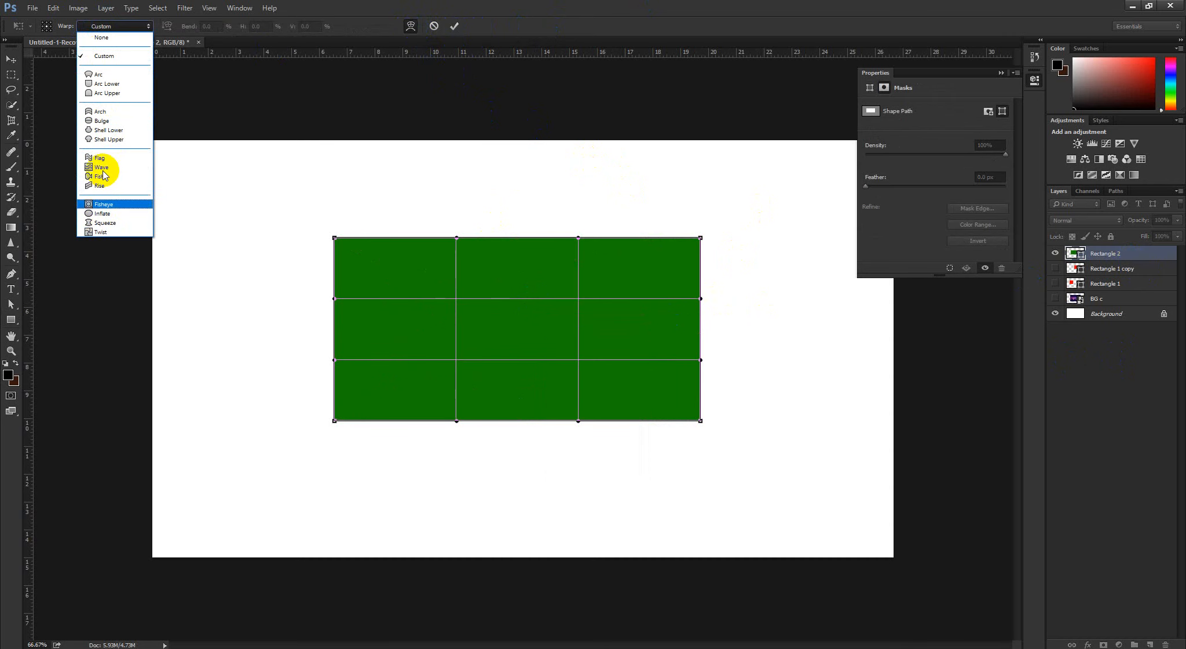
click(115, 77)
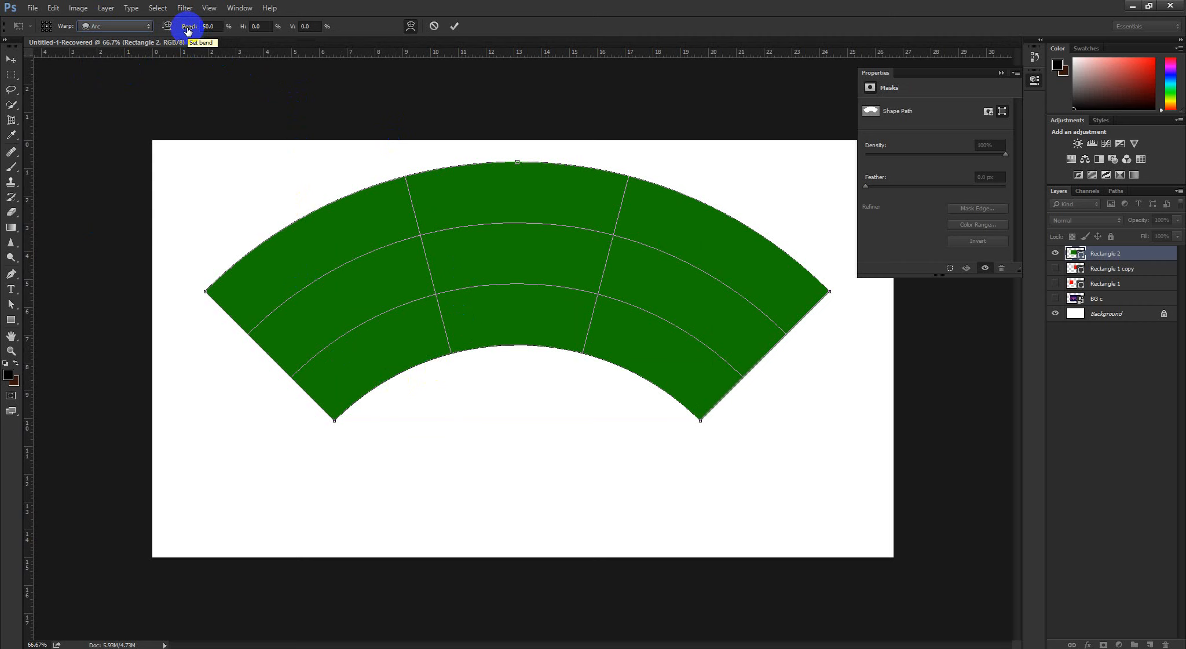
drag(188, 31, 446, 32)
click(454, 26)
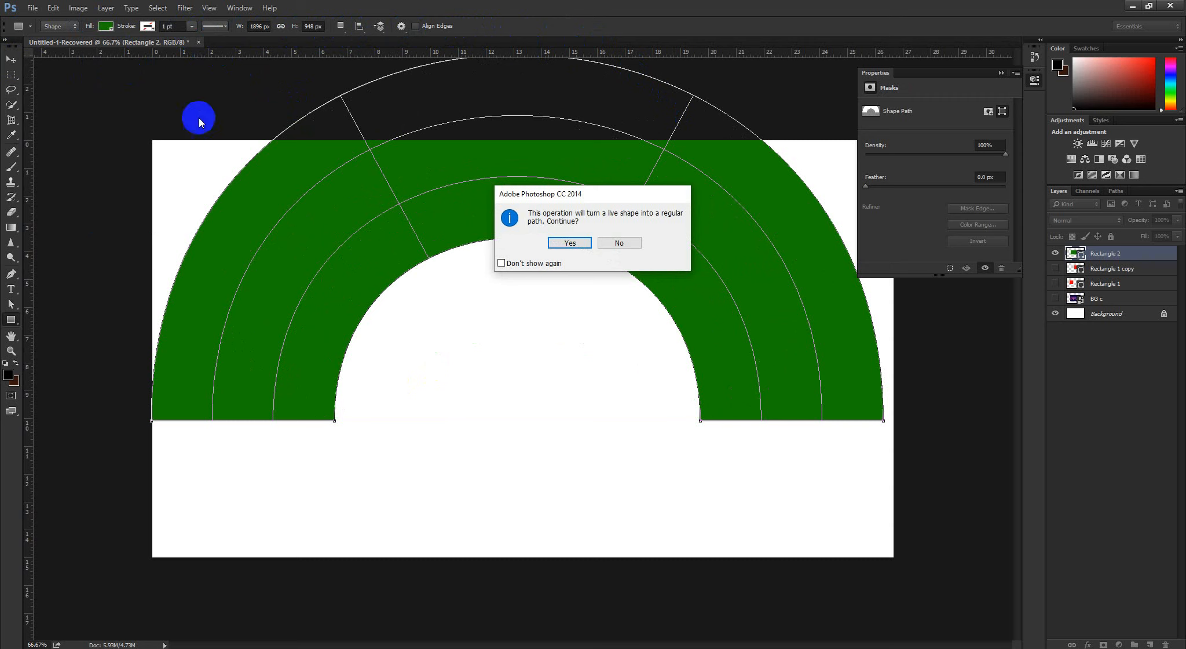
click(576, 250)
Move the green half ring down inside the canvas, and undo both the move and the Arc warp
click(11, 59)
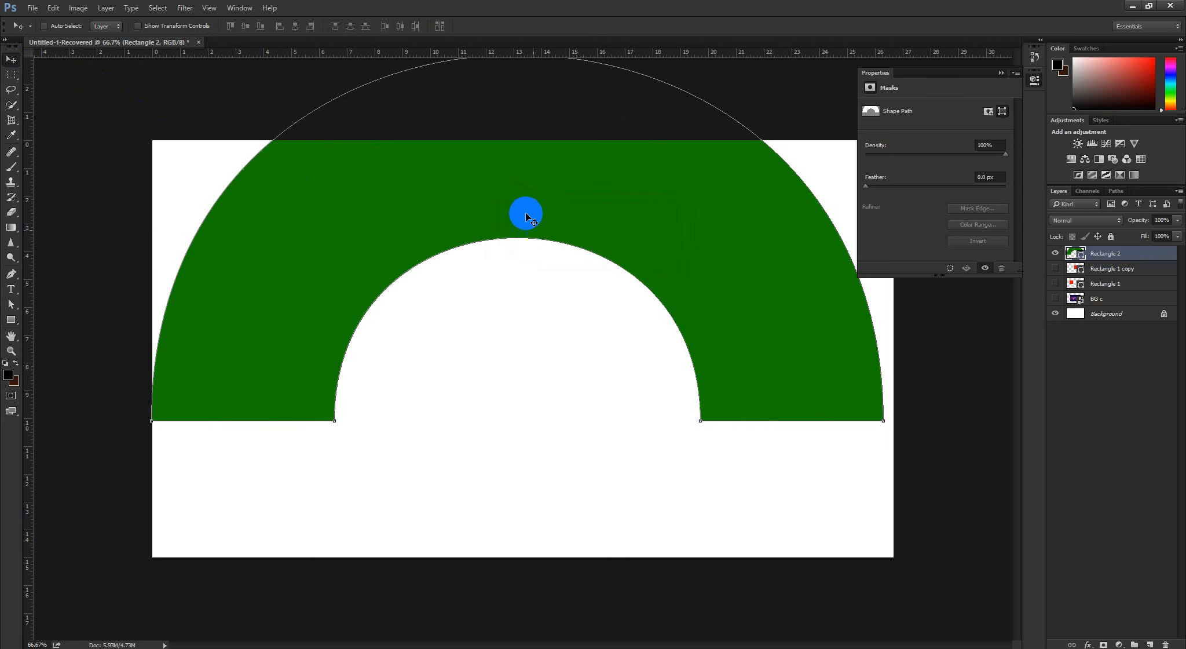
drag(518, 226, 527, 327)
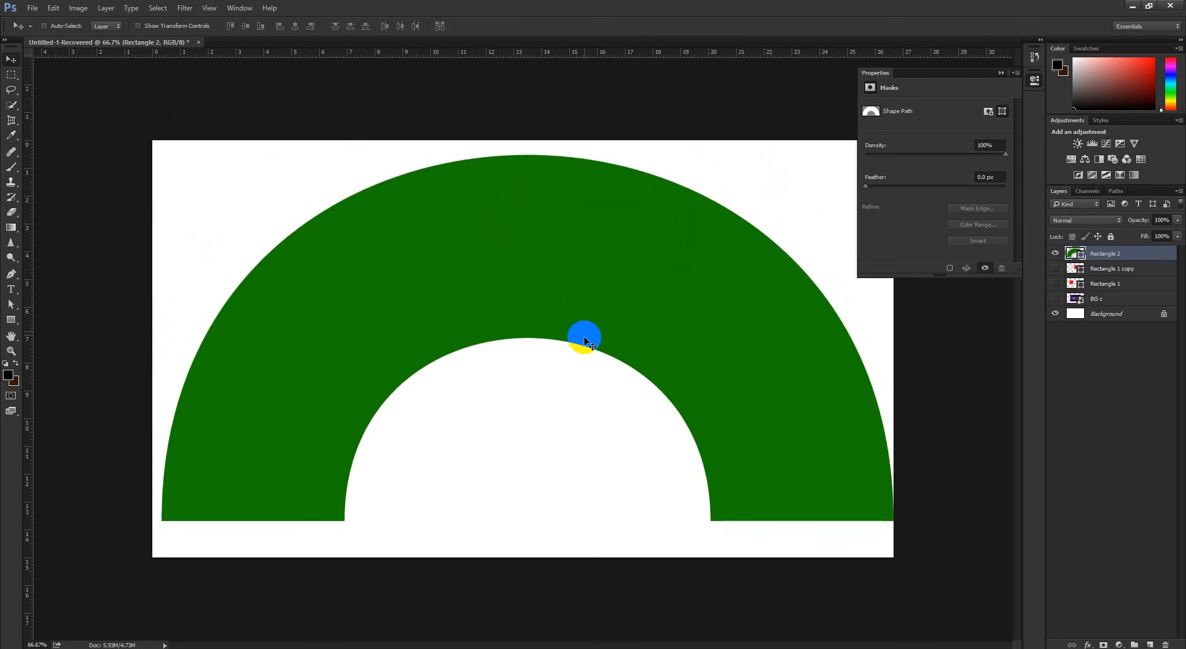
key(ctrl+alt+z)
key(ctrl+alt+z)
key(ctrl+alt+z)
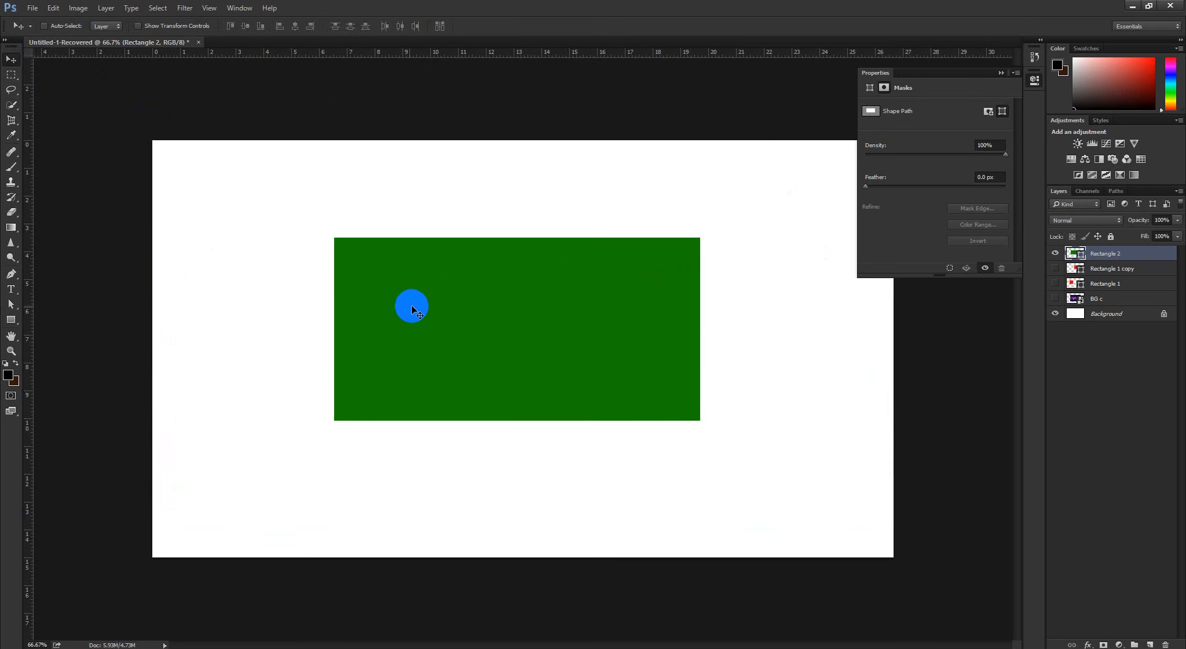
Hide the Rectangle 2 layer, and select and show the BG c image
click(1055, 254)
click(1081, 300)
click(1056, 298)
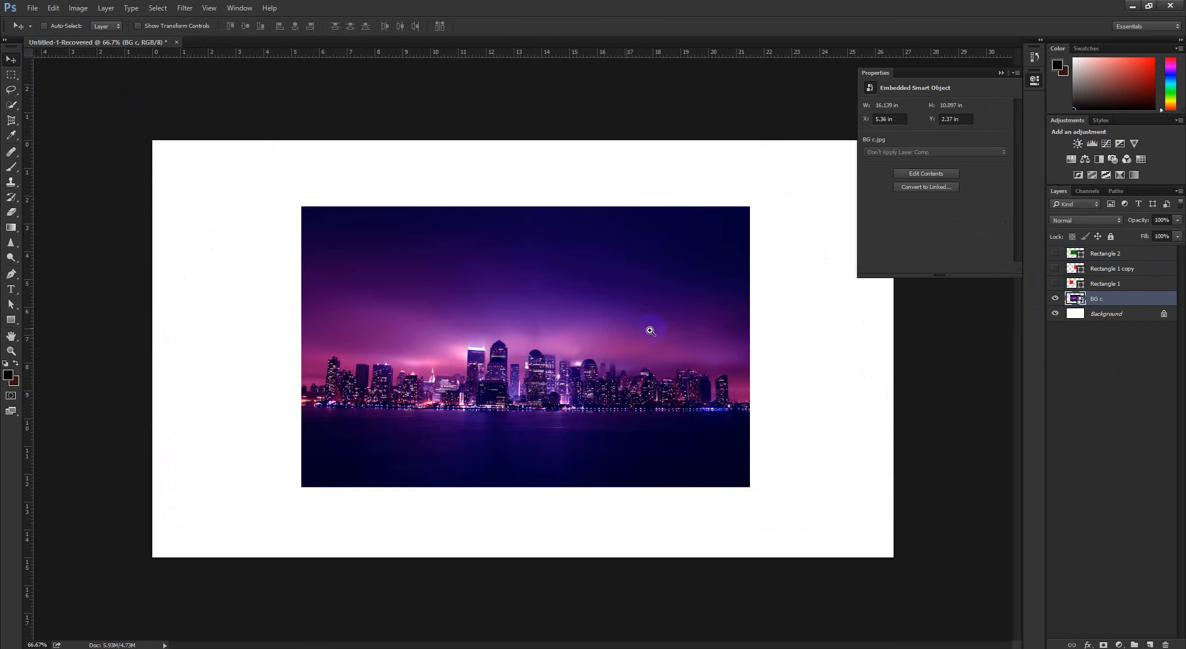
Apply an Arc warp with a 100% bend to the BG c image
drag(648, 329, 647, 353)
key(ctrl+t)
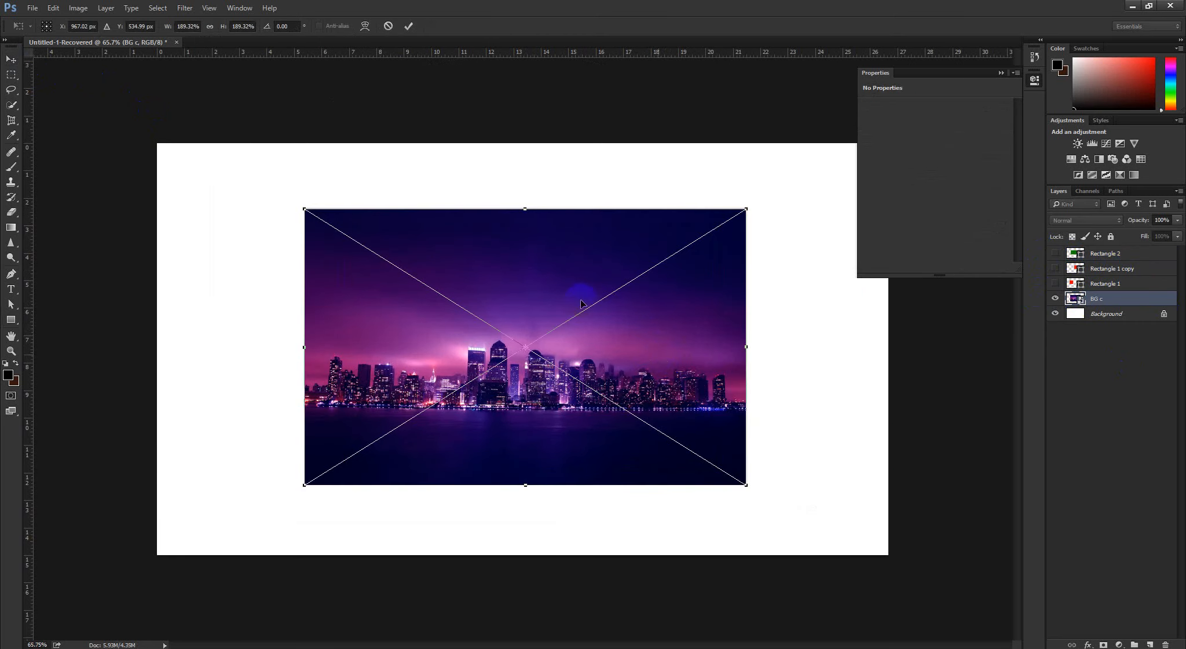
right_click(509, 249)
click(538, 339)
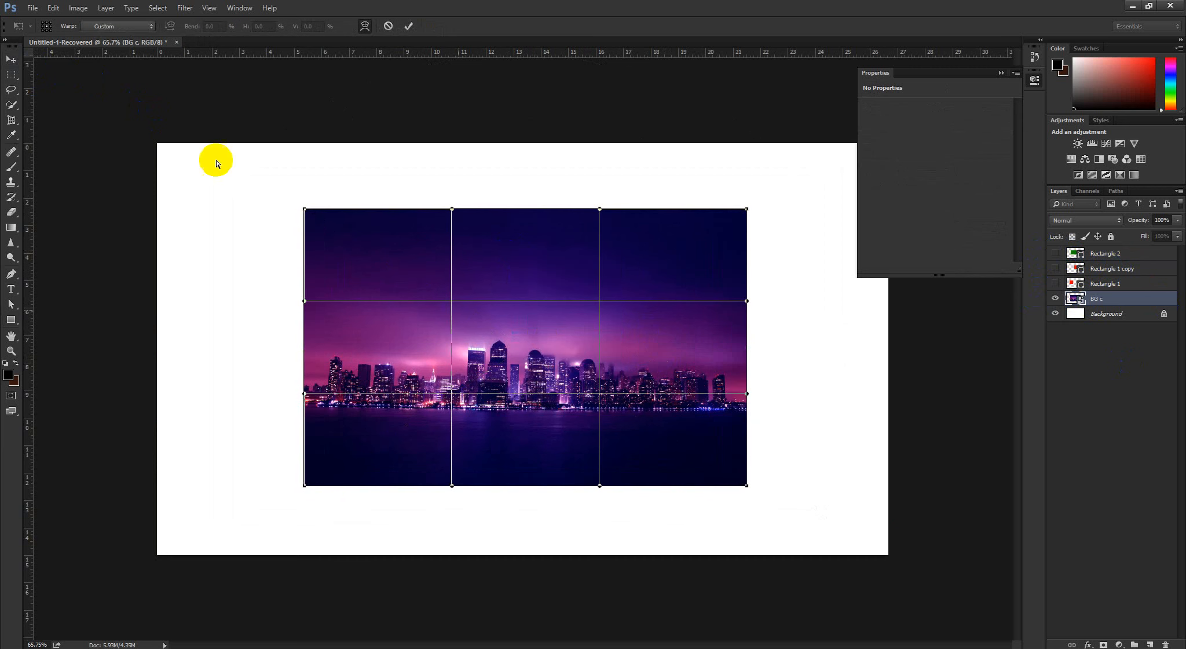
click(119, 26)
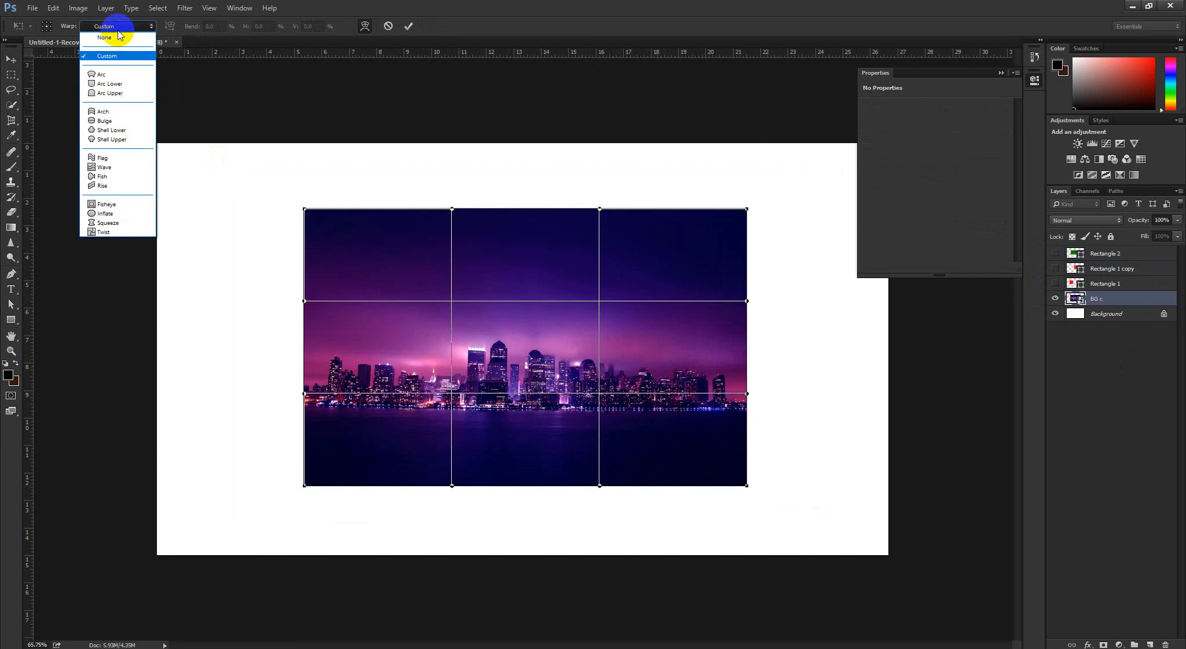
click(103, 74)
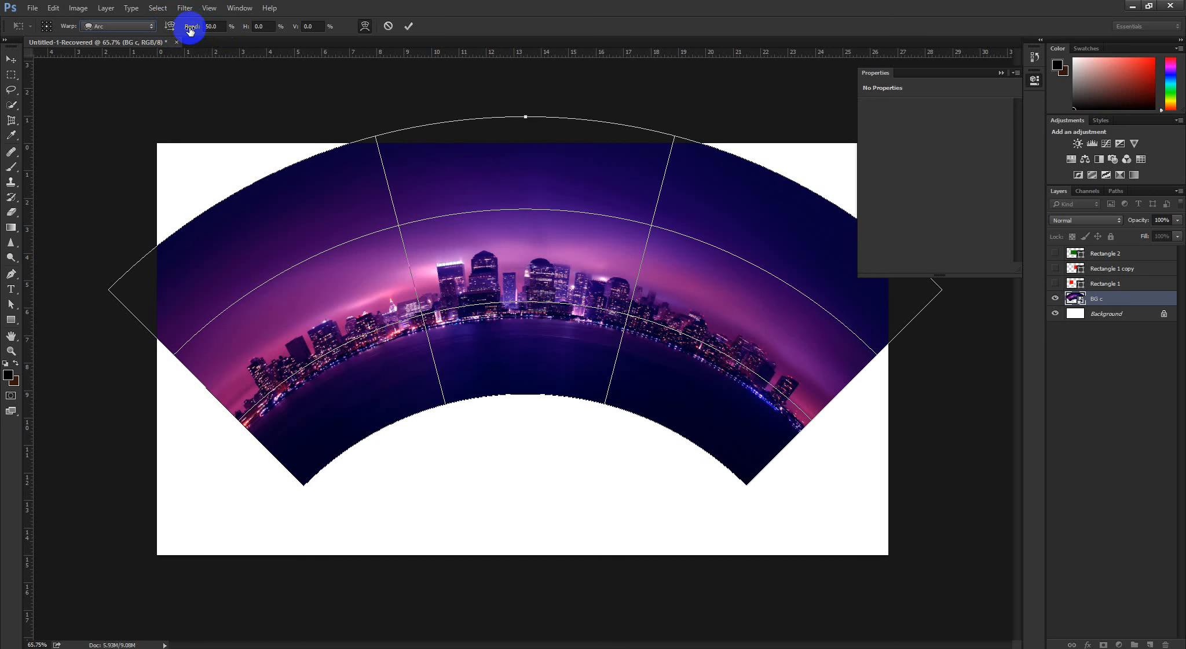
drag(190, 30, 753, 47)
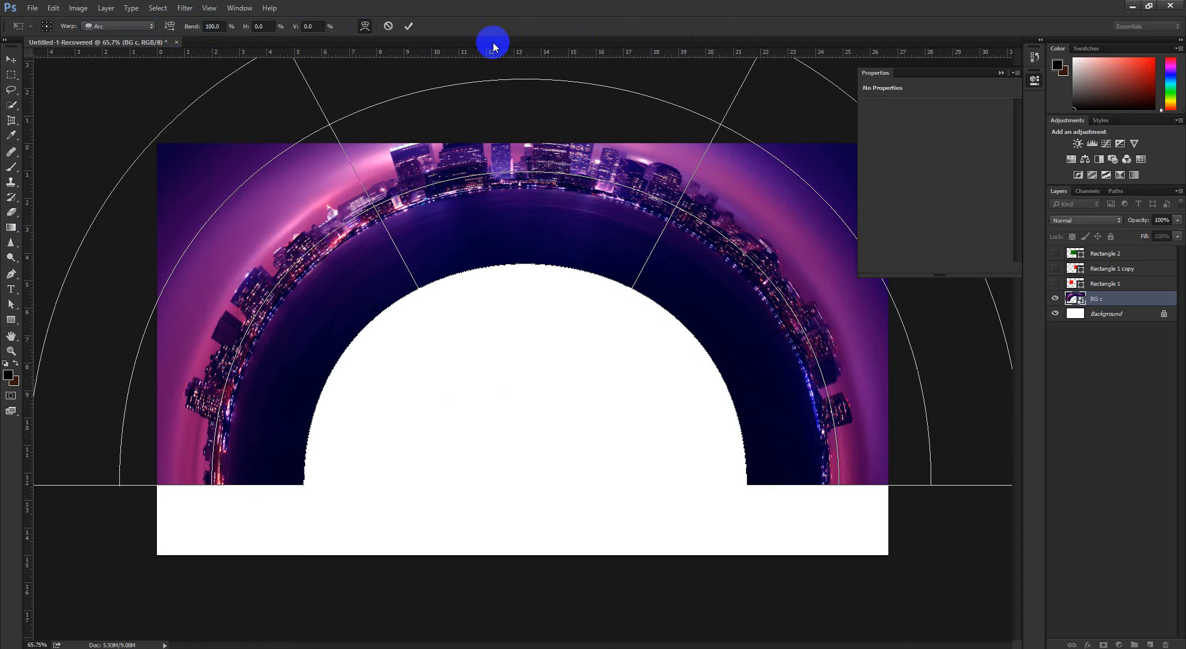
click(408, 26)
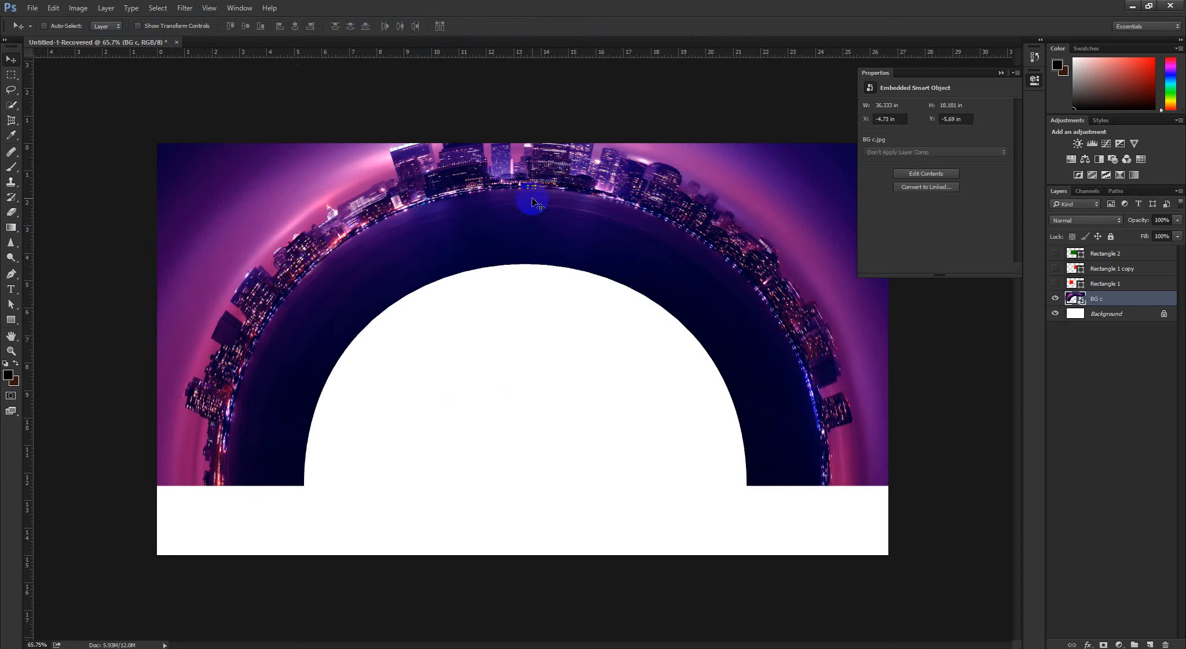
Try scaling the arched BG c image to about 25.6% inside the canvas, and undo both the scaling and the Arc warp
drag(532, 203, 471, 204)
key(ctrl+t)
drag(703, 164, 644, 243)
drag(576, 282, 572, 328)
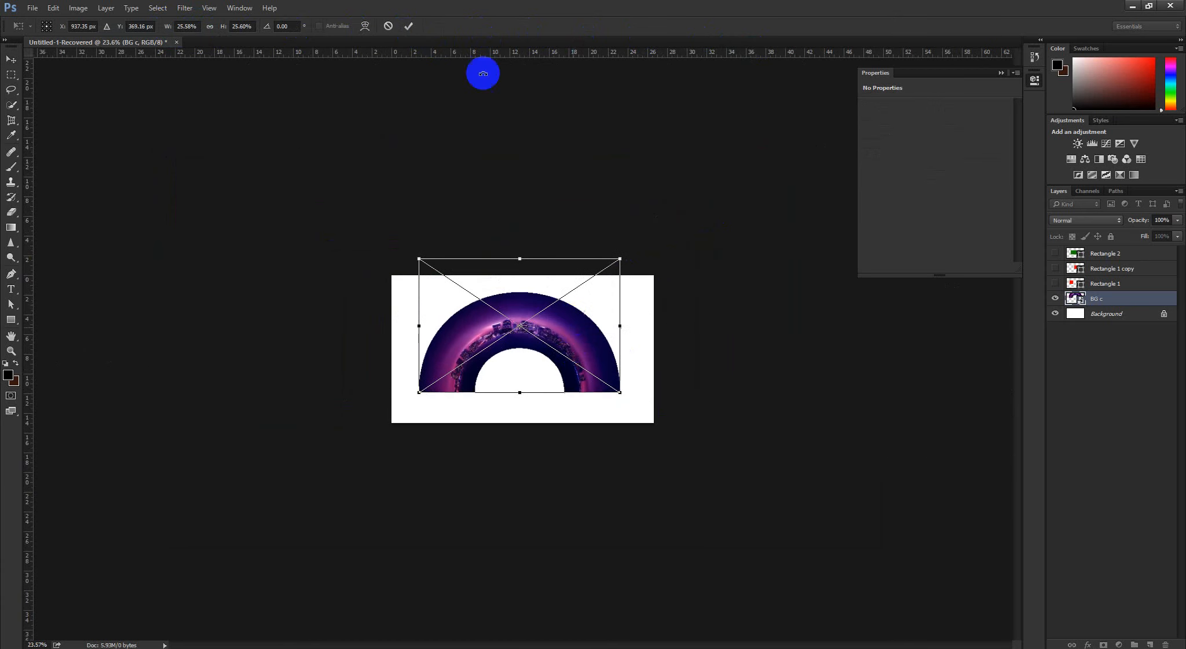
click(408, 26)
drag(529, 286, 601, 387)
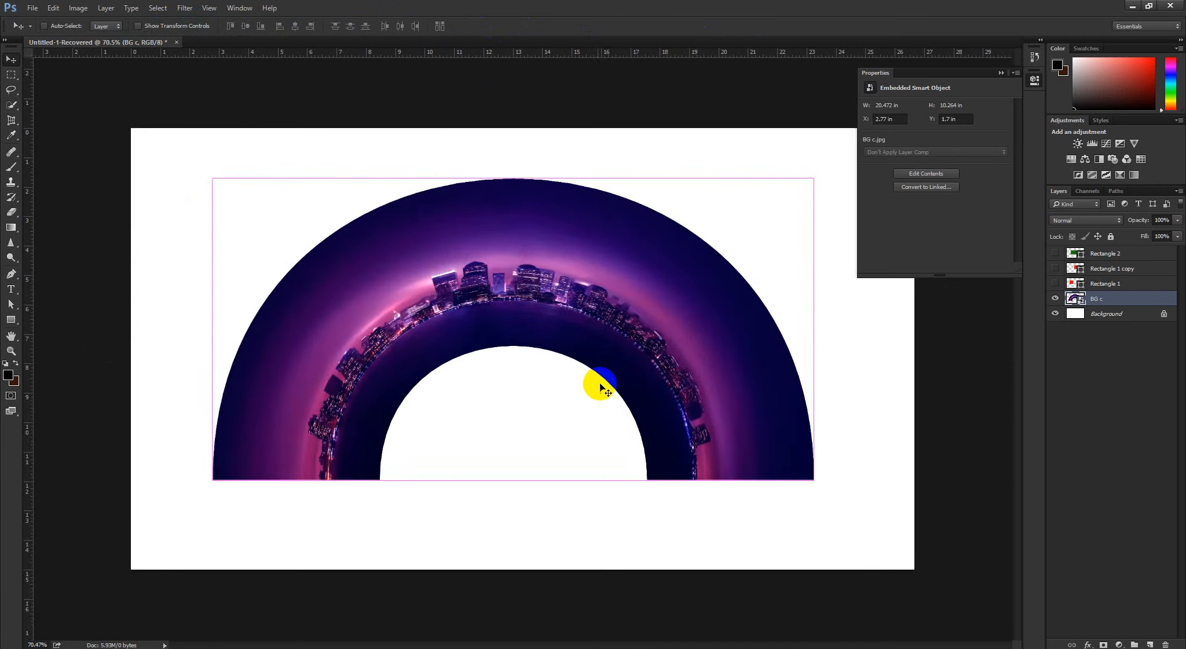
key(ctrl+alt+z)
key(ctrl+alt+z)
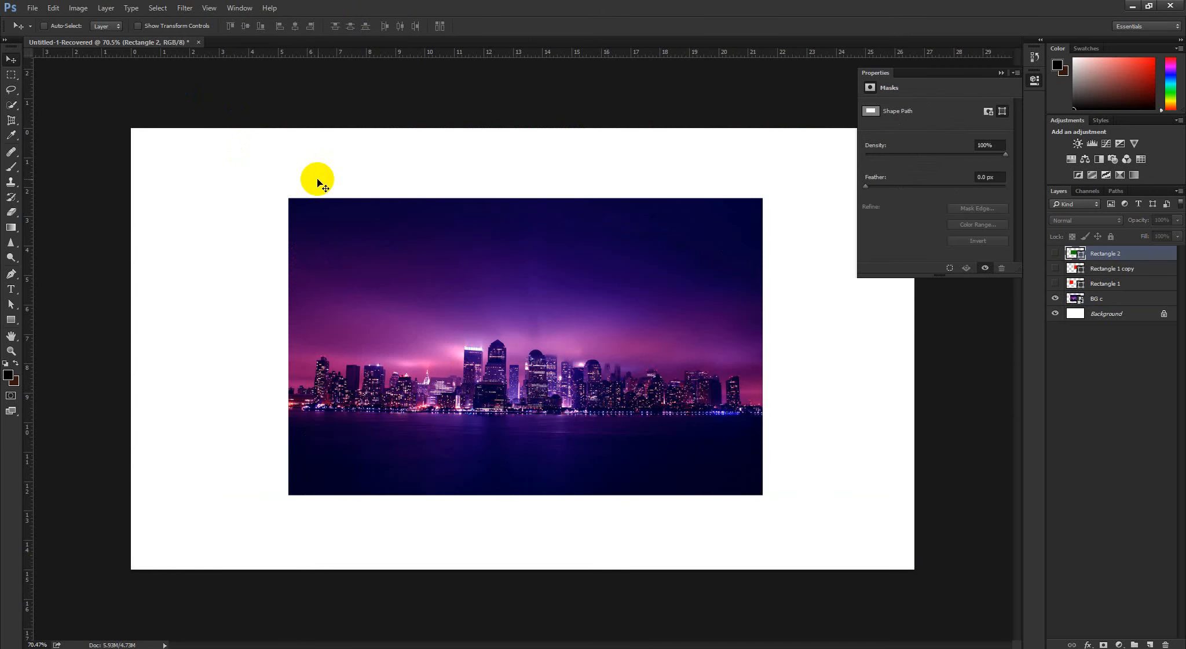
Try an Inflate warp on the BG c image with the bend at 100% and at 41.2%, and cancel the warp
key(ctrl)
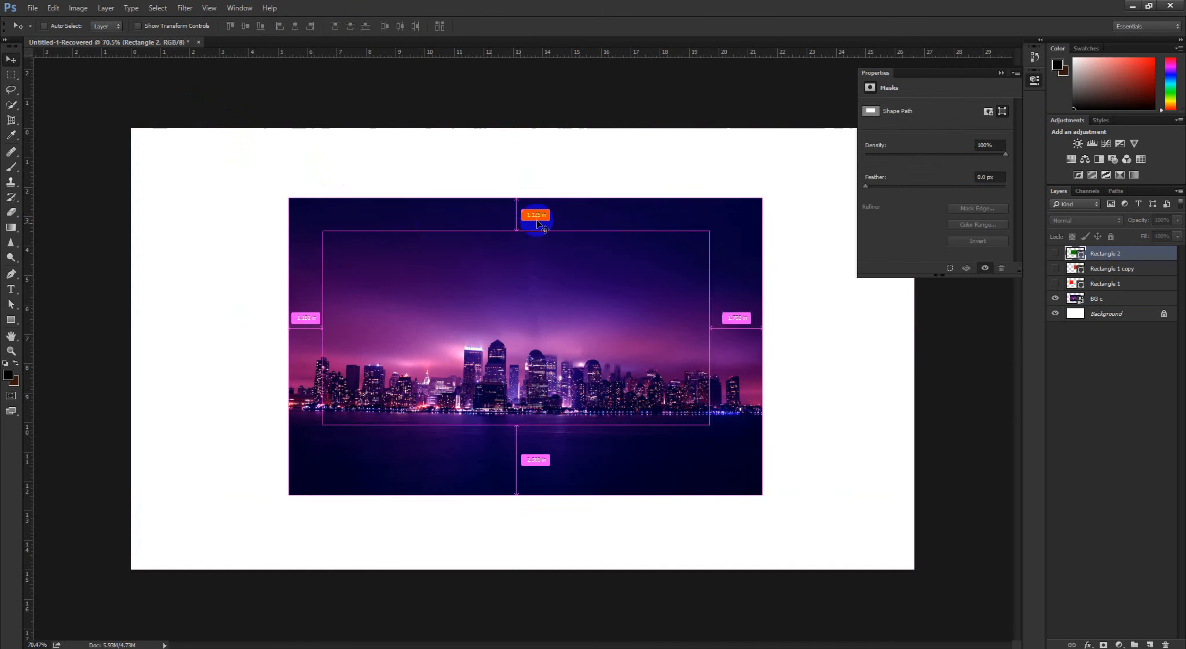
click(1095, 297)
key(ctrl+t)
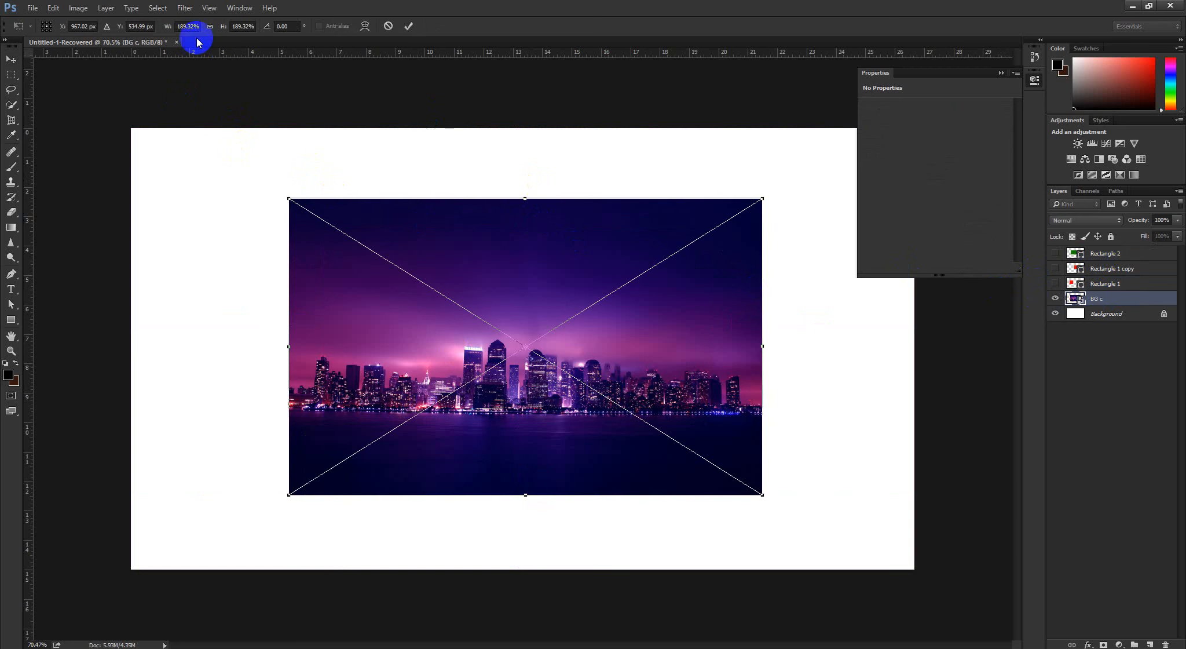
click(365, 26)
click(120, 26)
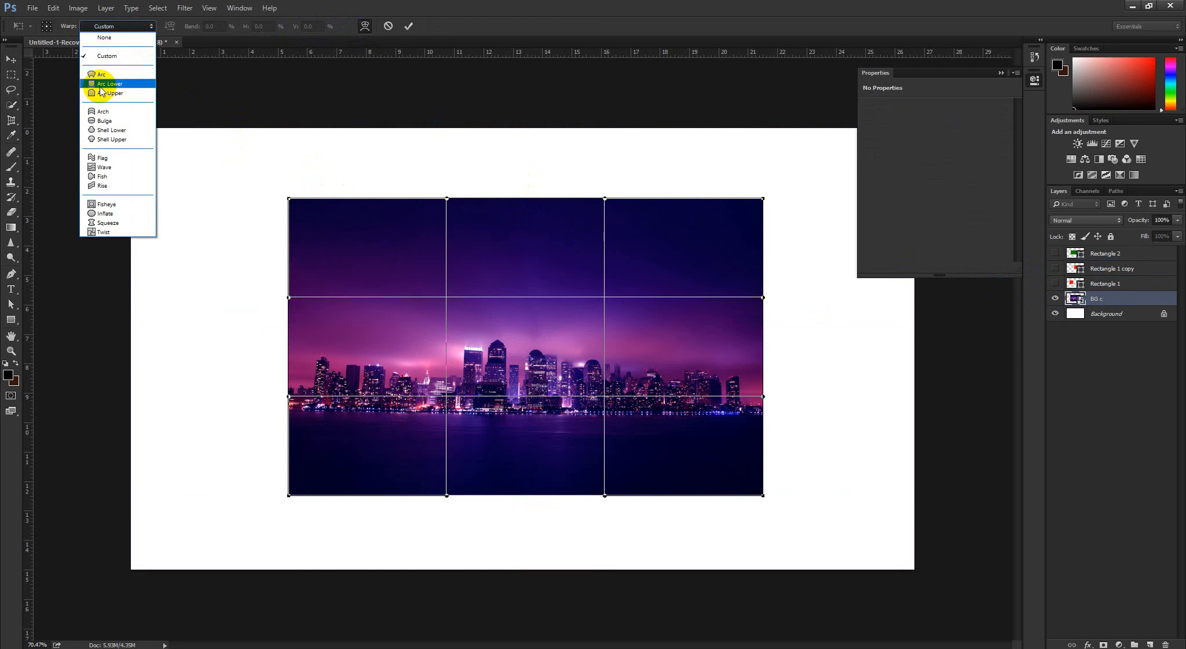
click(106, 213)
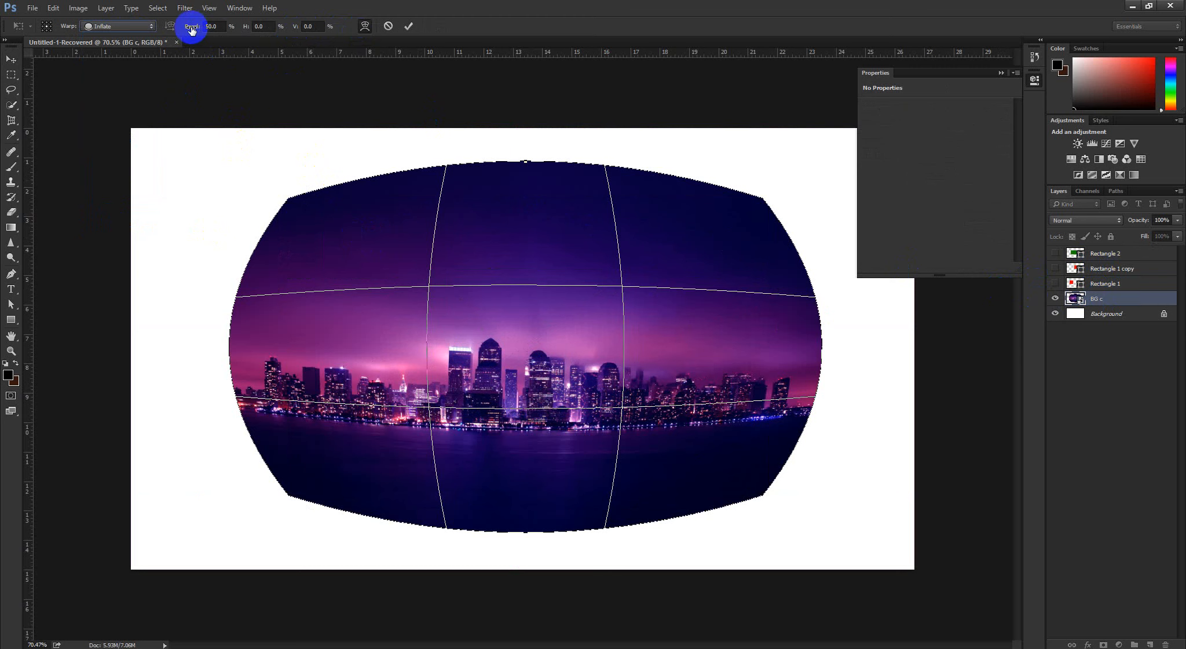
drag(192, 29, 620, 298)
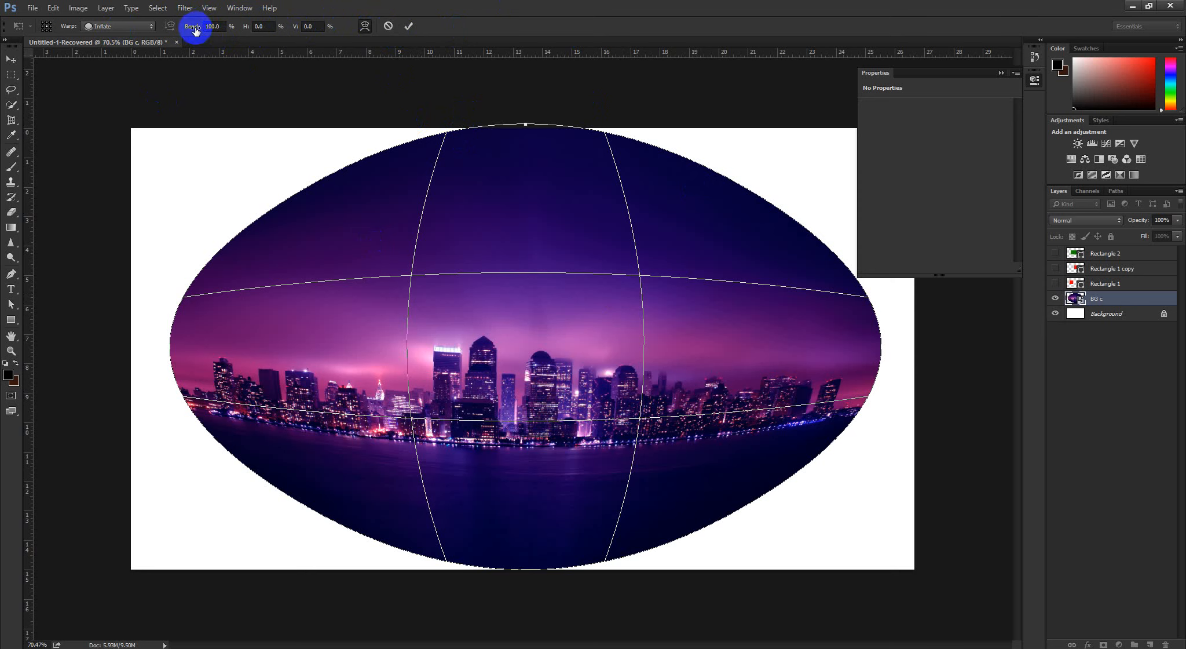
drag(195, 30, 11, 49)
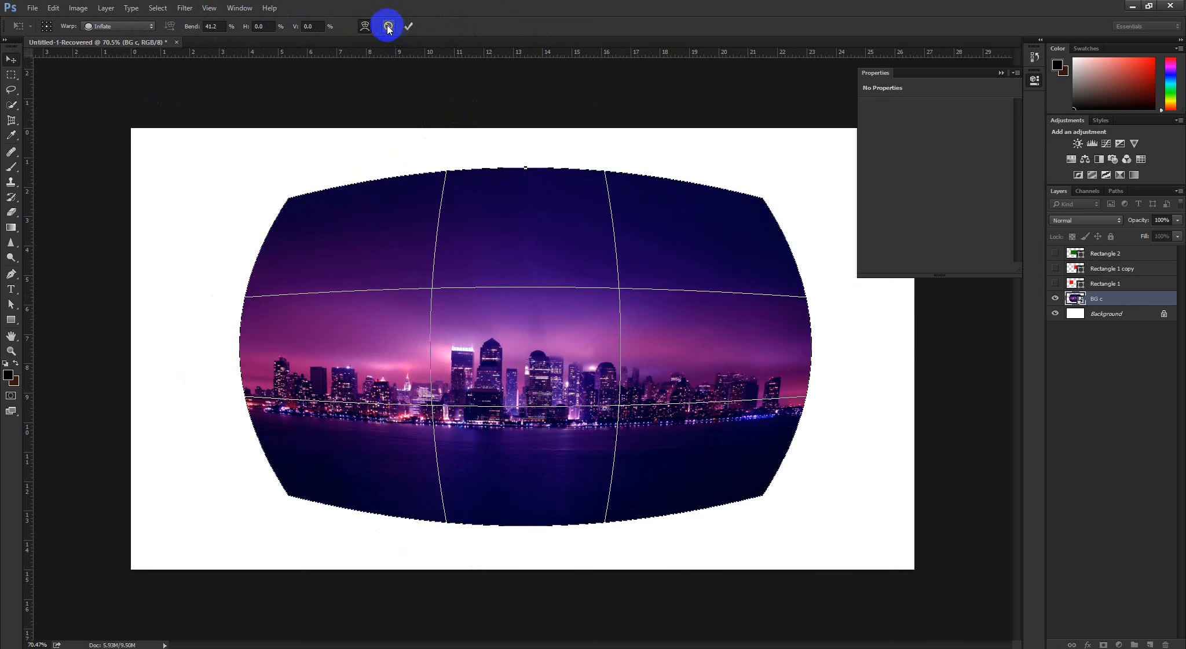
click(388, 27)
Examine the Free Transform options for the BG c image, and exit the transform without changes, leaving no layer selected
key(ctrl+t)
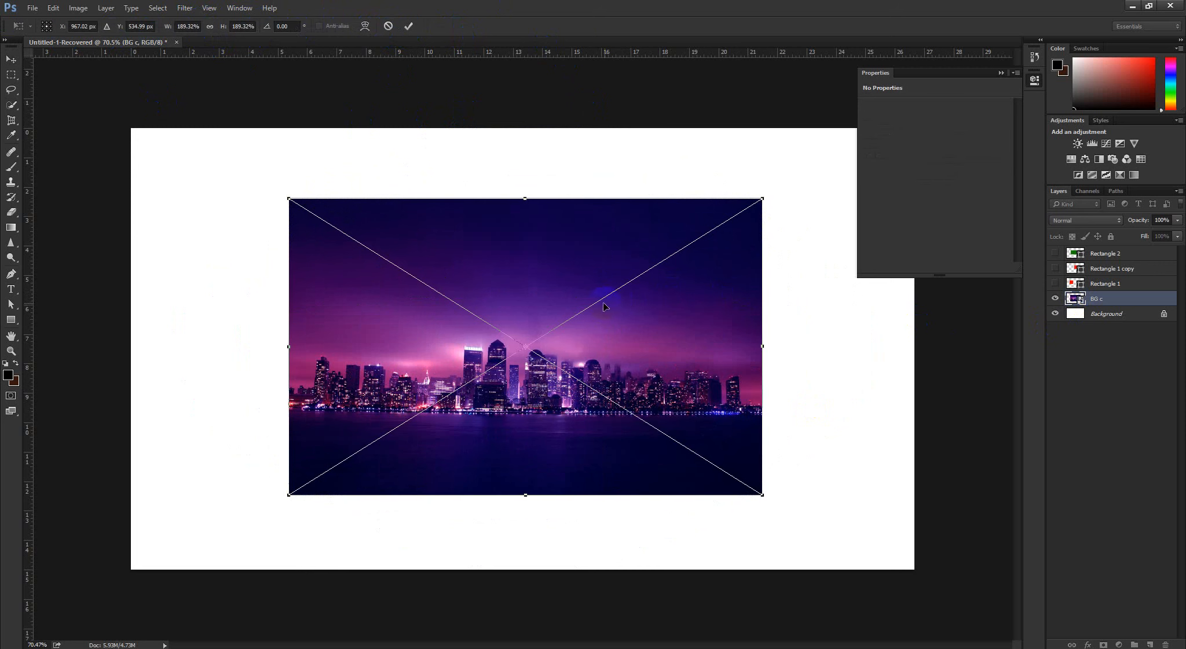
right_click(604, 306)
click(549, 319)
right_click(600, 301)
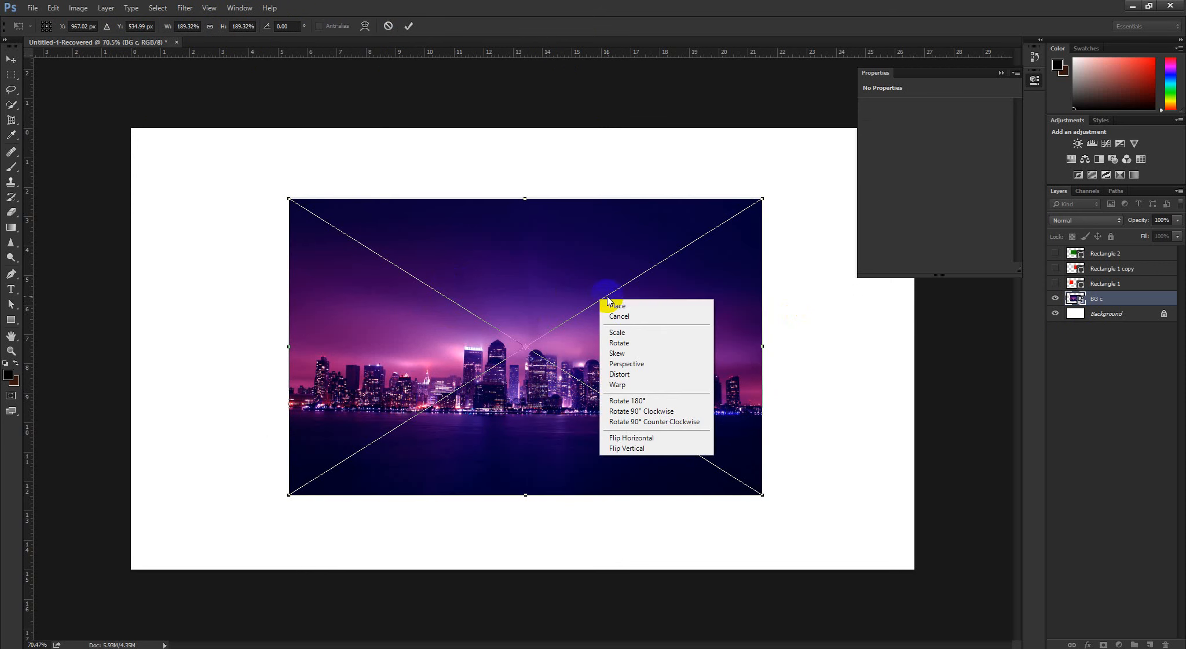
click(649, 400)
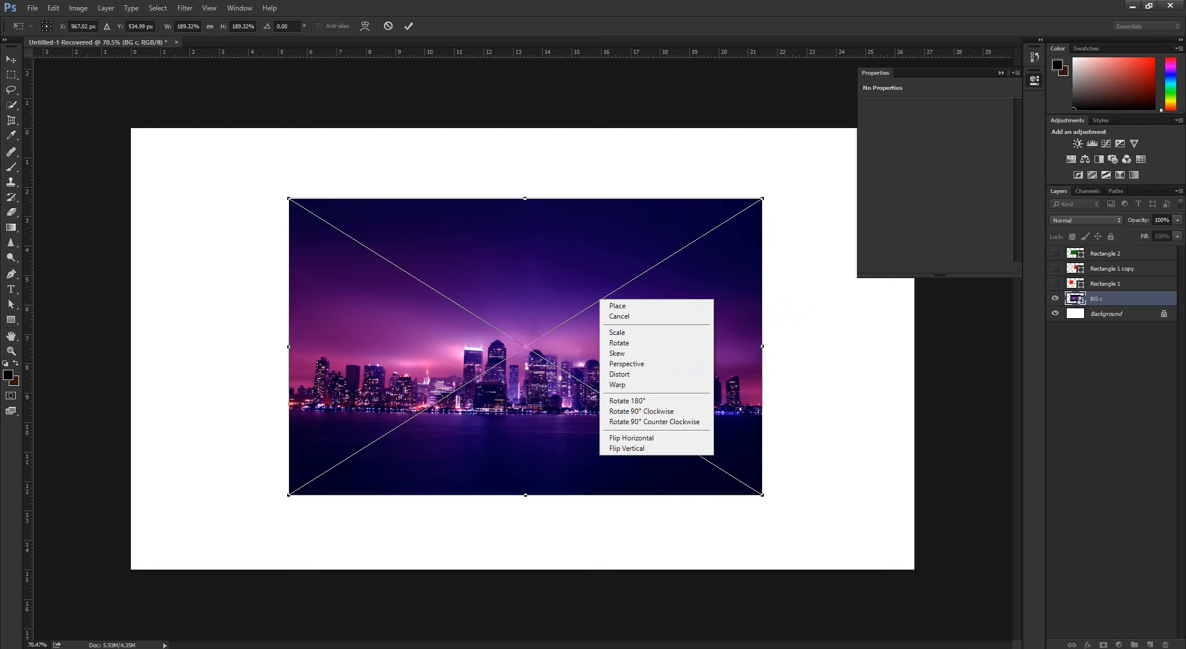
click(390, 29)
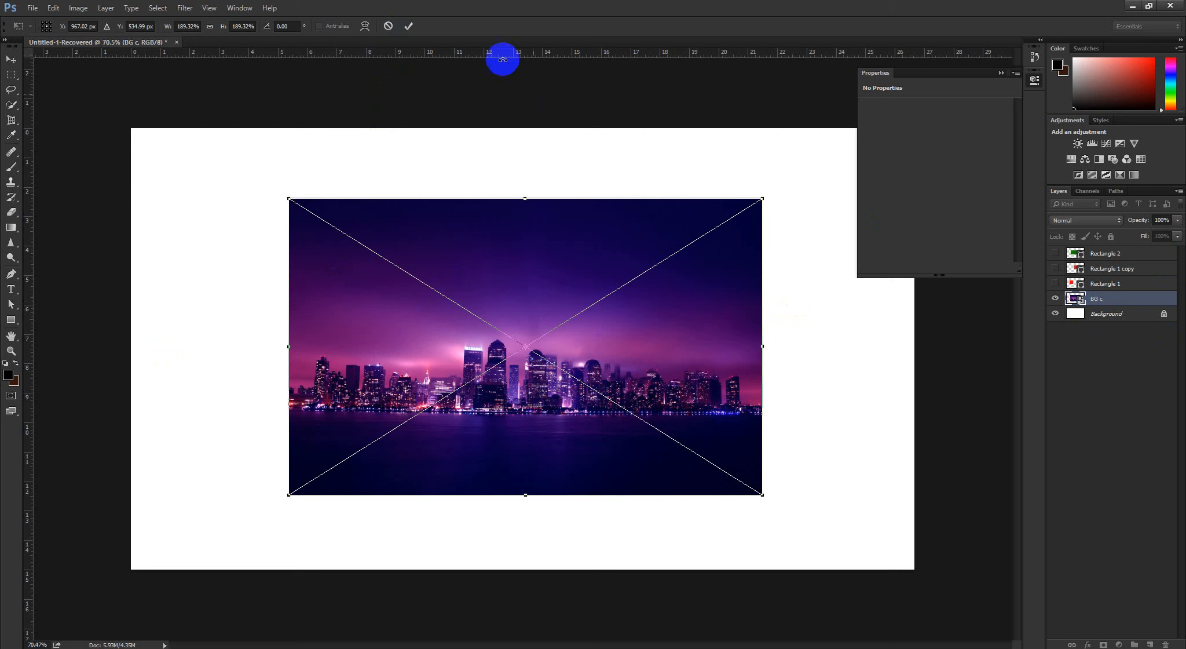
click(388, 26)
click(1138, 360)
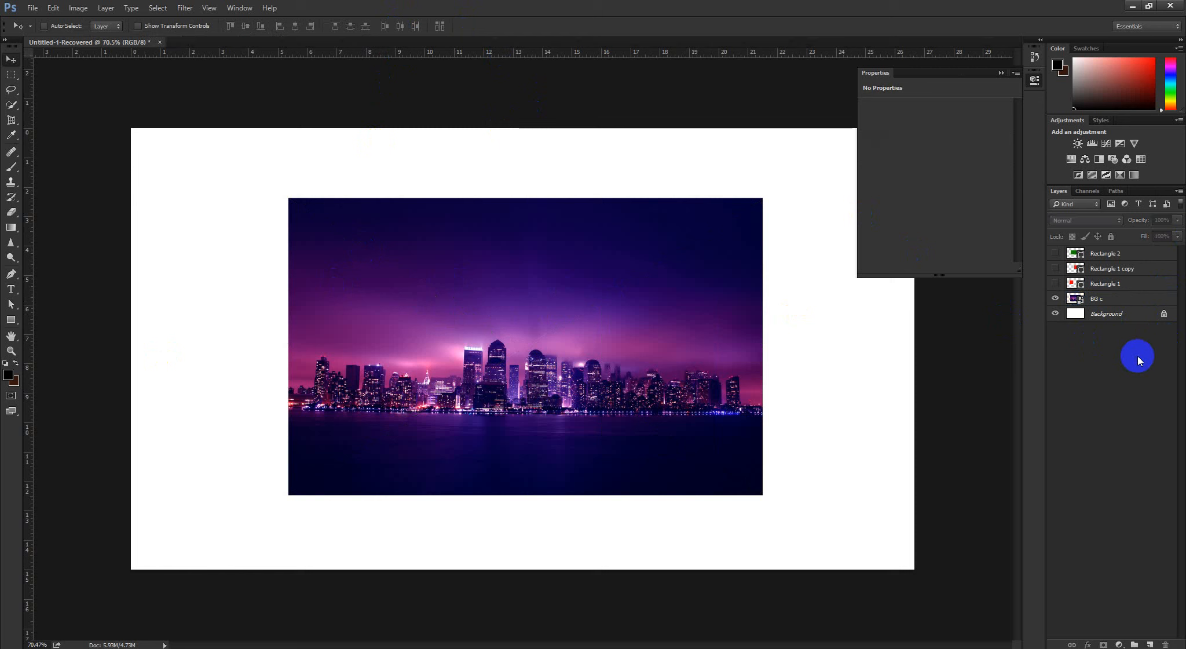
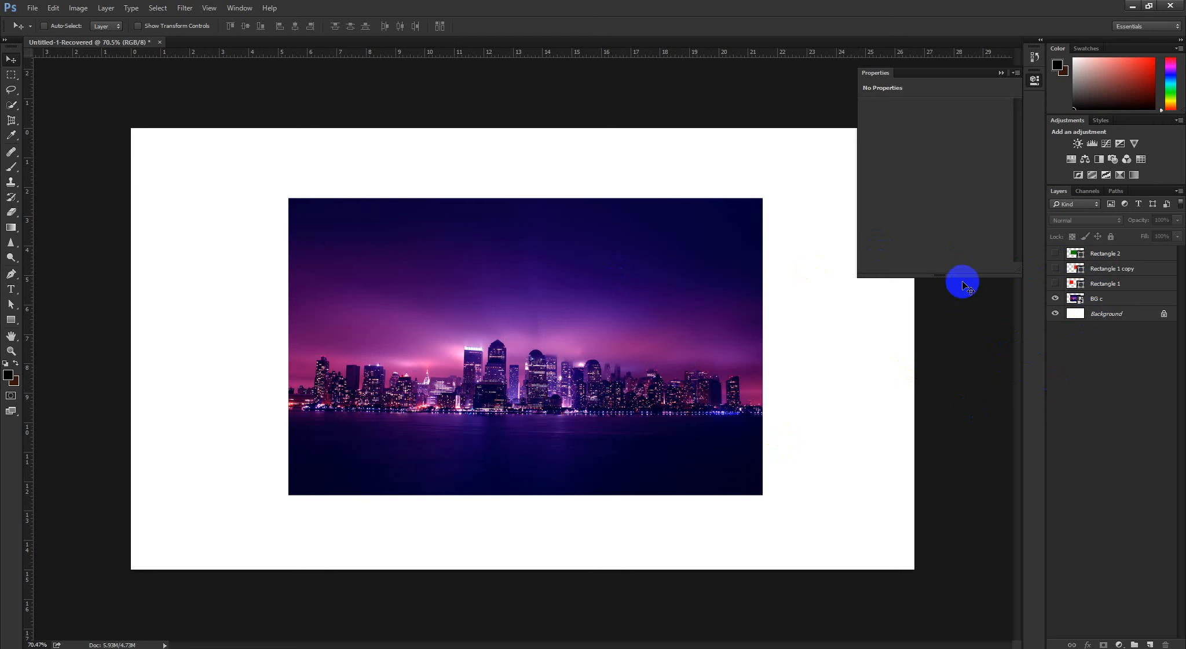
Try rotating the BG c image 90° clockwise with Free Transform, and cancel the transform
click(1118, 299)
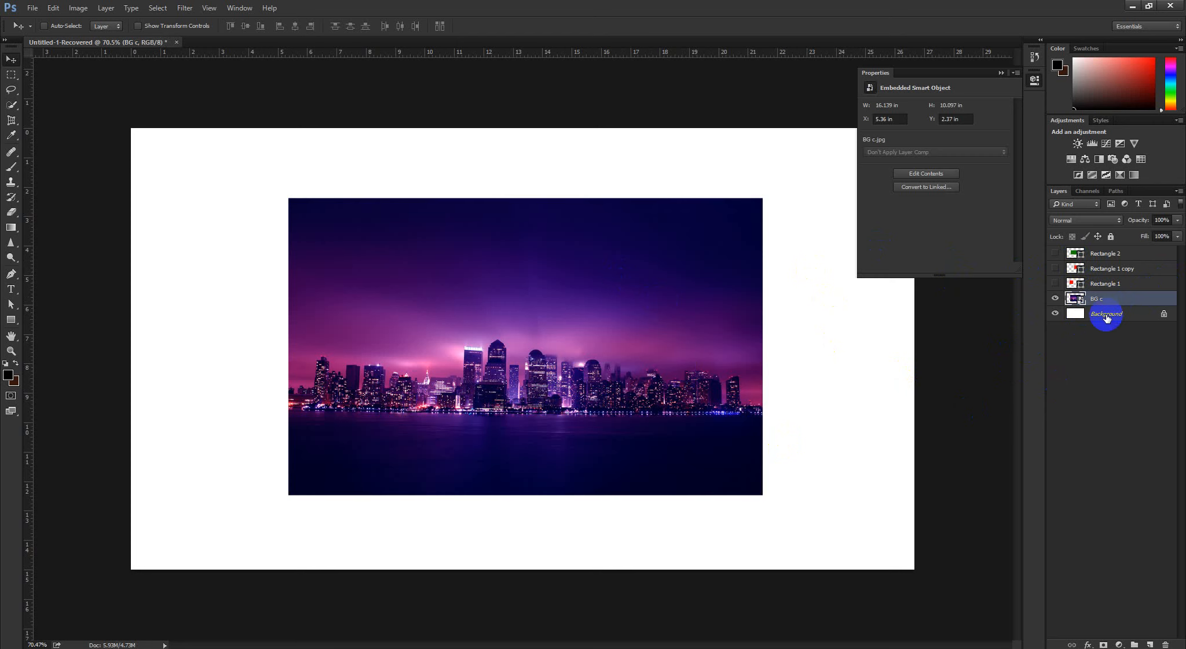
key(ctrl+t)
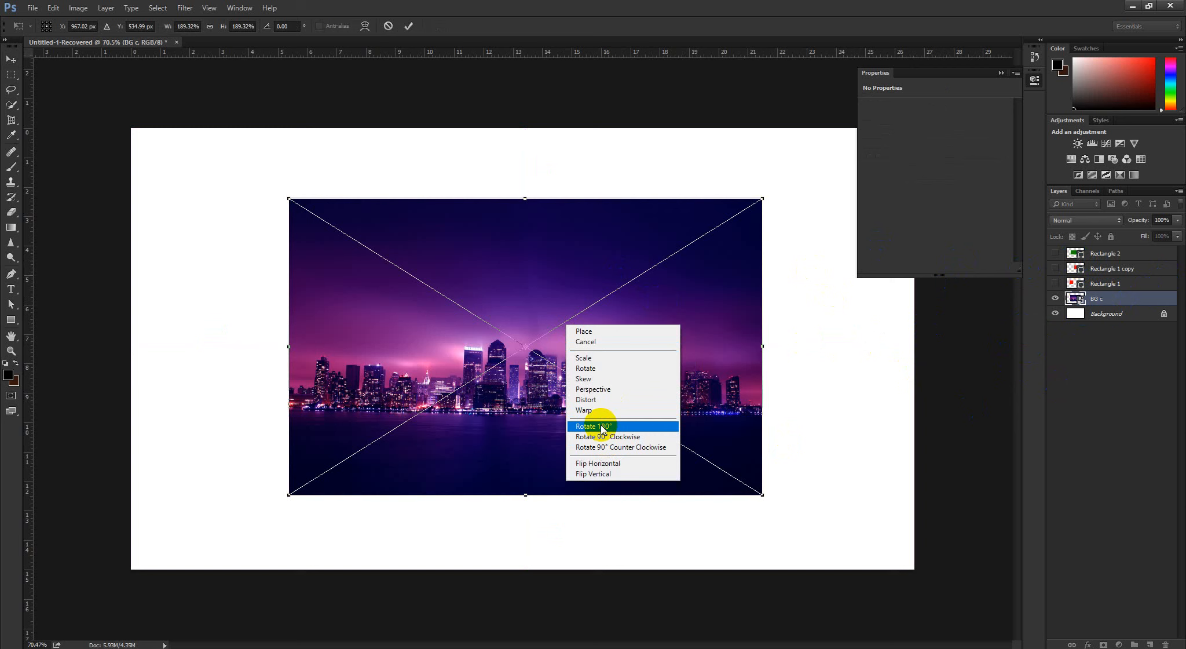
click(289, 27)
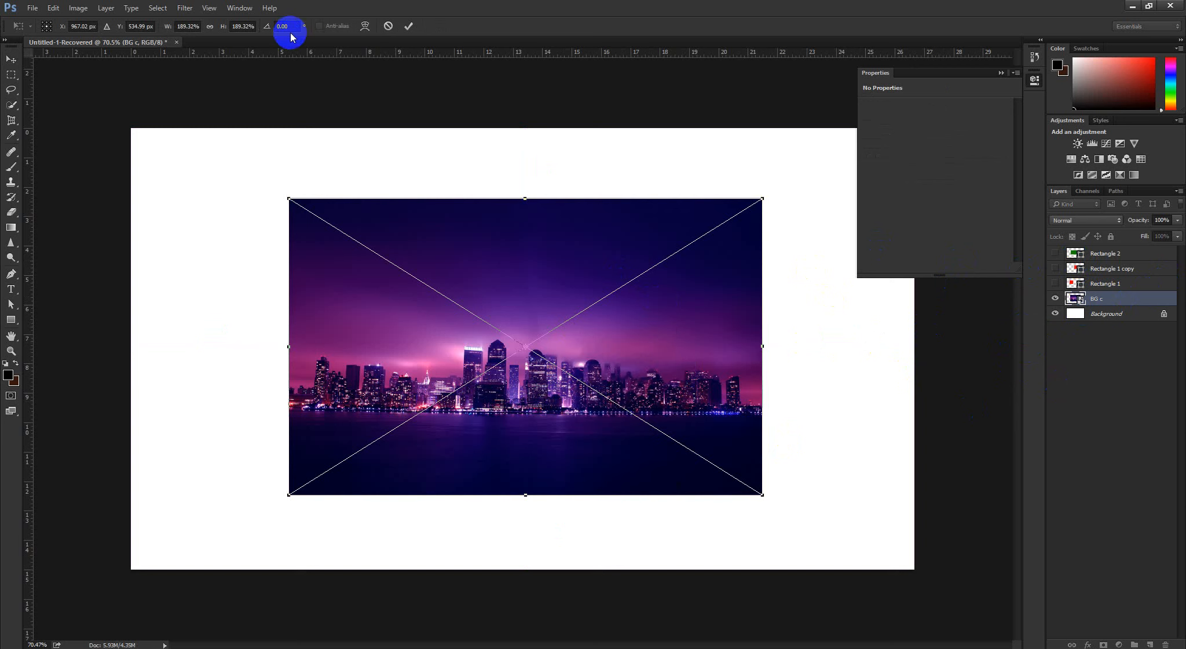
right_click(542, 228)
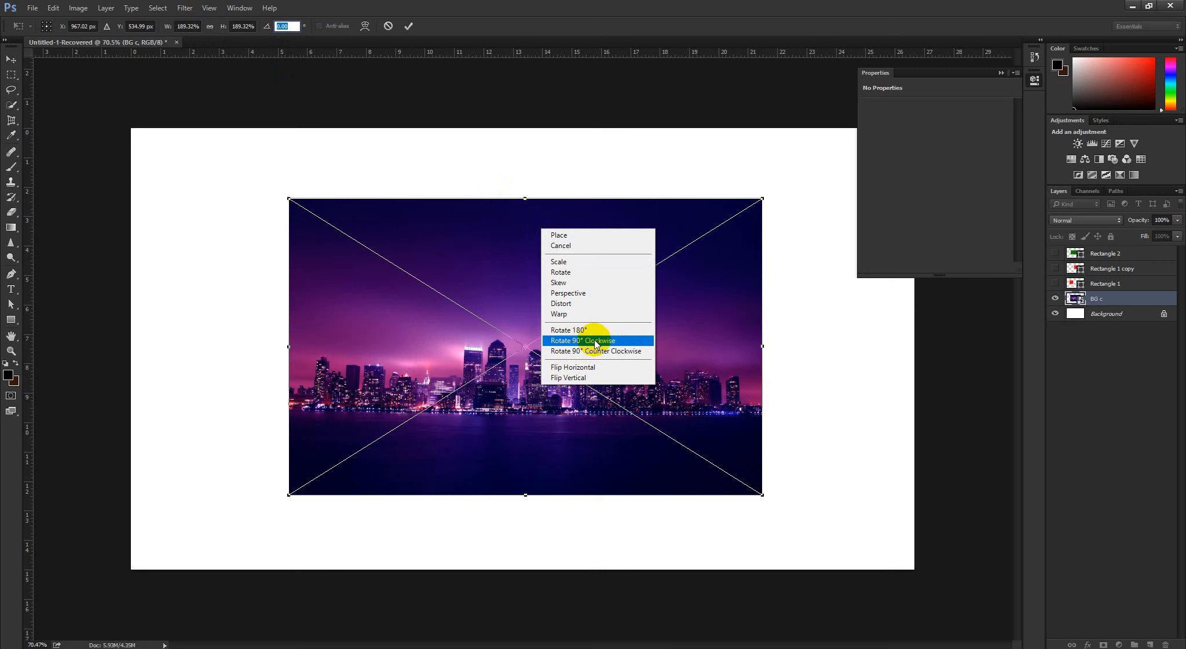
click(596, 342)
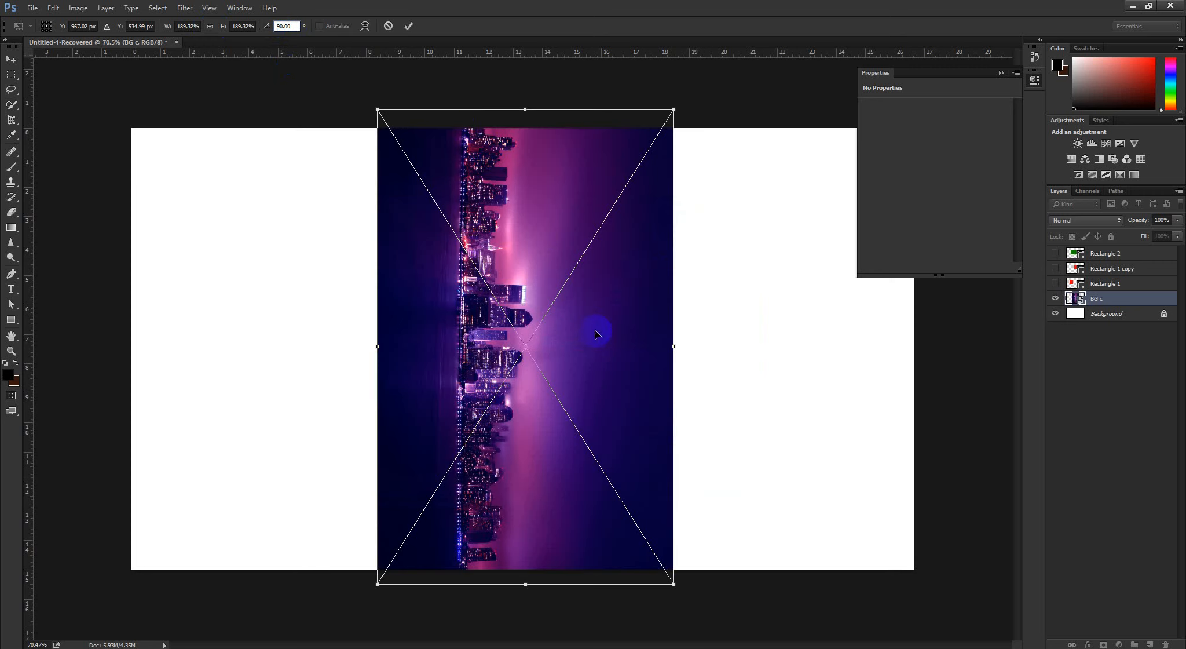
click(388, 26)
Try rotating the BG c image 90° counter-clockwise with Free Transform, and cancel the transform
key(ctrl+t)
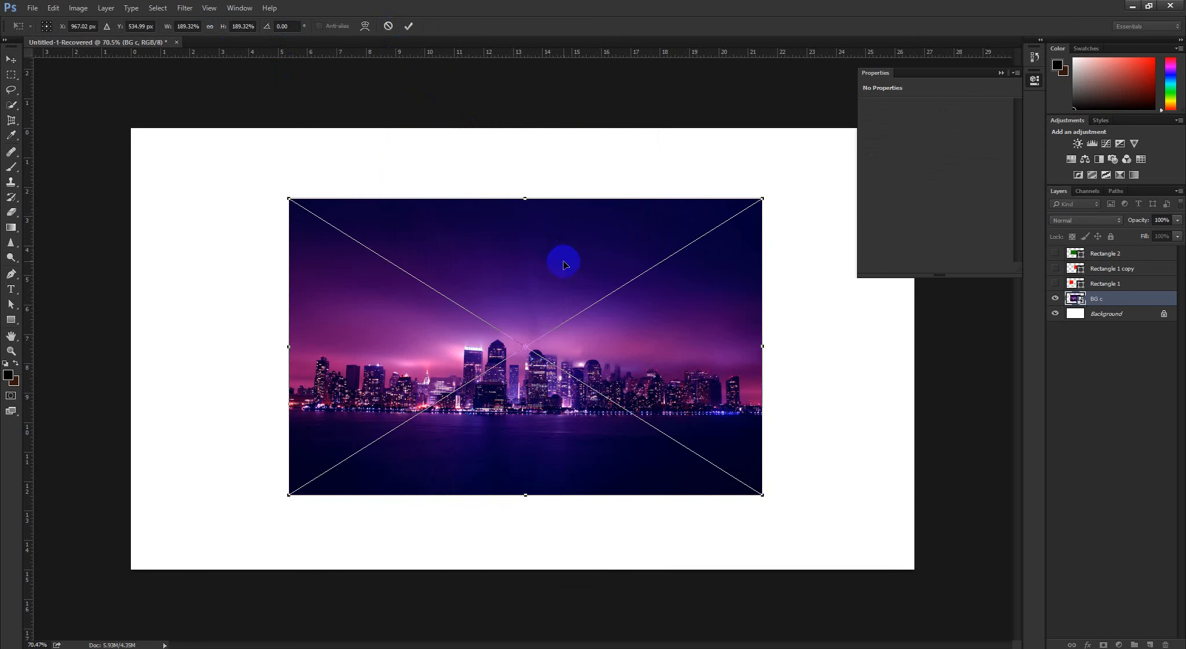
right_click(563, 260)
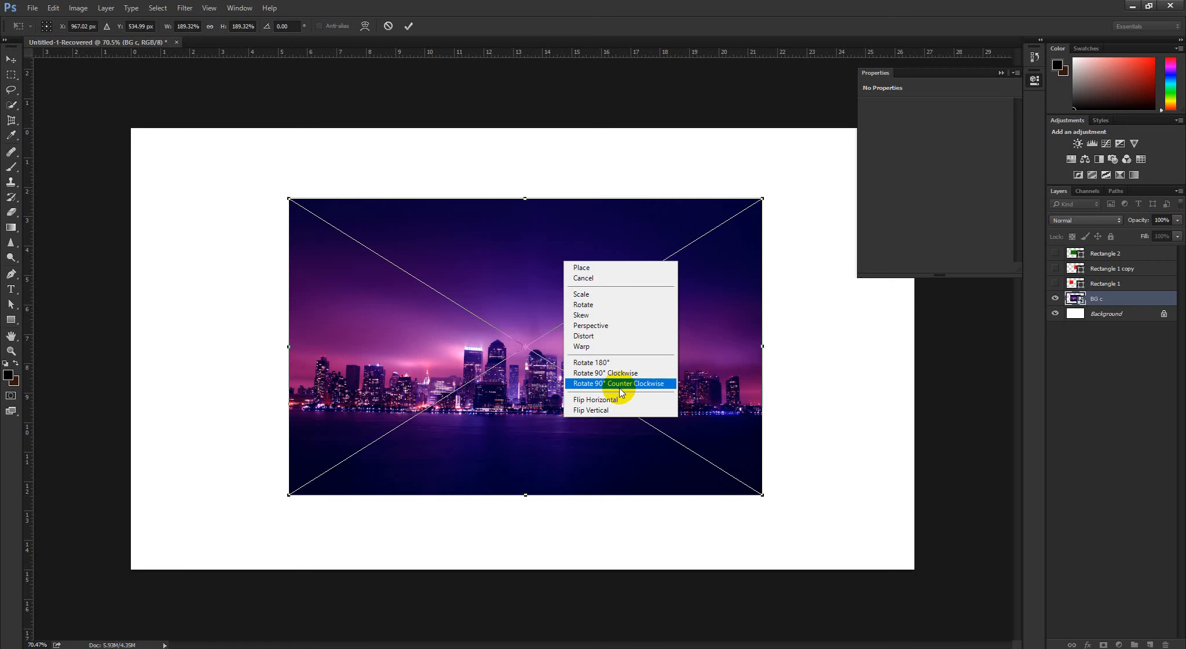
click(619, 383)
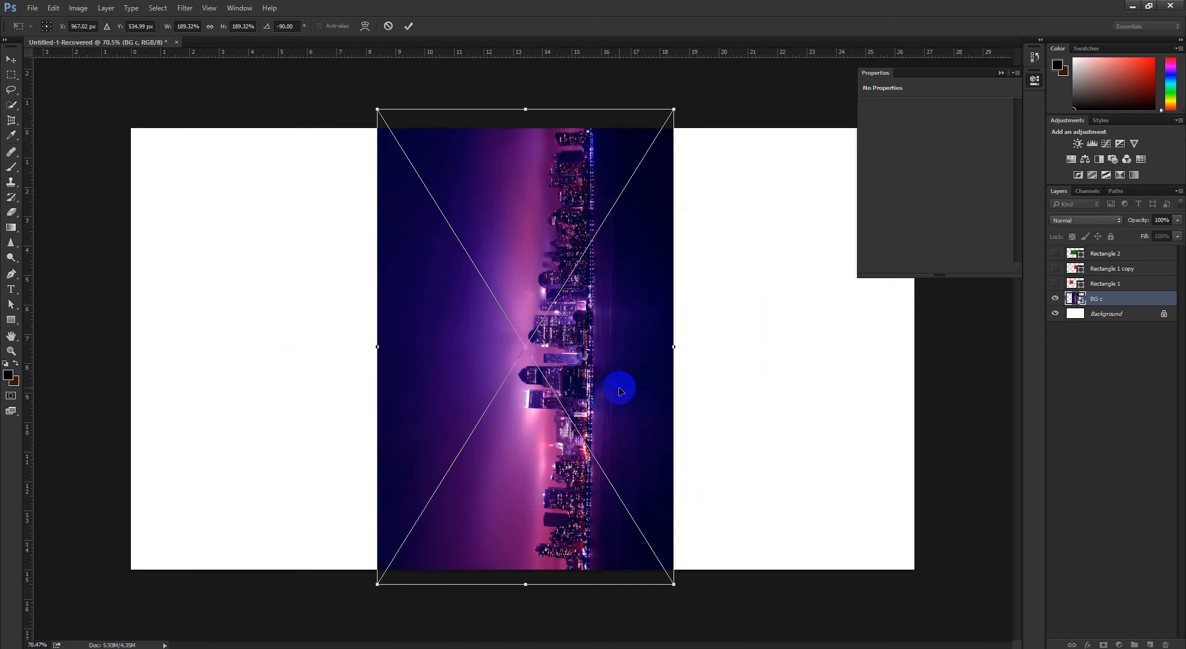
click(388, 27)
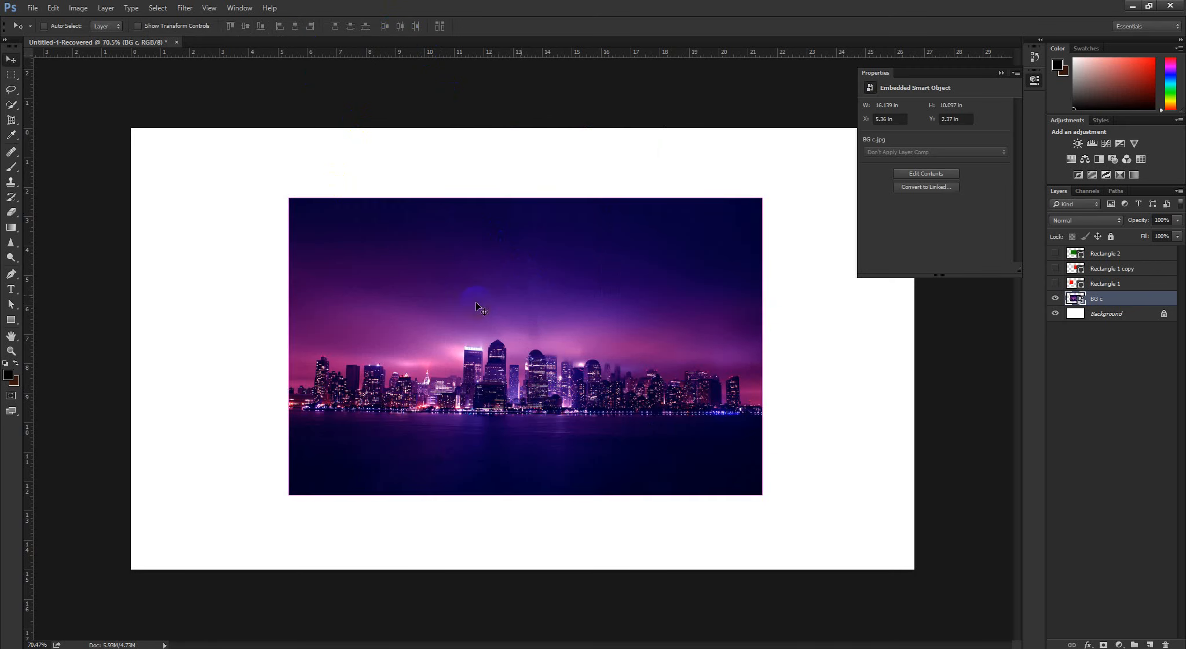
Review the rotate and flip options in Free Transform for the BG c image, and exit without changes
key(ctrl+t)
right_click(506, 235)
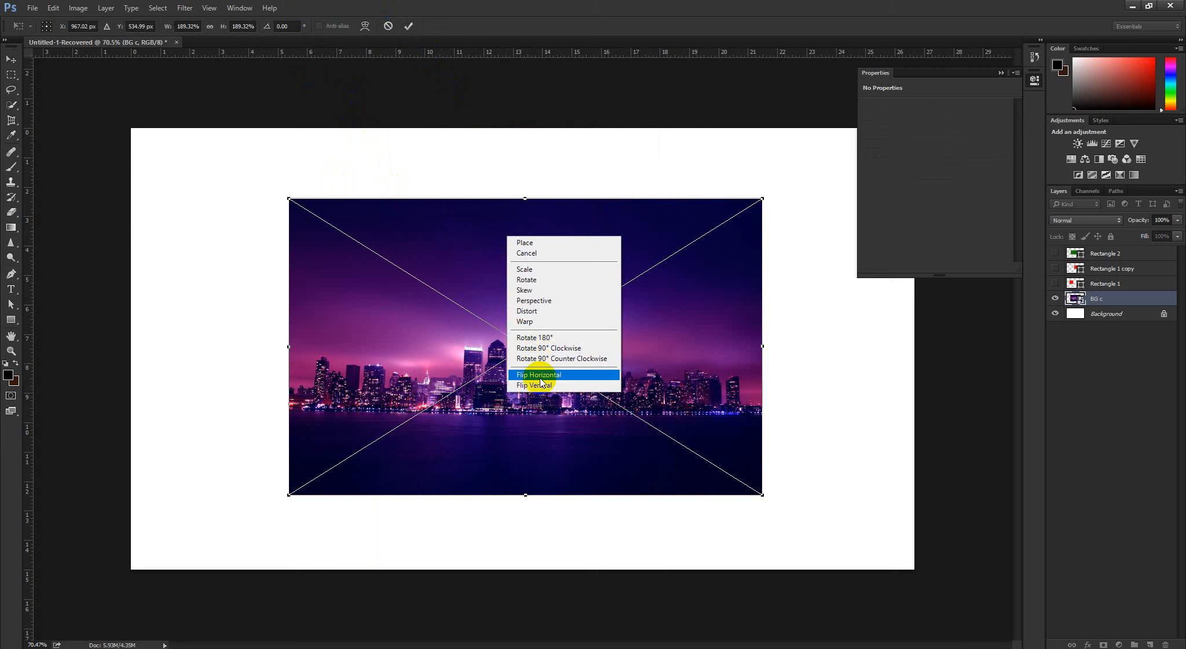
click(419, 37)
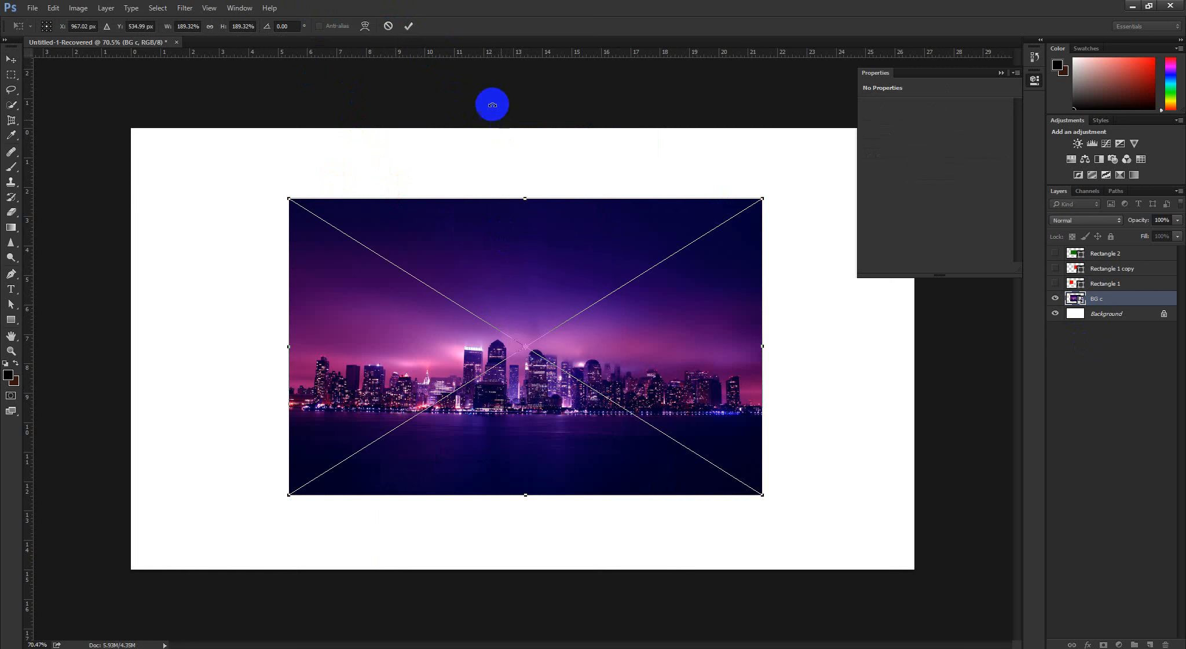
click(408, 26)
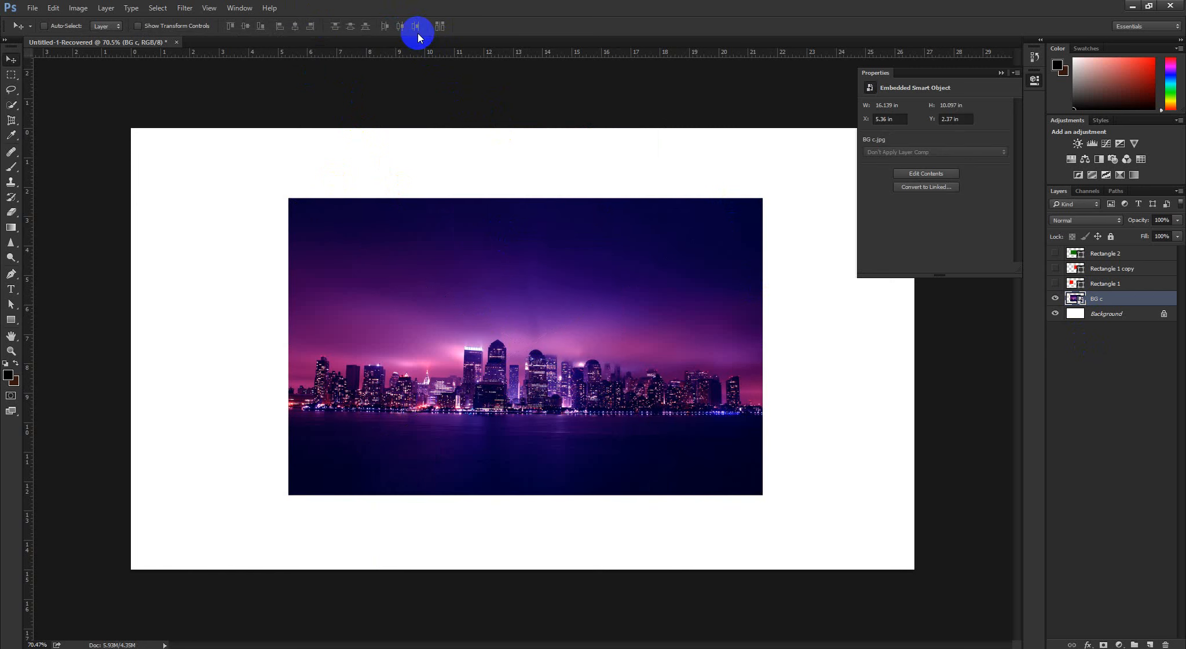
Hide the BG c layer and place the football-player-34788.png image as an embedded object on the canvas
click(1055, 300)
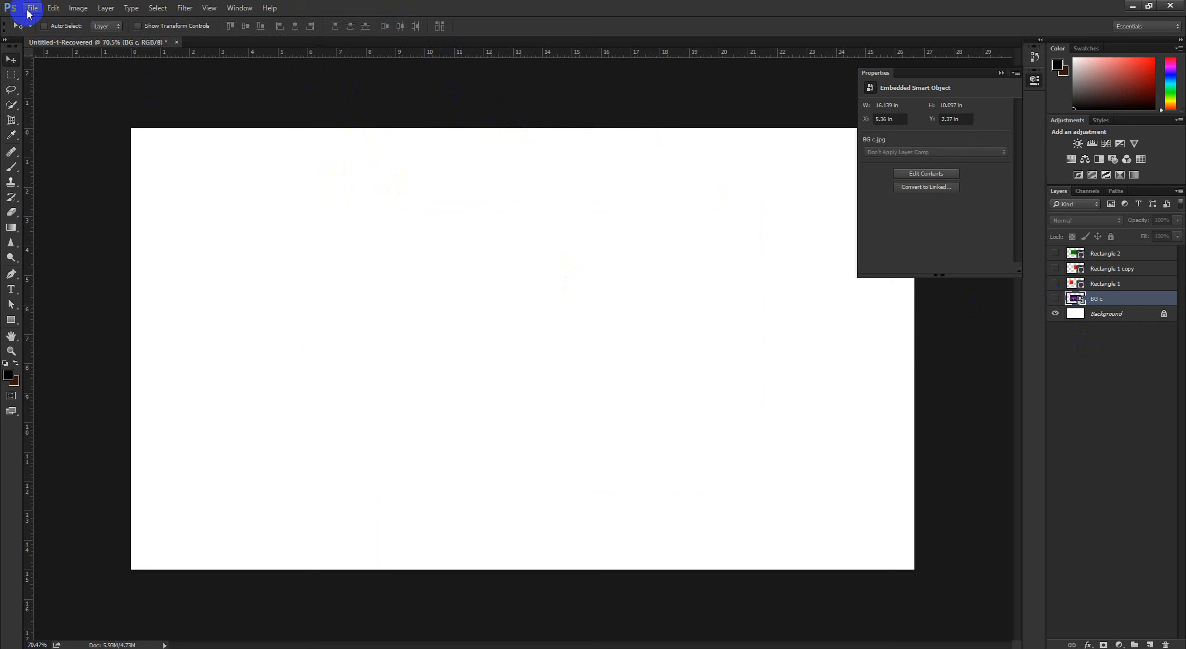
click(29, 9)
click(73, 194)
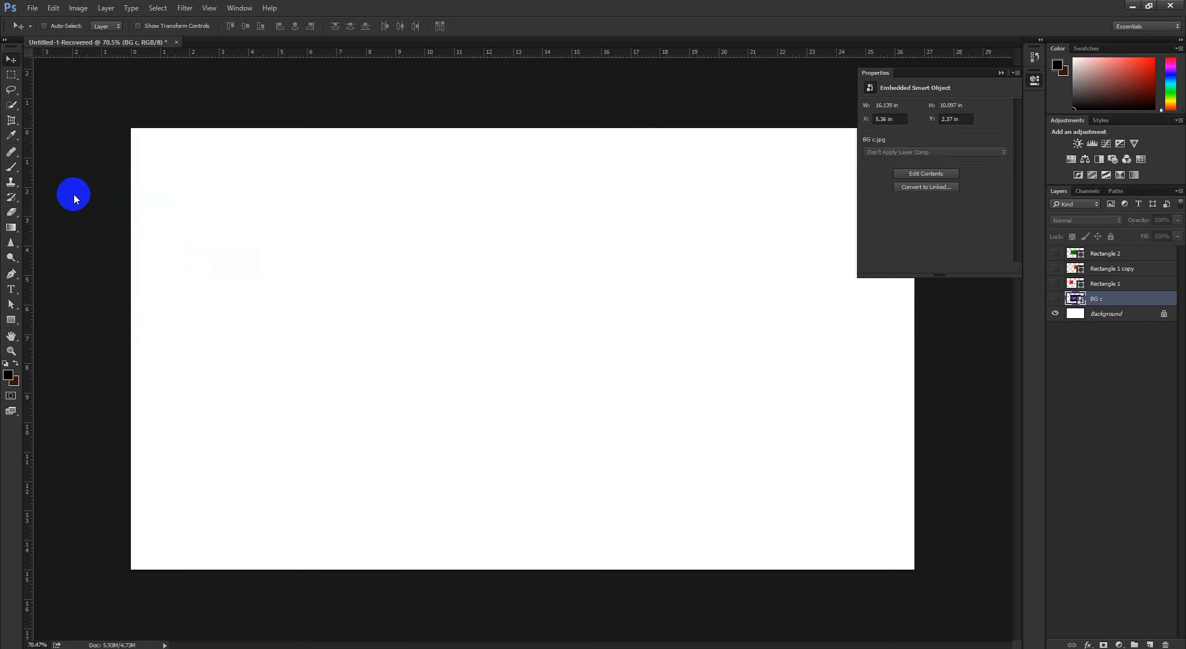
scroll(338, 177, down, 5)
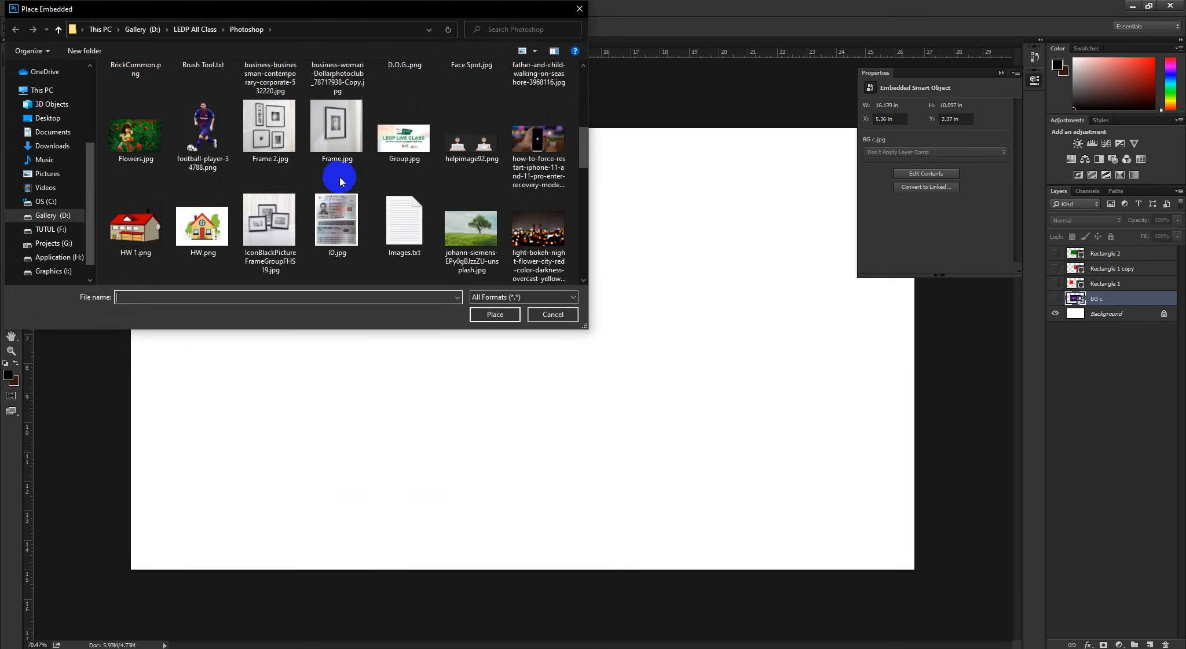
click(202, 133)
click(479, 317)
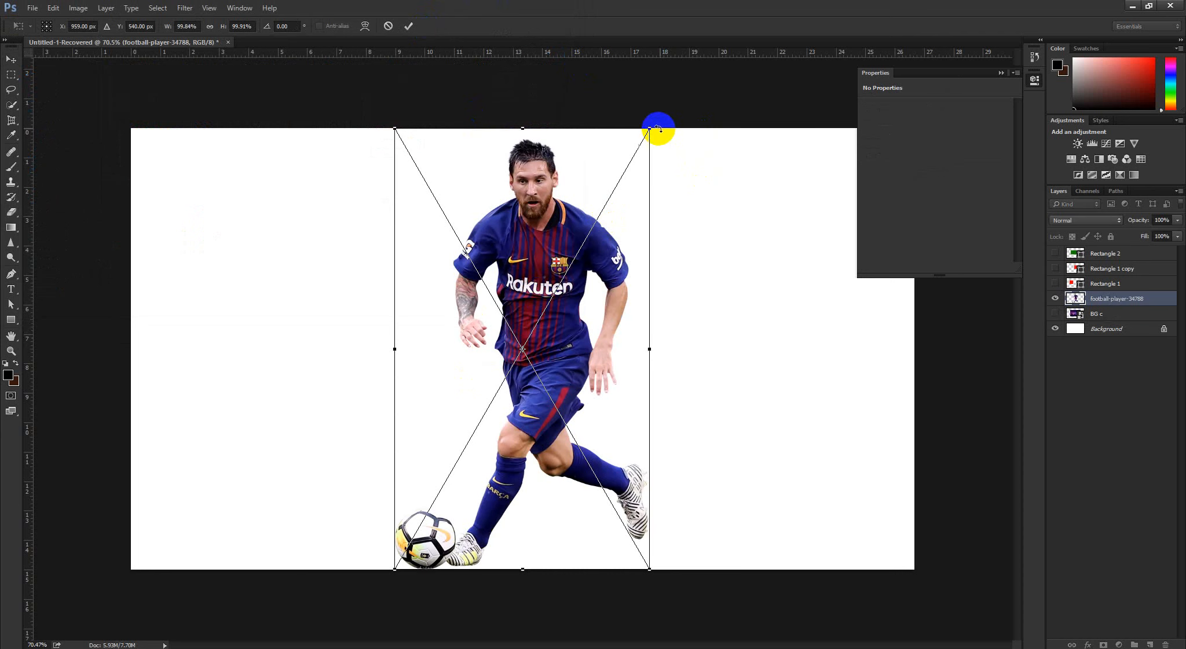
Scale the football player image to about 75.2% around its centre, and move it to the left part of the canvas
drag(649, 128, 619, 182)
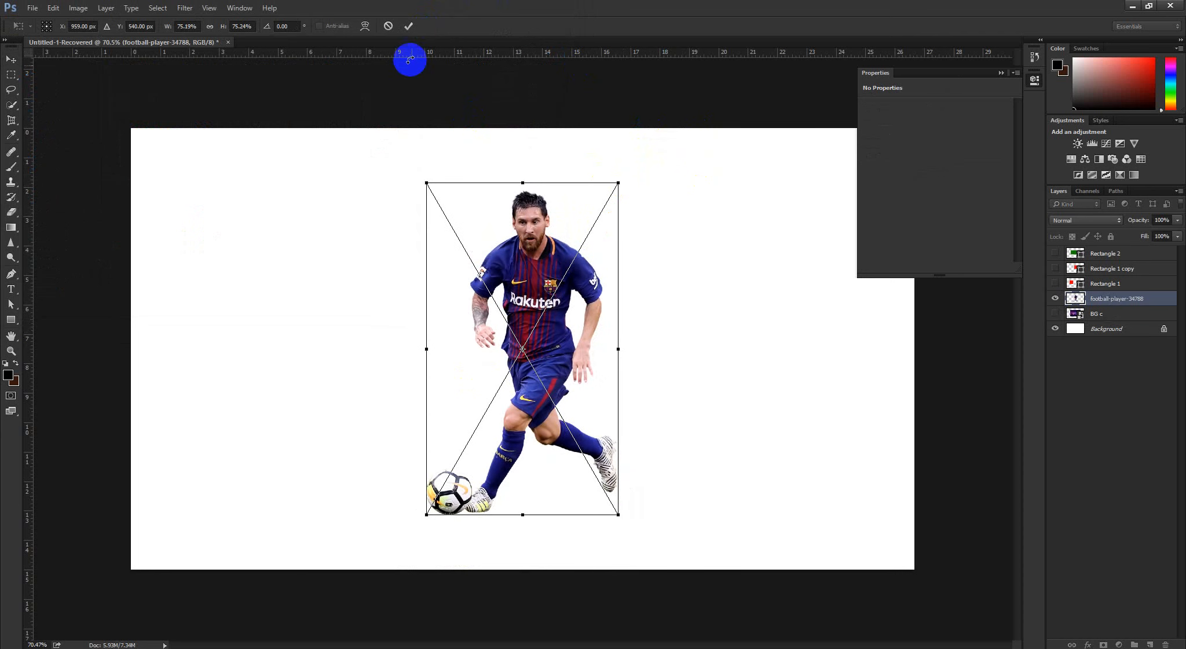
click(408, 30)
drag(561, 382, 794, 384)
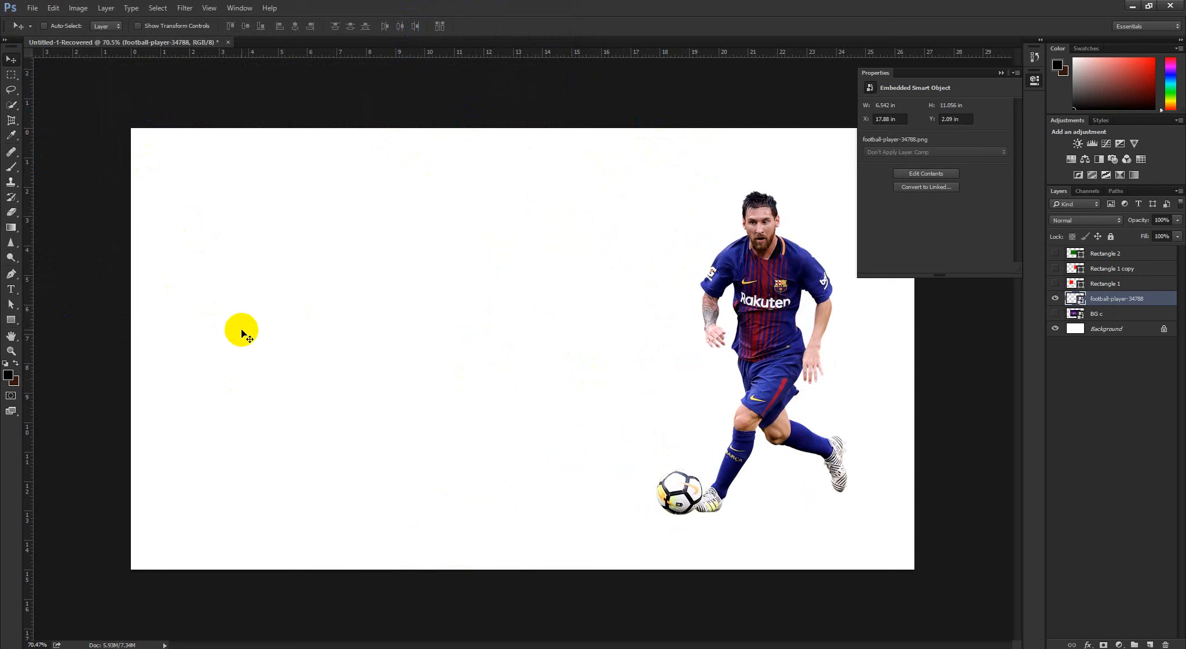
drag(628, 373, 157, 376)
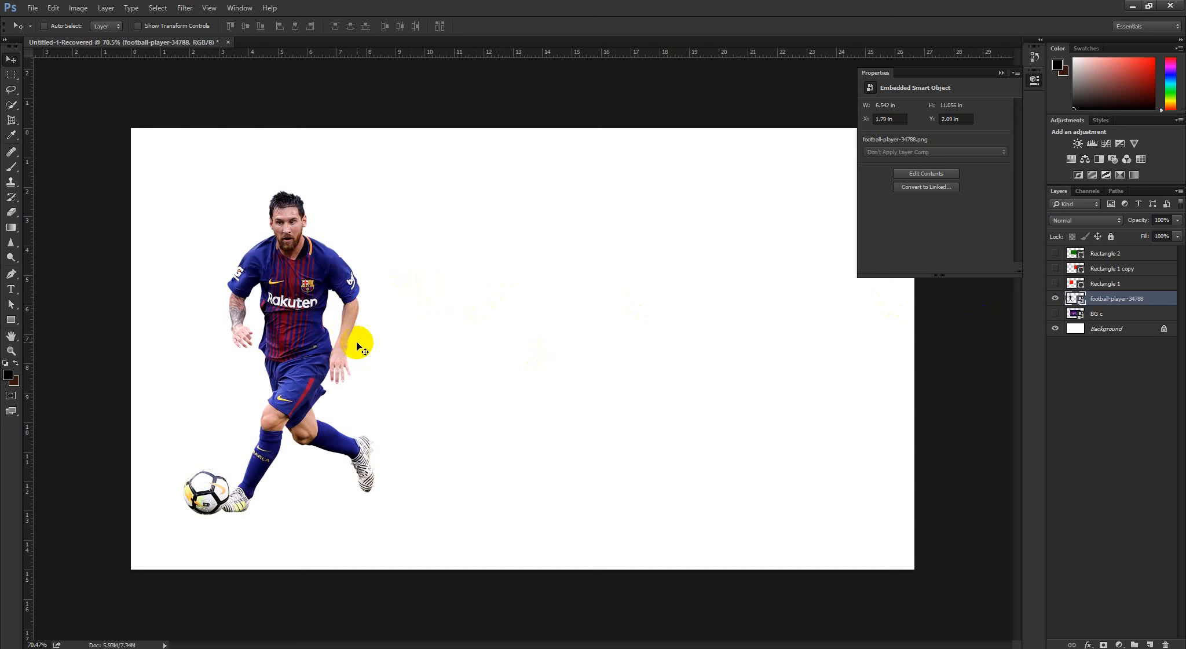
Flip the football player image horizontally with Free Transform and apply the change
click(1054, 299)
click(1054, 298)
key(ctrl+t)
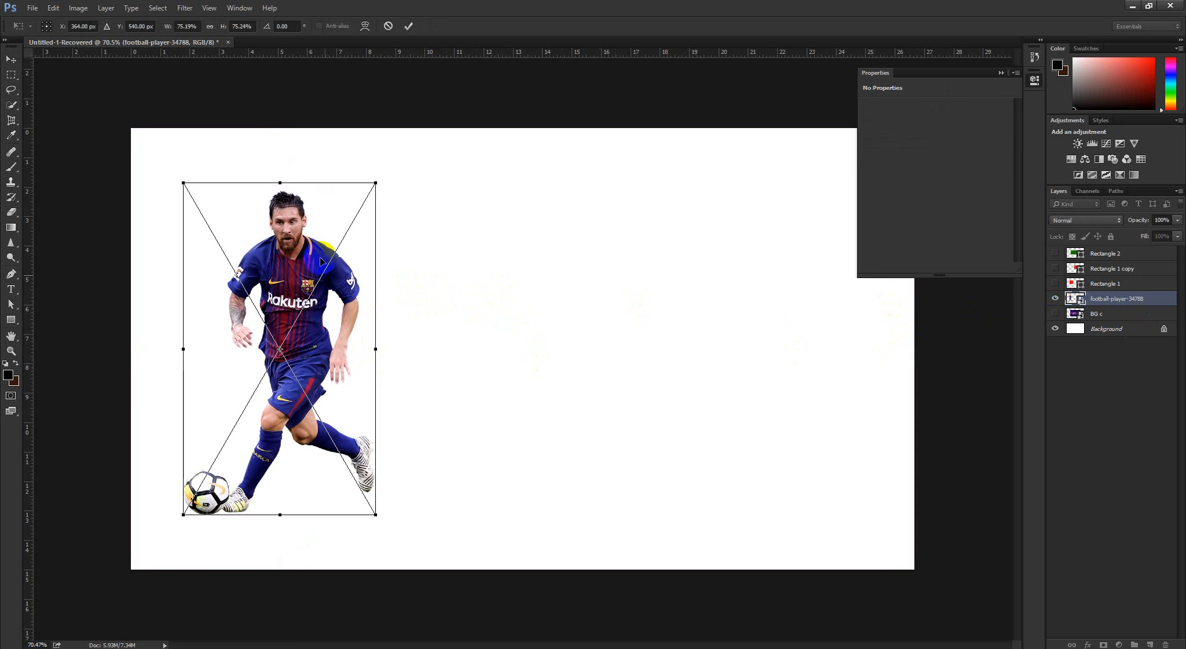
right_click(317, 264)
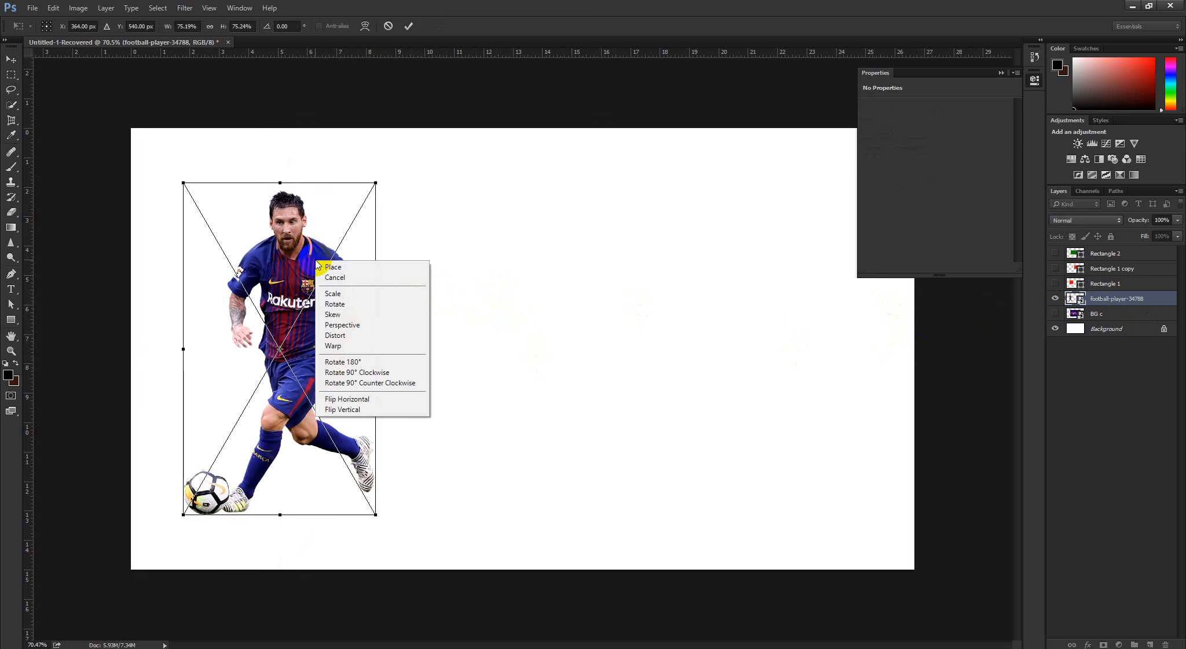
click(350, 402)
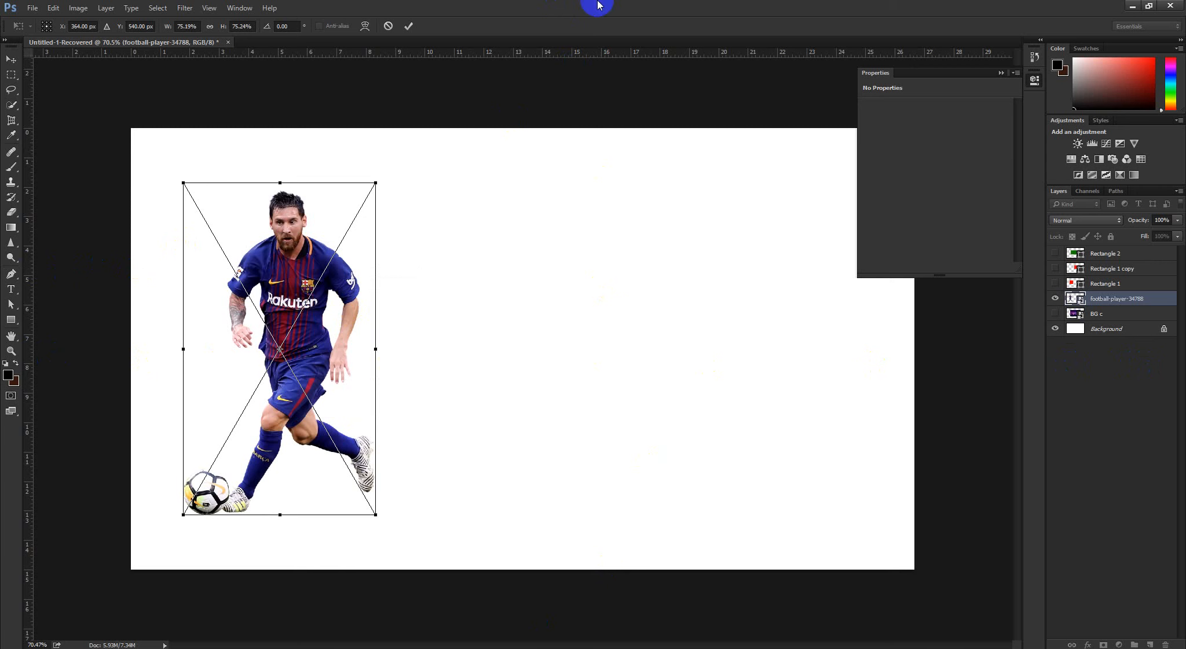
right_click(278, 284)
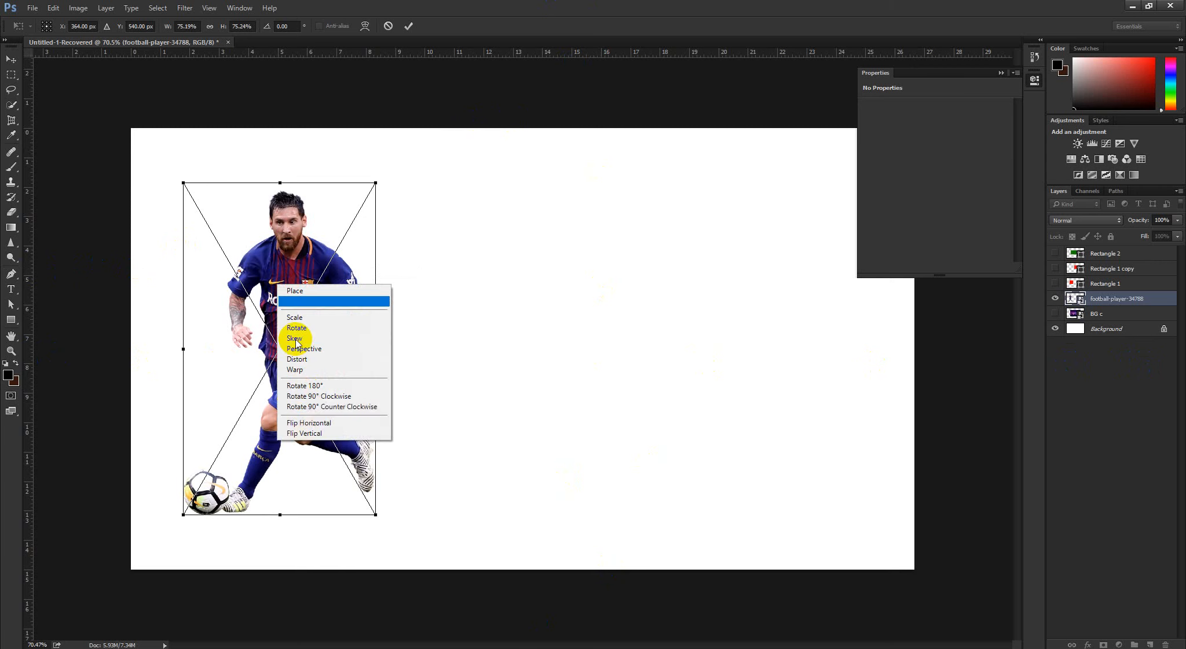
click(322, 424)
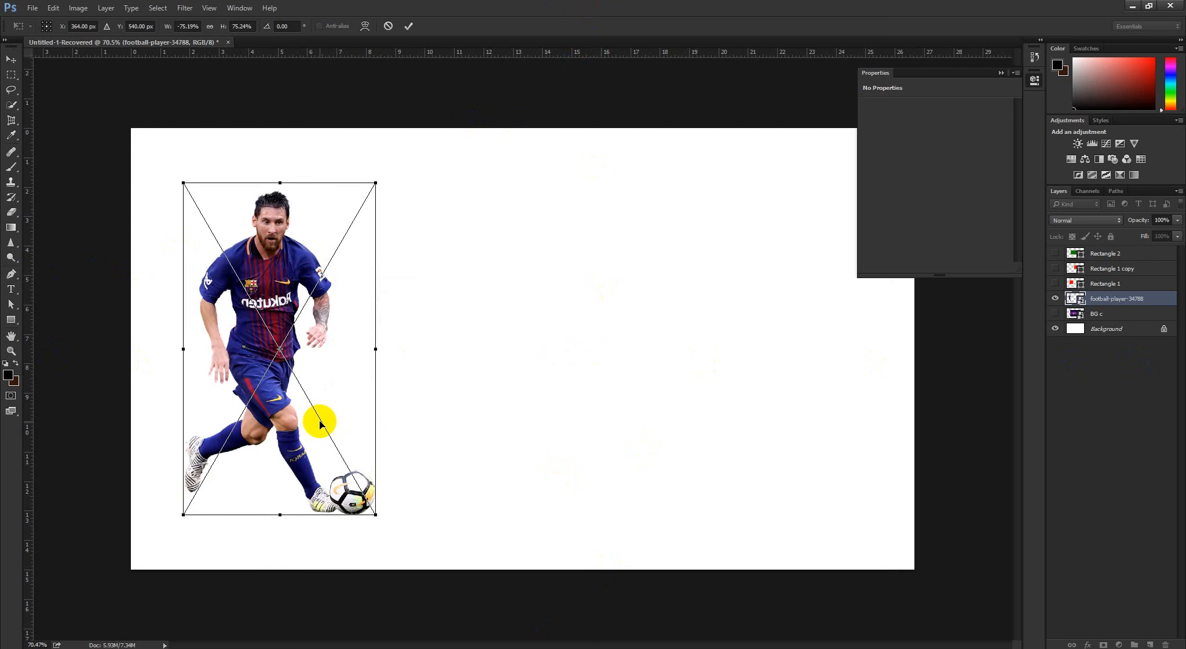
click(409, 25)
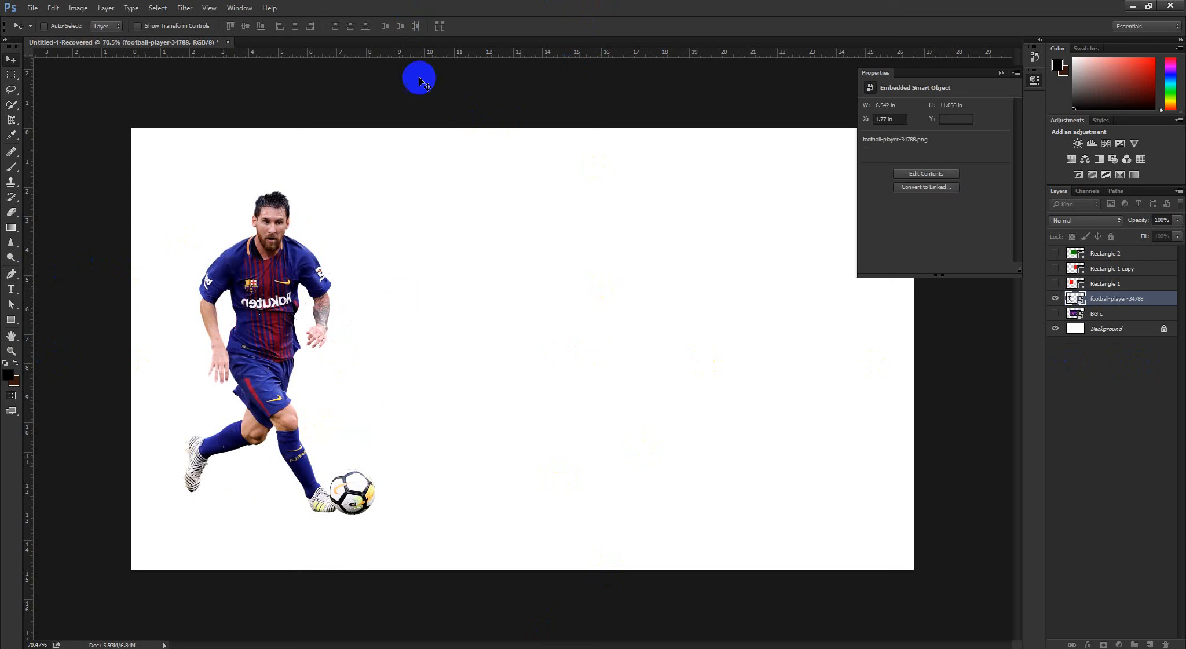
Hide the football player layer, and select and show the BG c layer
click(1055, 299)
click(1093, 313)
click(1056, 313)
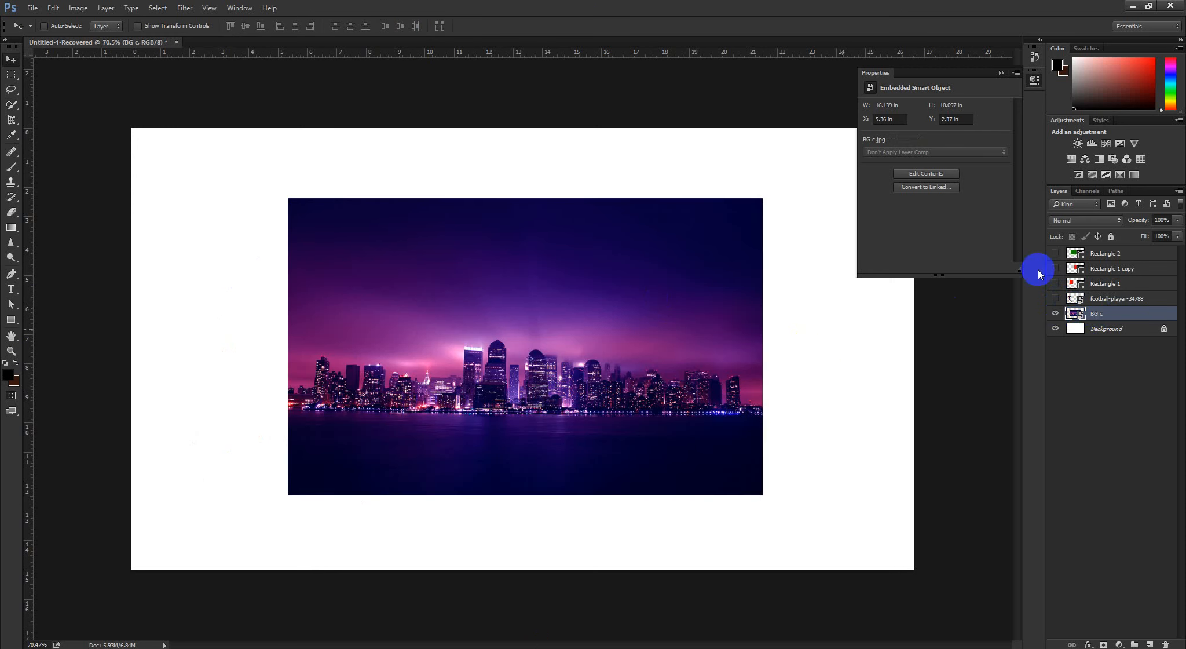
Preview the Rectangle 2 and football player layers one at a time, and return to showing only BG c above the background
click(1068, 253)
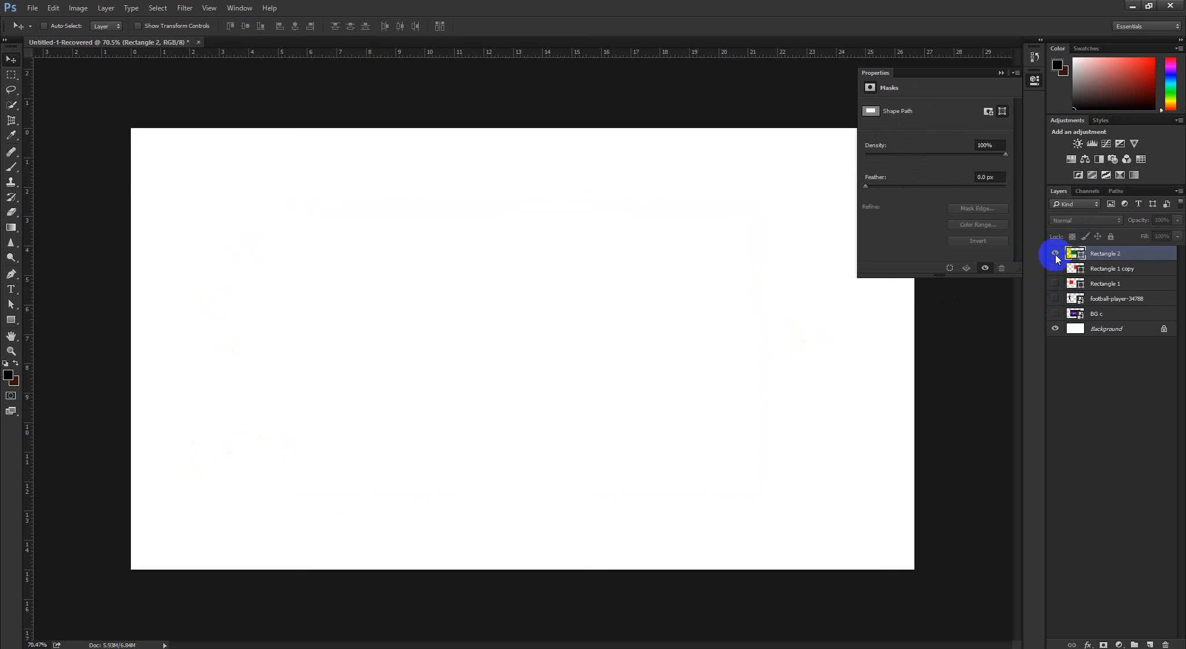
click(1055, 253)
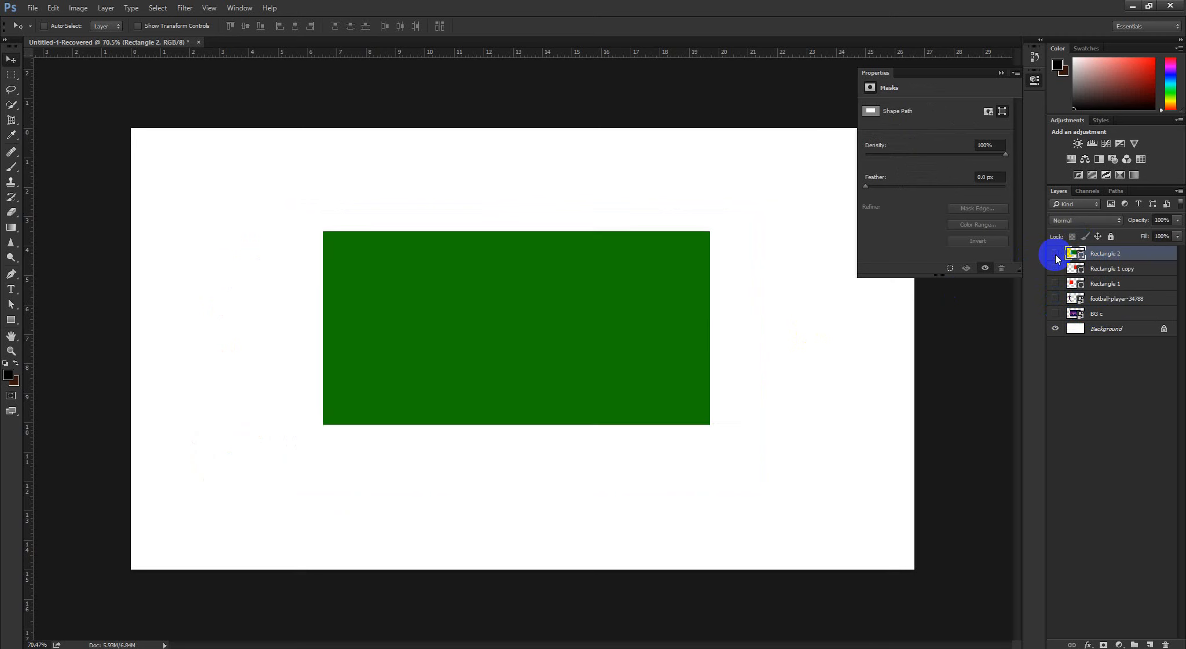
click(1055, 253)
click(1083, 314)
click(1056, 298)
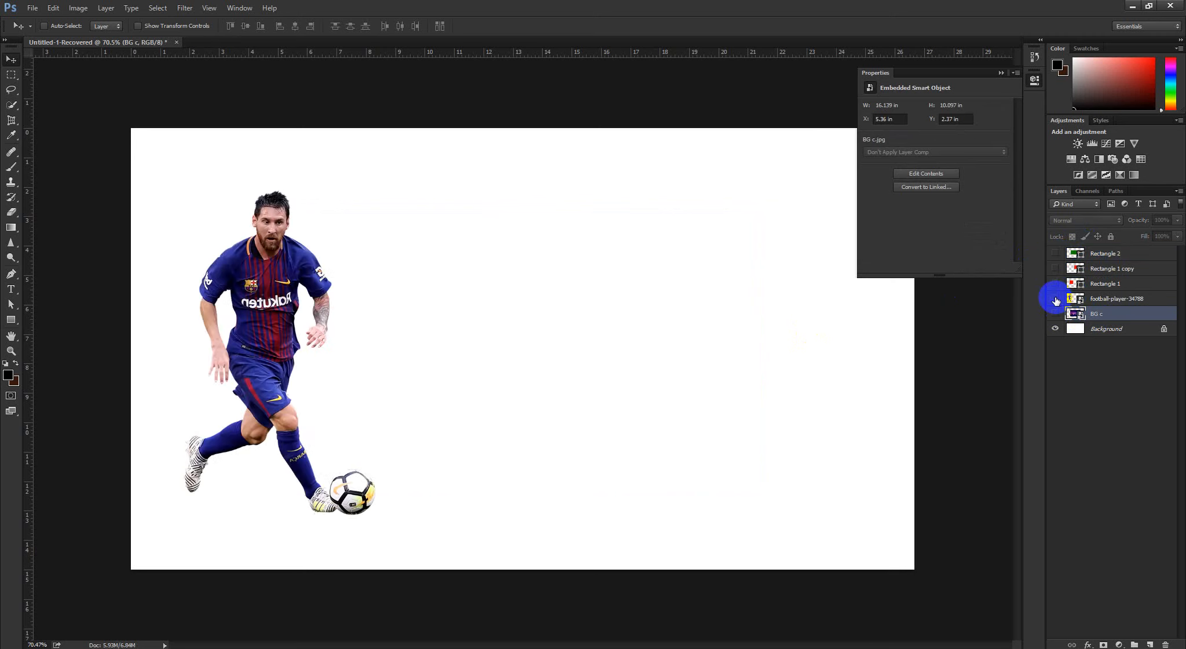
click(1056, 299)
click(1055, 313)
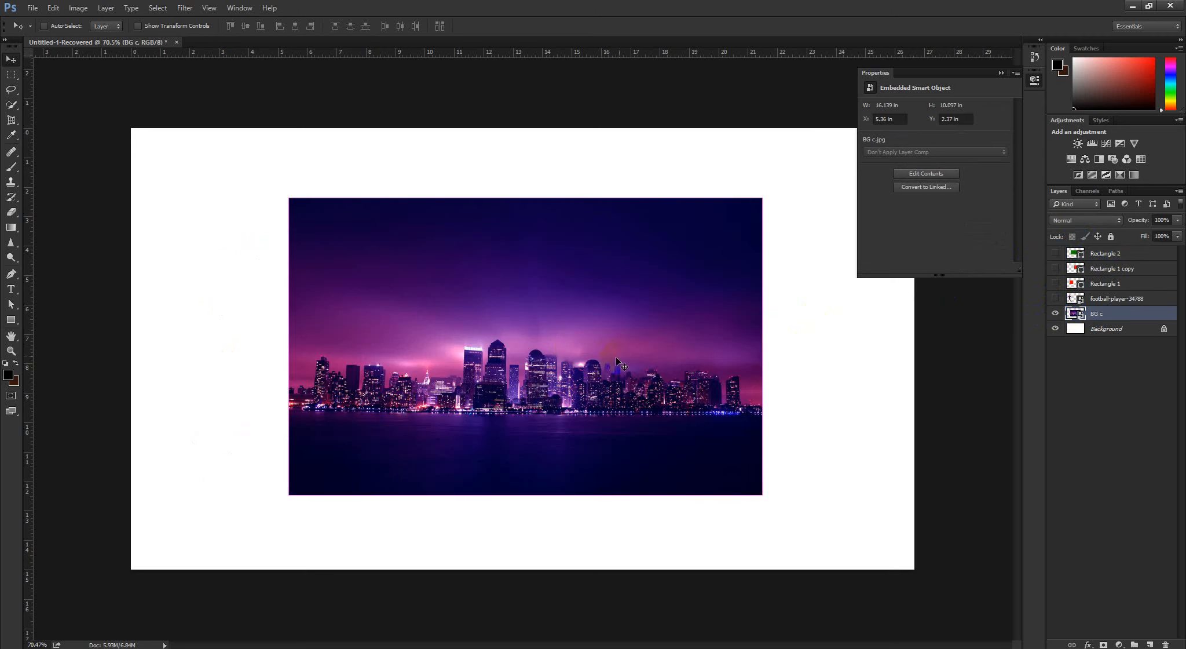
Try flipping the BG c image horizontally with Free Transform, and cancel the transform
key(ctrl+t)
right_click(542, 314)
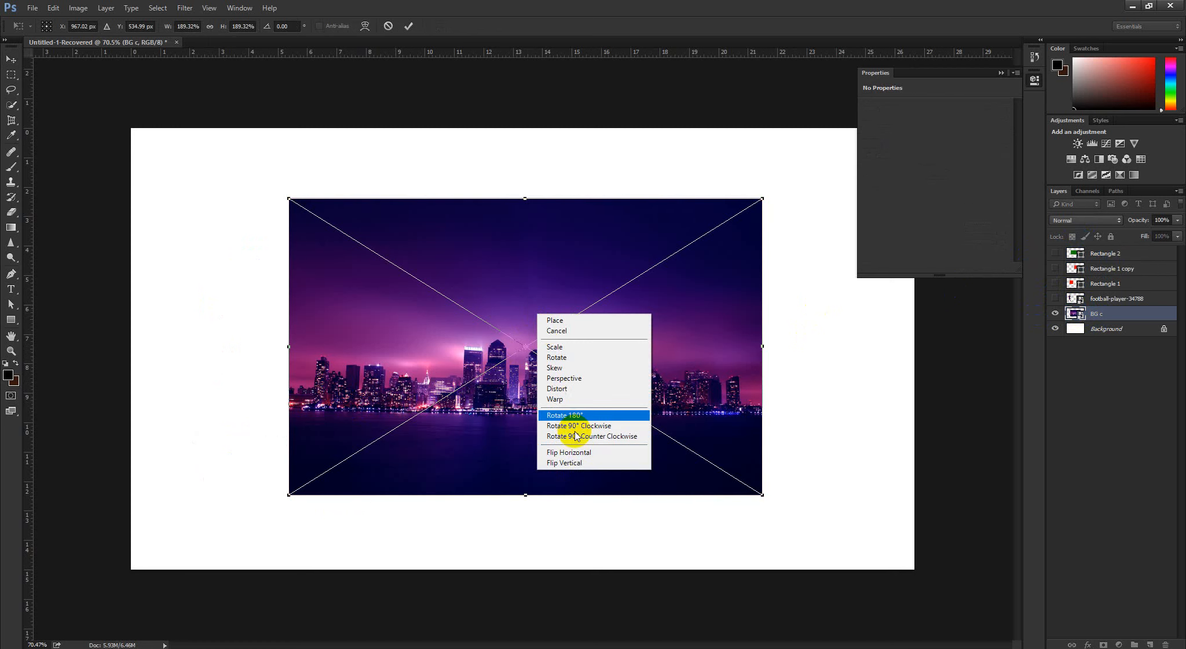
click(573, 452)
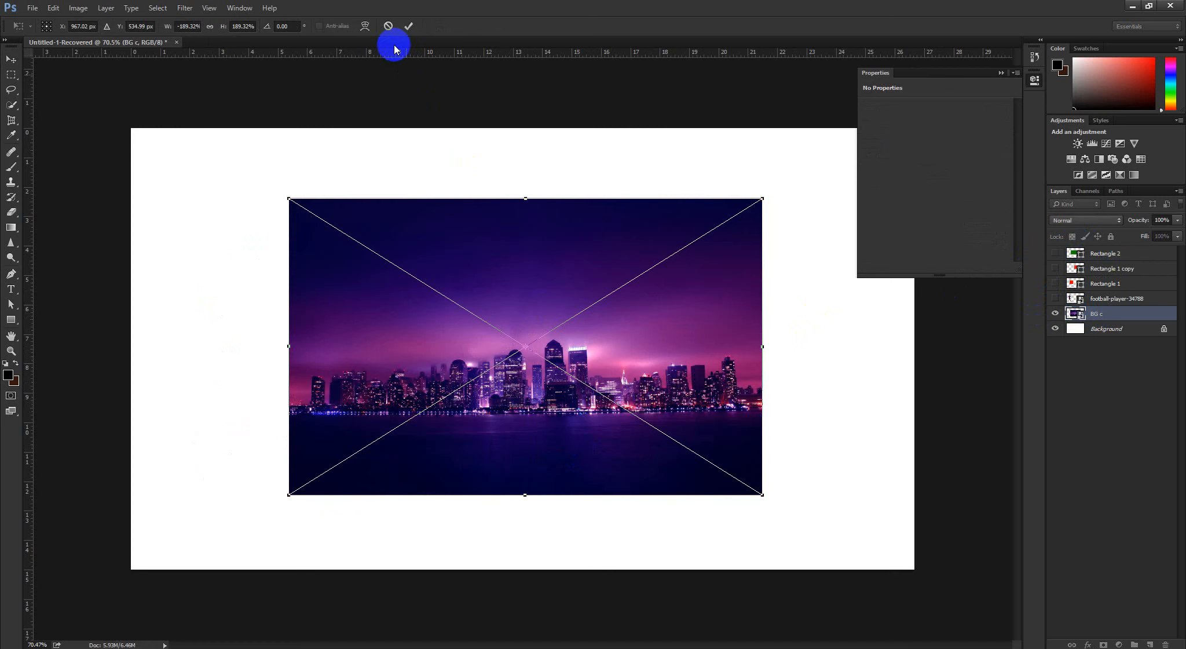
click(388, 26)
Select and show the football player layer, and hide the BG c layer
click(1100, 298)
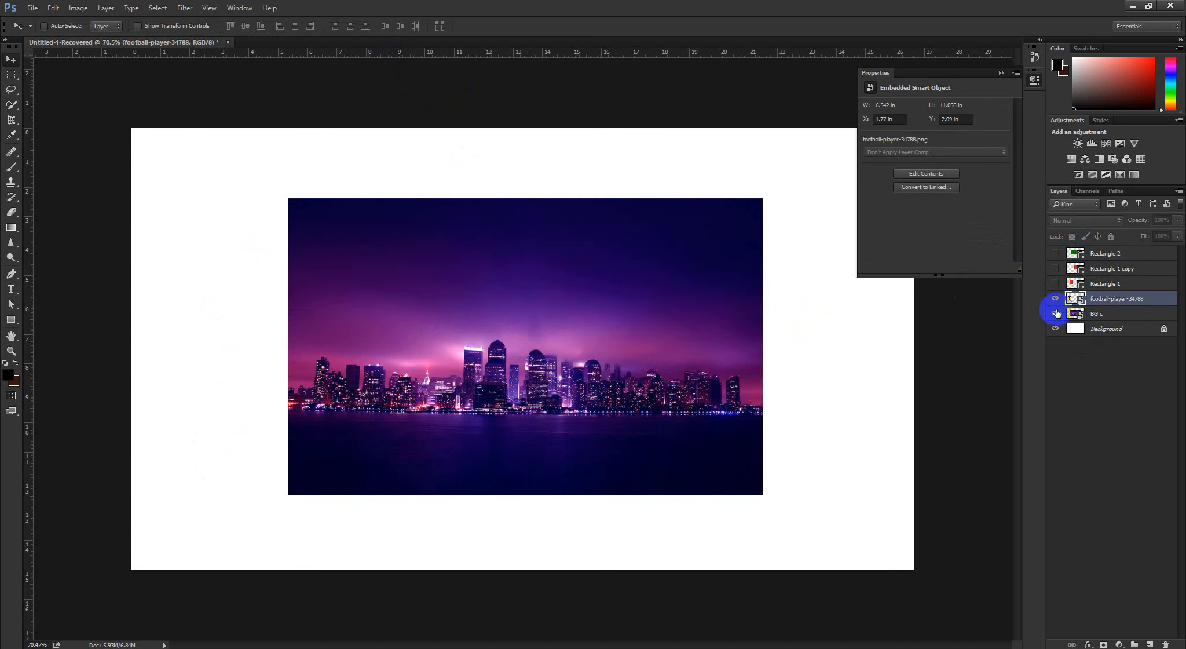
click(1055, 299)
click(1056, 313)
Flip the football player horizontally with Free Transform, apply the change, and move the figure toward the middle of the canvas
key(ctrl+t)
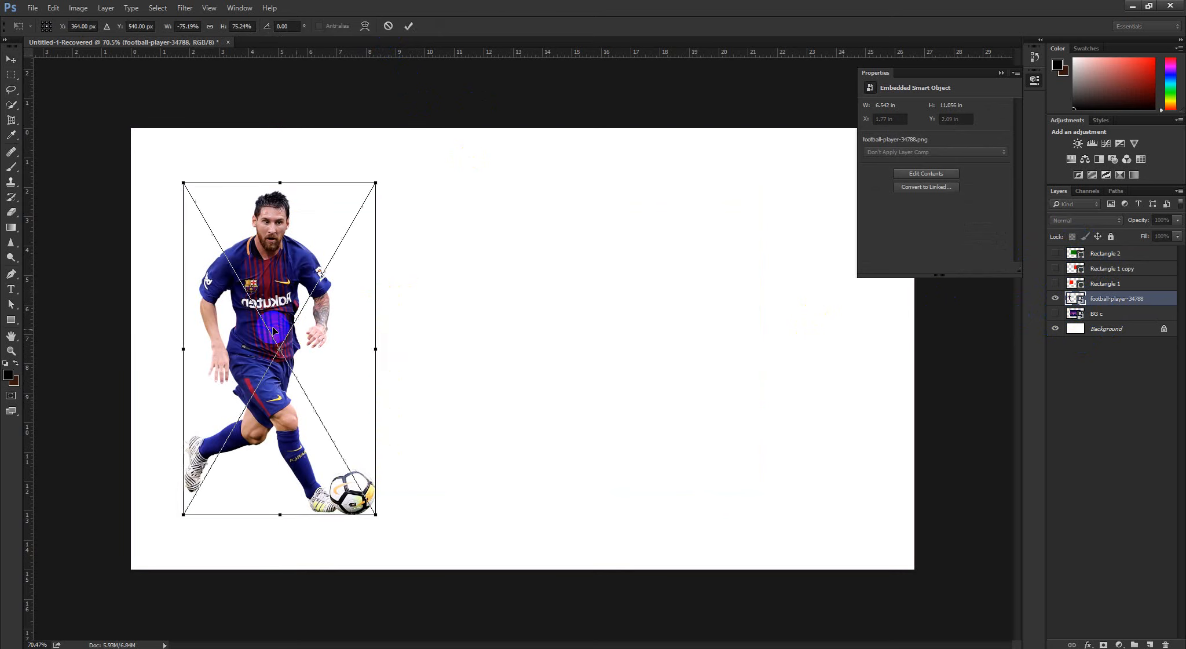
right_click(273, 329)
click(321, 468)
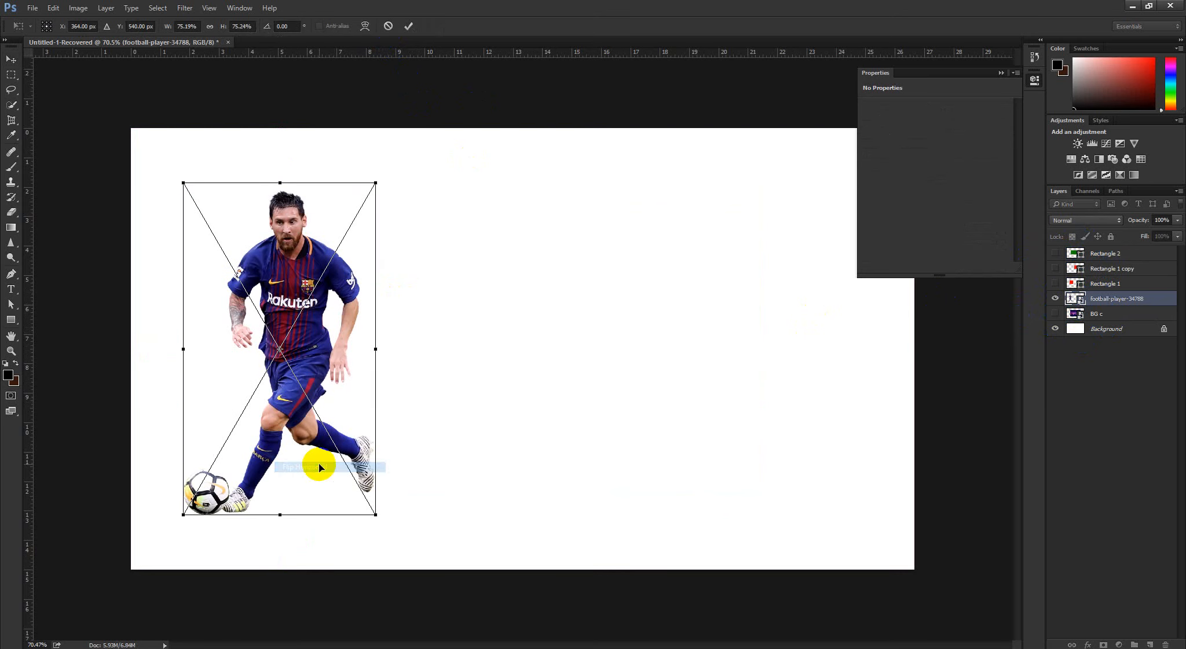
click(408, 26)
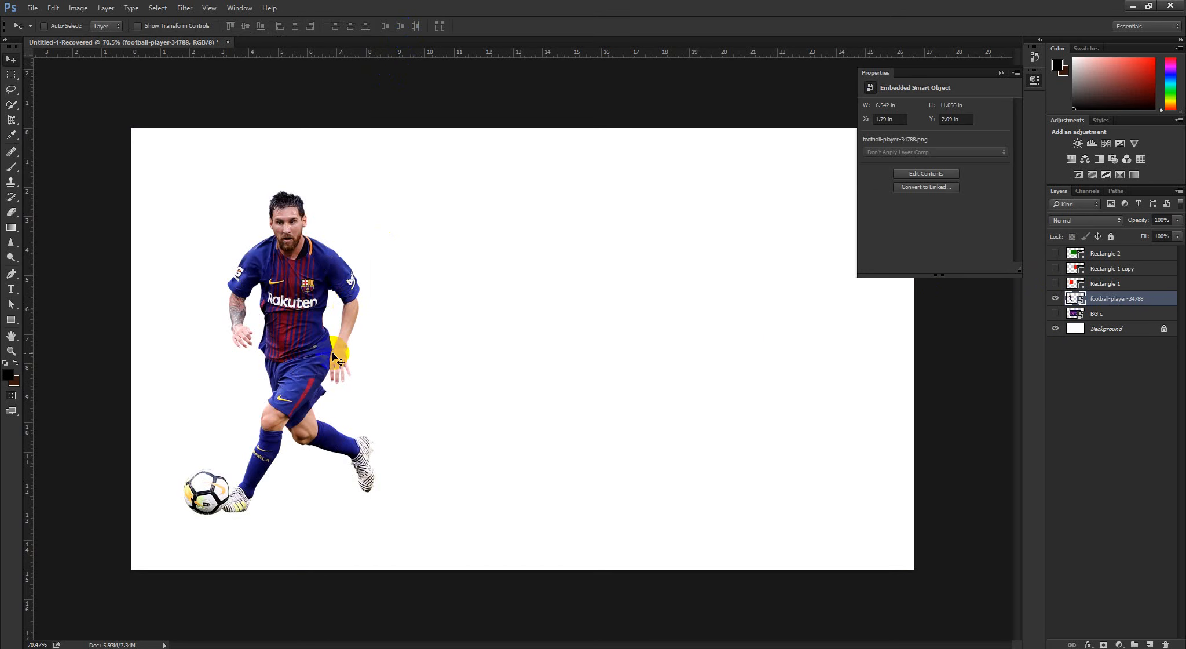
drag(296, 356, 493, 392)
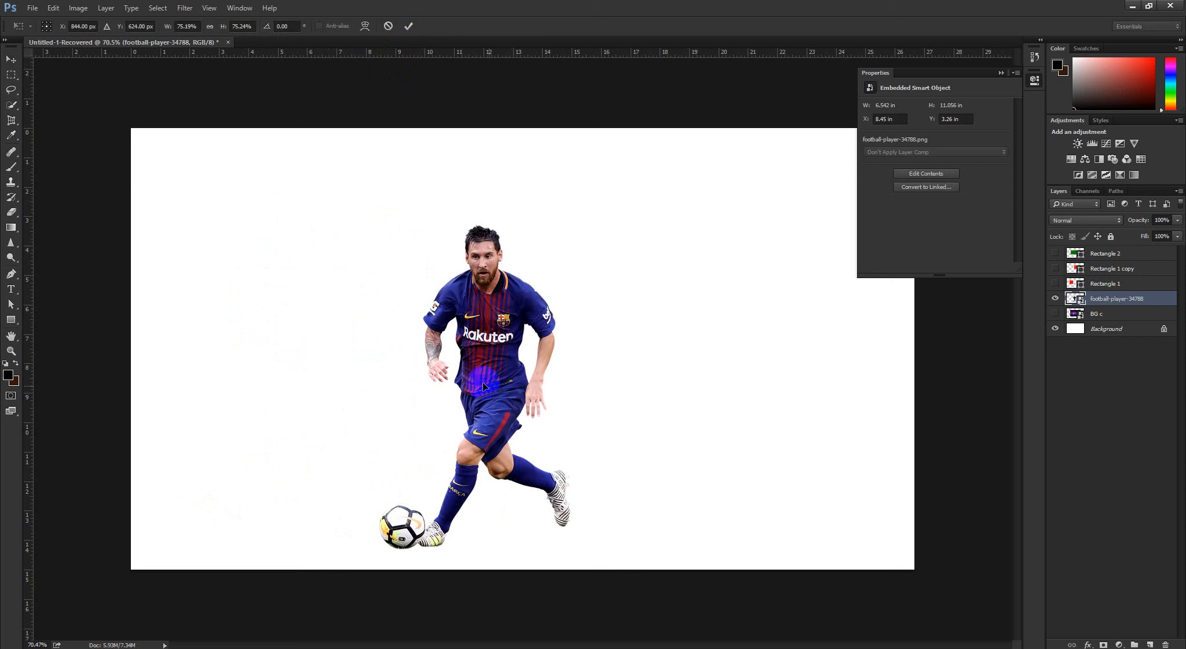
Try flipping the football player vertically with Free Transform, and cancel the transform
key(ctrl+t)
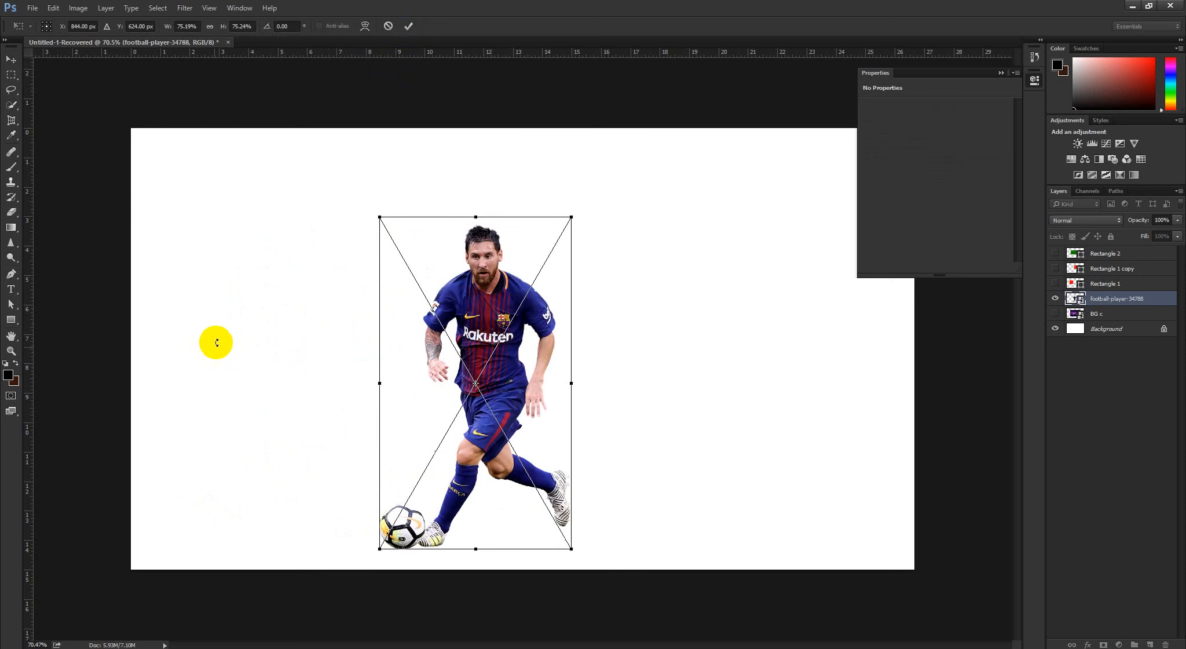
right_click(485, 345)
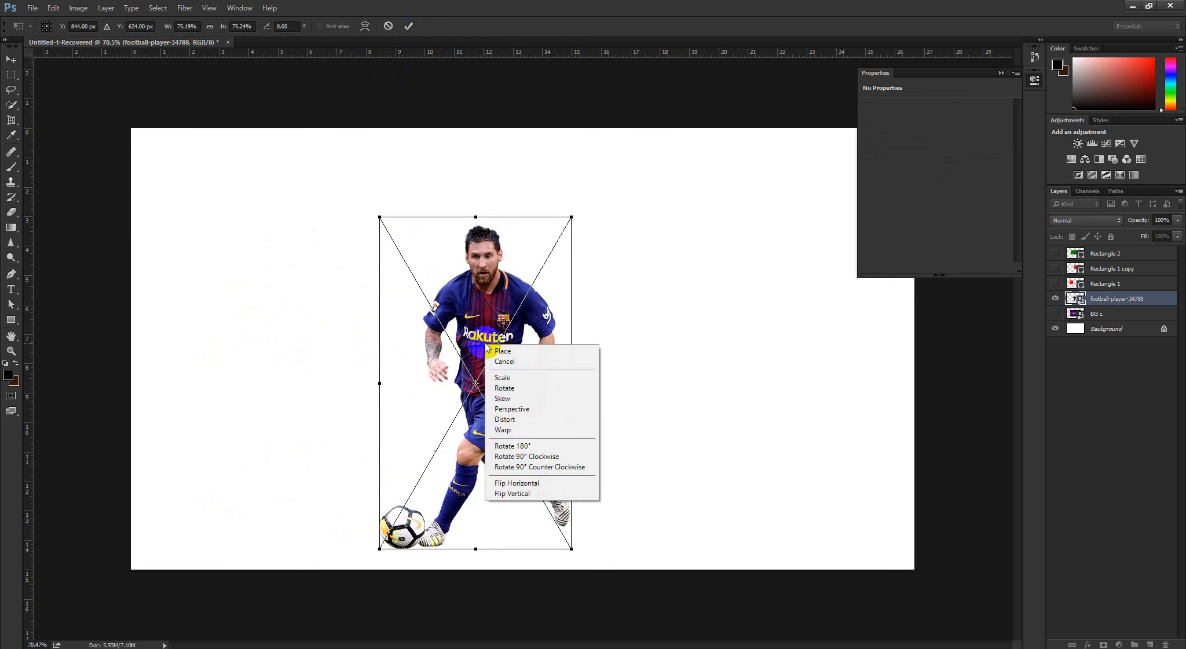
click(514, 495)
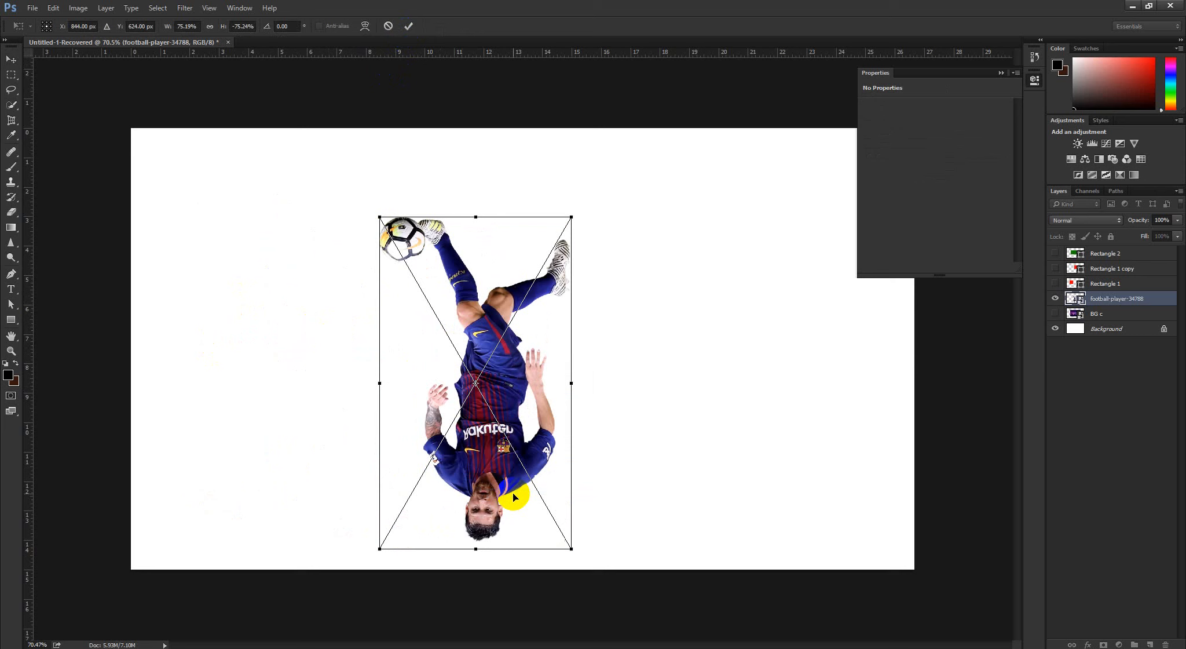
click(388, 26)
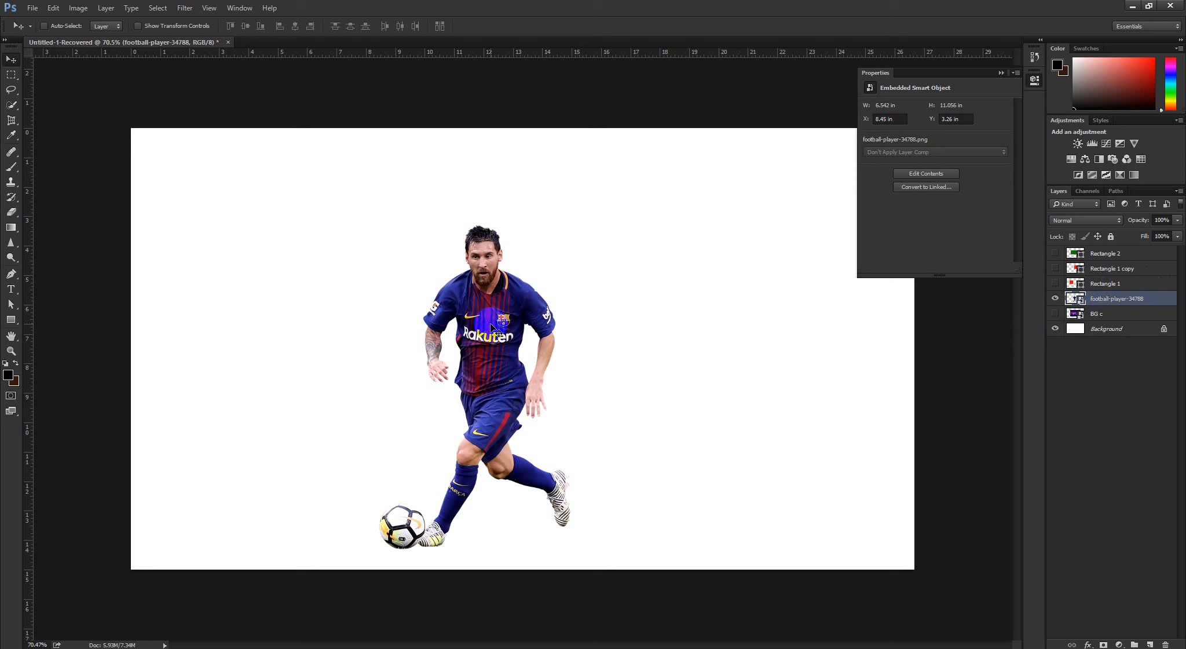
click(278, 191)
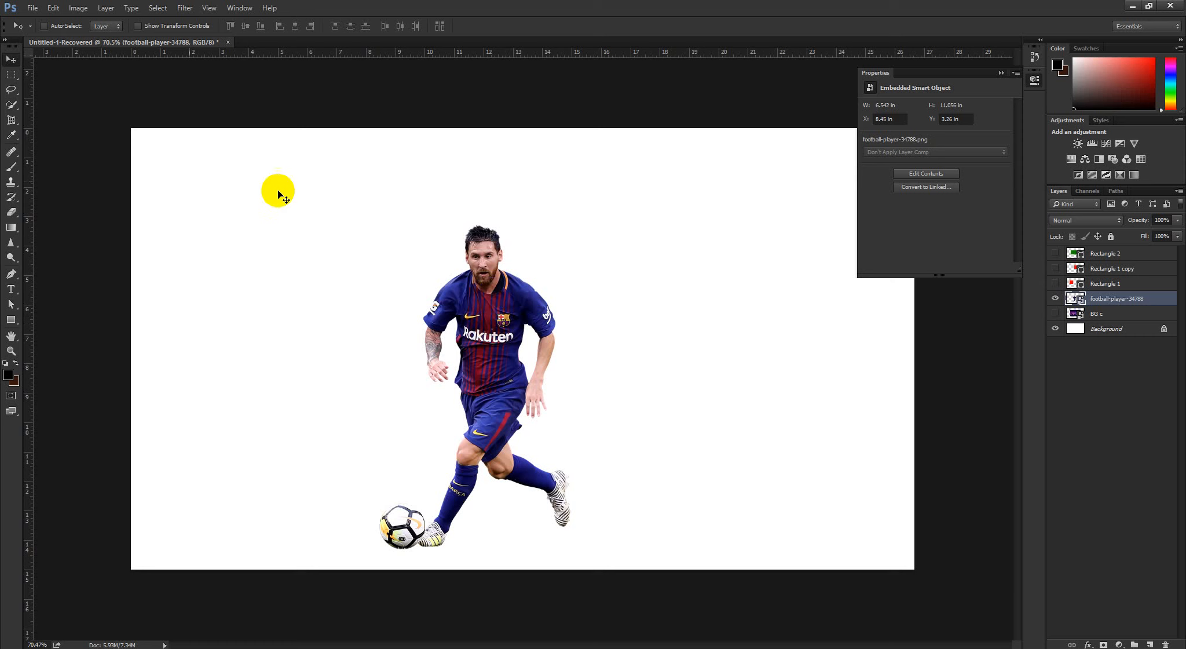
click(53, 8)
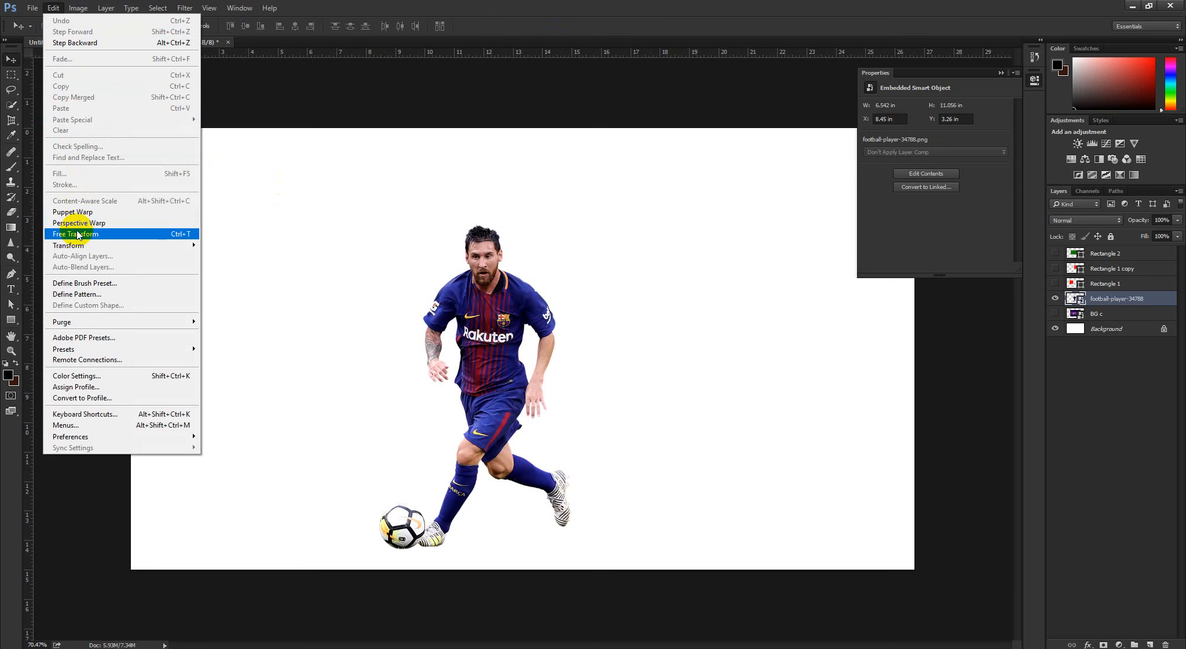
mouse_move(79, 245)
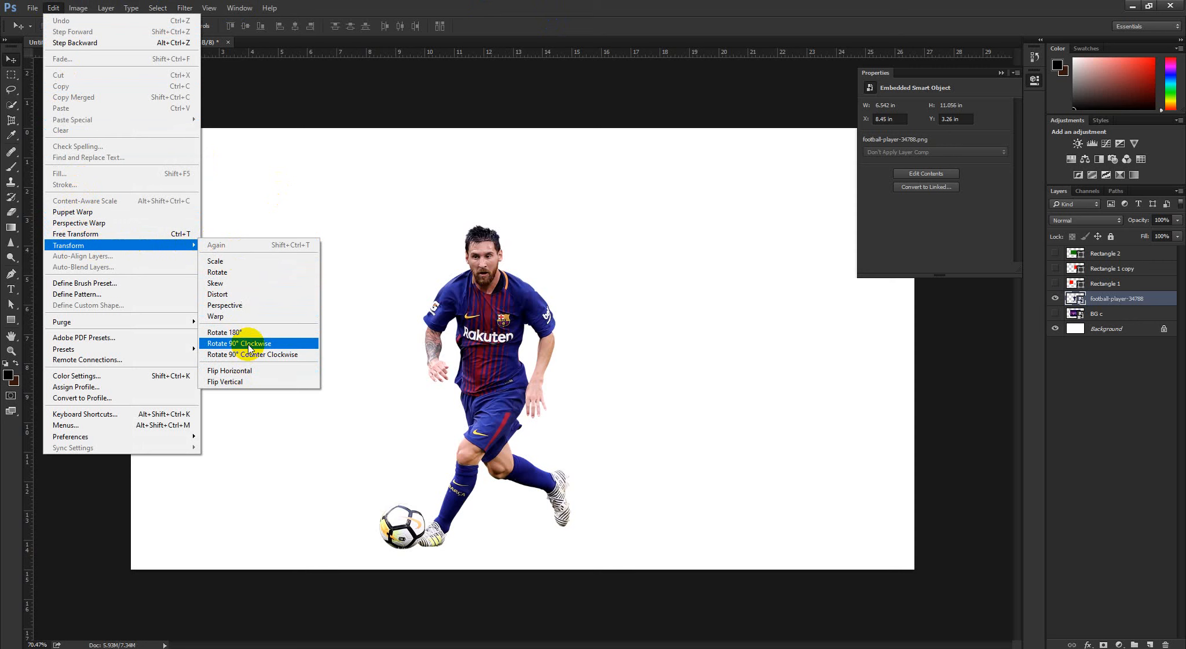
click(1144, 398)
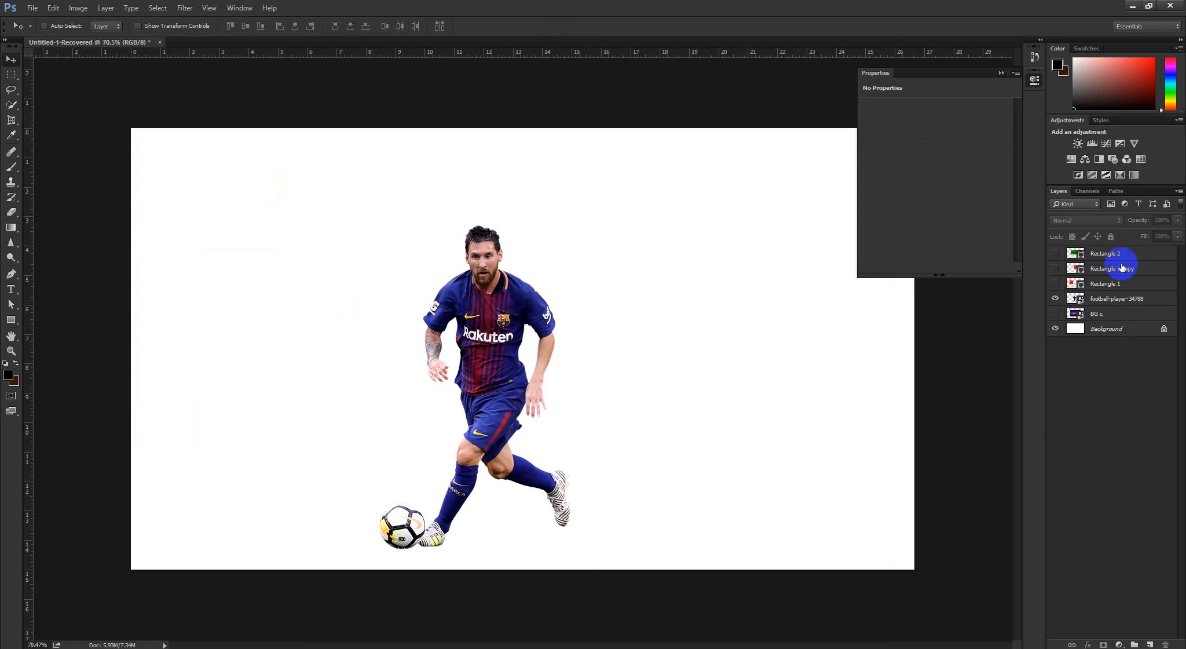
click(1121, 260)
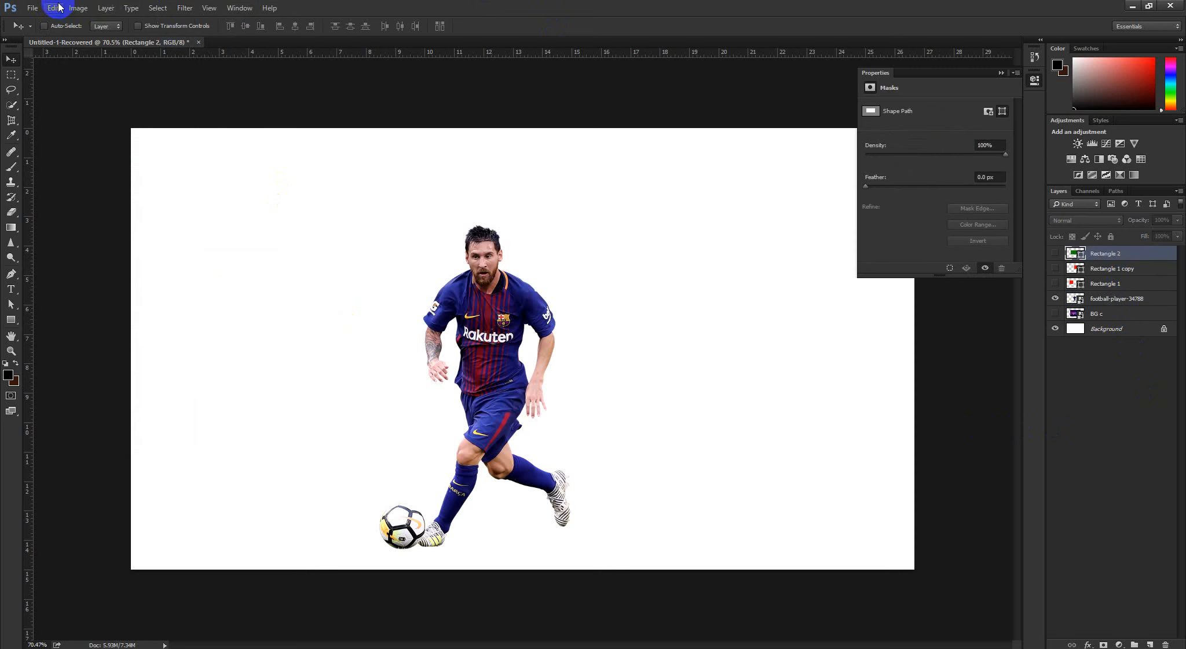
Open the image Frame 2.jpg from the Photoshop folder
click(33, 9)
click(44, 32)
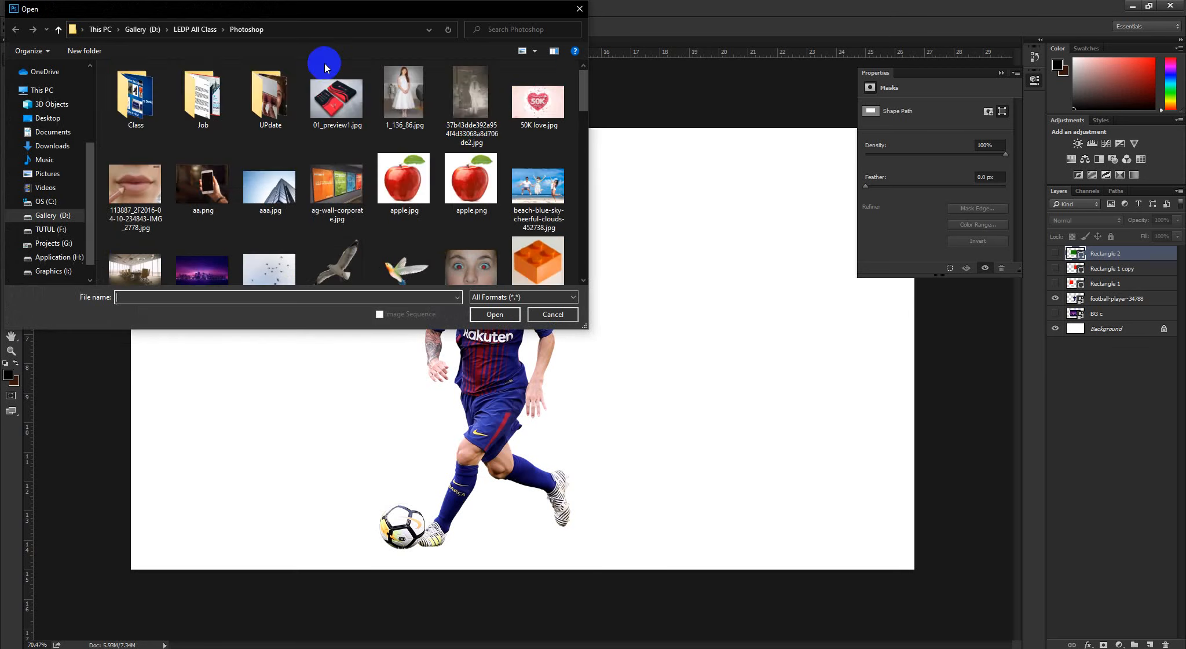
scroll(313, 155, down, 8)
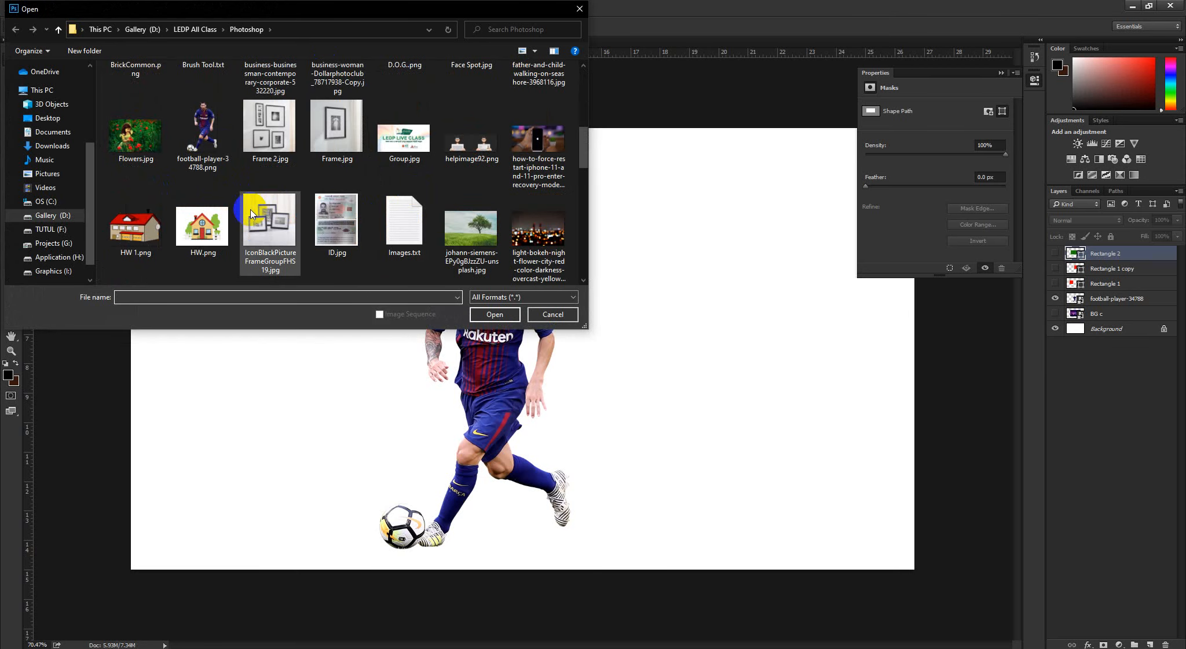
click(277, 144)
click(478, 318)
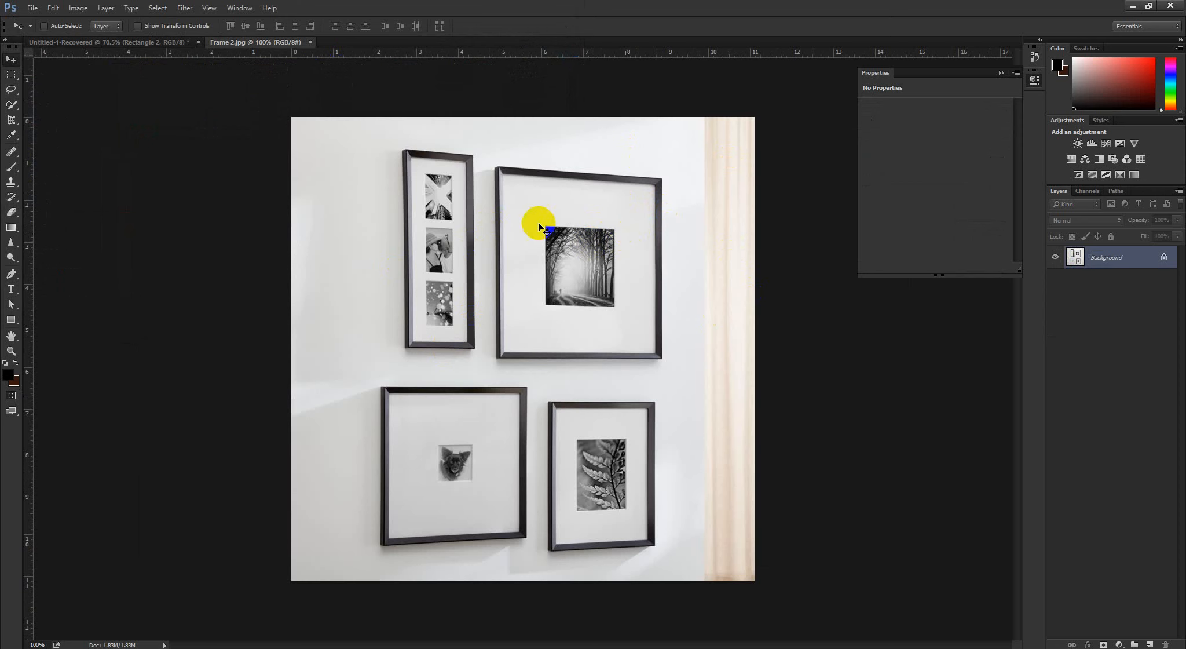
Open the image Frame.jpg from the Photoshop folder
click(32, 8)
click(35, 32)
scroll(316, 231, down, 5)
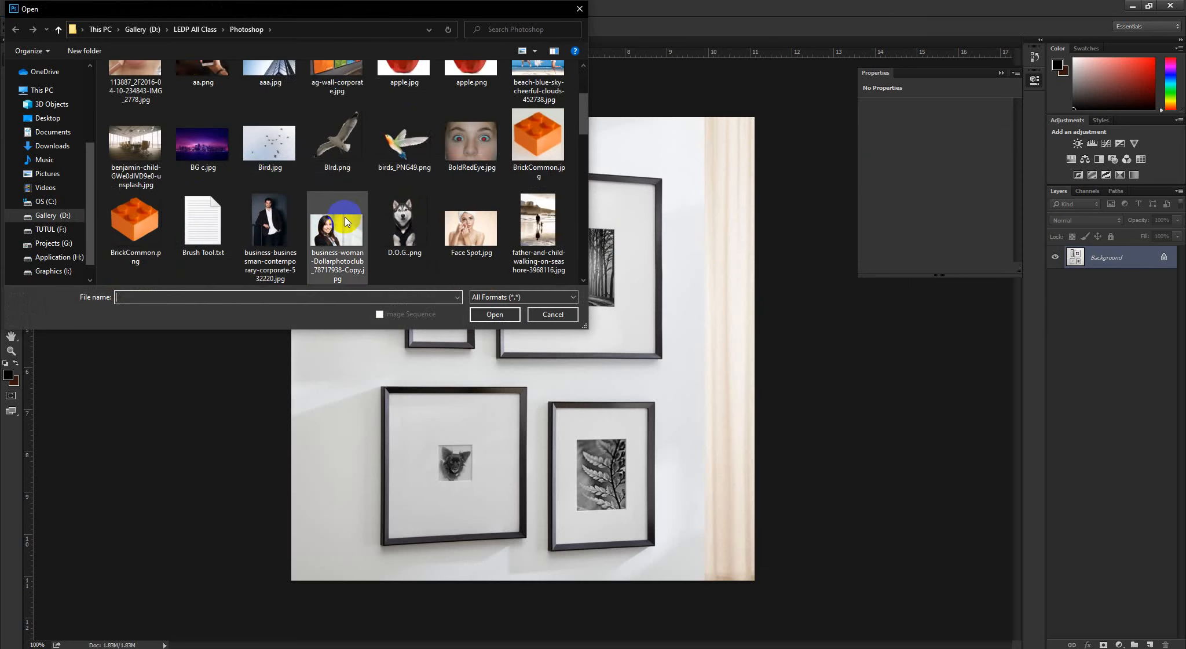
click(335, 220)
click(494, 314)
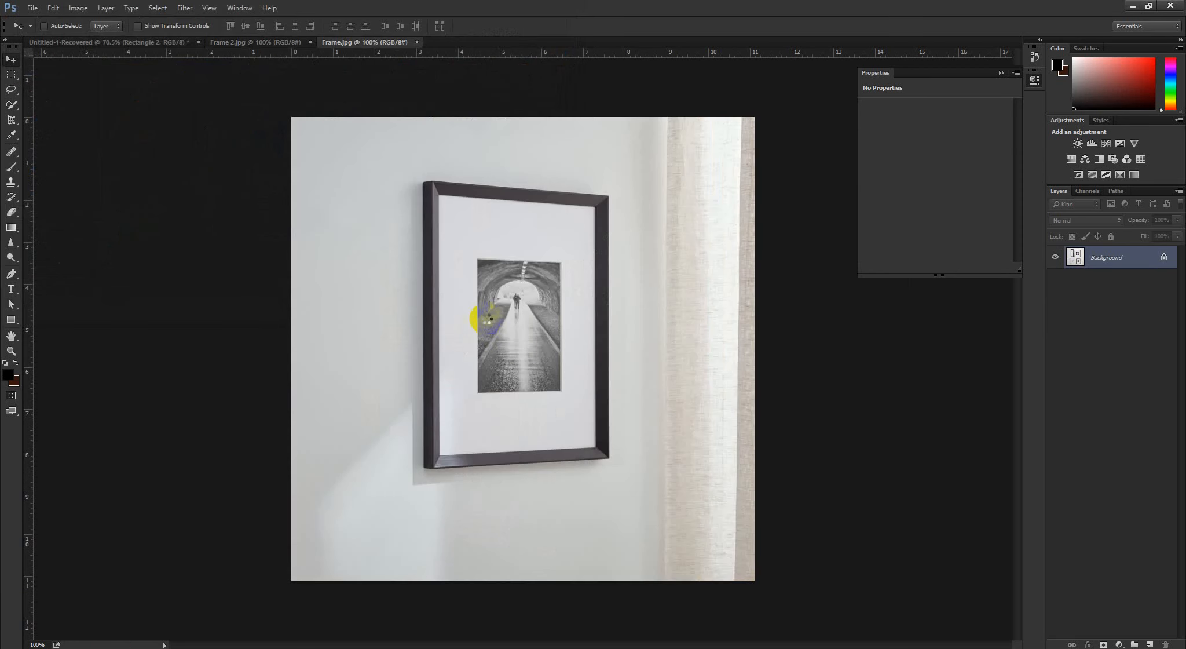
Place Model.jpg as an embedded image in the Frame.jpg document
scroll(531, 259, down, 4)
scroll(519, 277, up, 5)
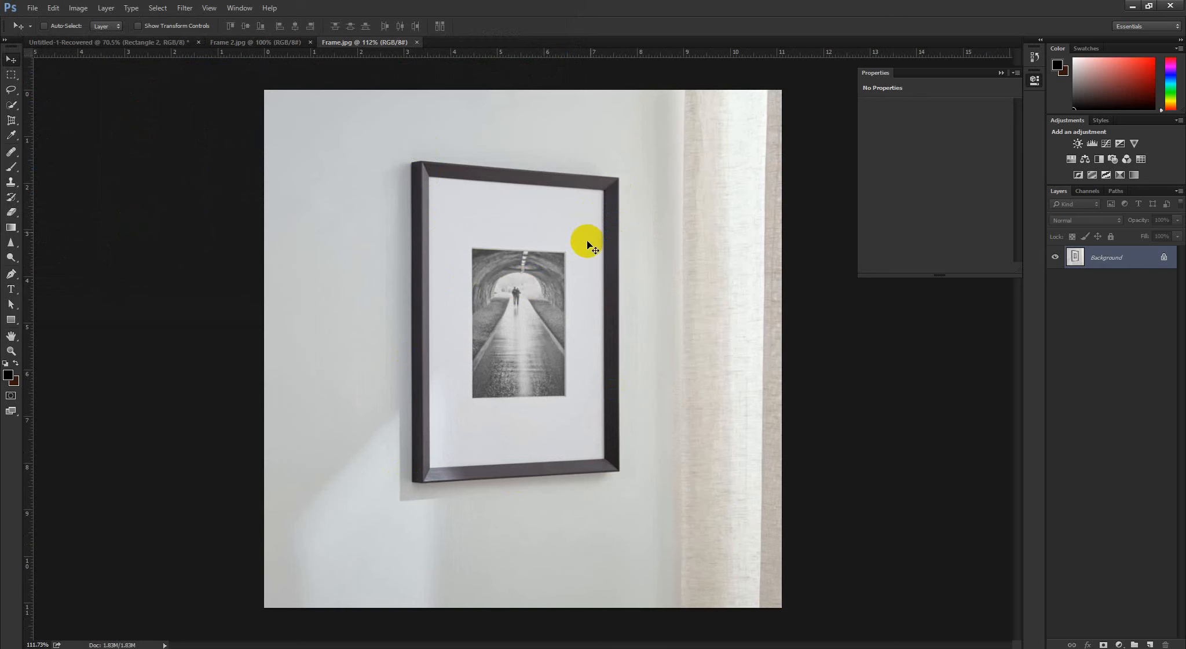
mouse_move(587, 252)
mouse_down()
mouse_move(569, 252)
mouse_move(592, 263)
mouse_up()
click(35, 8)
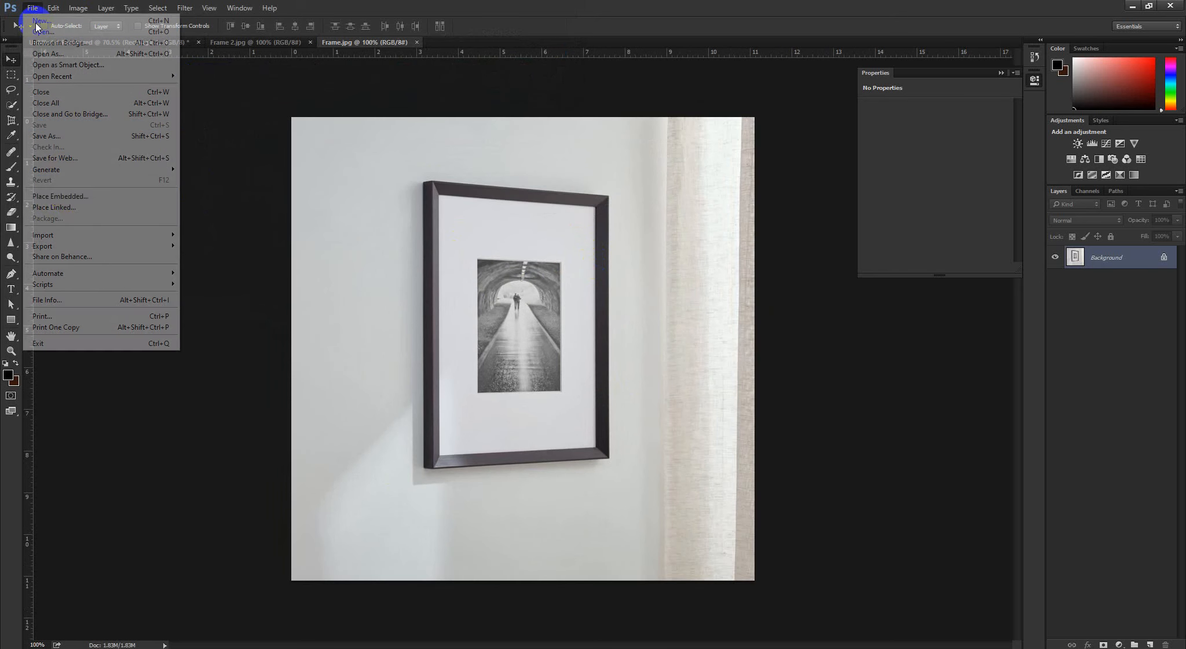
click(68, 194)
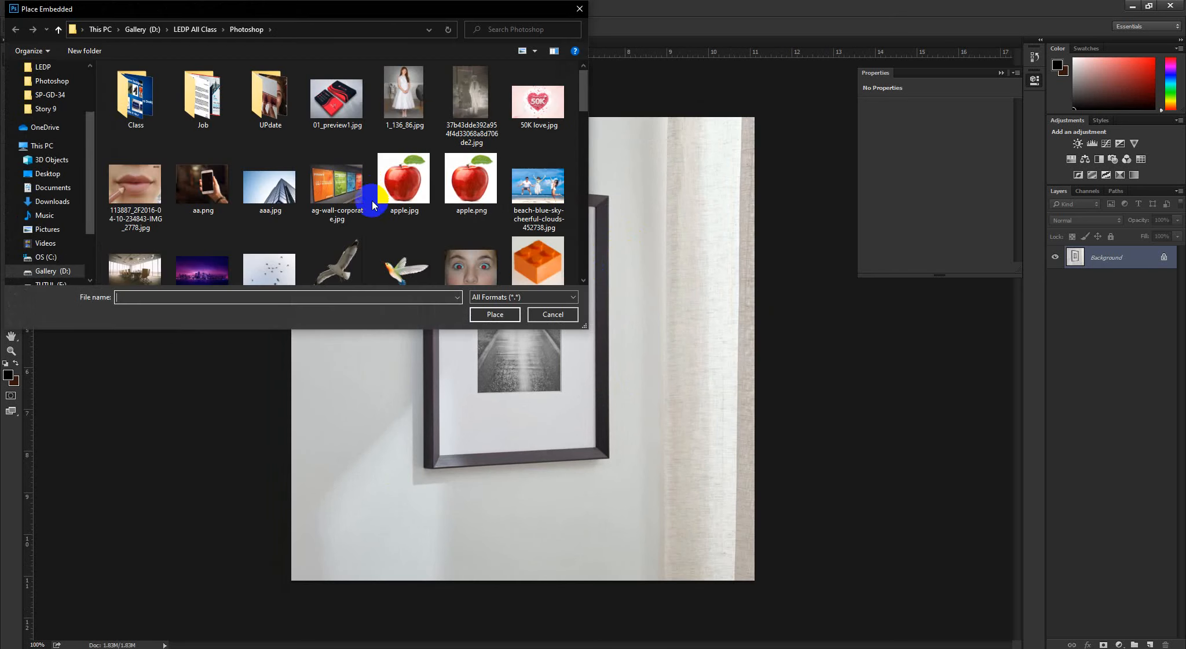
scroll(414, 211, down, 10)
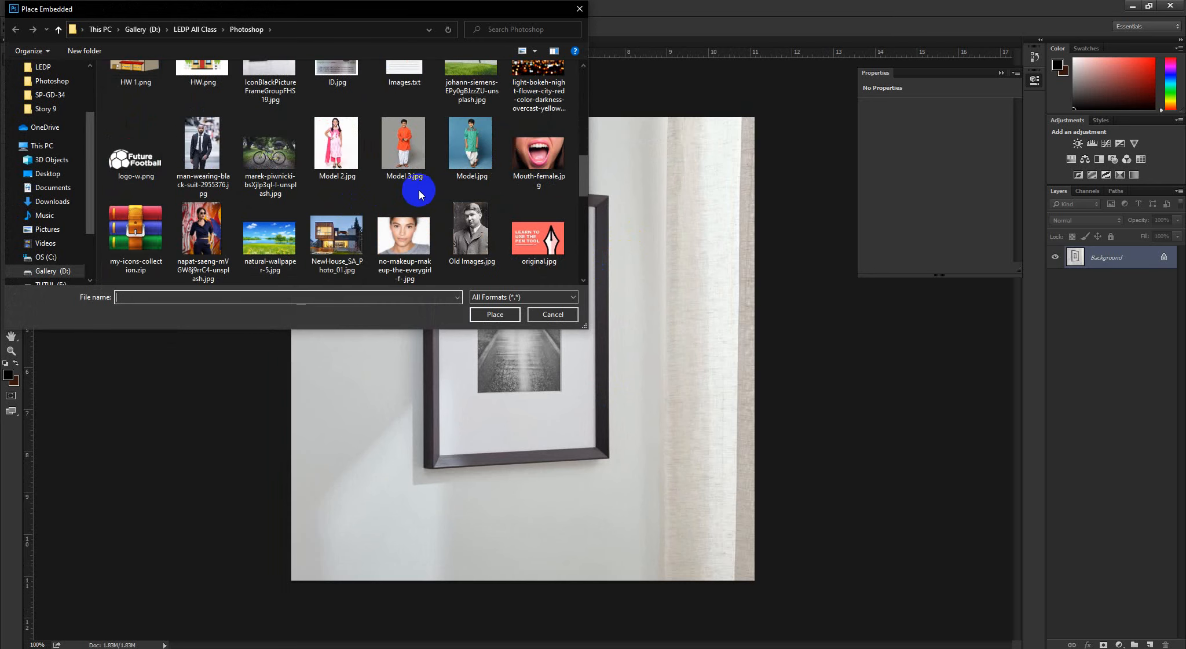
click(470, 93)
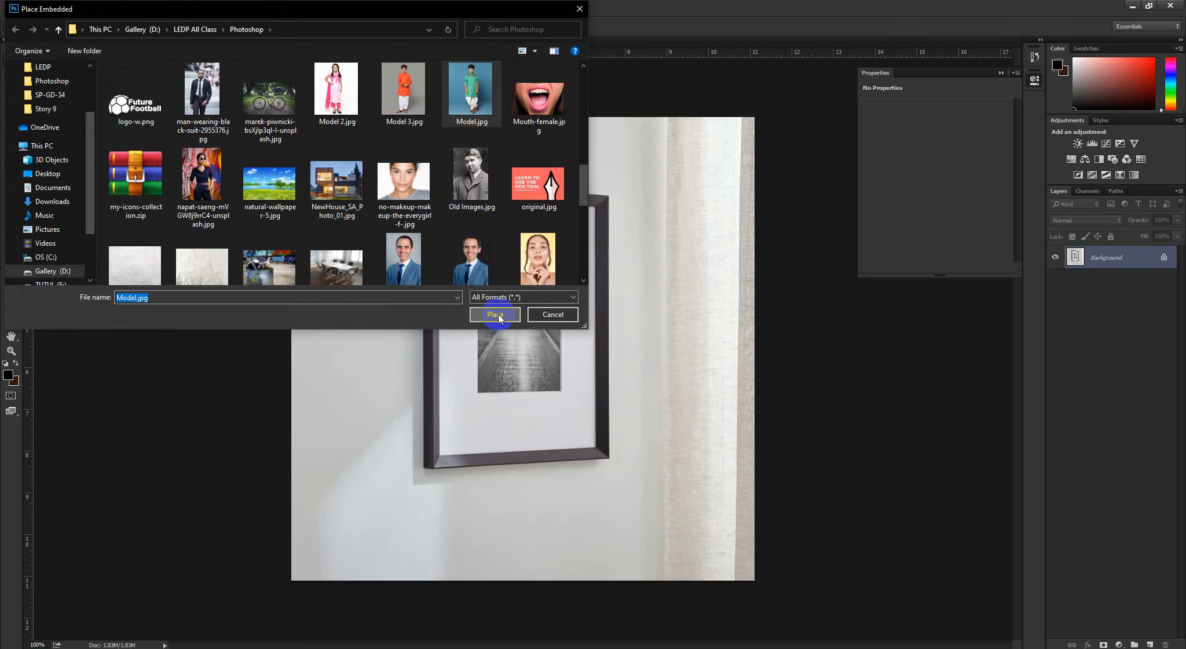
click(495, 314)
Scale the placed Model image down proportionally to about 32.6% around its centre, and apply the placement
scroll(624, 257, down, 1)
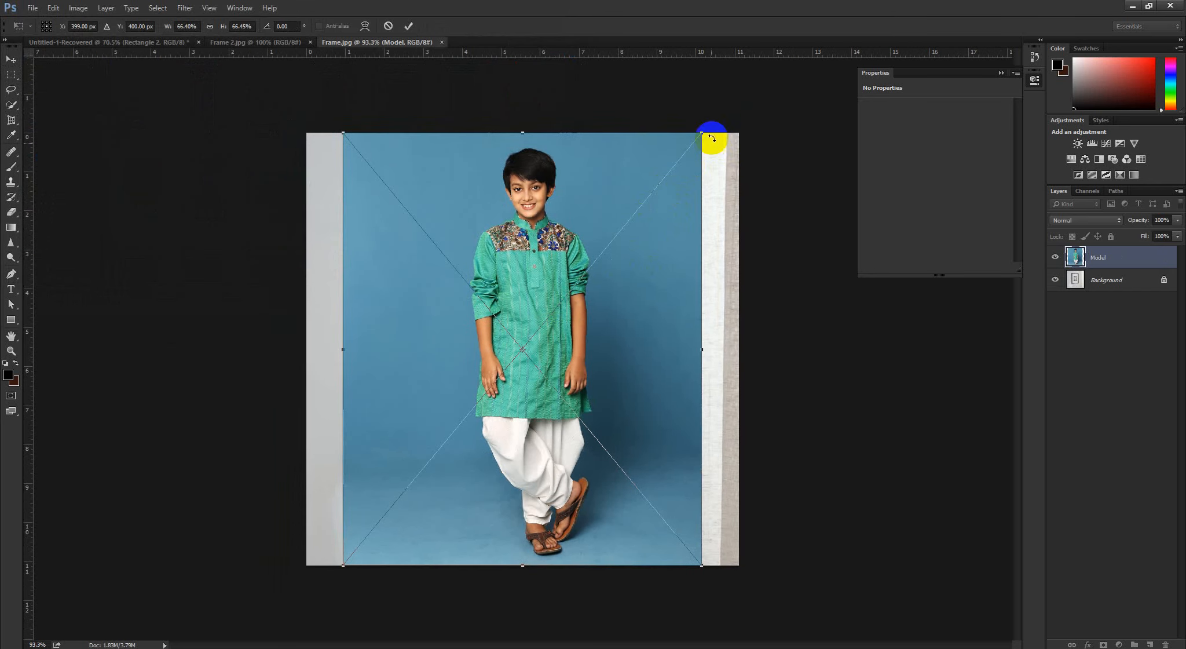
drag(689, 162, 635, 257)
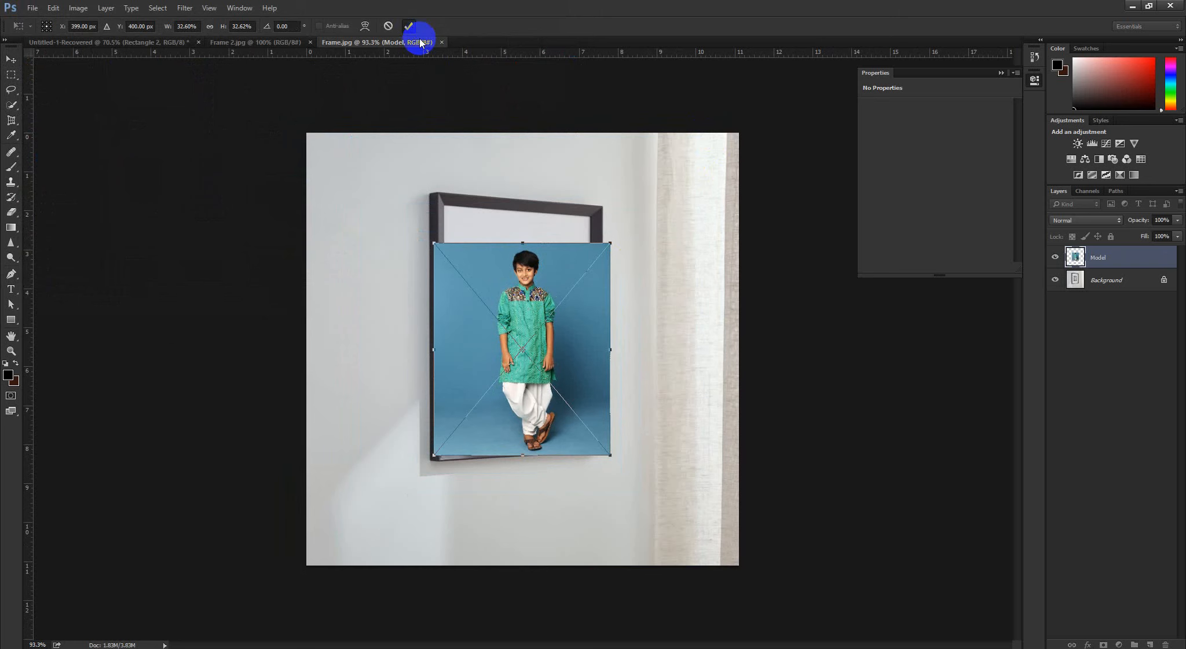
click(408, 26)
Move the Model image so its upper-left corner meets the inner upper-left corner of the picture frame
scroll(532, 286, up, 2)
scroll(532, 286, up, 2)
drag(447, 304, 457, 270)
scroll(539, 265, down, 5)
scroll(528, 278, up, 3)
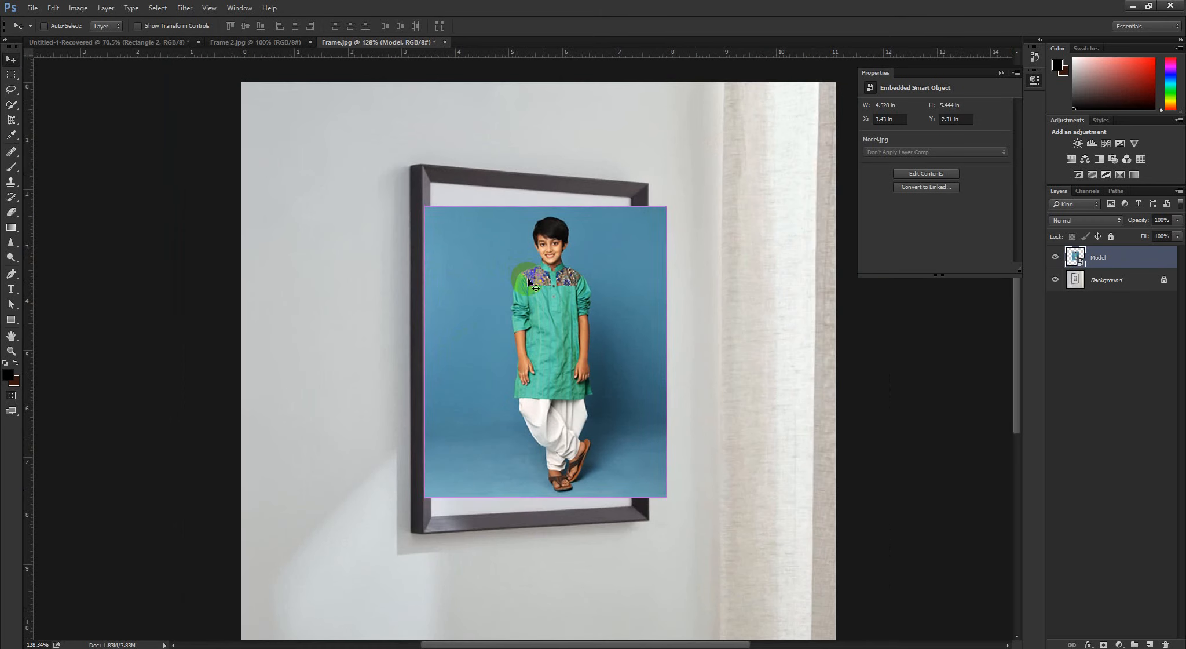
scroll(460, 204, up, 6)
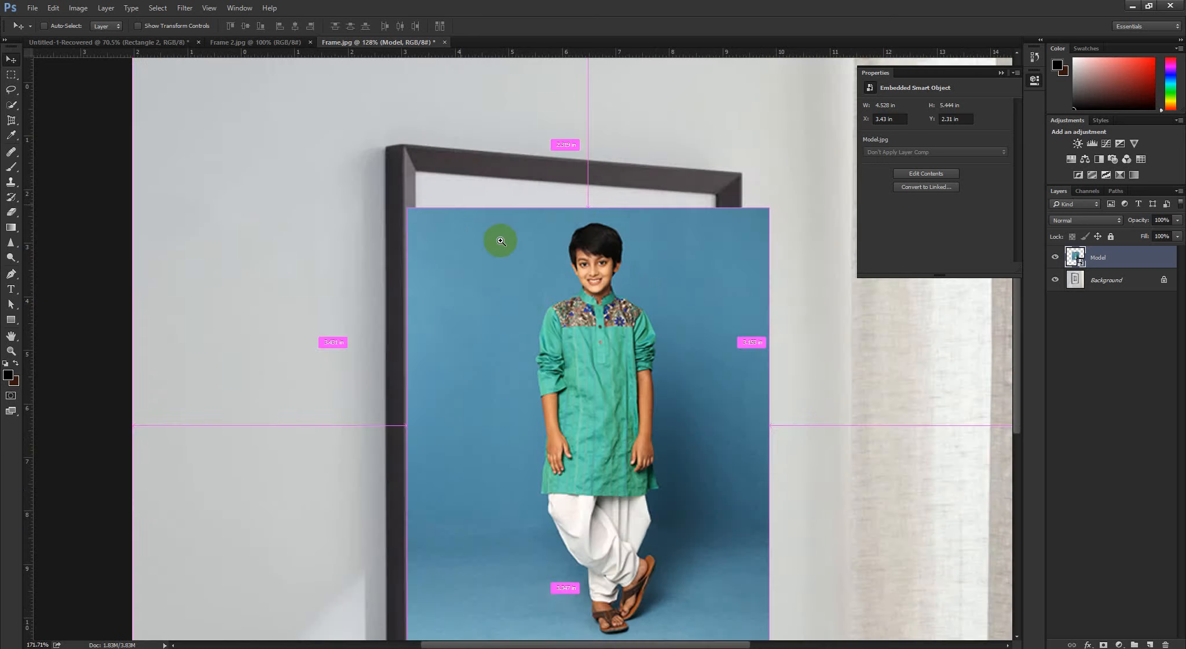
drag(410, 308, 426, 243)
scroll(491, 275, down, 1)
scroll(492, 275, down, 5)
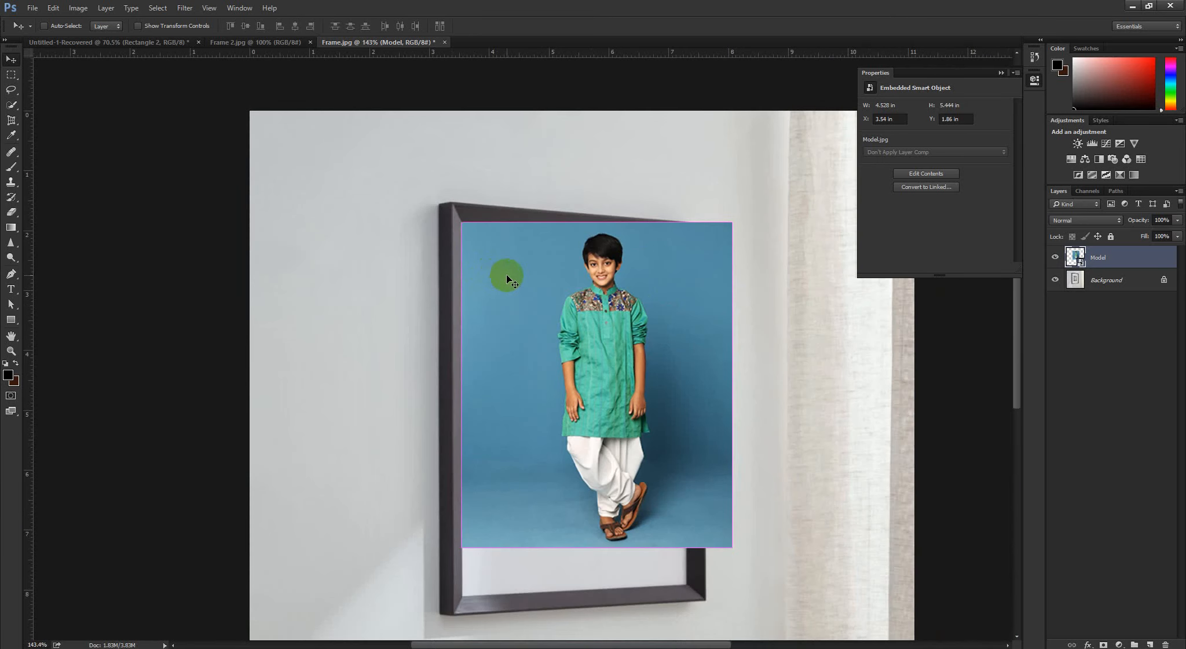
Start a Free Transform in Distort mode on the Model image and pull its lower-left corner down toward the frame's inner lower-left corner
key(ctrl+t)
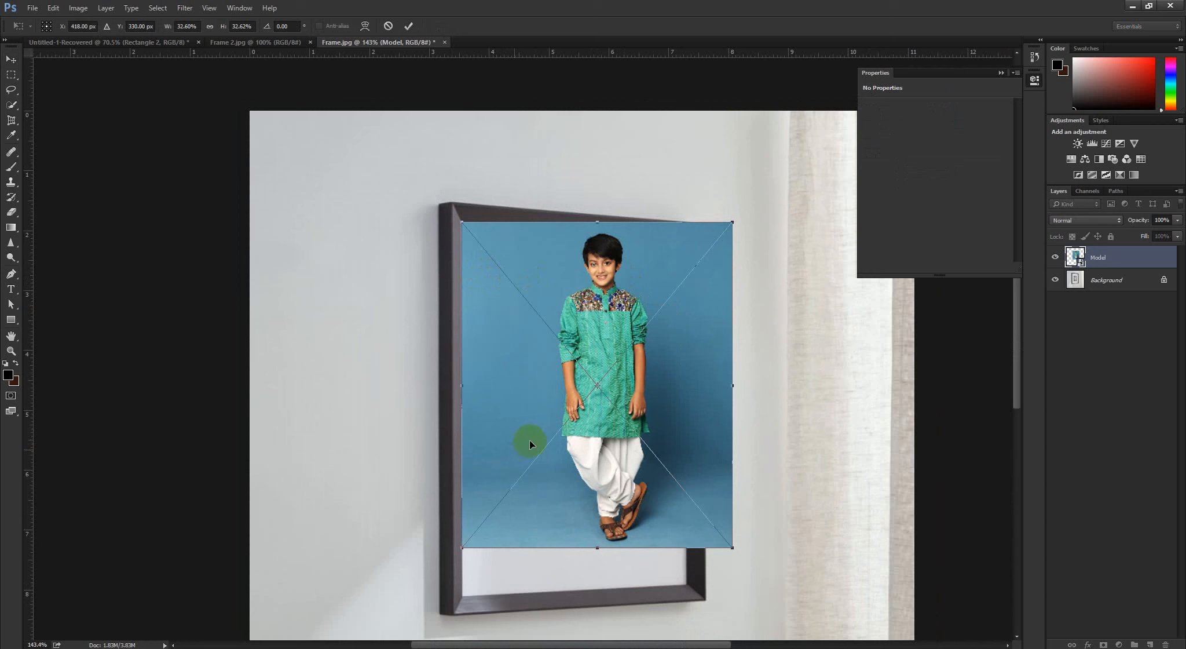
scroll(543, 402, down, 2)
scroll(547, 404, up, 1)
key(ctrl+0)
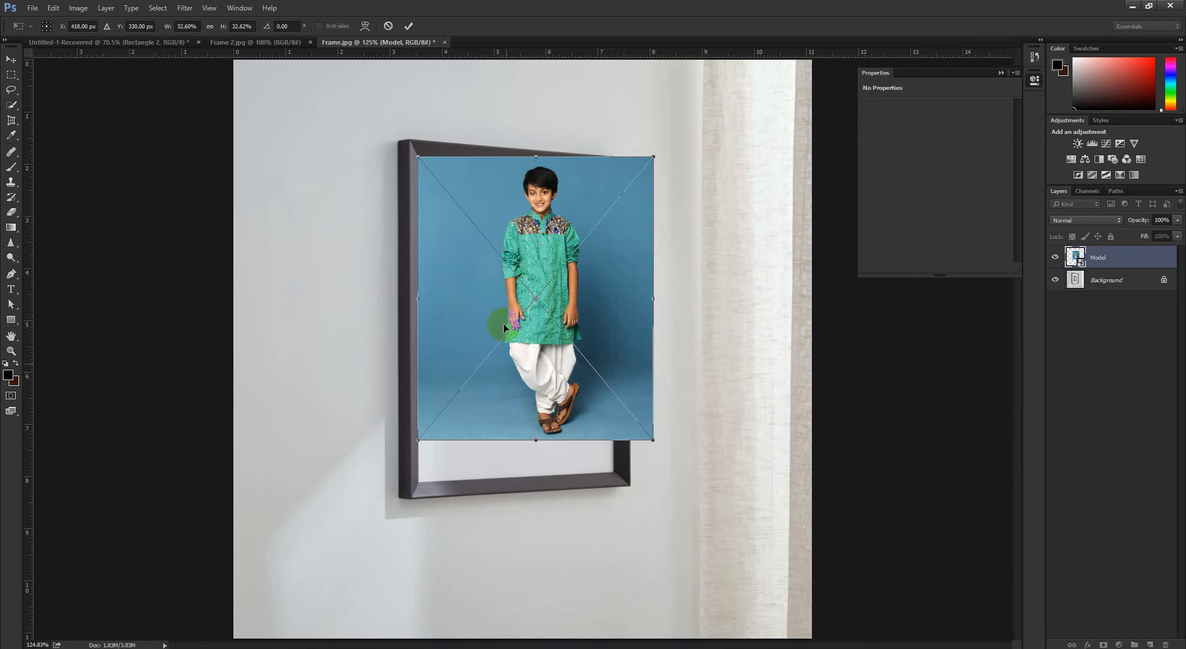
right_click(502, 294)
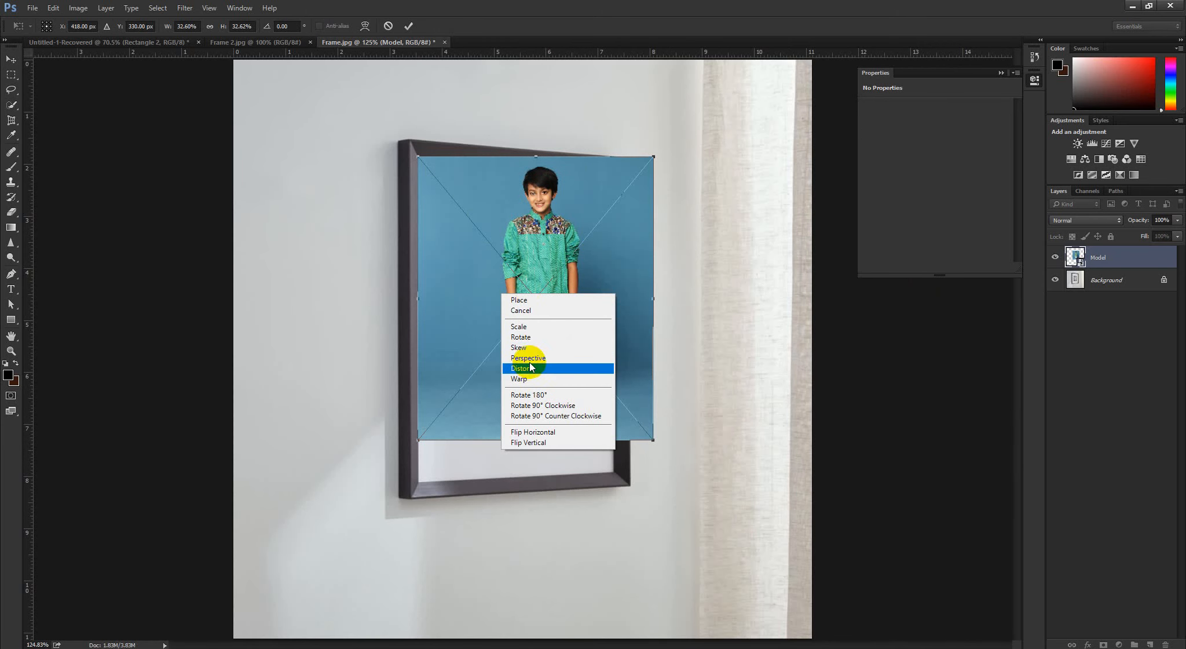
click(524, 368)
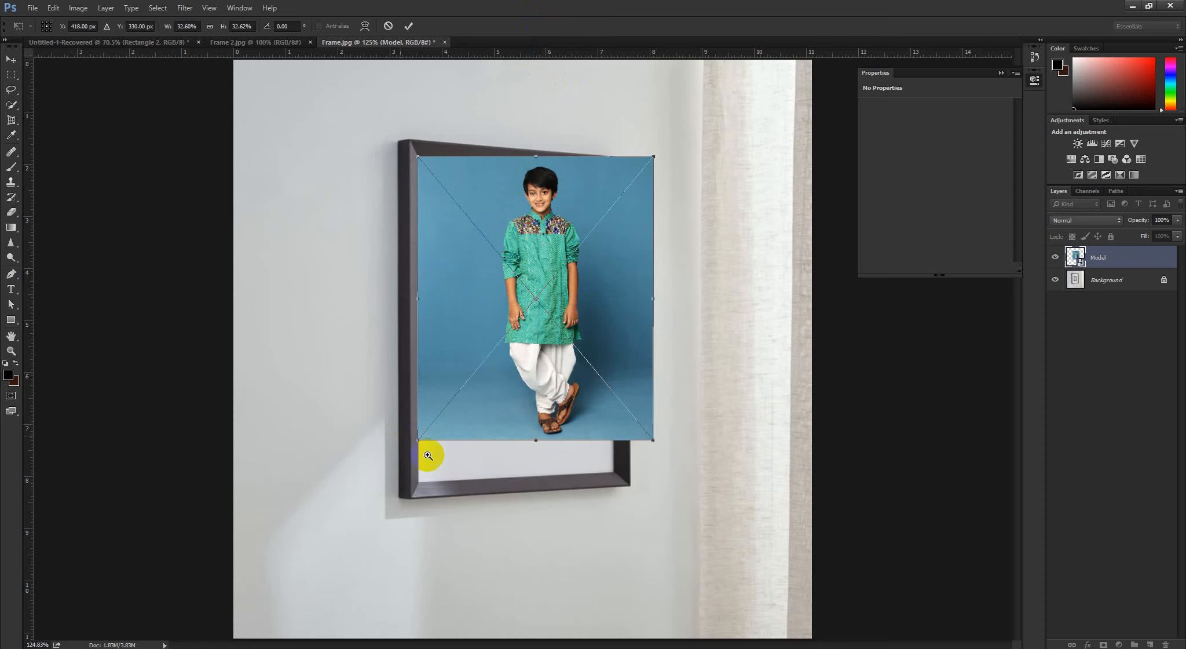
scroll(429, 455, up, 5)
drag(441, 445, 441, 539)
scroll(782, 502, up, 3)
Distort the Model image so its two remaining right-hand corners meet the frame's inner corners, and apply the transform
drag(875, 537, 388, 475)
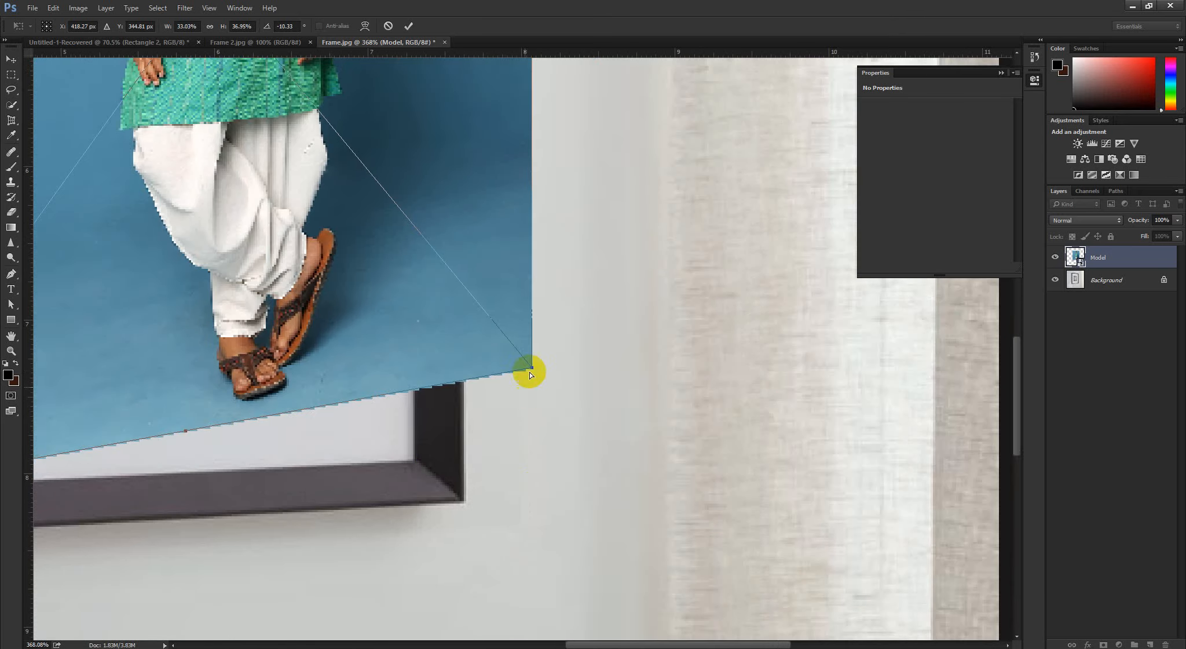
drag(523, 378, 371, 452)
drag(515, 206, 654, 262)
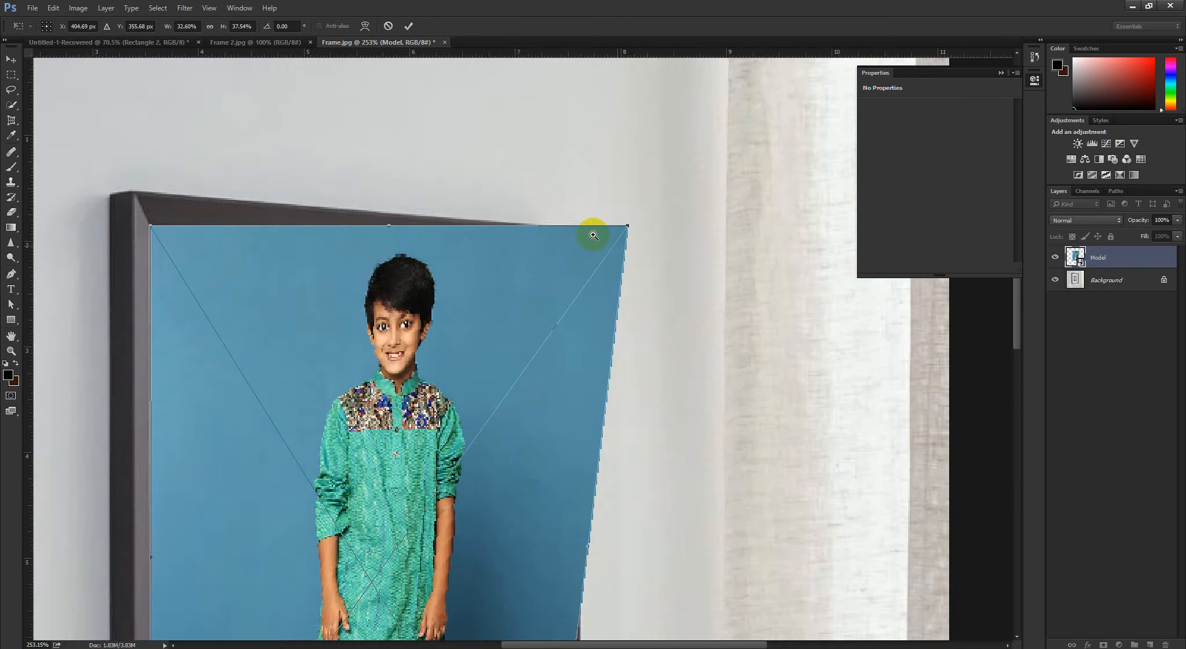
drag(593, 233, 533, 261)
click(409, 26)
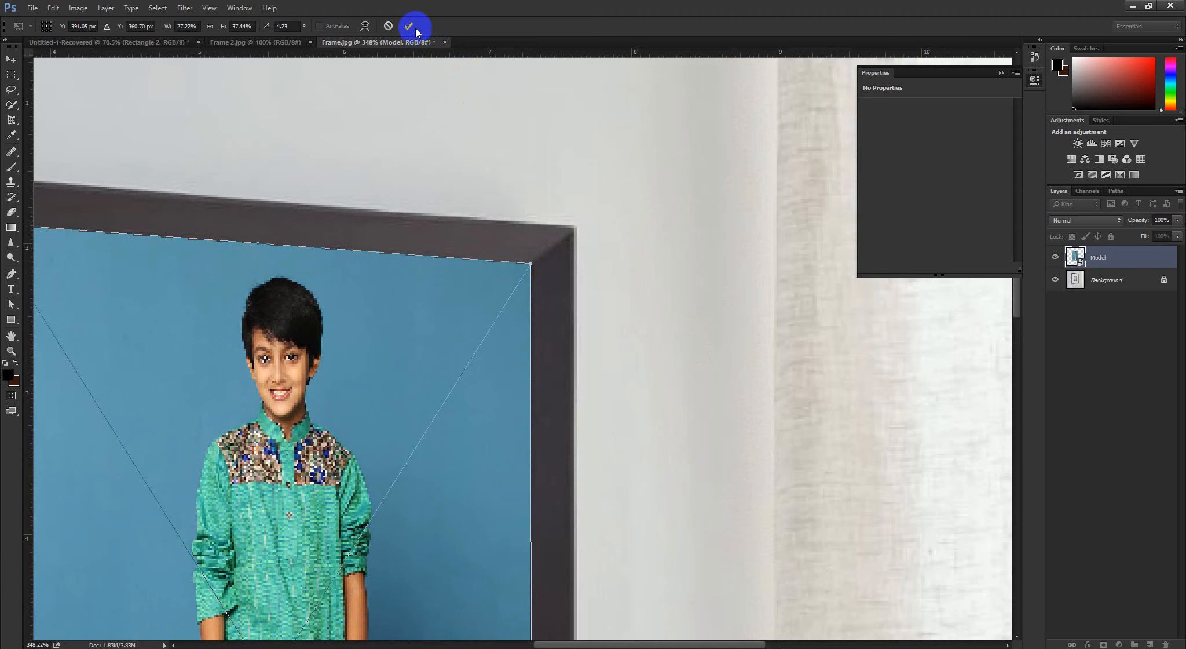
drag(671, 335, 504, 336)
drag(573, 365, 607, 369)
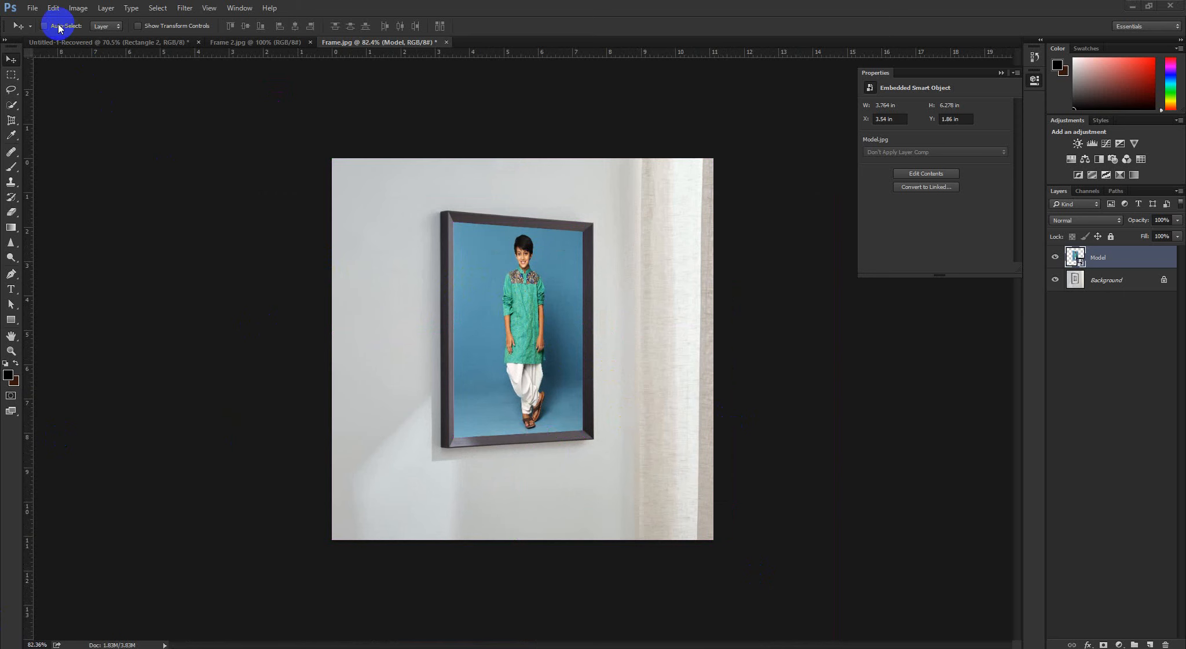
Open IconBlackPictureFrameGroupFHS19.jpg from the Photoshop folder
click(32, 8)
click(42, 32)
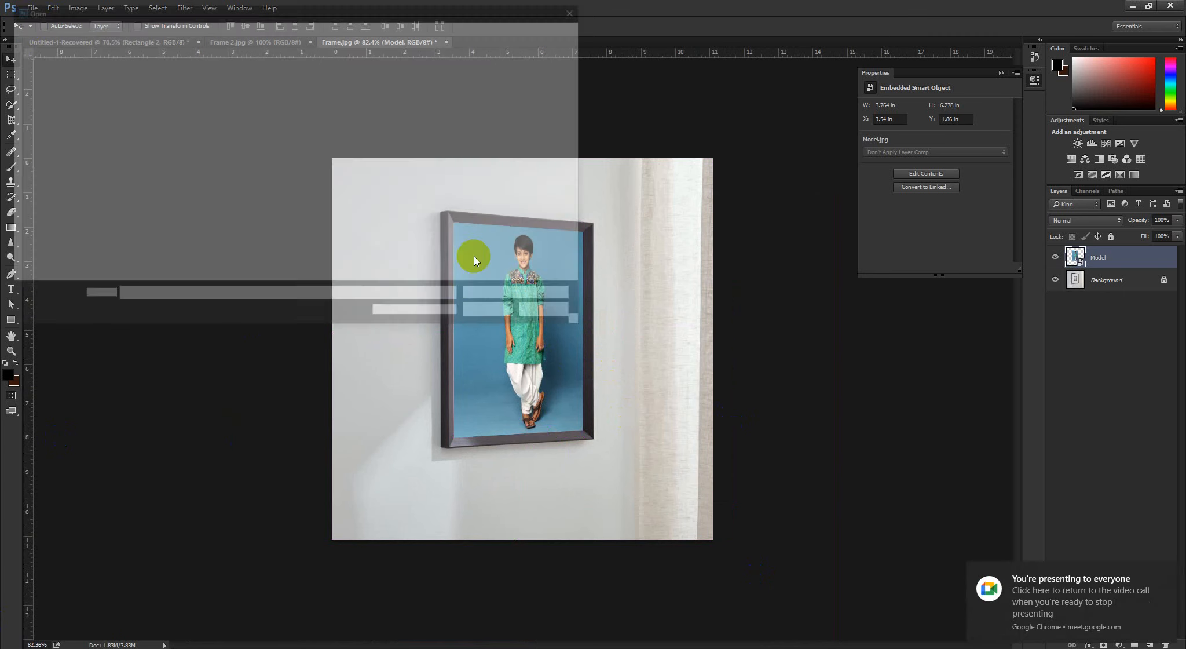
scroll(301, 180, down, 3)
scroll(287, 171, down, 2)
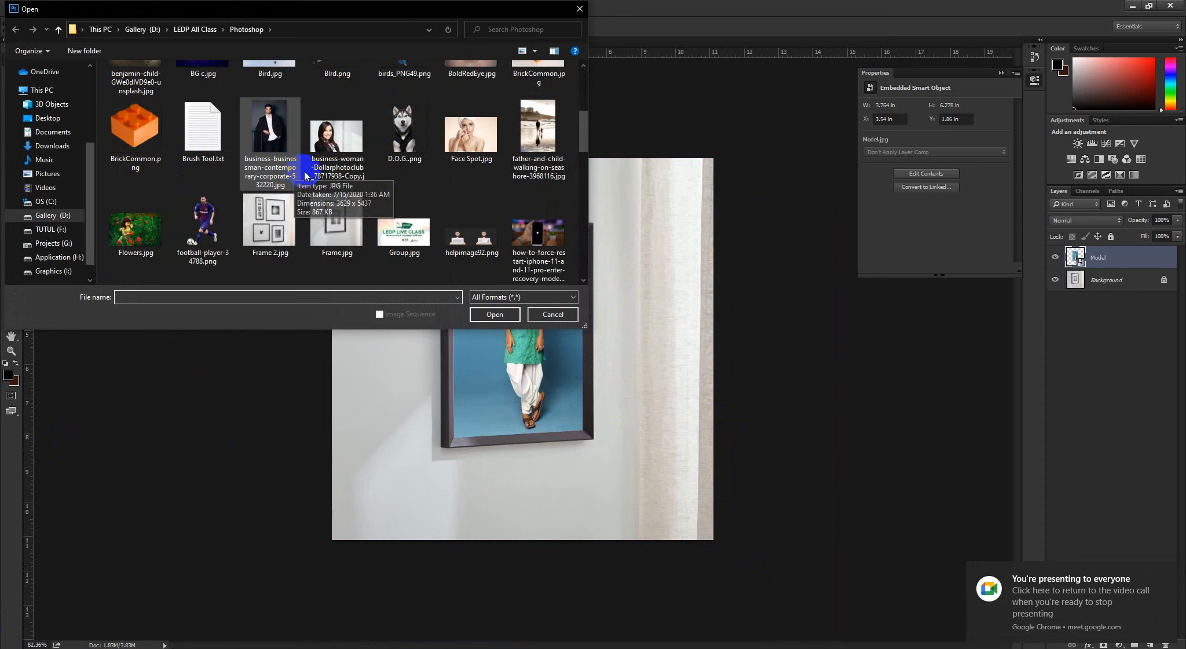
click(270, 220)
scroll(406, 214, down, 2)
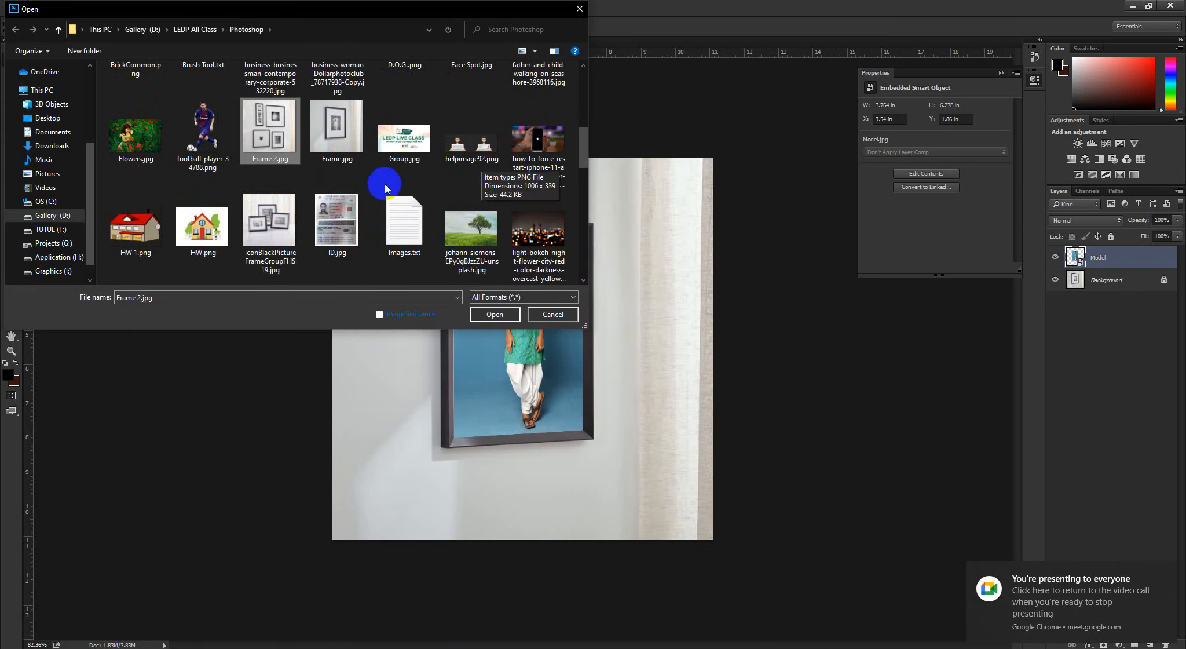
click(270, 223)
click(481, 314)
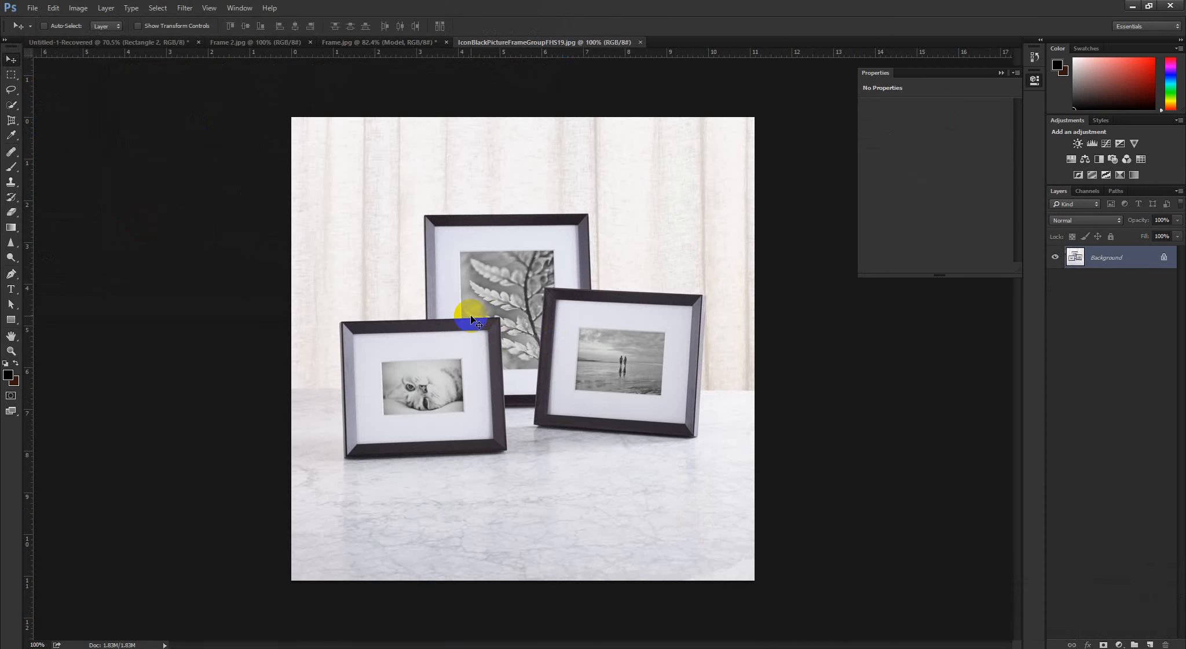
drag(559, 278, 567, 323)
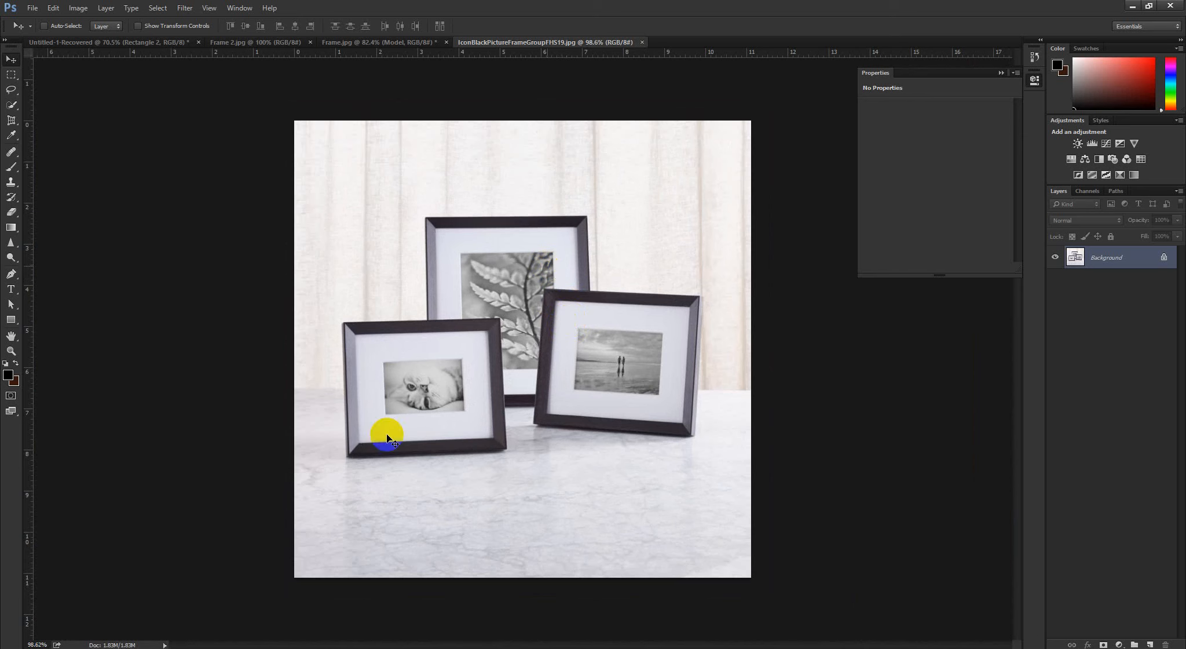
click(384, 42)
click(521, 44)
Add a new layer and outline the visible area inside the rear picture frame with a closed Polygonal Lasso selection
click(1150, 644)
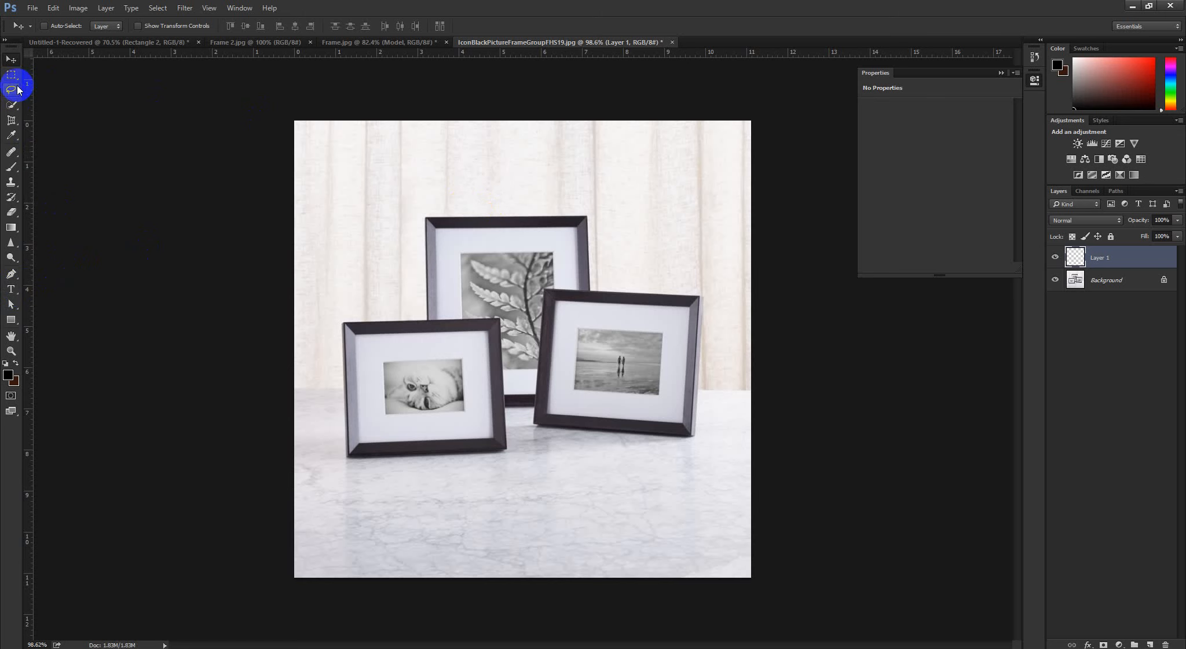
drag(12, 89, 60, 103)
scroll(564, 277, up, 5)
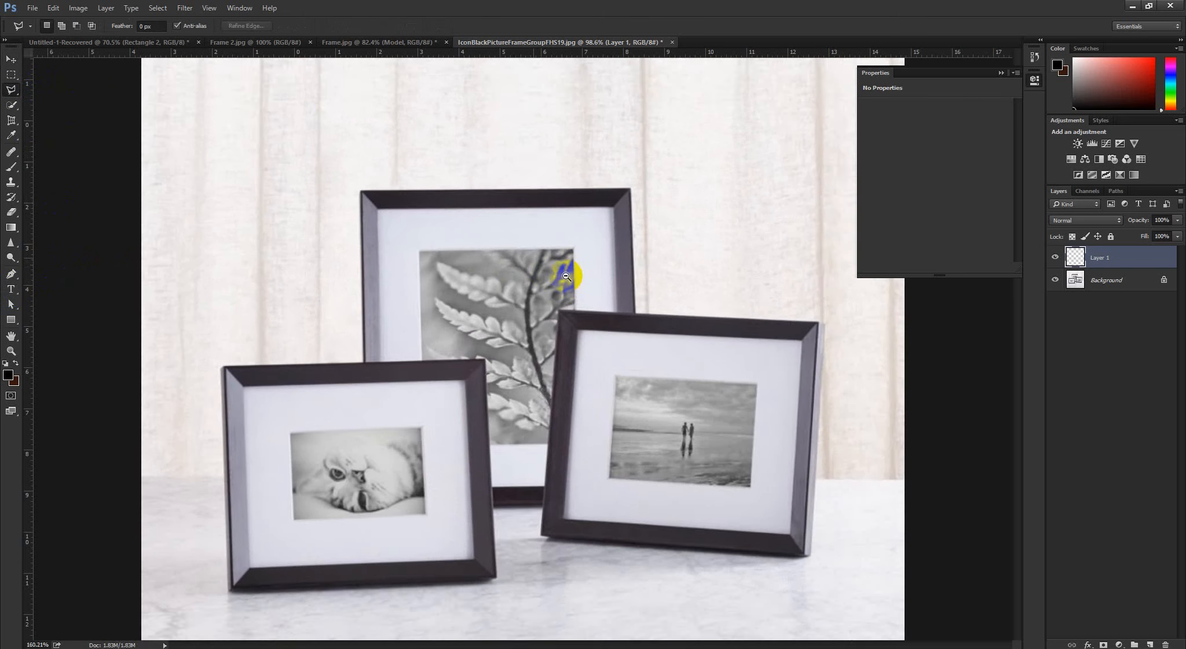
click(360, 204)
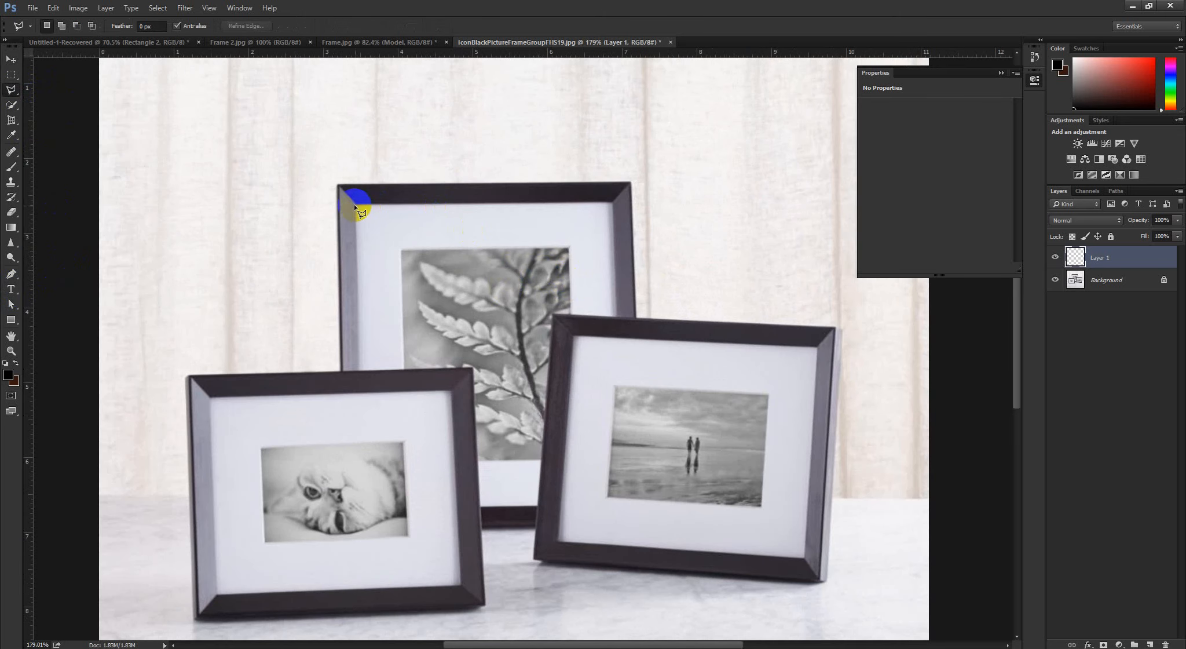
click(613, 201)
click(618, 318)
click(553, 314)
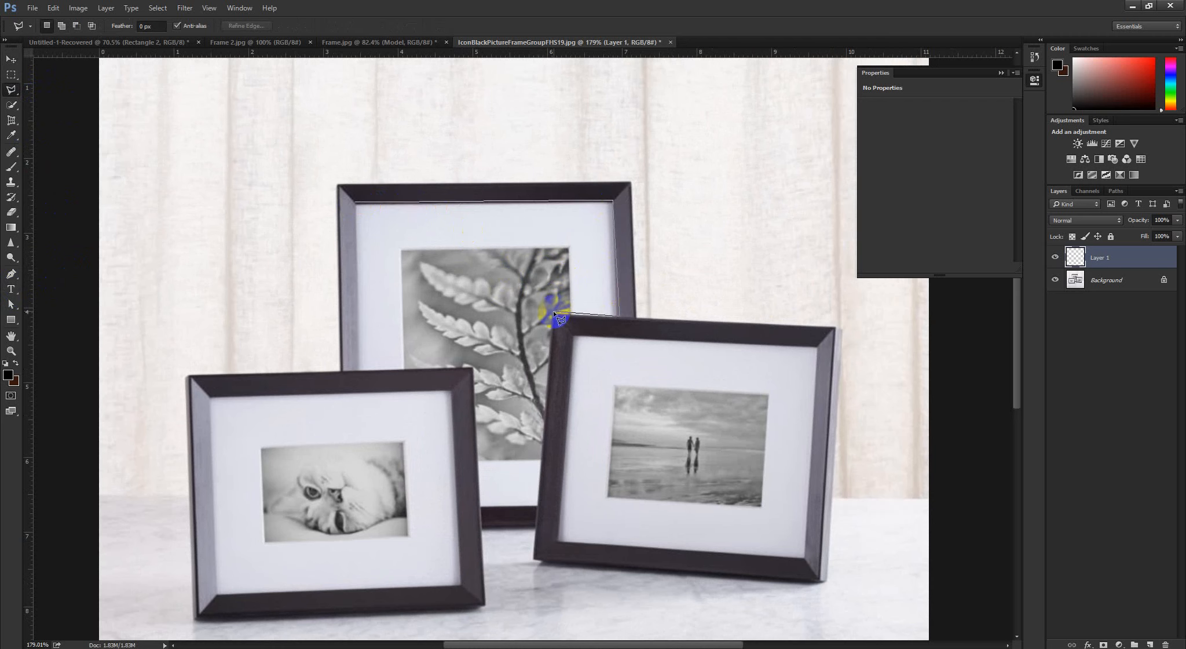
click(535, 449)
click(538, 502)
click(480, 504)
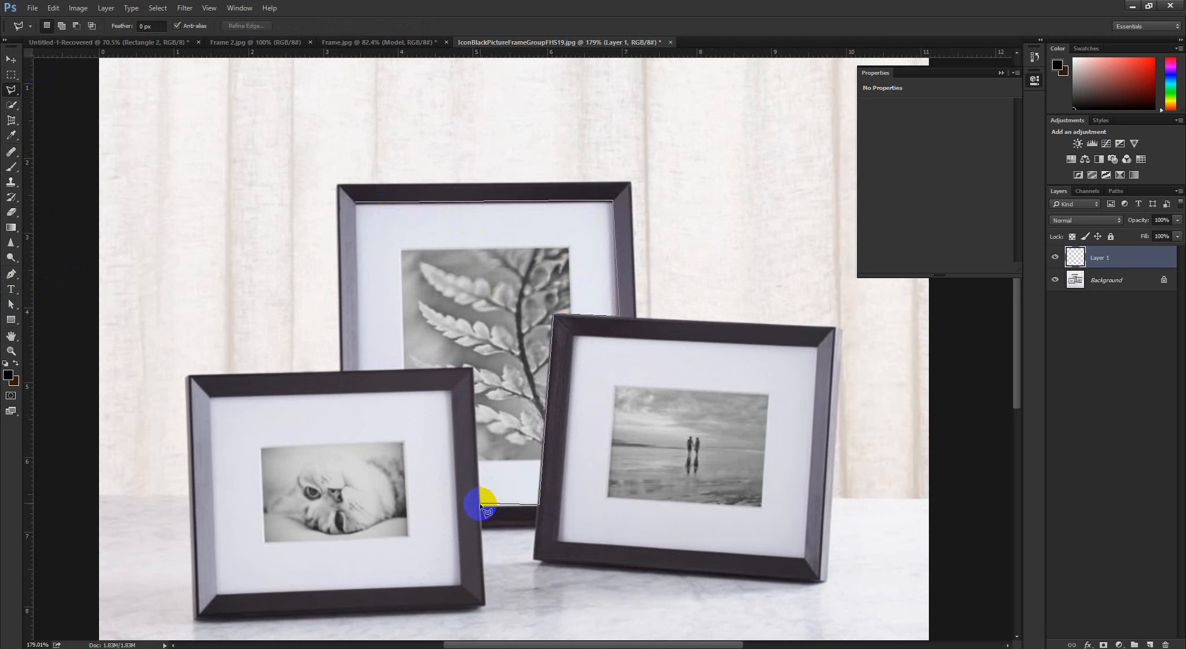
key(Delete)
click(539, 507)
click(480, 508)
click(473, 368)
click(358, 371)
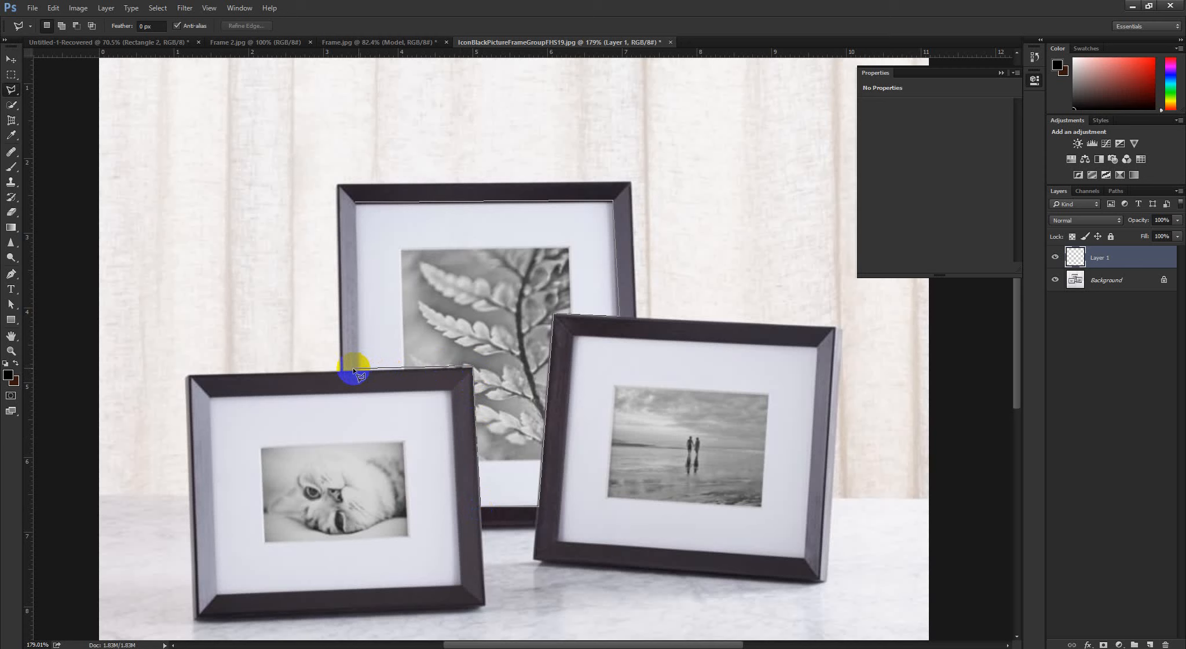
click(352, 202)
Fill the rear frame selection with the black foreground colour on the new layer, and deselect
drag(488, 321, 455, 322)
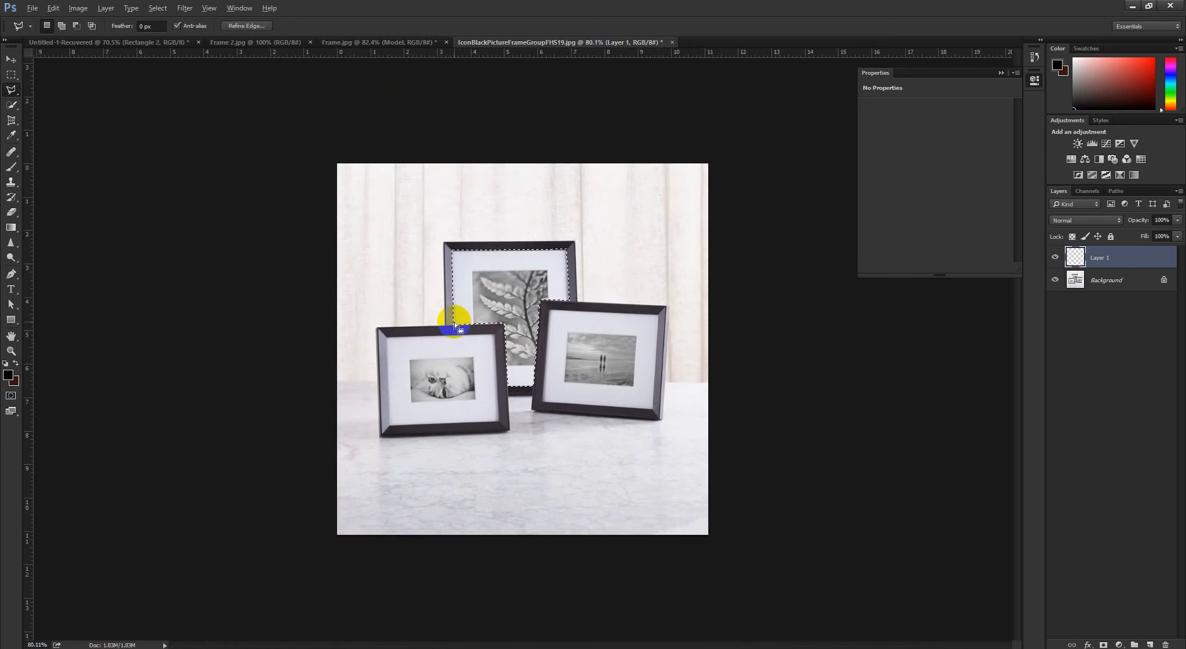
key(alt+BackSpace)
key(ctrl+d)
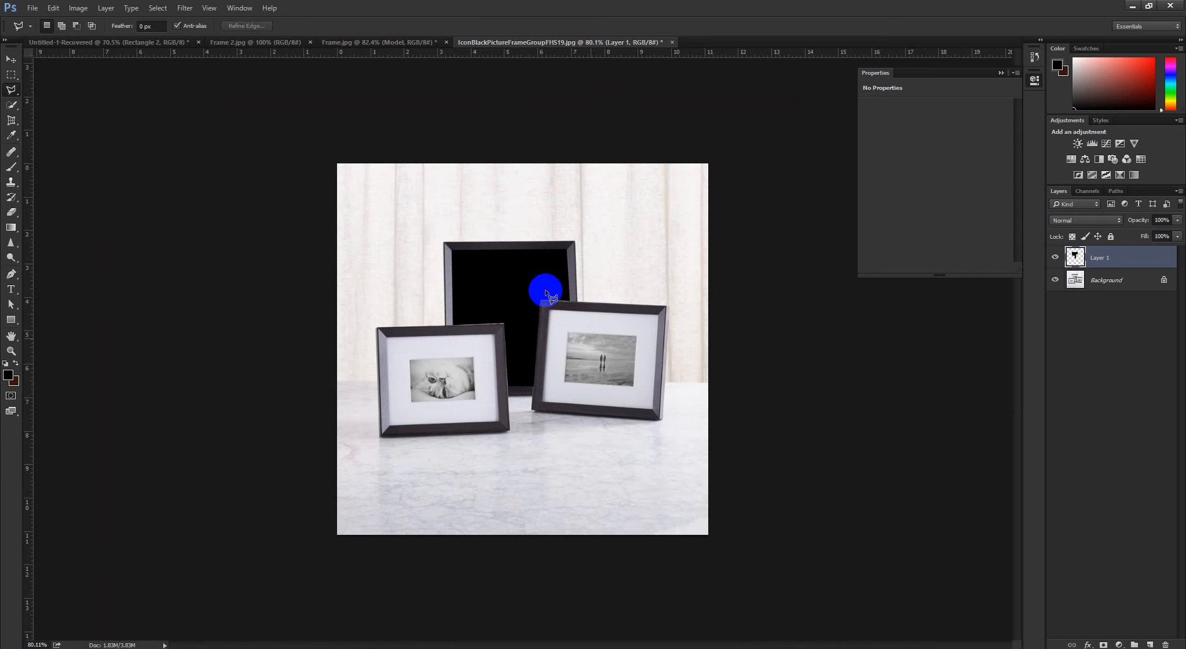
drag(545, 286, 164, 77)
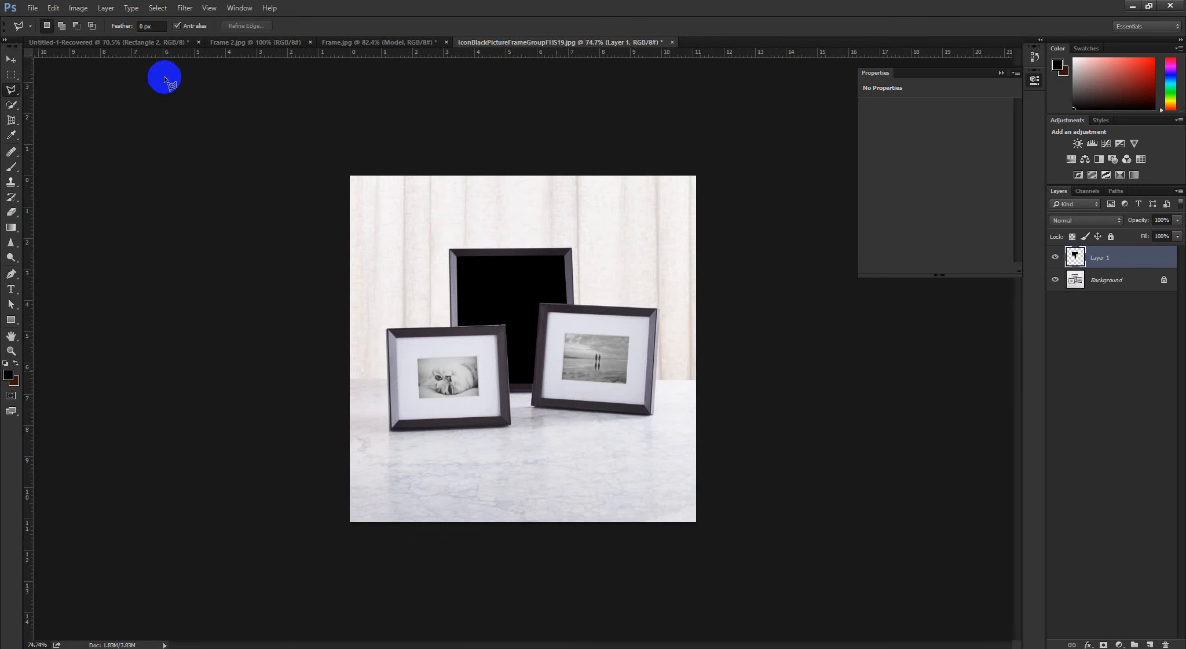
Place portrait-3355812.jpg as an embedded image in the picture frame group document
click(33, 8)
click(52, 194)
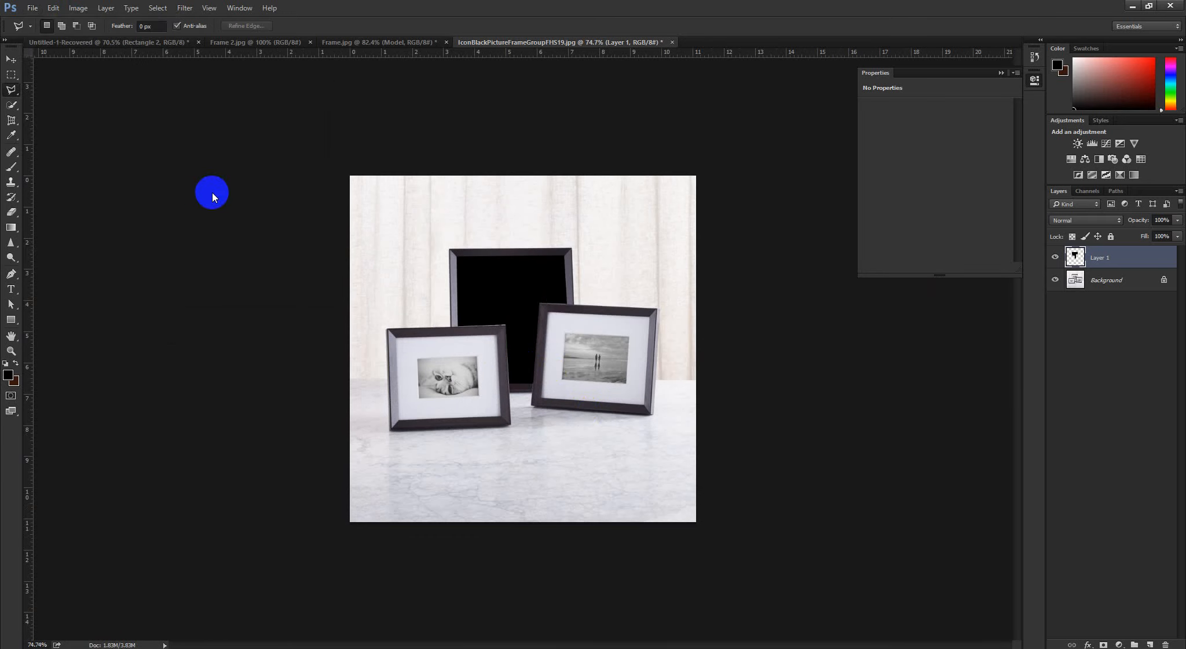
scroll(441, 209, down, 2)
scroll(440, 209, down, 8)
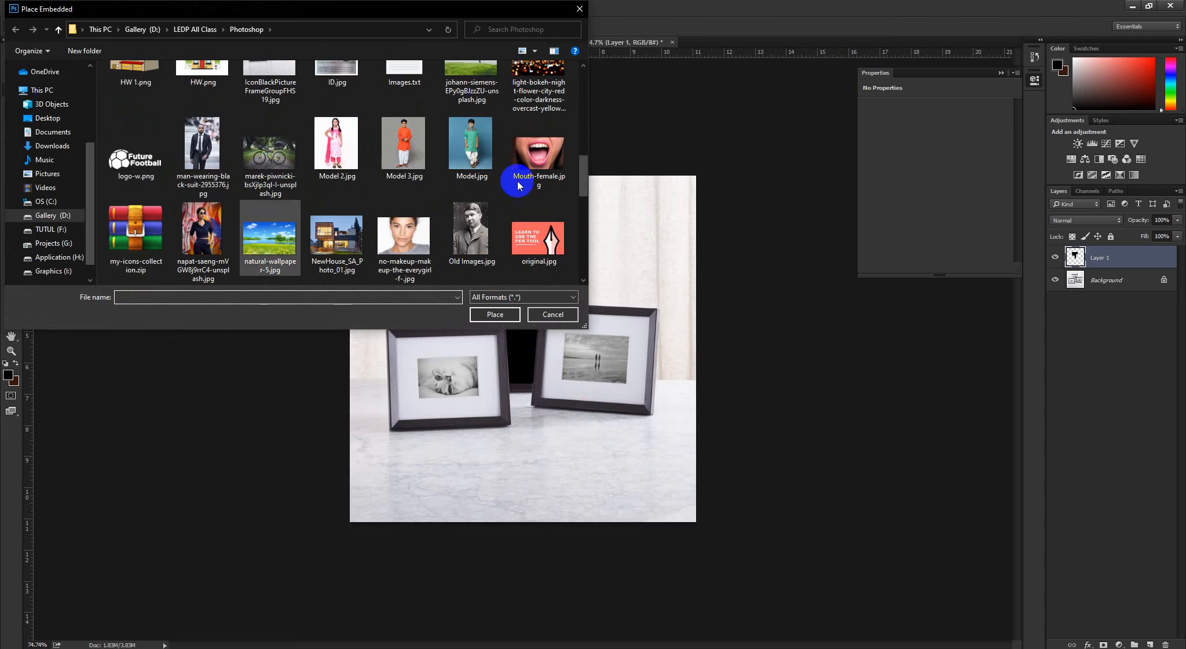
click(223, 228)
click(269, 238)
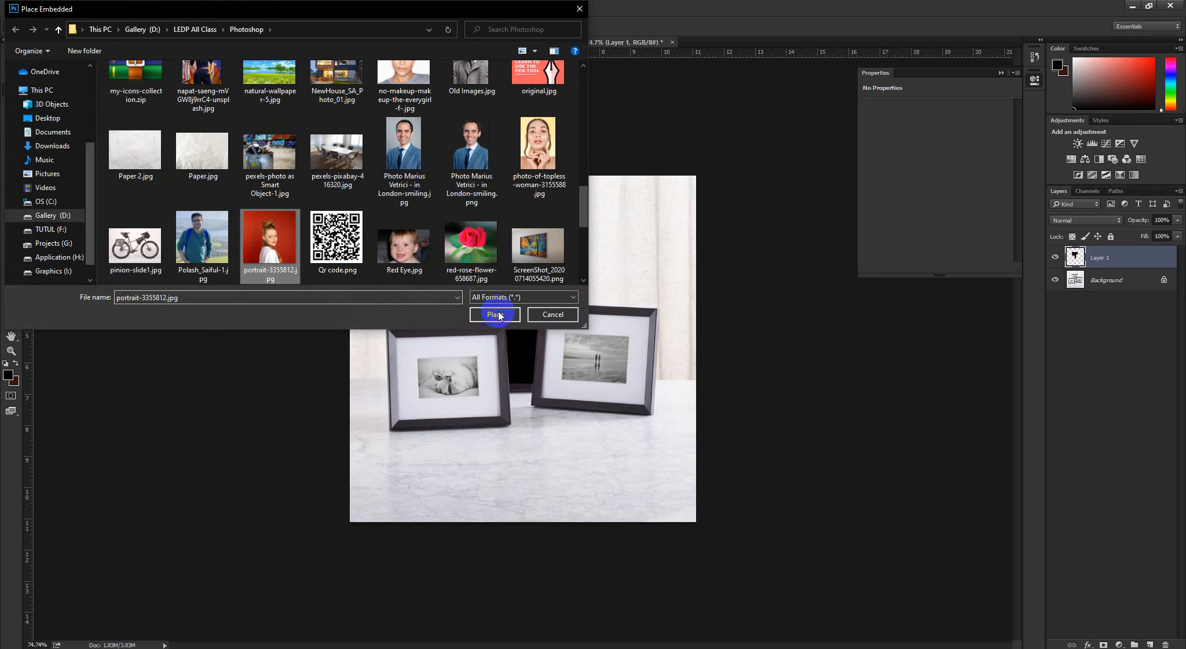
click(495, 314)
Scale the placed portrait down proportionally to about 27.6% around its centre, apply it, and hide the black-filled Layer 1
scroll(536, 295, up, 3)
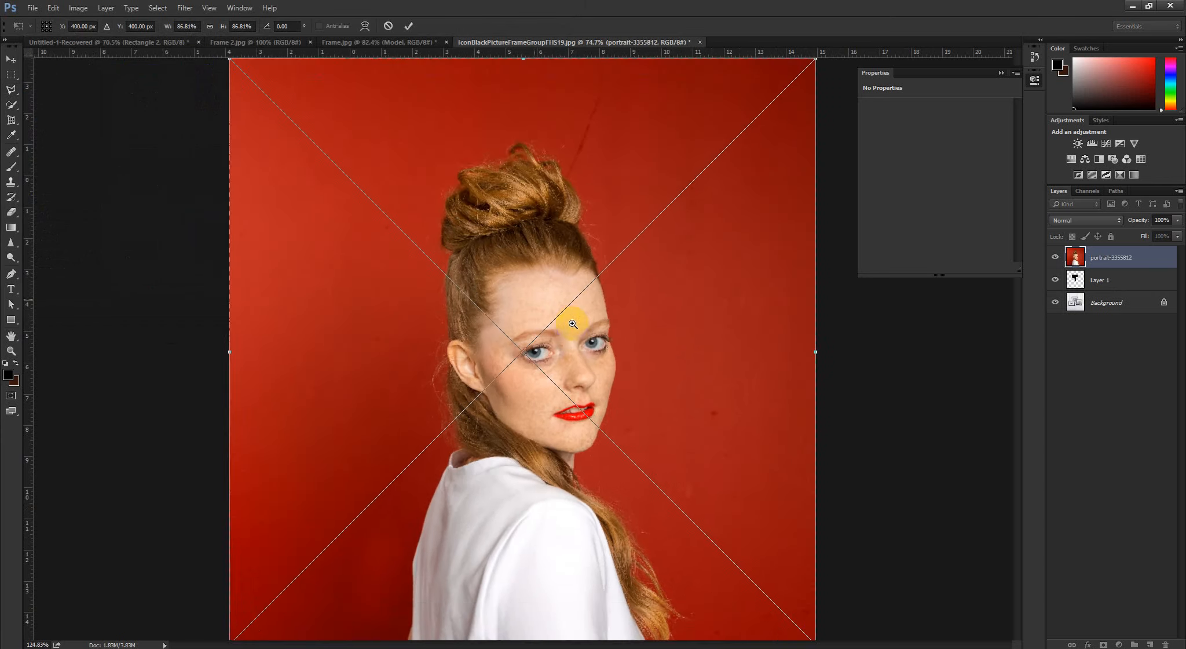
drag(811, 86, 635, 324)
click(408, 26)
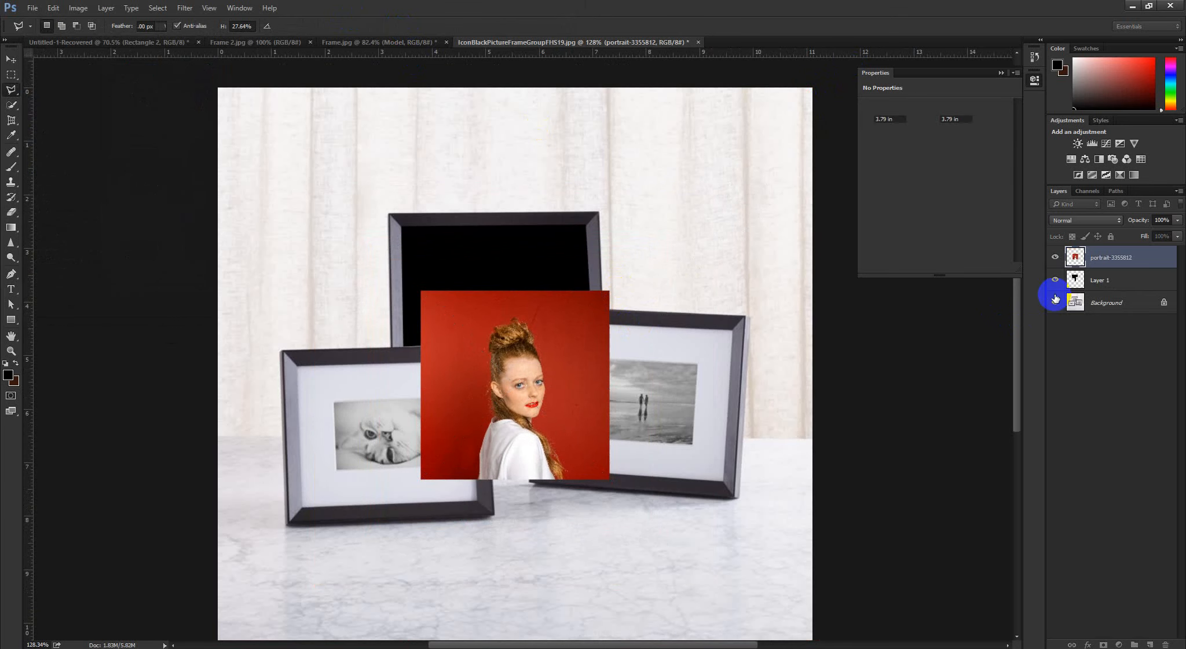
click(1055, 280)
scroll(564, 325, up, 4)
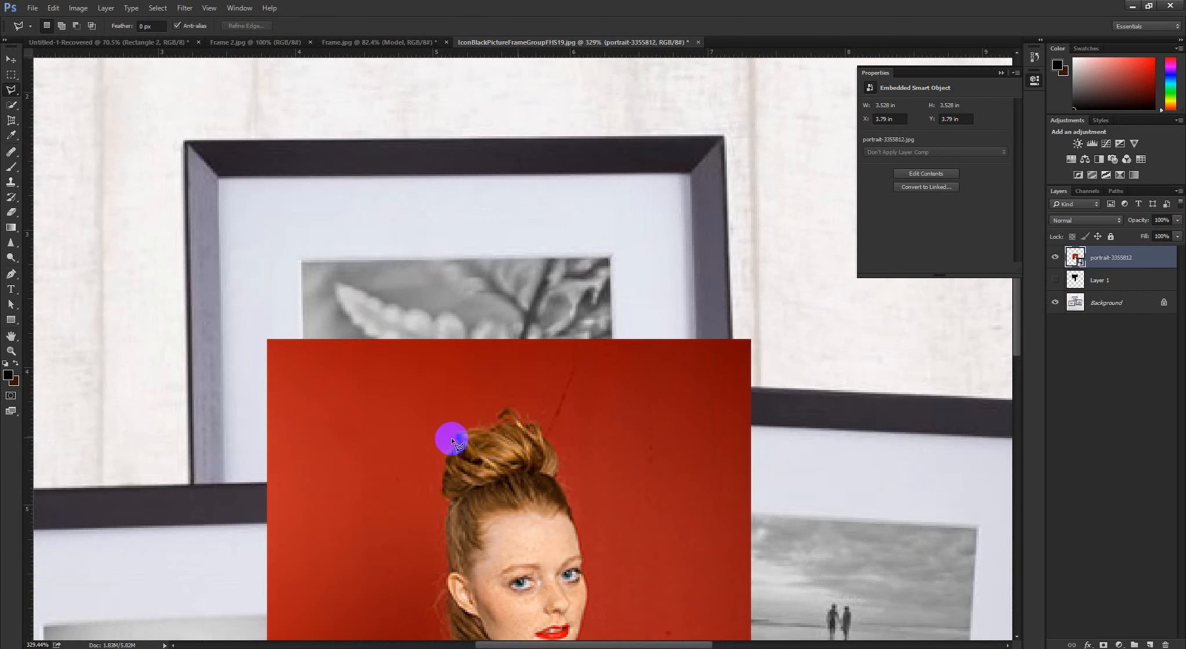
click(369, 304)
double_click(413, 394)
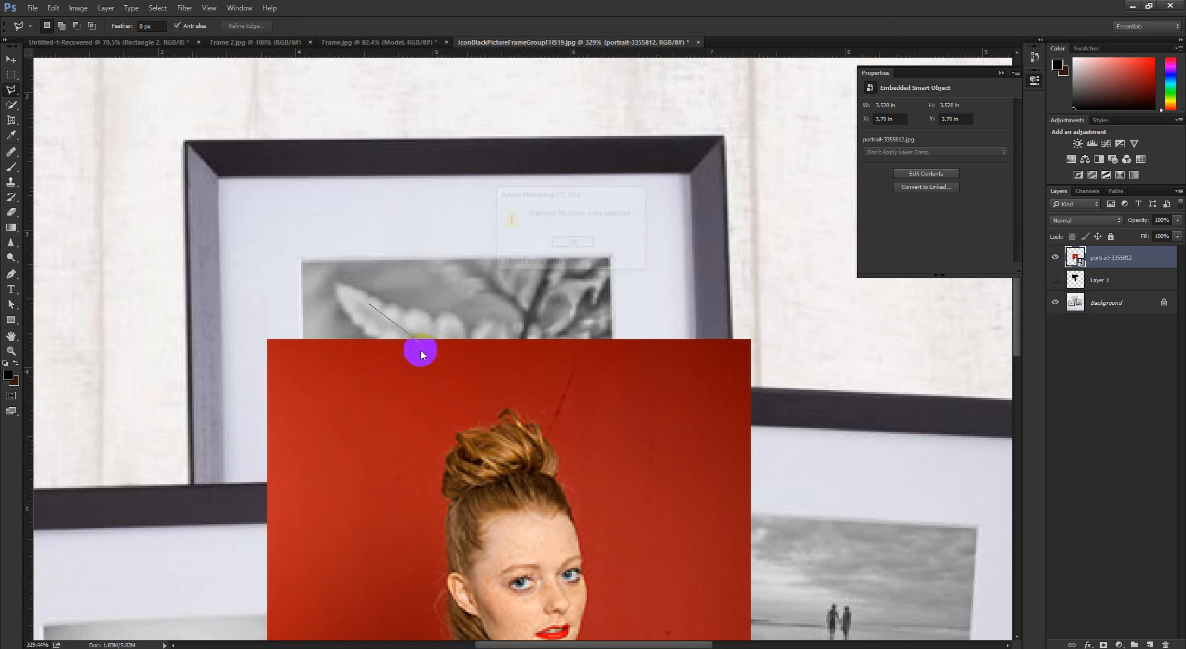
click(575, 242)
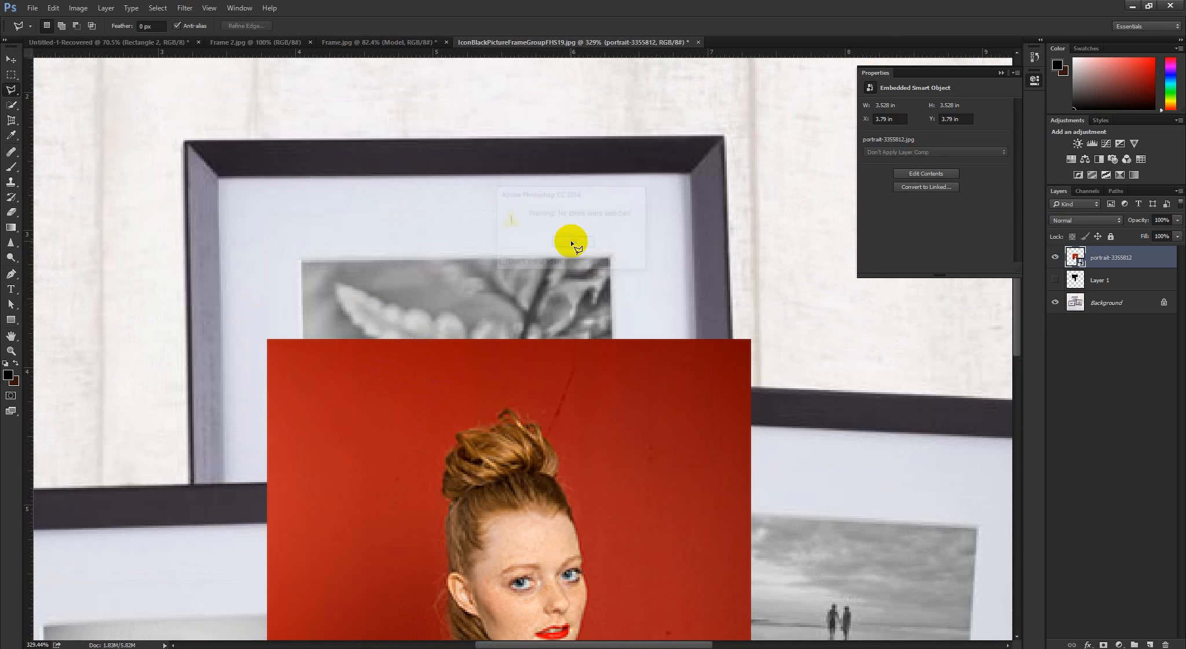
Move the portrait so its upper-left corner meets the inner upper-left corner of the rear frame
click(11, 59)
drag(467, 471, 402, 313)
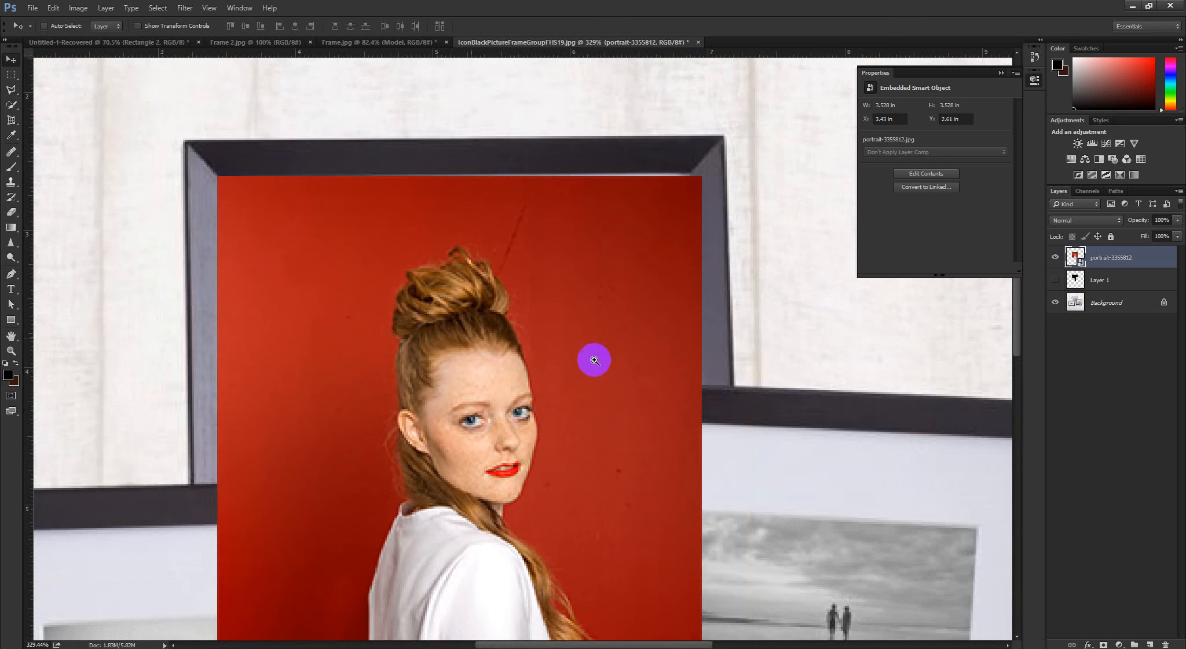
scroll(593, 354, down, 2)
Distort the portrait so its upper-right and both lower corners follow the rear frame's inner edges, and apply the transform
key(ctrl+t)
scroll(667, 246, up, 3)
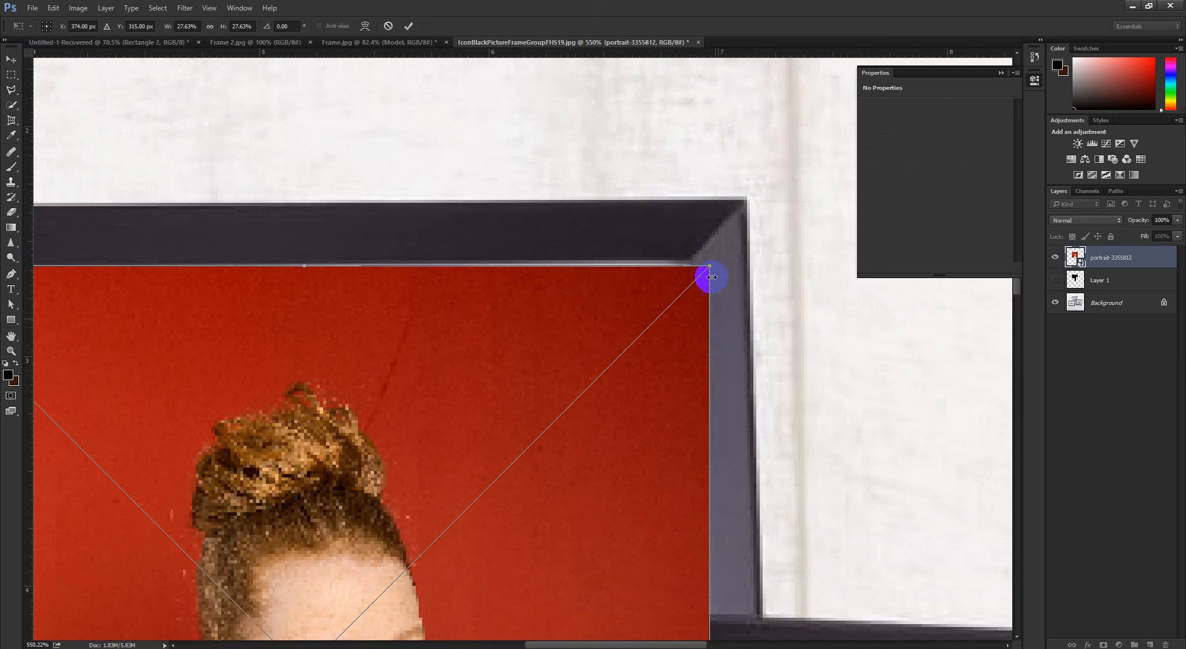
right_click(645, 306)
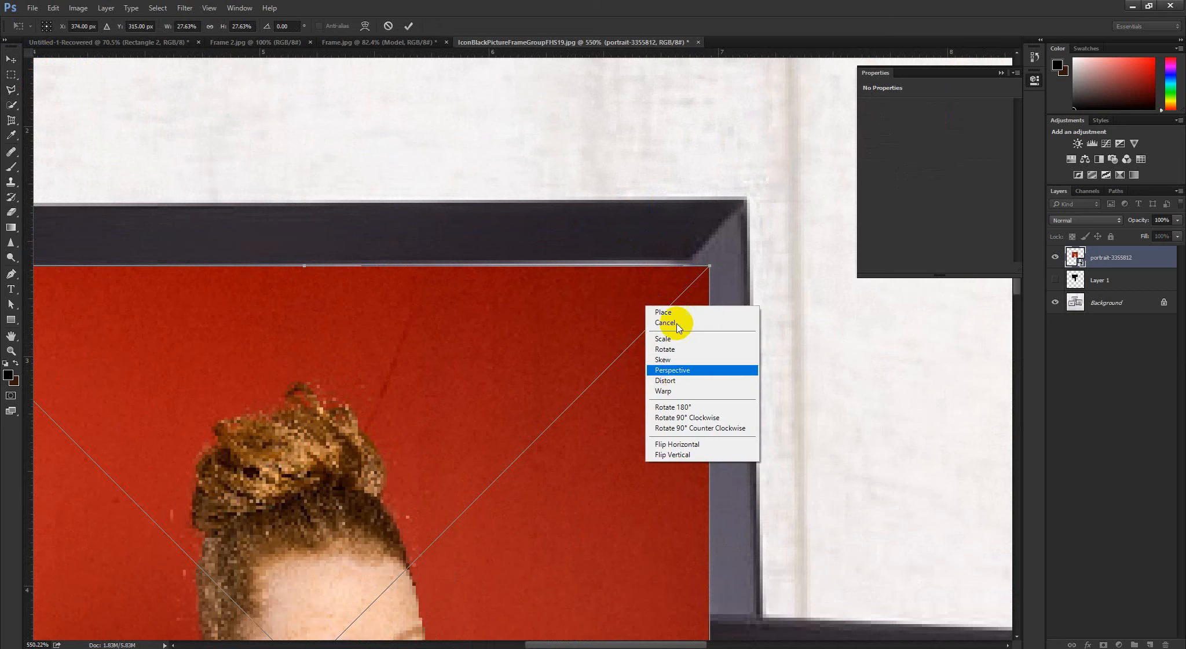
click(666, 380)
drag(705, 266, 689, 256)
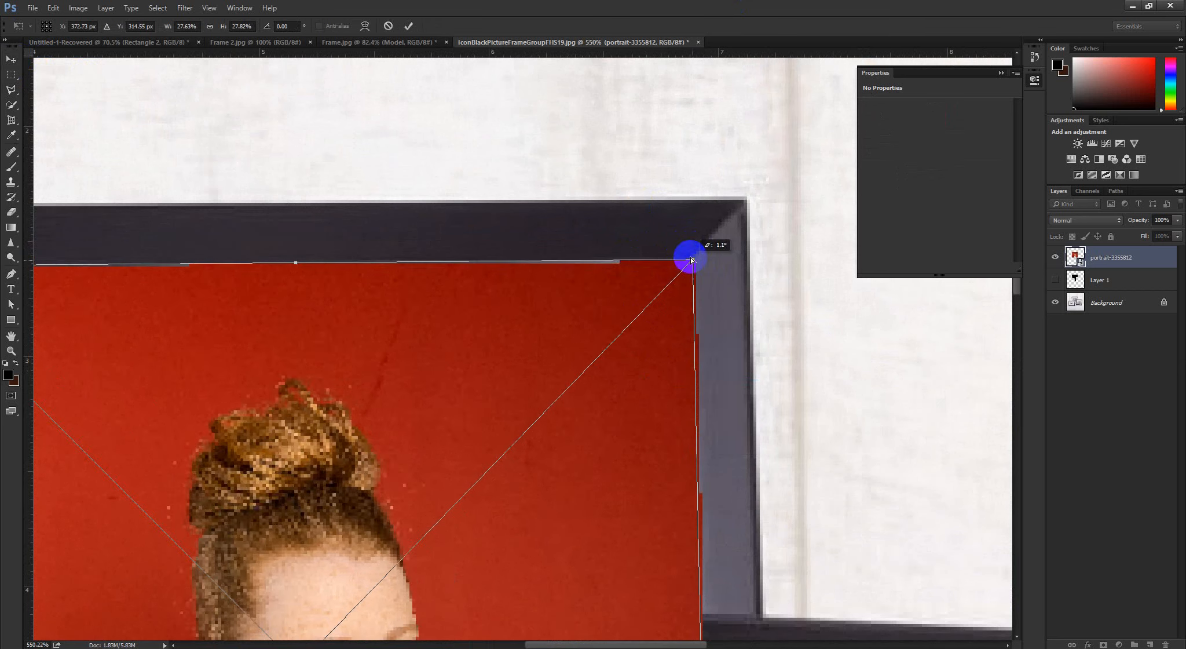
scroll(527, 379, down, 3)
scroll(437, 392, down, 2)
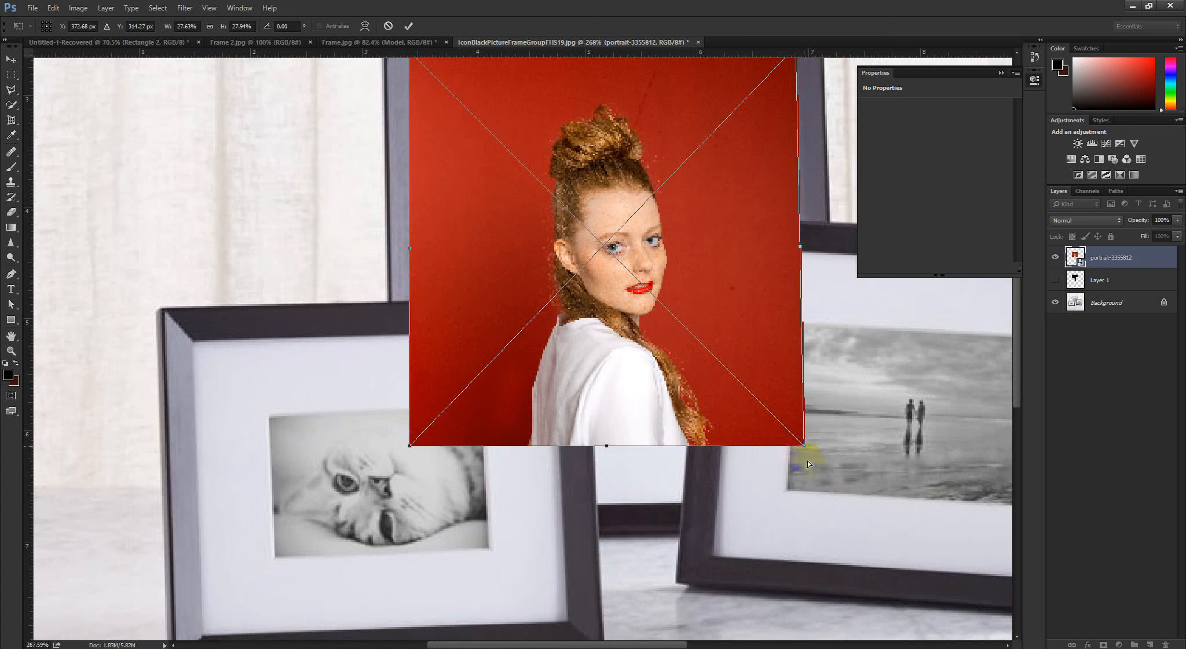
drag(808, 464, 818, 517)
drag(405, 442, 423, 528)
click(408, 26)
scroll(526, 393, down, 4)
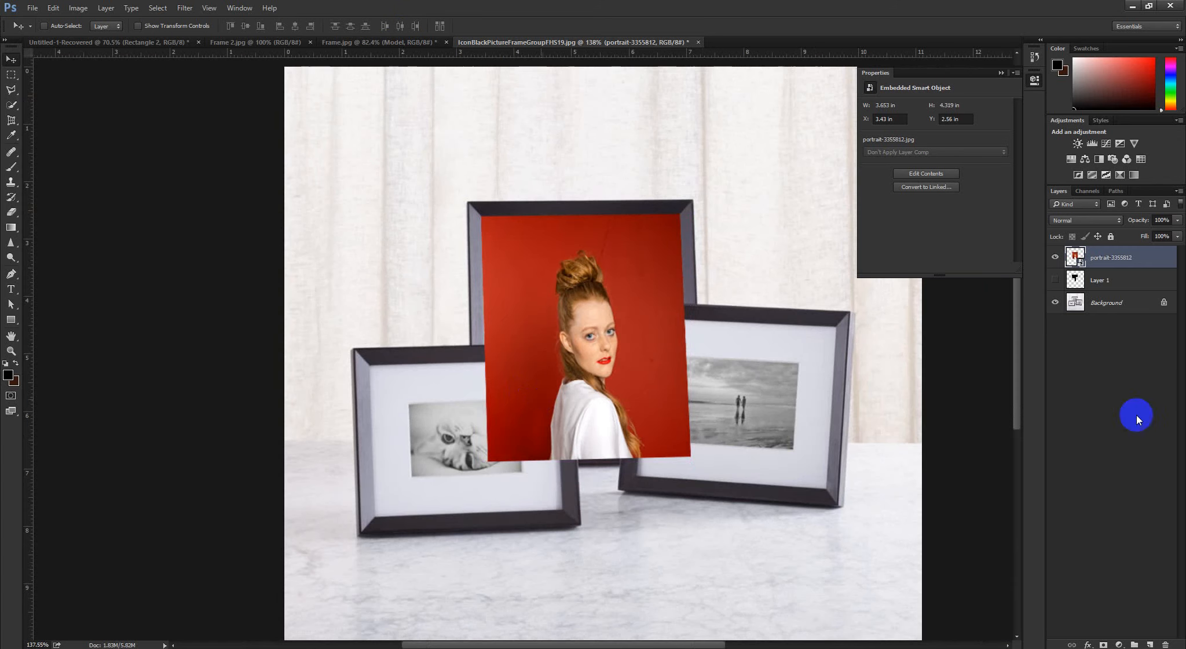
Show Layer 1 again and clip the portrait to it with a clipping mask
click(1055, 279)
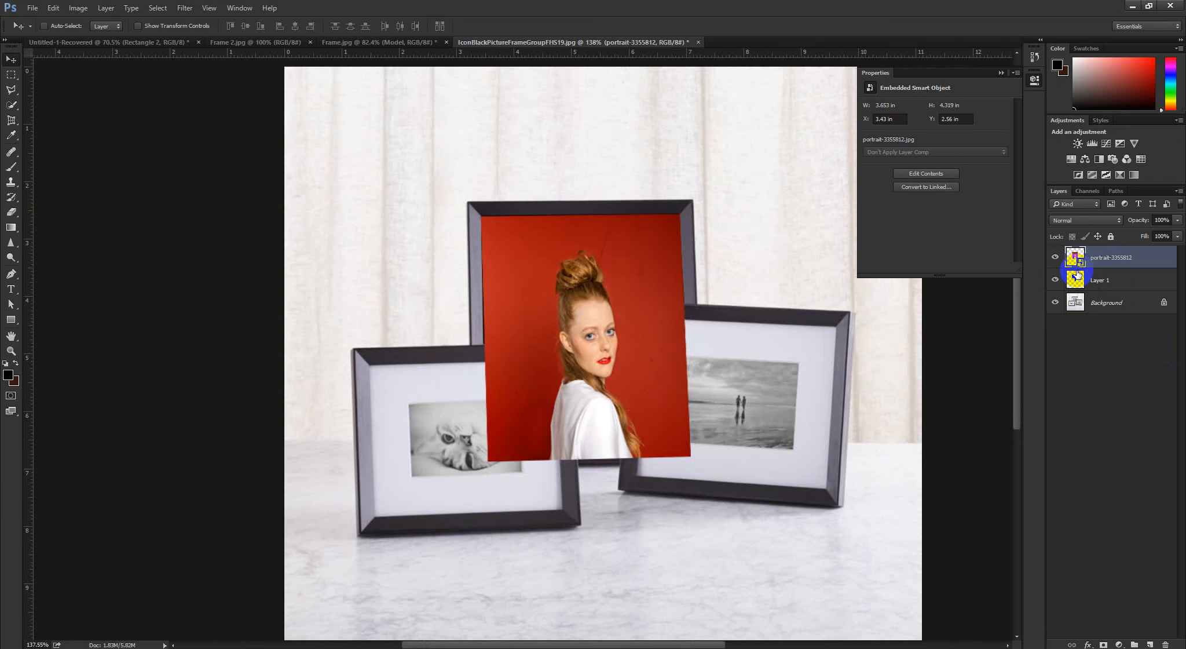
alt+click(1077, 268)
scroll(721, 339, down, 4)
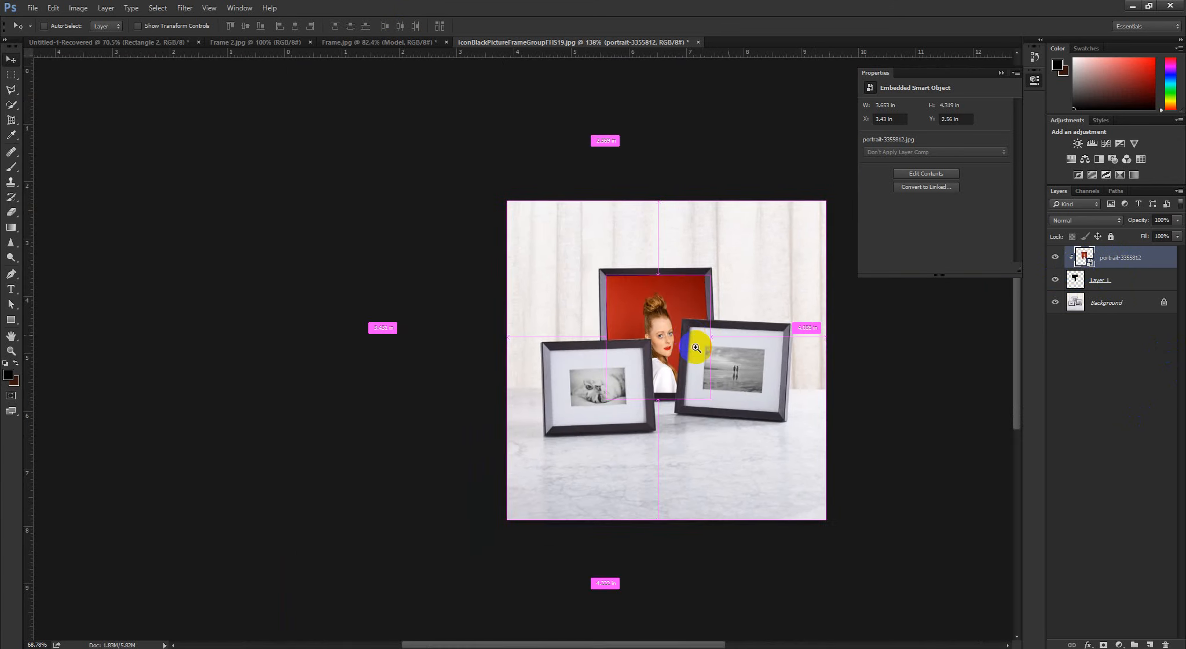
Examine how the clipped portrait's edges meet the frames up close, toggling the portrait's visibility and viewing the whole composition
scroll(548, 357, up, 10)
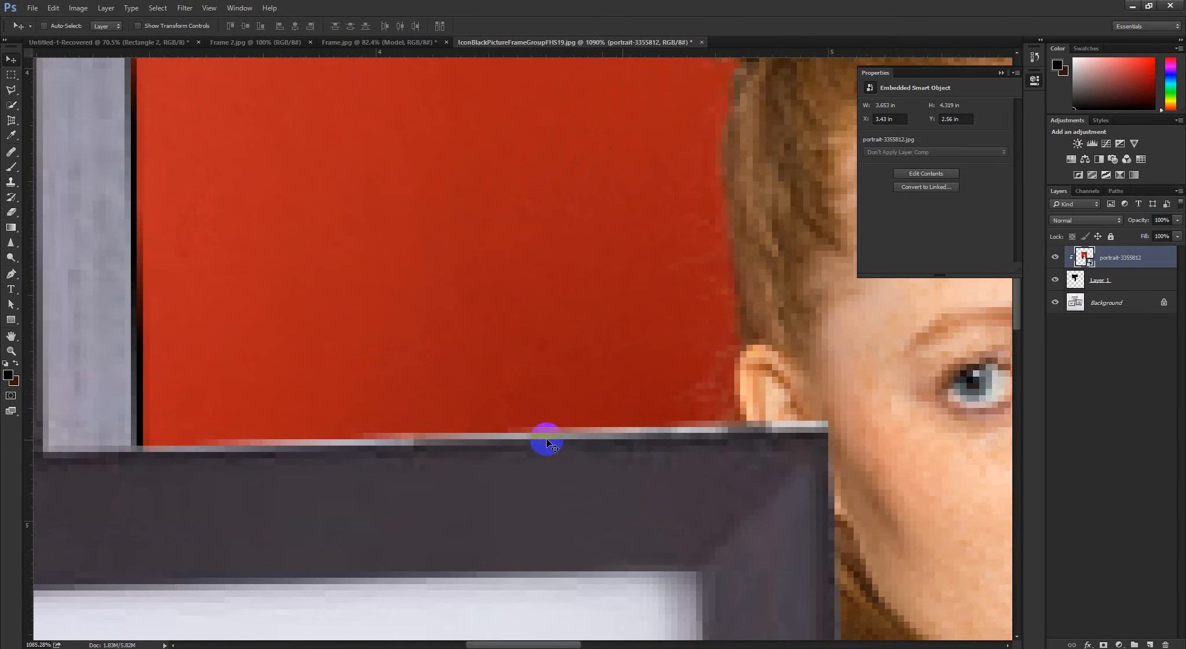
click(1055, 257)
click(1055, 258)
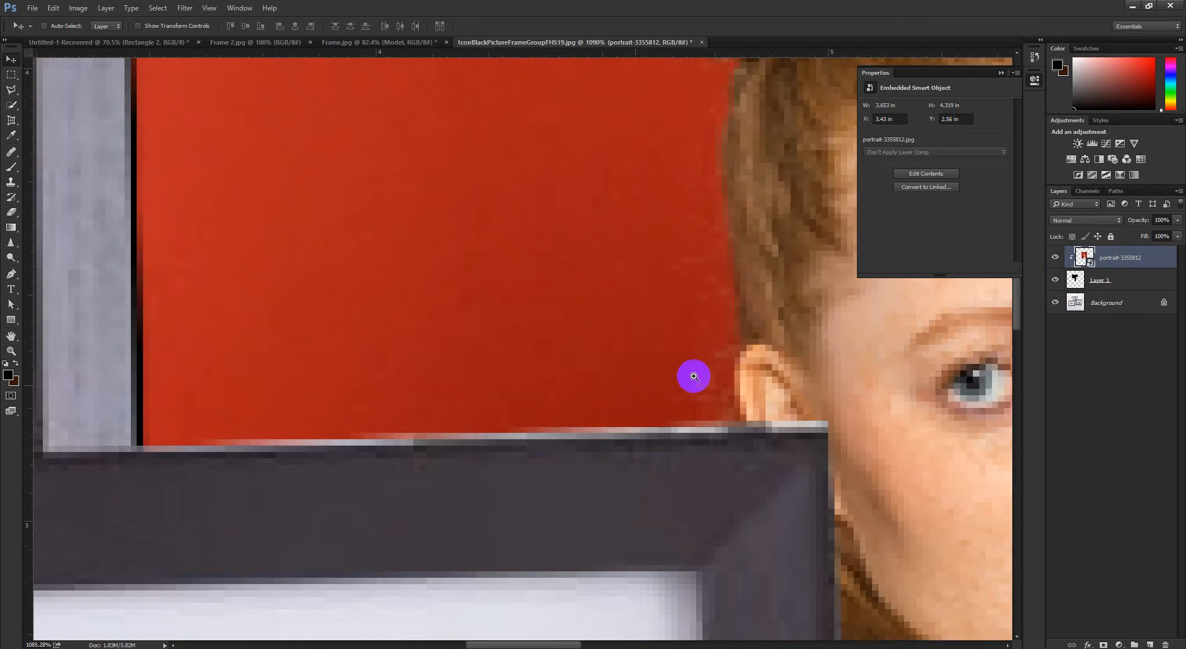
scroll(598, 379, down, 7)
scroll(597, 380, down, 5)
scroll(577, 389, up, 5)
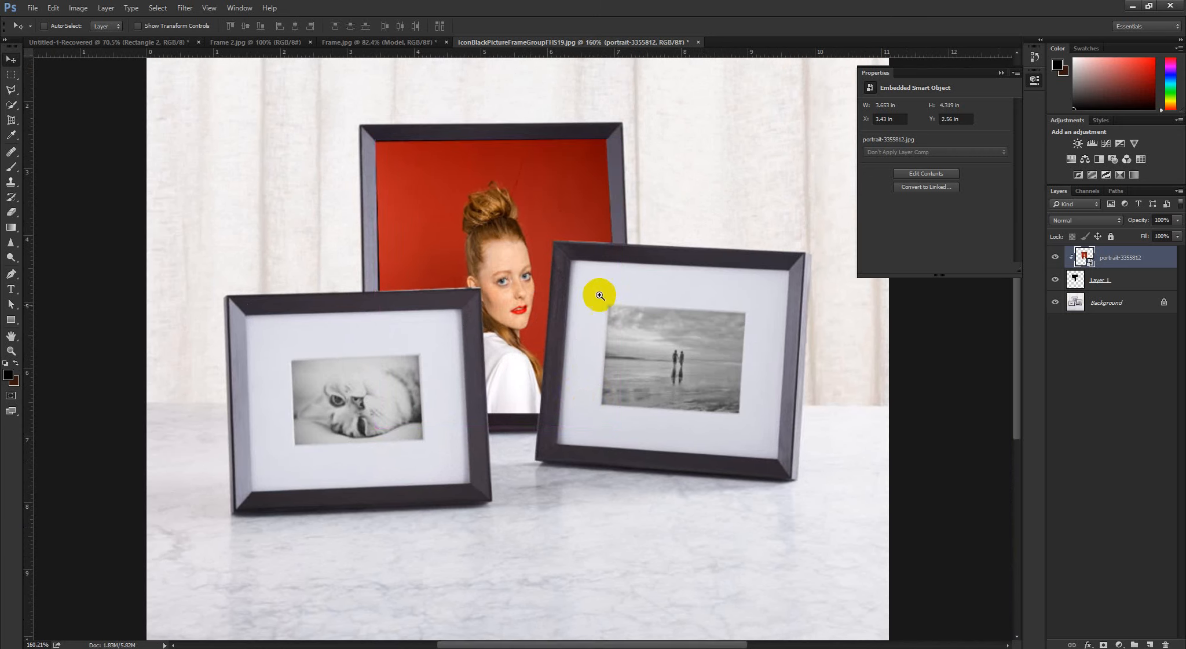
scroll(598, 294, down, 2)
scroll(580, 291, up, 1)
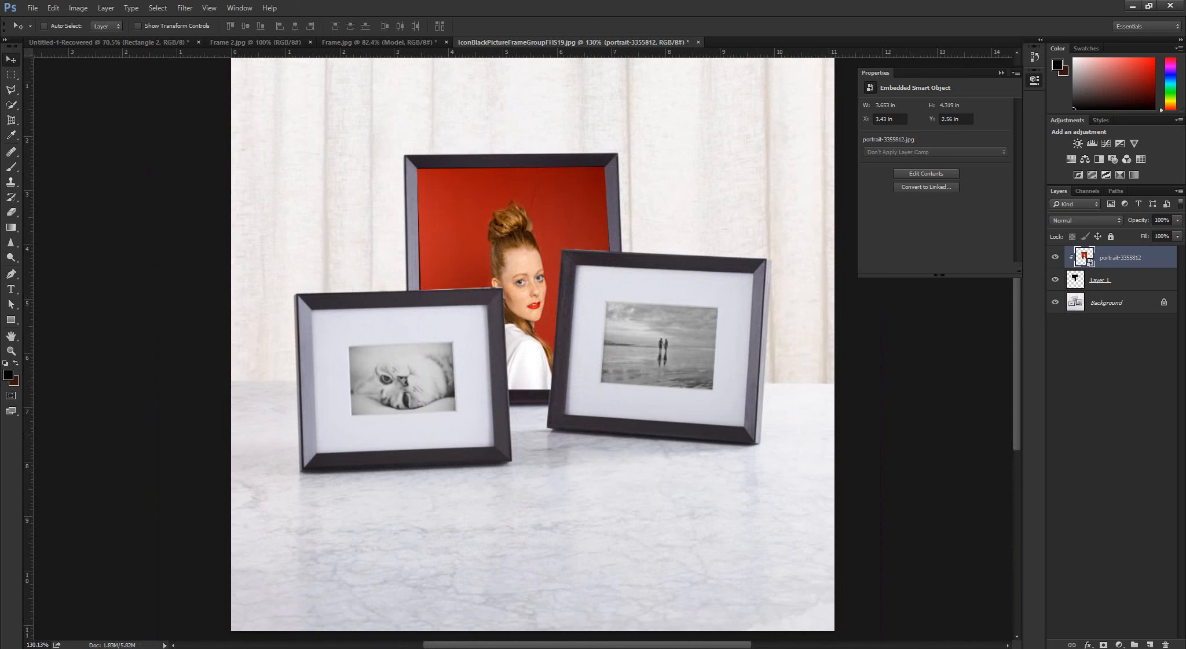
scroll(561, 287, up, 1)
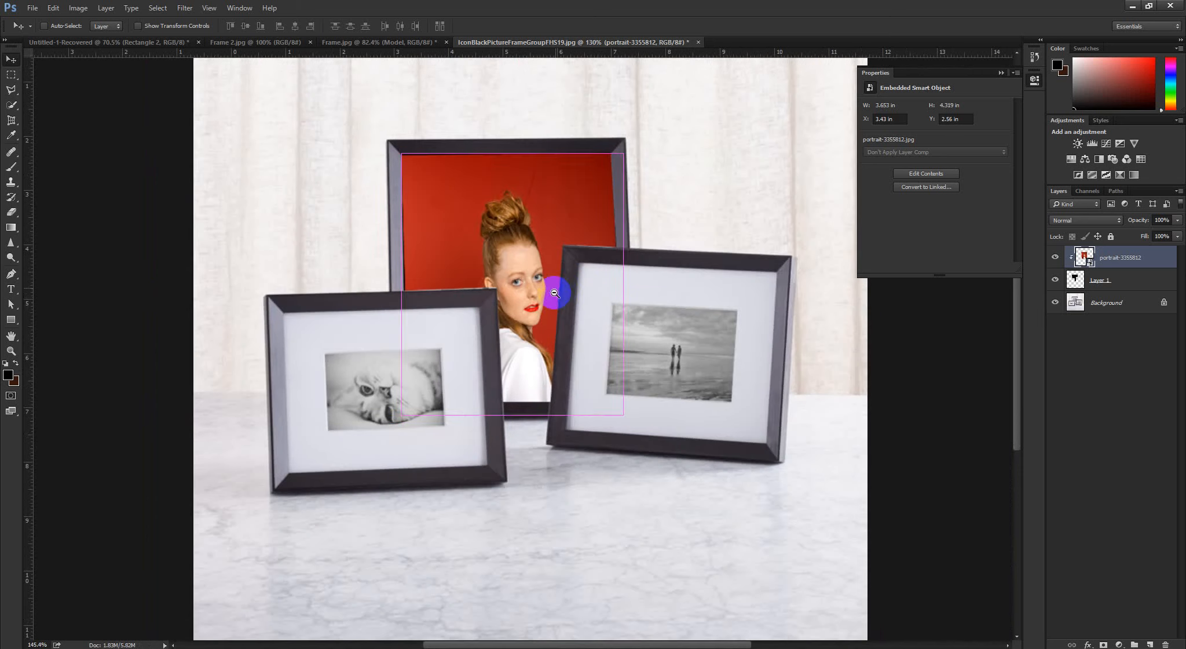
Release the portrait's clipping mask and load the shape of Layer 1 as a selection
alt+click(1105, 271)
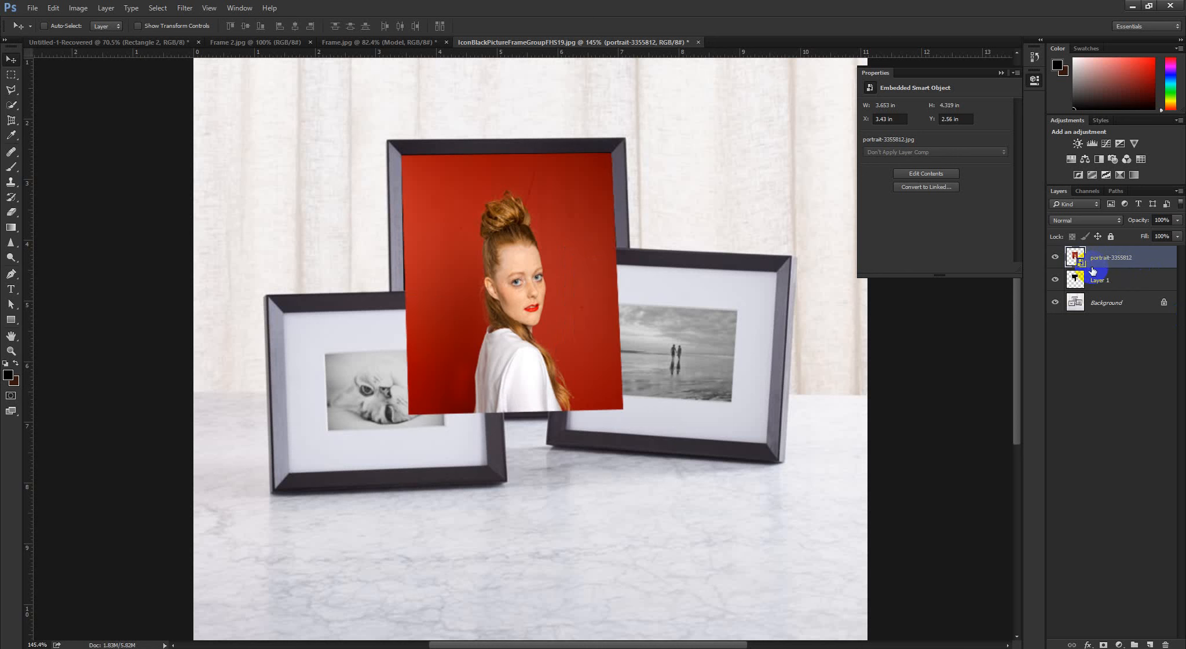
click(1107, 281)
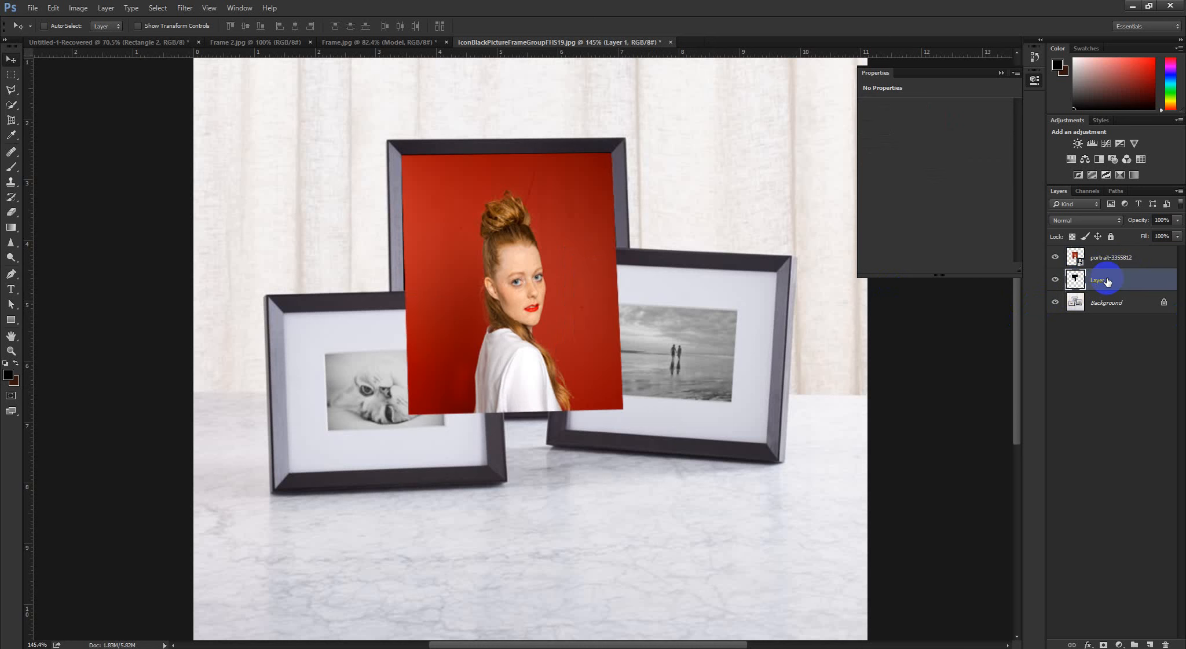
ctrl+click(1074, 288)
Clear the black fill from Layer 1 and delete the layer, keeping the selection active
key(Delete)
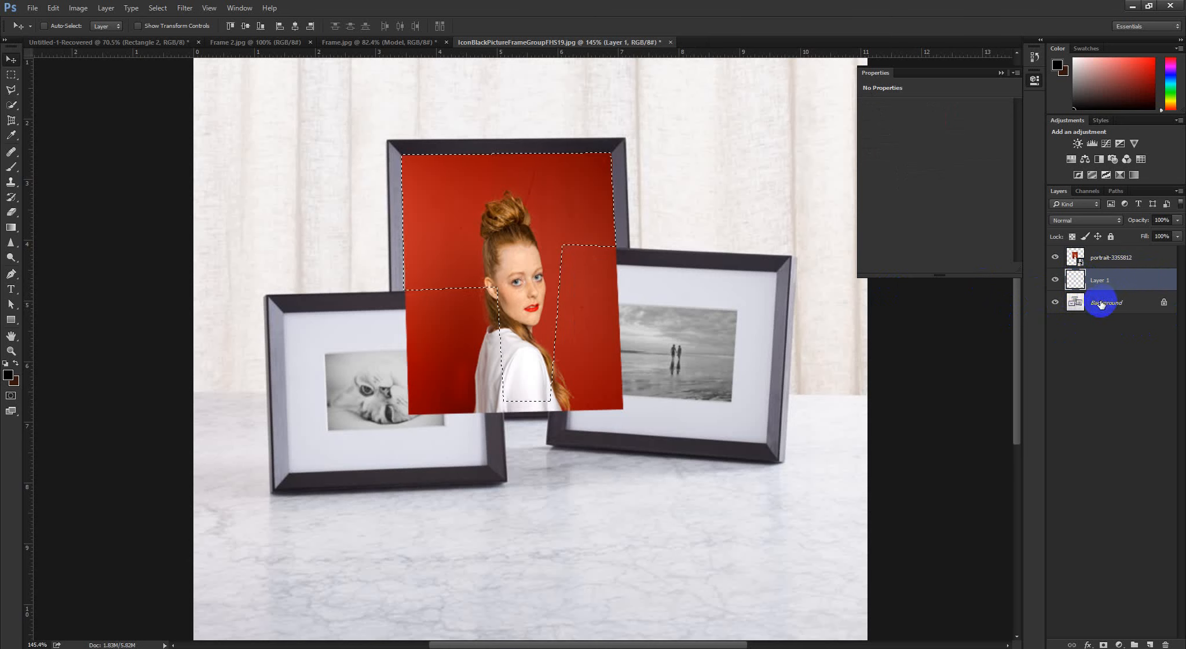
drag(1103, 280, 1166, 644)
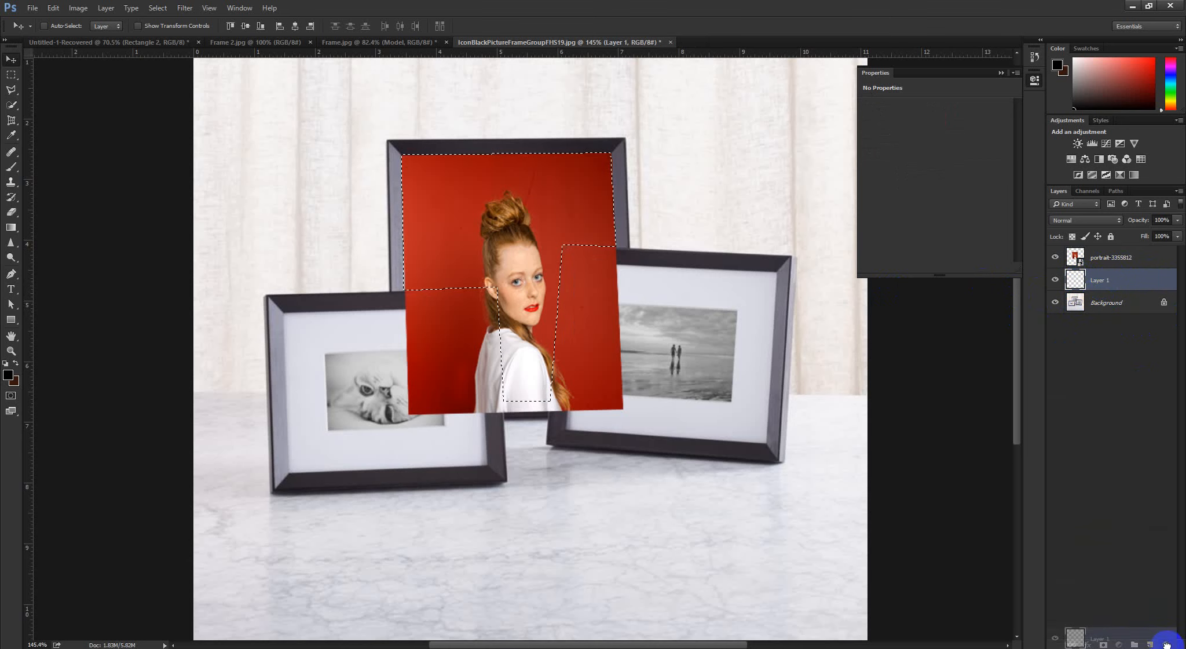
scroll(648, 266, down, 3)
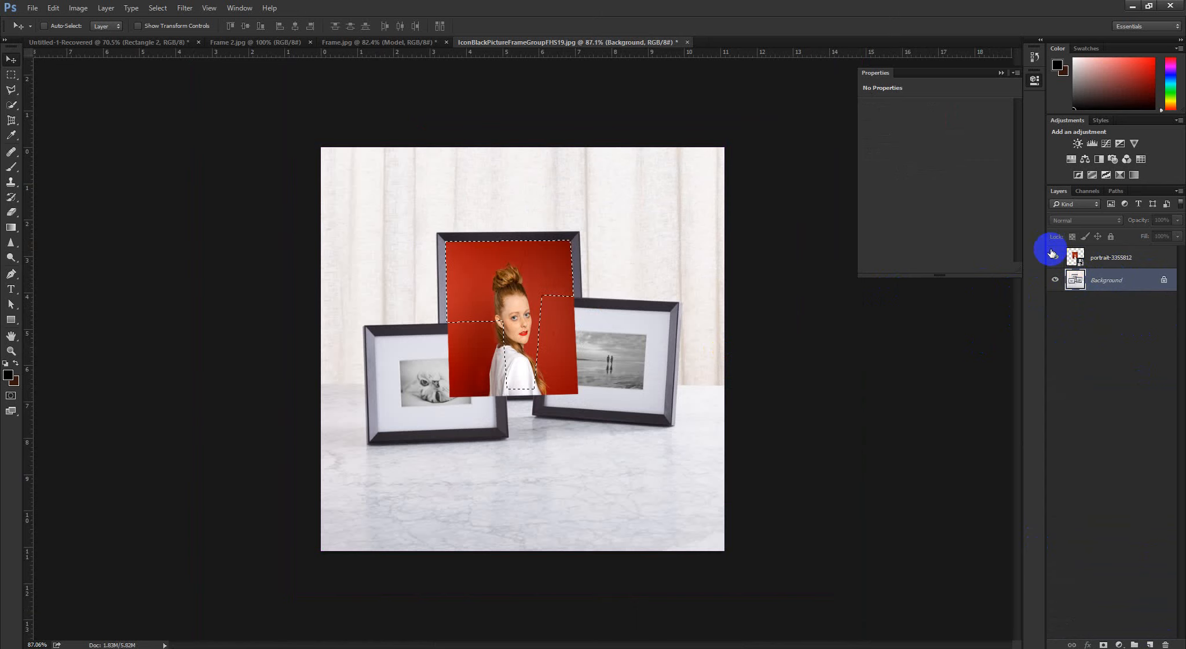
Hide the portrait to check the selection against the rear frame's visible opening
click(1055, 257)
scroll(606, 267, up, 4)
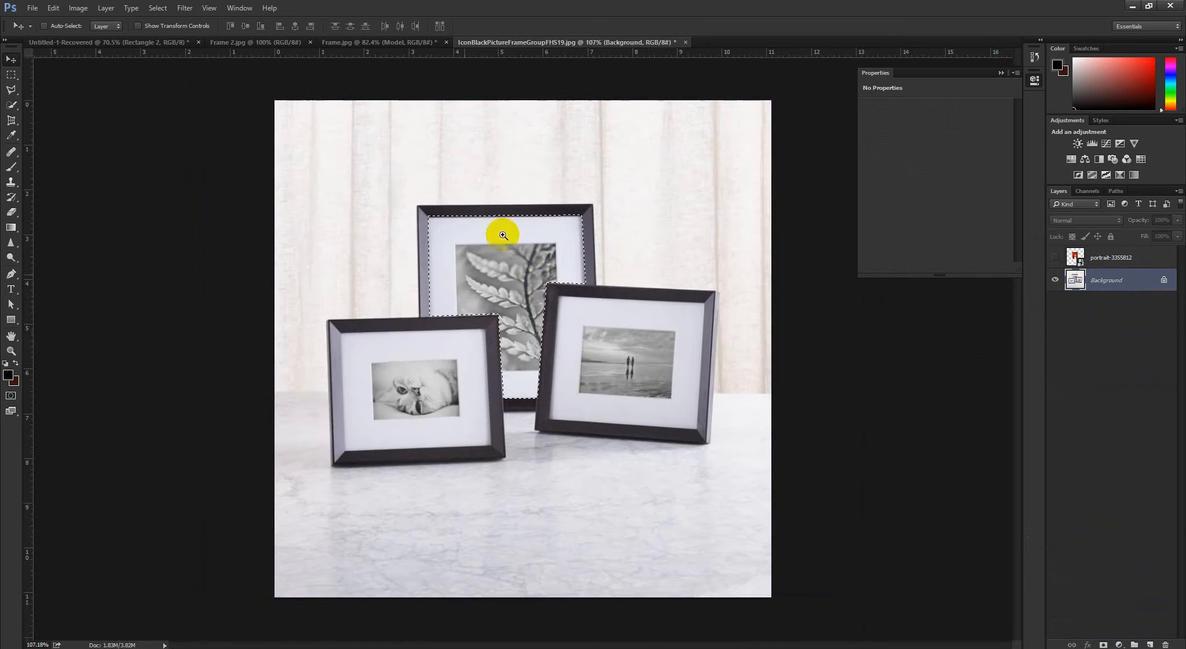
scroll(460, 264, down, 2)
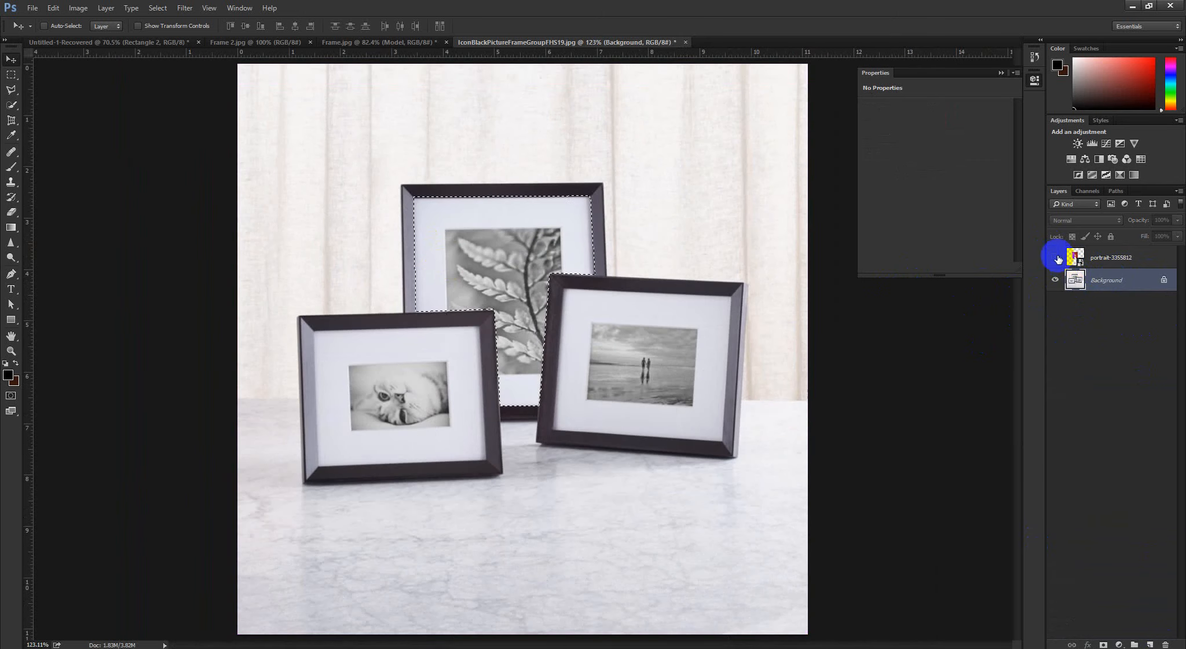
Show the portrait again and add a layer mask to it from the active selection
click(1055, 256)
click(1111, 258)
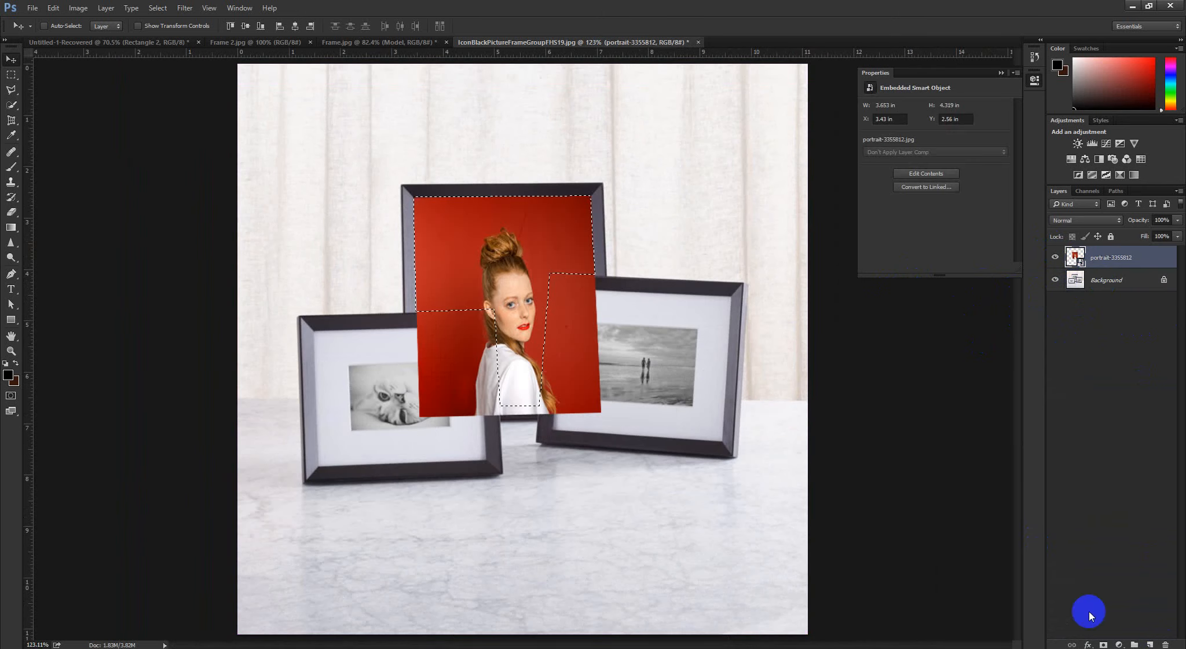
click(1103, 644)
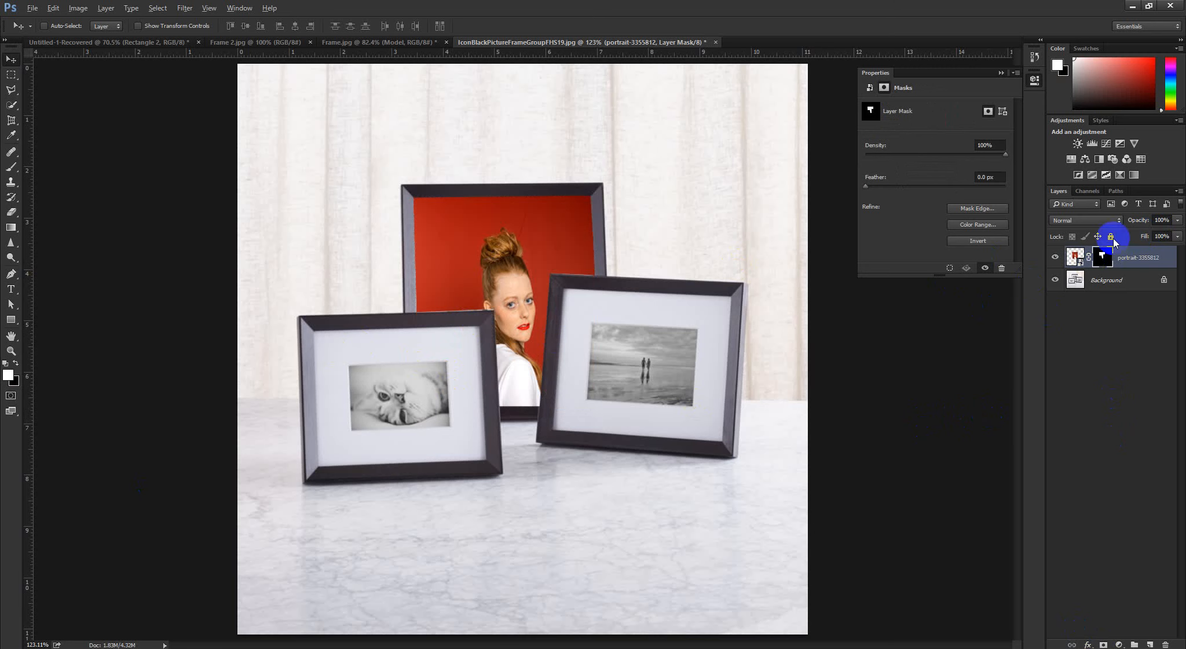
View the portrait's layer mask on its own to examine its black and white areas, and return to the normal image view
alt+click(1104, 257)
scroll(553, 243, up, 5)
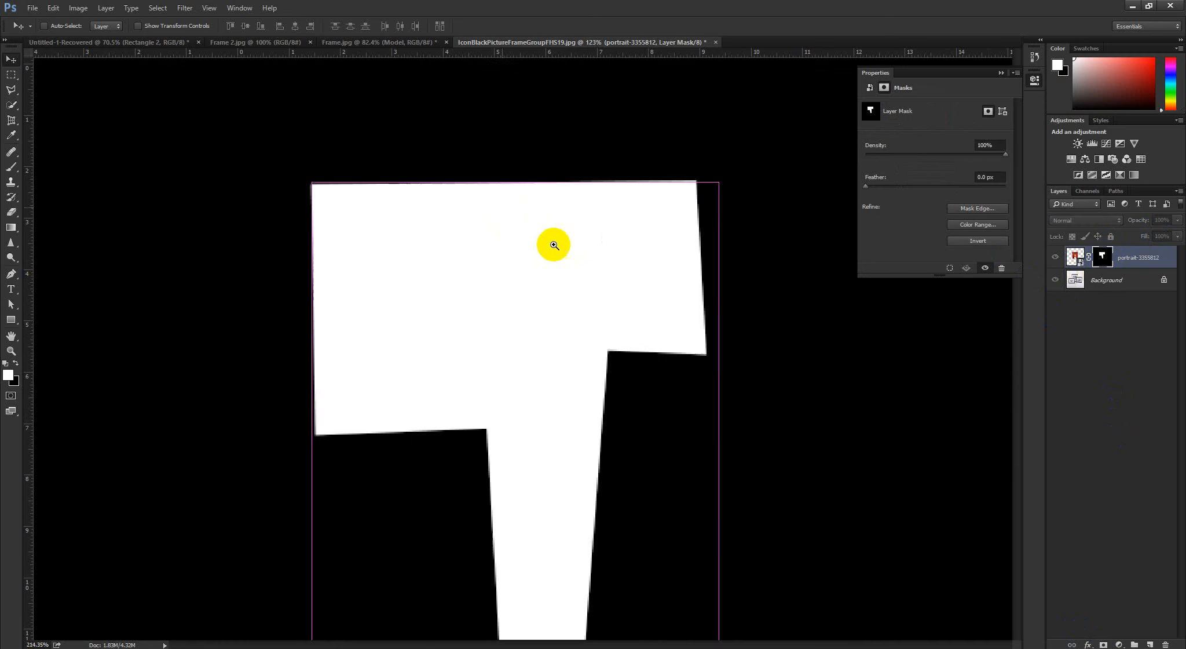
scroll(428, 251, down, 6)
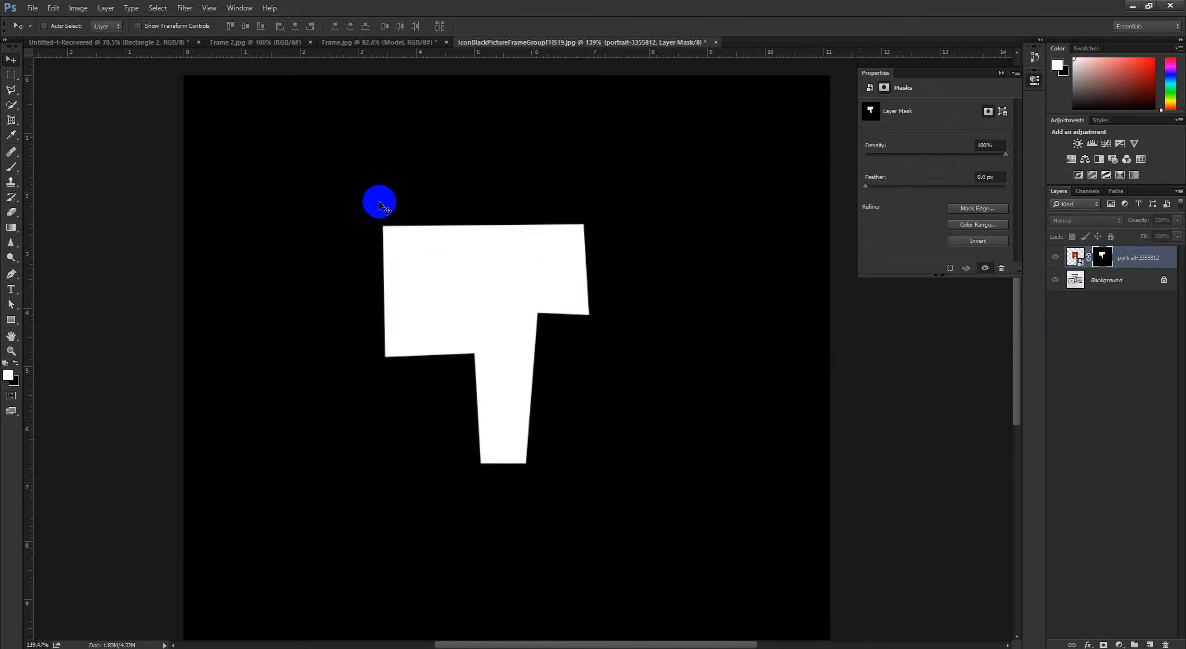
scroll(538, 279, down, 3)
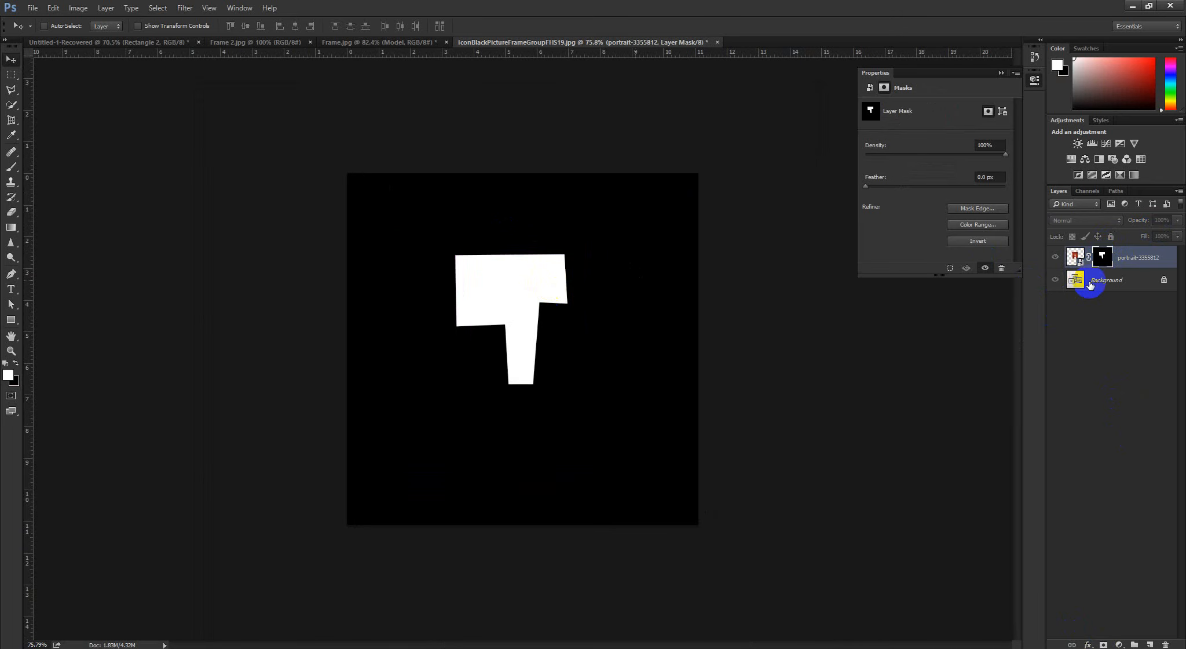
alt+click(1103, 256)
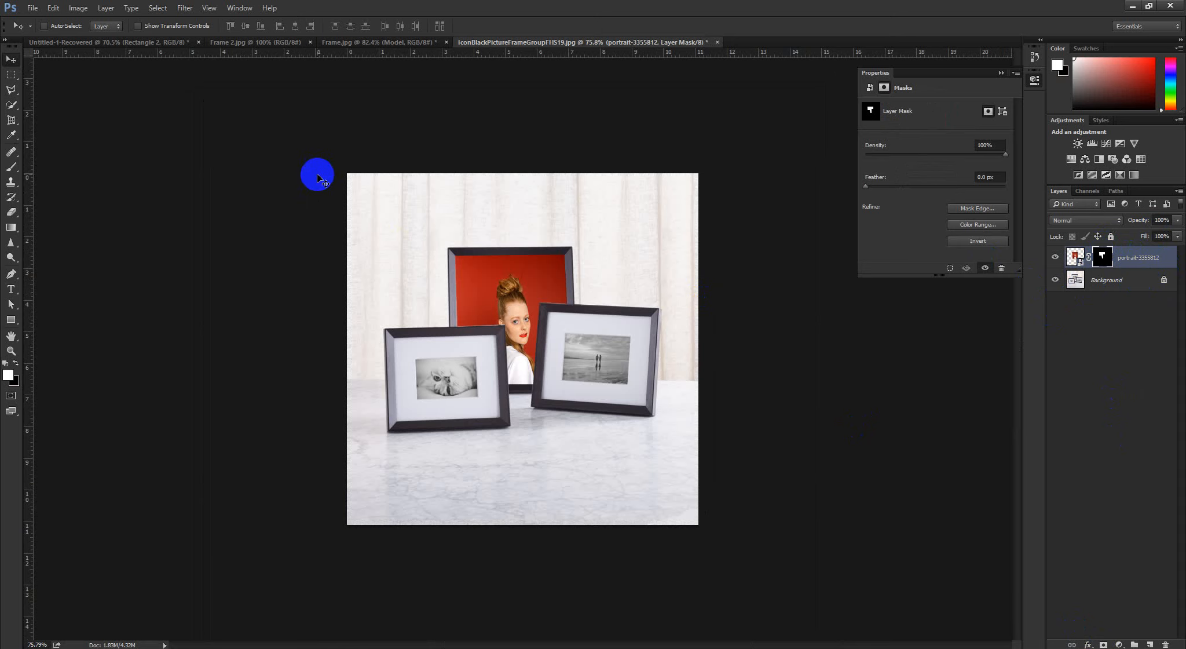
click(146, 43)
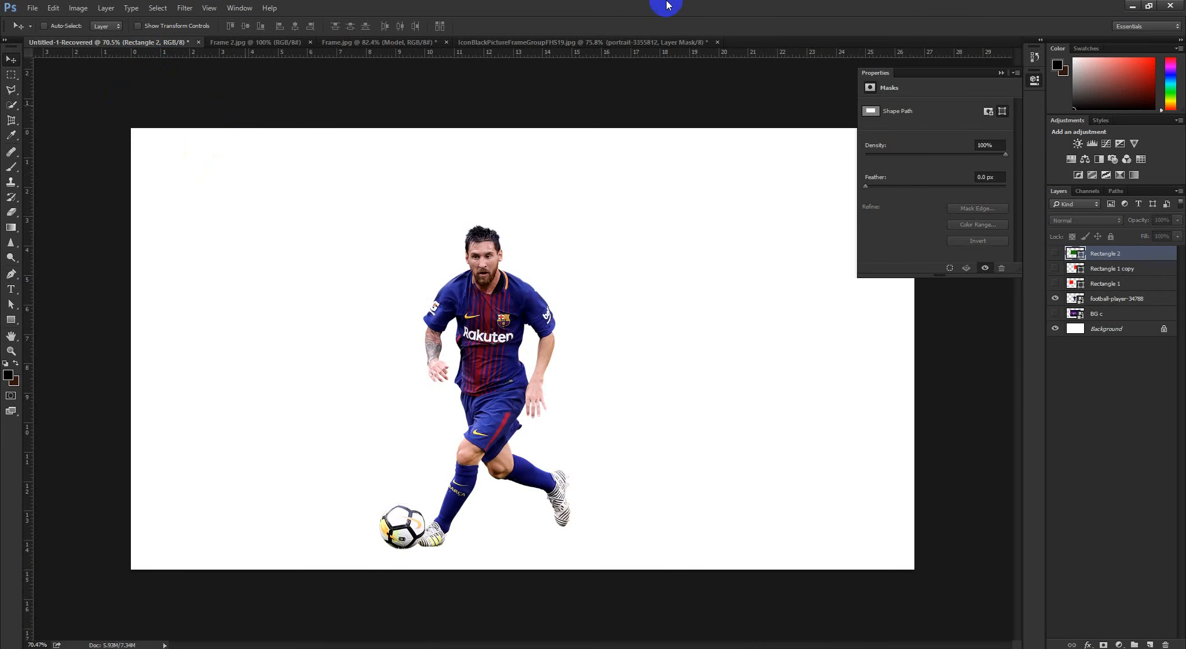
click(636, 42)
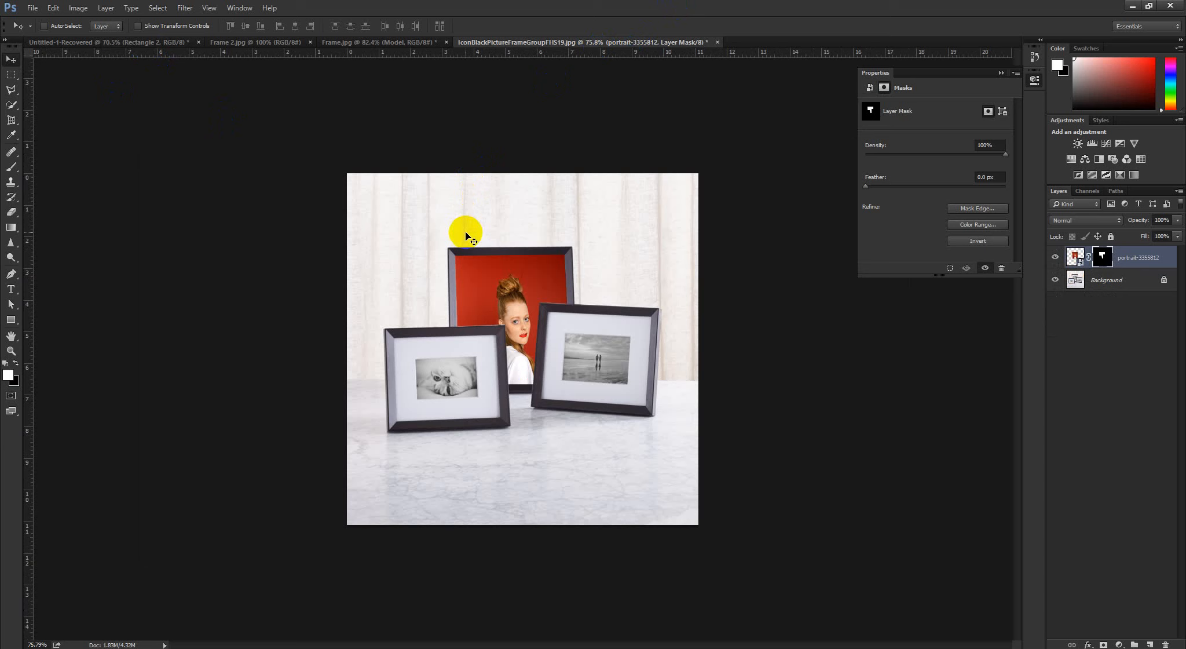
key(ctrl+t)
right_click(547, 299)
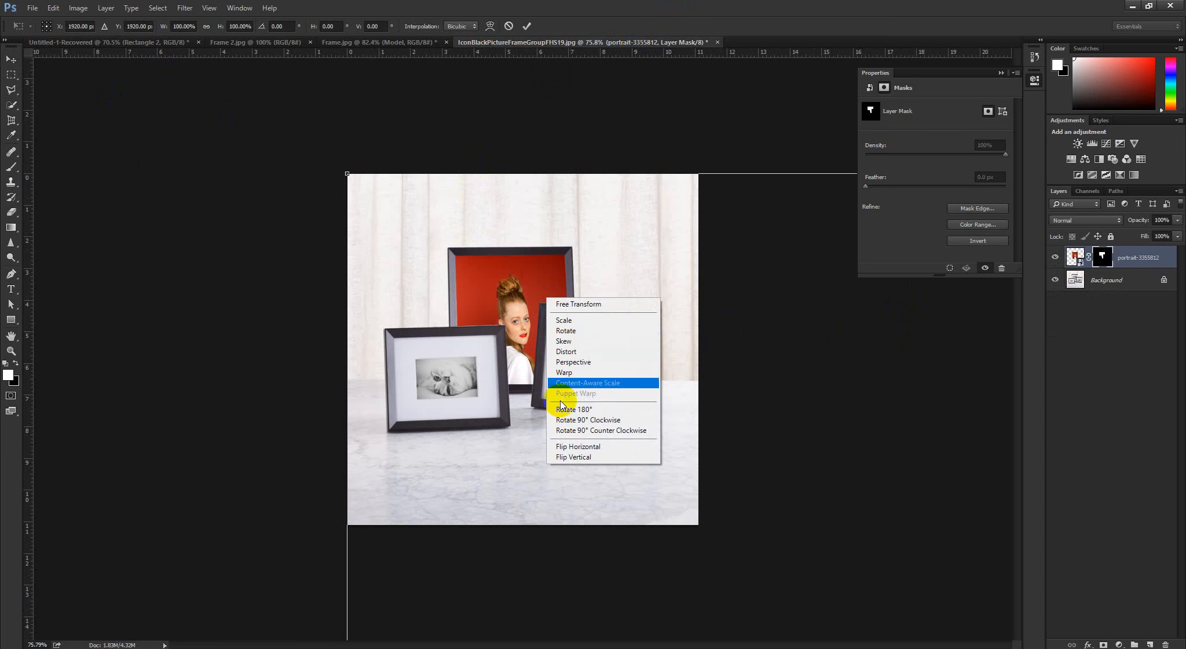
click(637, 36)
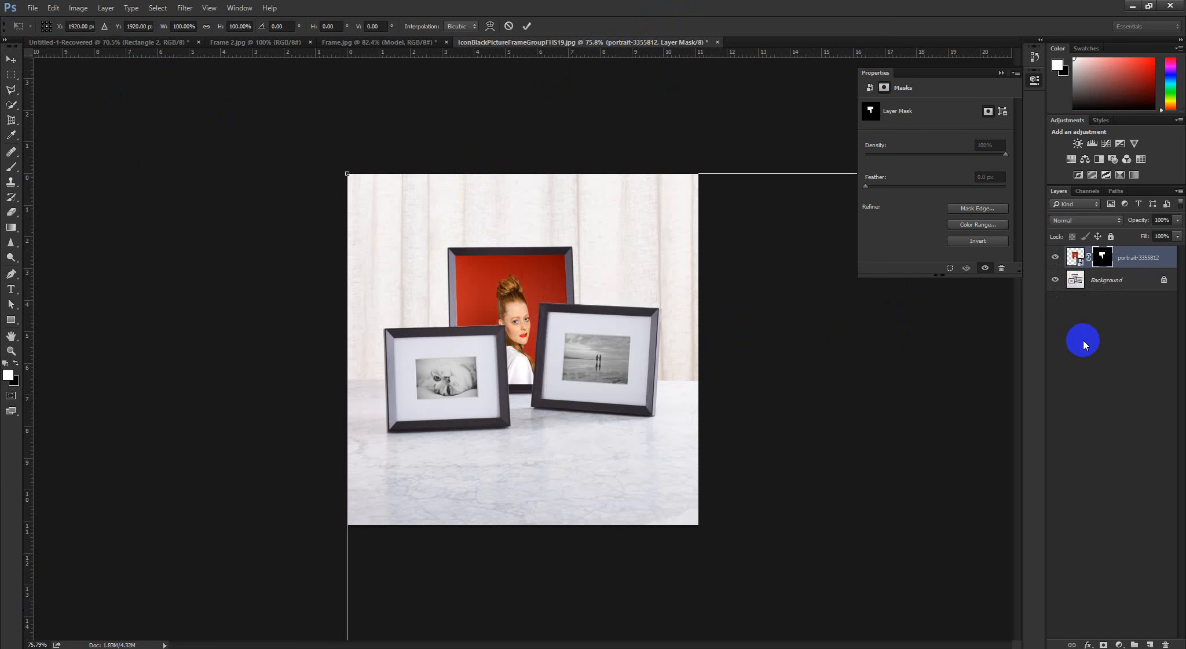
click(509, 25)
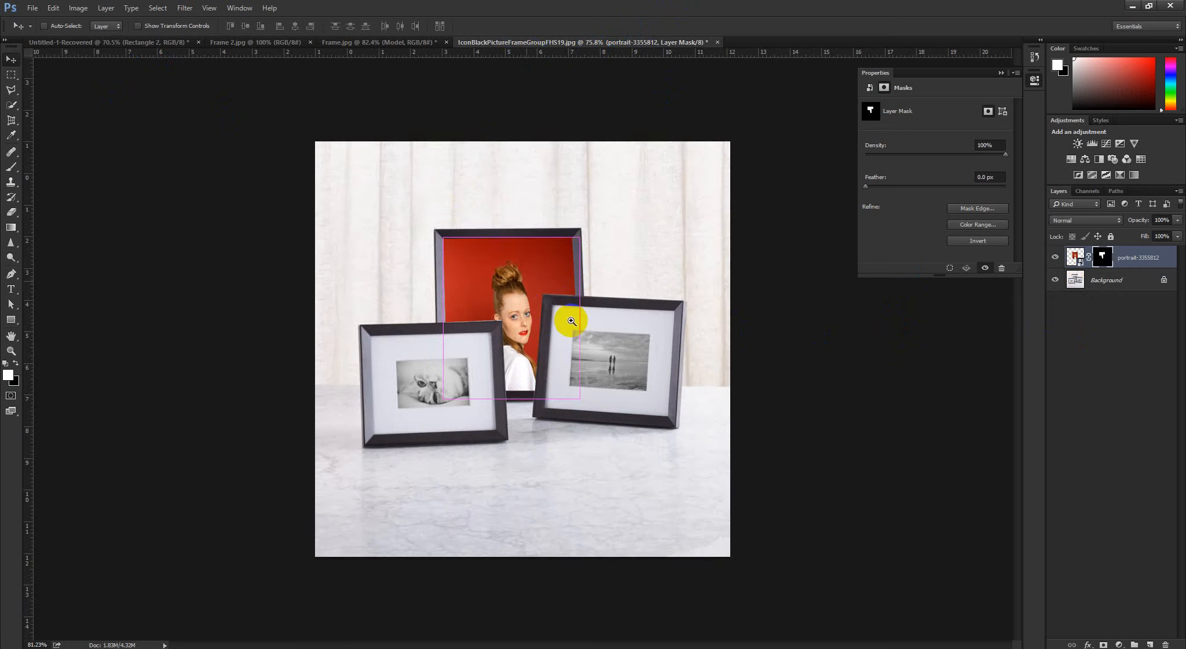
scroll(531, 305, up, 3)
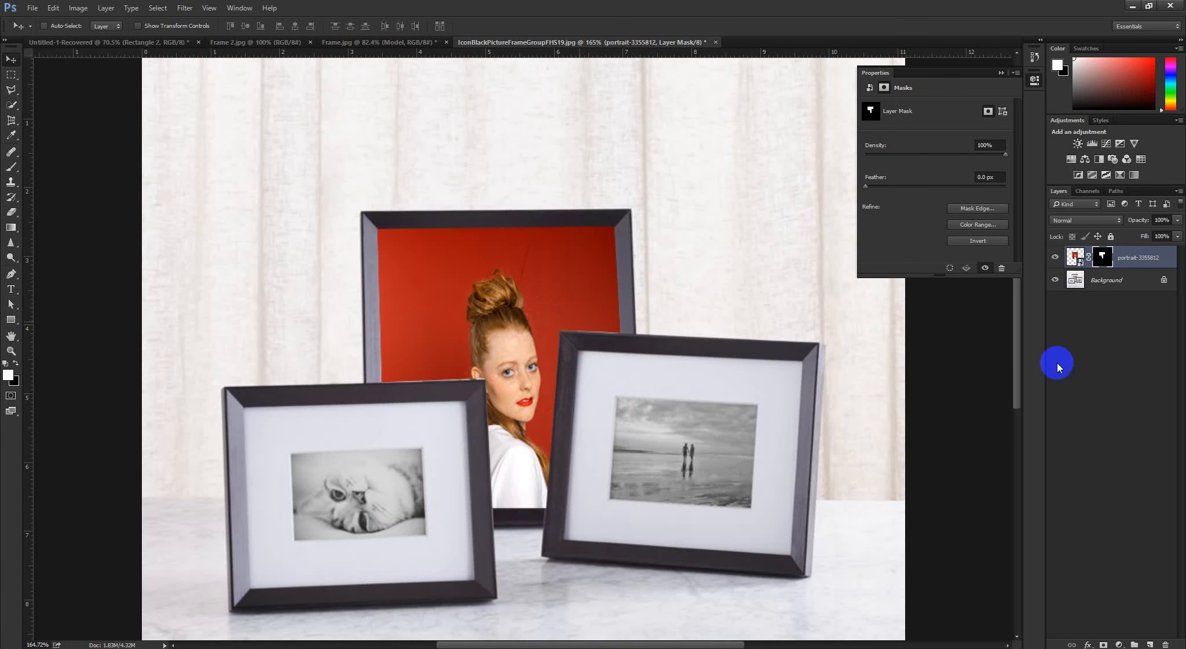
key(ctrl+t)
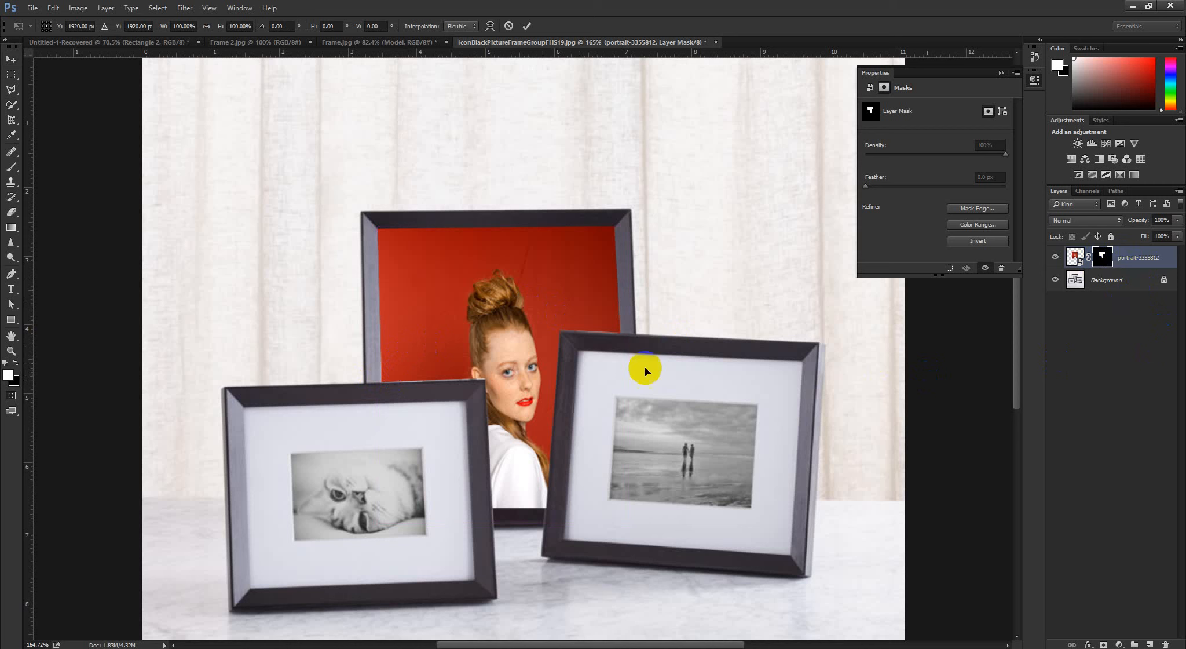
click(13, 64)
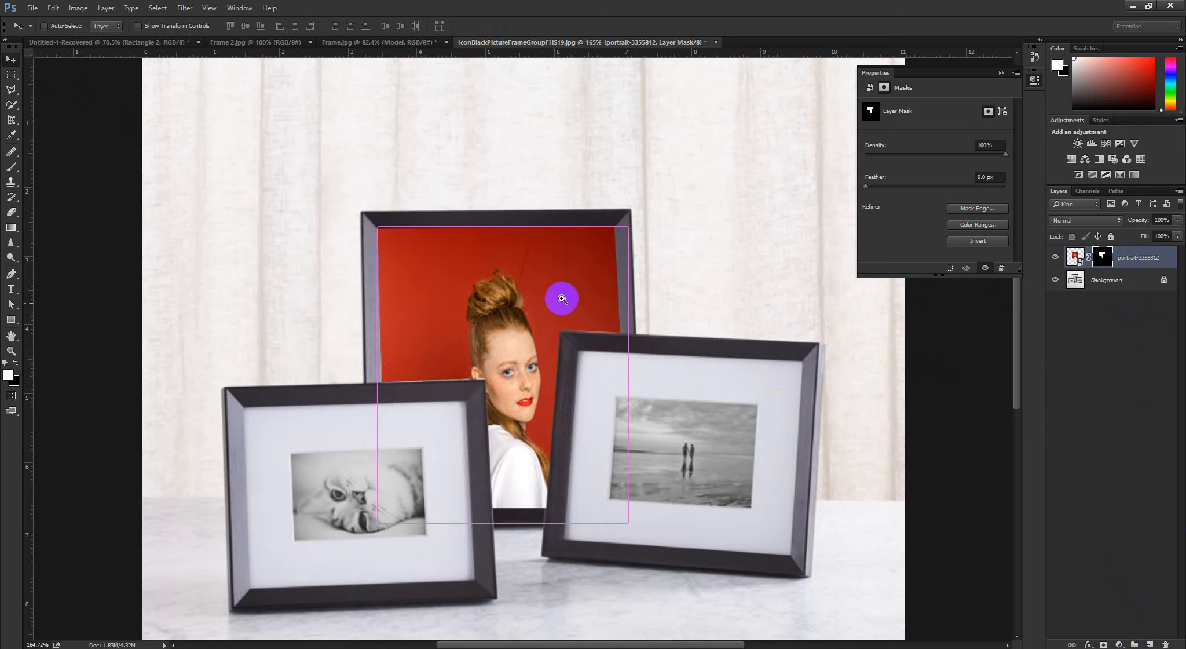
Draw a black square shape about 195 px wide on a new layer, overlapping the rear and front-left frames
scroll(561, 298, down, 5)
click(1150, 644)
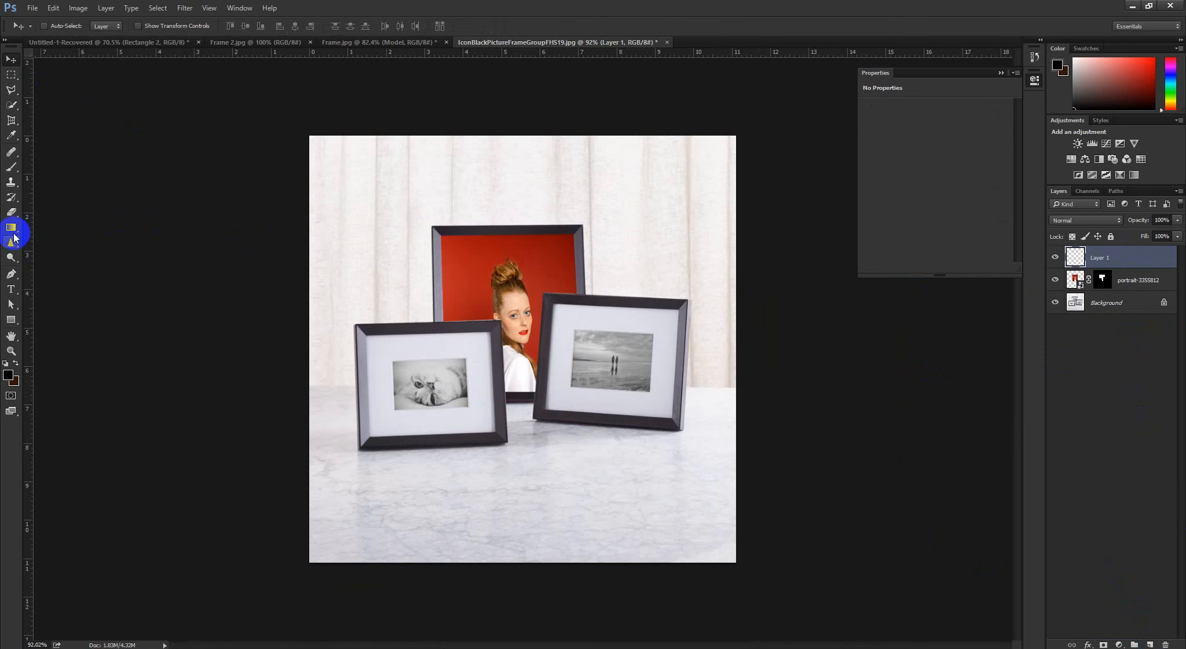
drag(11, 320, 58, 310)
mouse_move(338, 244)
mouse_down()
mouse_move(521, 324)
mouse_move(513, 357)
mouse_up()
click(11, 59)
ctrl+click(407, 315)
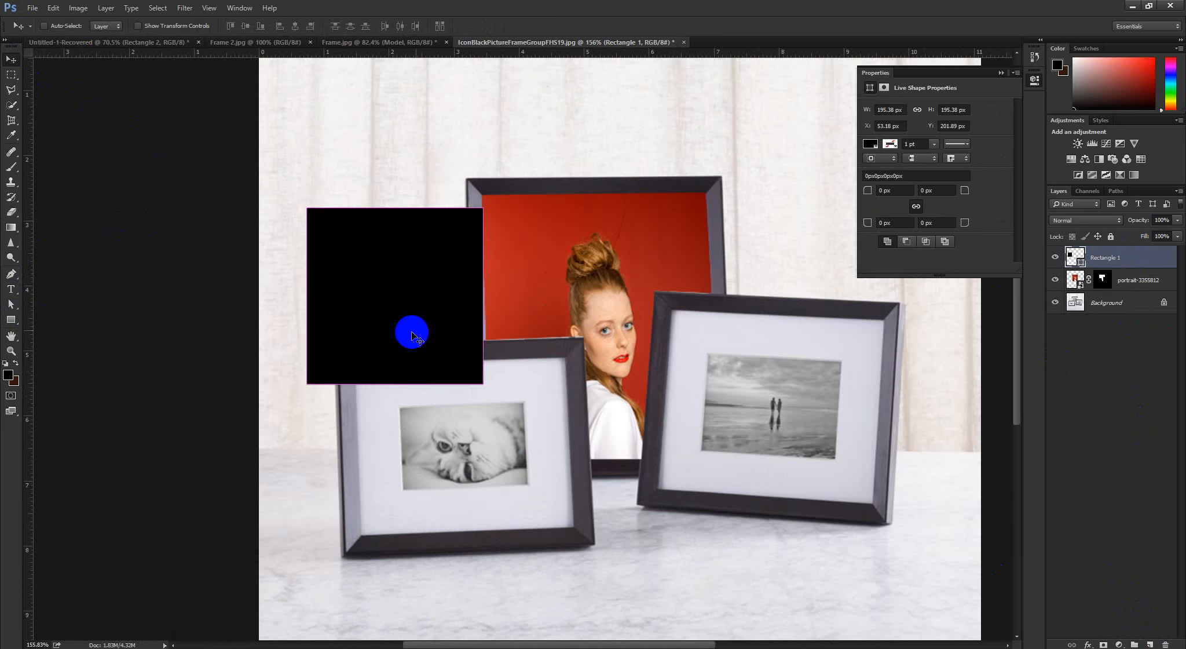
Try distorting the black square's upper-right corner with Free Transform, review the other transform modes, and close the transform
key(ctrl+t)
right_click(370, 284)
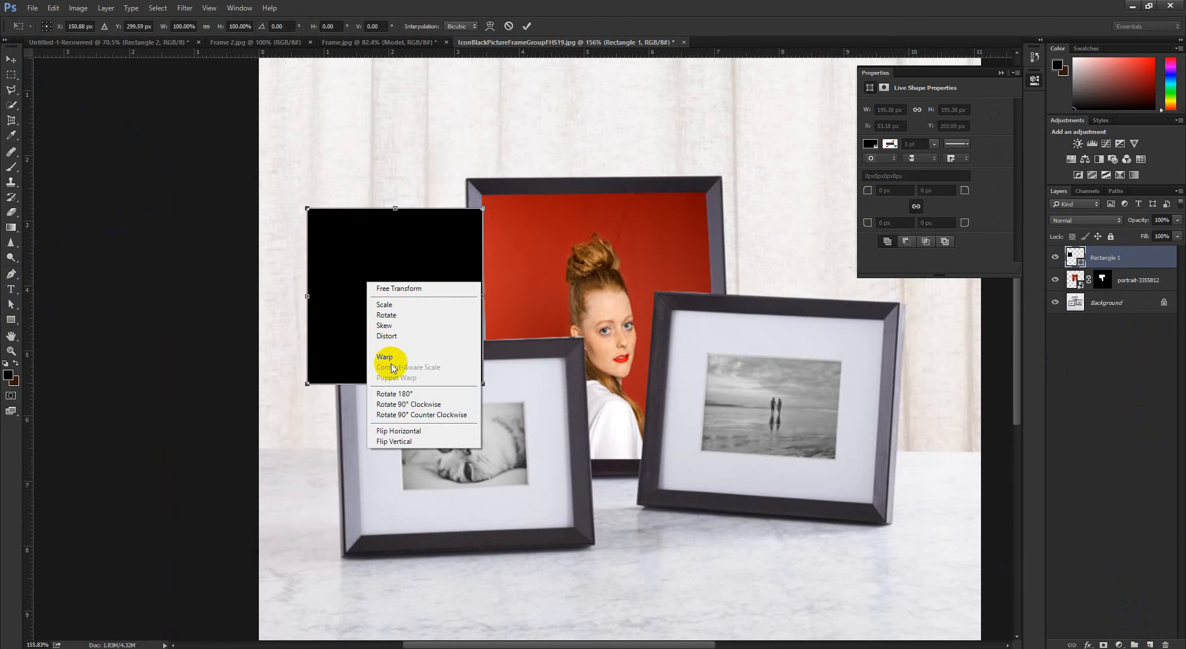
click(401, 326)
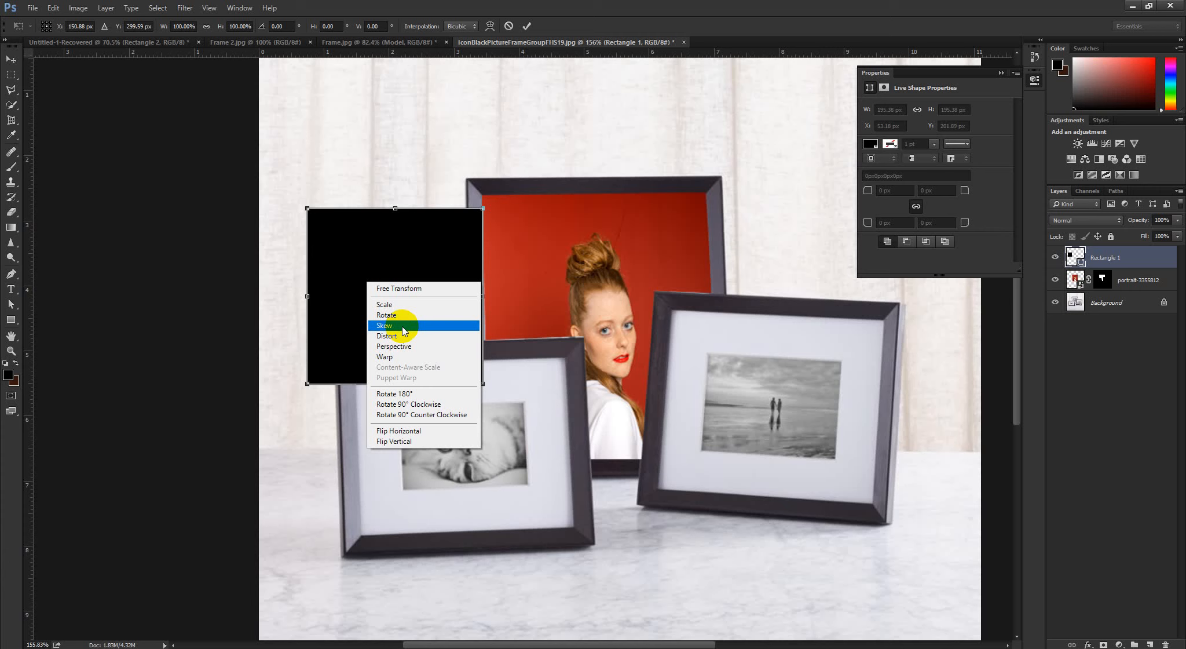
click(389, 339)
mouse_move(489, 208)
mouse_down()
mouse_move(543, 203)
mouse_move(334, 96)
mouse_move(821, 93)
mouse_move(478, 199)
mouse_move(482, 208)
mouse_up()
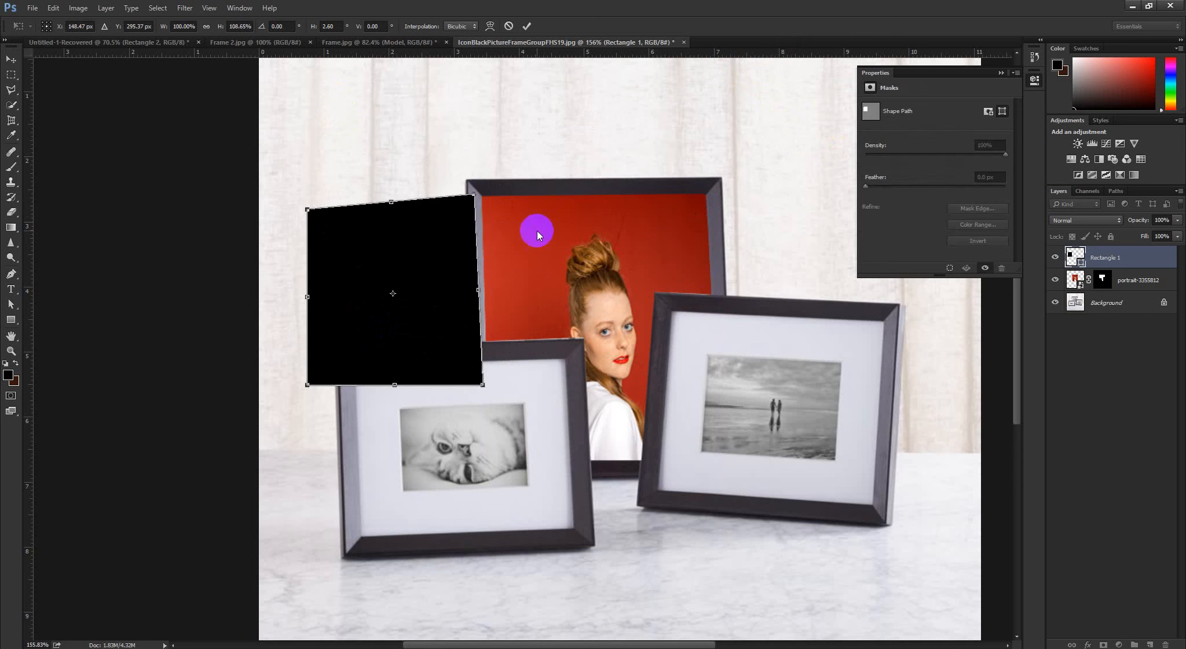
right_click(437, 249)
click(477, 323)
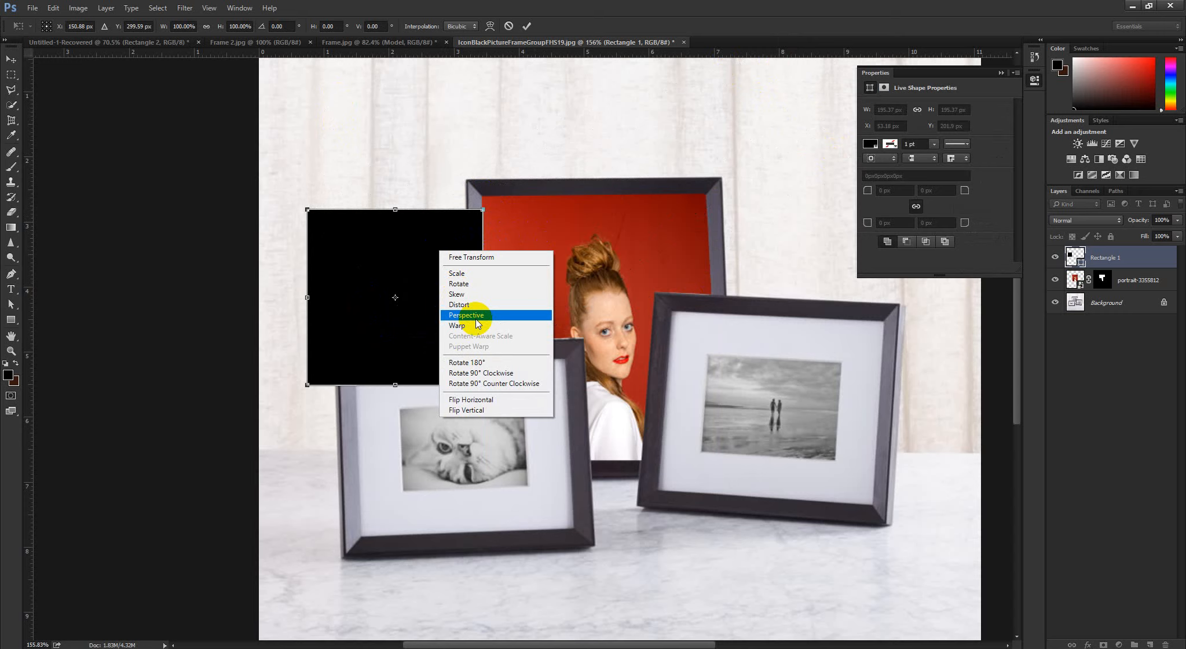
scroll(562, 207, down, 3)
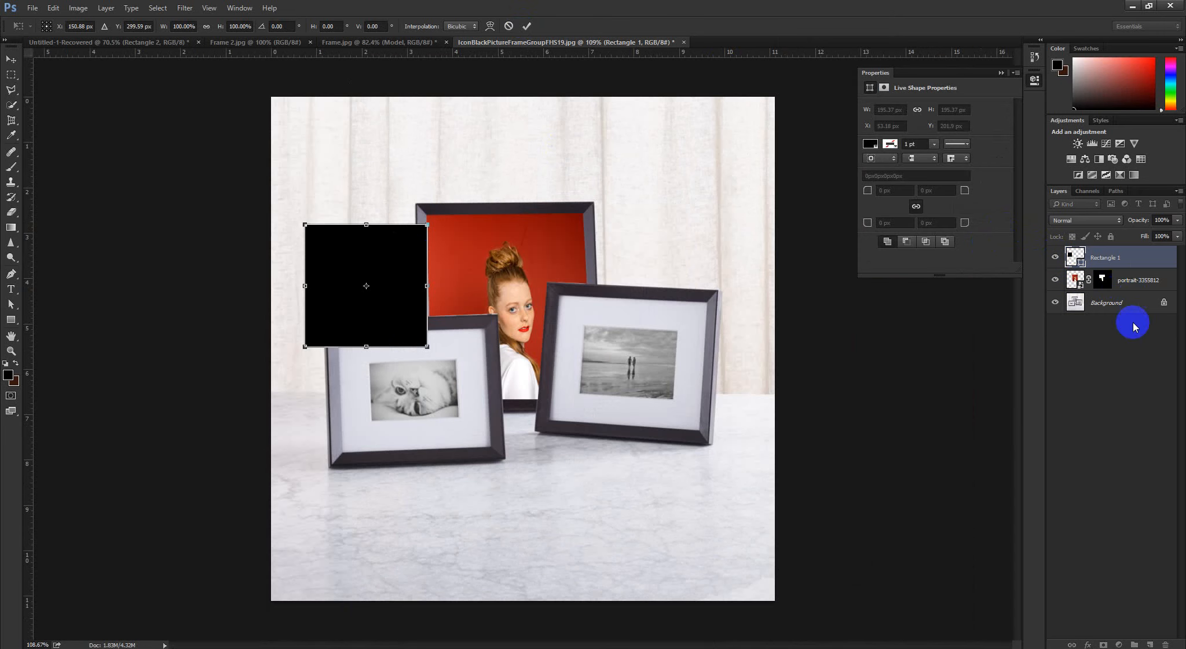
click(527, 25)
Select the Rectangle 1 and portrait layers together, and delete all layers above the Background in the Untitled-1-Recovered document
shift+click(1121, 276)
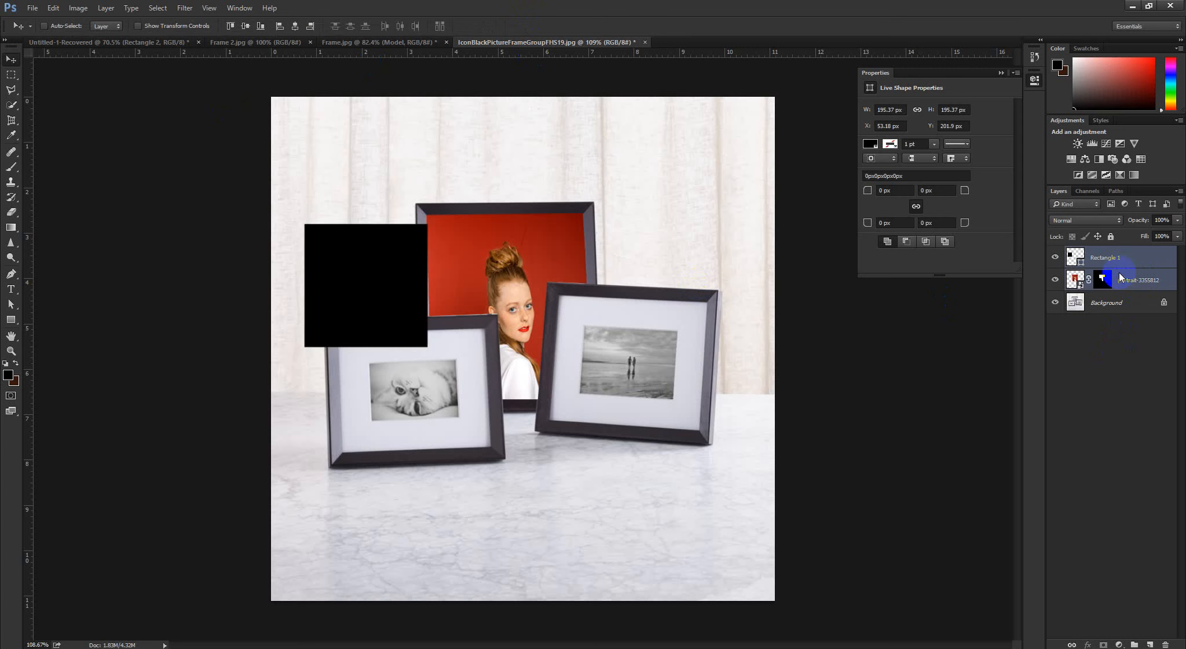
drag(1121, 276, 564, 359)
shift+click(1107, 312)
key(Delete)
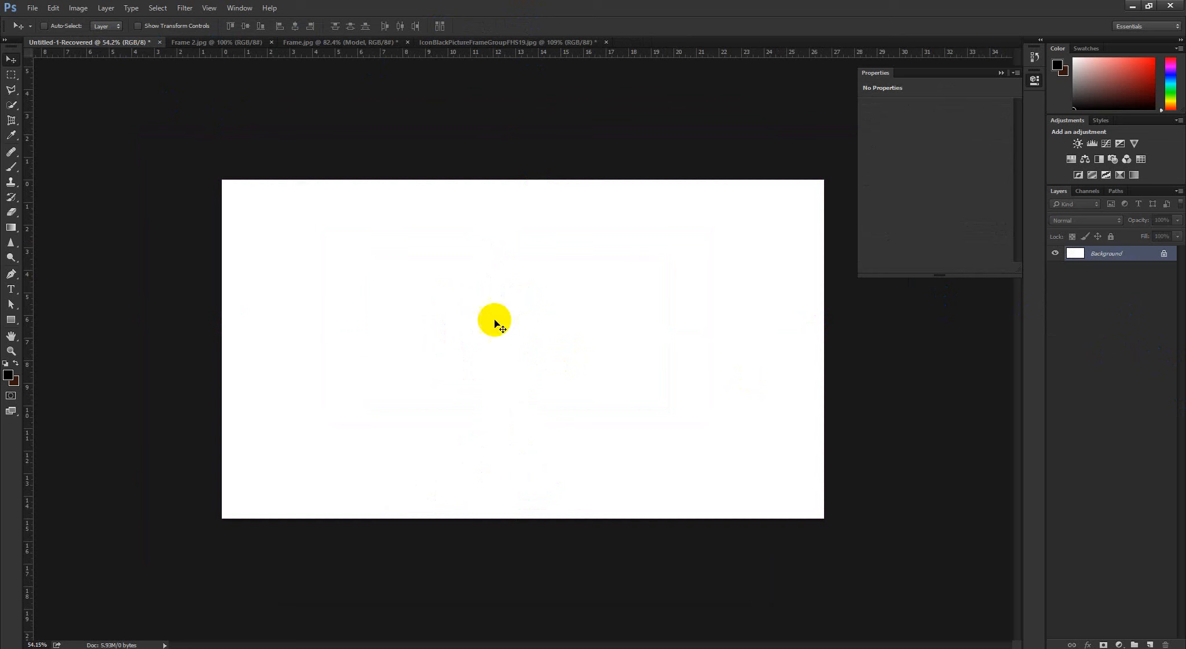
Draw a black square shape about 353 px wide on the blank white canvas
click(12, 319)
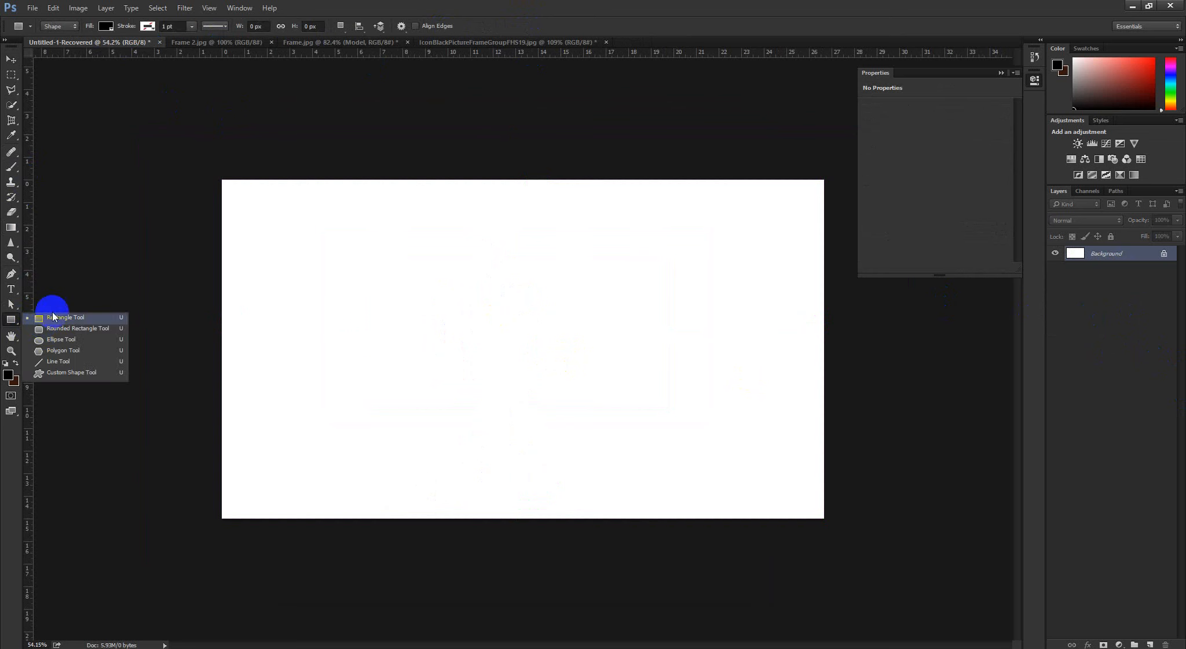
click(53, 315)
drag(344, 286, 458, 418)
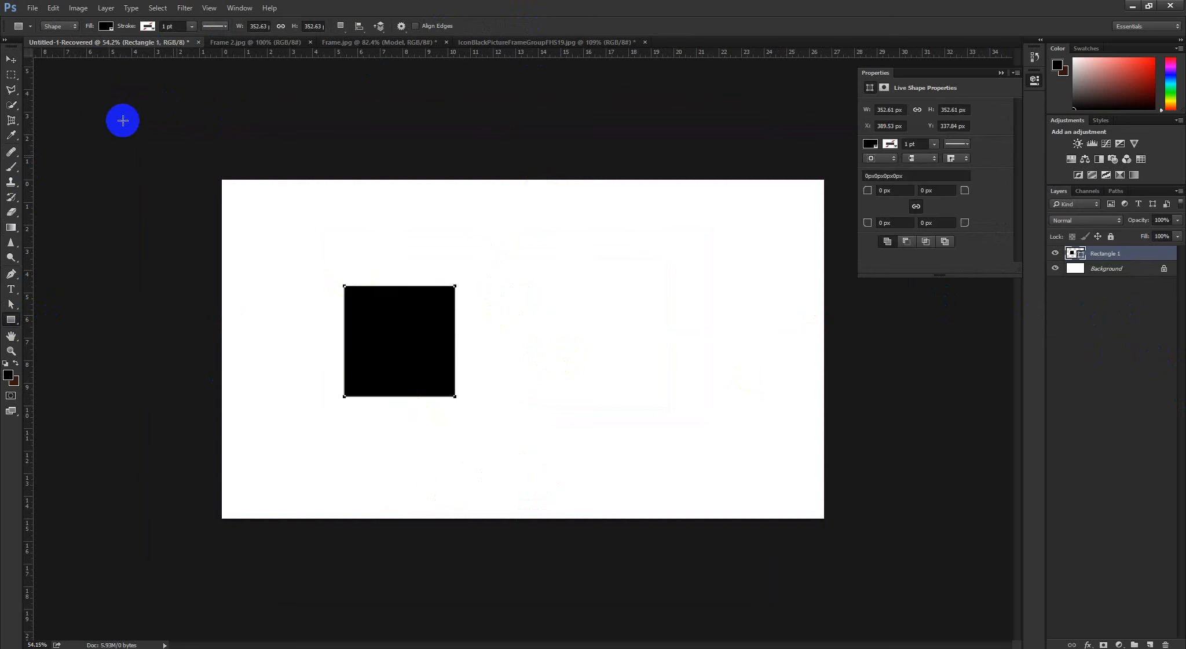
Duplicate the black square twice to form a row of three evenly spaced squares
click(12, 64)
scroll(421, 379, up, 2)
scroll(428, 370, down, 3)
drag(427, 361, 555, 387)
shift+click(1119, 285)
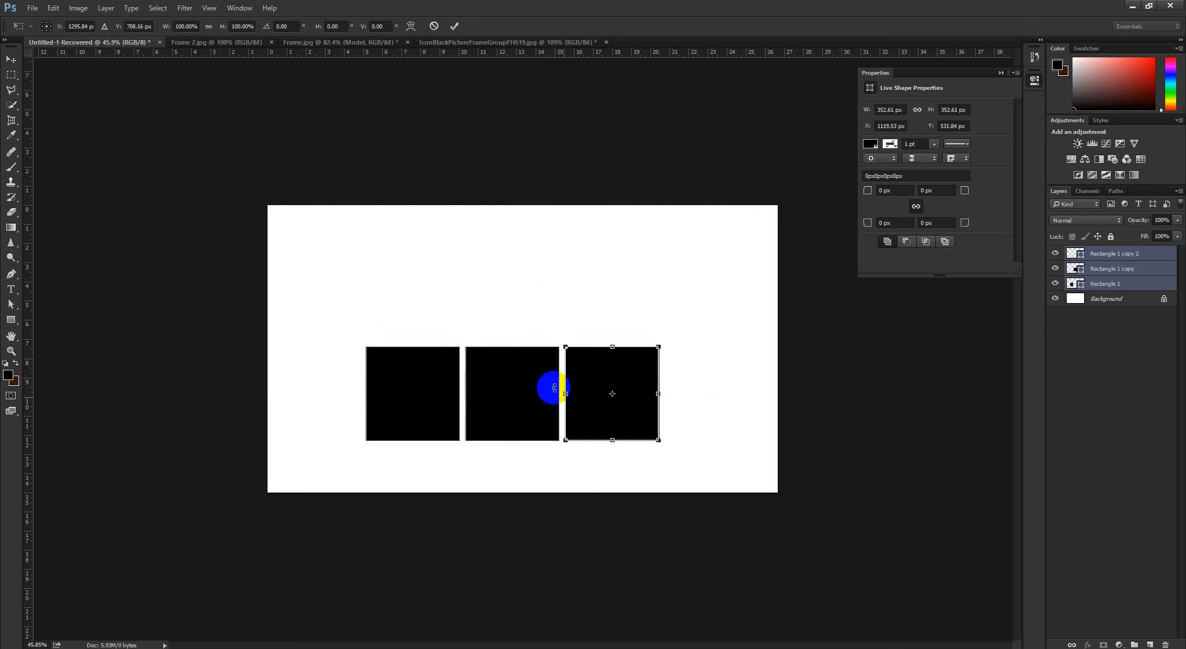
click(454, 25)
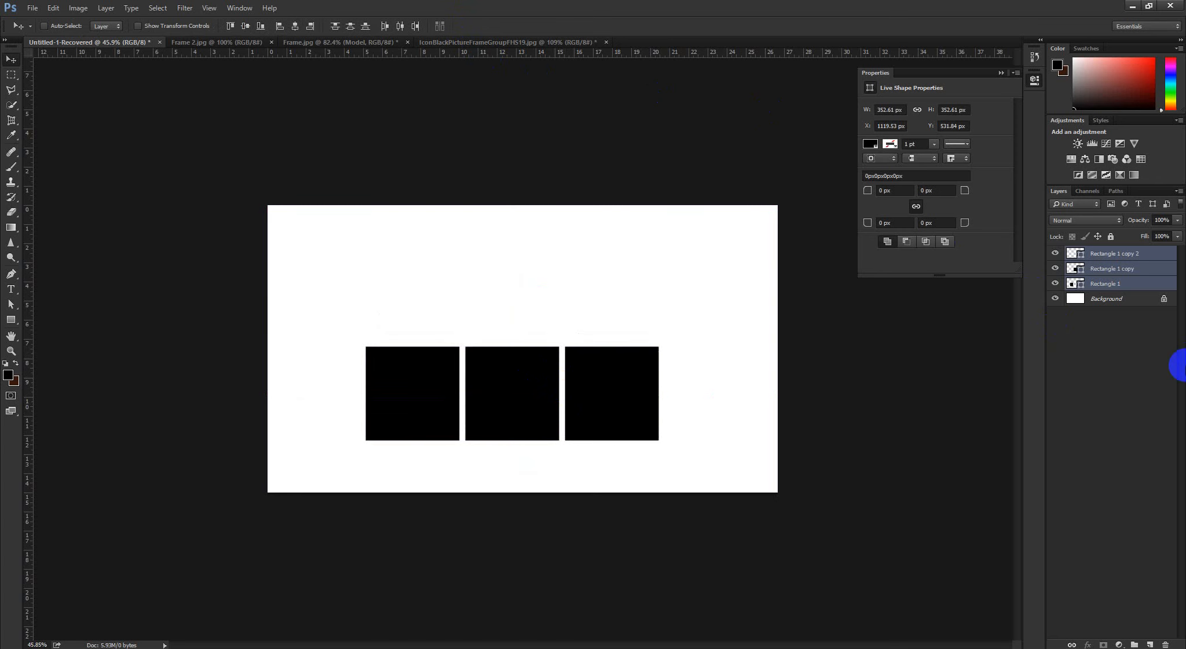
Select all three Rectangle 1 layers and merge them into one shape layer
click(1125, 321)
click(1123, 254)
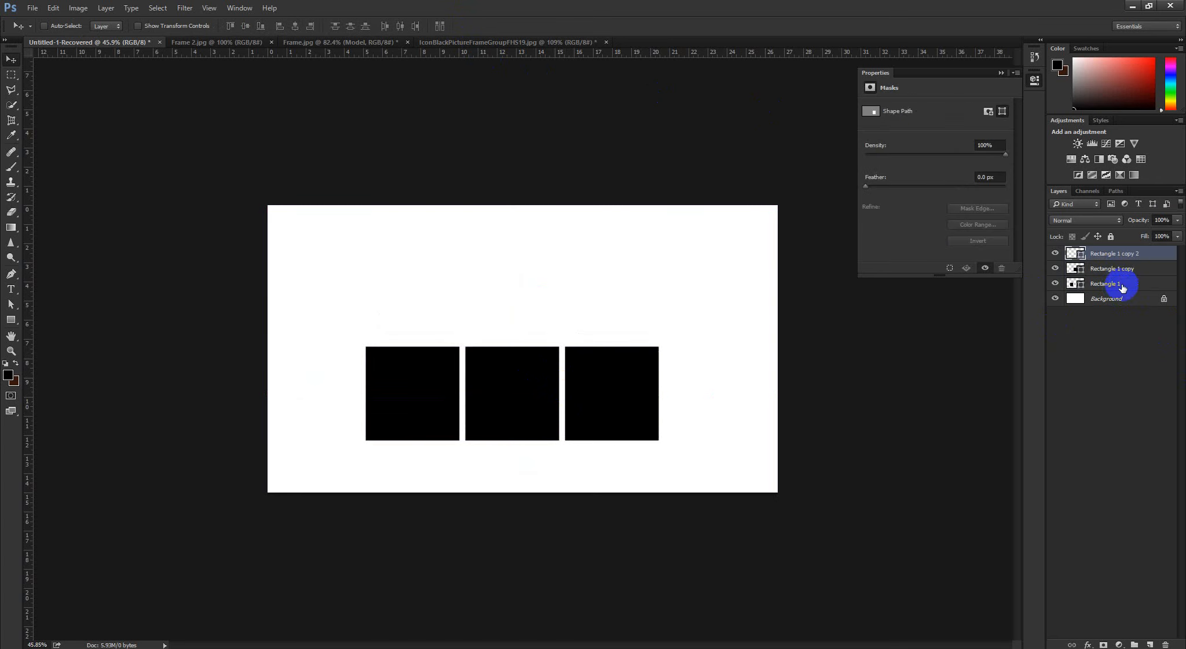
shift+click(1120, 285)
key(ctrl+e)
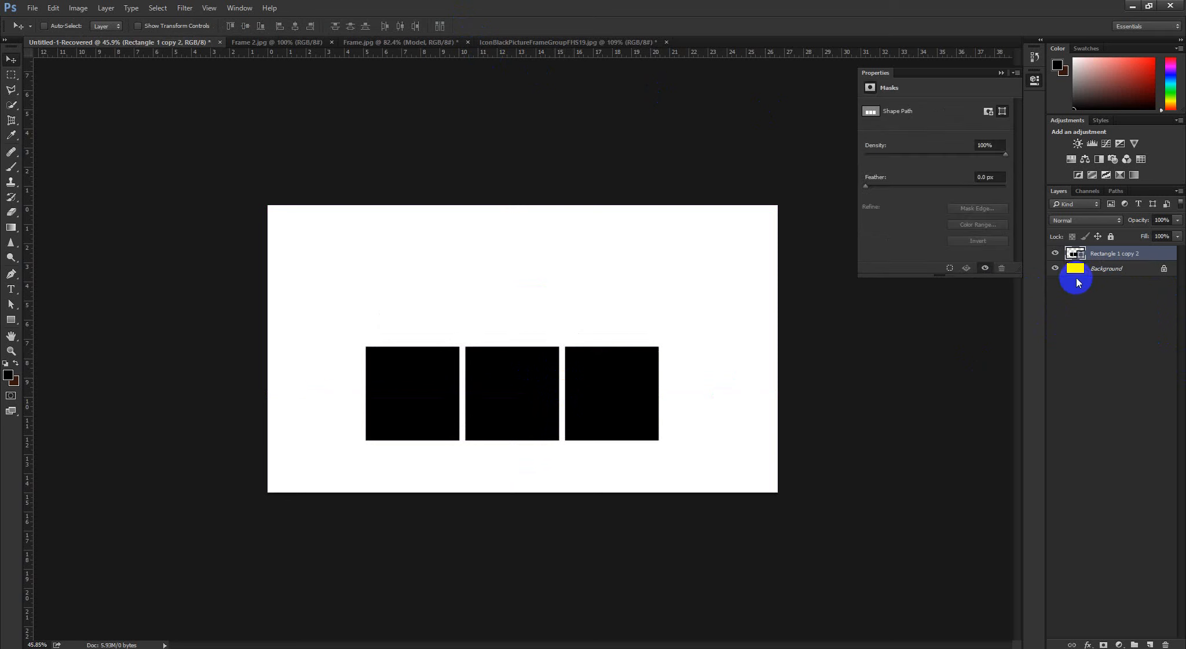
Apply a Perspective transform to the merged squares, narrowing their upper edge into a road shape, and shift it slightly down
key(ctrl+t)
right_click(595, 398)
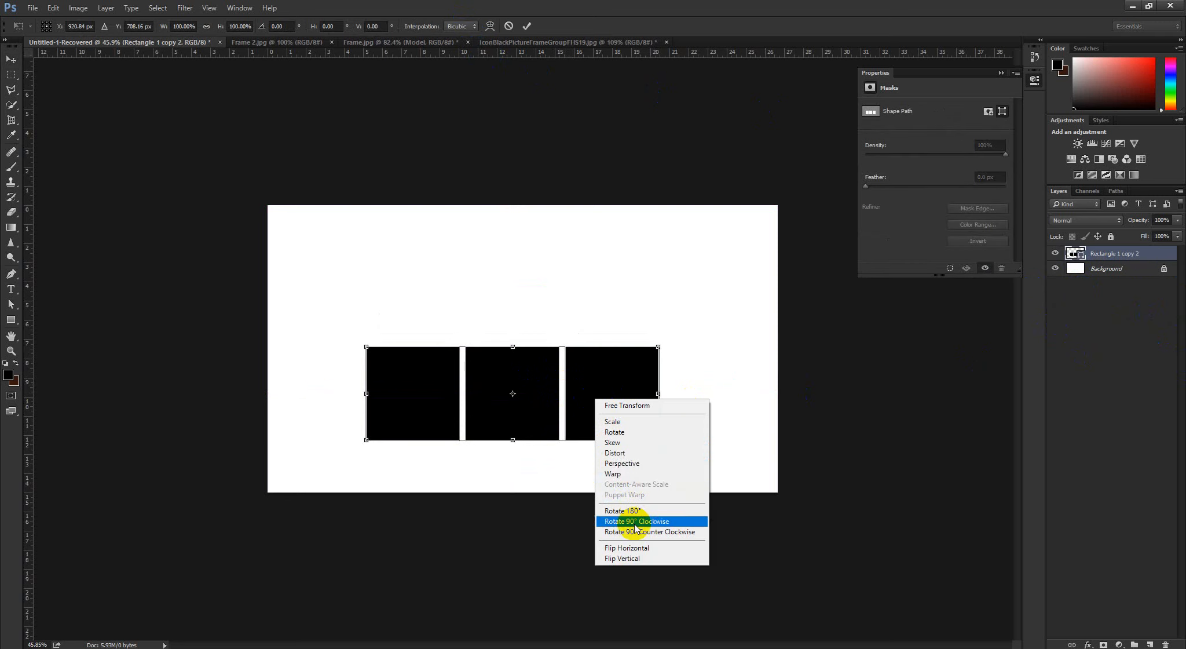
click(622, 463)
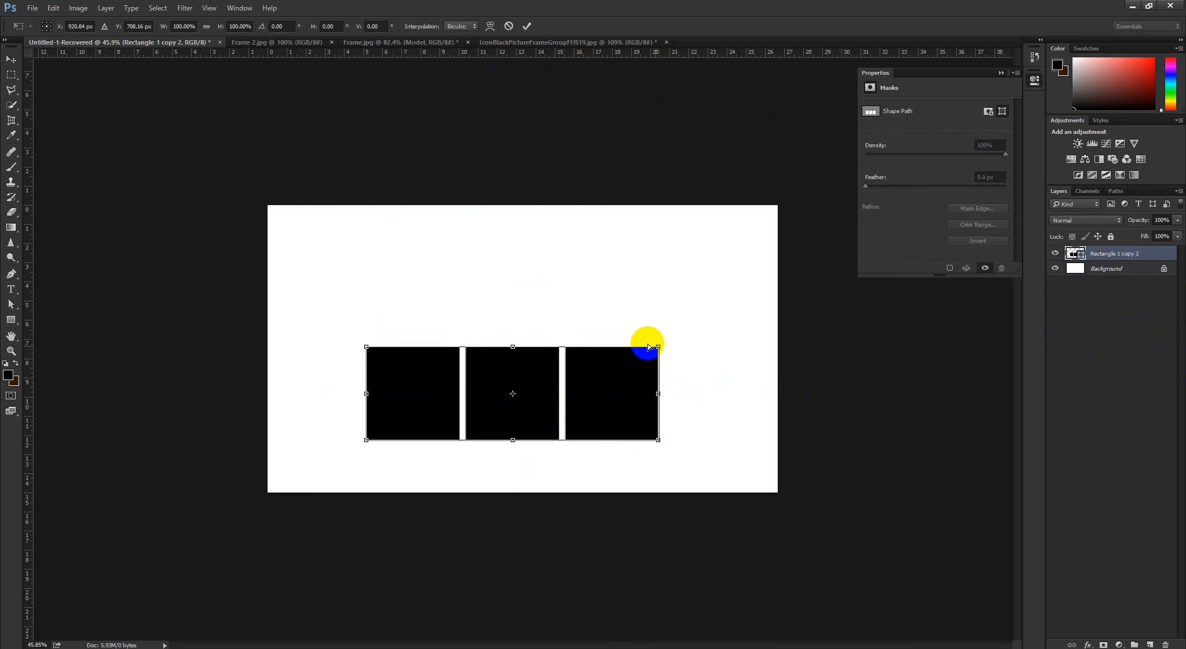
drag(649, 346, 522, 362)
click(526, 26)
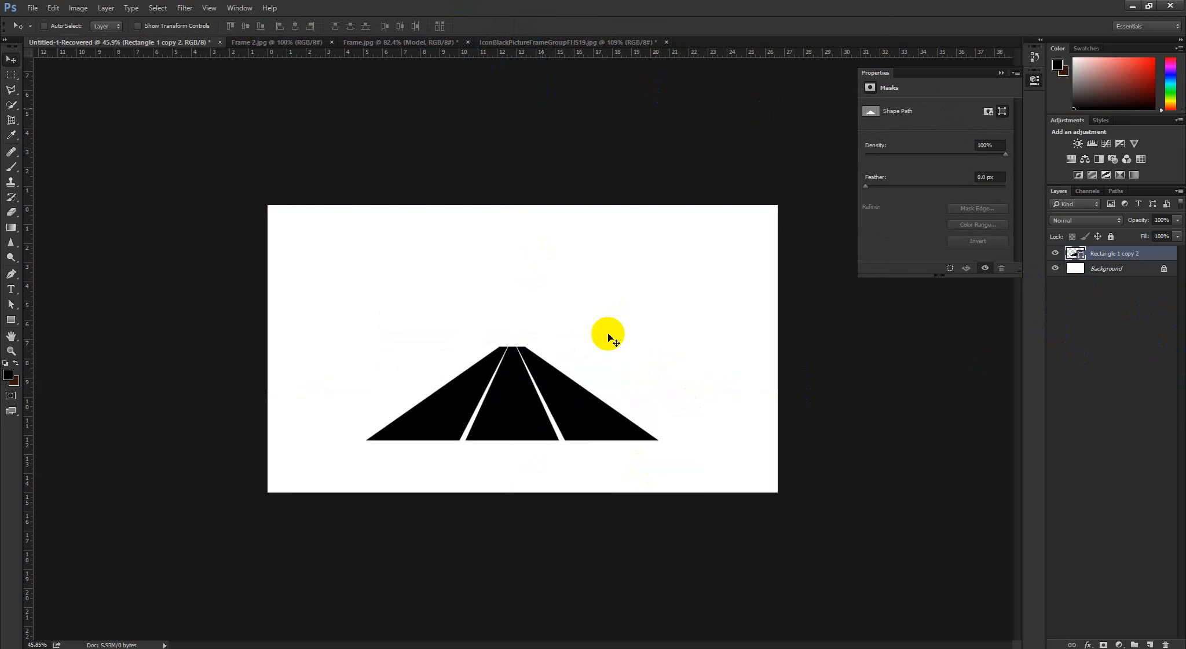
mouse_move(511, 415)
mouse_down()
mouse_move(506, 451)
mouse_move(506, 425)
mouse_up()
key(ctrl+plus)
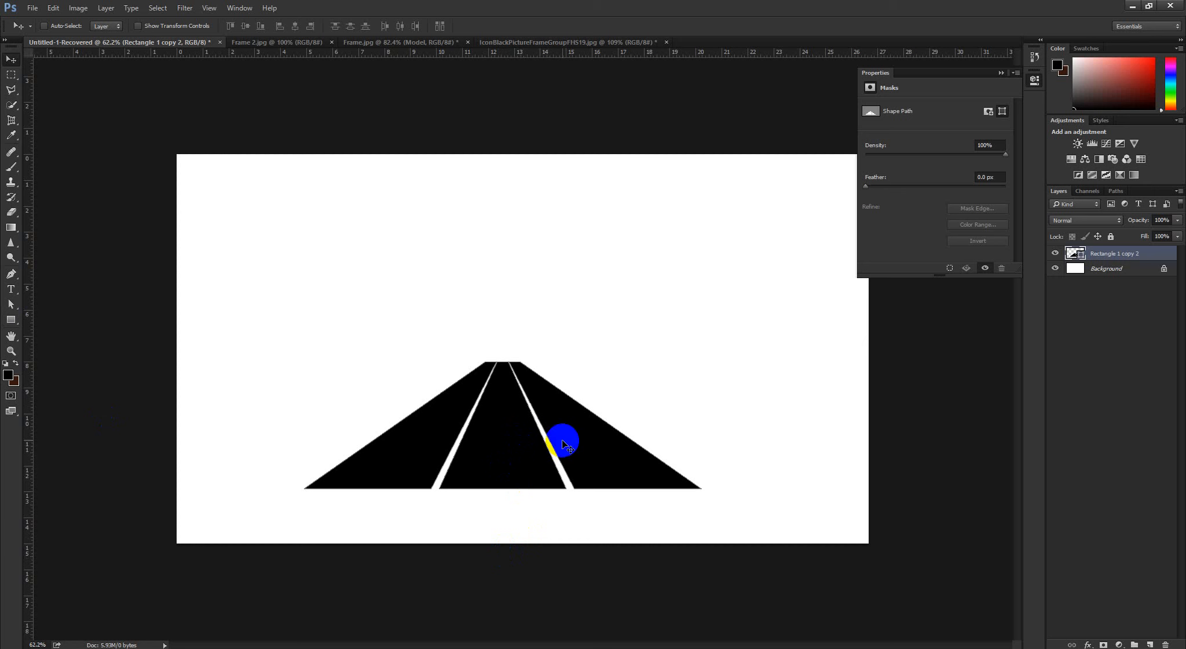
Undo the move and perspective transform, and delete the merged squares layer
key(ctrl+z)
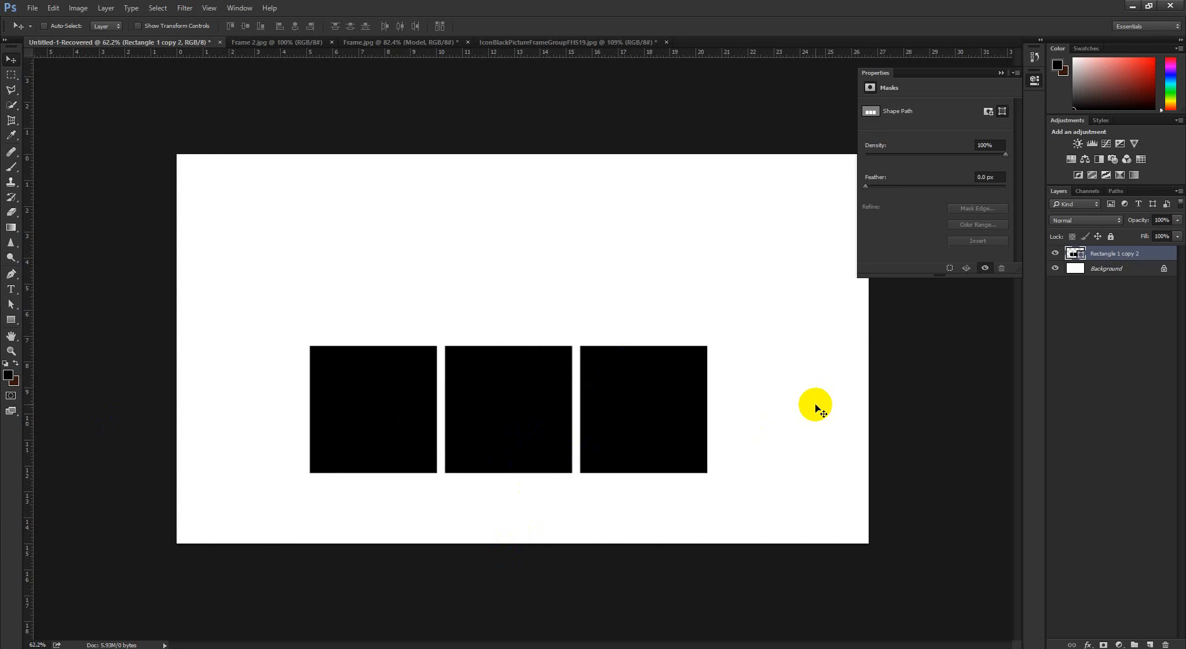
key(Delete)
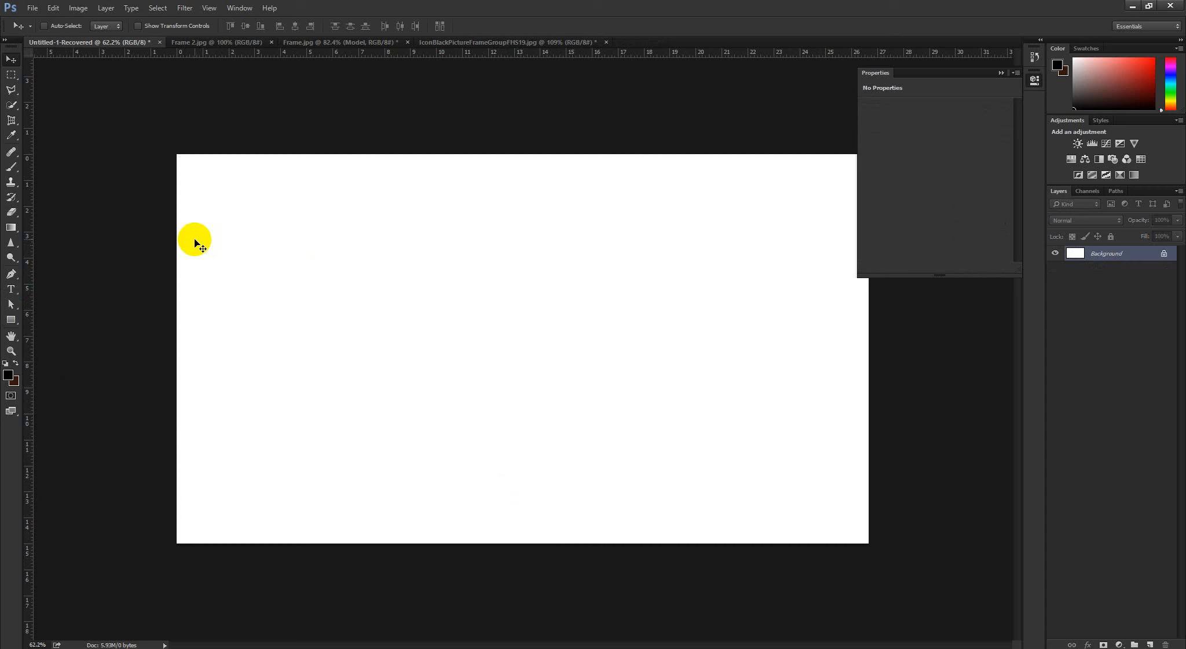
Switch to the course module PDF, examine class 3's item on the Shift, Alt and Control keys, and return to Photoshop
mouse_move(186, 641)
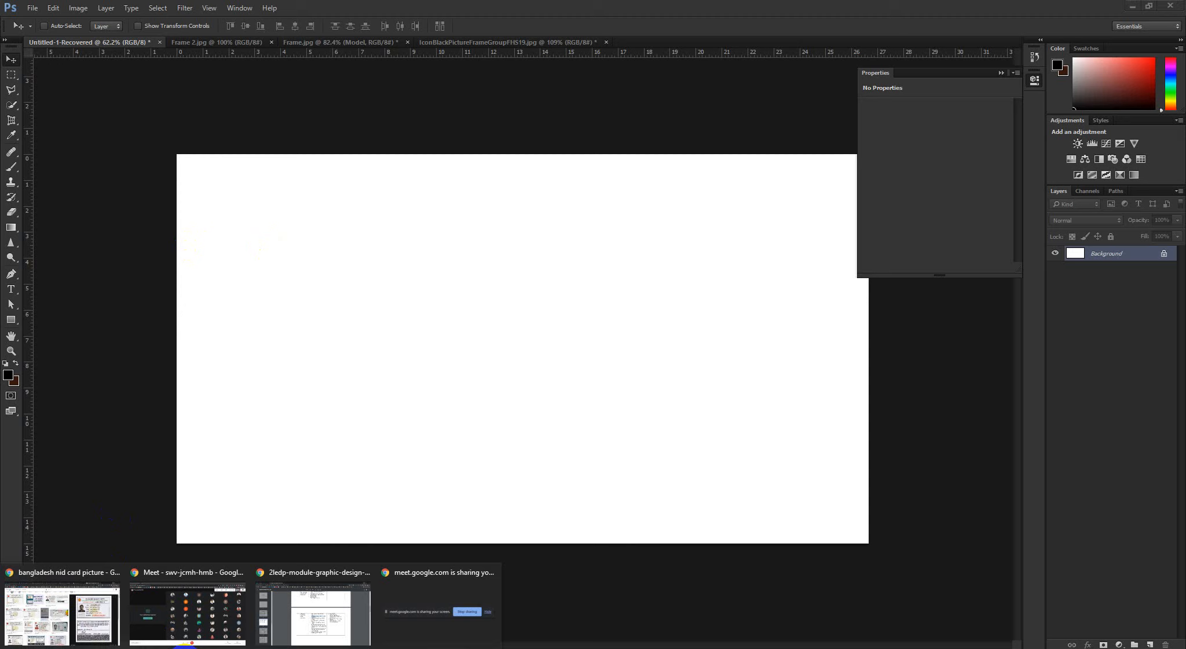
click(321, 609)
click(608, 426)
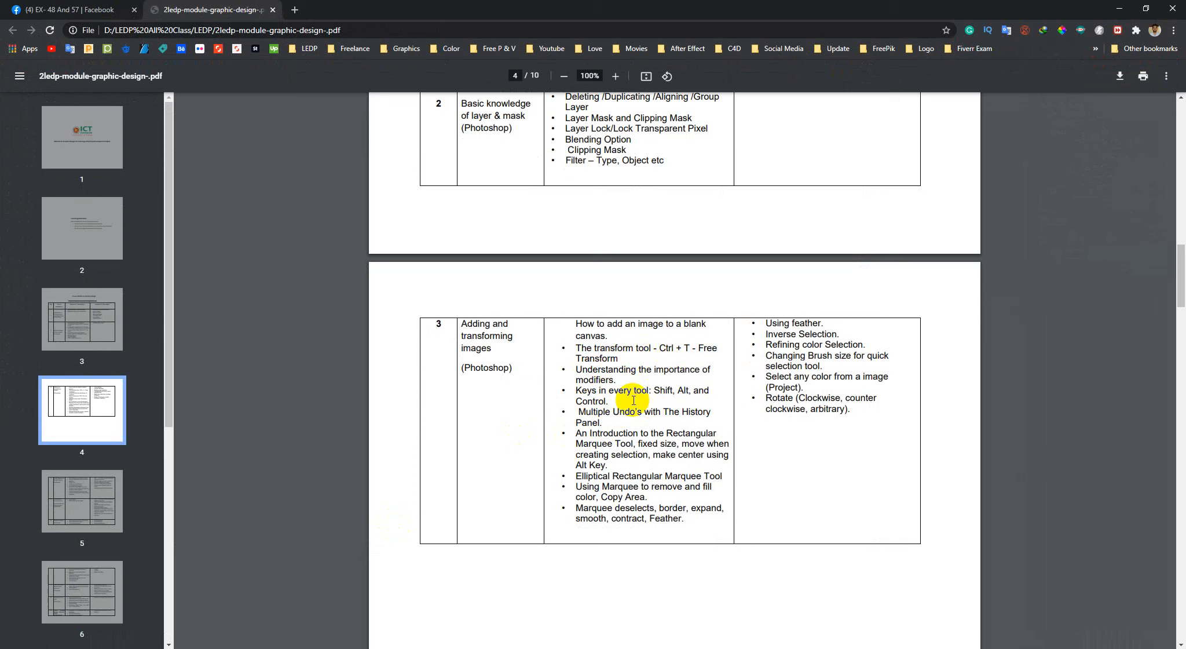
drag(624, 392, 573, 395)
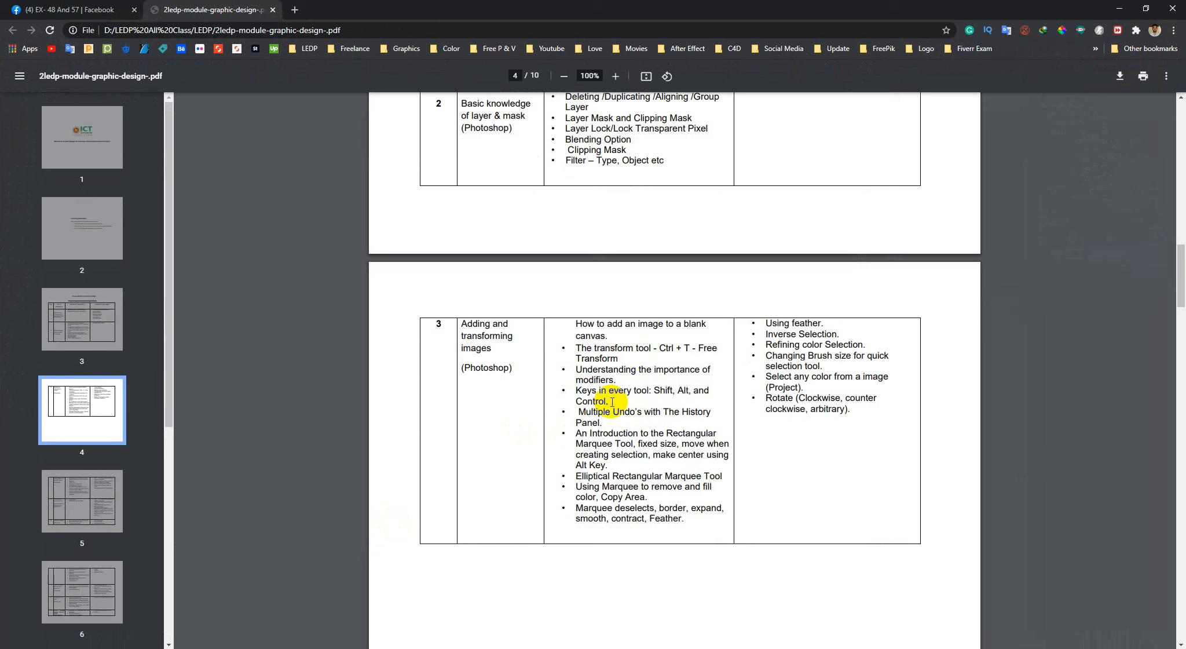
triple_click(575, 393)
click(589, 397)
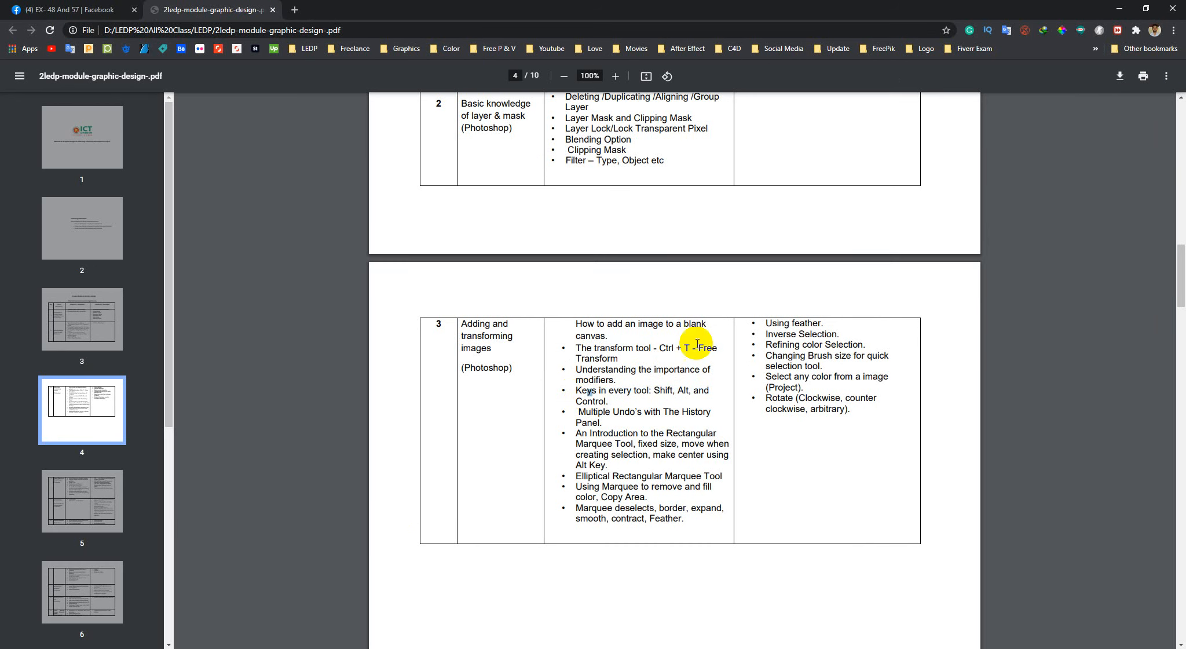
click(1119, 8)
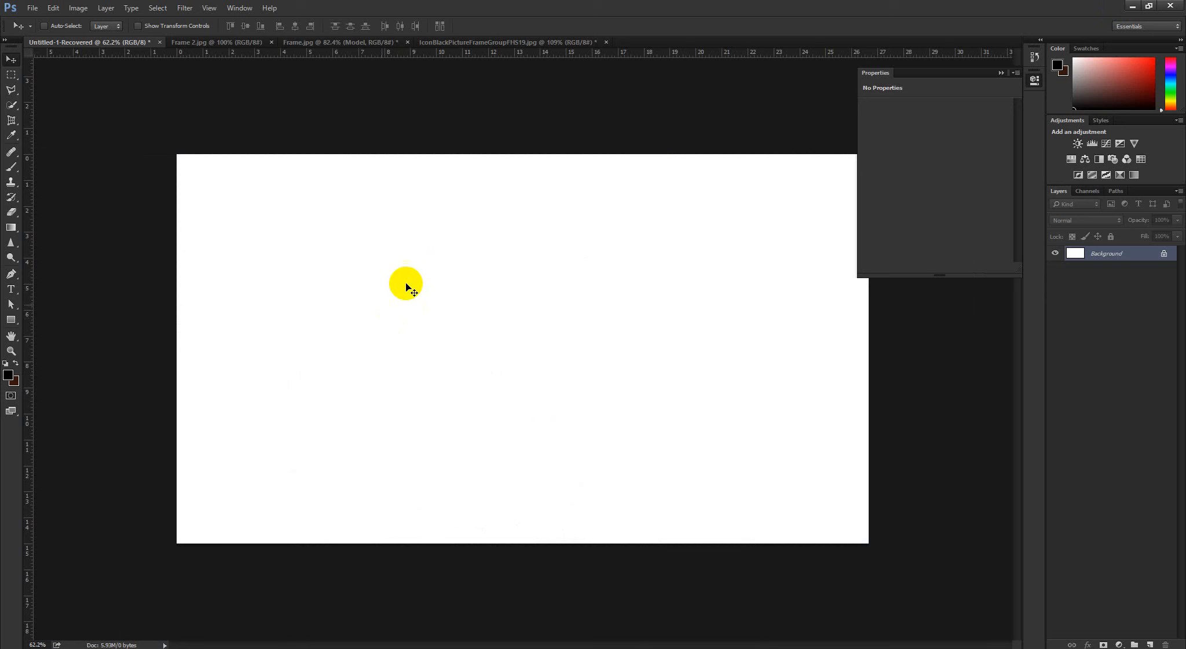
click(33, 8)
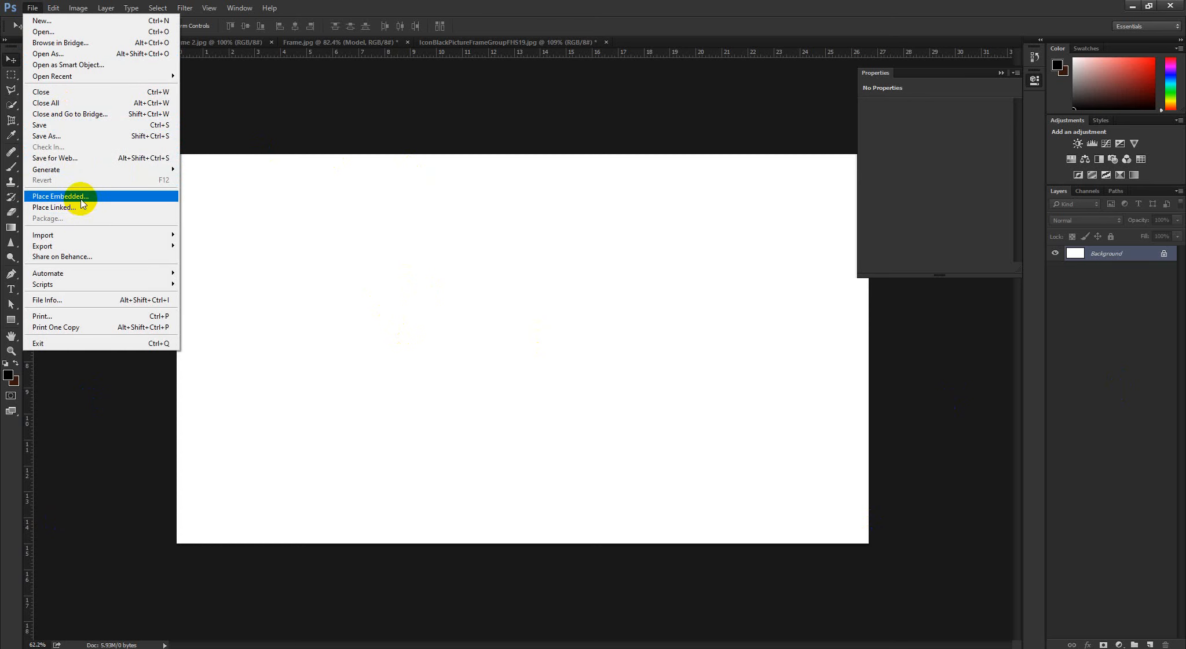
click(58, 196)
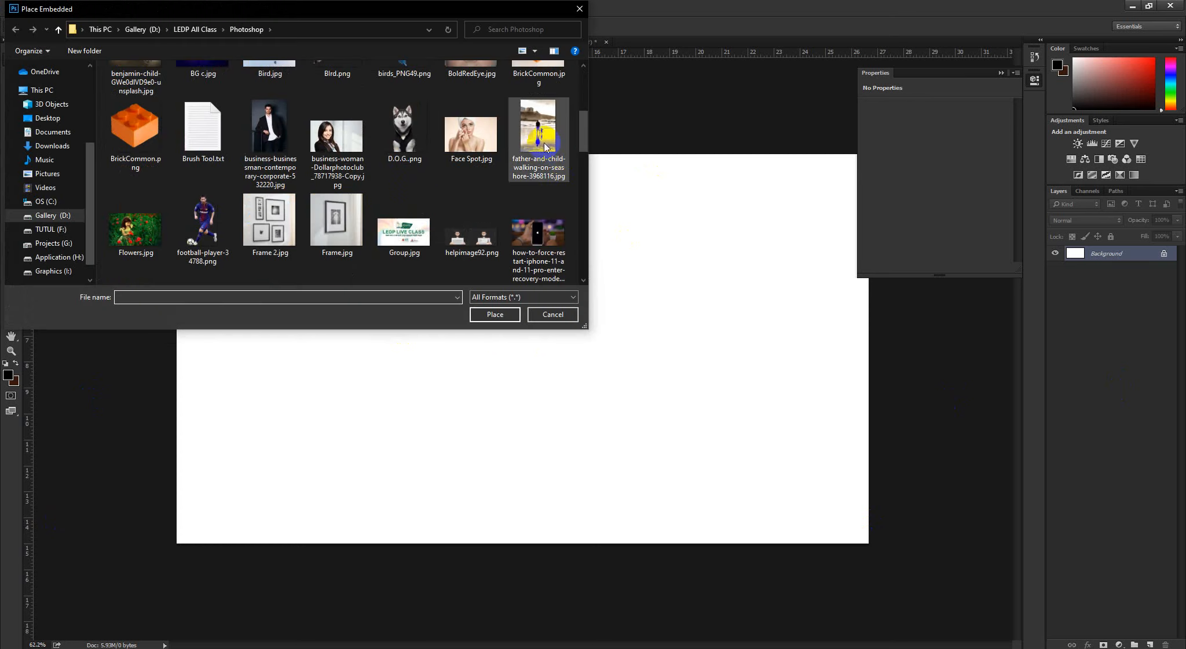
click(541, 177)
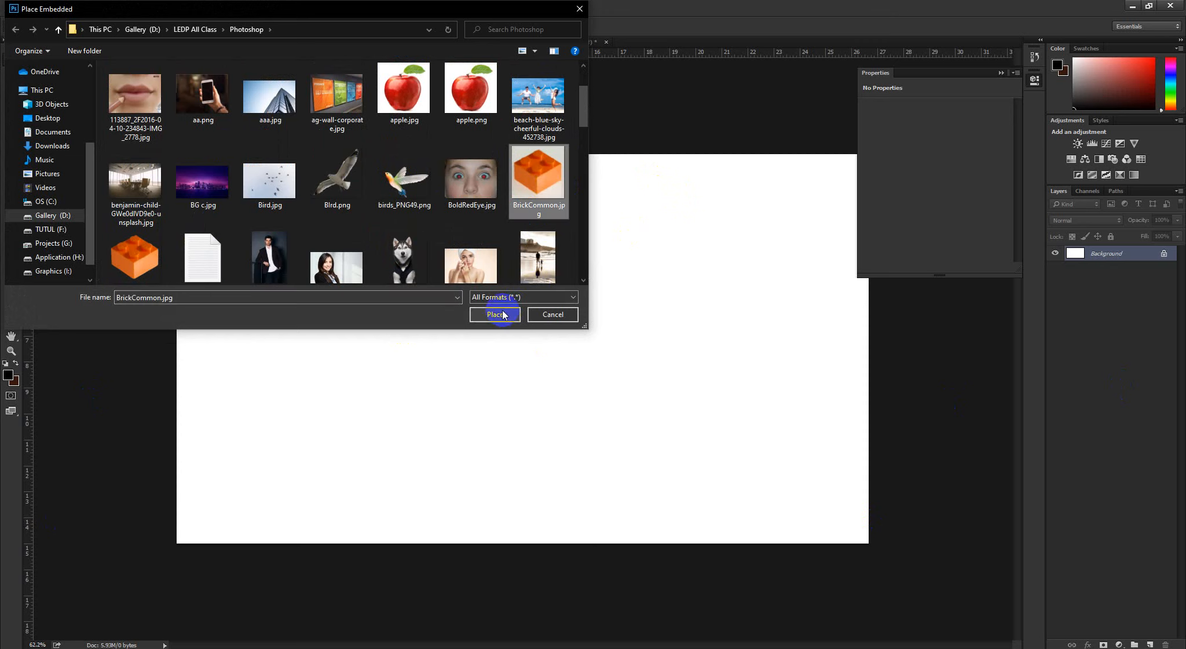
click(495, 314)
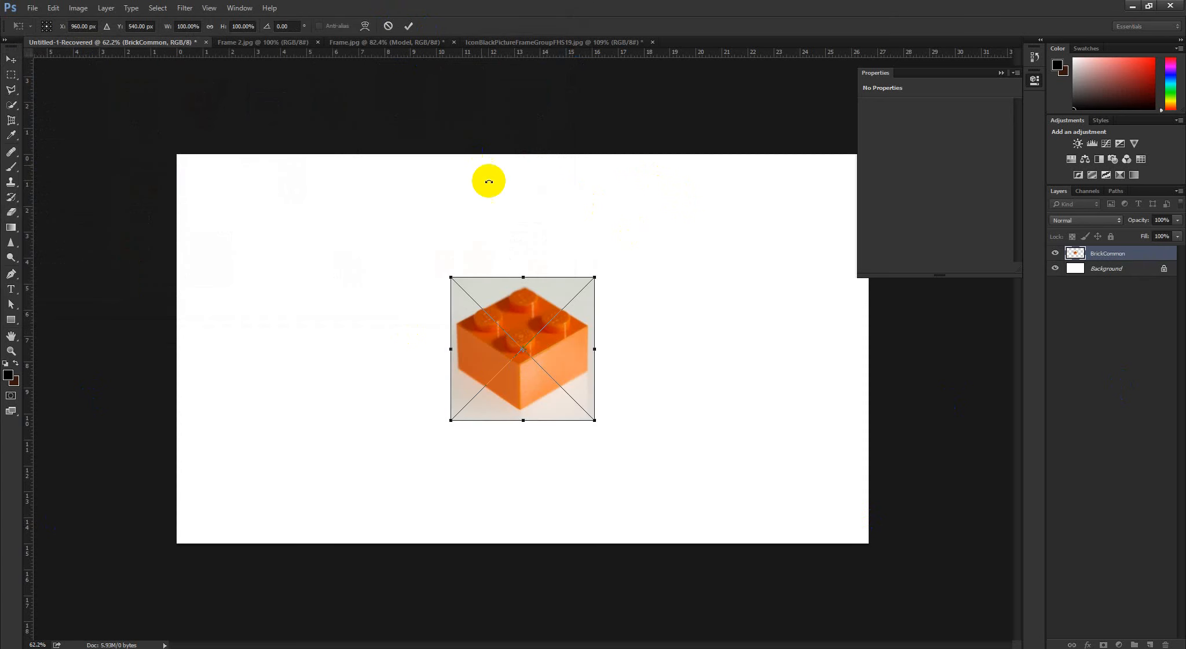
click(388, 26)
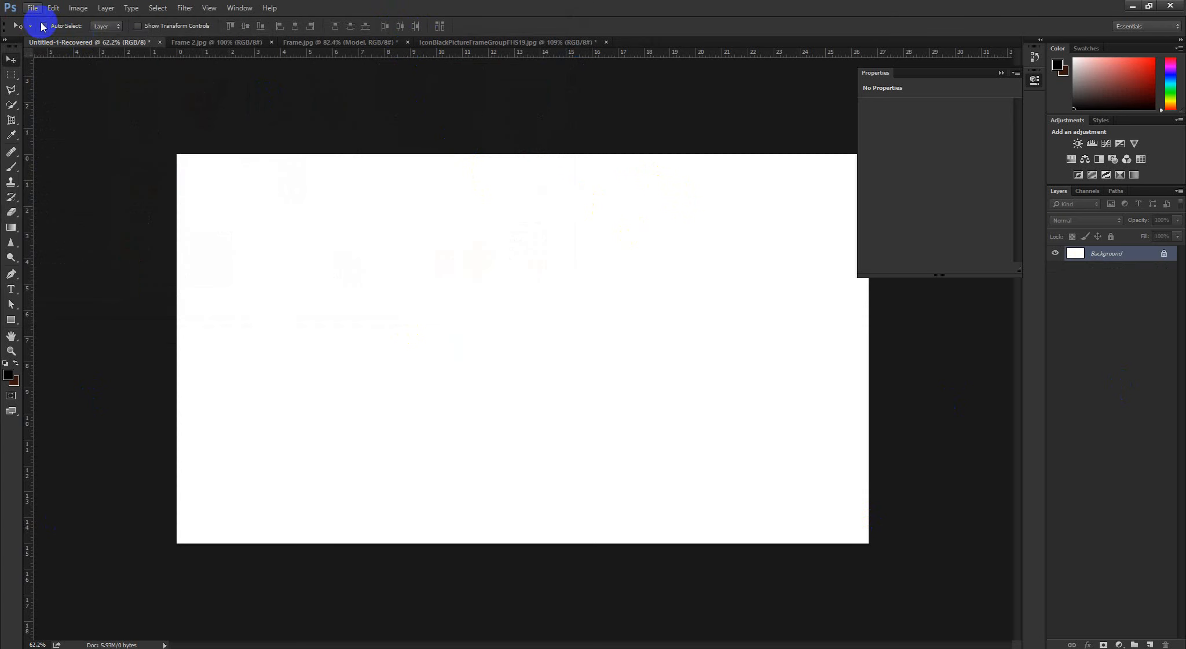
Place BrickCommon.png as an embedded image at the centre of the blank canvas
click(33, 8)
click(66, 193)
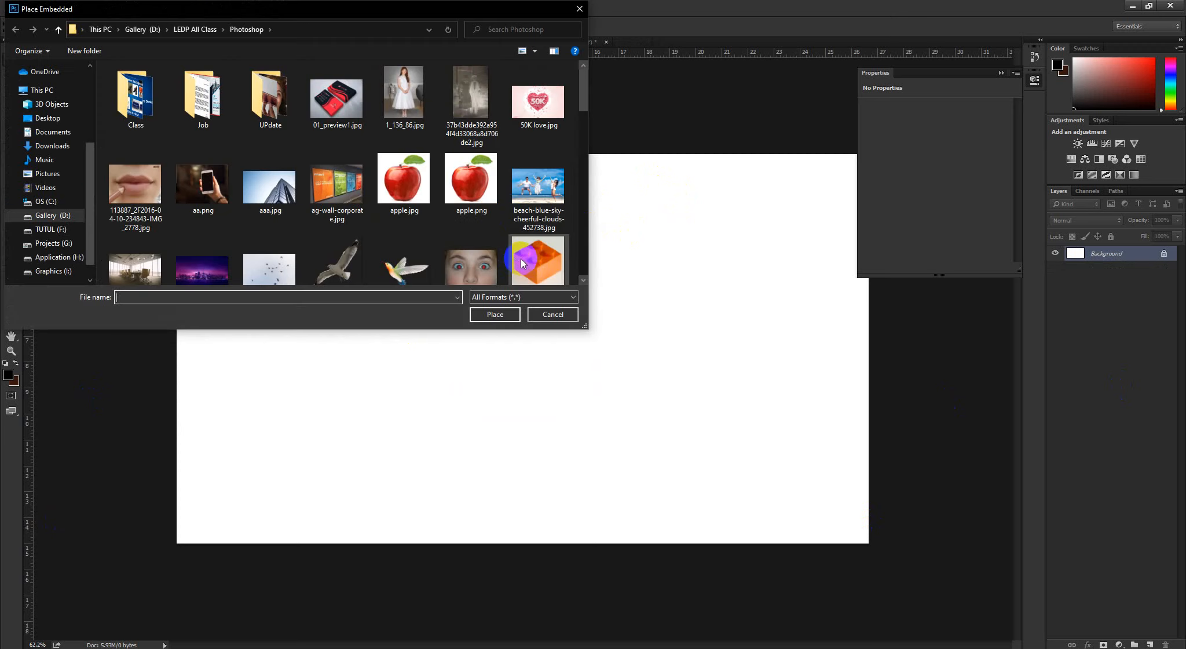
scroll(521, 262, down, 3)
click(135, 225)
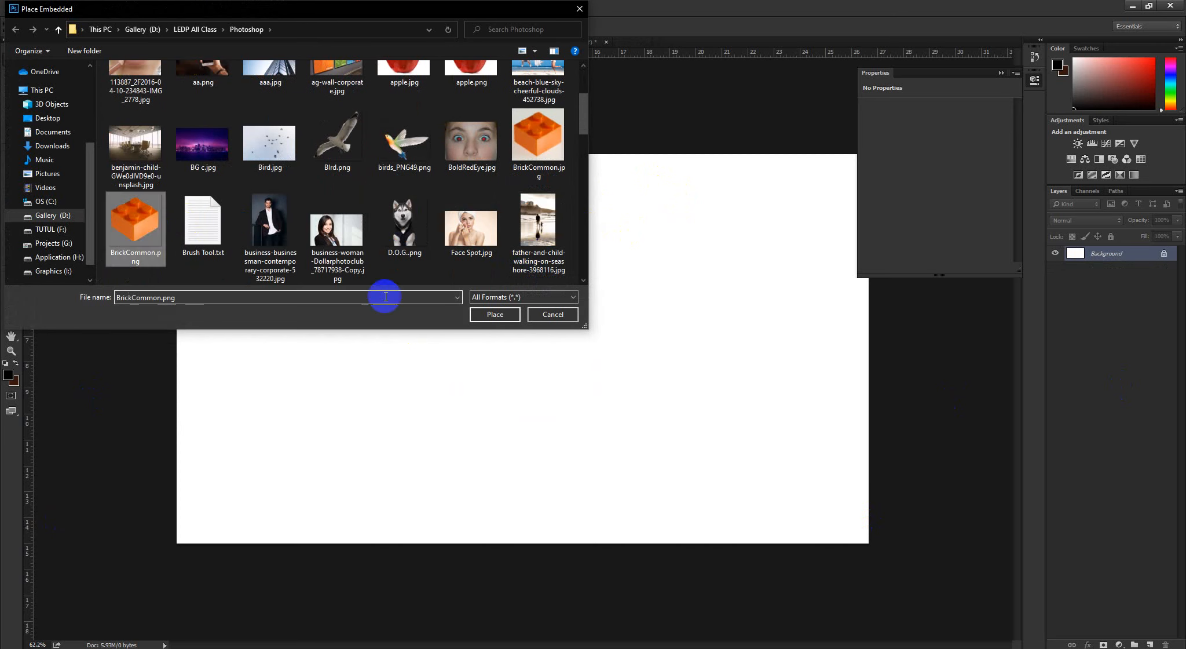
click(498, 313)
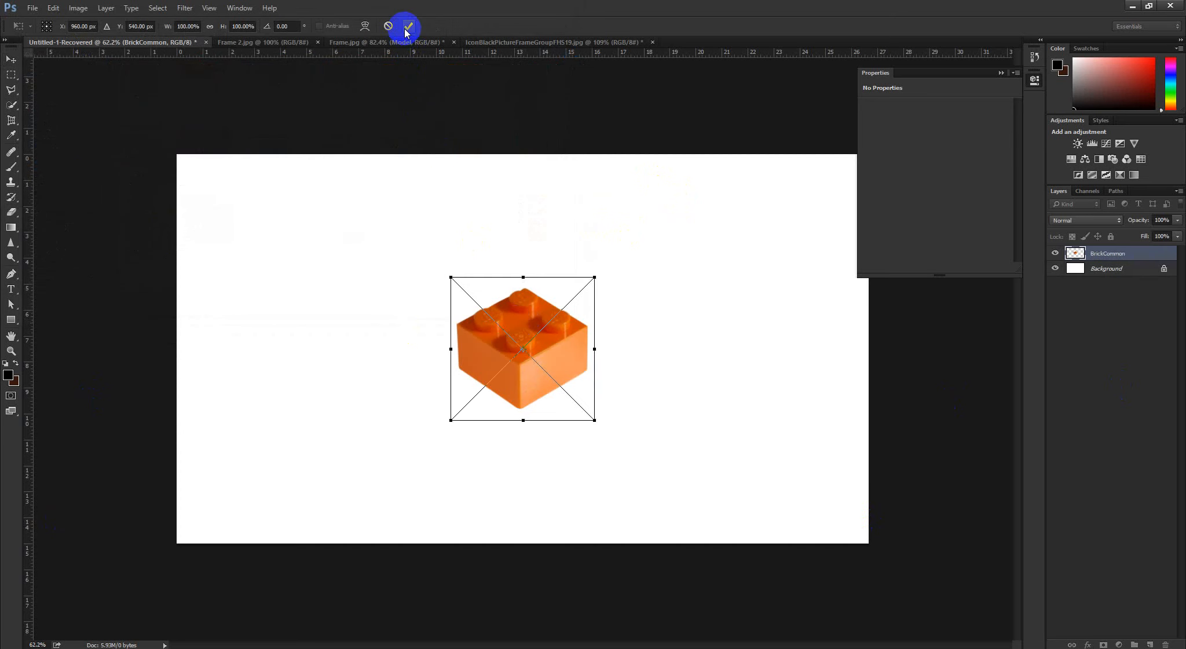
click(408, 27)
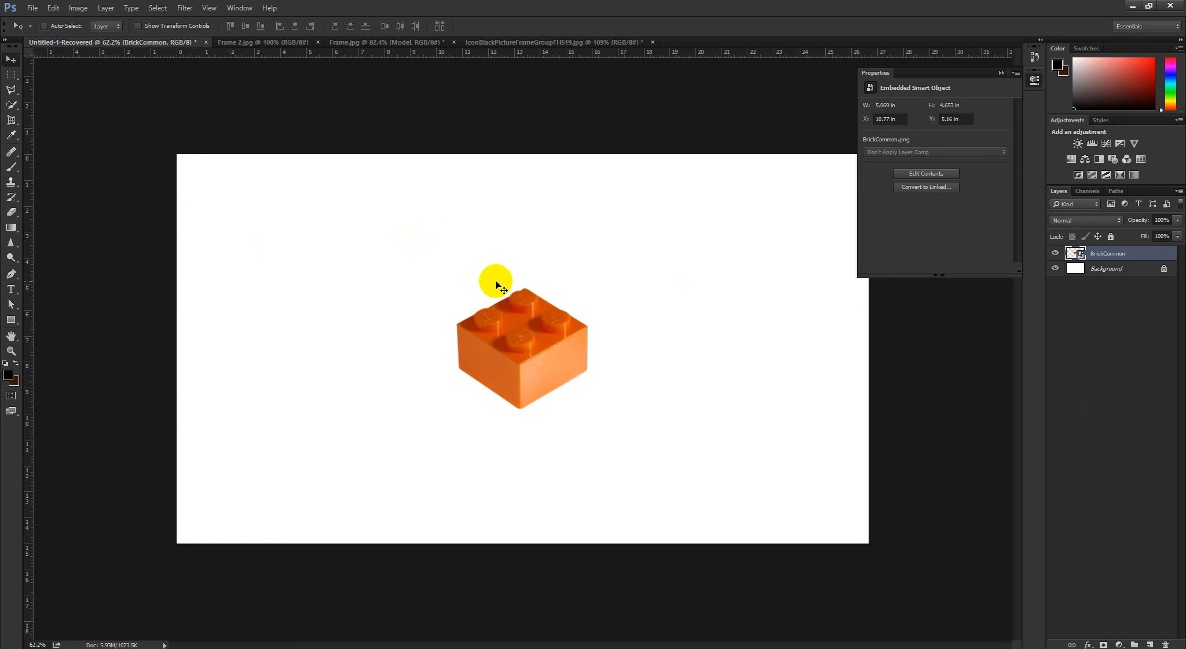
Scale the orange brick down about its centre with Free Transform to about 4.125 in wide and 3.792 in high
scroll(516, 322, down, 4)
scroll(520, 331, up, 4)
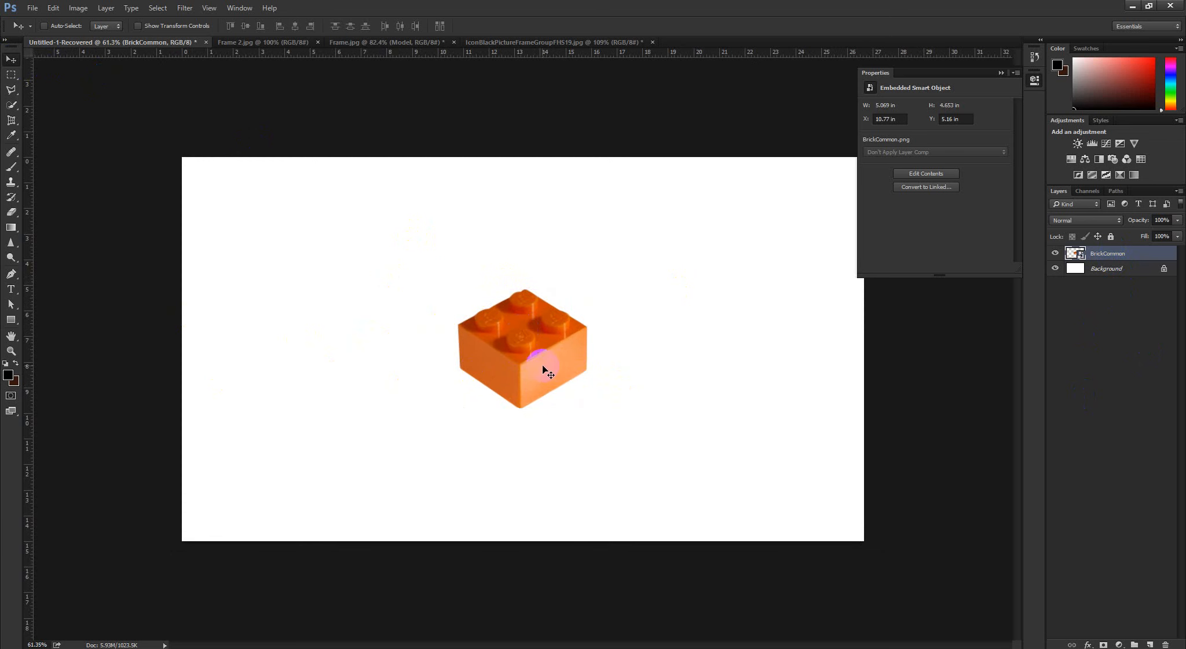
key(ctrl+t)
mouse_move(587, 287)
mouse_down()
mouse_move(594, 276)
mouse_move(583, 290)
mouse_up()
click(408, 25)
scroll(538, 337, down, 1)
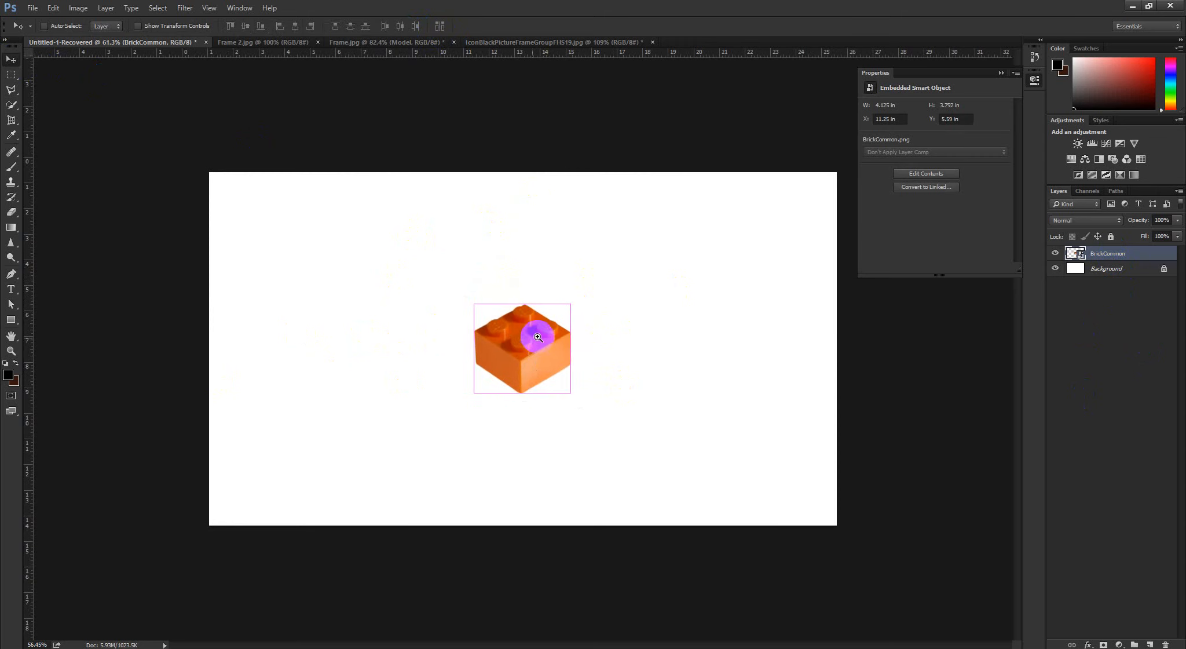
Move the brick back and forth across the canvas, leaving it near the right edge at about X 21.81 in, Y 5.84 in
drag(546, 359, 810, 361)
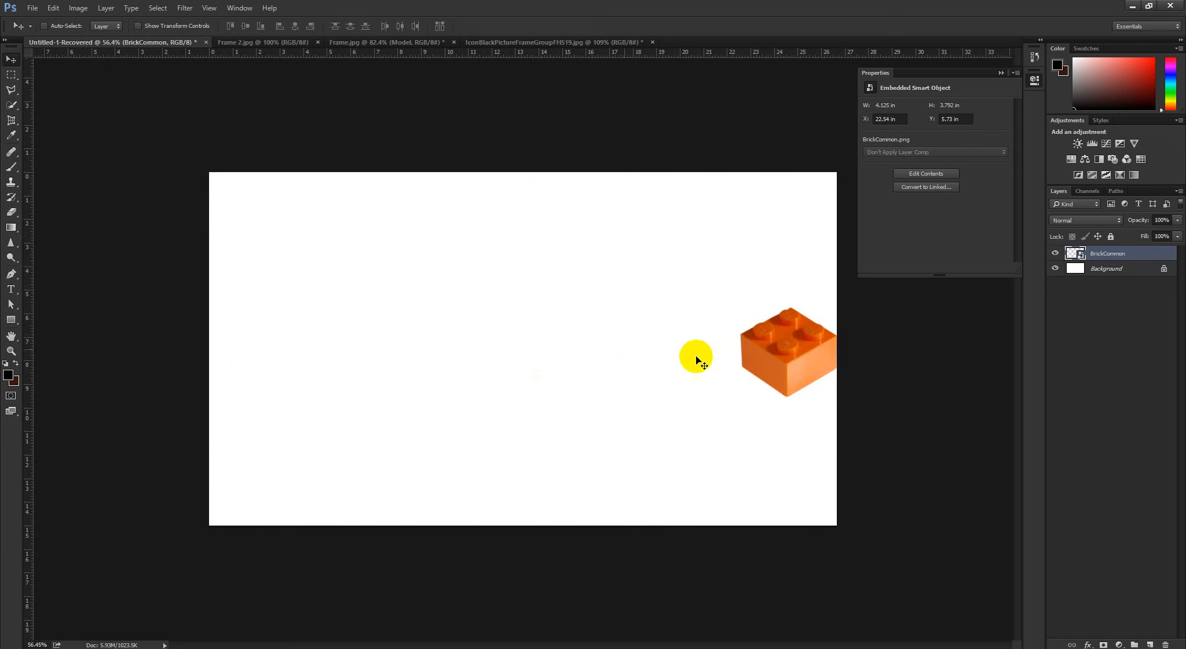
drag(747, 363, 794, 368)
drag(711, 355, 702, 367)
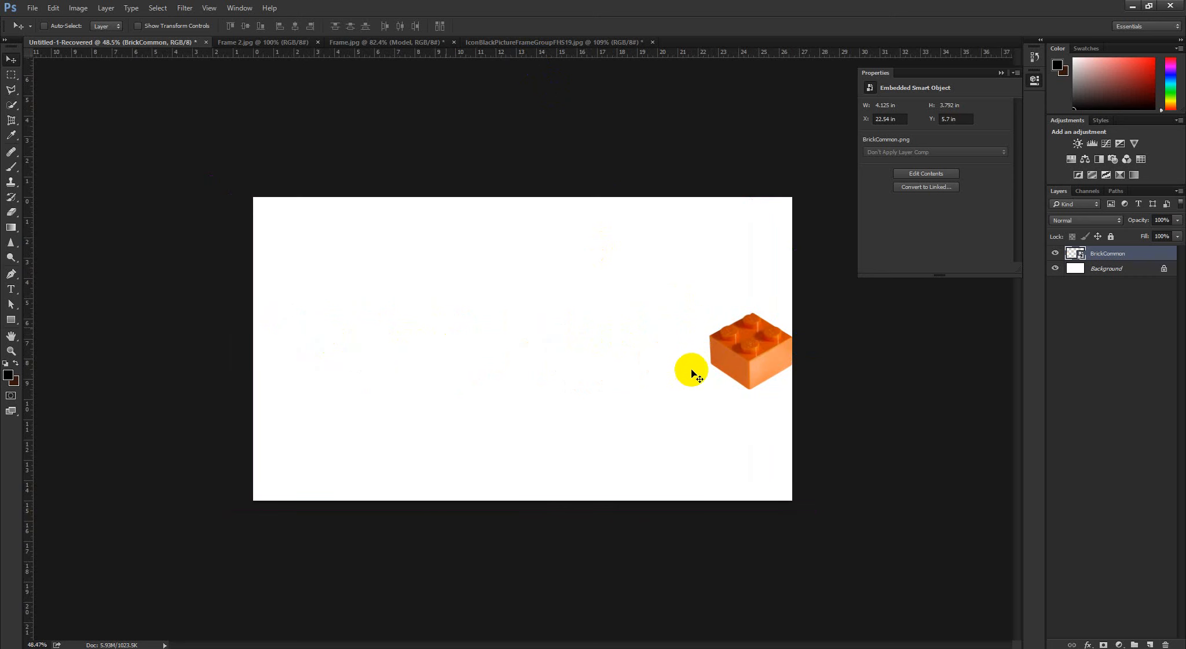
drag(699, 349, 707, 350)
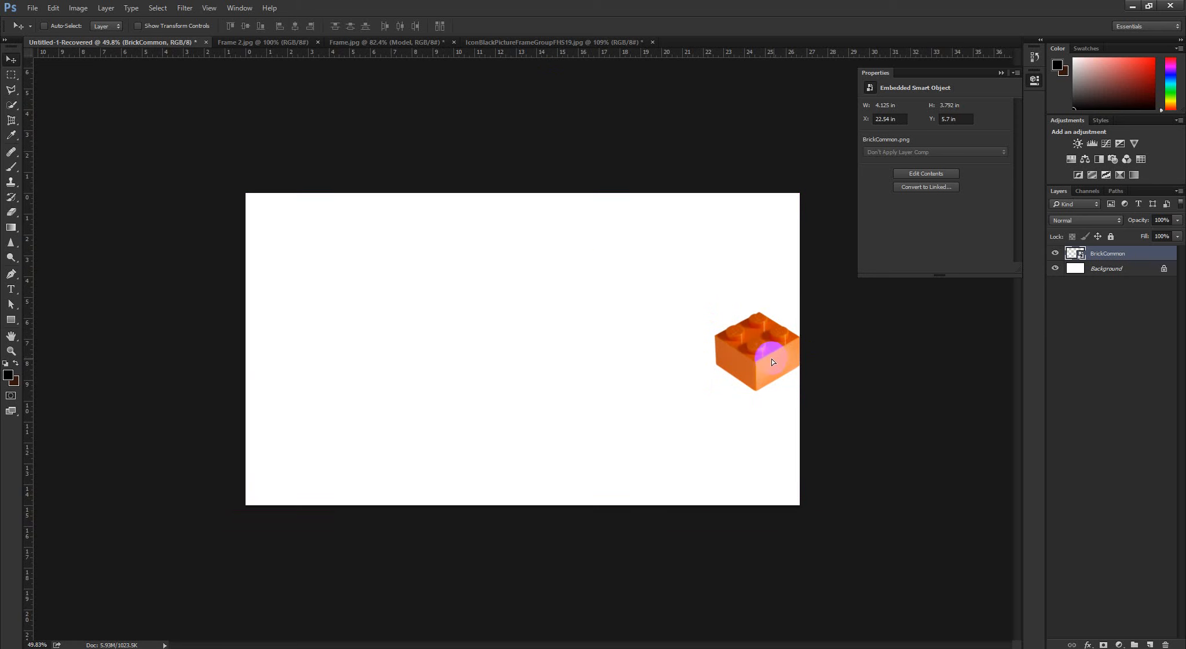
drag(772, 361, 252, 400)
drag(504, 397, 769, 375)
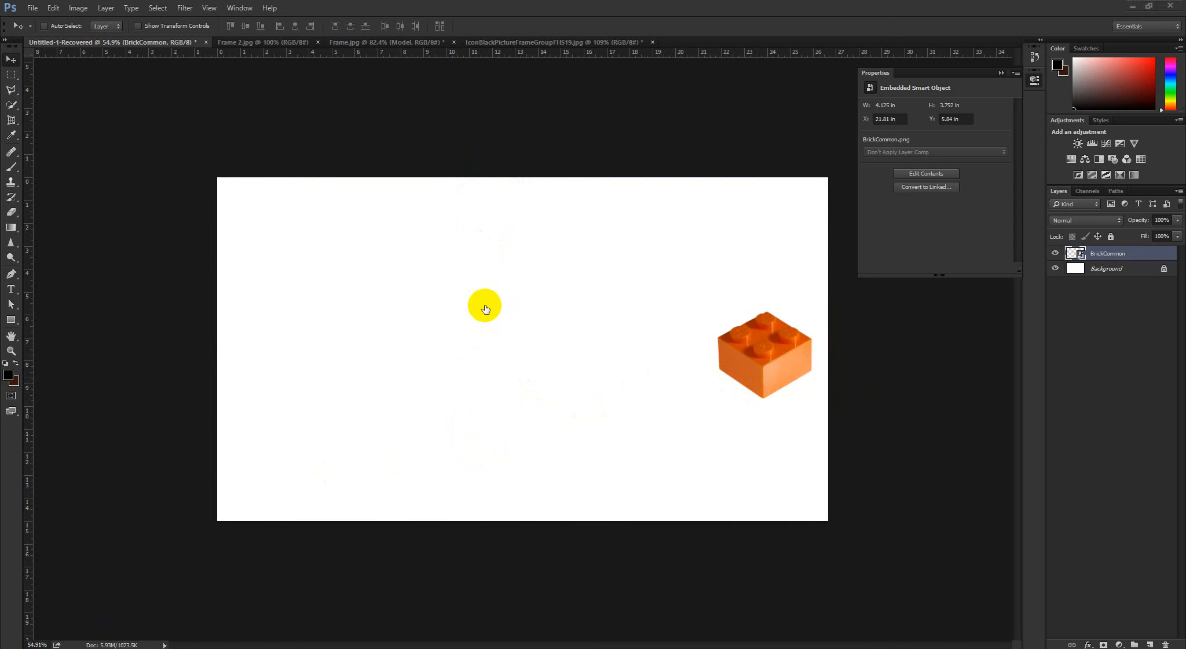
Switch to Spot on the Mouse and bring up its settings window
key(super)
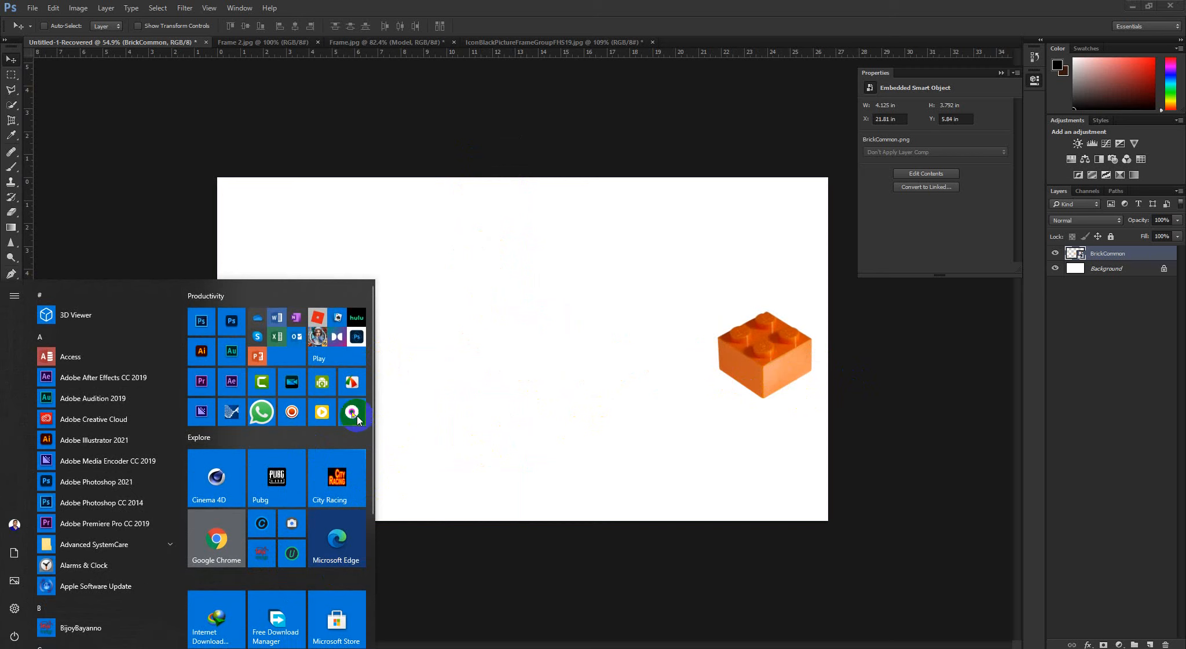
click(355, 415)
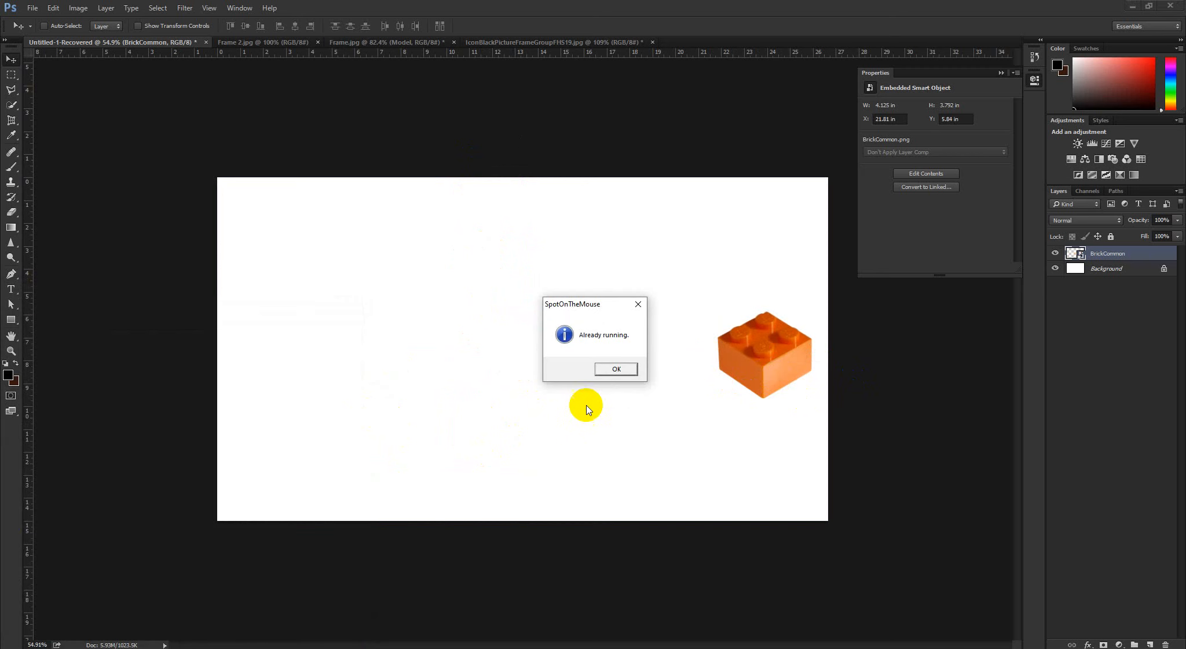
click(617, 371)
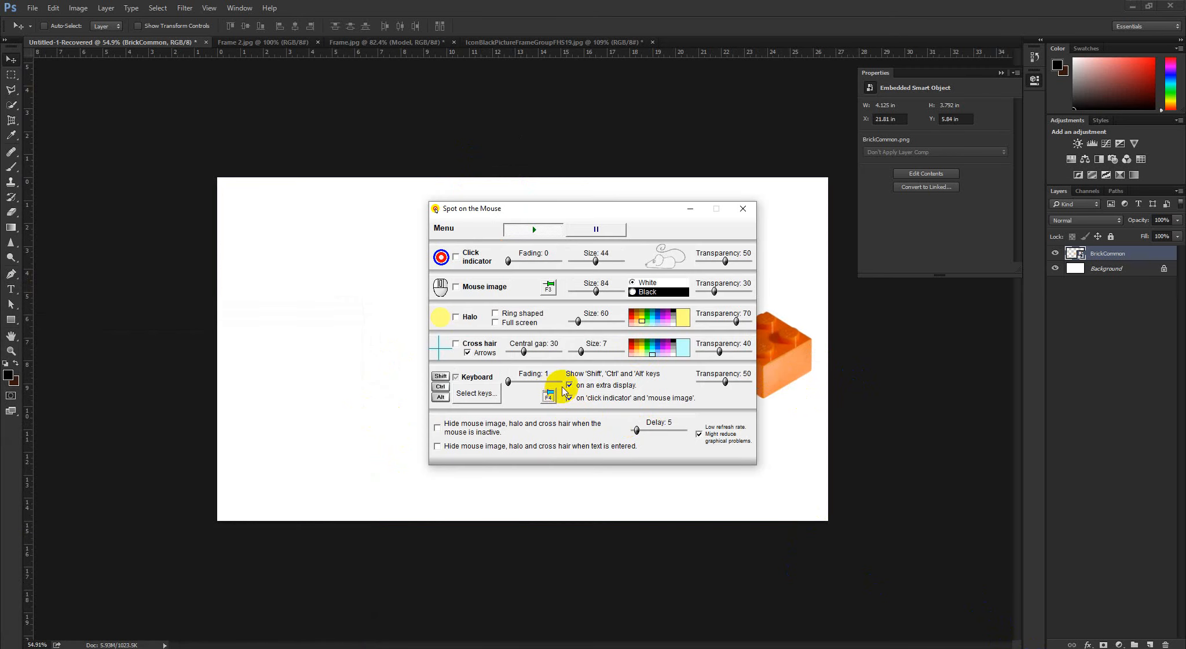
Put away the Spot on the Mouse settings window and return to the brick canvas
click(701, 500)
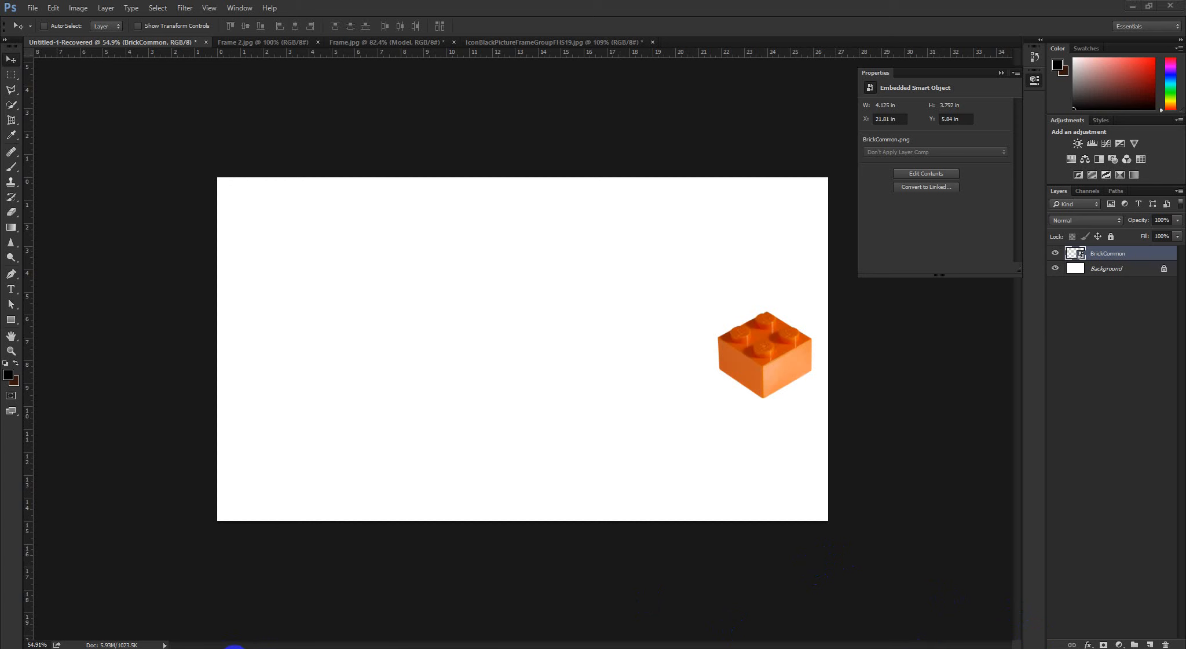
click(231, 648)
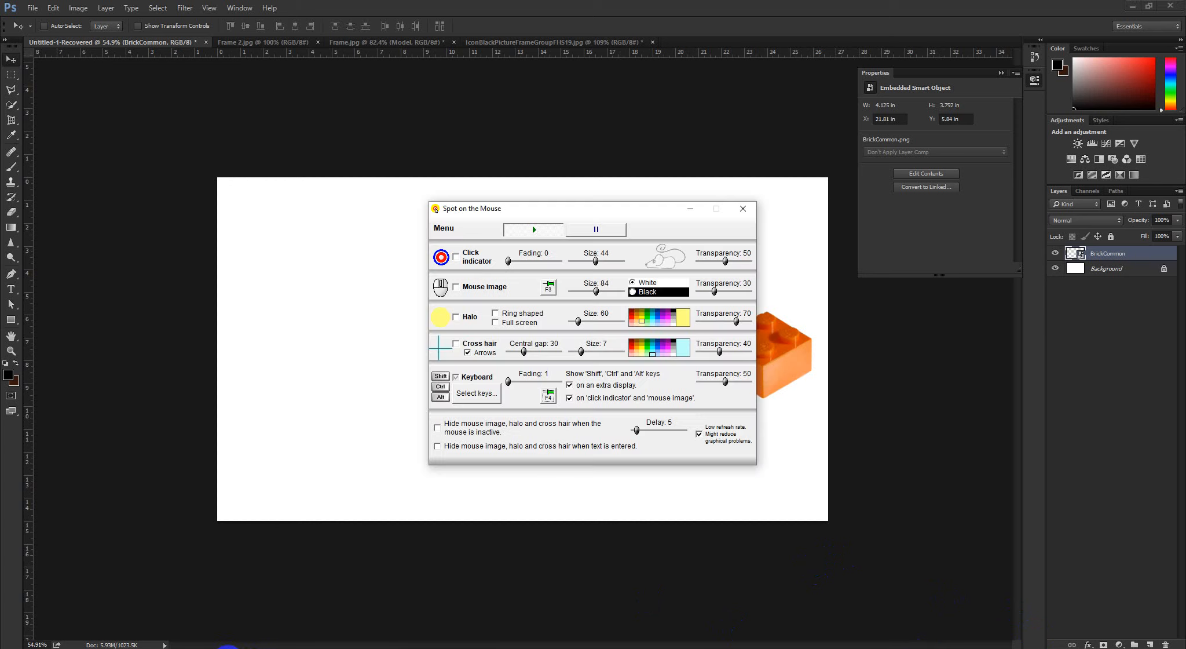
click(826, 534)
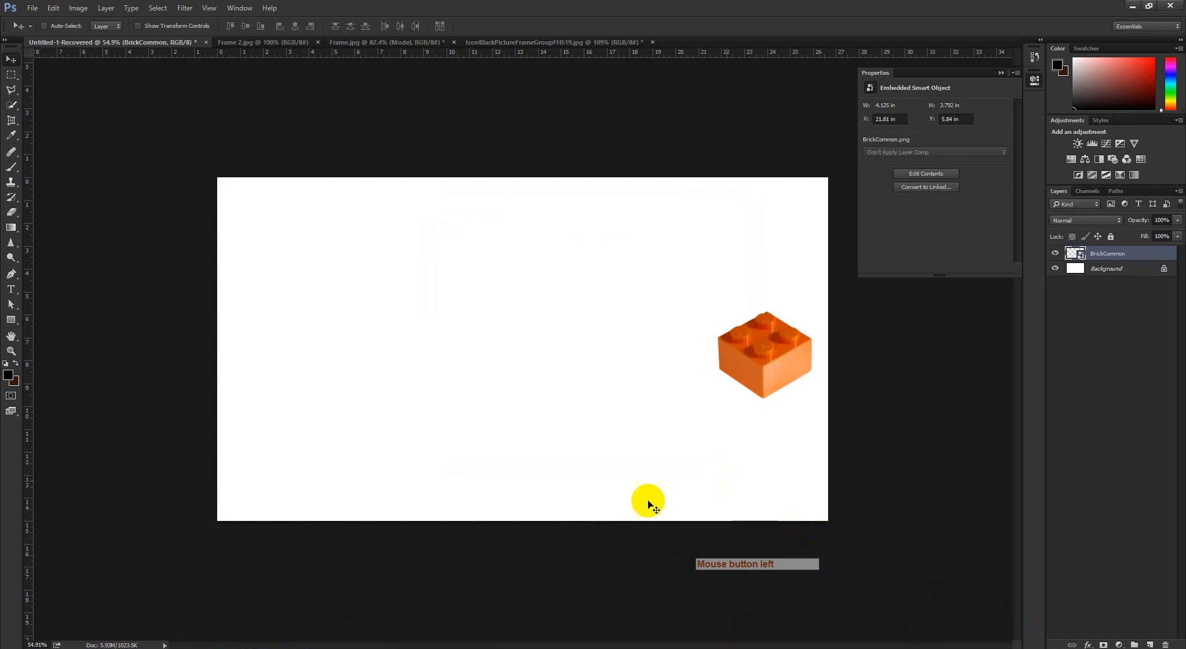
click(721, 575)
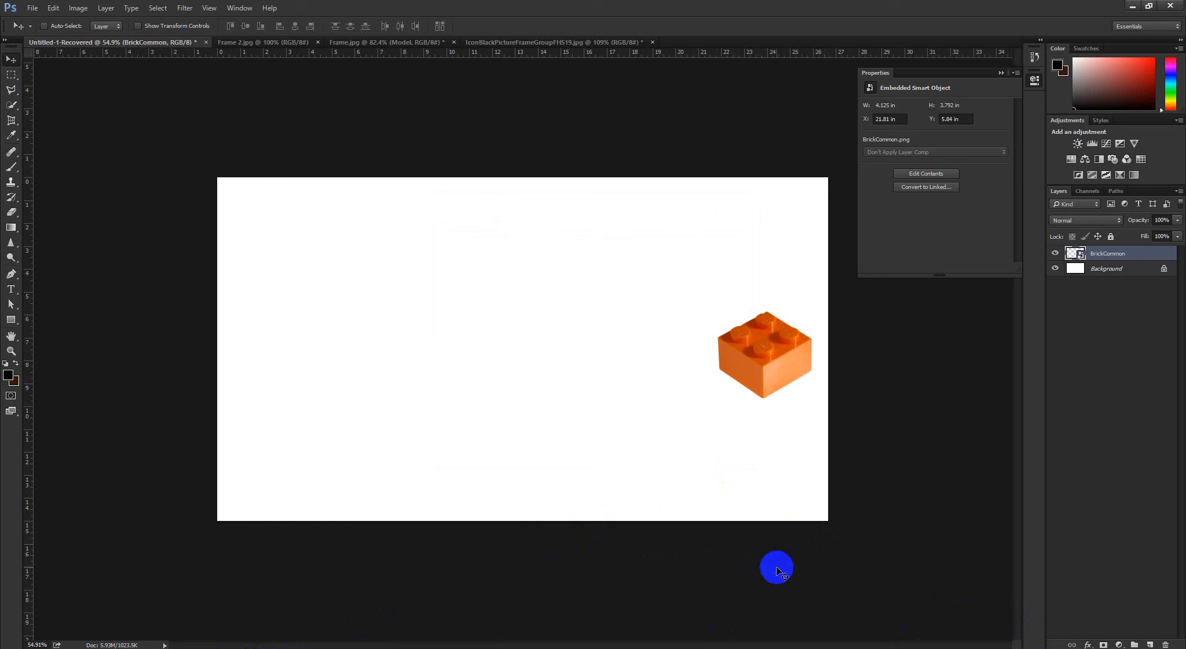
click(779, 563)
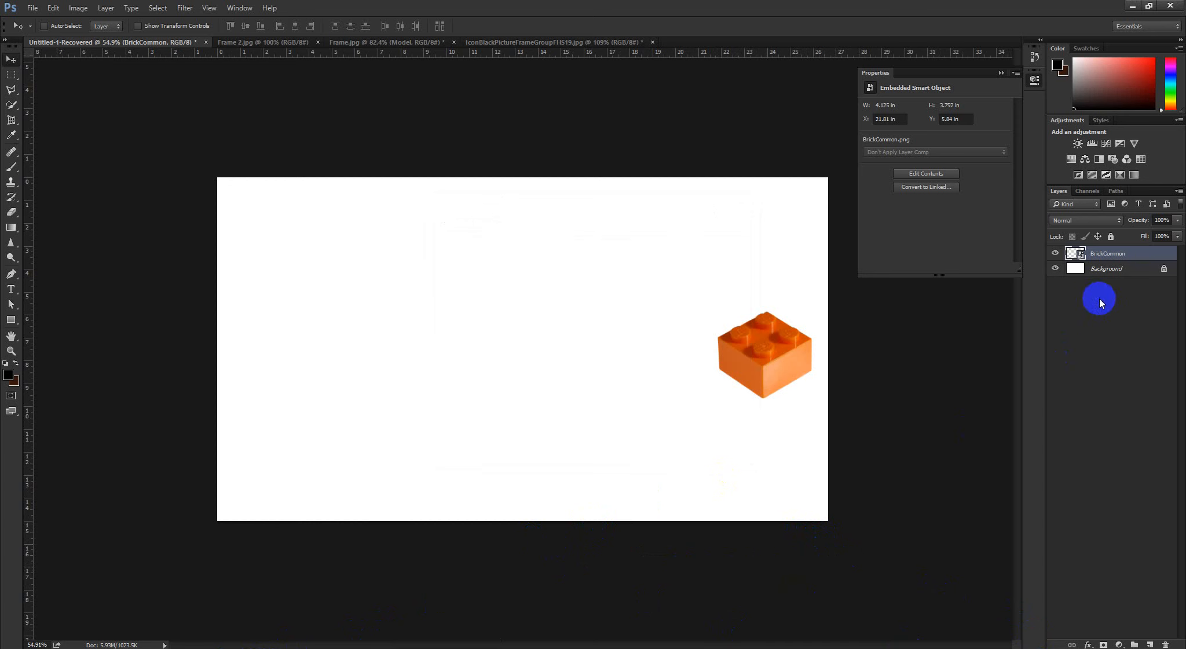
Move the brick on the BrickCommon layer to about X 19.51 in, Y 6.68 in
click(1106, 267)
click(1104, 253)
click(763, 371)
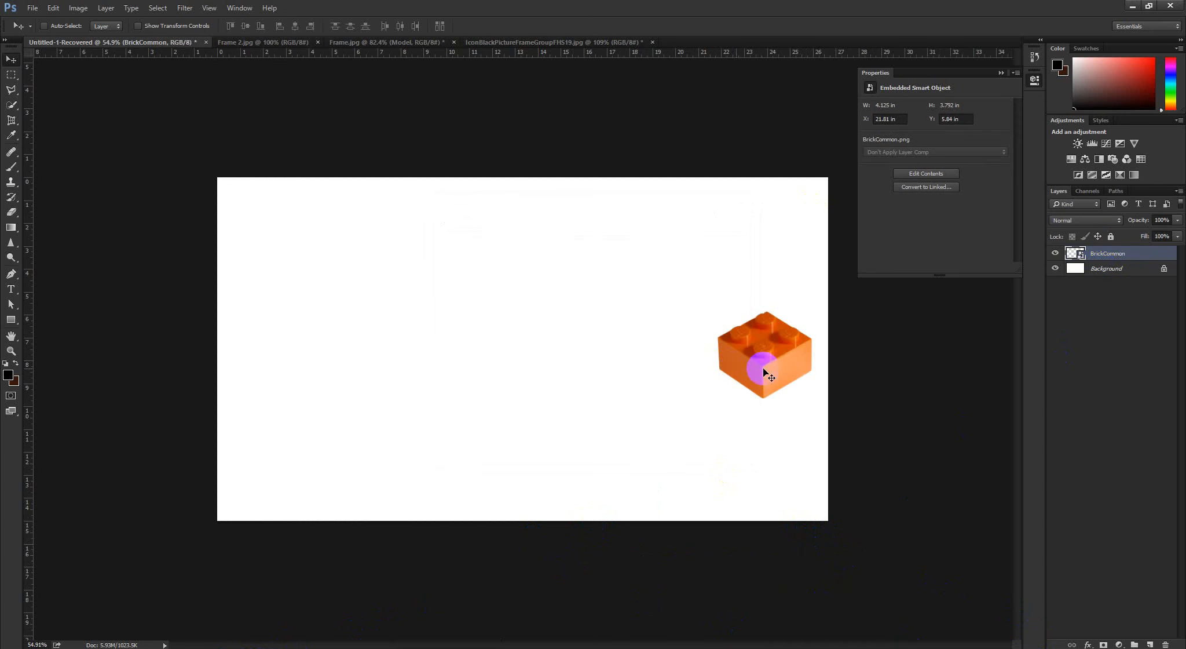
drag(763, 363, 614, 400)
click(502, 371)
Switch to Chrome to check the class 3 topics in the graphic design module PDF, and return to Photoshop
click(195, 647)
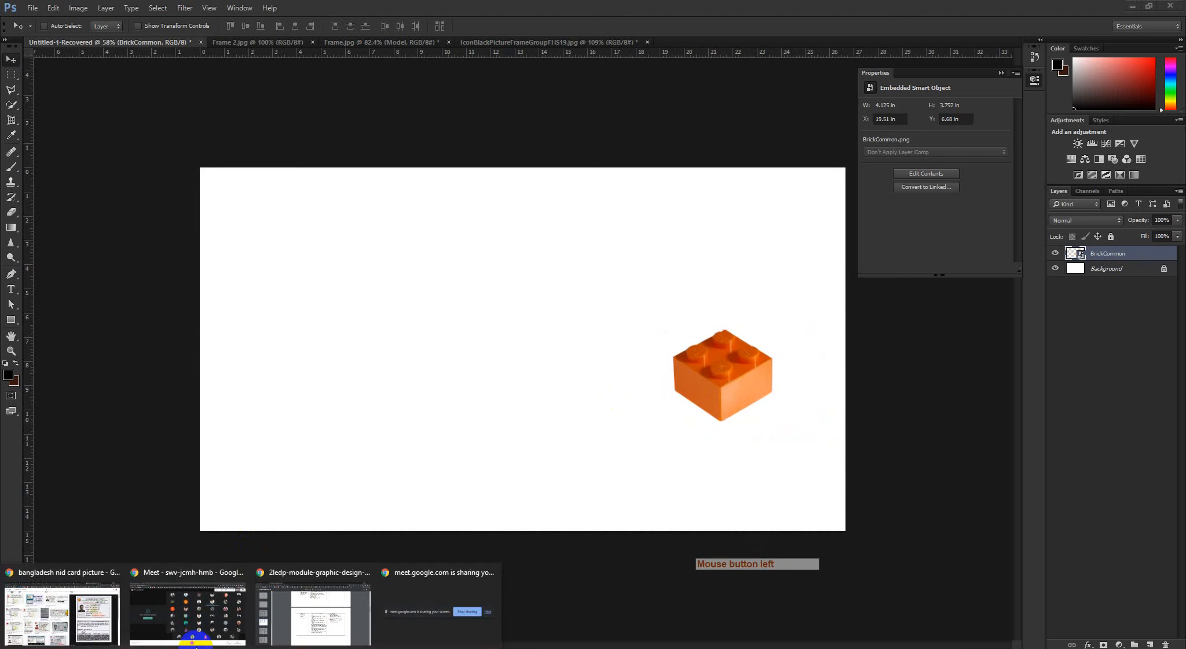
click(314, 623)
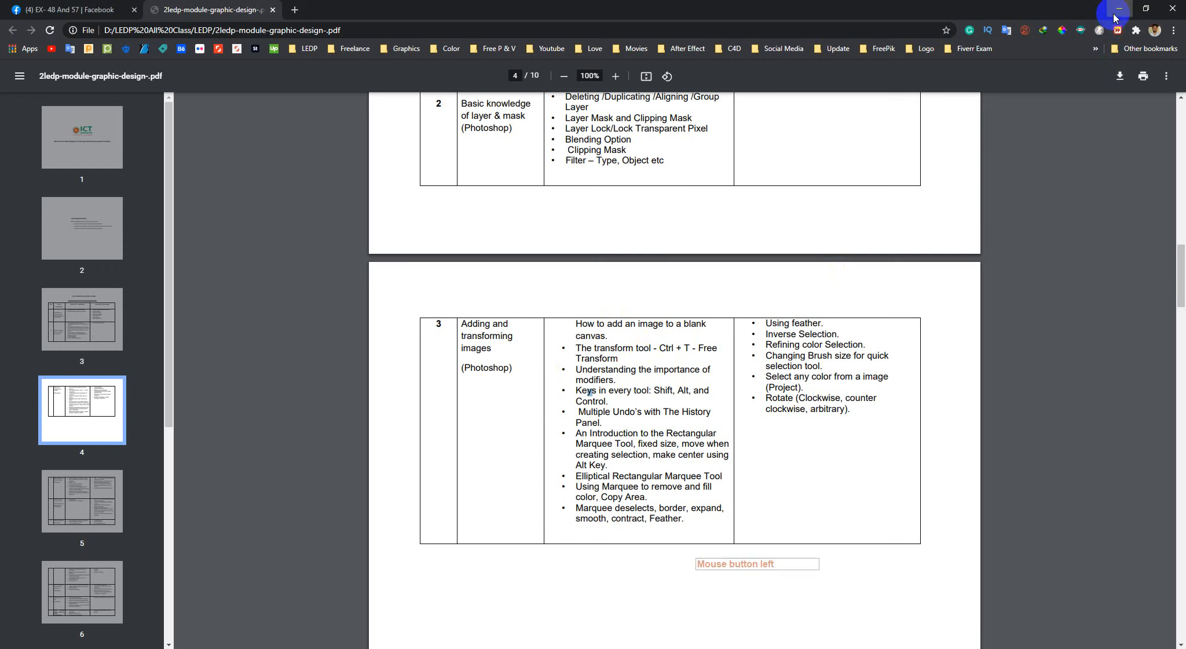
click(1117, 12)
Duplicate the brick twice diagonally to form a row of three, with the last copy at about X 15.37 in, Y 9.01 in
click(1168, 259)
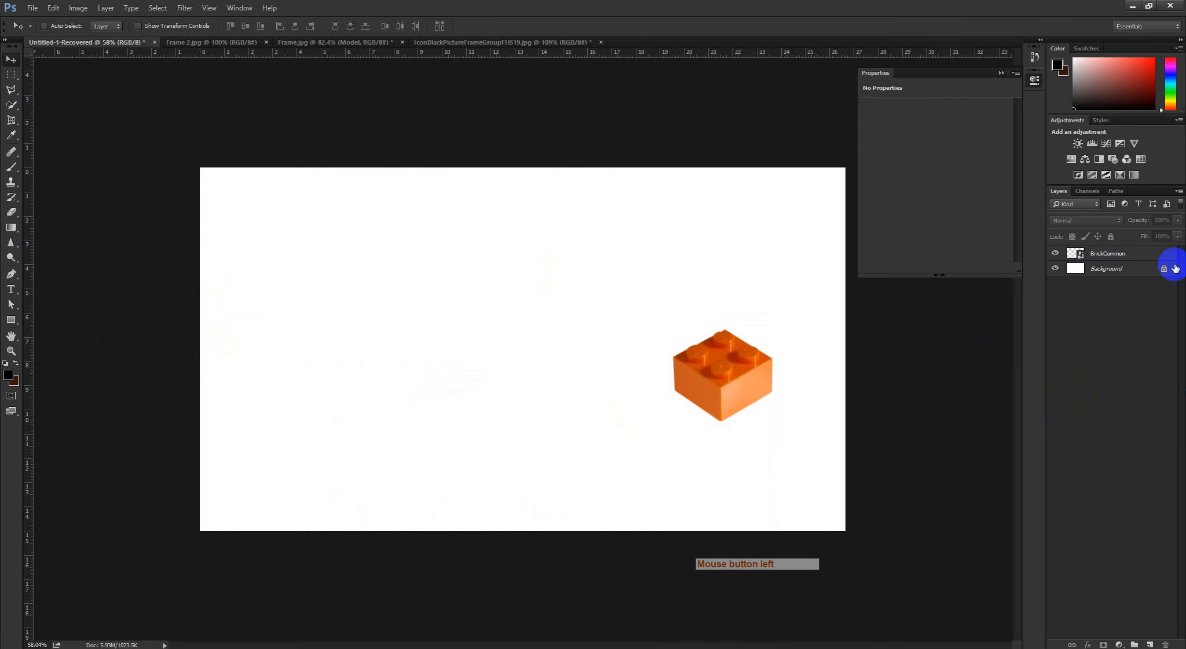
click(1129, 261)
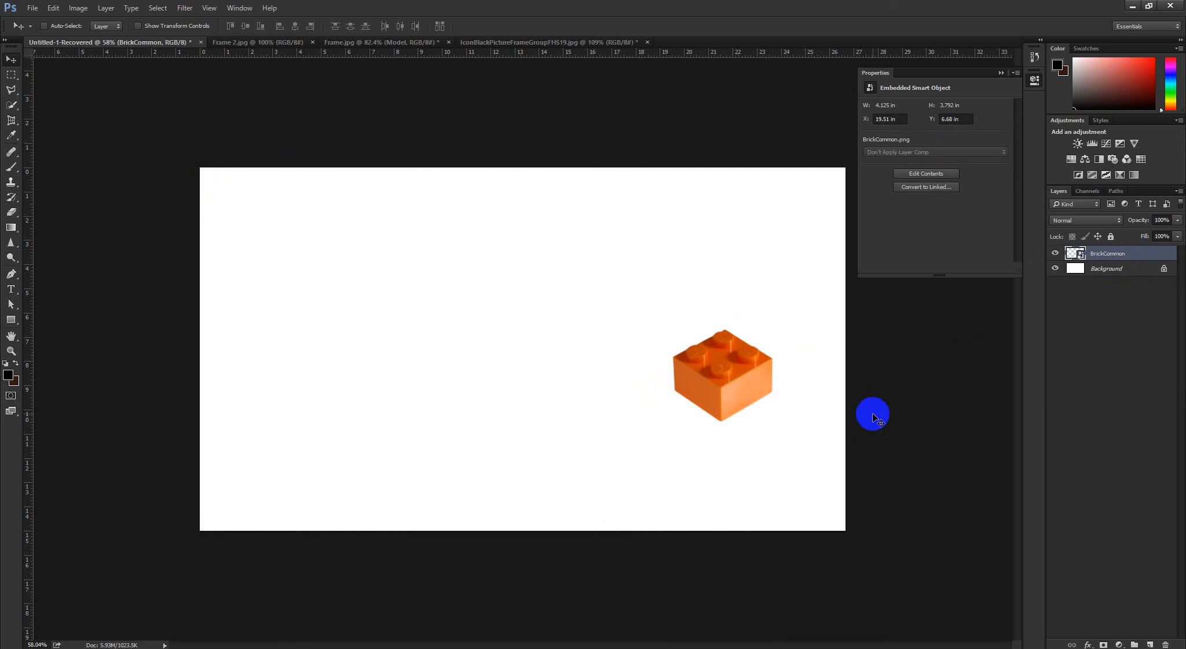
drag(740, 397, 739, 396)
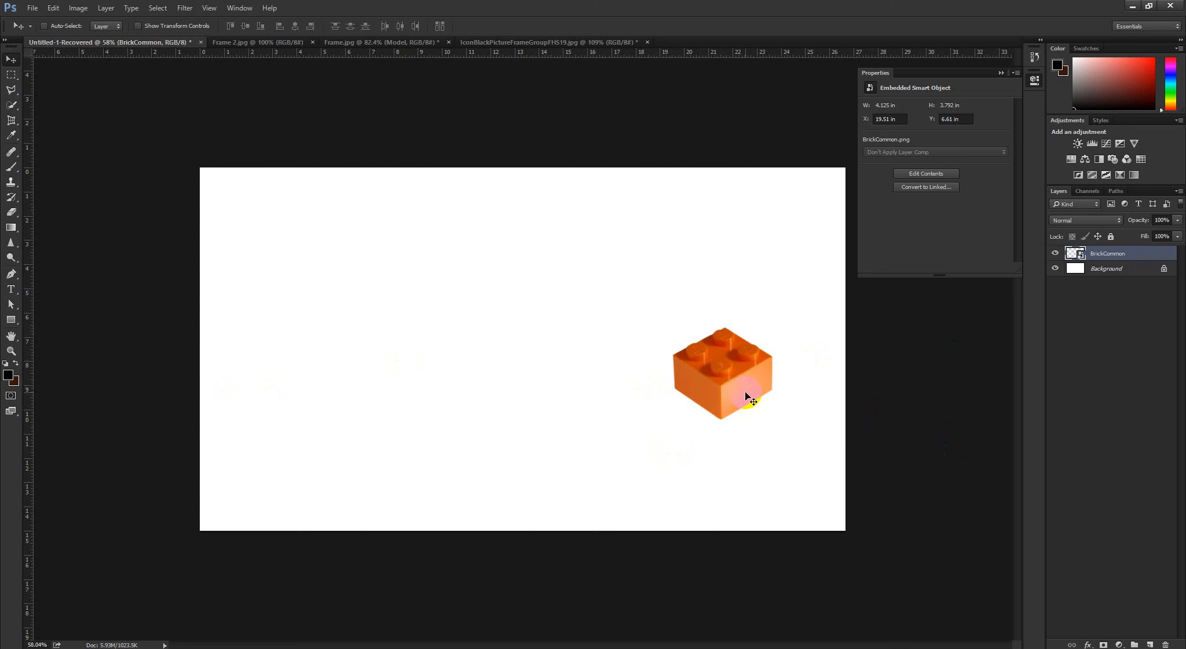
click(748, 391)
key(alt)
alt+click(740, 385)
drag(739, 384, 652, 441)
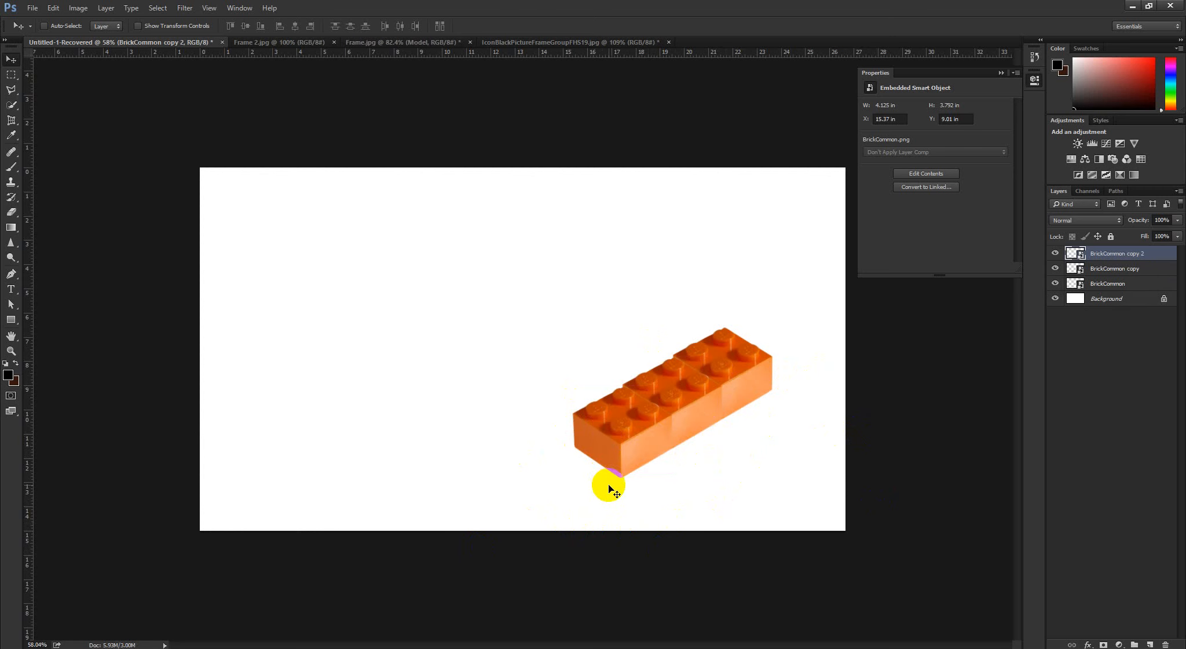
Select the range of layers from BrickCommon copy 2 down to BrickCommon, and clear the selection
drag(1132, 253, 1124, 285)
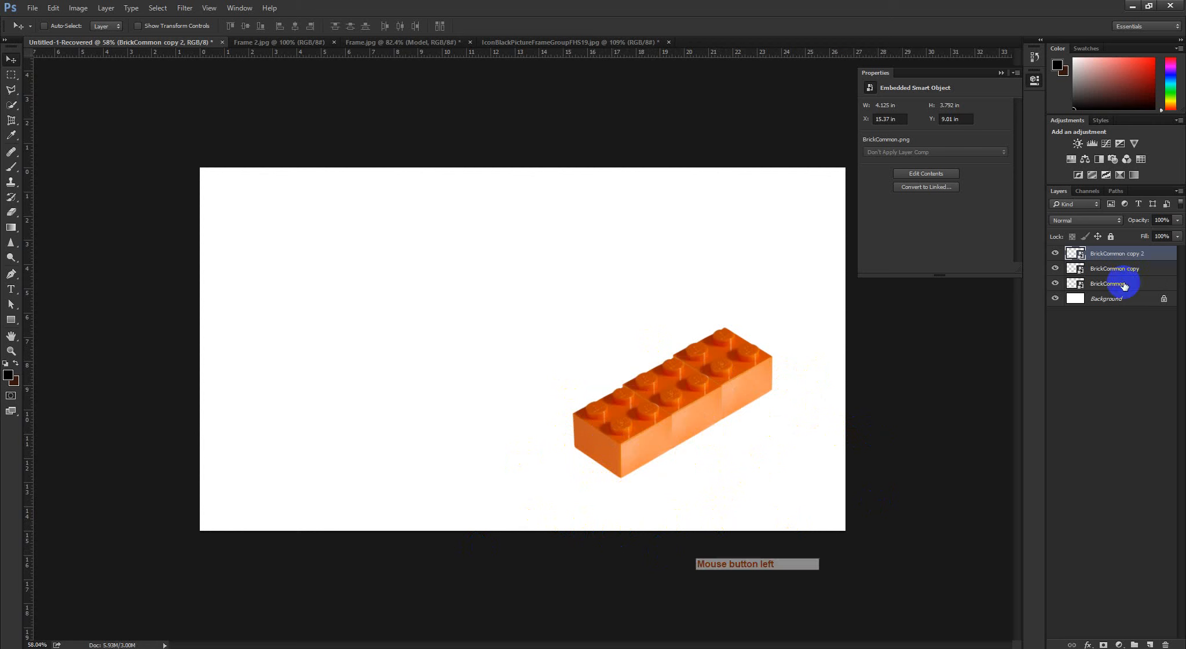
shift+click(1124, 285)
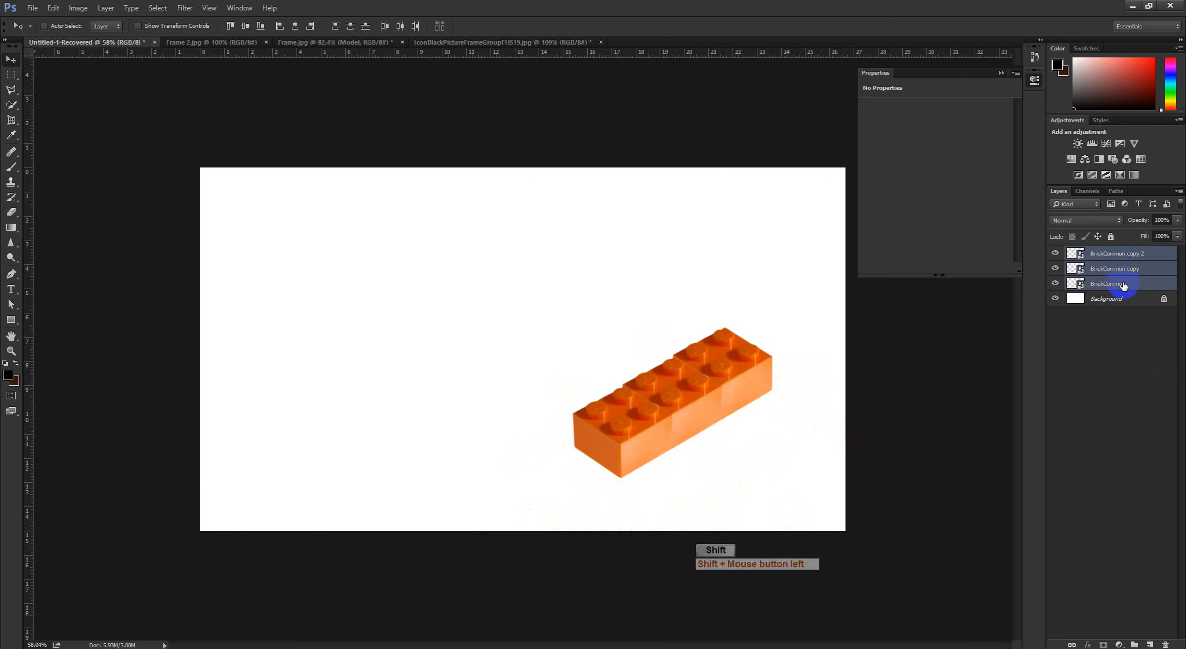
click(1120, 331)
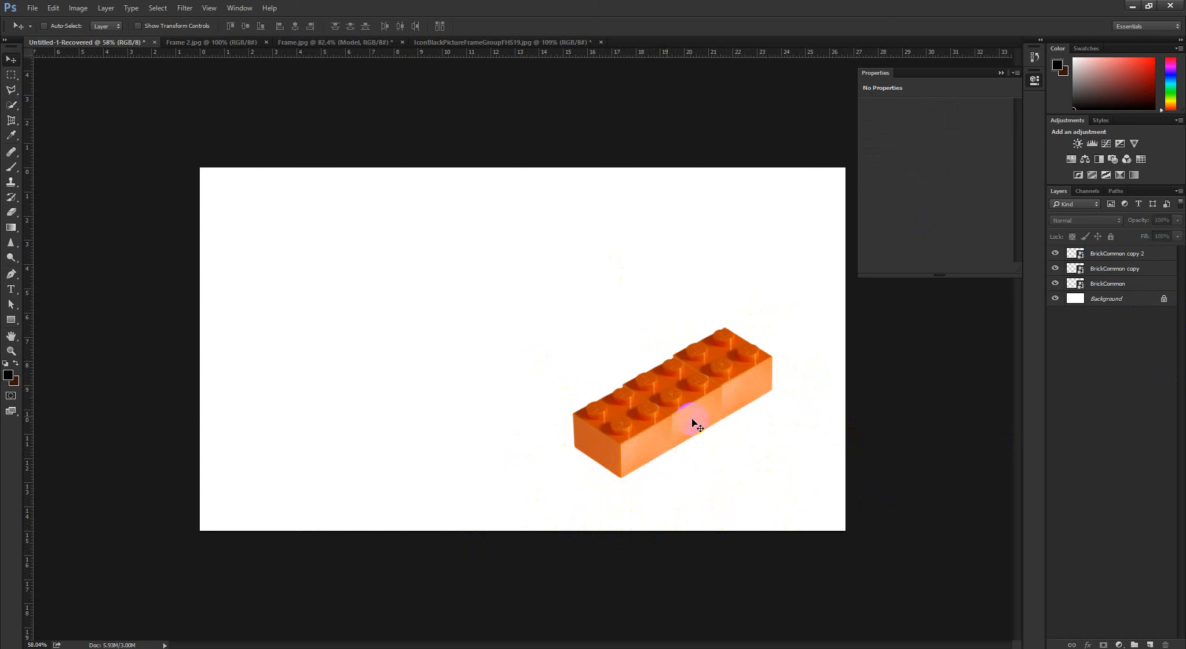
Select all three bricks with a box drawn around them on the canvas, and clear the selection
mouse_move(706, 427)
mouse_down()
mouse_move(680, 418)
mouse_move(698, 432)
mouse_up()
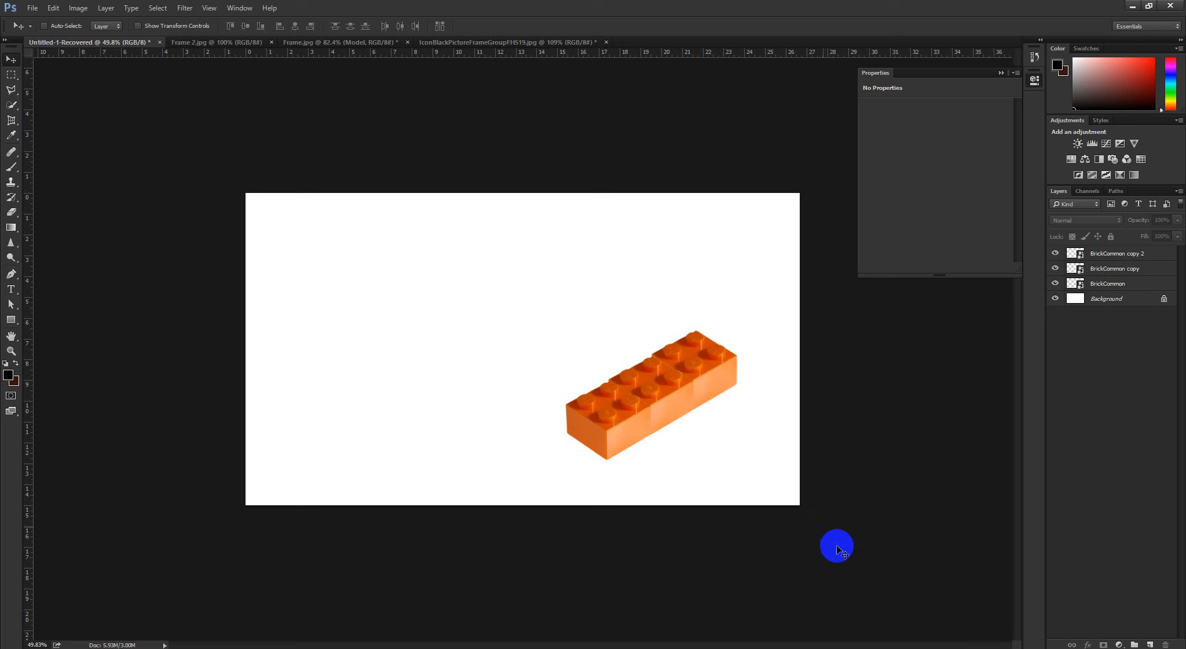
drag(846, 563, 550, 292)
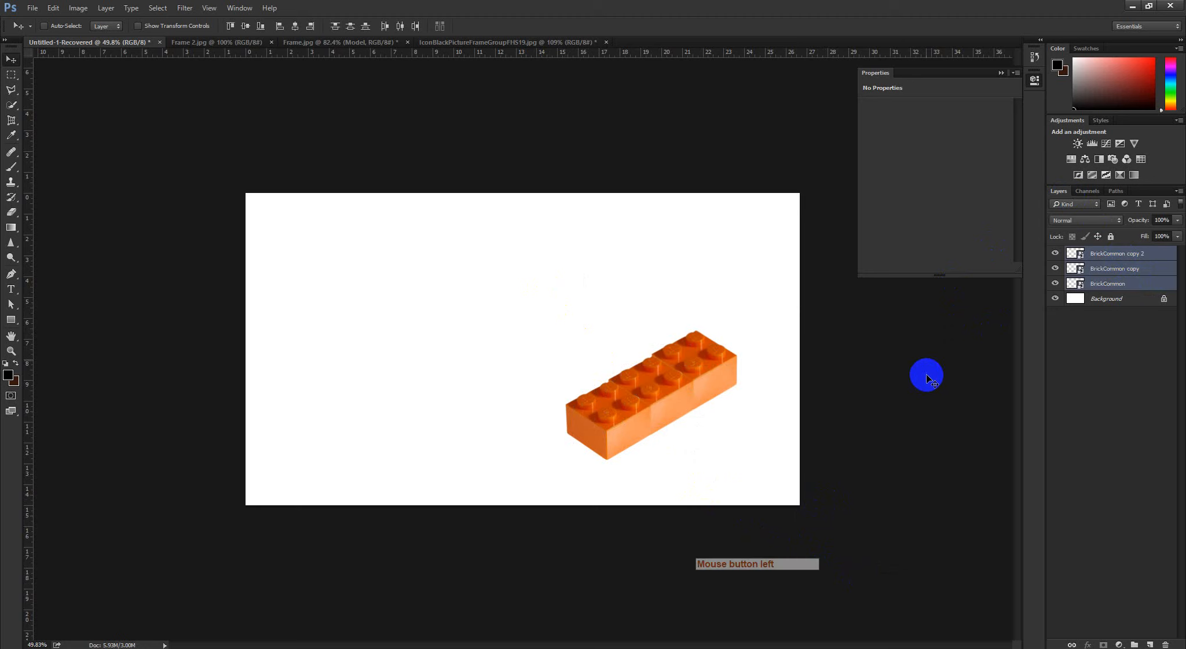
click(1080, 444)
scroll(837, 455, up, 1)
scroll(817, 456, down, 2)
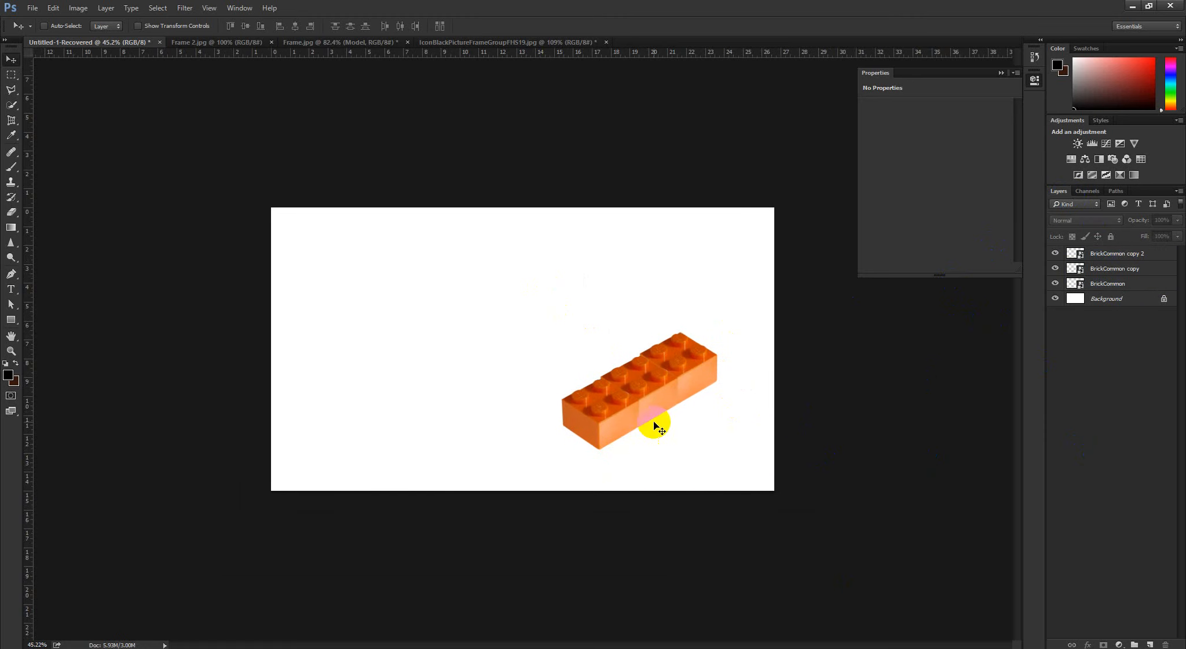
Box-select the two brick copies on the canvas, and detach and close the Layers panel
key(ctrl)
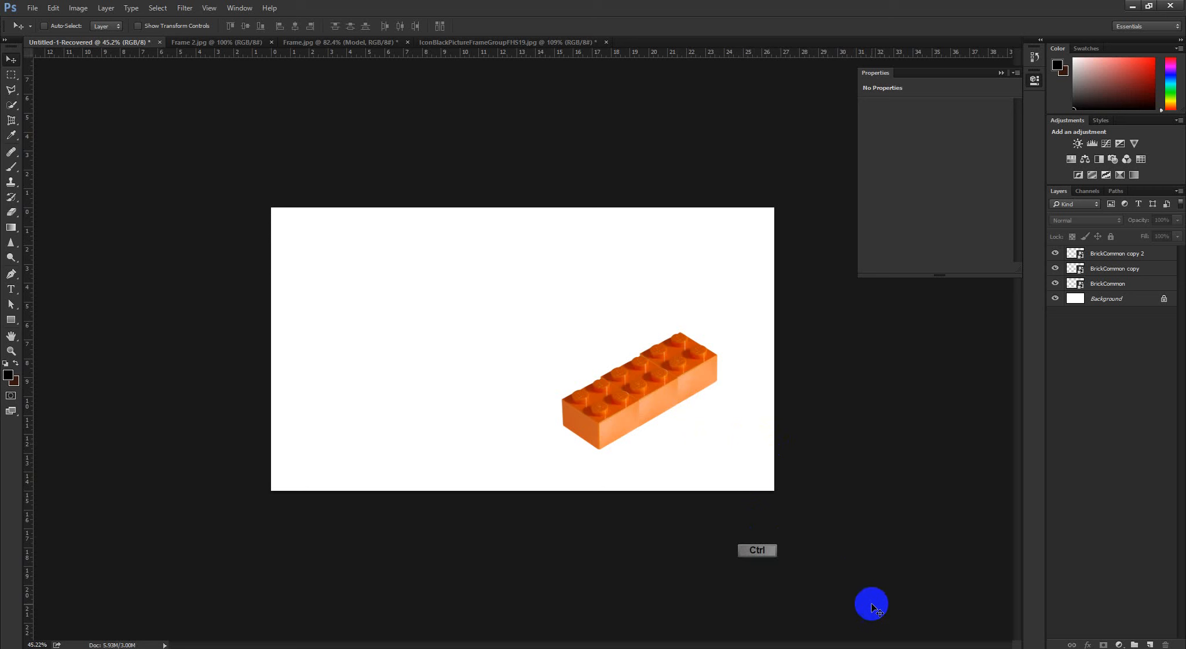
drag(872, 605, 518, 413)
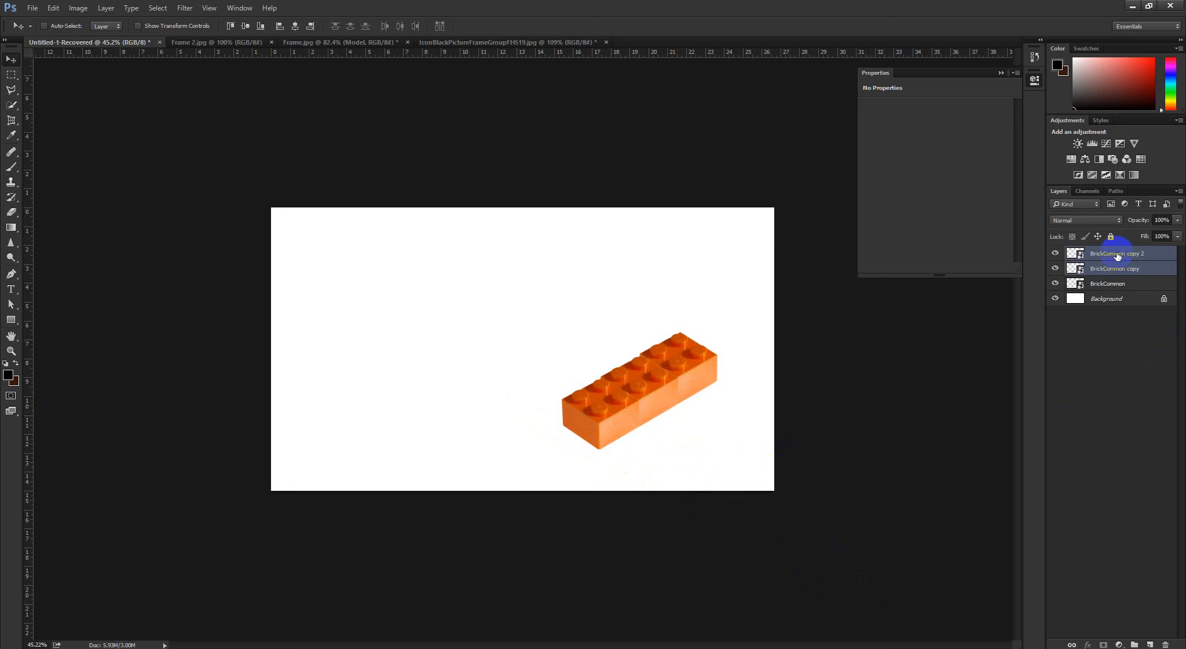
click(1087, 197)
click(1064, 191)
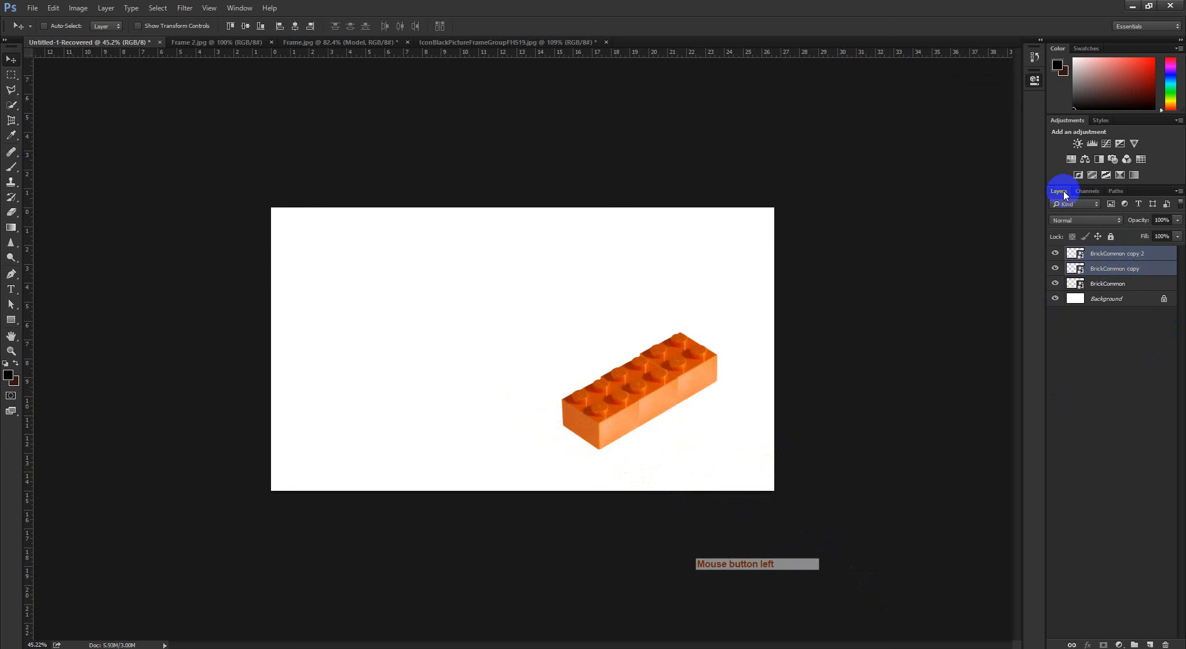
drag(1064, 191, 996, 219)
click(987, 215)
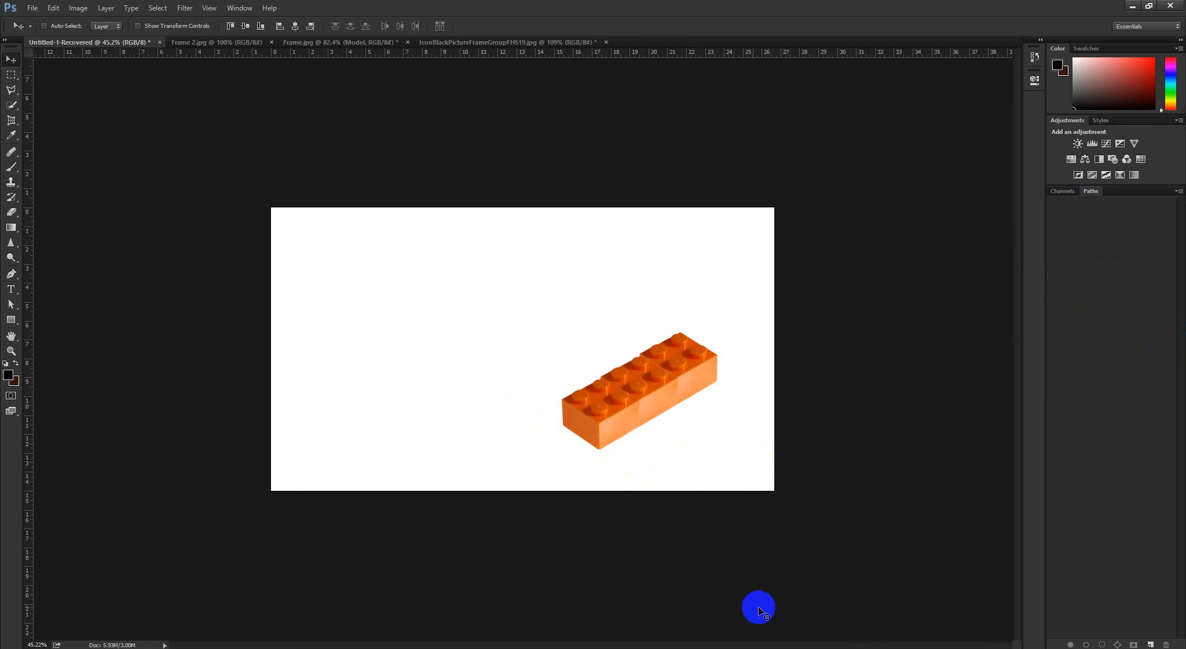
Try moving the two selected brick copies toward the canvas's upper left, and undo the move
drag(781, 612, 666, 533)
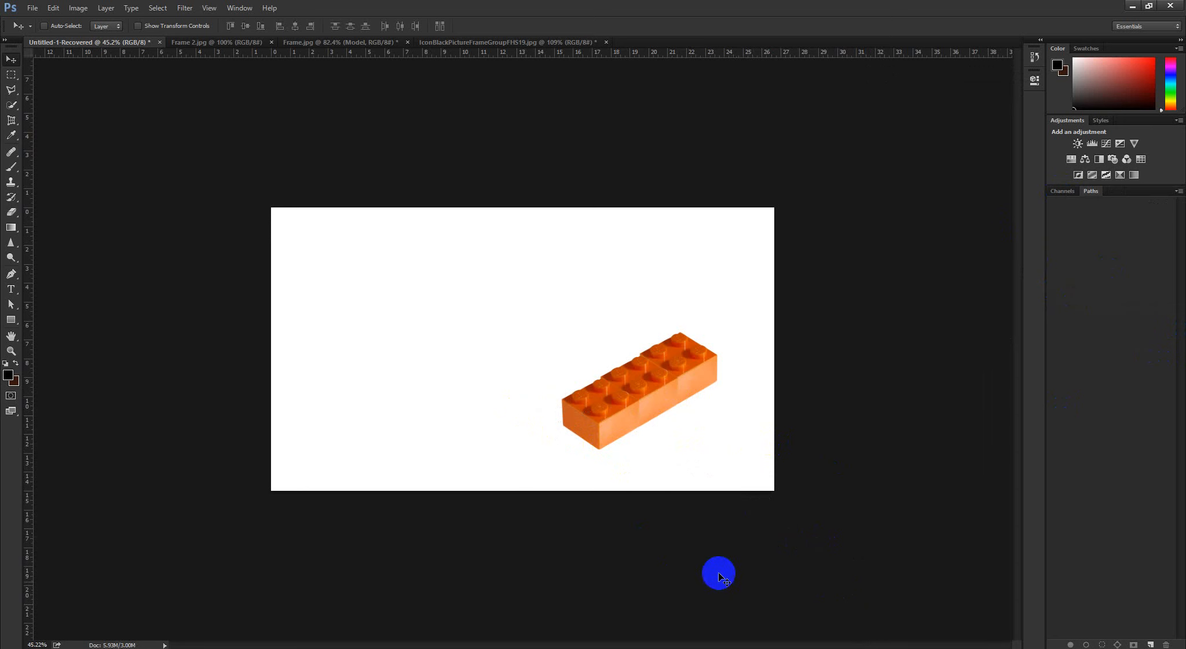
drag(711, 574, 414, 324)
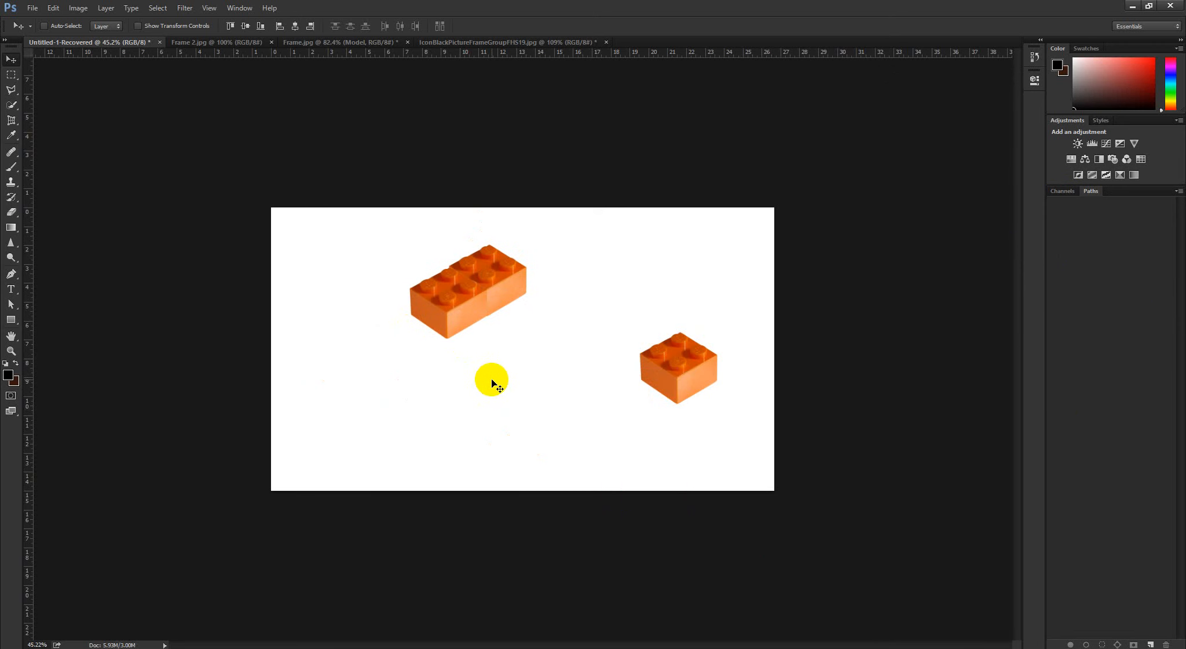
key(ctrl+z)
Reset the Essentials workspace to restore the Layers panel, and clear the layer selection
click(1134, 28)
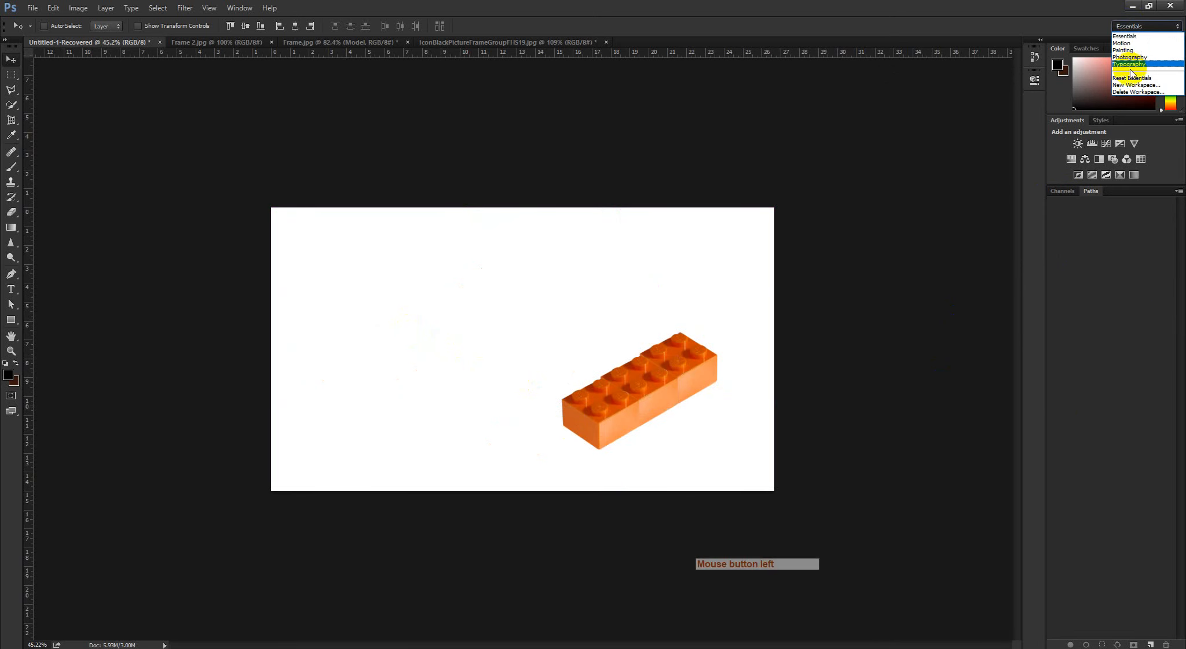
click(1131, 78)
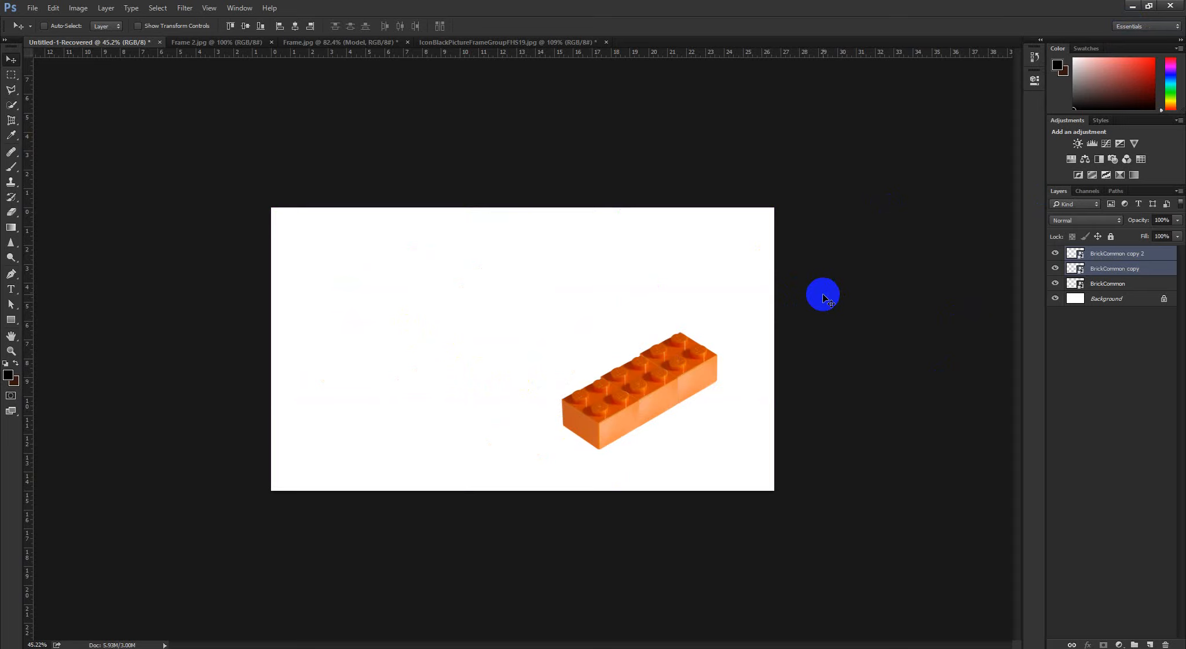
click(1095, 349)
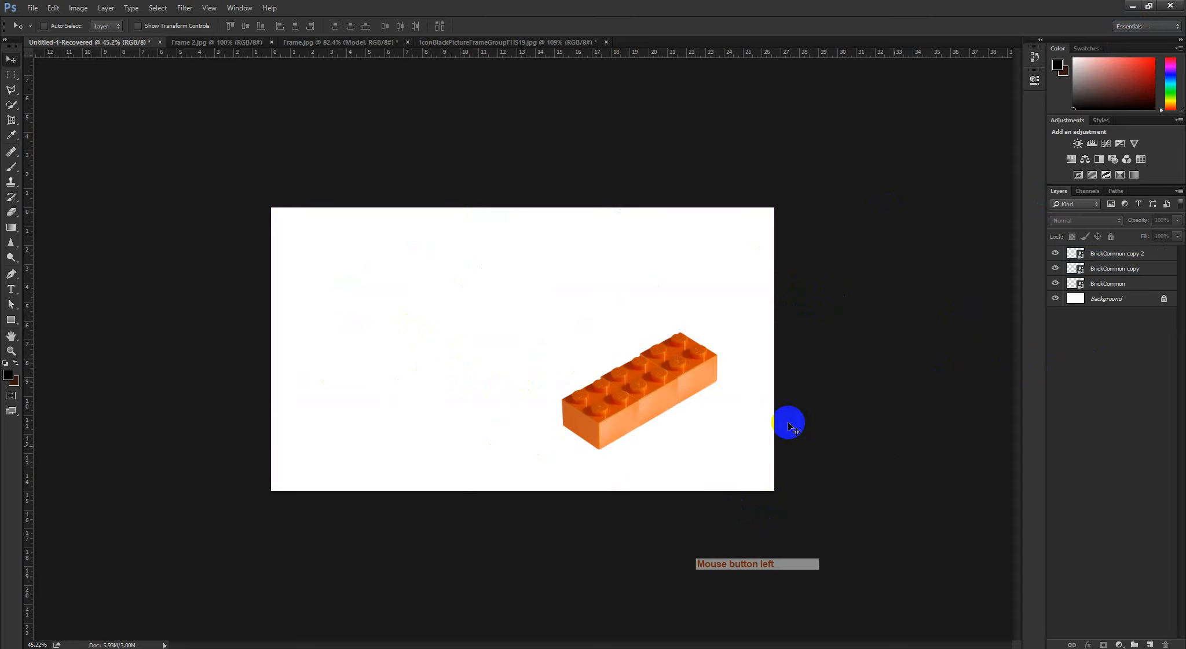
Select the three-brick row and duplicate it upward twice to build a wall three bricks high
drag(700, 416, 725, 438)
drag(847, 564, 593, 321)
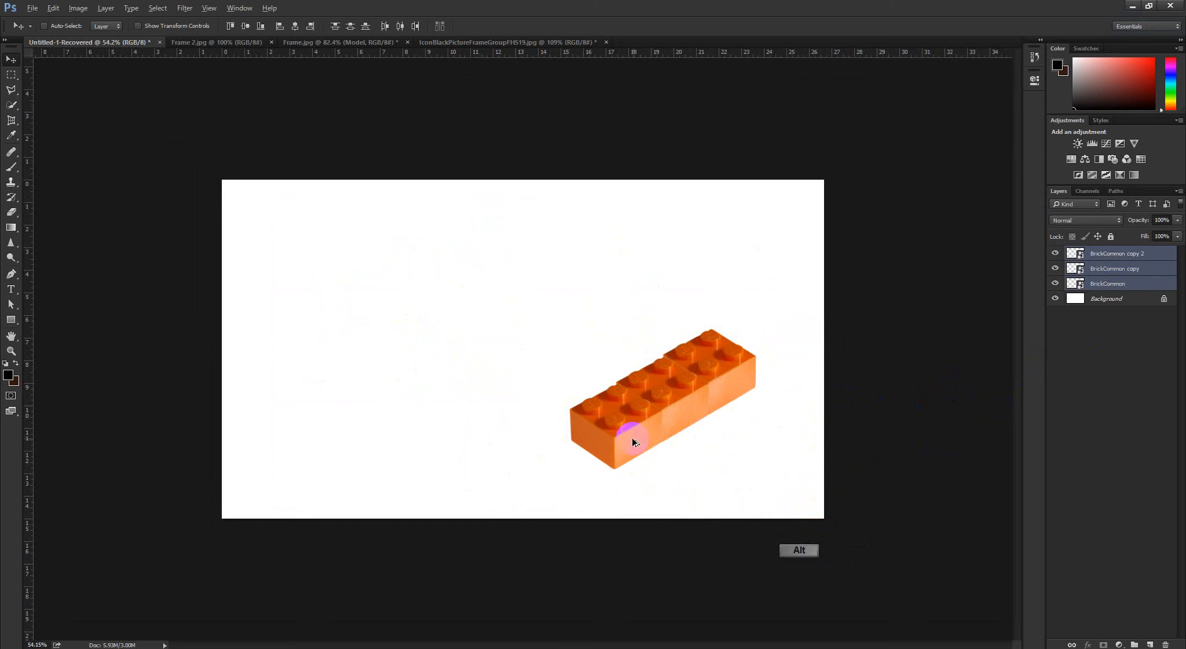
drag(630, 447, 623, 390)
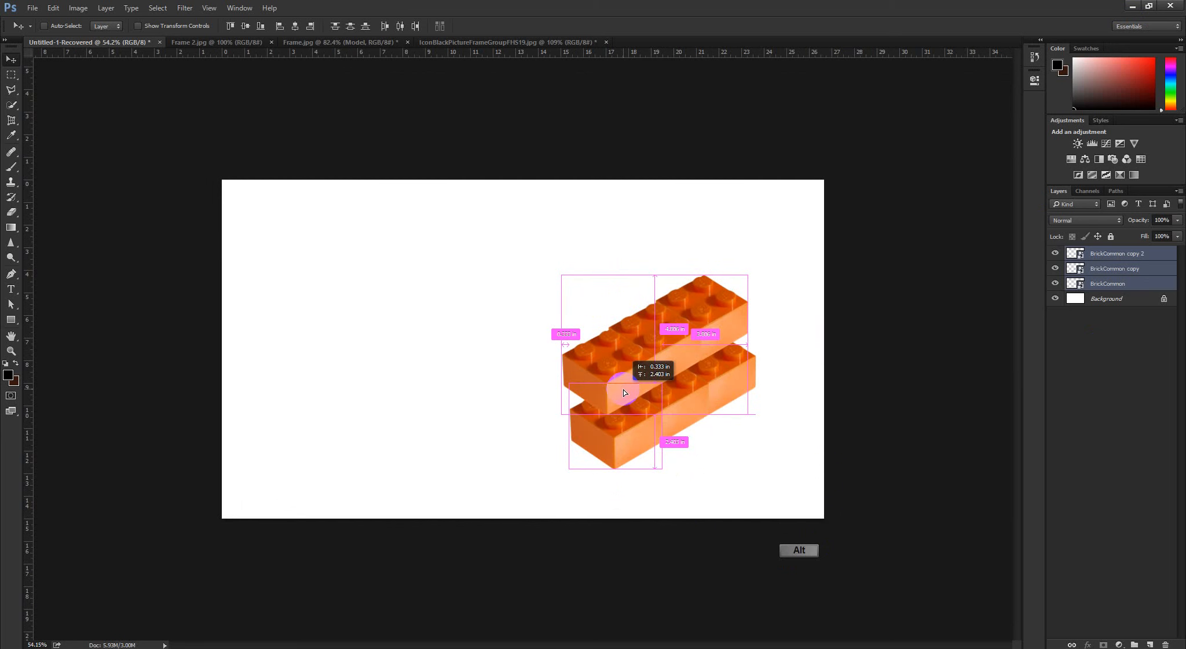
mouse_move(623, 390)
mouse_down()
mouse_move(624, 415)
mouse_move(618, 398)
mouse_up()
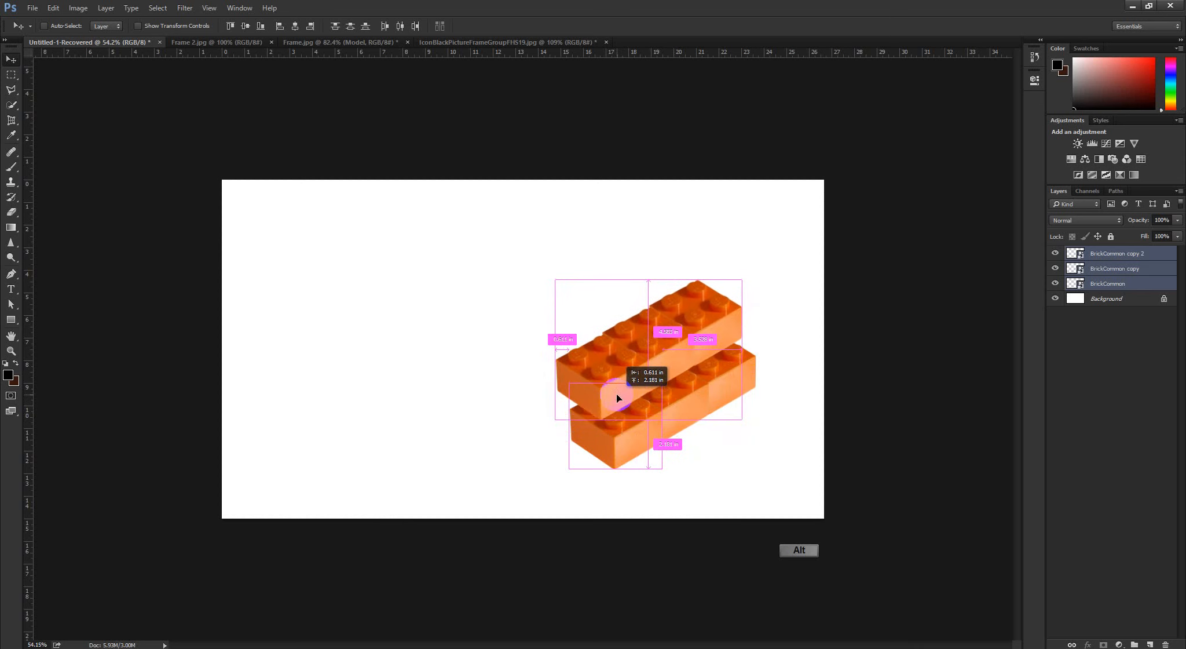
mouse_move(618, 398)
mouse_down()
mouse_move(619, 450)
mouse_move(615, 394)
mouse_up()
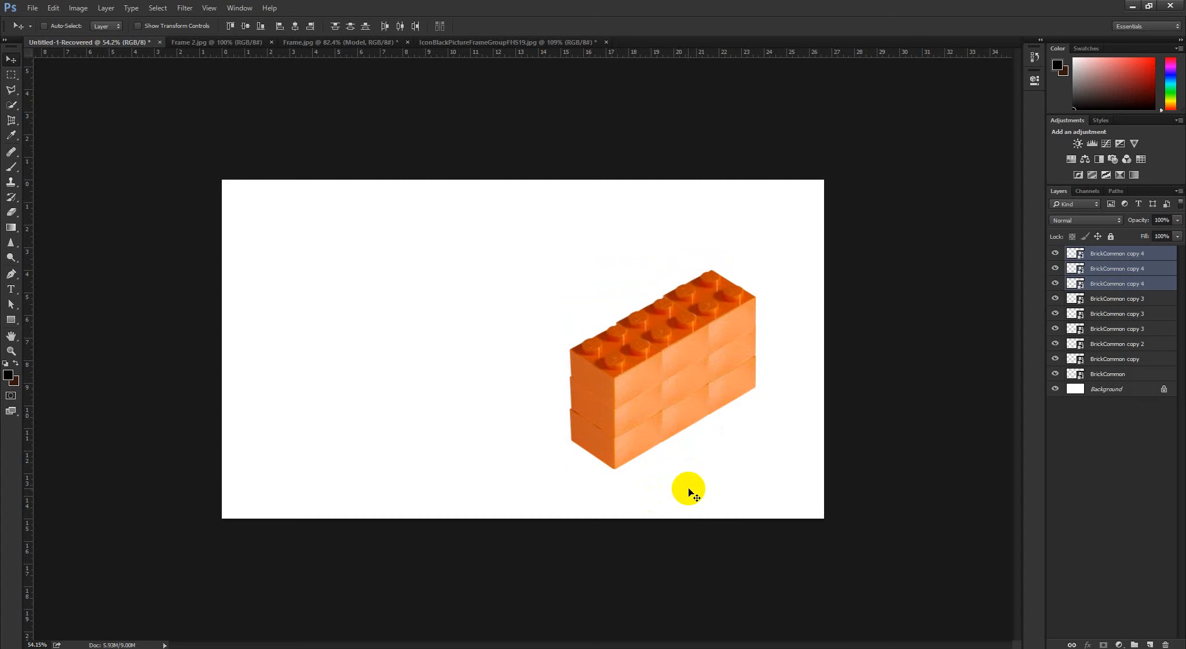
Try selecting parts of the brick wall with boxes drawn across the canvas, and clear the selection
drag(719, 373, 770, 436)
drag(834, 449, 544, 365)
drag(585, 379, 562, 387)
click(1115, 439)
drag(773, 430, 806, 445)
drag(806, 445, 562, 371)
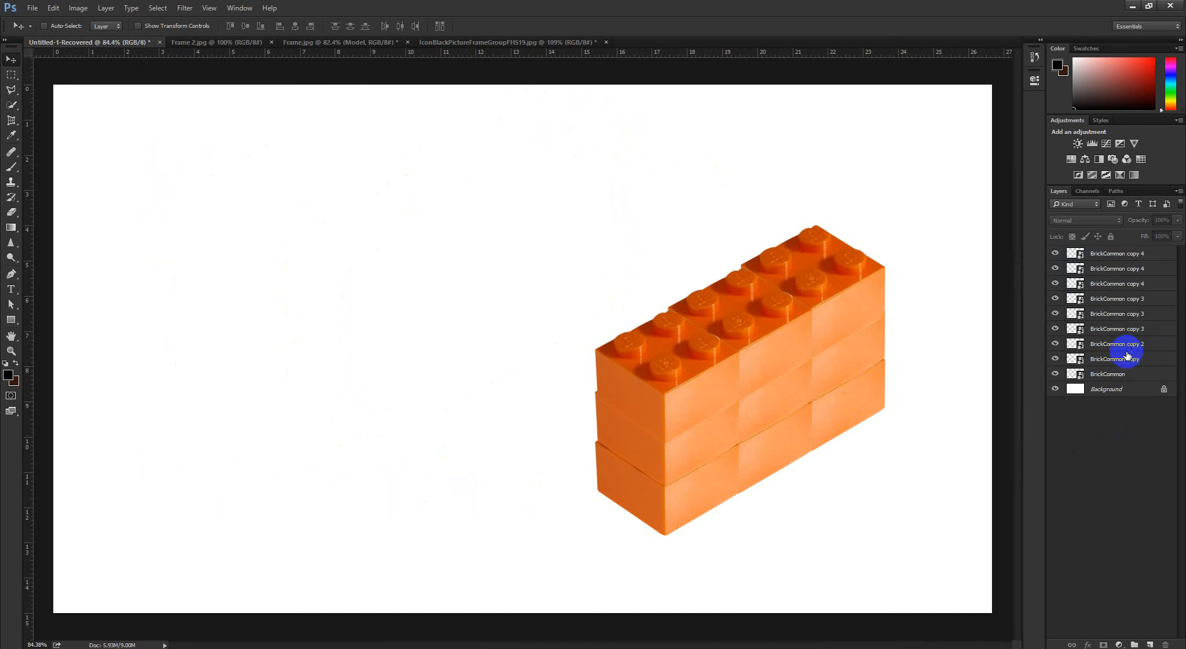
Hide and show individual brick copy layers one at a time to identify which brick each layer holds
click(1051, 359)
click(1053, 359)
click(1053, 359)
click(1103, 330)
click(1054, 330)
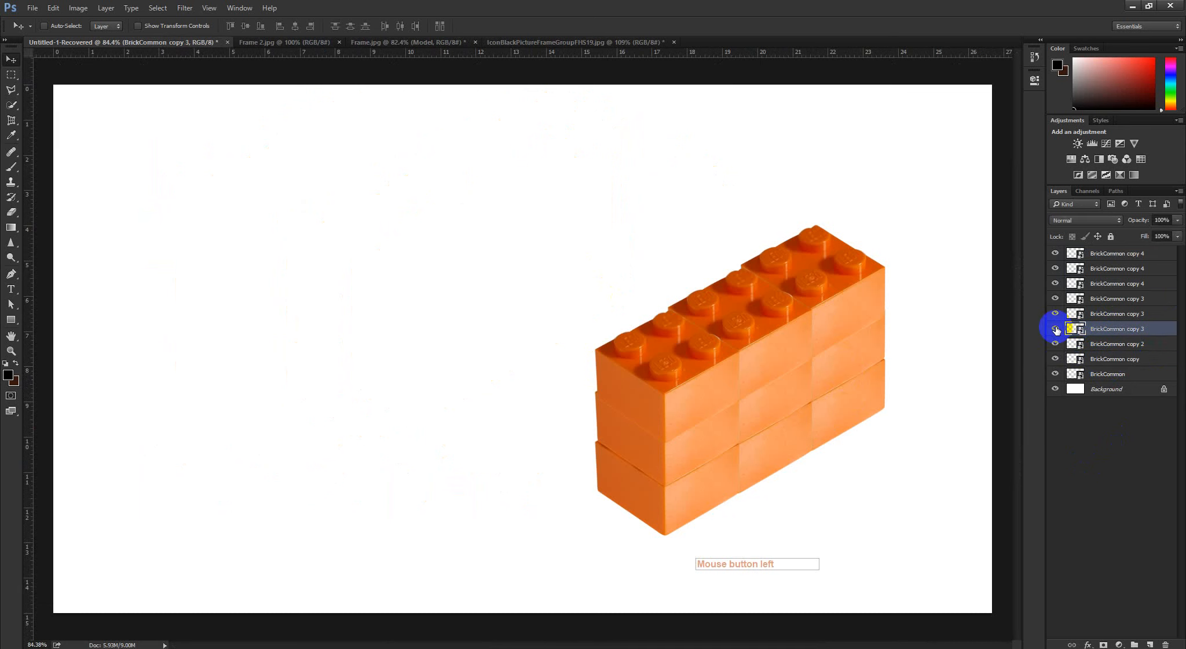
click(1055, 329)
click(1085, 266)
click(1055, 268)
click(1054, 268)
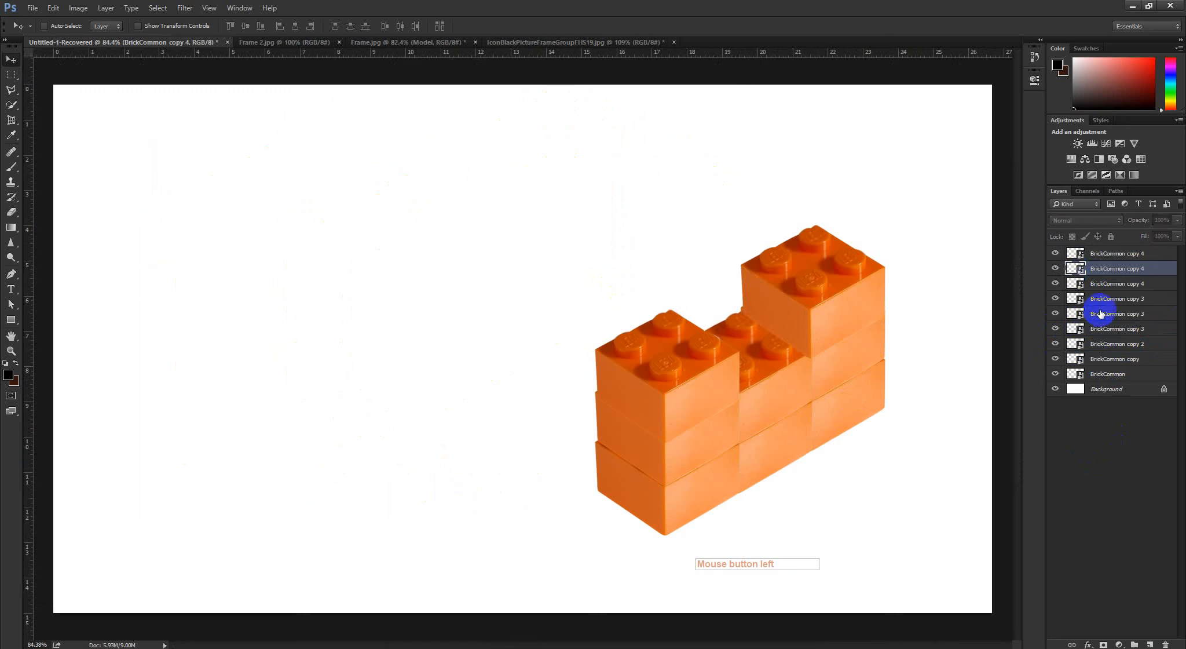
ctrl+click(866, 355)
click(1103, 329)
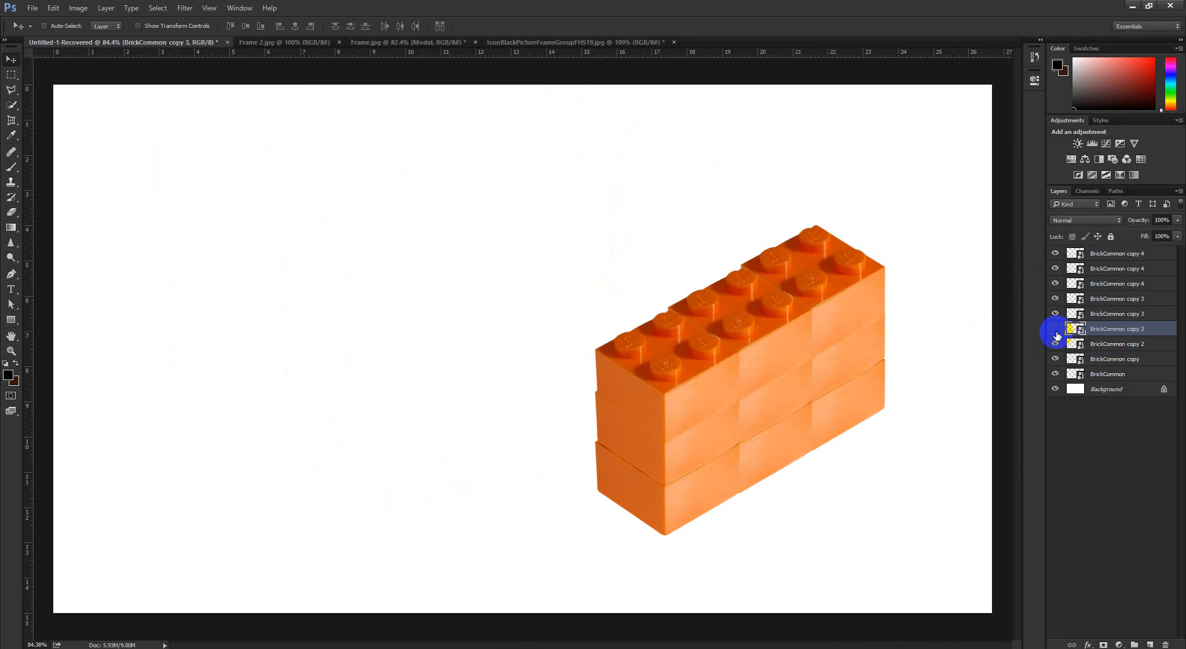
click(1055, 328)
click(1055, 328)
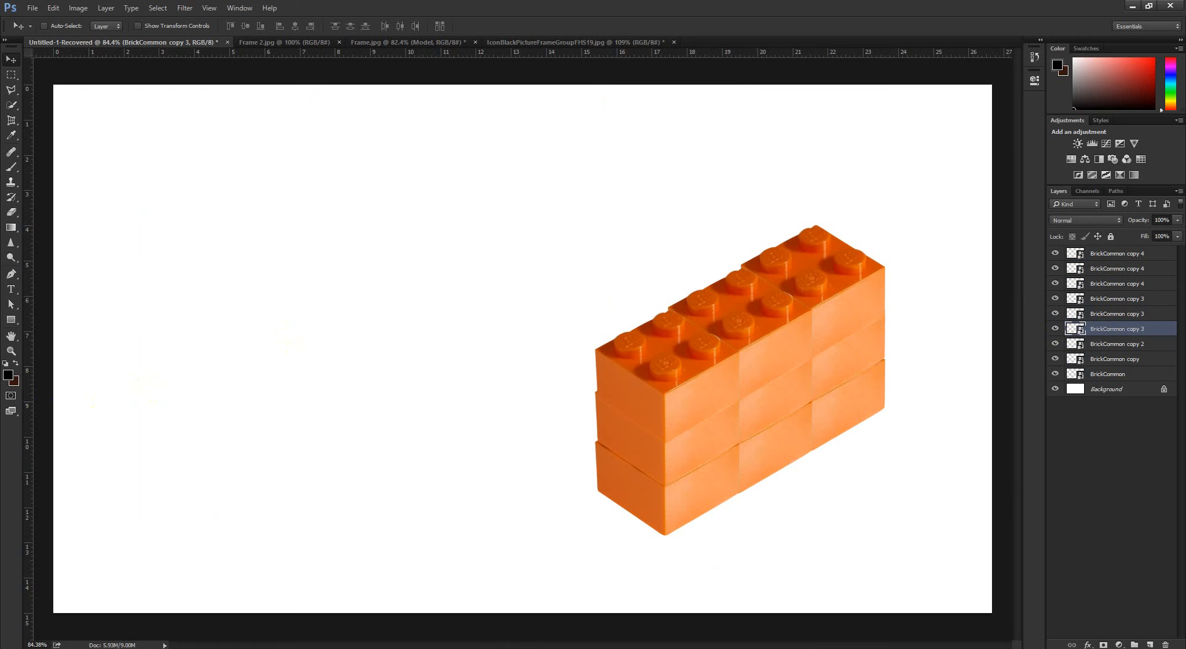
scroll(424, 310, down, 5)
scroll(460, 323, up, 4)
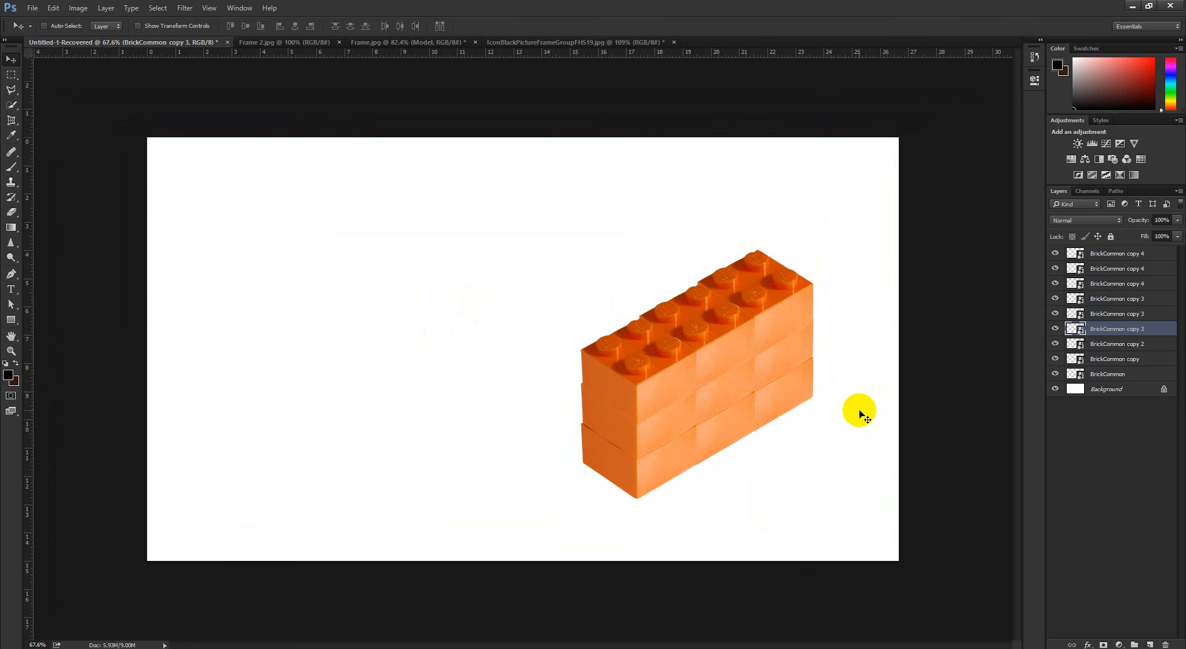
Clear the layer selection, try picking and moving single bricks directly on the canvas, and undo the move
click(1111, 411)
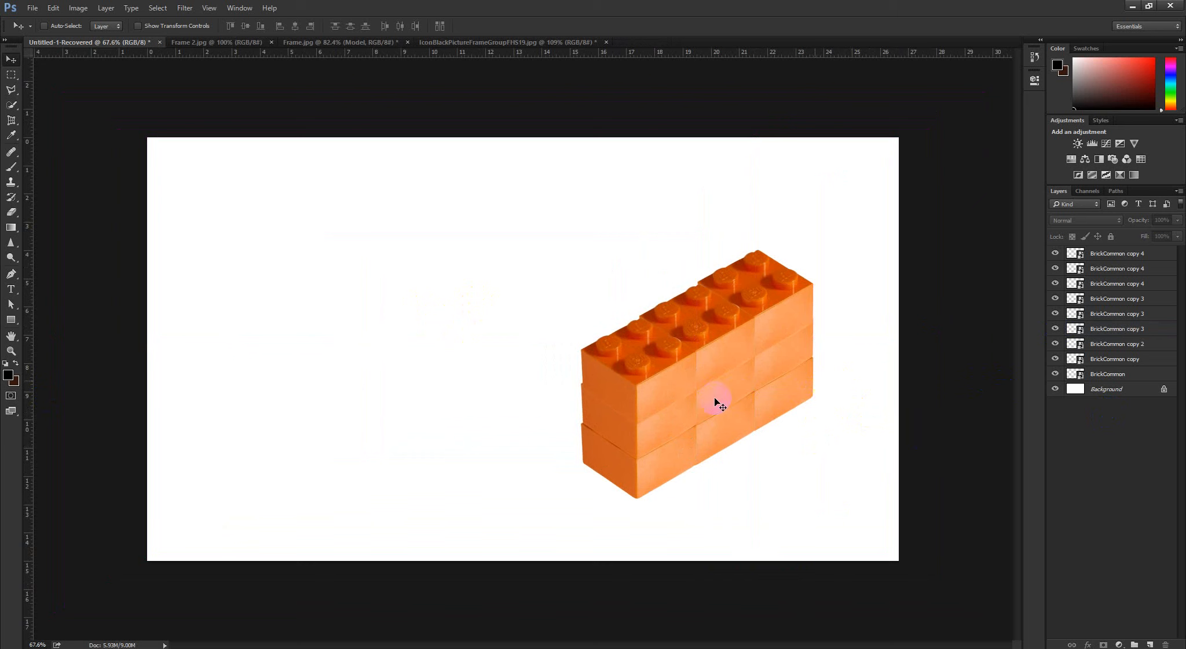
ctrl+click(664, 392)
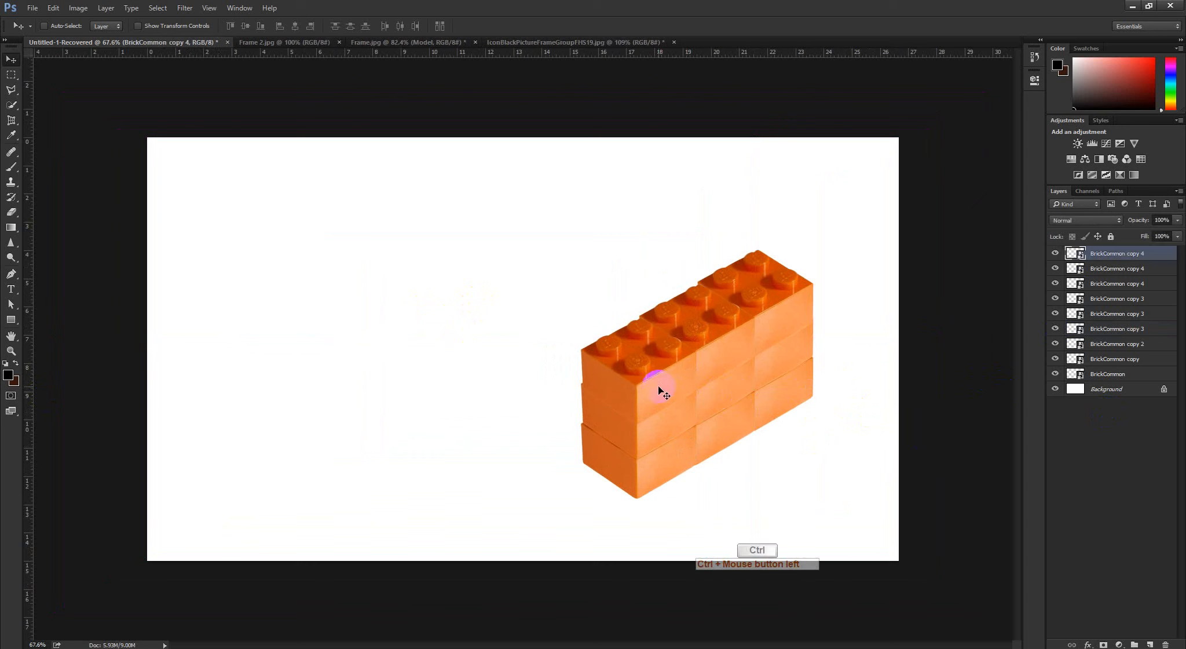
drag(720, 368, 715, 423)
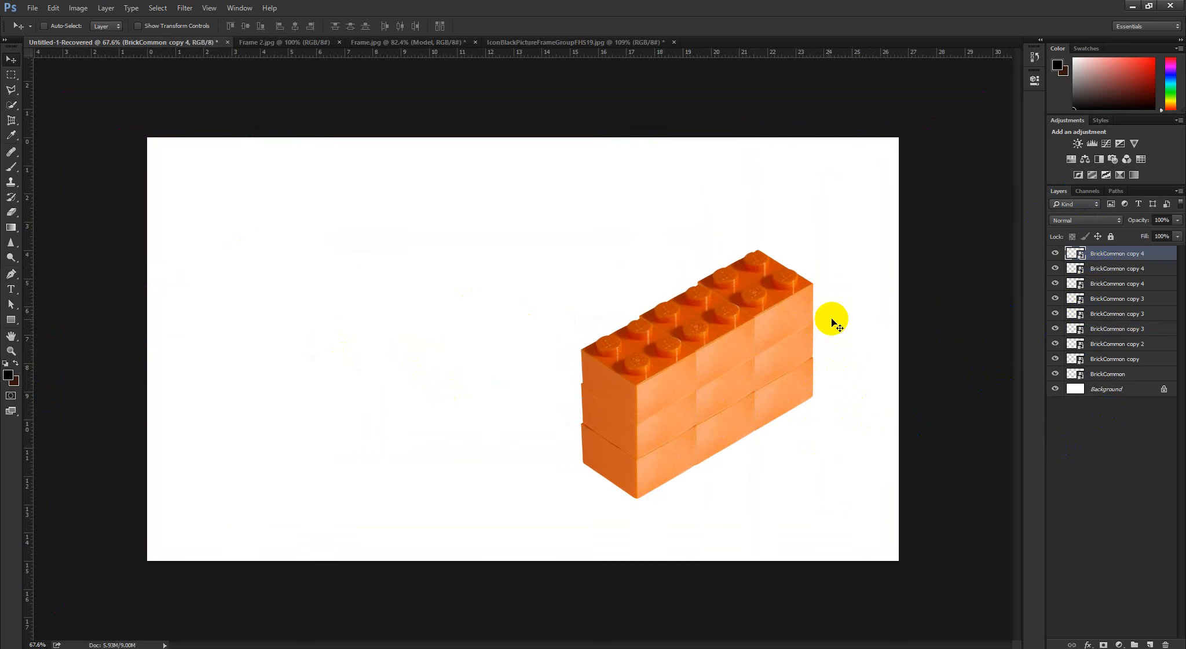
drag(741, 381, 284, 249)
ctrl+click(770, 411)
key(ctrl+z)
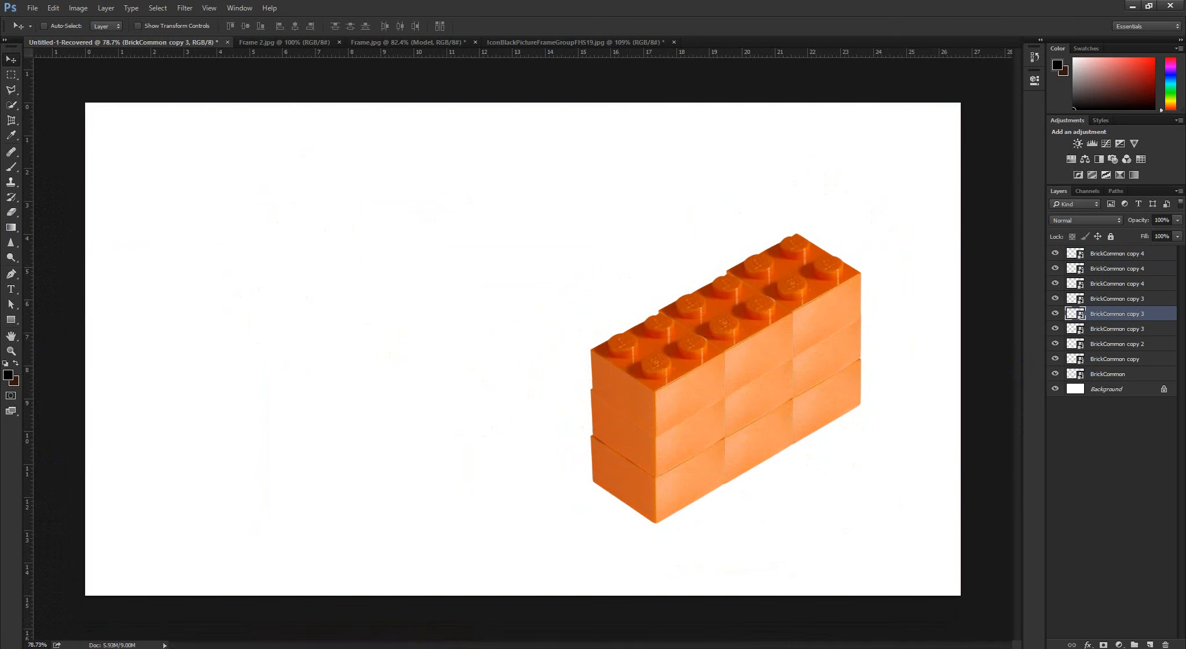
scroll(355, 348, down, 3)
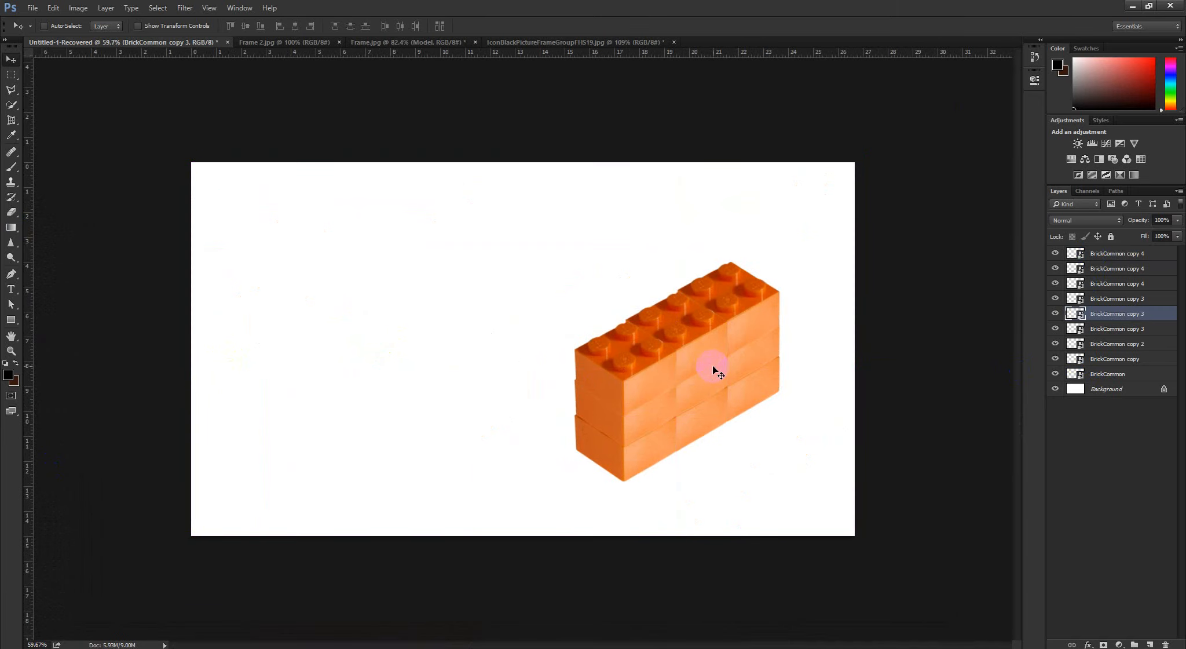
Turn on Auto-Select for the Move tool with Layer as its target
click(44, 26)
click(98, 27)
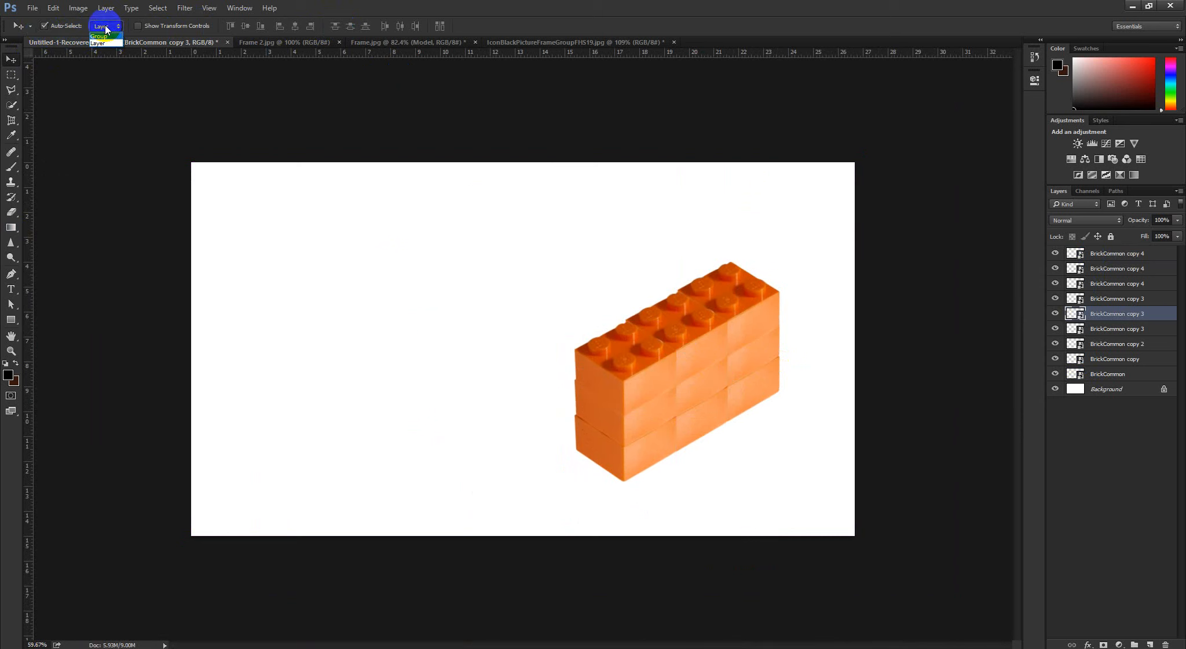
click(101, 44)
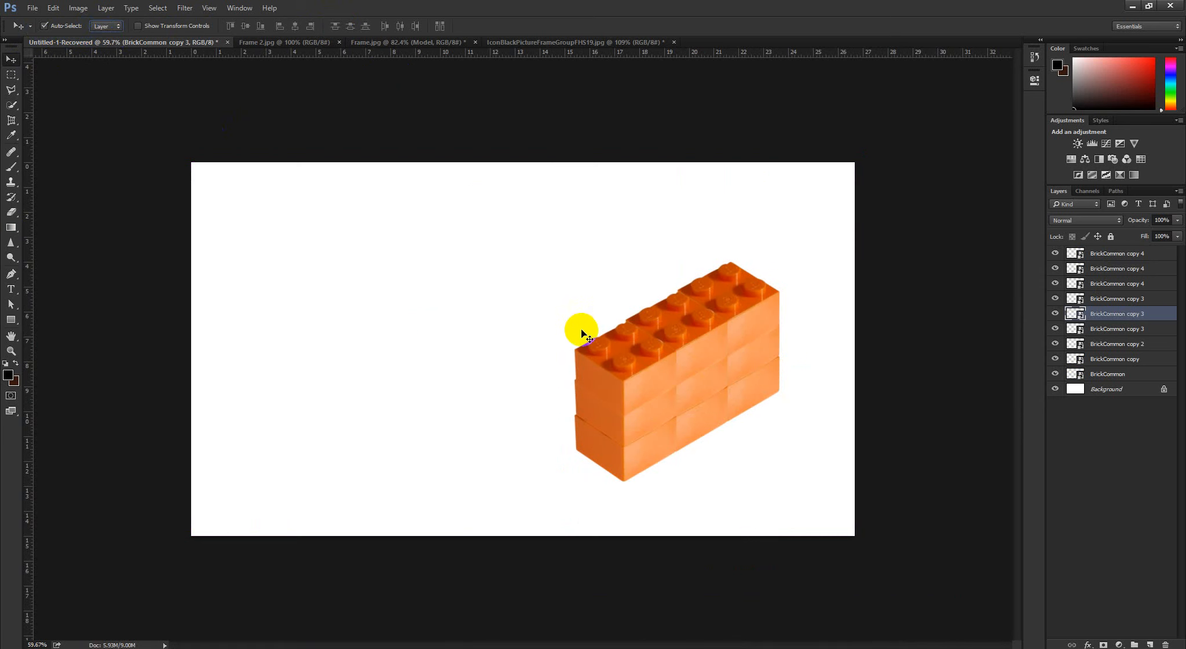
drag(581, 330, 516, 402)
click(662, 379)
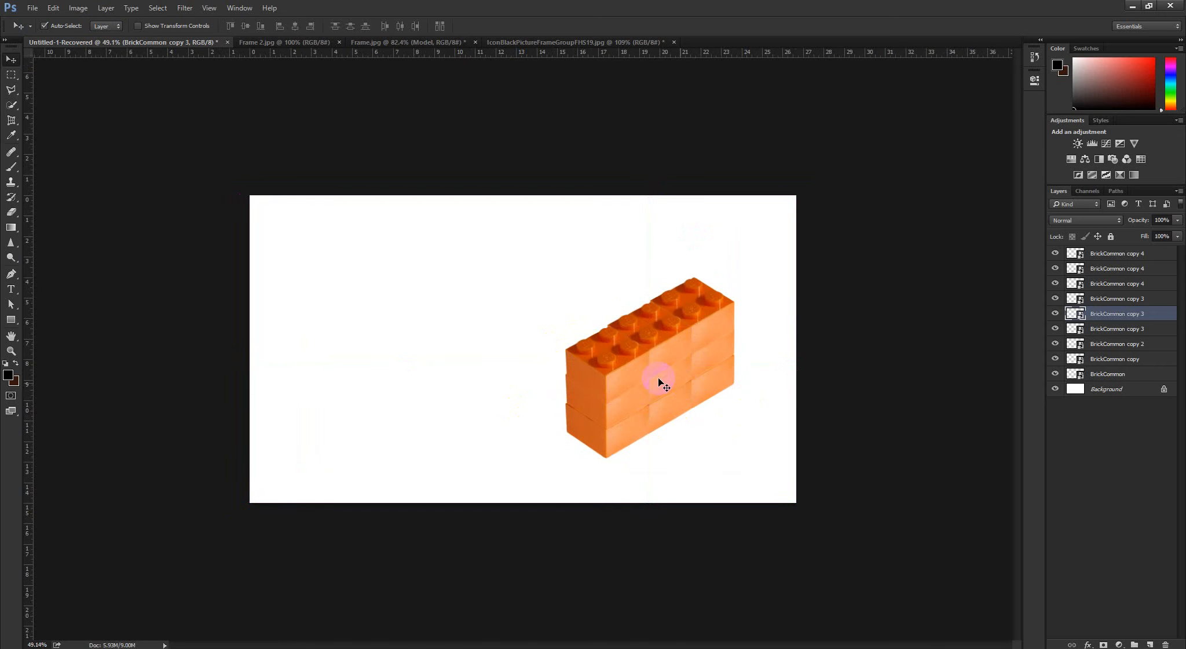
Try pulling the wall apart by moving its bricks one by one to separate spots across the canvas
drag(611, 371, 296, 309)
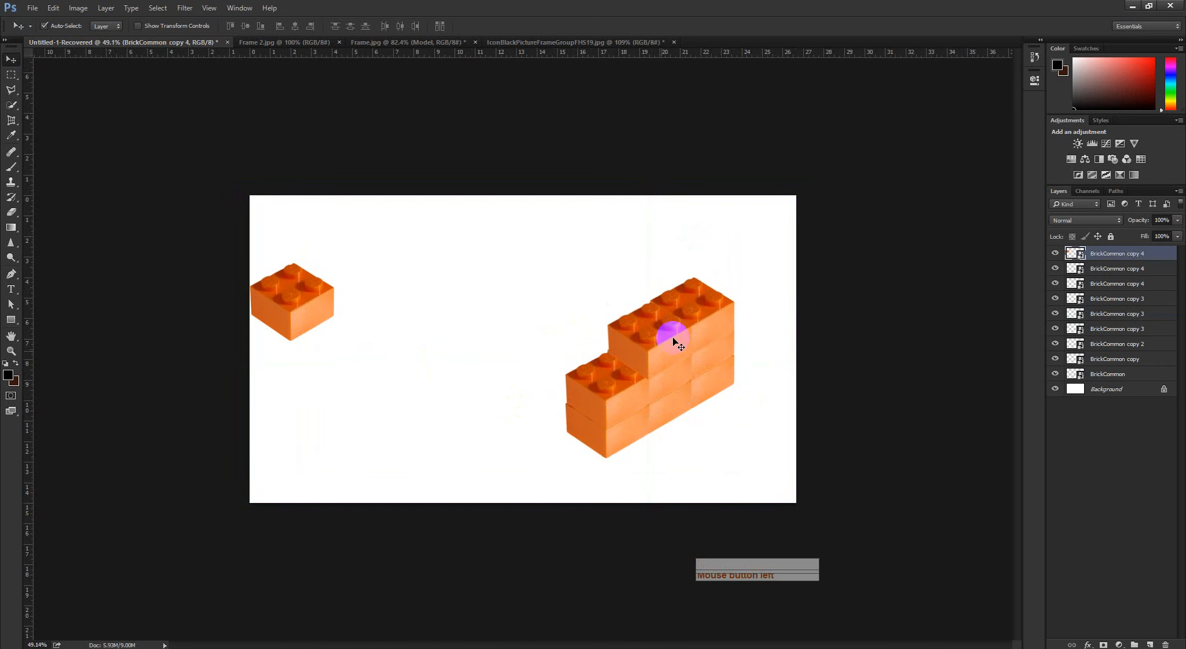
click(720, 329)
drag(720, 329, 399, 247)
drag(612, 427, 330, 458)
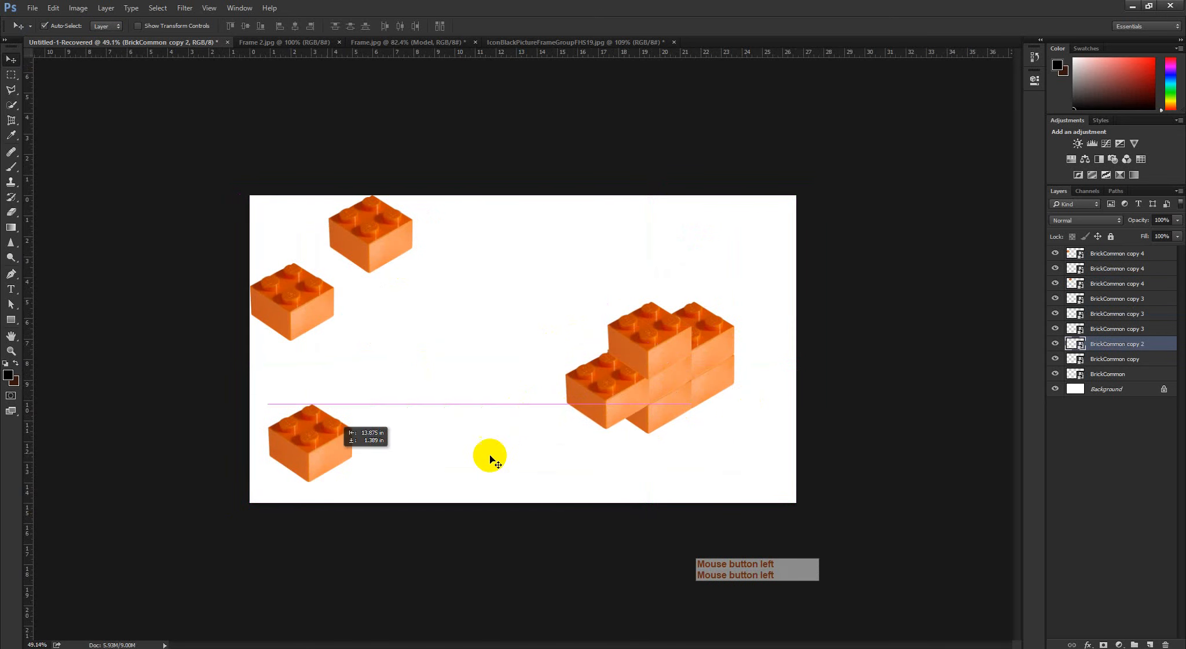
click(667, 409)
drag(667, 410, 473, 474)
drag(717, 391, 747, 272)
drag(665, 365, 760, 442)
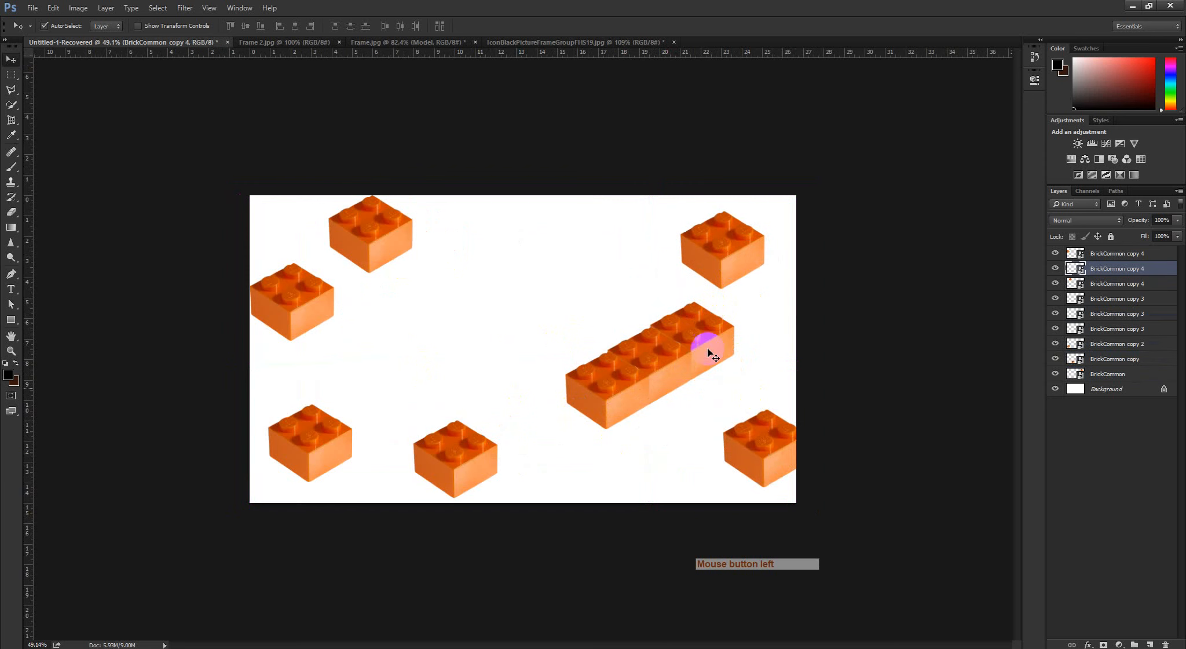
drag(707, 344, 619, 276)
drag(662, 352, 749, 326)
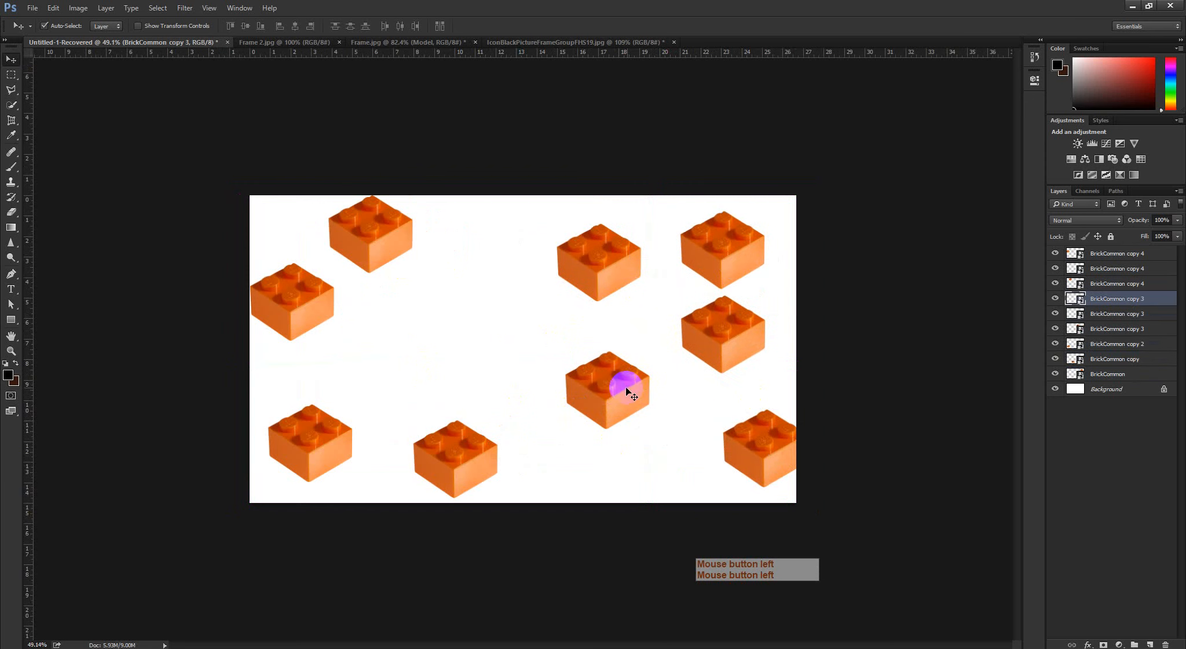
drag(622, 390, 627, 428)
Undo the individual brick moves step by step back to the assembled three-brick-high wall
key(ctrl+alt+z)
key(ctrl+alt+z)
key(ctrl+alt+z)
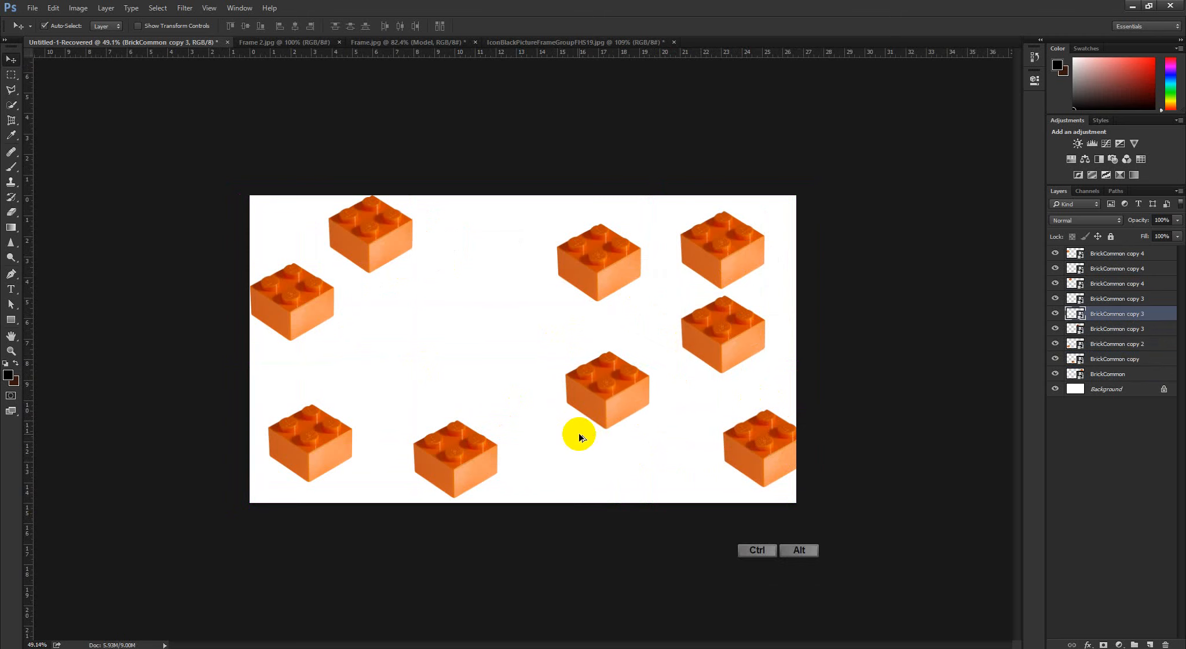
key(ctrl+alt+z)
key(ctrl+alt+z)
key(ctrl+alt+z)
key(ctrl+alt+z)
key(ctrl+alt+z)
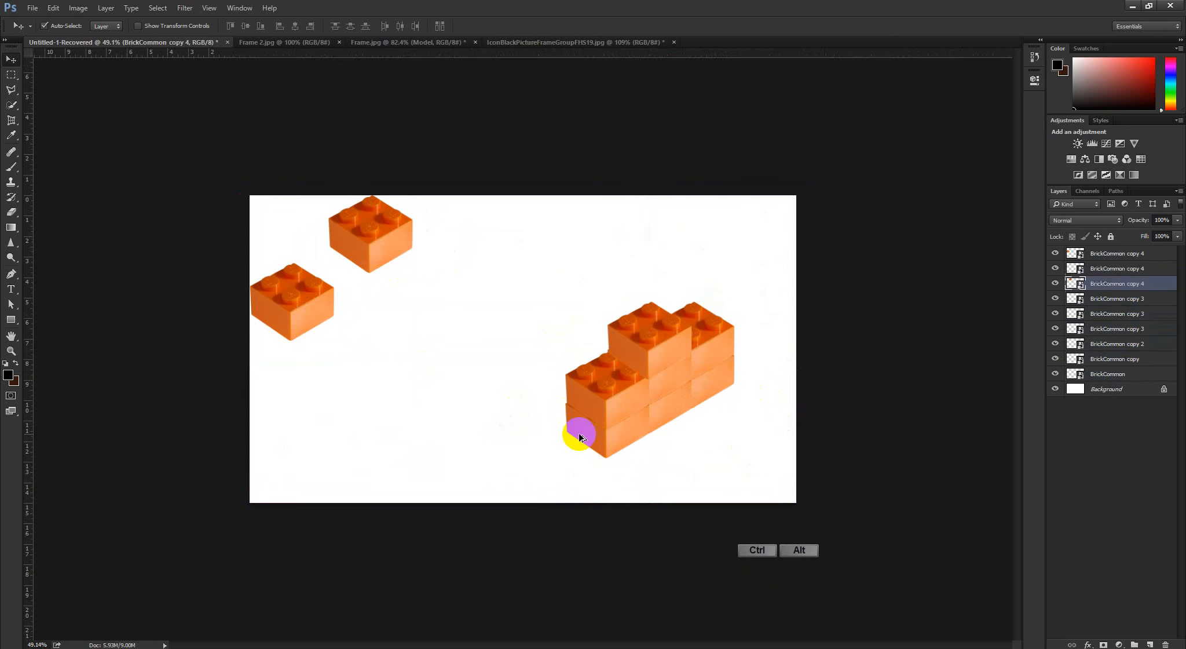
key(ctrl+alt+z)
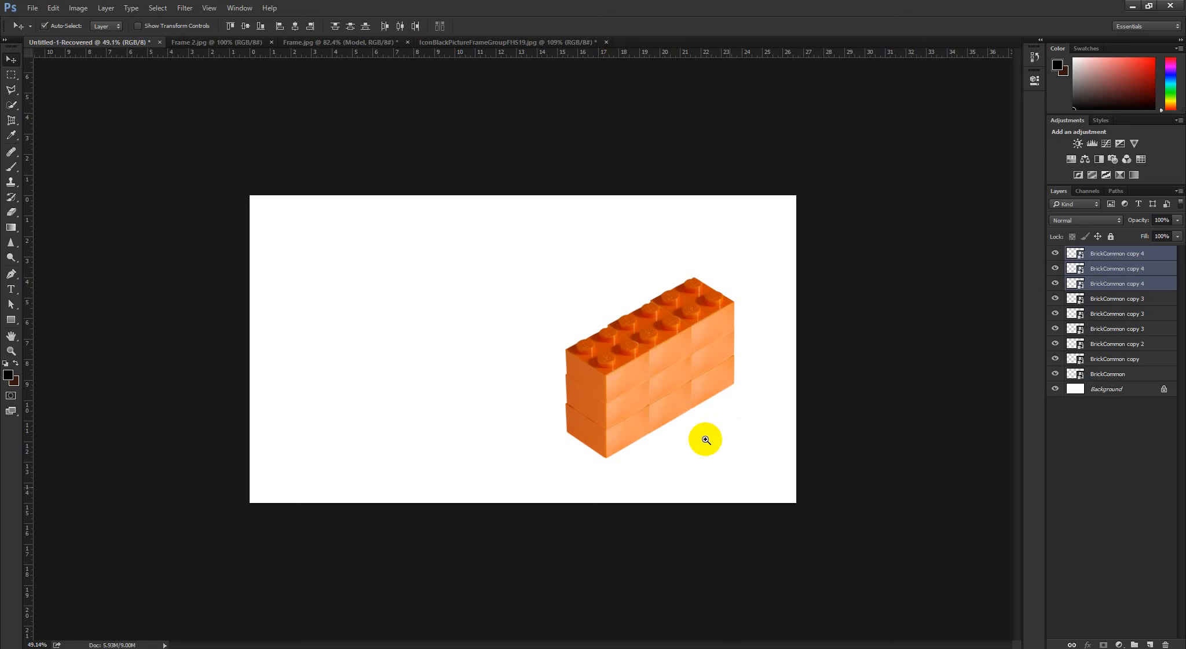
Switch to the Spot on the Mouse settings window and close it
drag(708, 440, 737, 467)
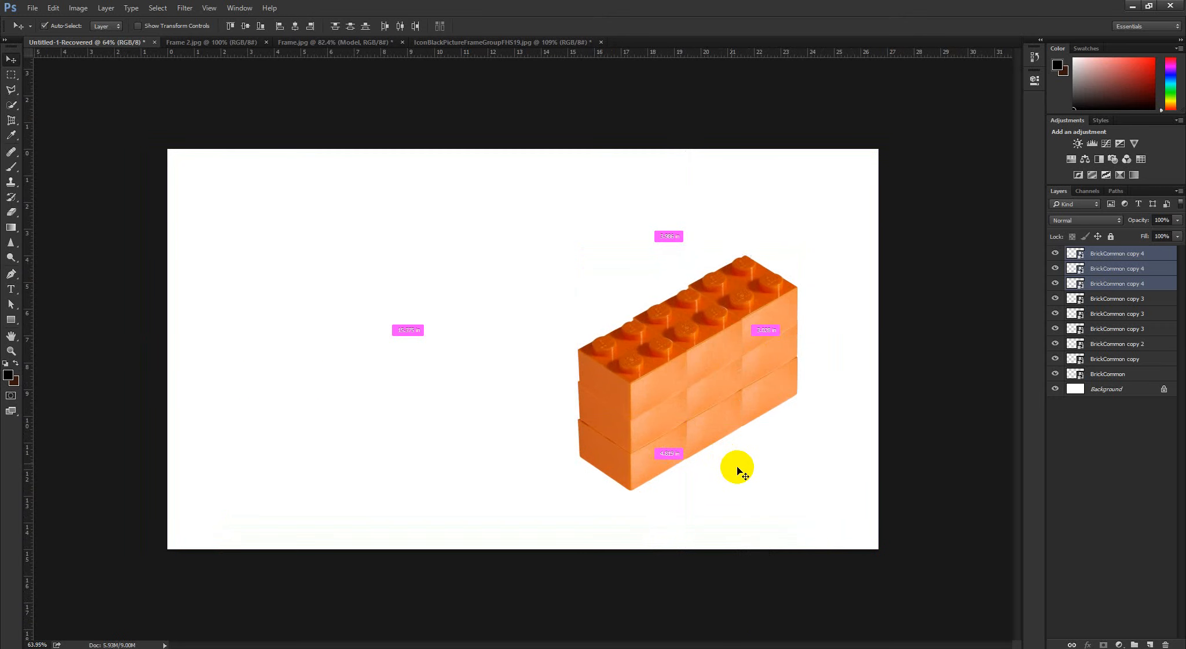
click(224, 647)
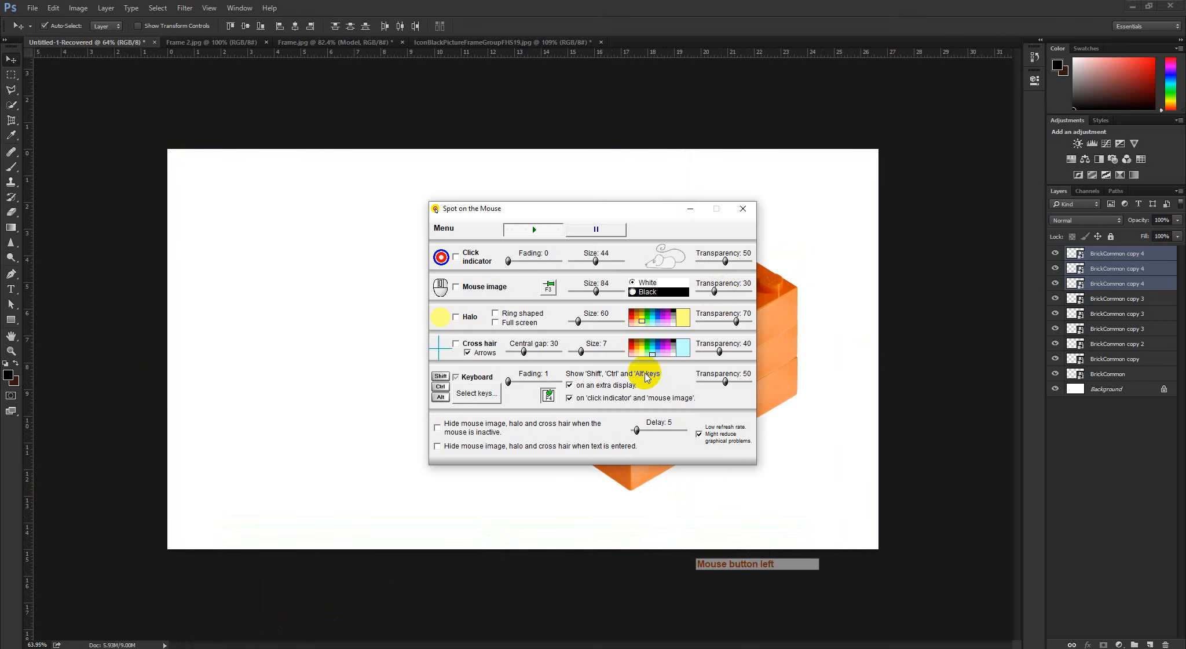
click(743, 209)
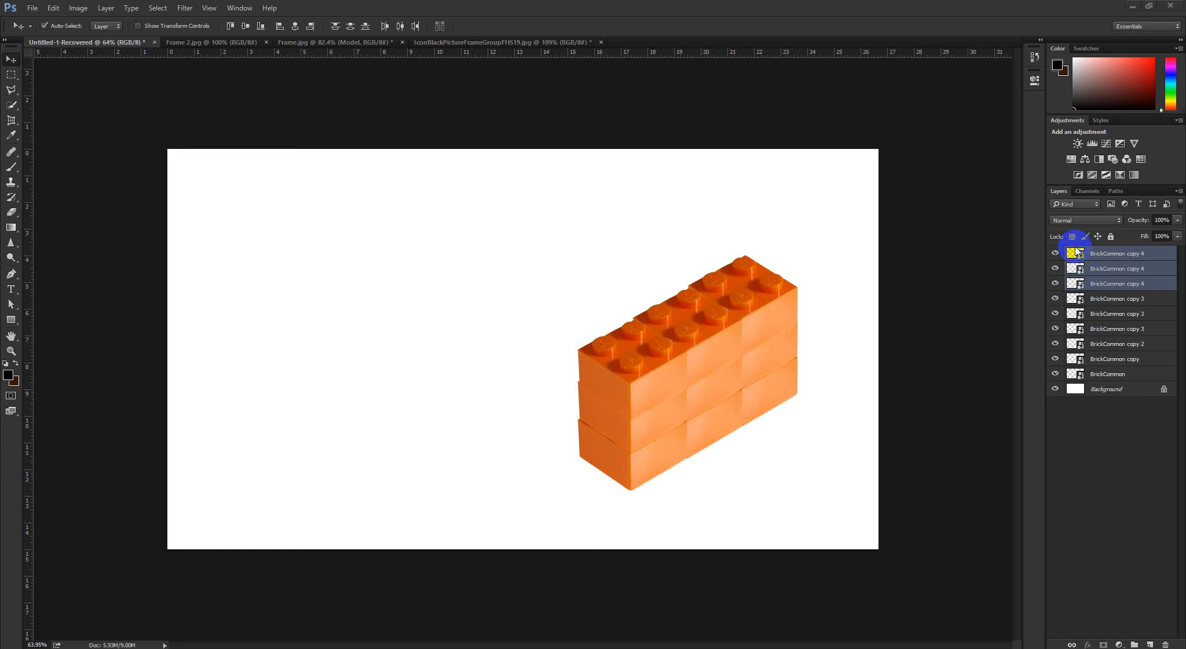
click(1064, 222)
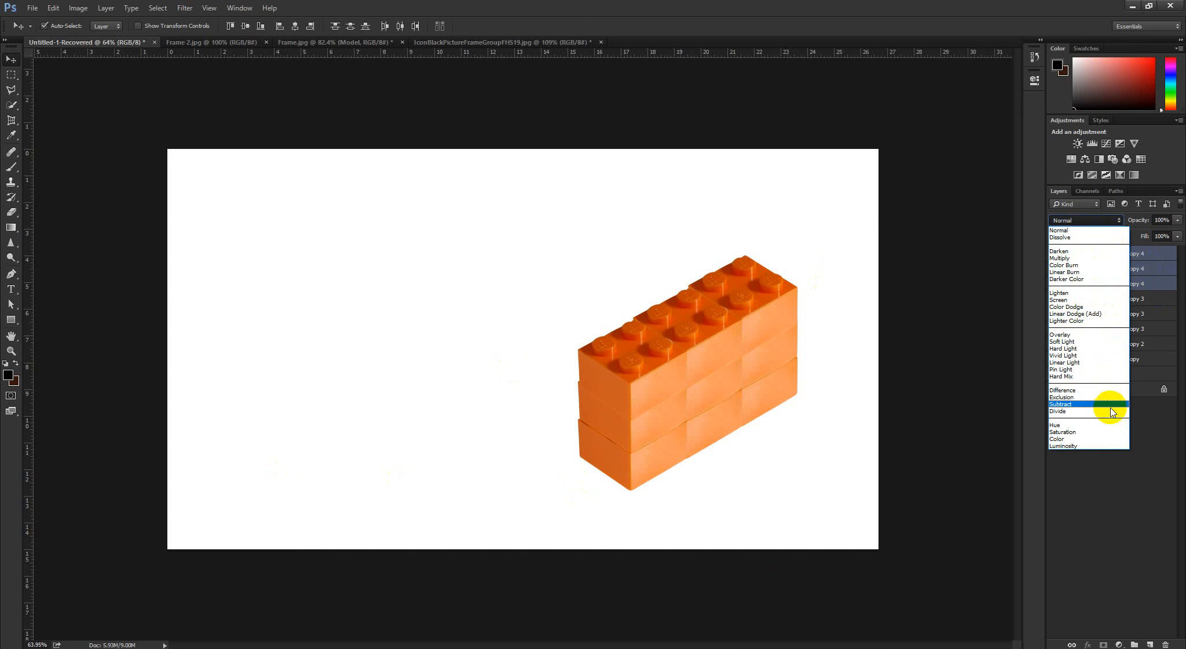
click(1111, 469)
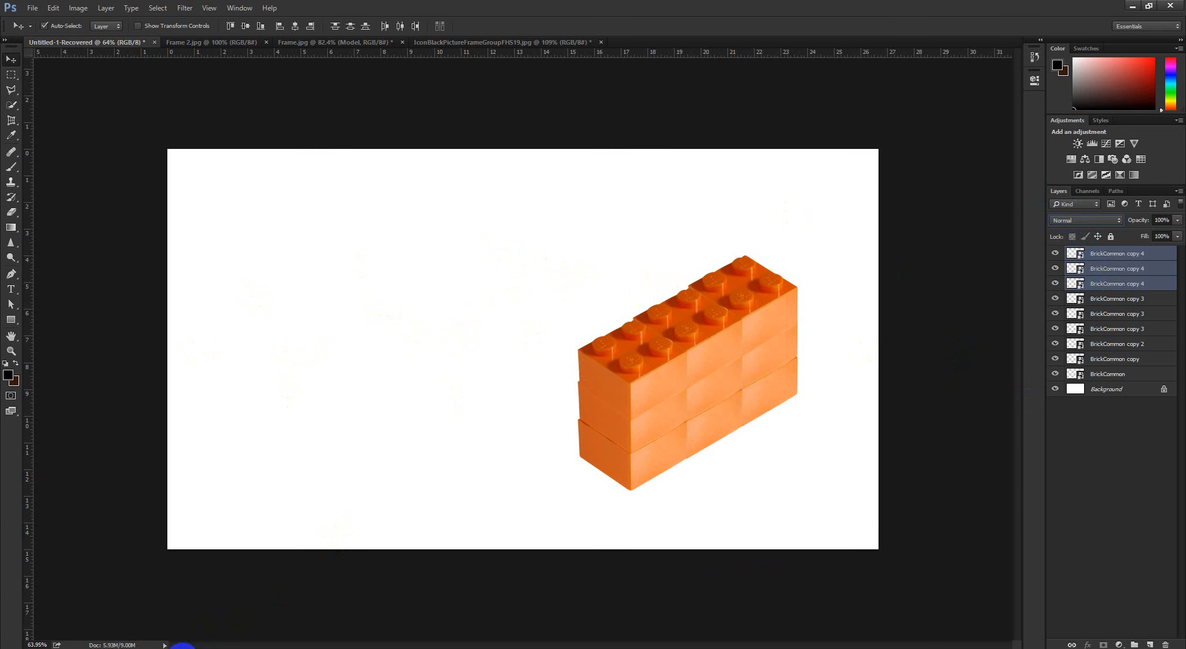
Switch to Chrome and open the bookmarked Facebook group EX- 48 And 57 in a new tab at its post area
mouse_move(194, 644)
click(305, 612)
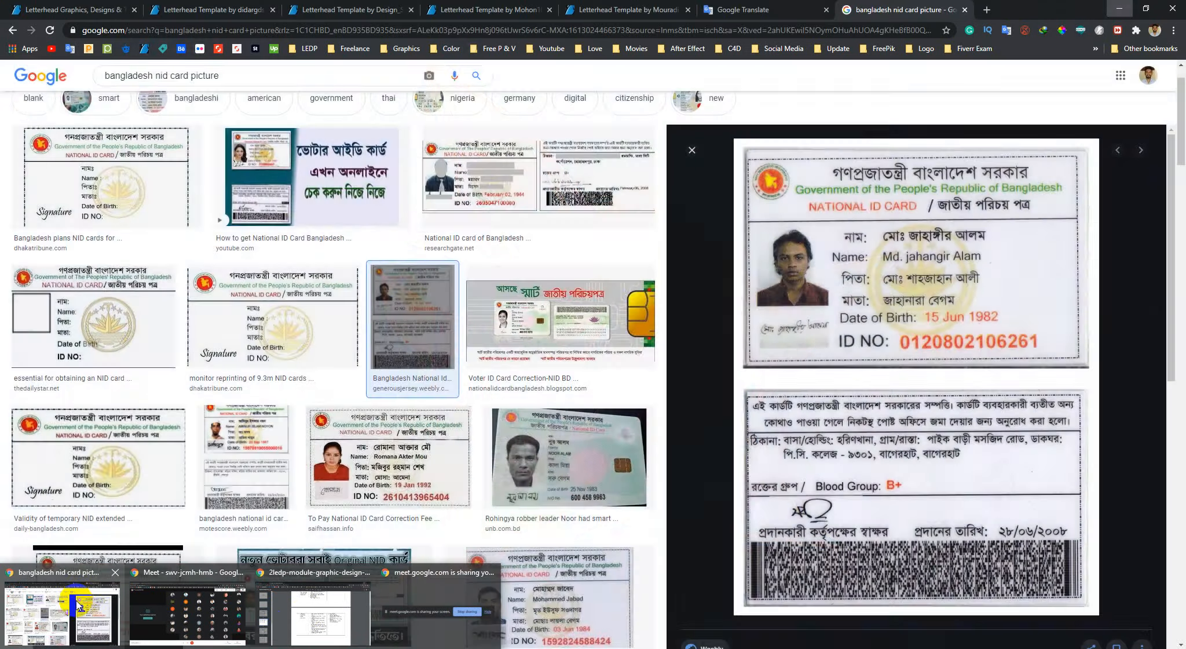
click(63, 612)
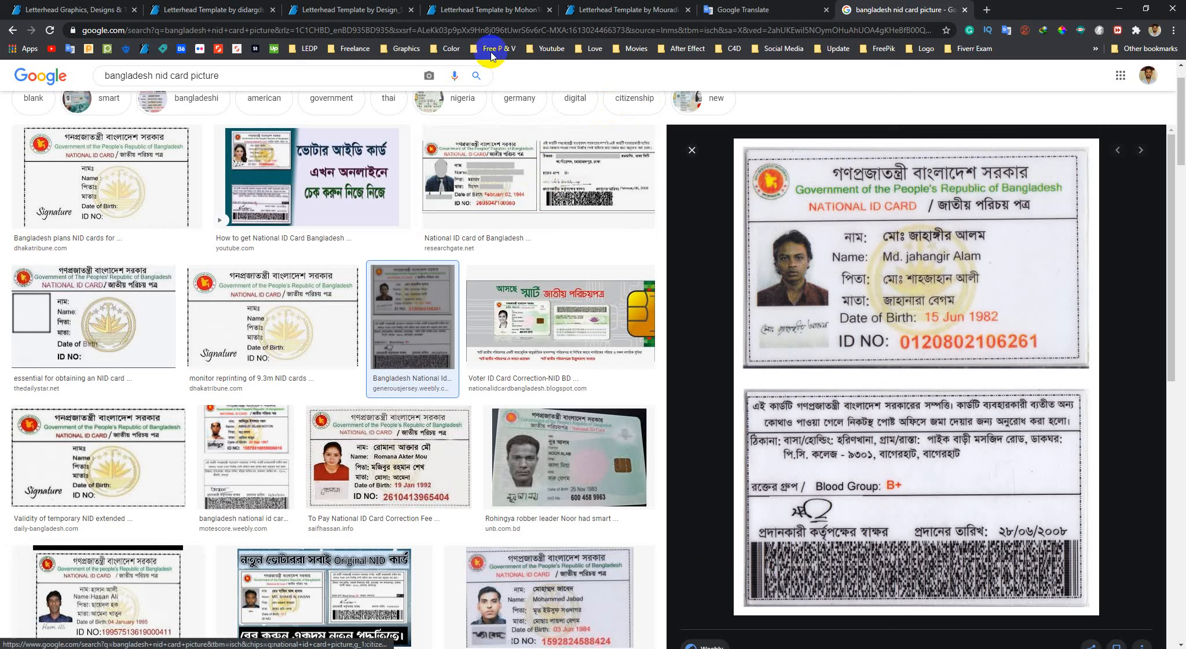
click(320, 52)
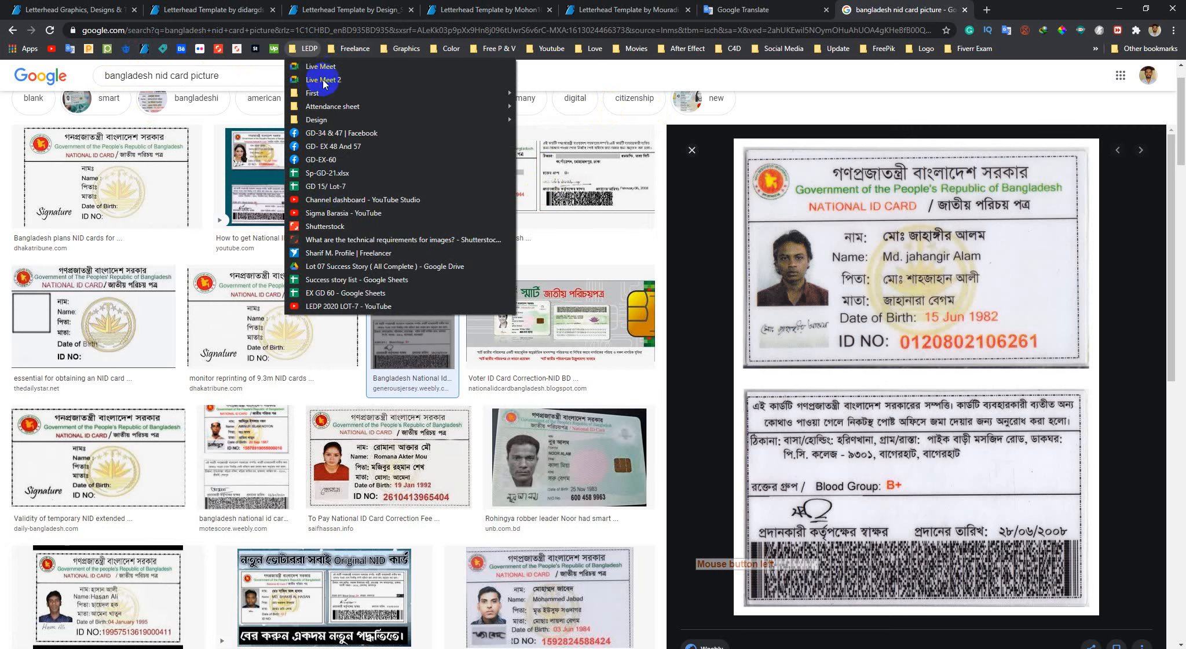
middle_click(333, 148)
click(955, 7)
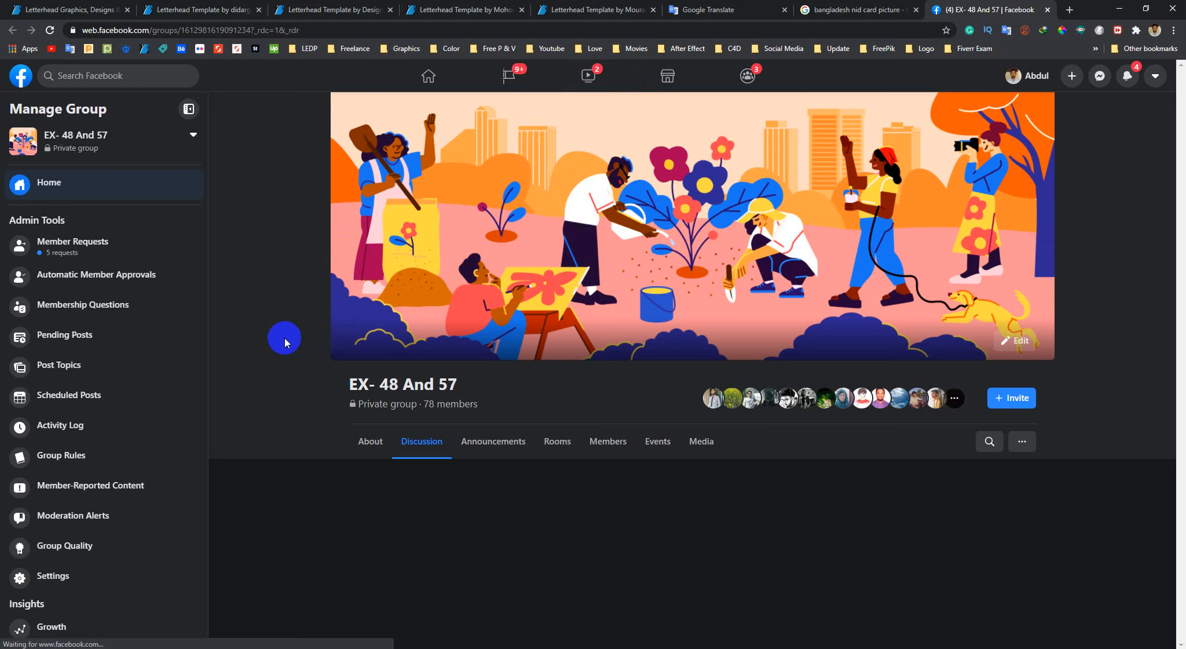
scroll(348, 307, down, 2)
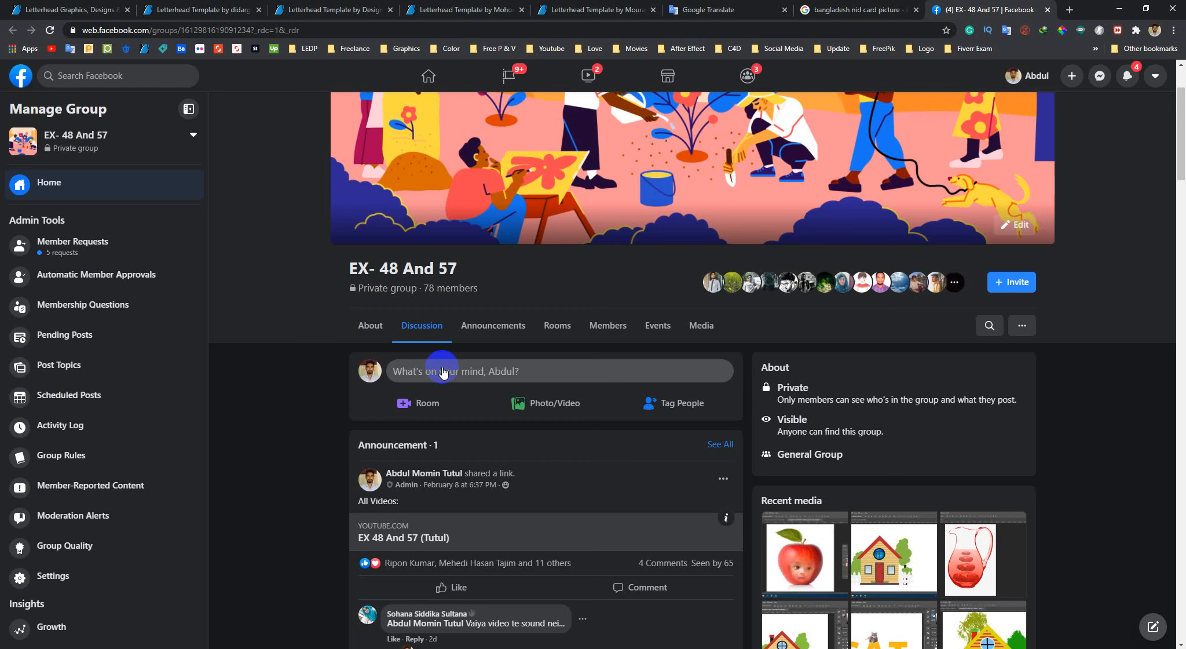
scroll(440, 373, down, 2)
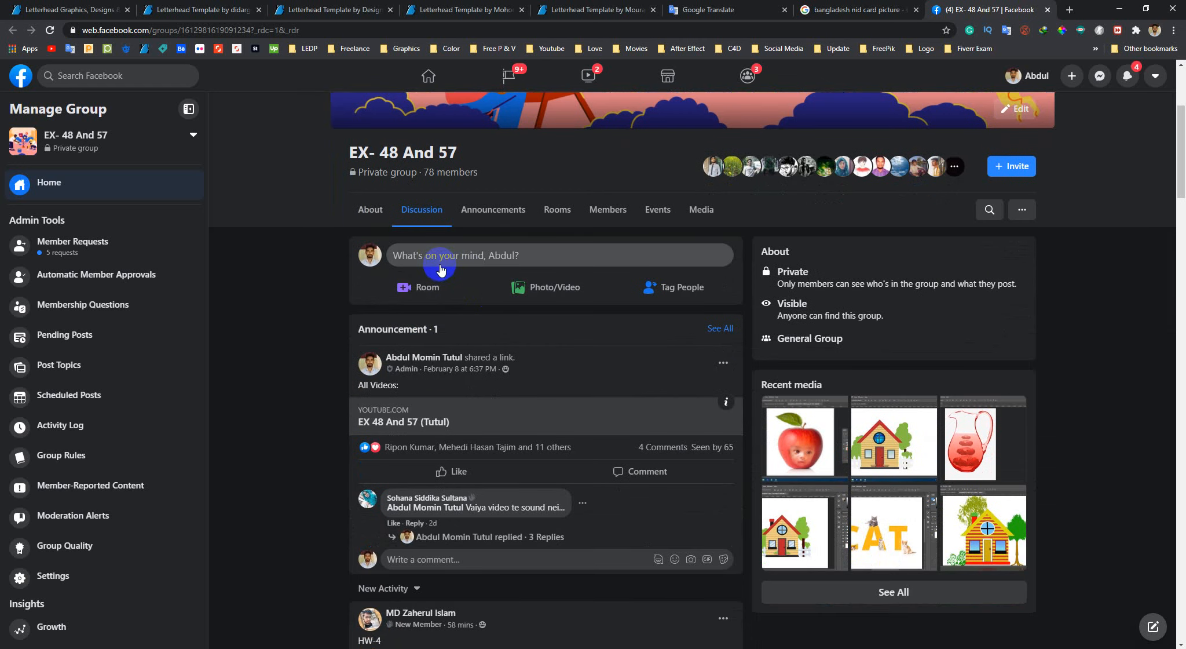
Start a group post with the numbered first item "আগের যে টুল গুলো শিখেছি সেগুলো রেভিউ করবেন।"
click(441, 267)
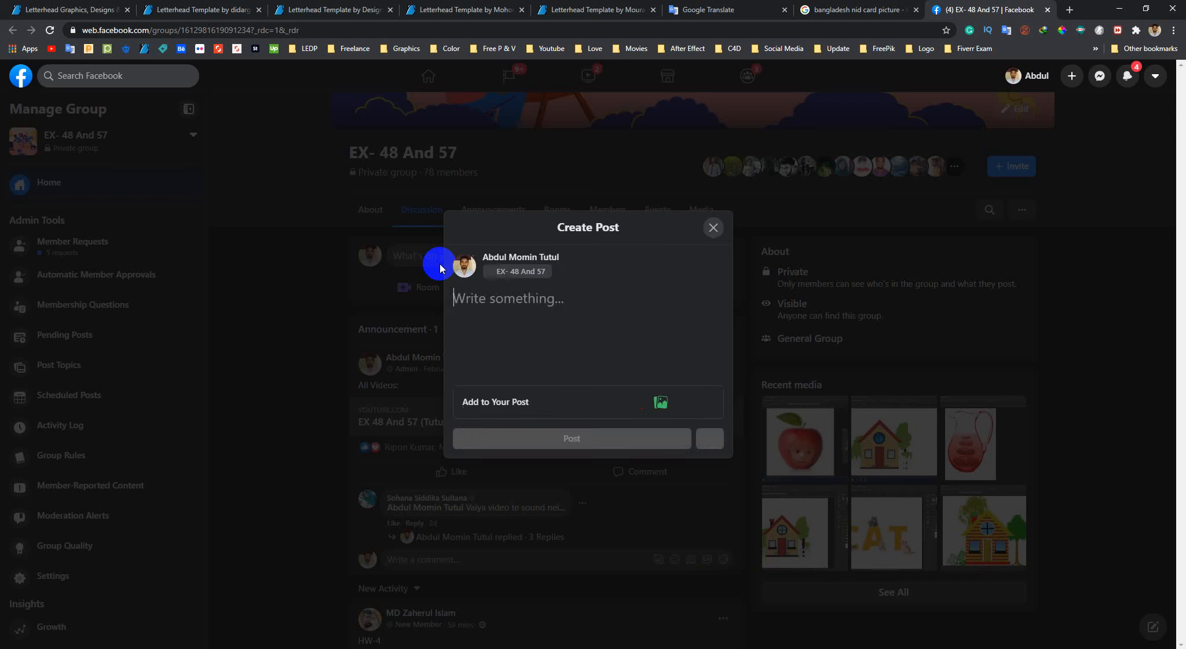
text(1)
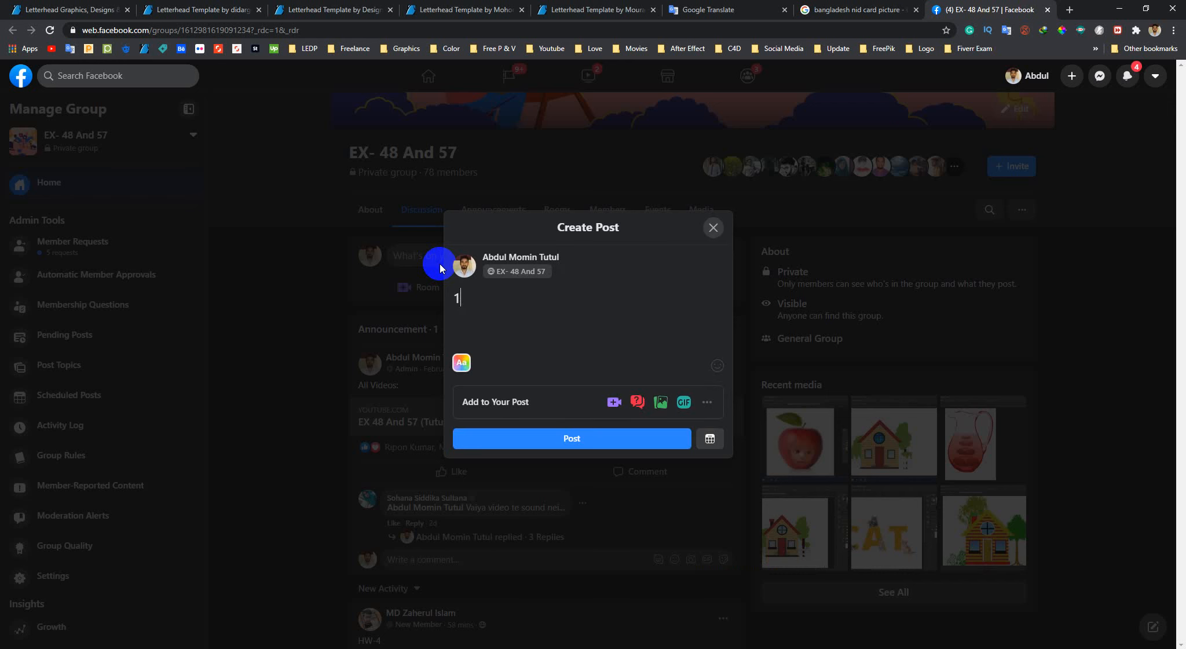
text(. )
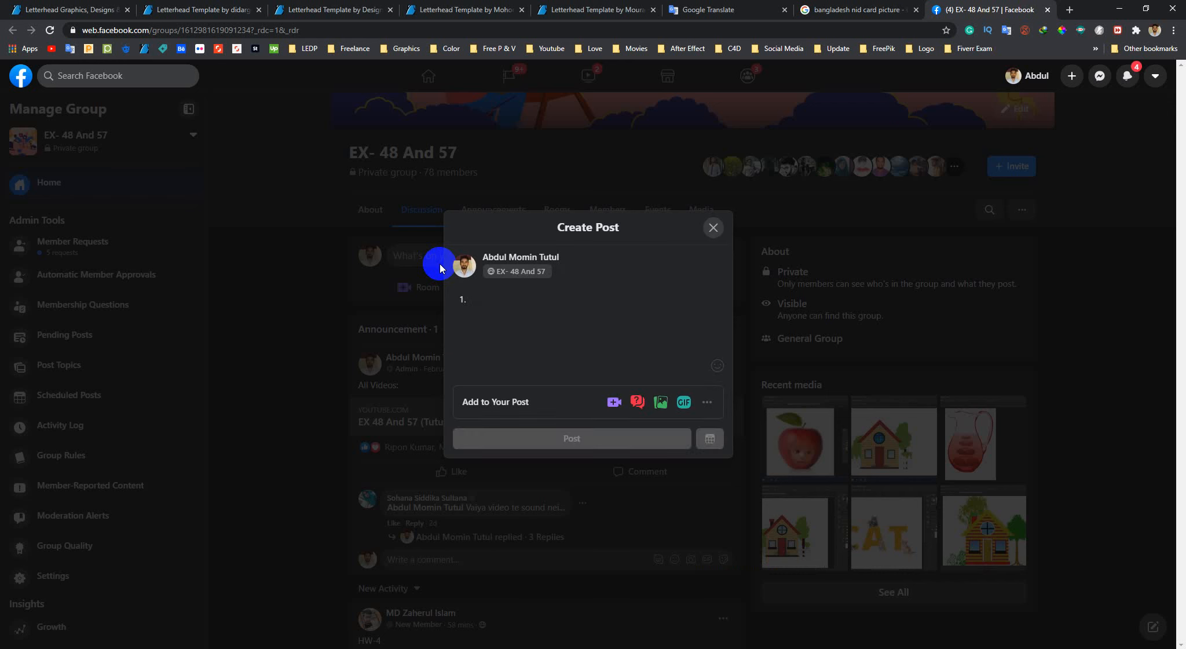
text(আগের)
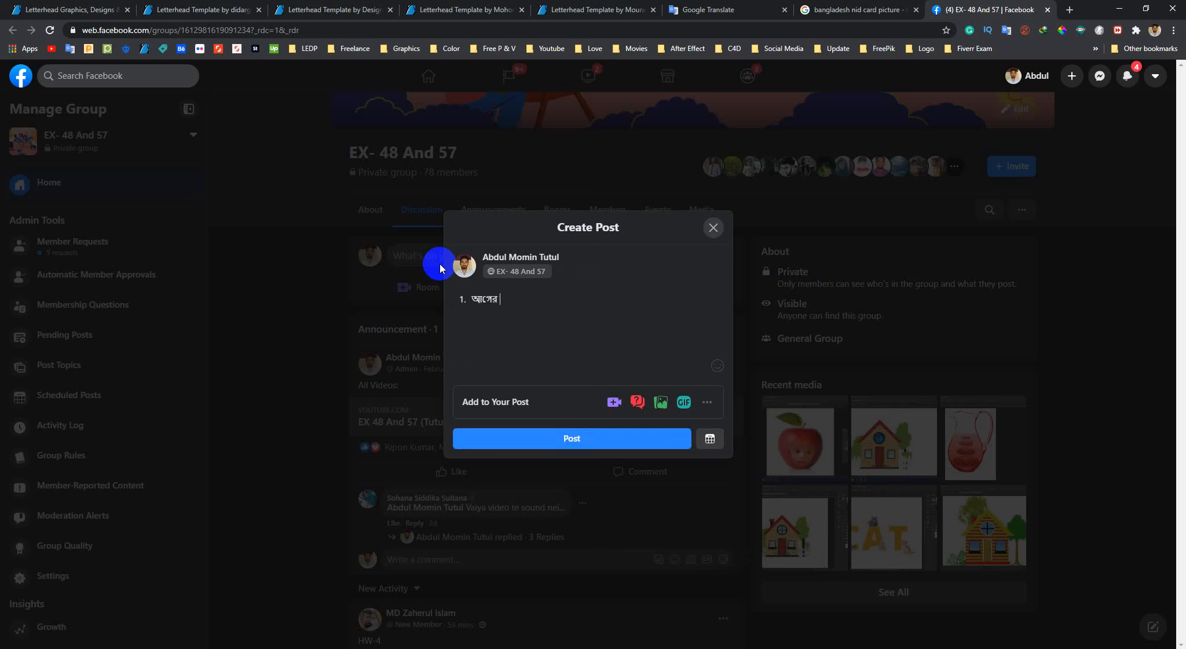
text( যে ট্টুল)
key(BackSpace)
text(ল)
key(BackSpace)
text(ুল ু)
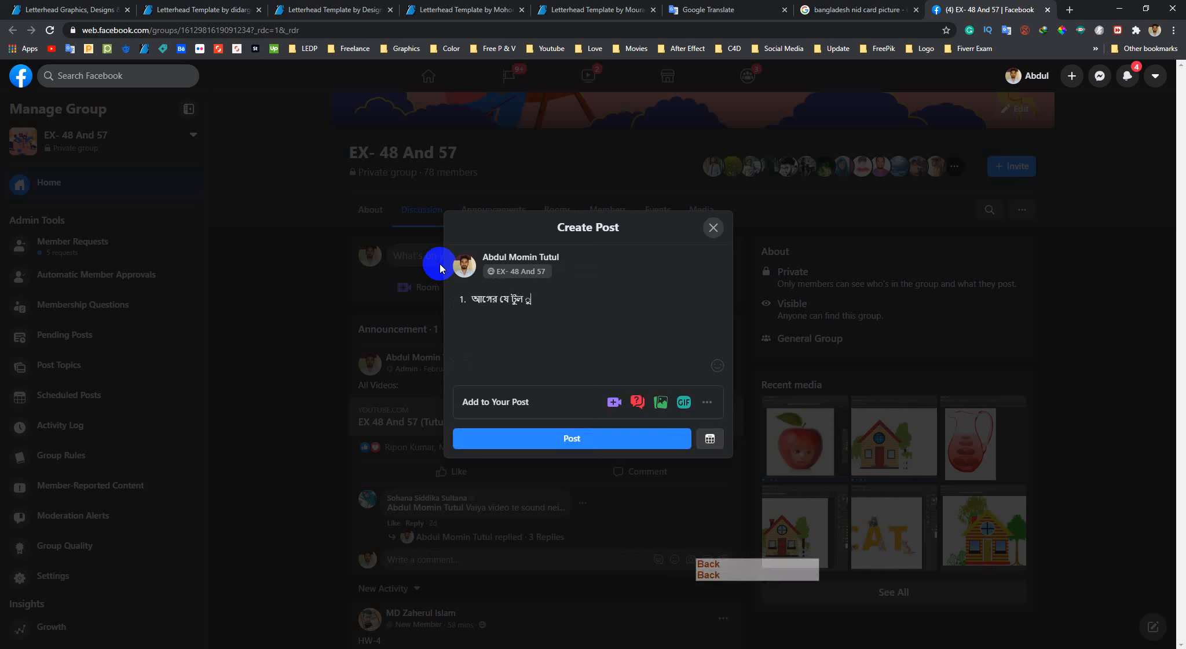
key(BackSpace)
text(গুলো শি)
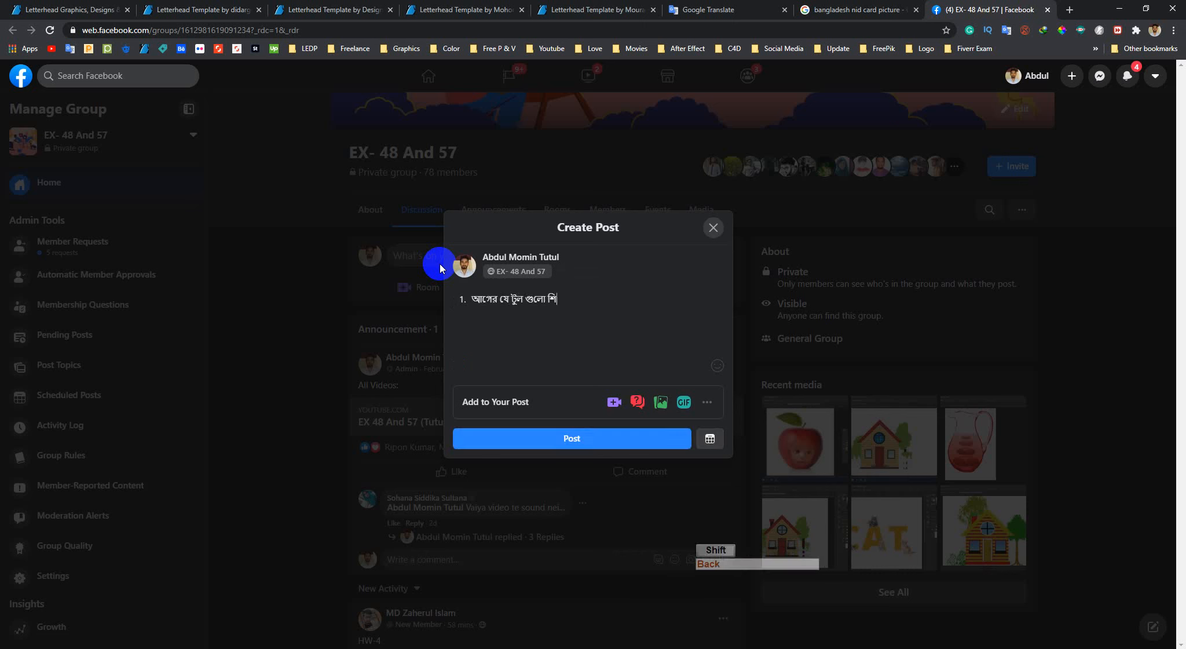
text(খেছি )
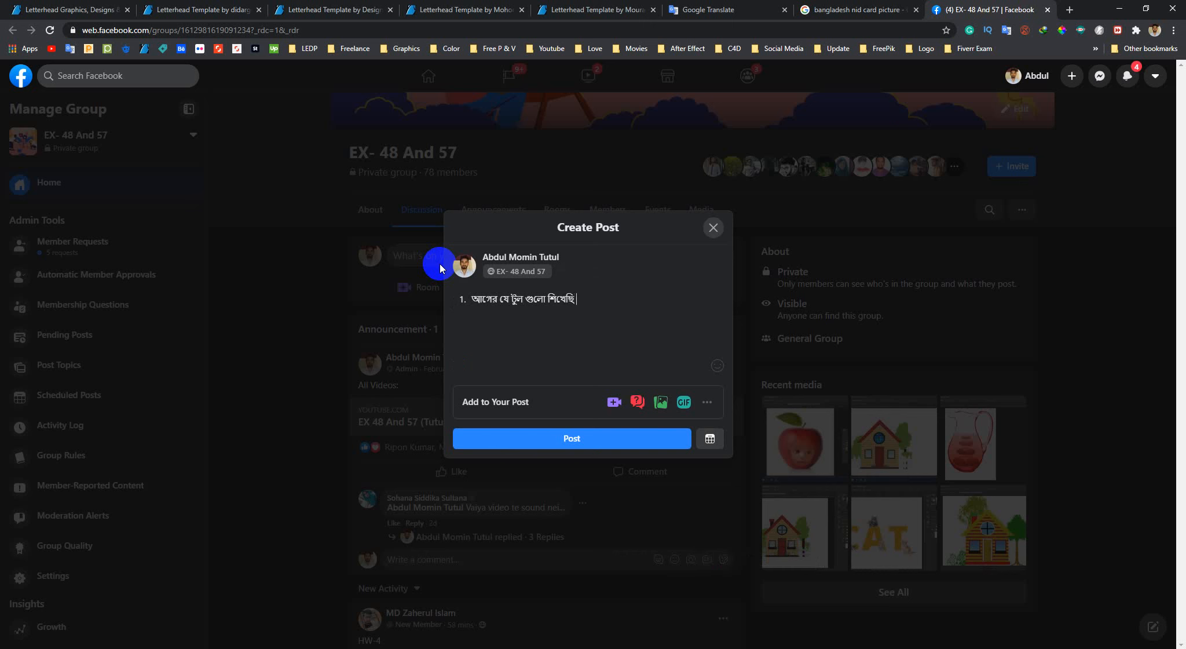
text(সেগুলো রে)
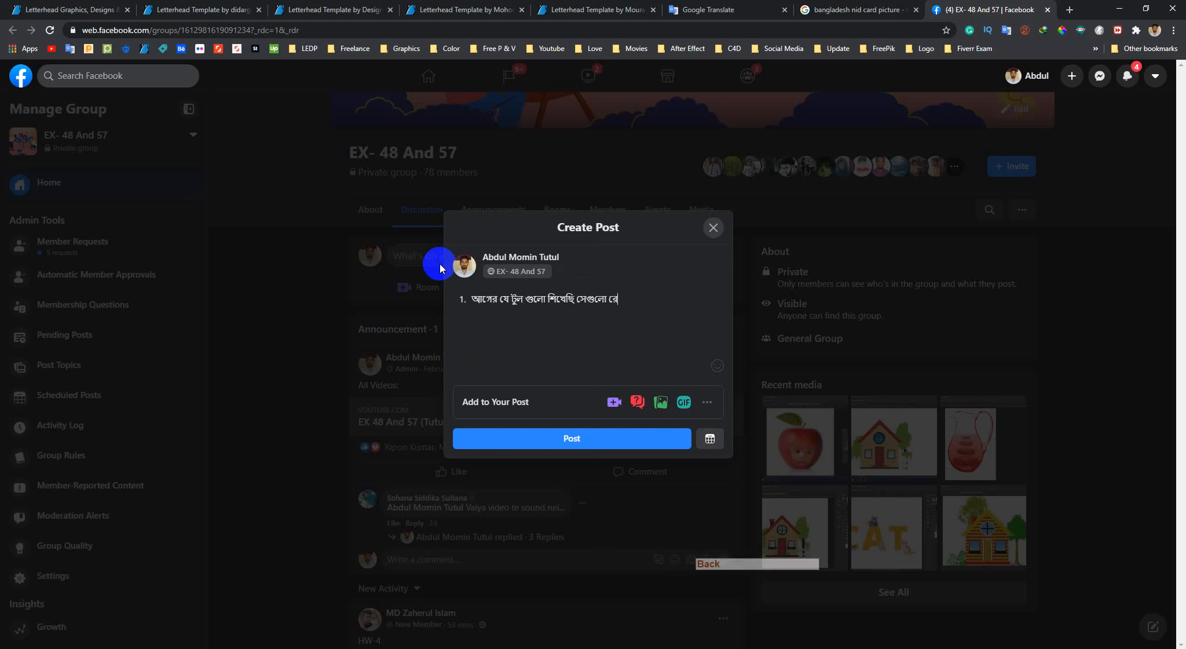
text(ভ্িউ করব)
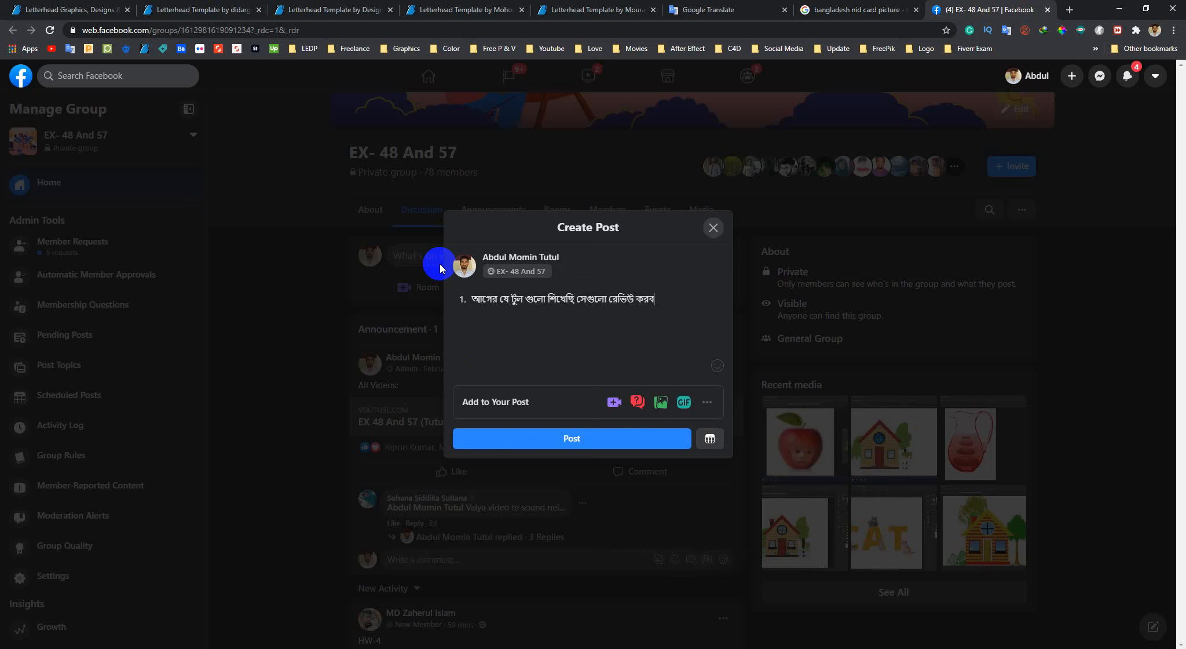
key(BackSpace)
key(BackSpace)
text(বেন।)
key(shift+Return)
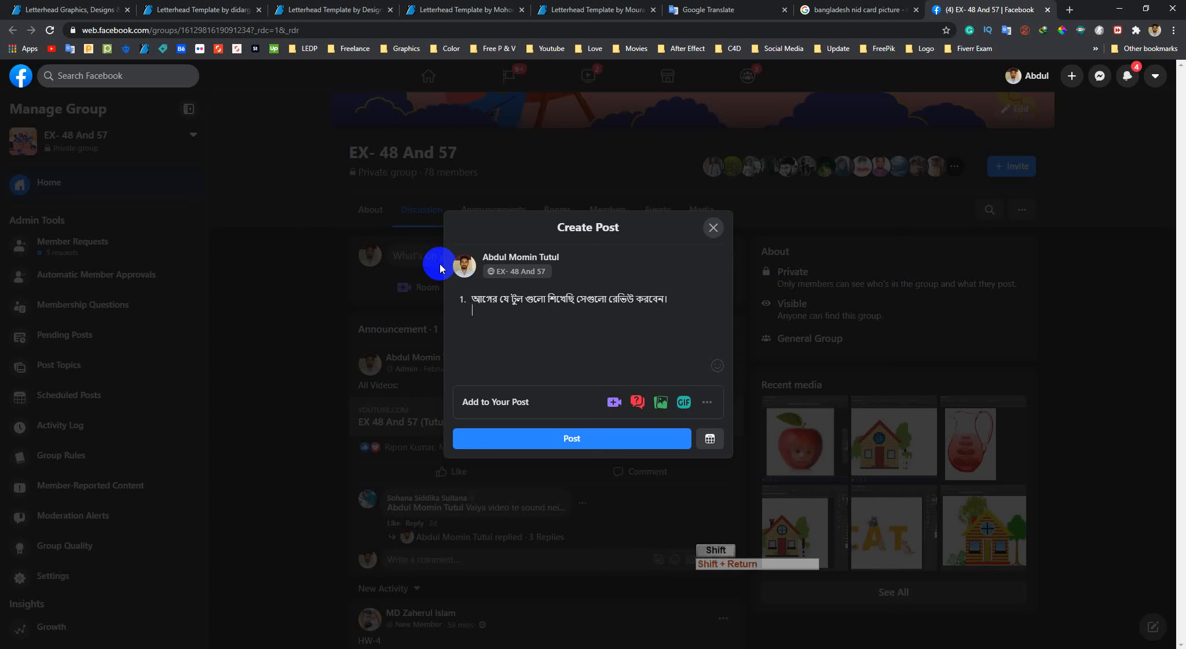
Add a second item, "2. Tranfrom", to the post draft and try to correct its spelling with a suggested word
text(2. )
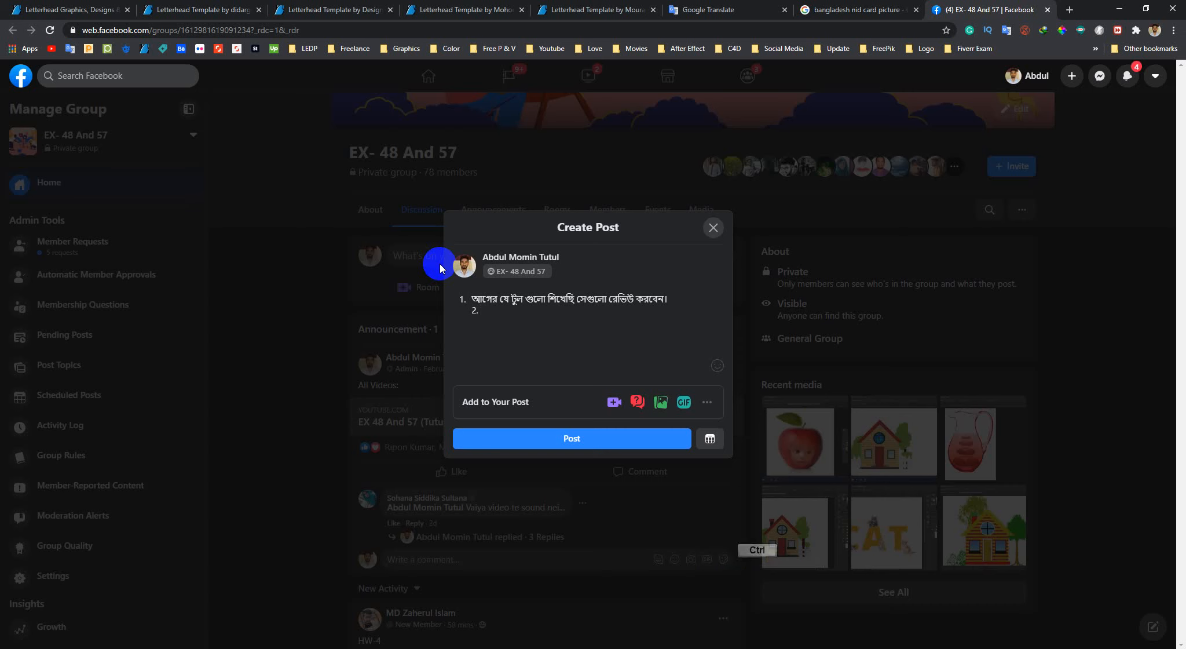
text(Tranfrom)
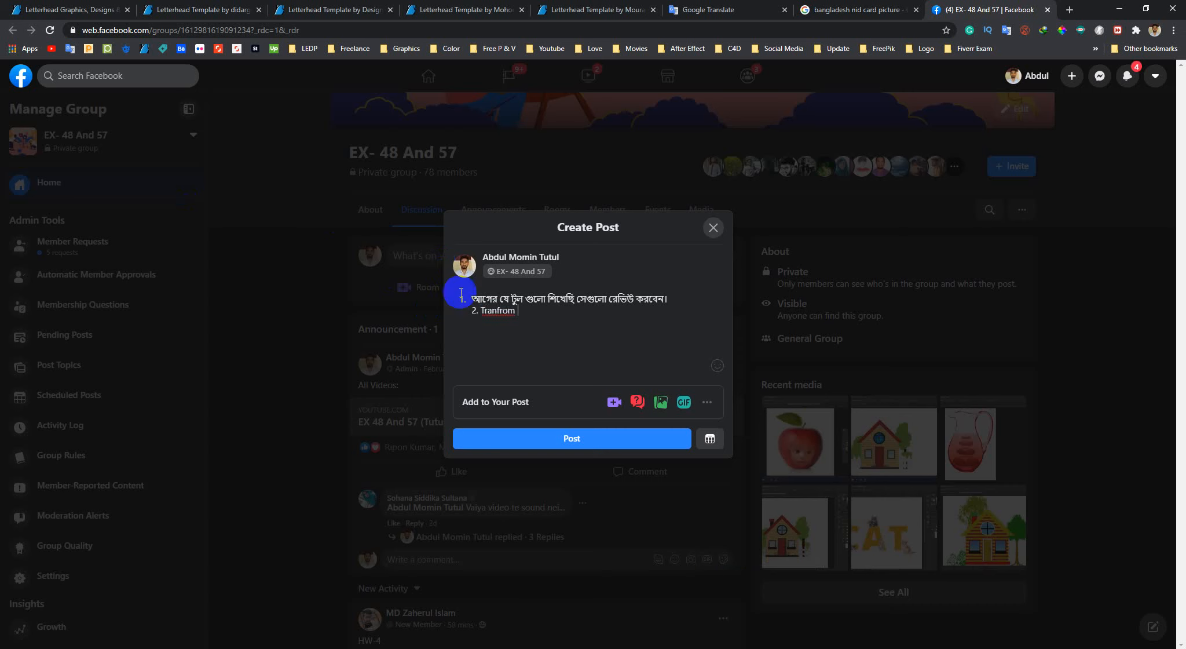
click(498, 311)
right_click(498, 311)
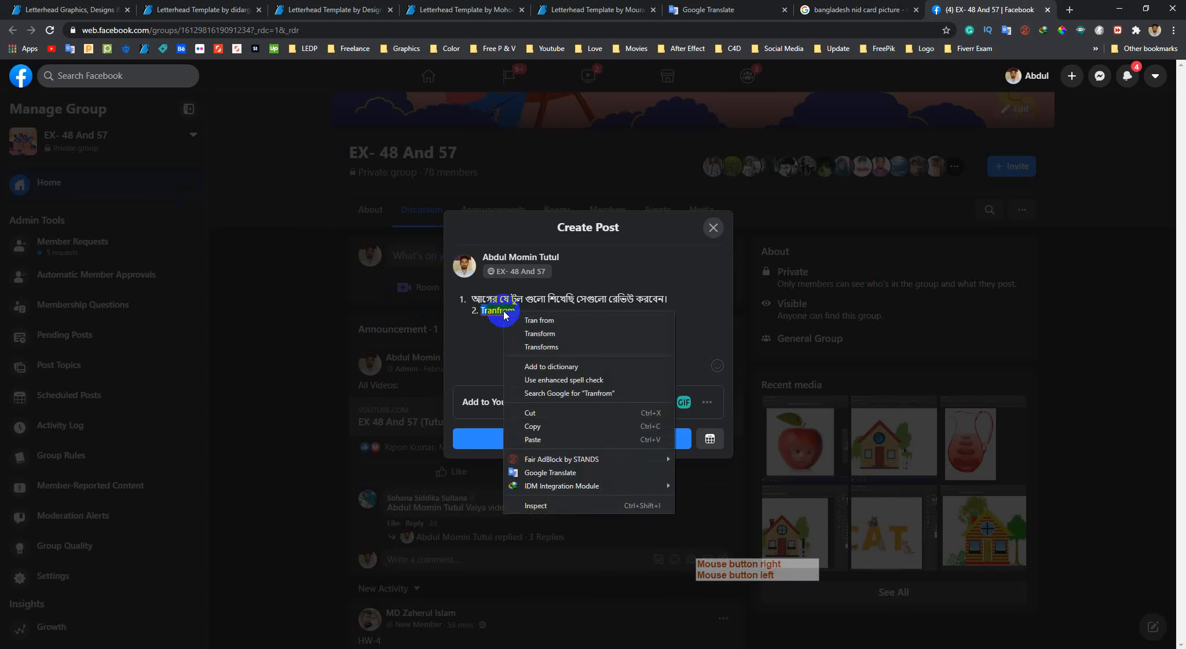
click(534, 346)
drag(529, 312, 573, 312)
key(BackSpace)
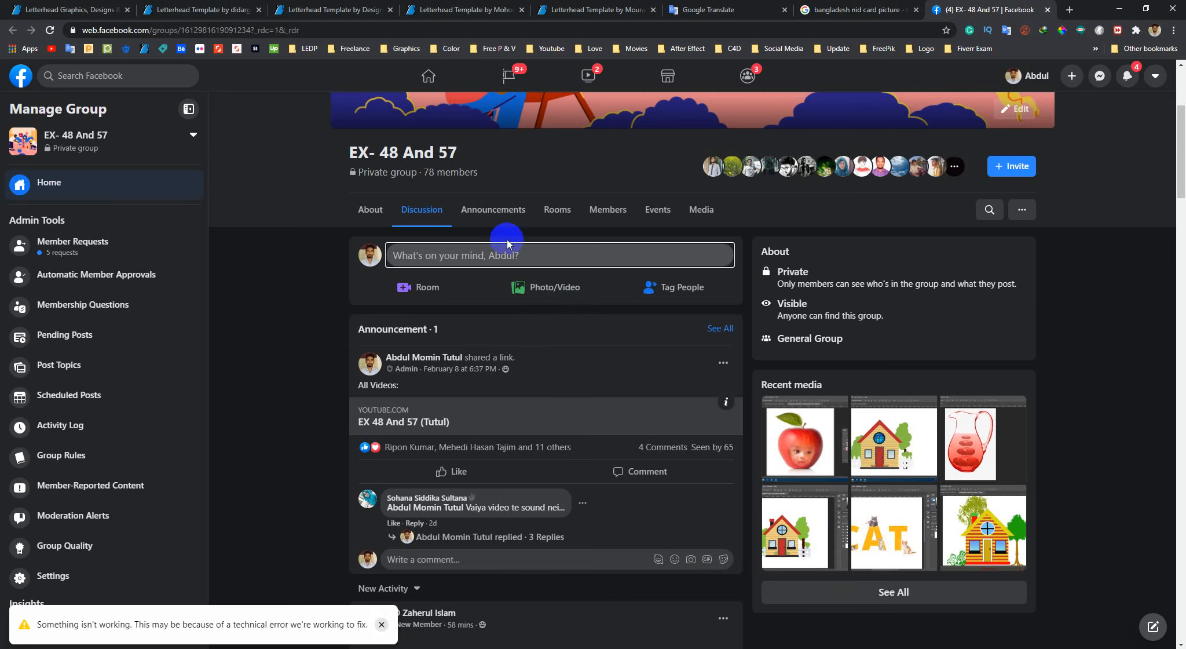
Reopen a blank group post, and clear the word "slogan" from the source text in the Google Translate tab
click(503, 257)
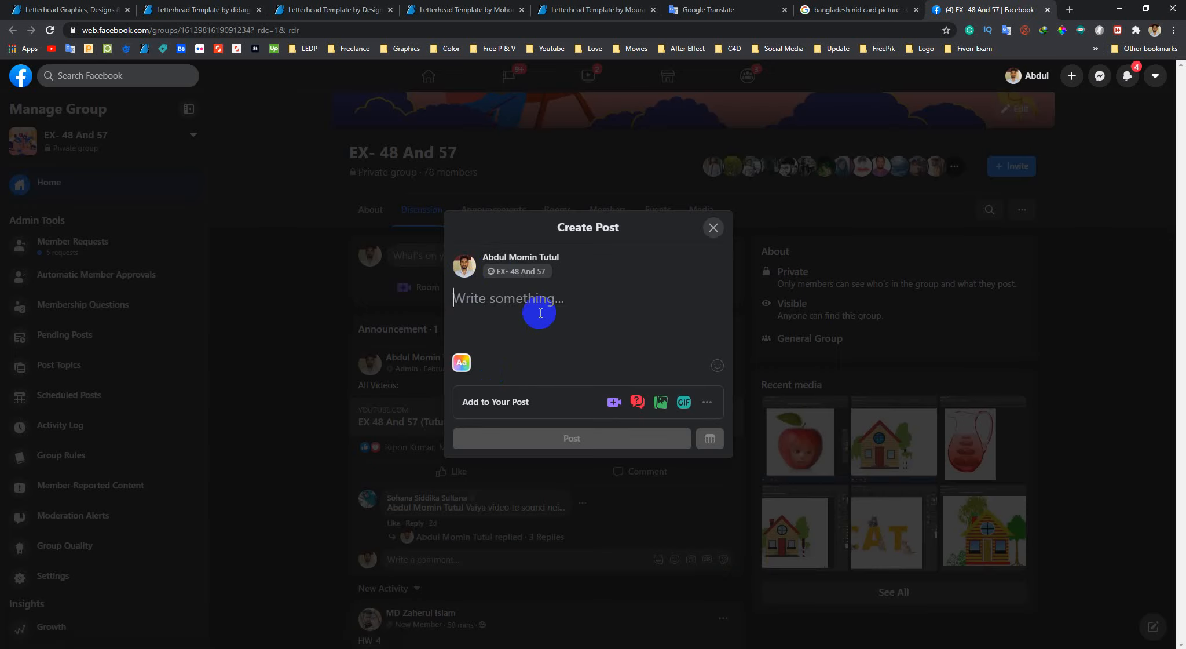
click(714, 10)
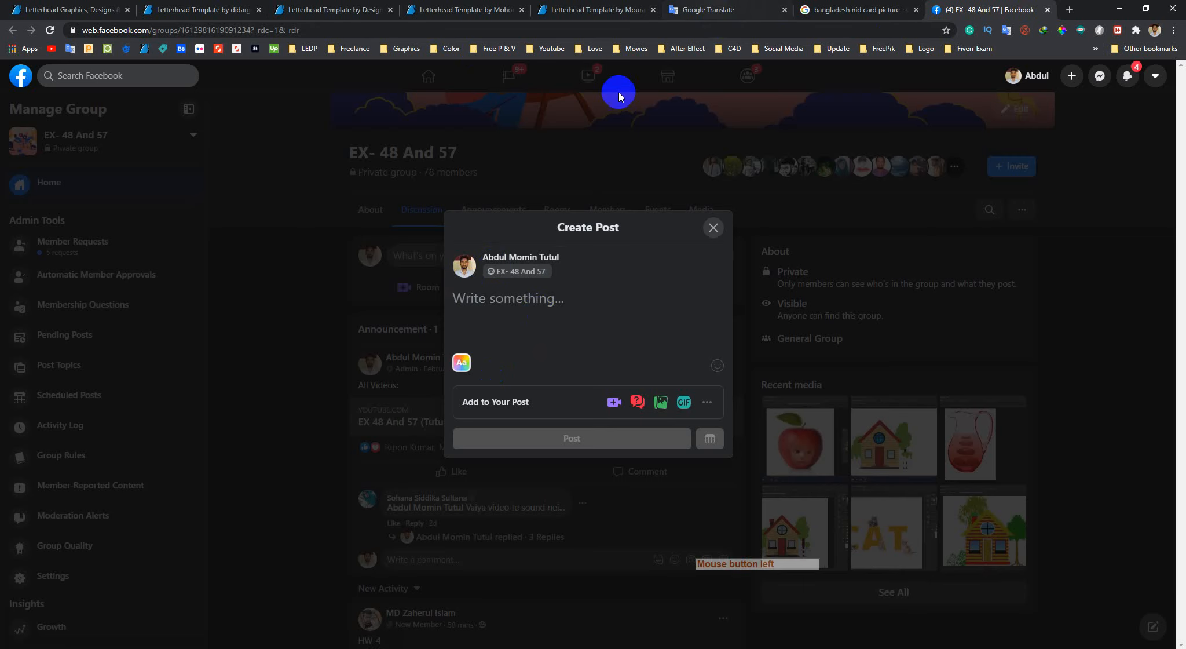
double_click(255, 185)
drag(225, 185, 387, 155)
click(387, 155)
drag(316, 184, 239, 184)
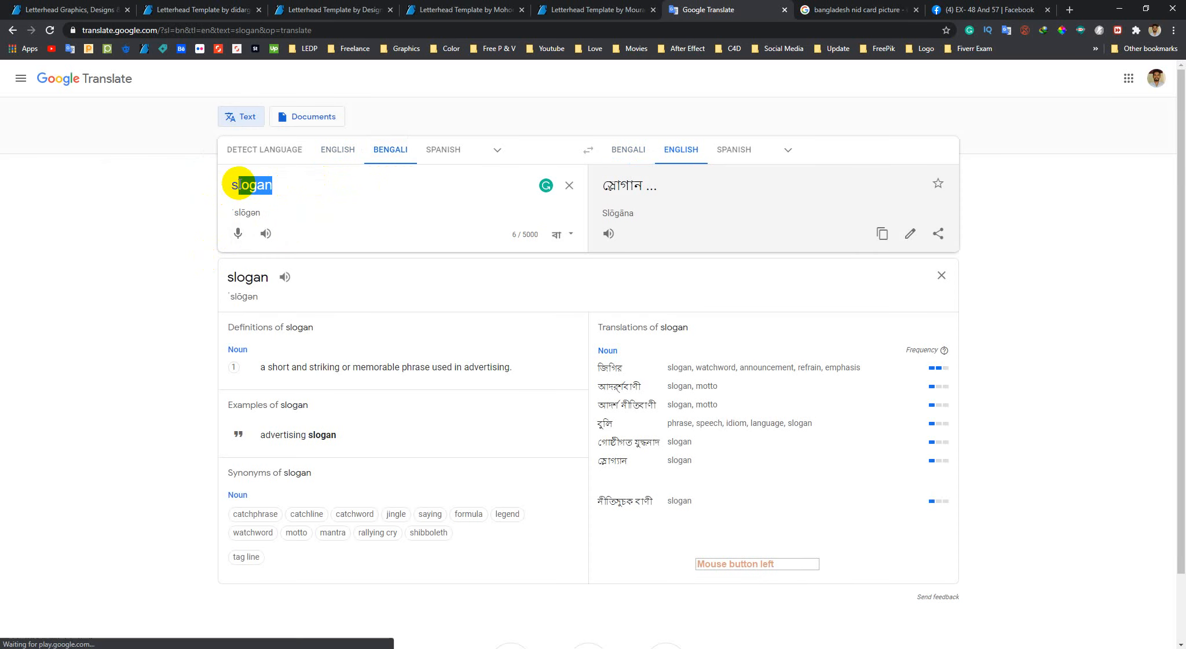
key(BackSpace)
key(BackSpace)
Write the first homework line in the source text as "১ আগের সব কাজ রিভিউ করা।"
text(১)
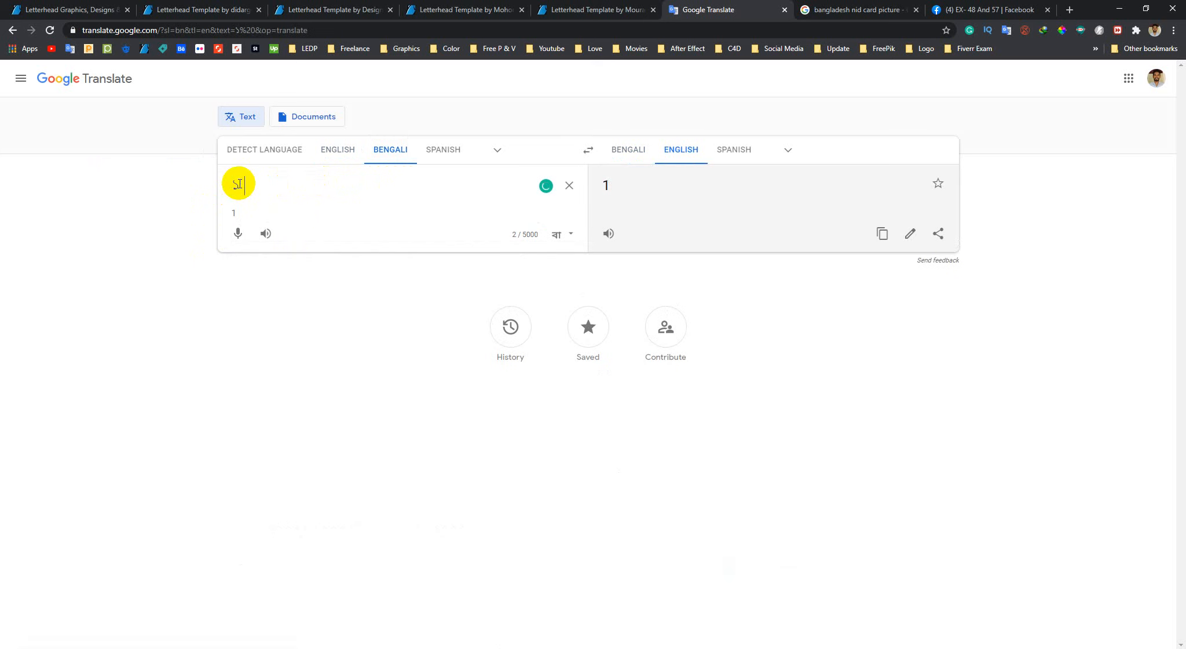
text( আগের )
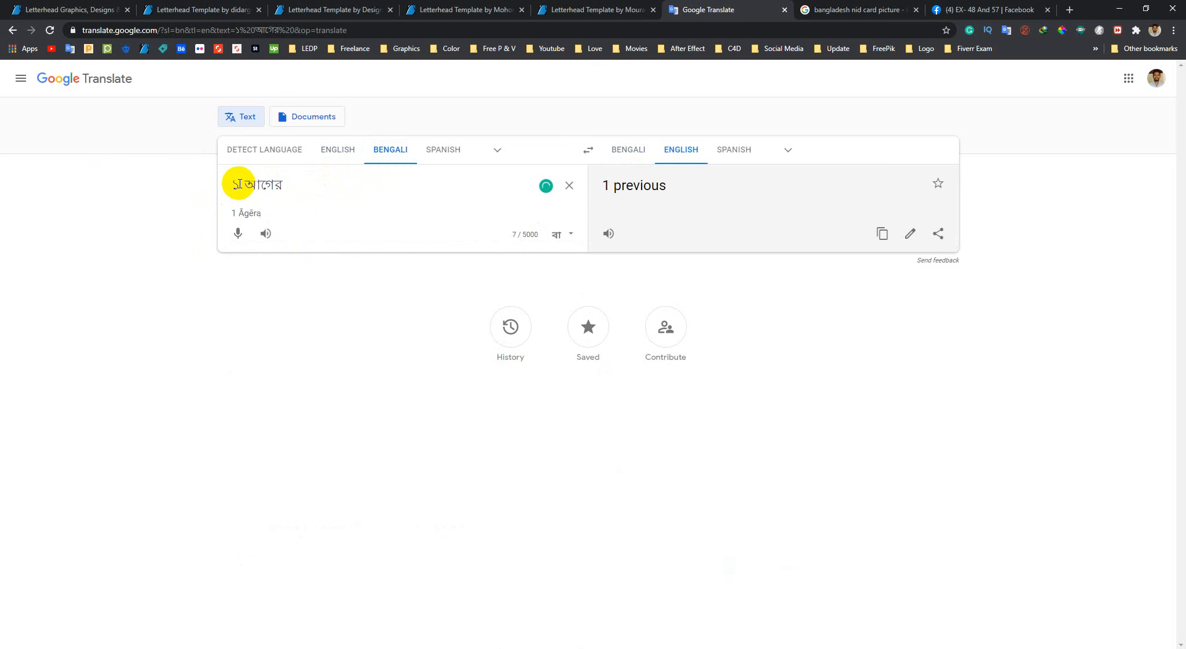
text(সব কাজ রিভিউ করা।)
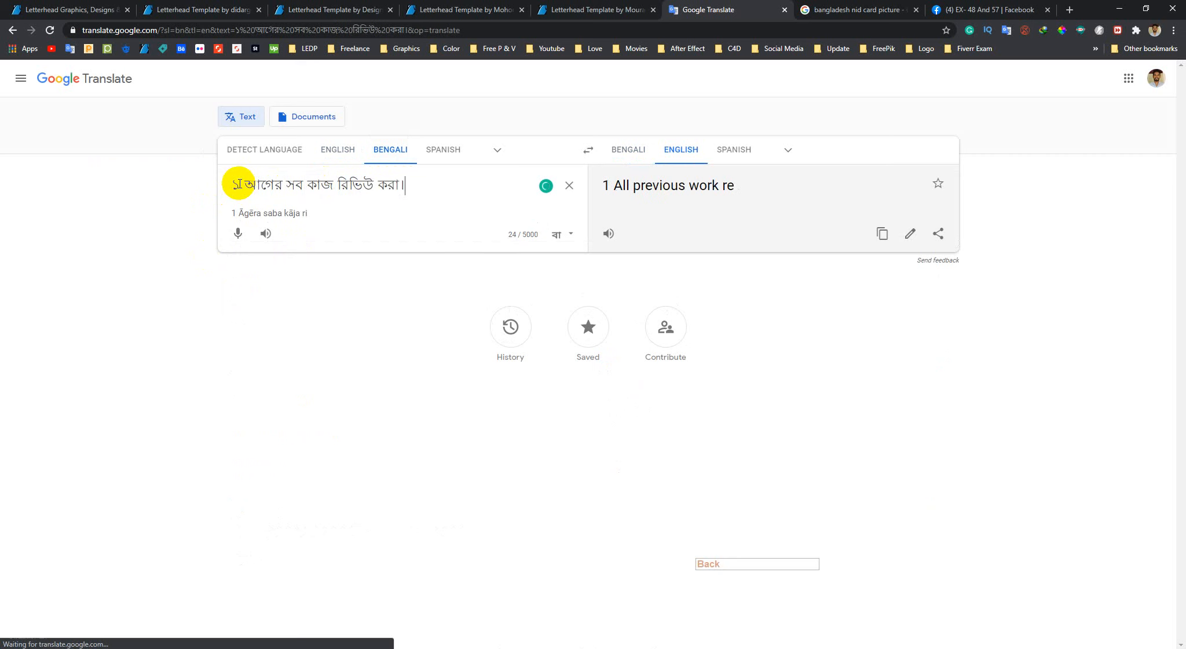
key(Return)
Set the source language to English and add the second homework line "২. Transfrom Tool ব্যবাহারর করে।" to the source text
text(২)
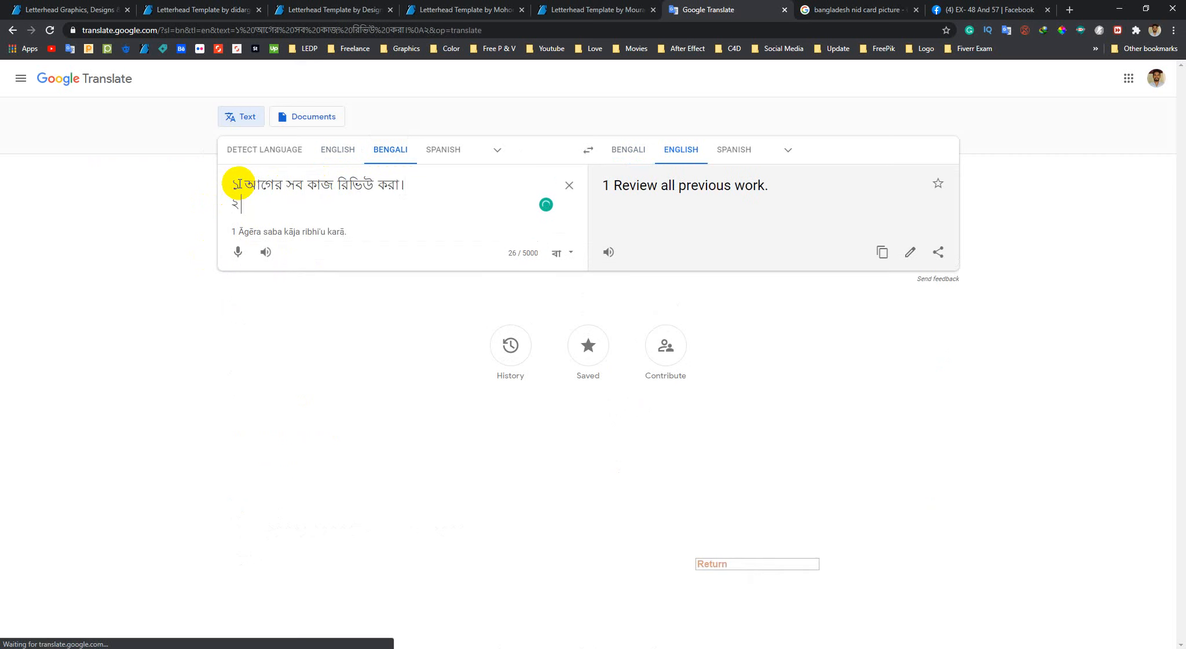
text(. Trans)
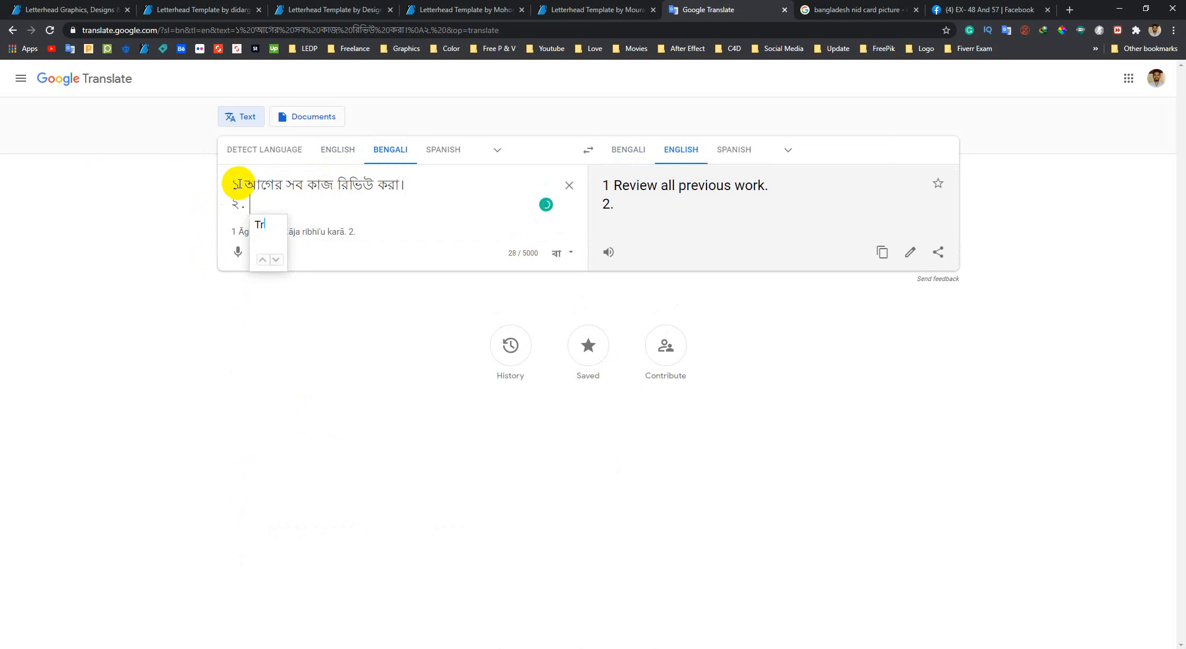
click(334, 152)
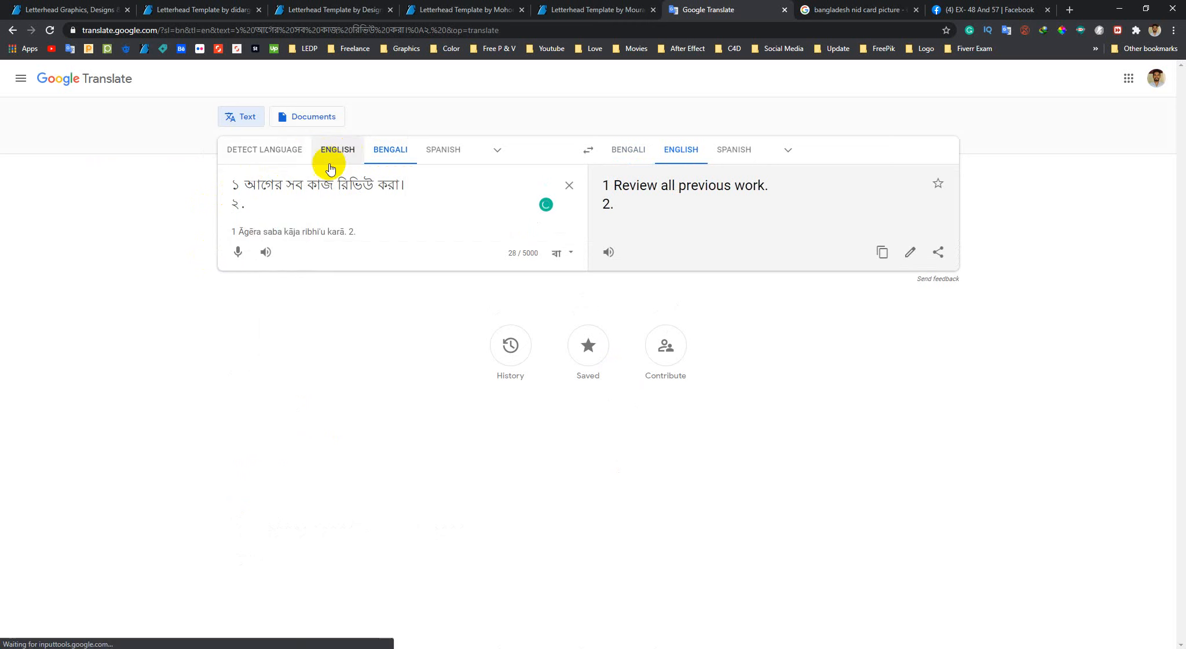
click(270, 198)
text(Trans)
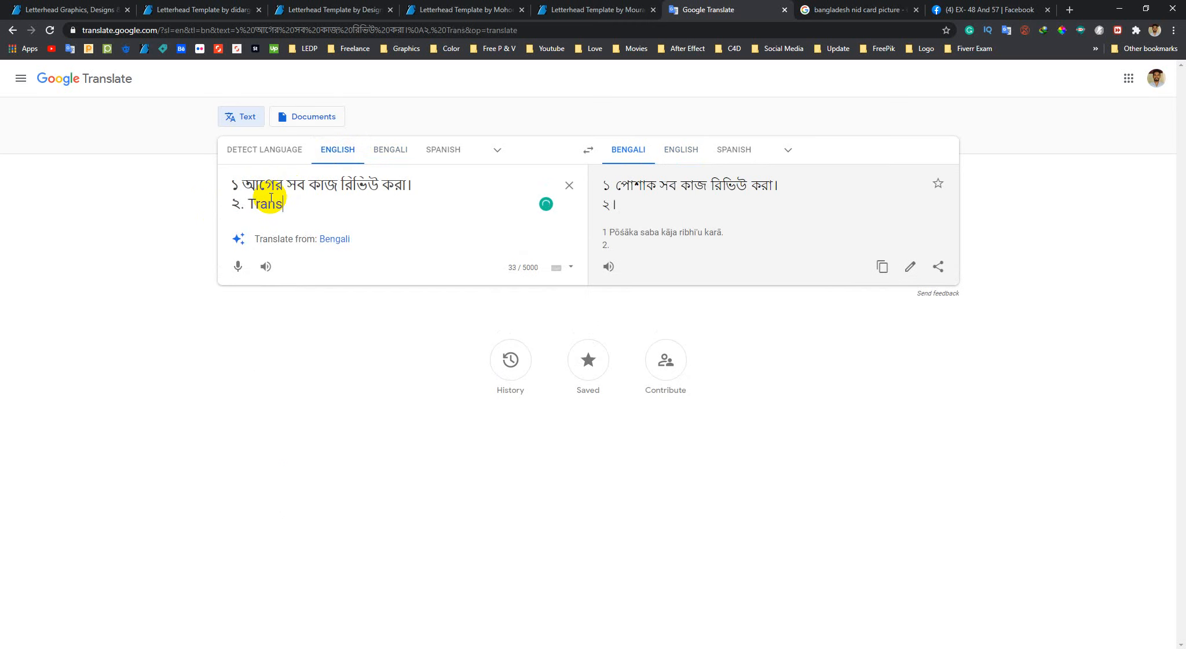
text(from Tool )
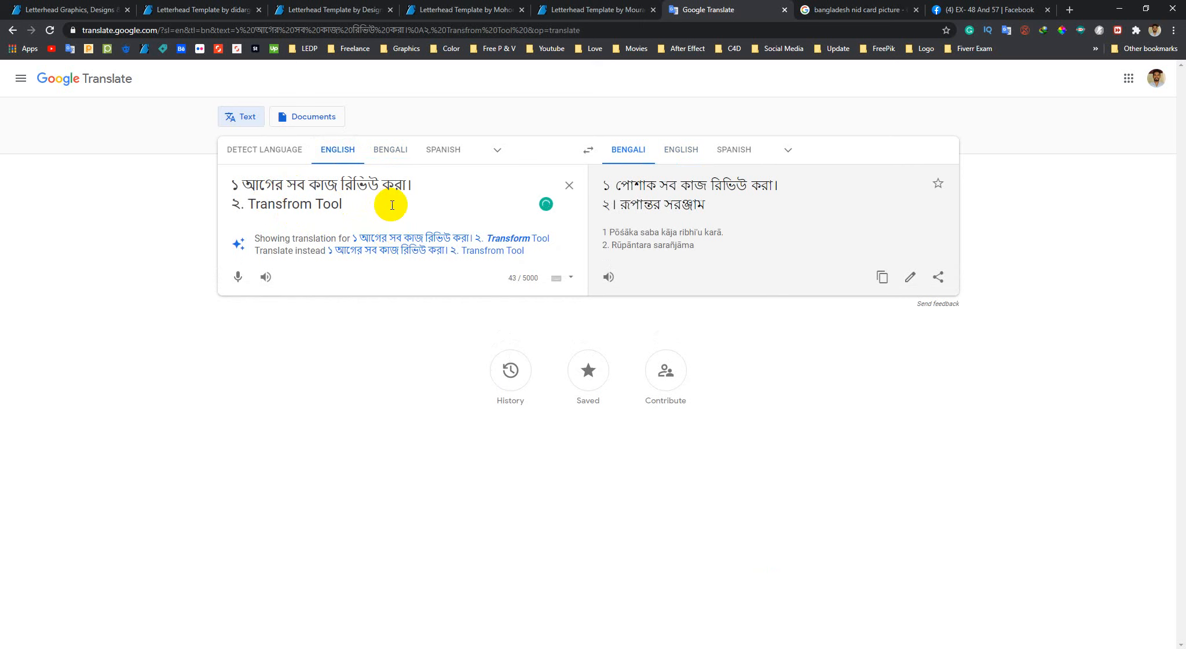
text(ব্যাবহার)
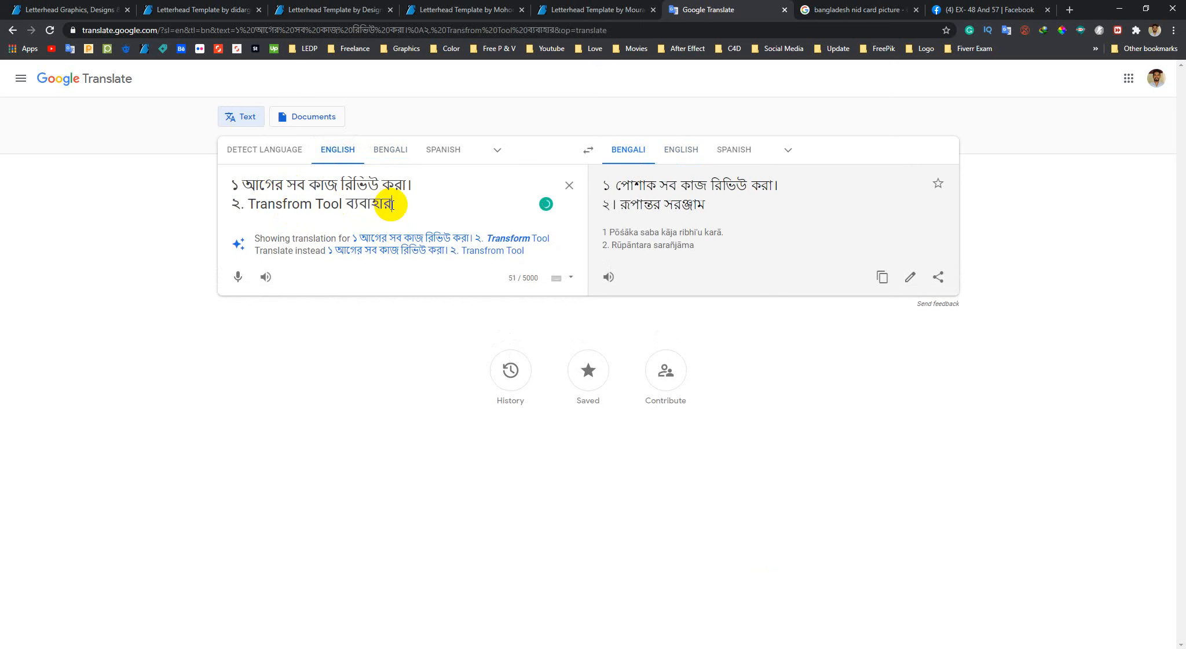
text(র করে।)
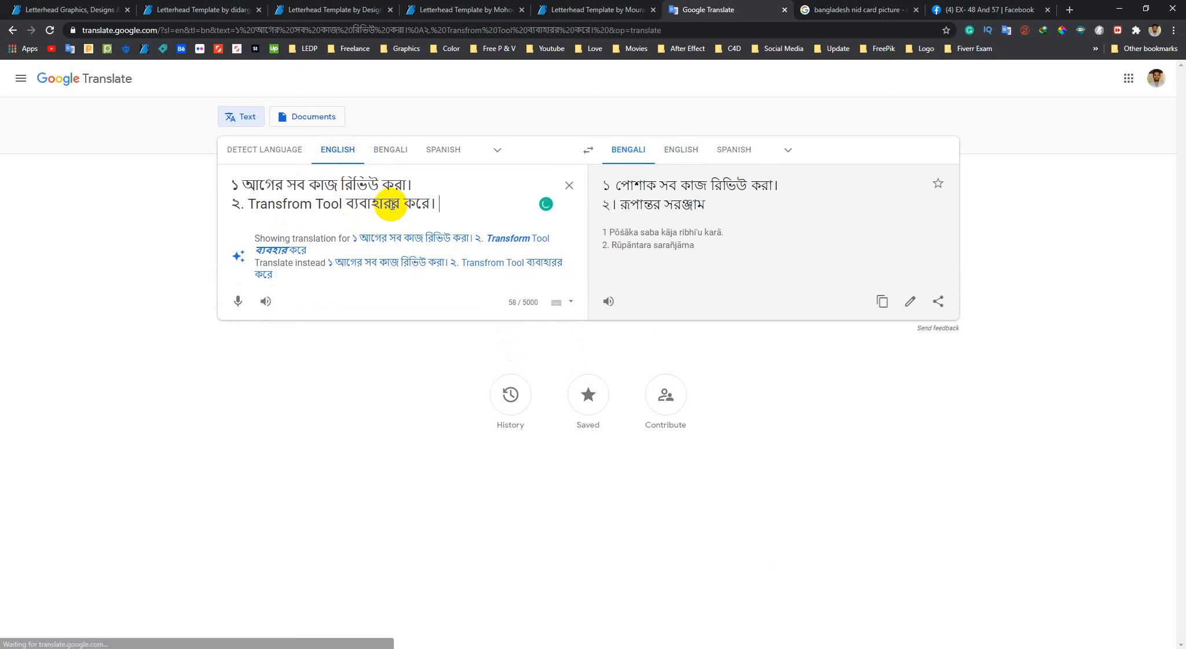
key(shift+Return)
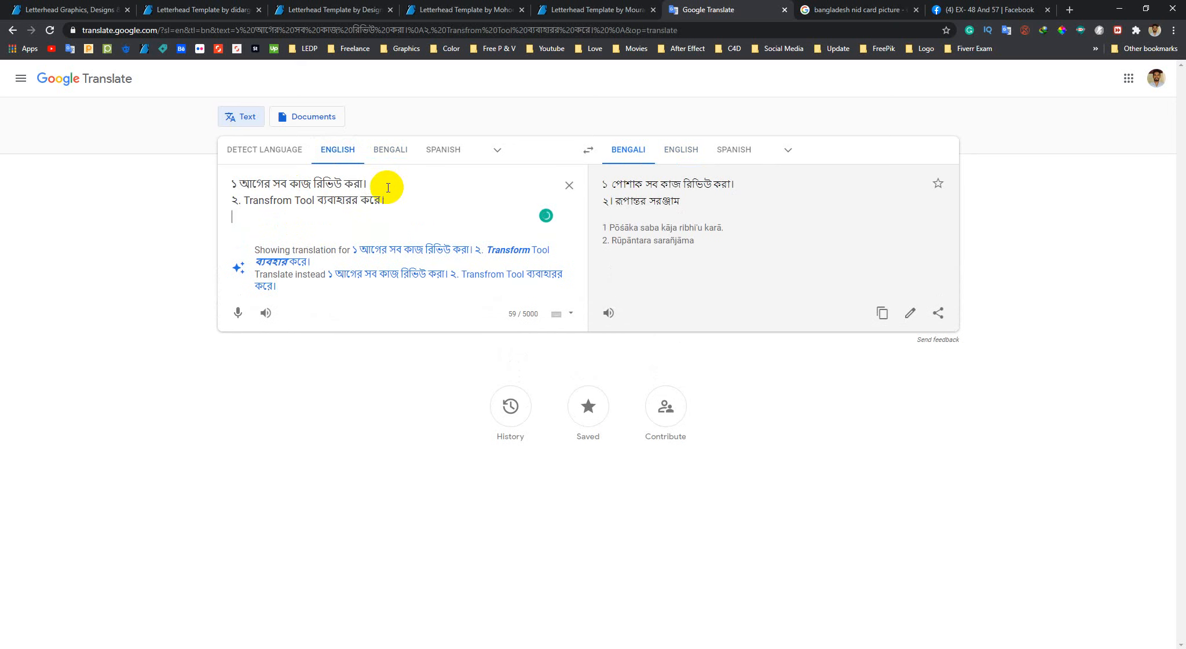
Accept the suggested spelling correction for the source text and put item ২ back on its own line
click(388, 251)
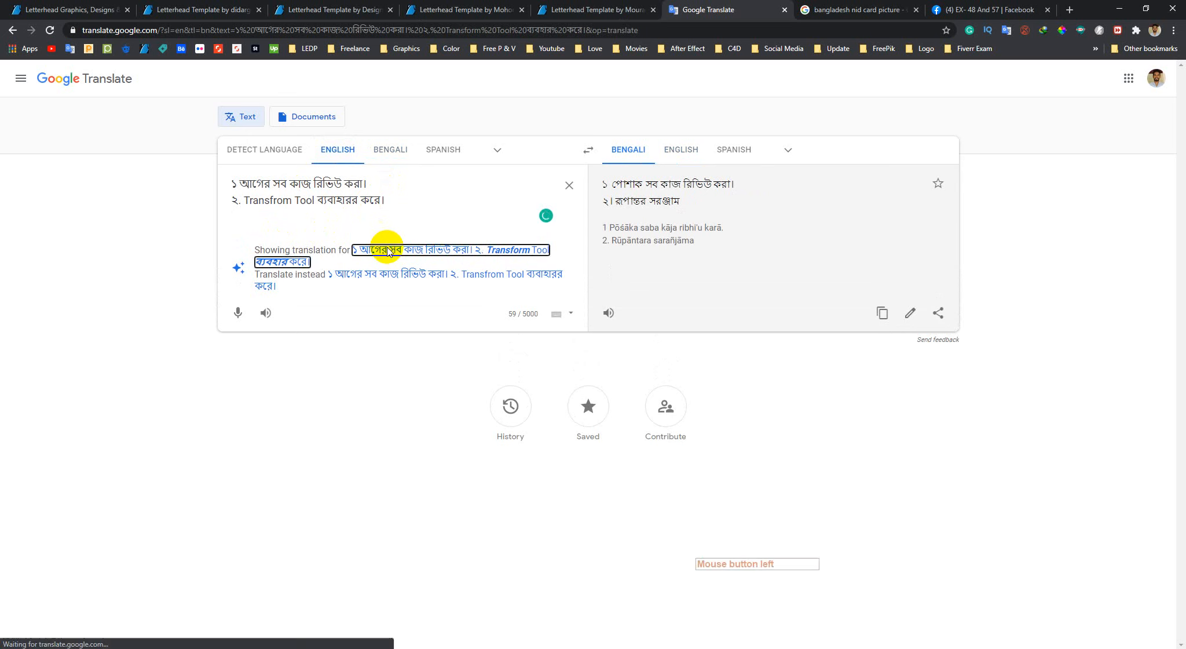
click(419, 180)
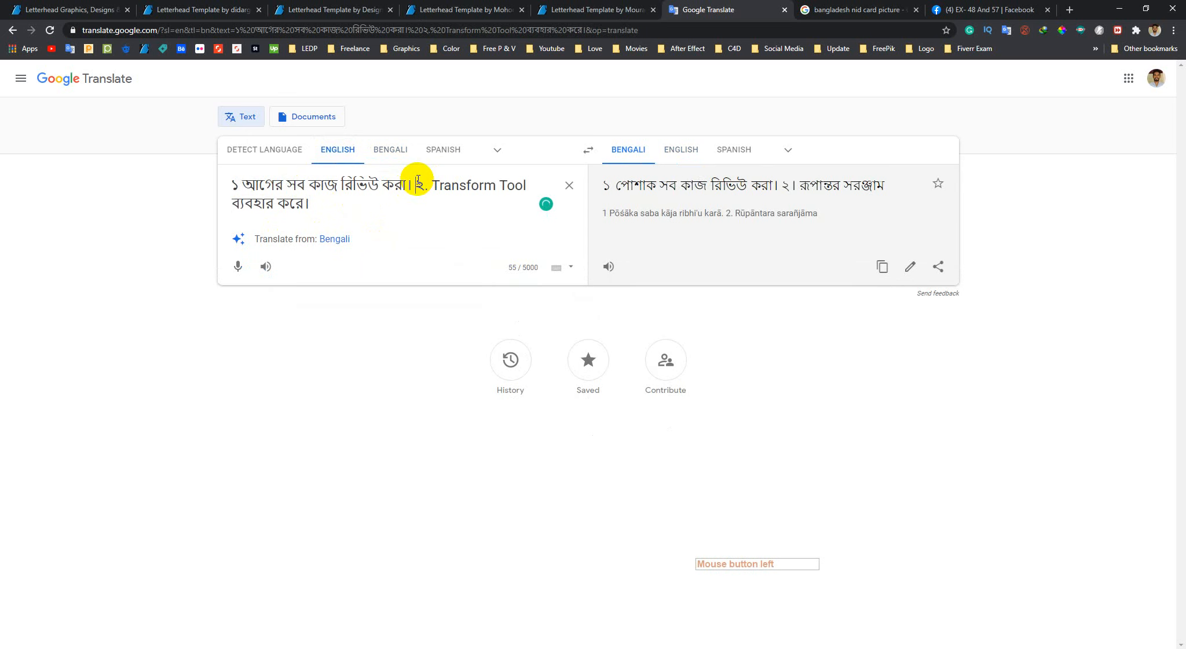
key(BackSpace)
key(Return)
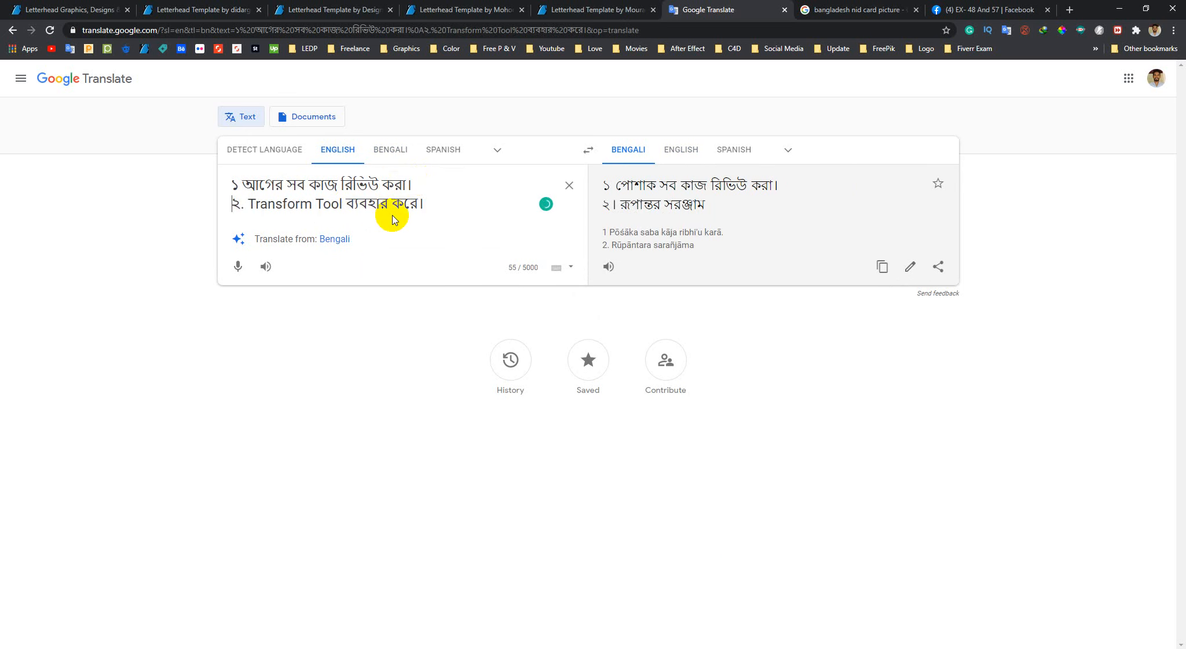
Copy both homework lines from the translation source text
drag(431, 203, 177, 187)
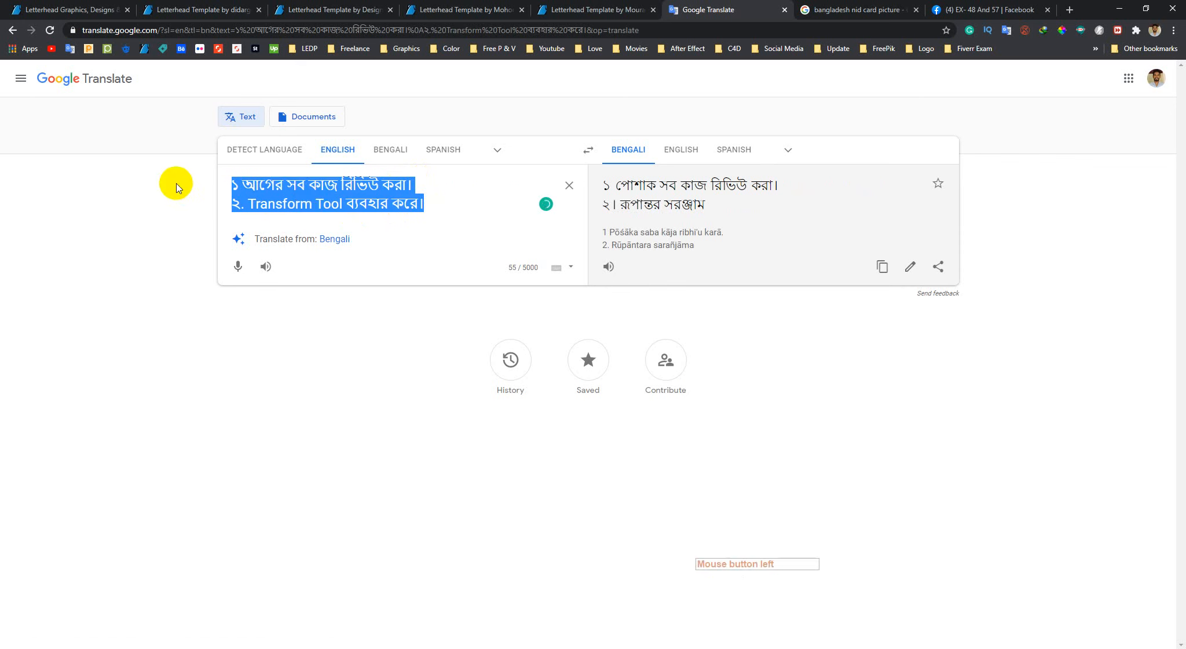
right_click(311, 190)
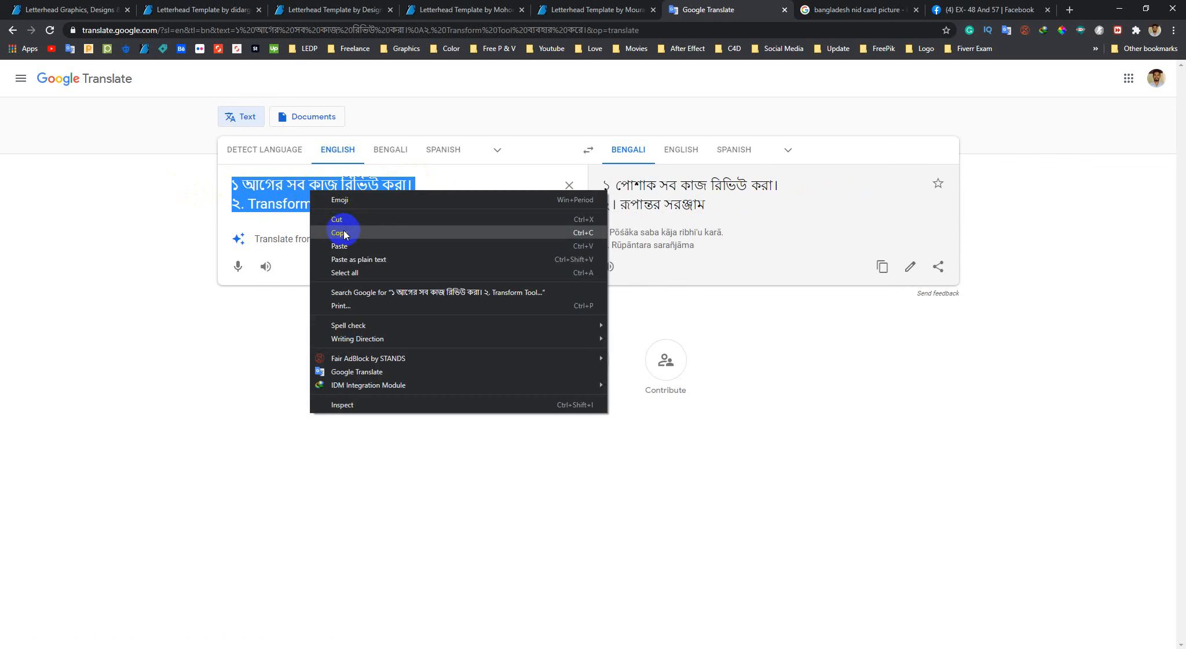
click(344, 234)
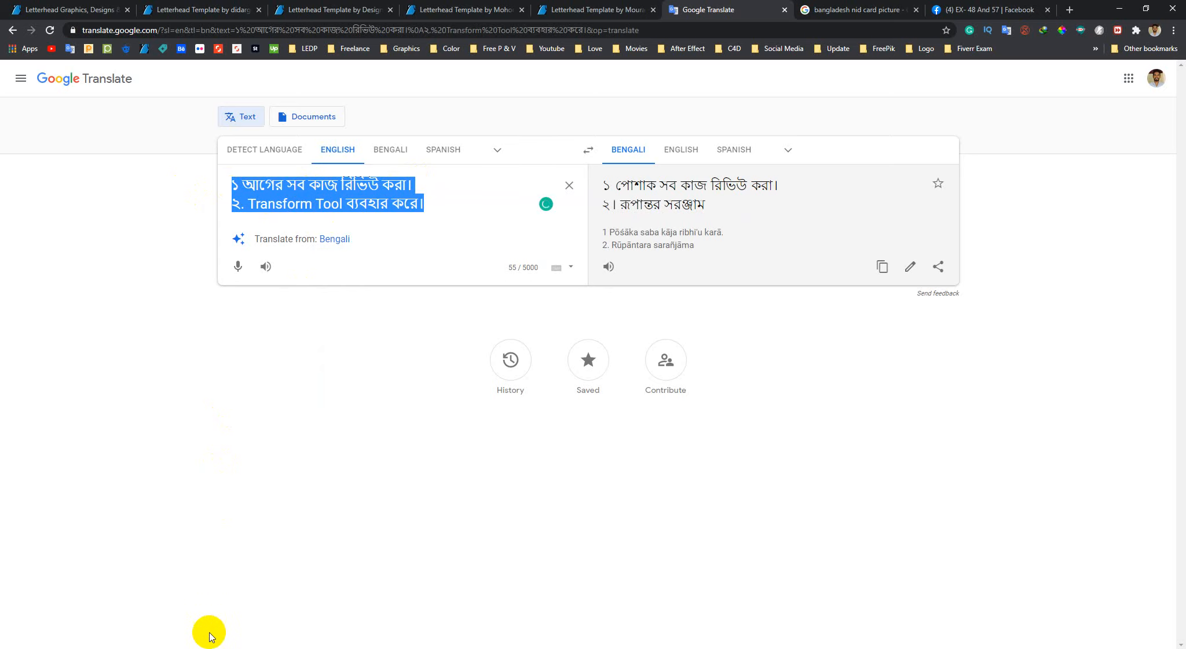
mouse_move(197, 643)
click(203, 613)
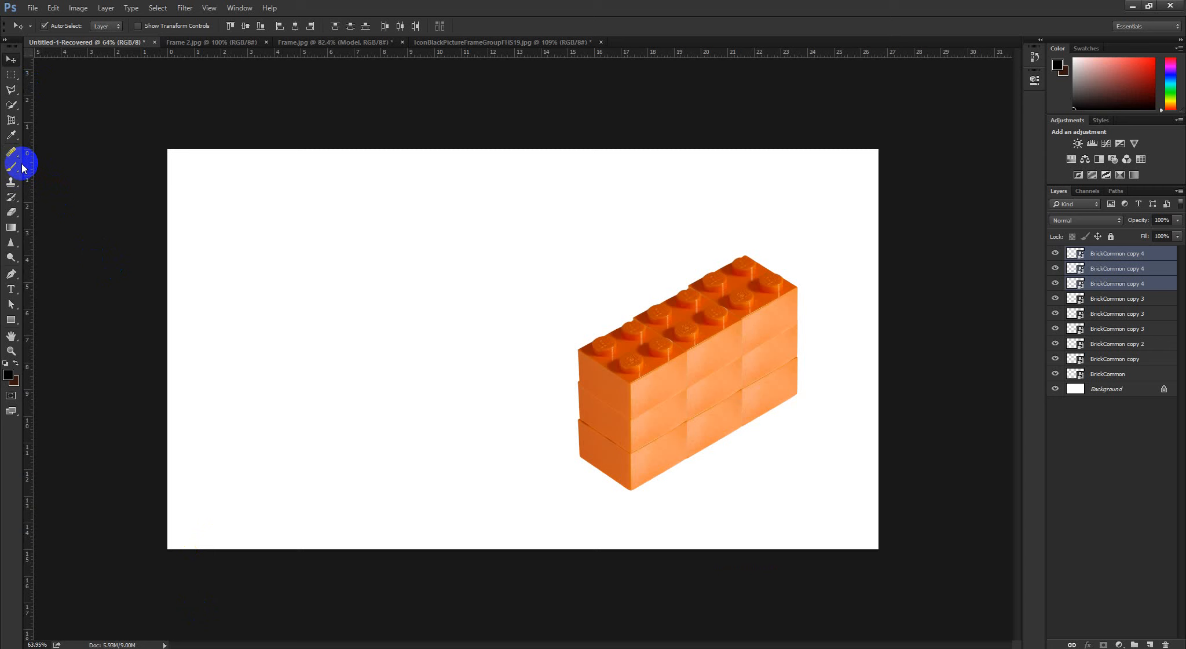
click(190, 646)
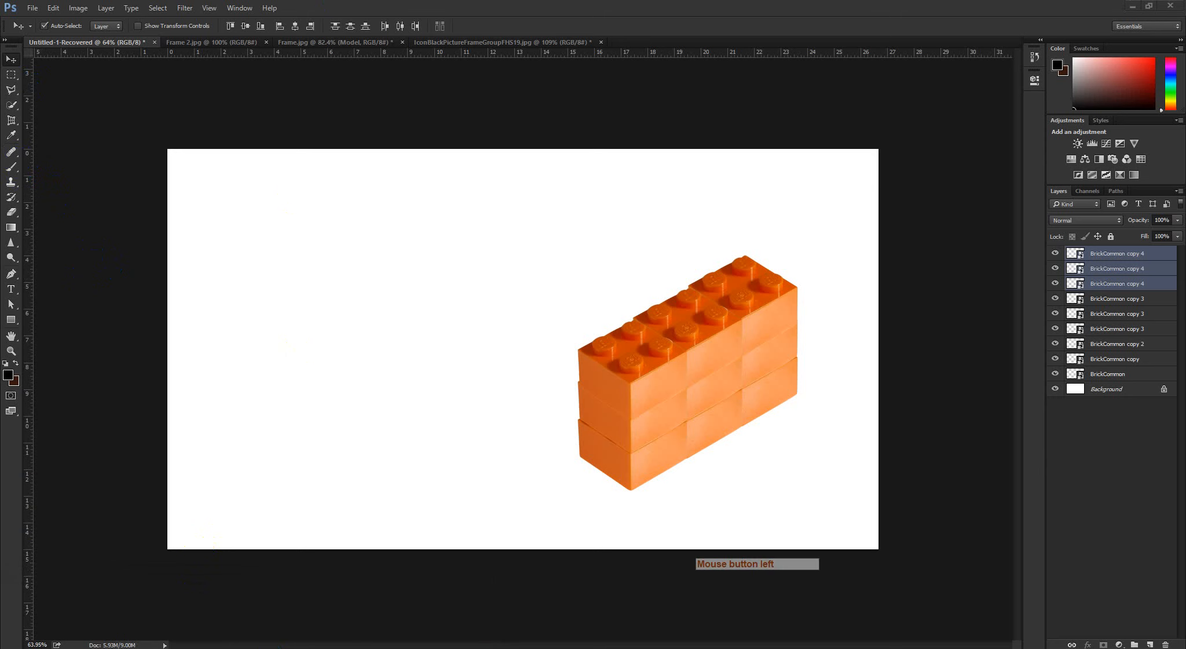
mouse_move(168, 644)
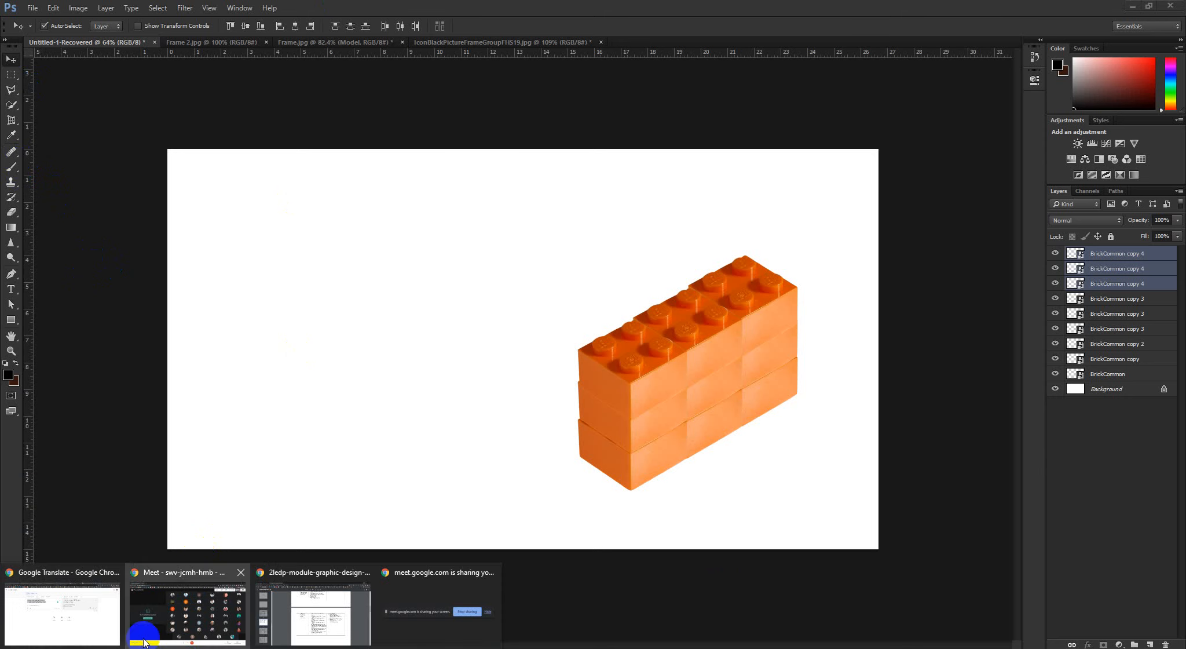
click(121, 633)
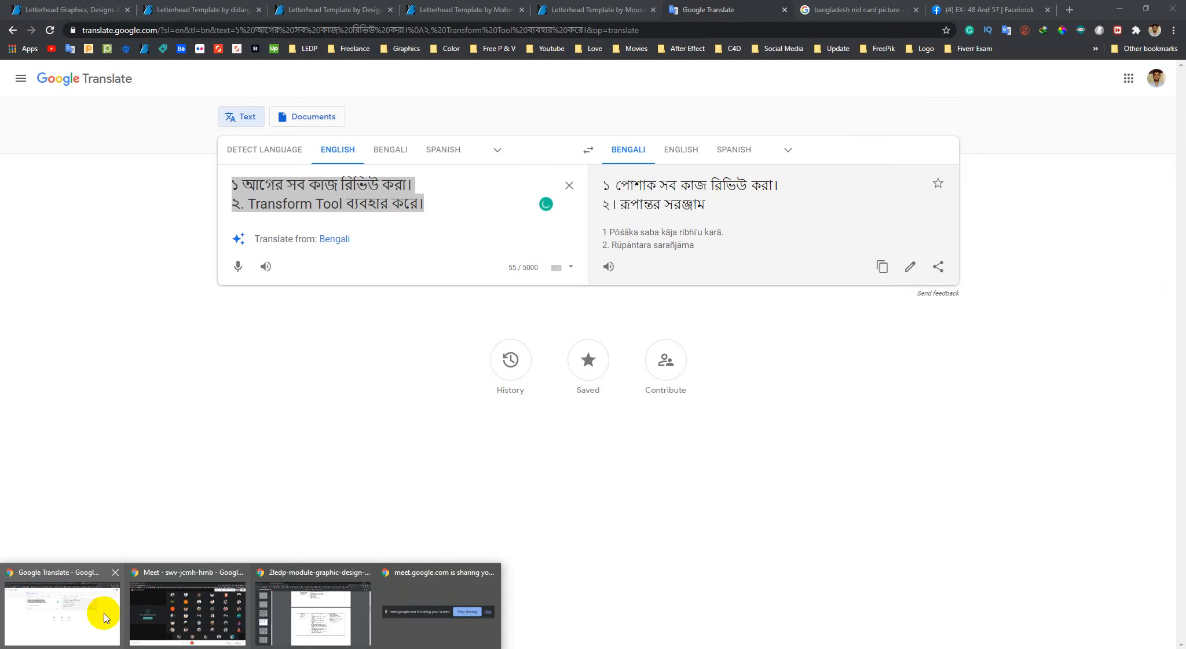
click(96, 614)
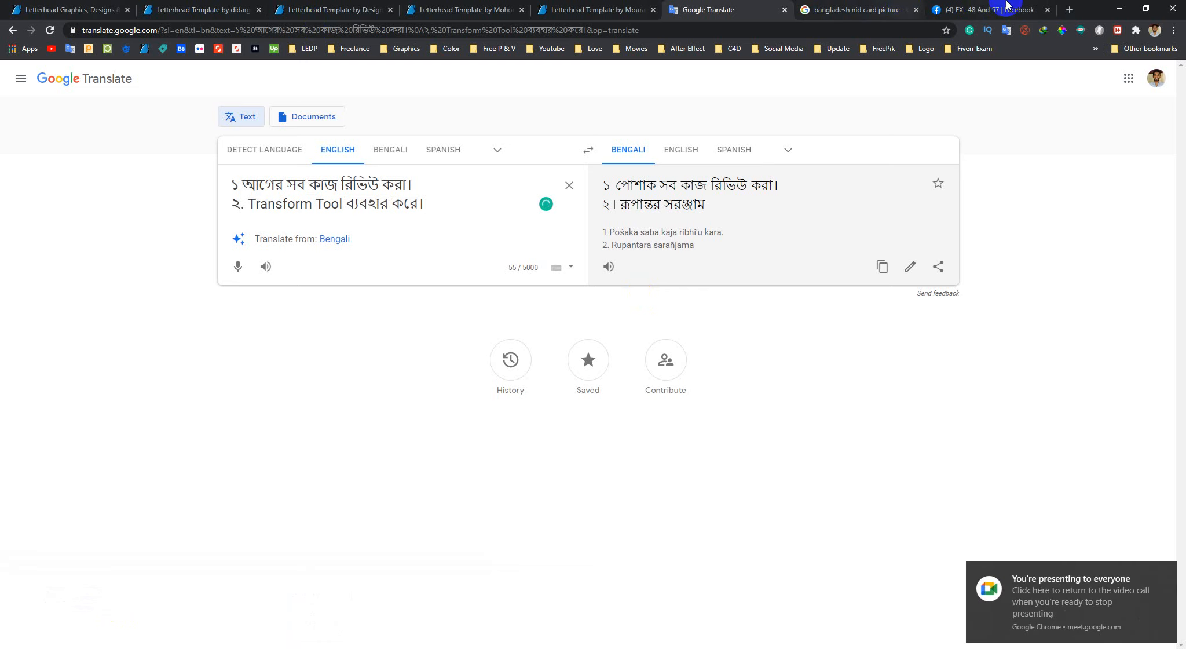
Switch to the Facebook group tab and paste the two copied homework lines into the open post draft
click(1006, 9)
key(ctrl+v)
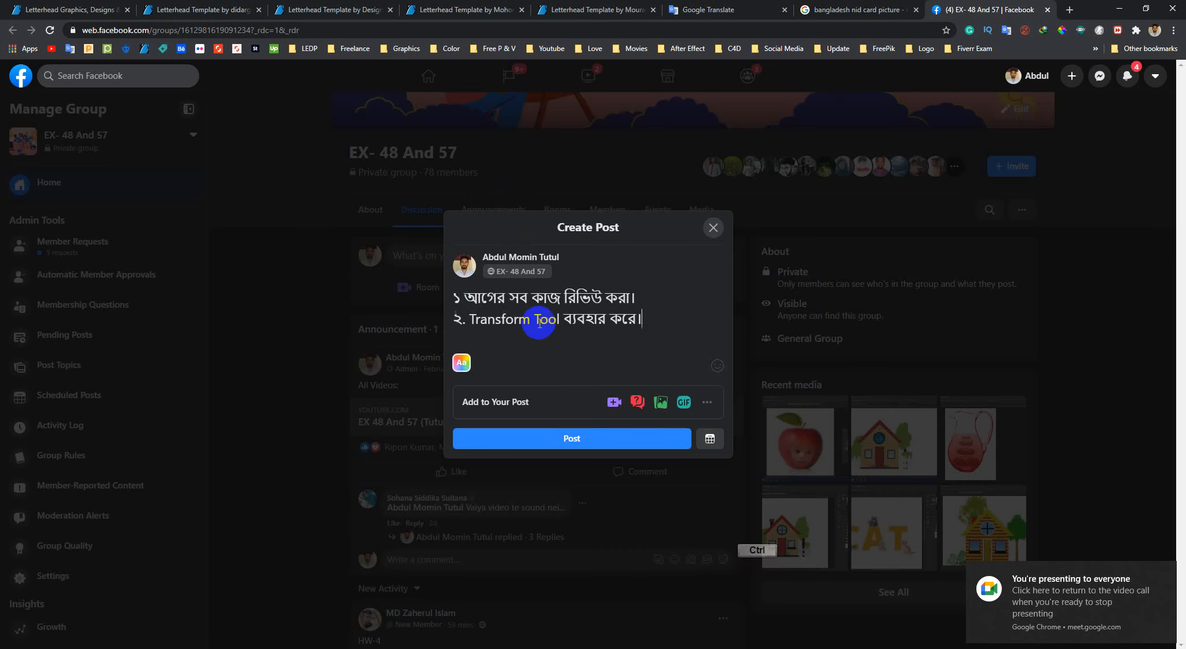
Insert an empty line above the first homework item and a comma after "Transform Tool" in the post draft
click(457, 297)
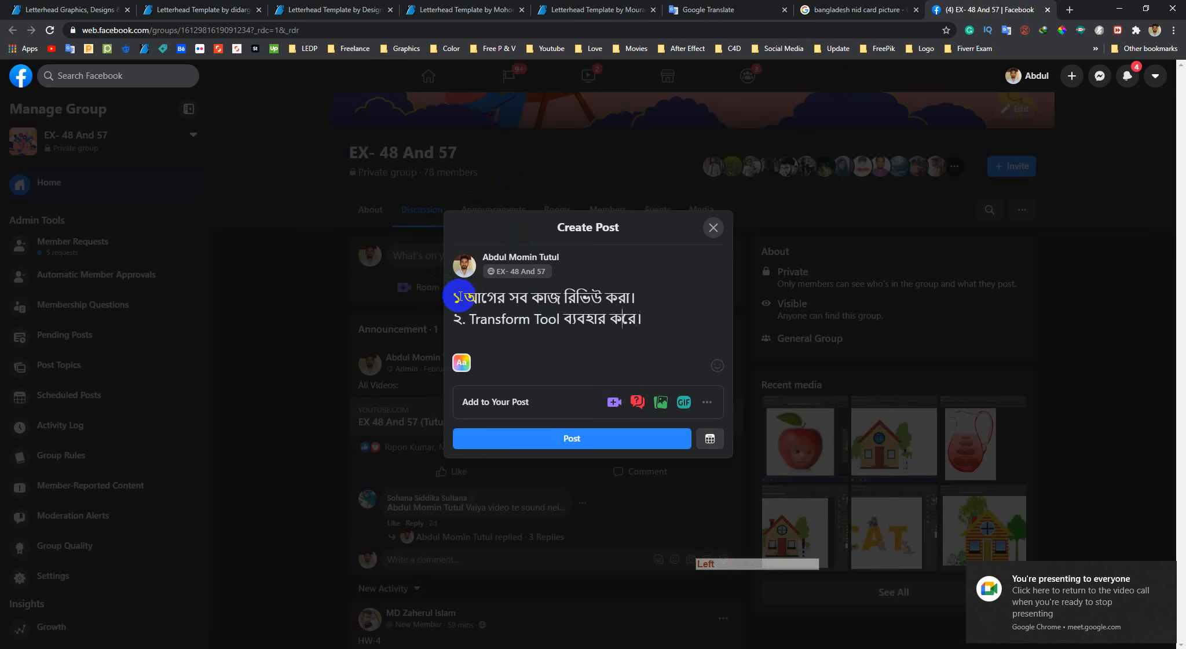
click(468, 300)
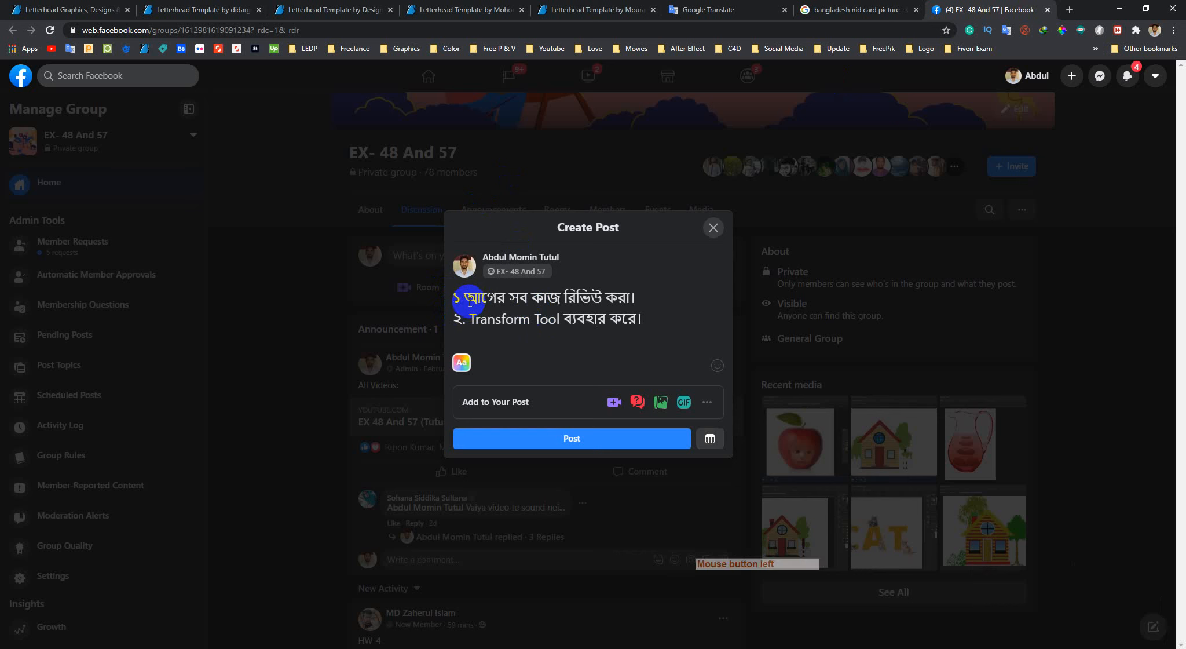
key(Left)
key(Left)
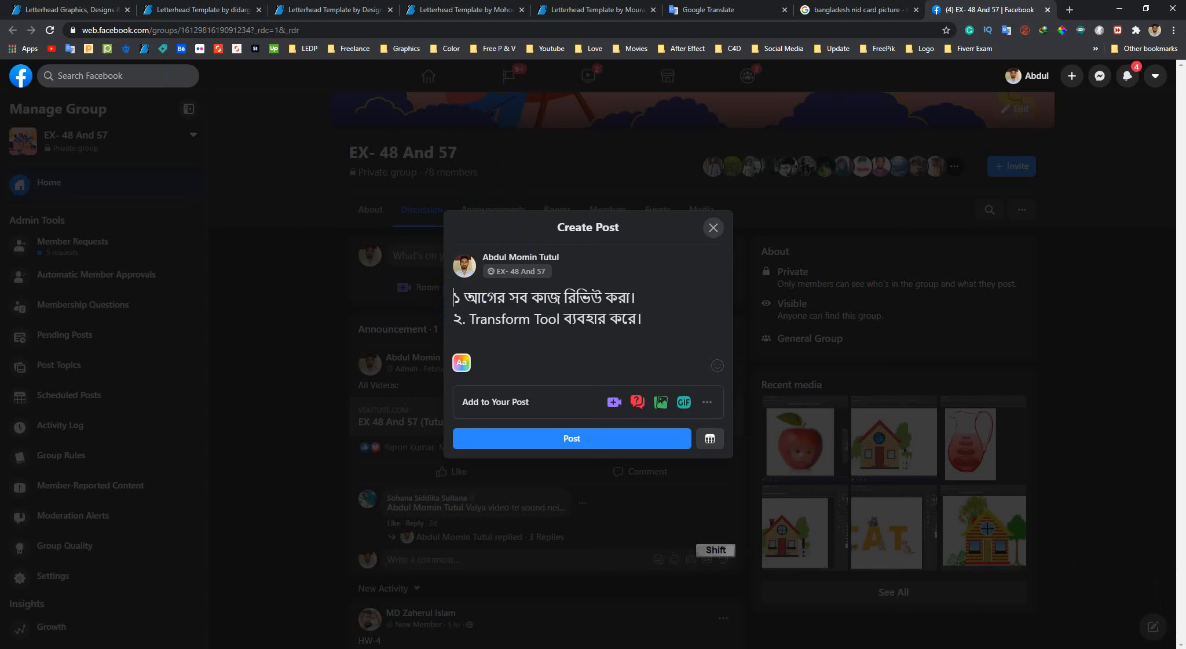
key(shift+Return)
key(Up)
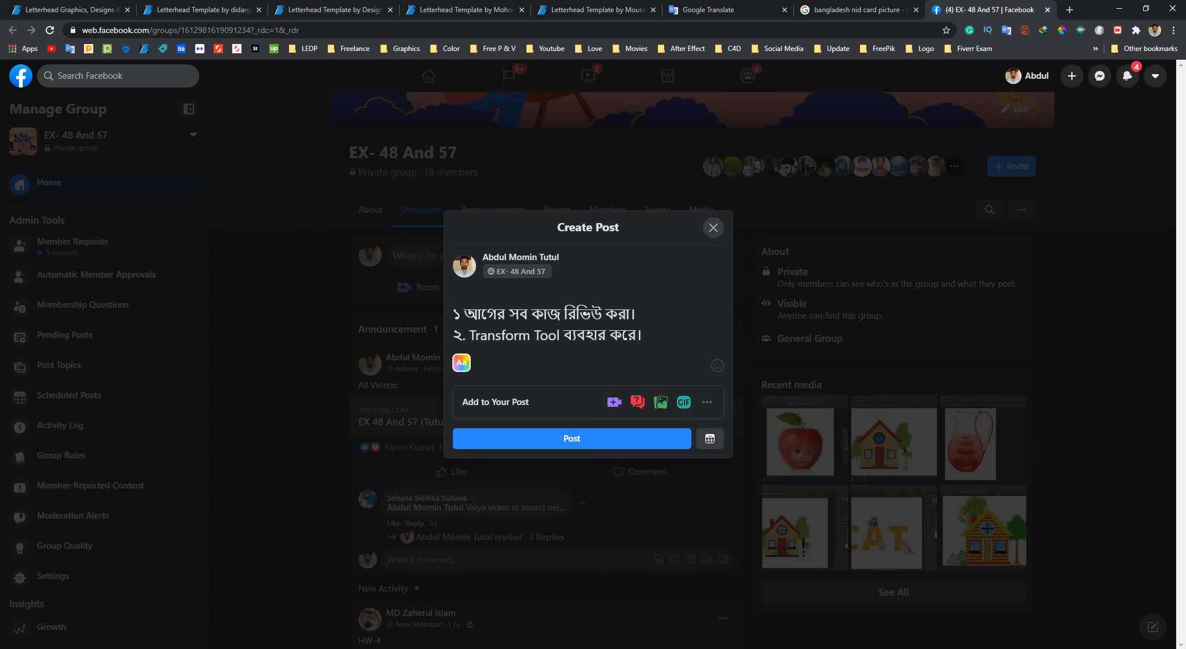
click(570, 346)
text(,)
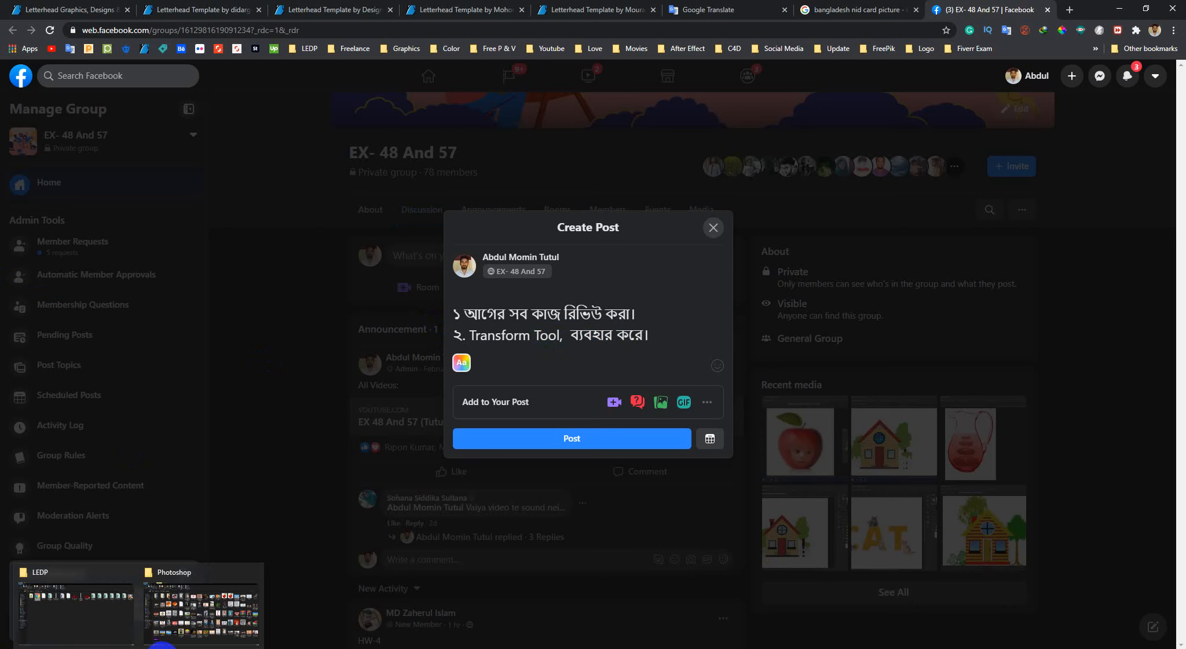
Check the layer and mask topics in the course module PDF and highlight "Blending Option"
mouse_move(184, 643)
click(298, 625)
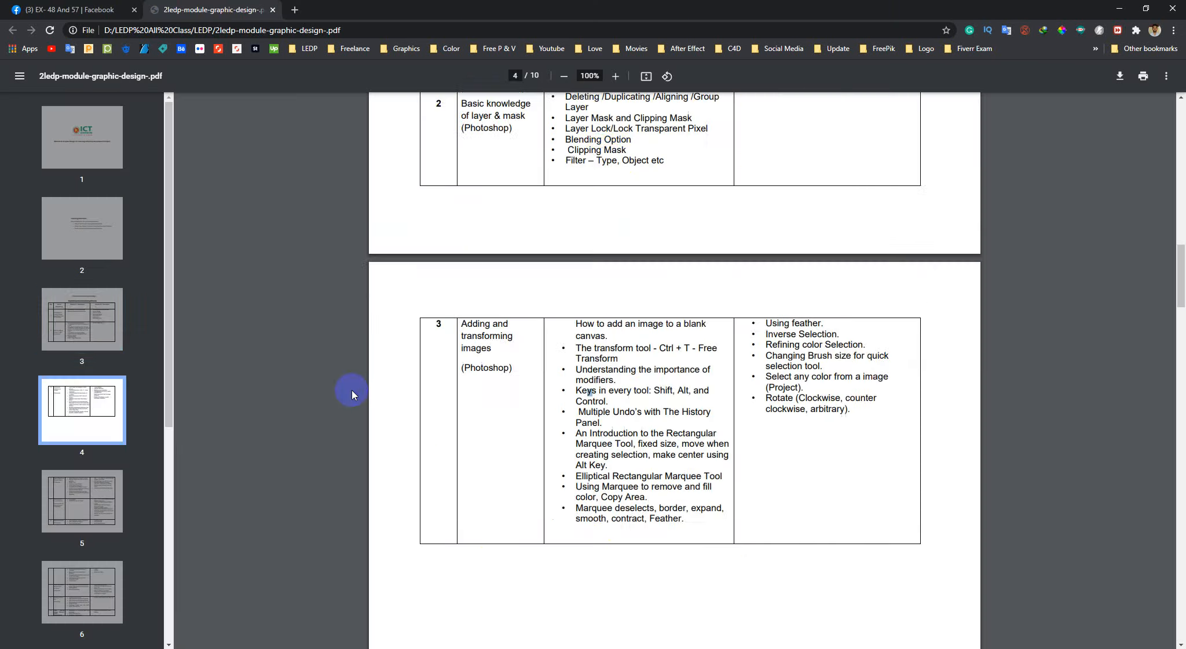
scroll(675, 251, up, 2)
click(621, 249)
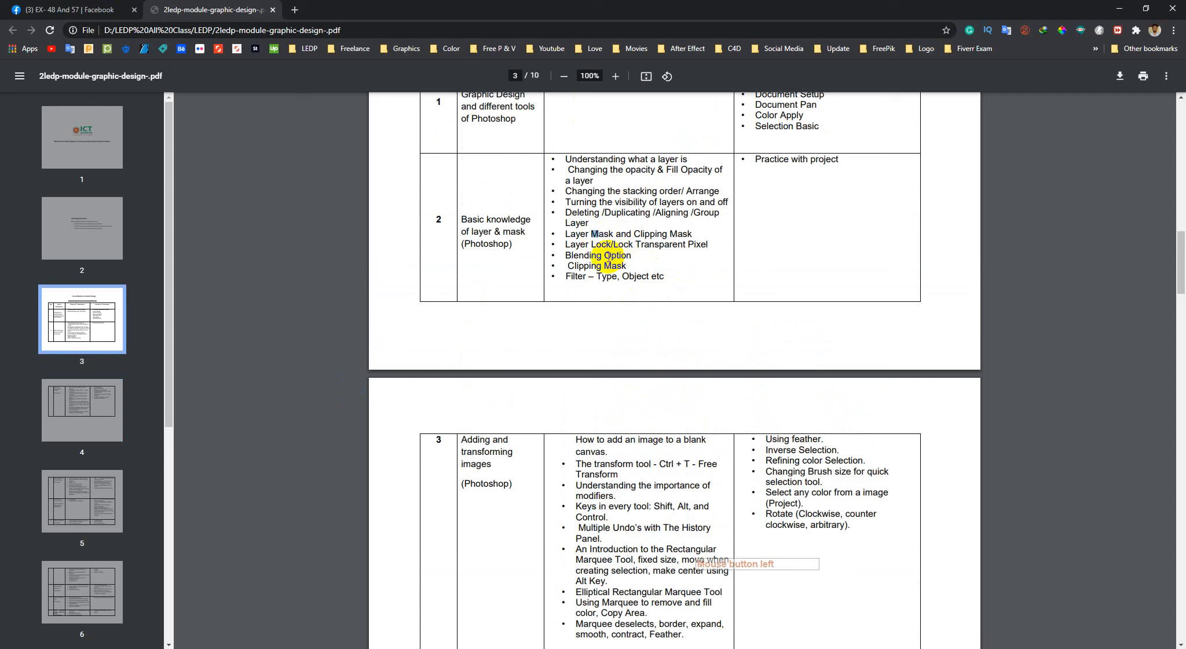
drag(567, 255, 640, 264)
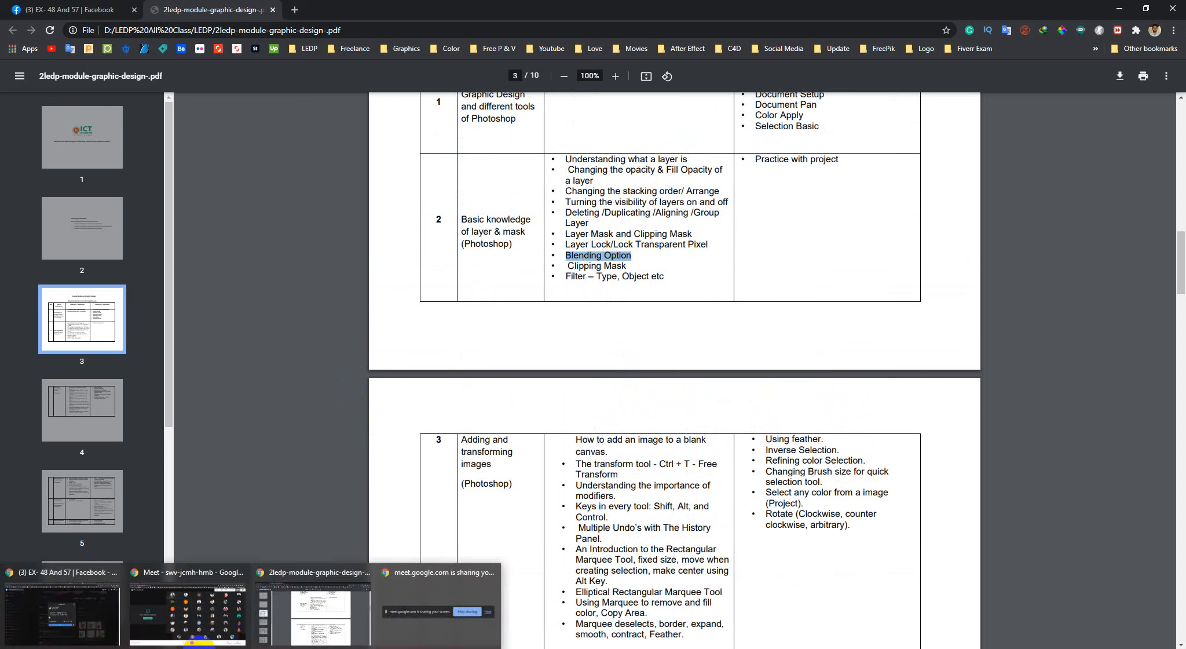
click(87, 10)
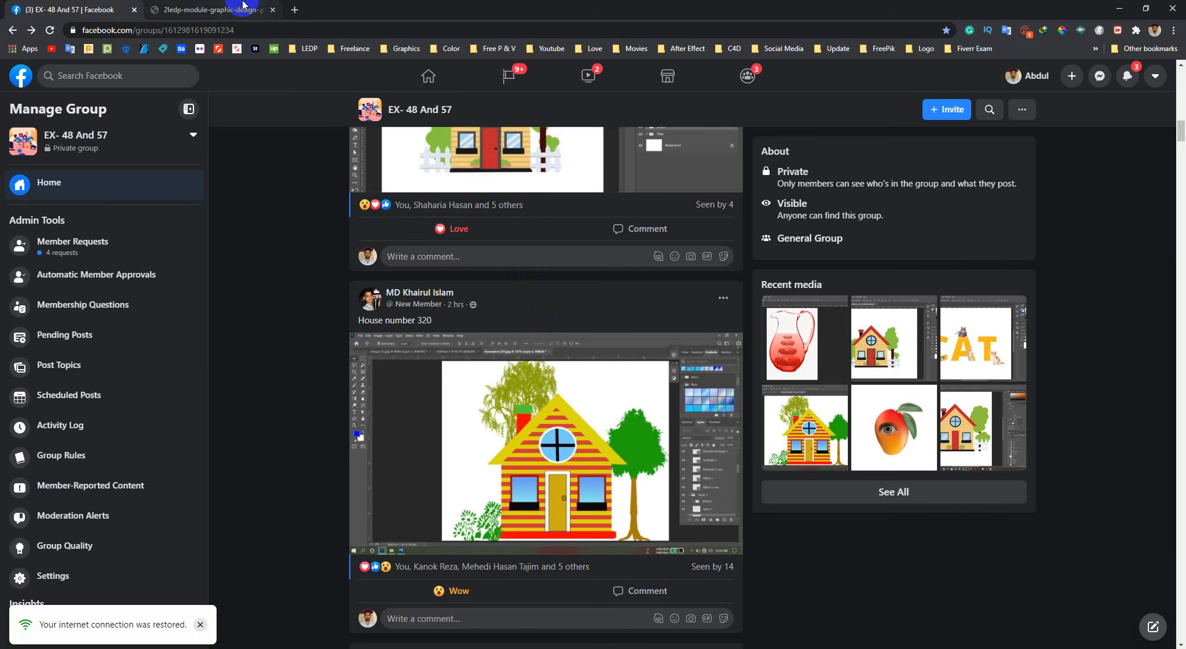
scroll(313, 271, up, 12)
scroll(314, 272, up, 10)
scroll(510, 400, down, 5)
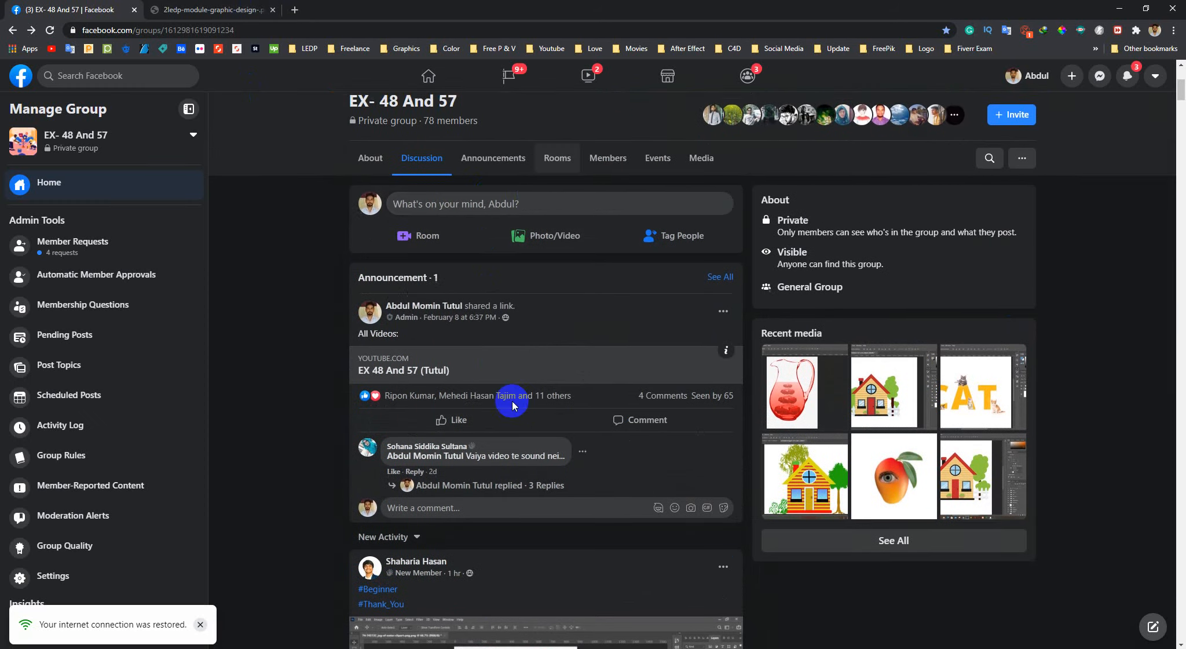
click(492, 194)
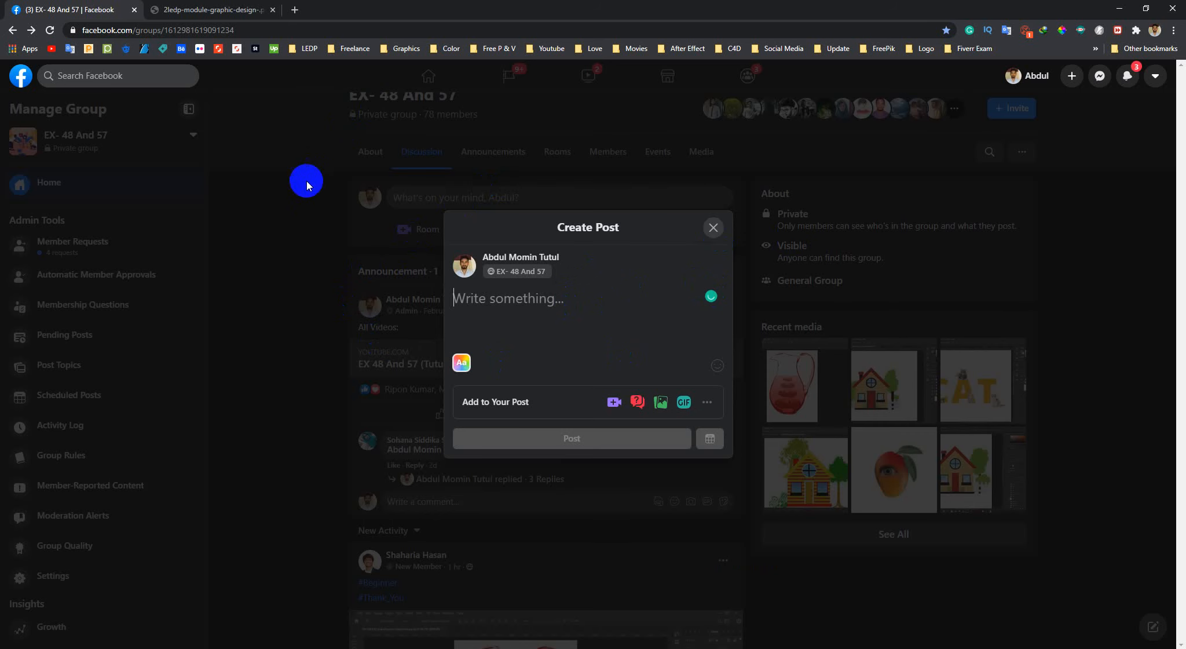
click(472, 284)
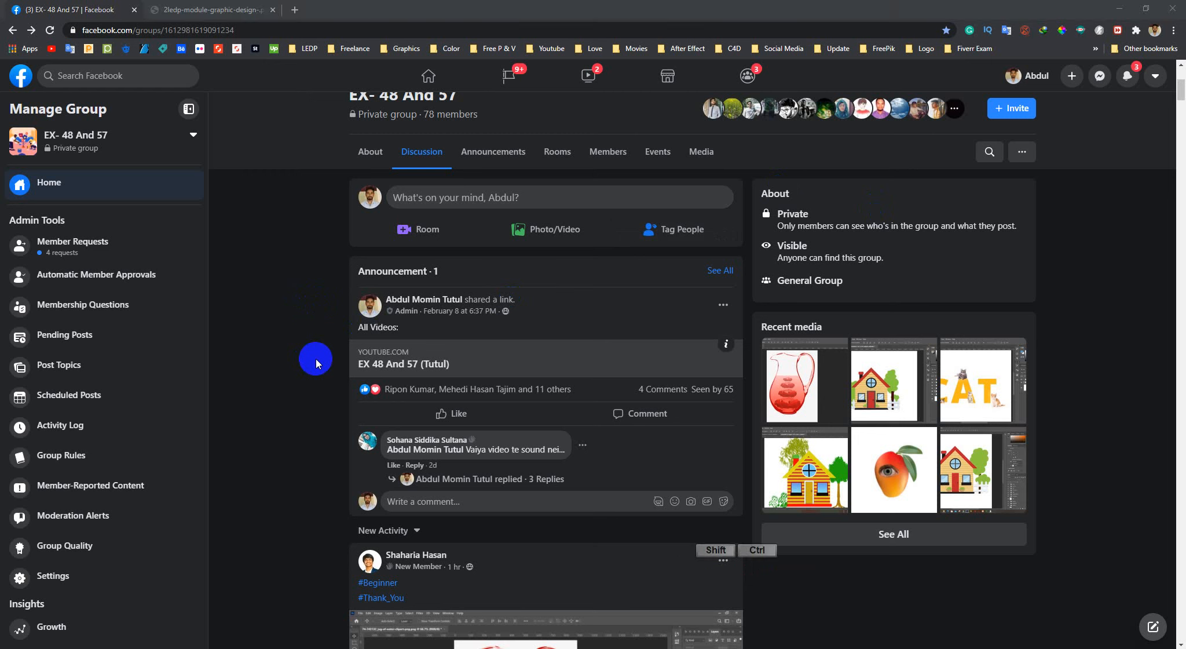
click(455, 6)
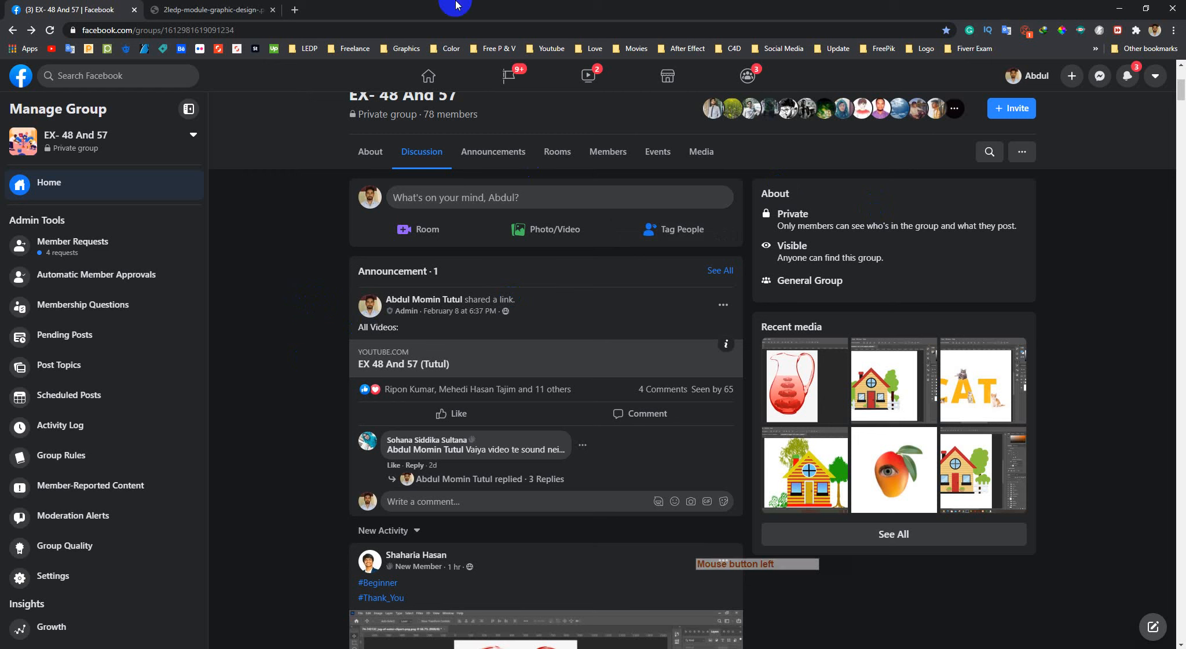
key(ctrl+shift)
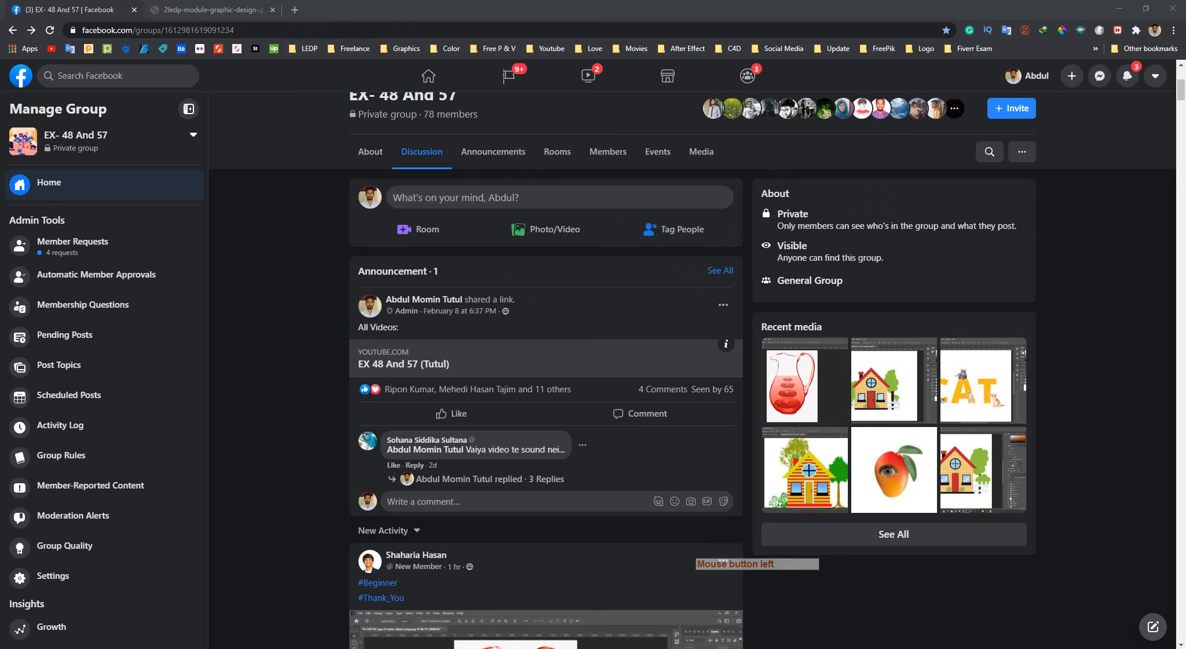
click(435, 16)
click(429, 17)
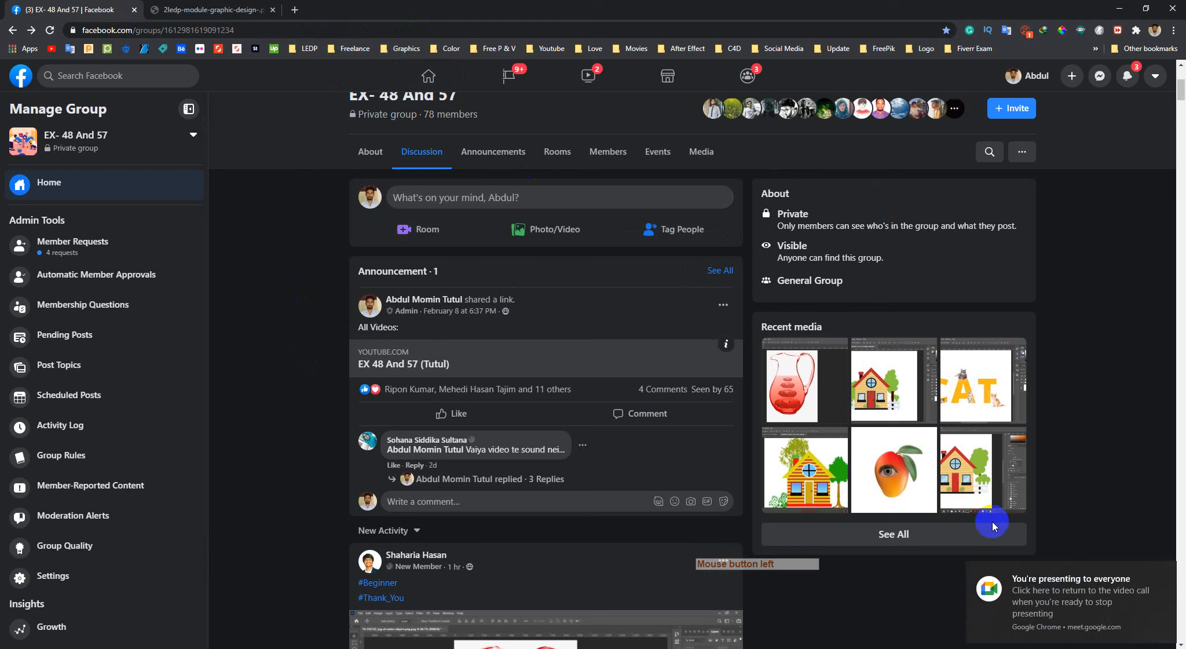
Switch to the Google Meet call window to check the class call and return to the Facebook group's discussion page
click(1060, 603)
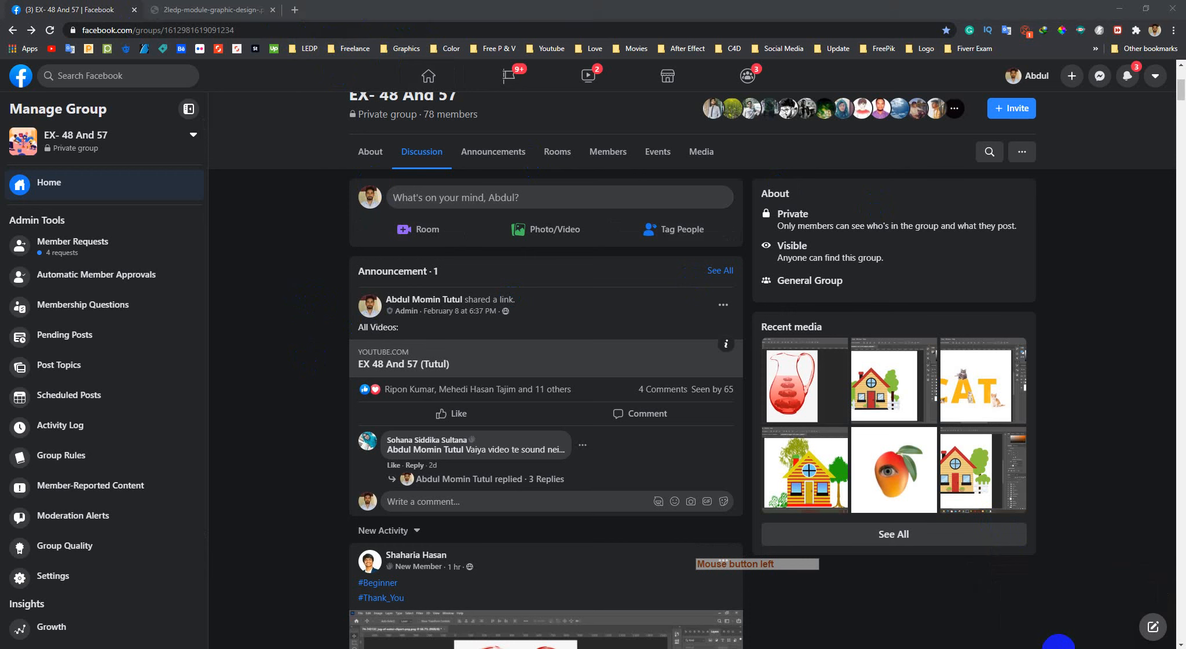
click(380, 16)
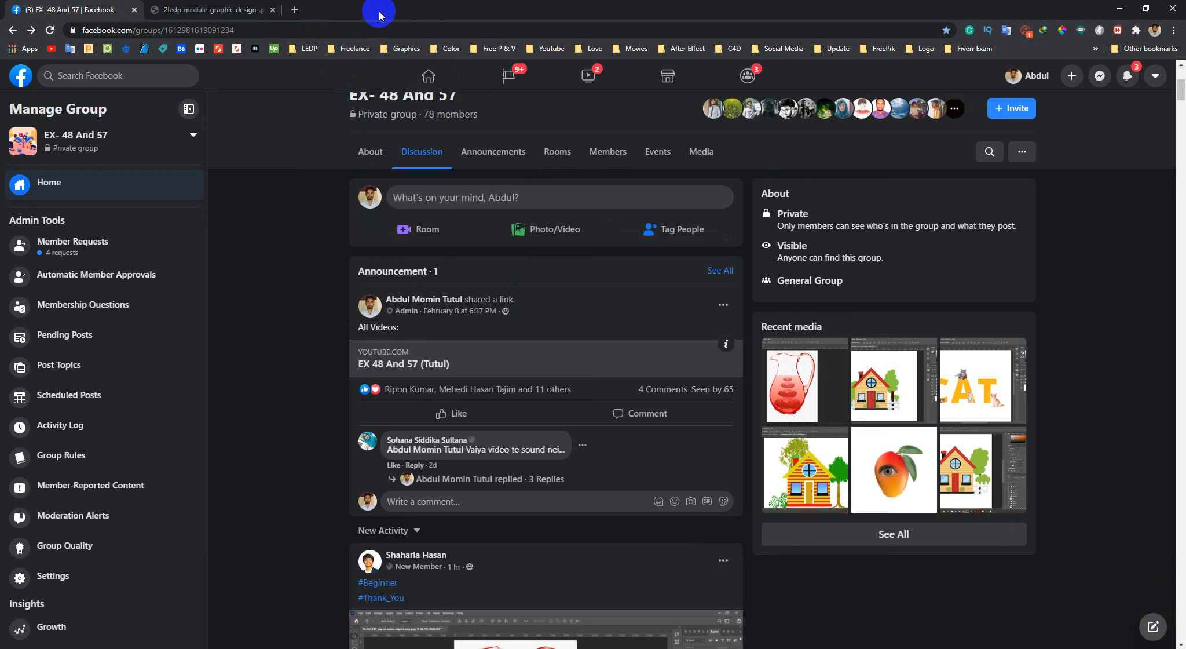
mouse_move(188, 647)
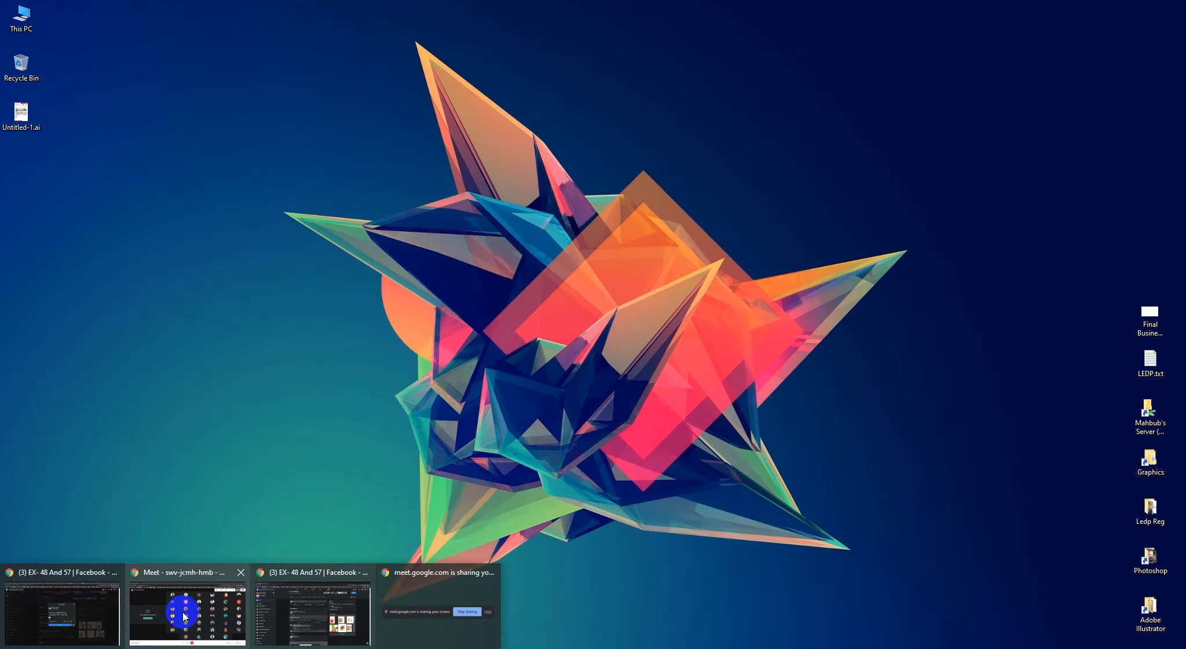
click(183, 613)
click(553, 6)
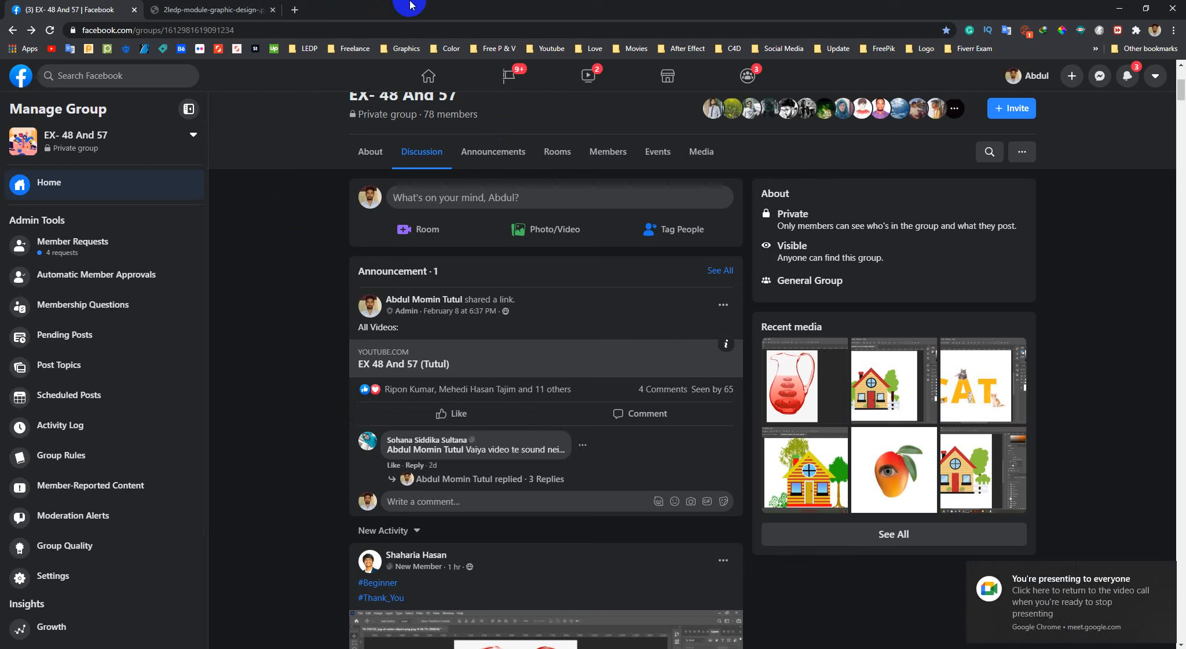
click(409, 5)
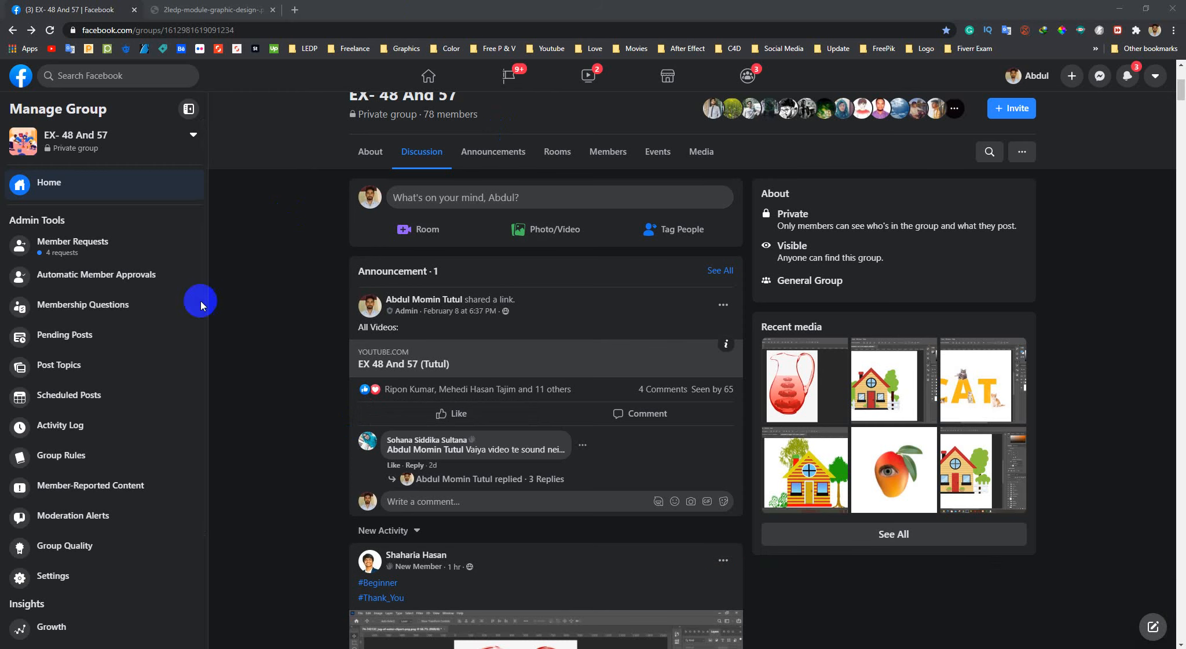
scroll(267, 456, down, 3)
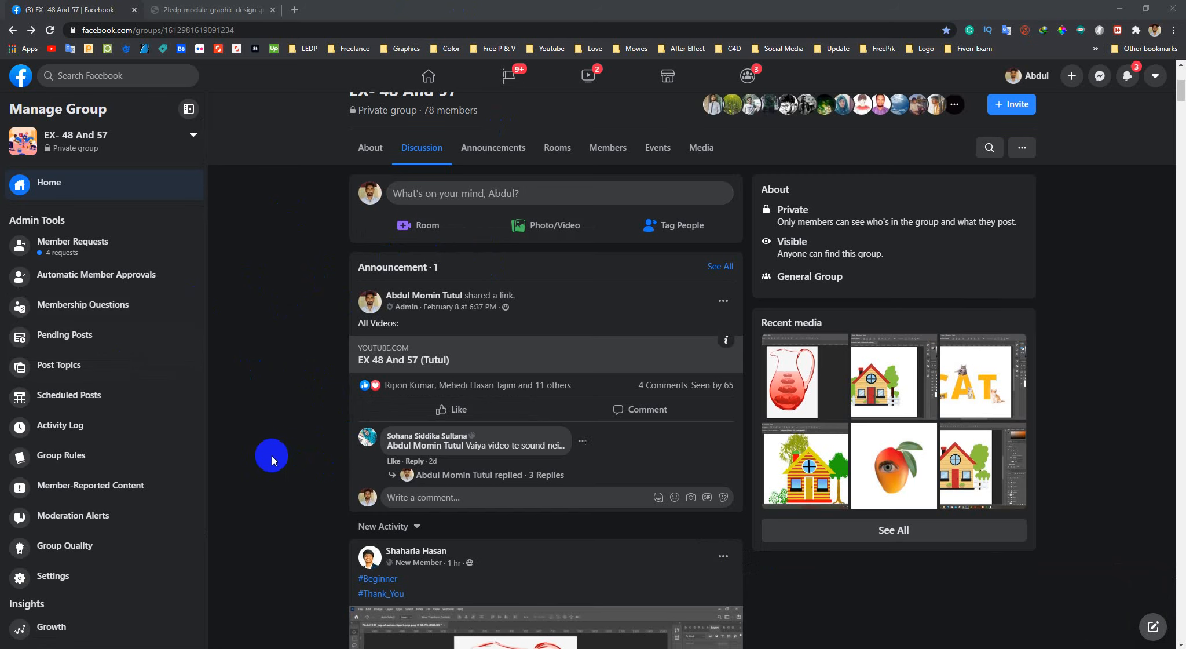